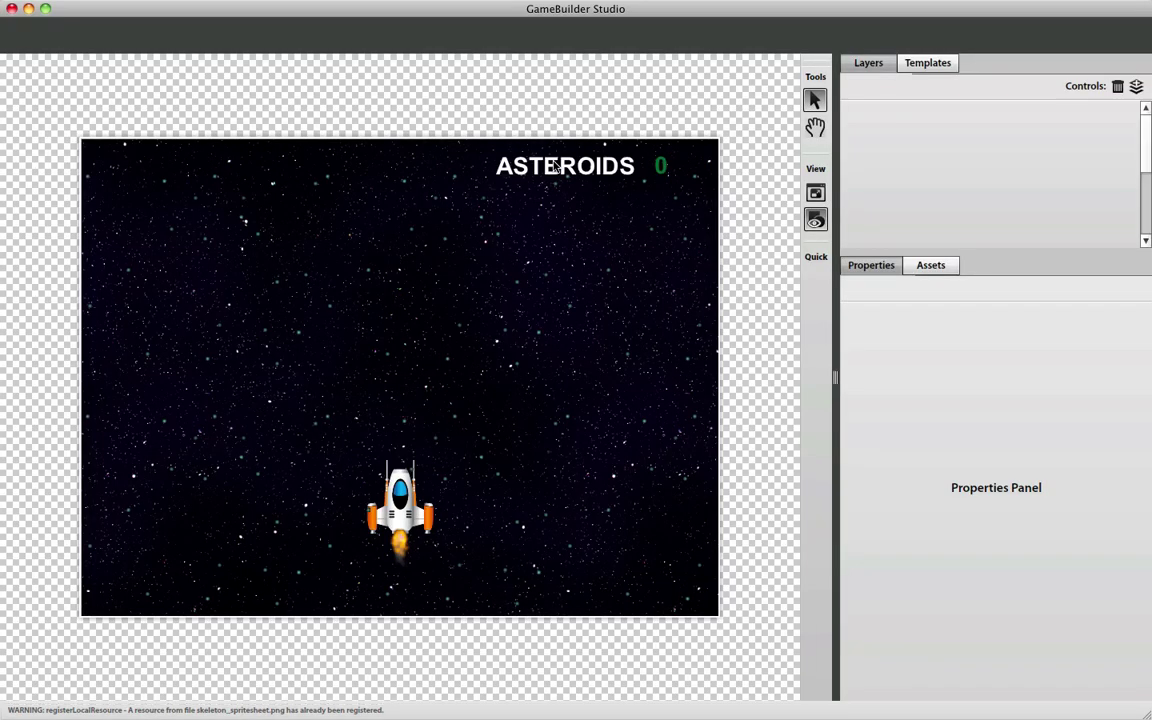
Play-test the finished Asteroids game, steering the ship and firing missiles at the asteroids, and close the game player
left_click(170, 35)
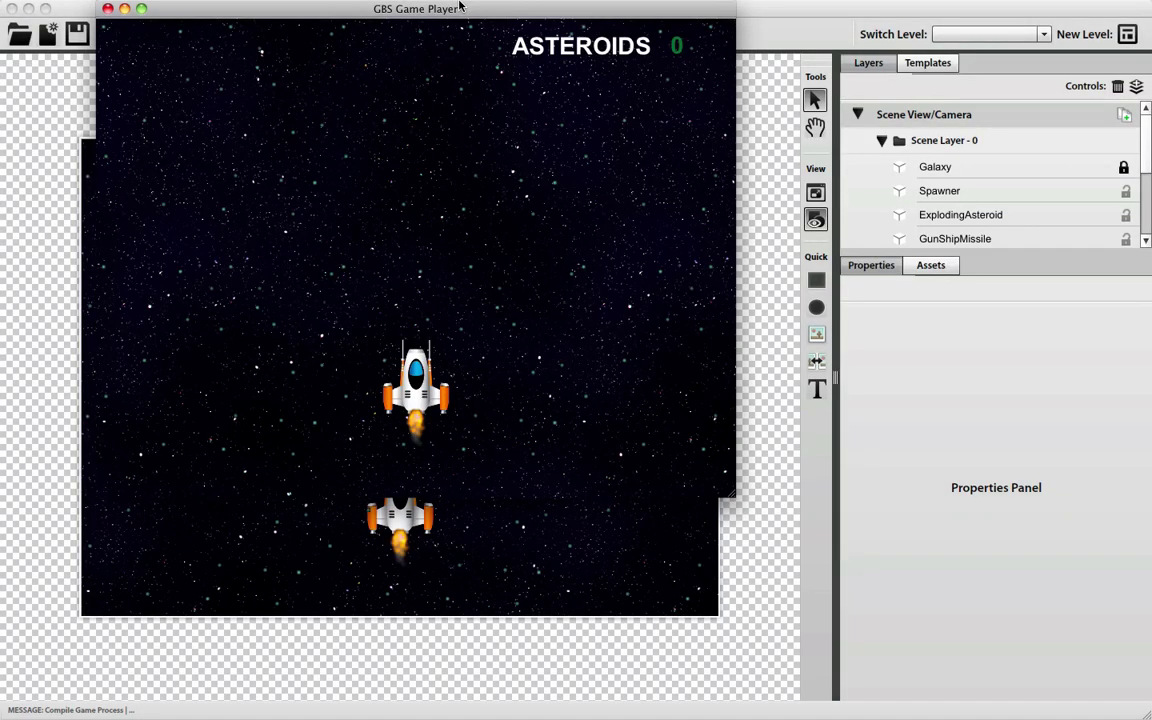
left_click_drag(424, 8, 446, 117)
key("Left")
key("space")
key("space")
key("space")
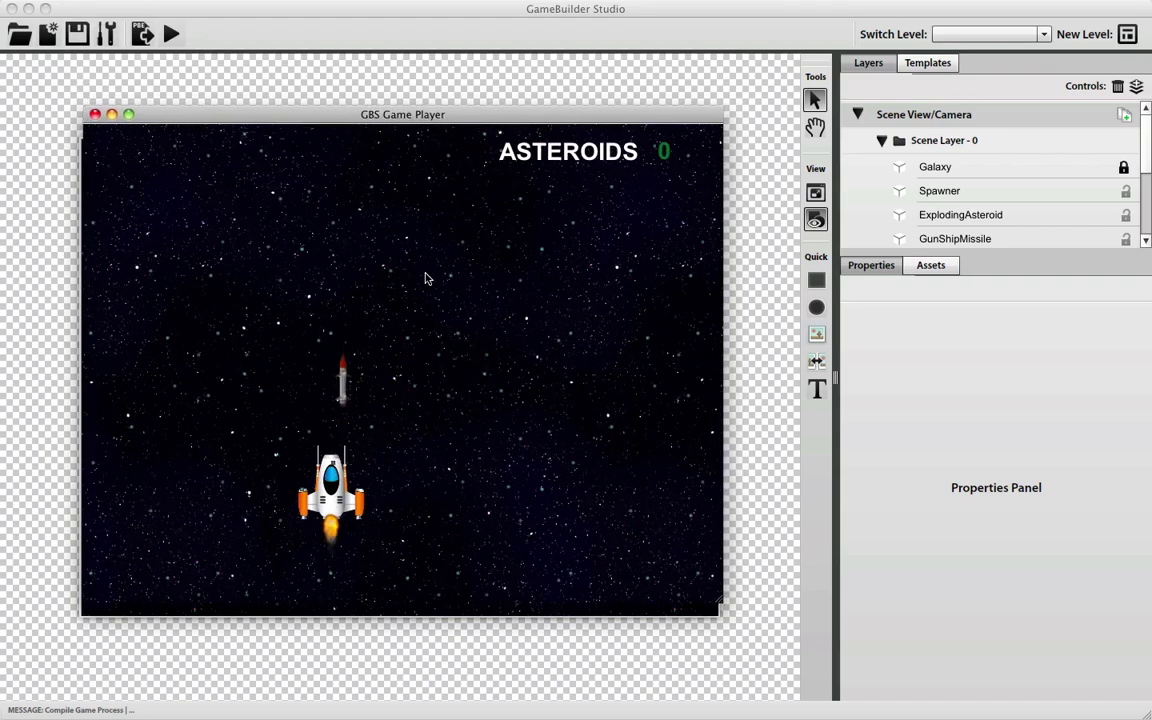
key("Right")
key("space")
key("space")
key("Left")
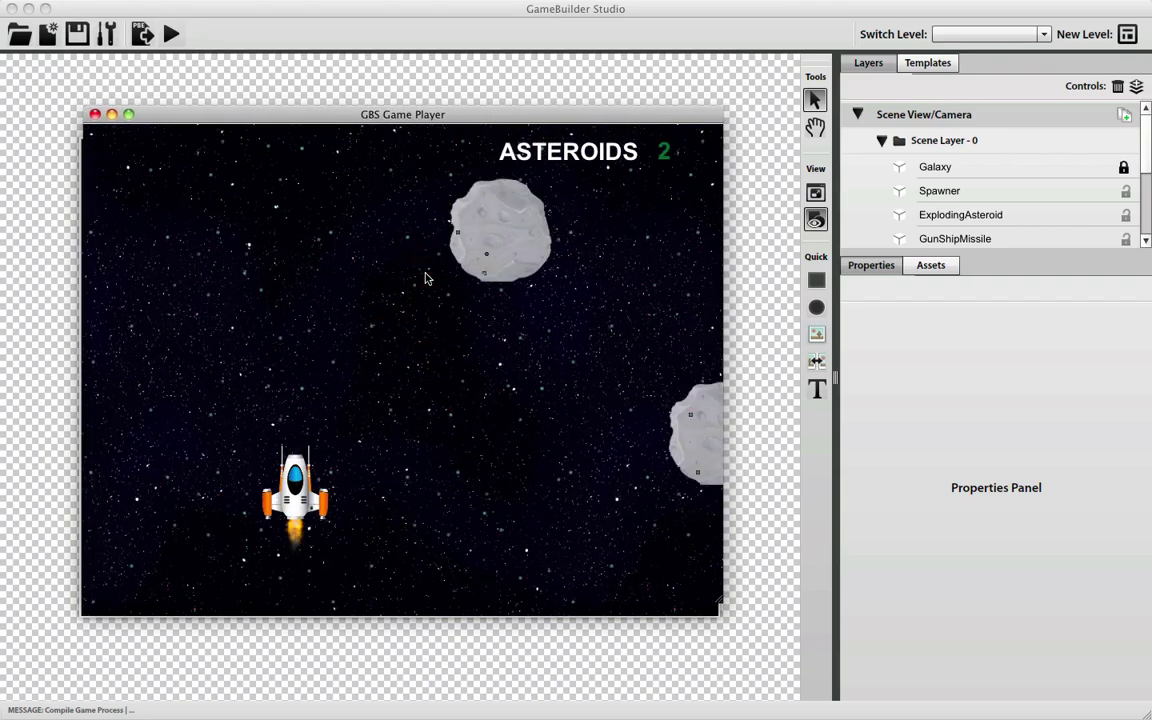
key("space")
key("space")
key("space")
key("Right")
key("space")
key("space")
key("space")
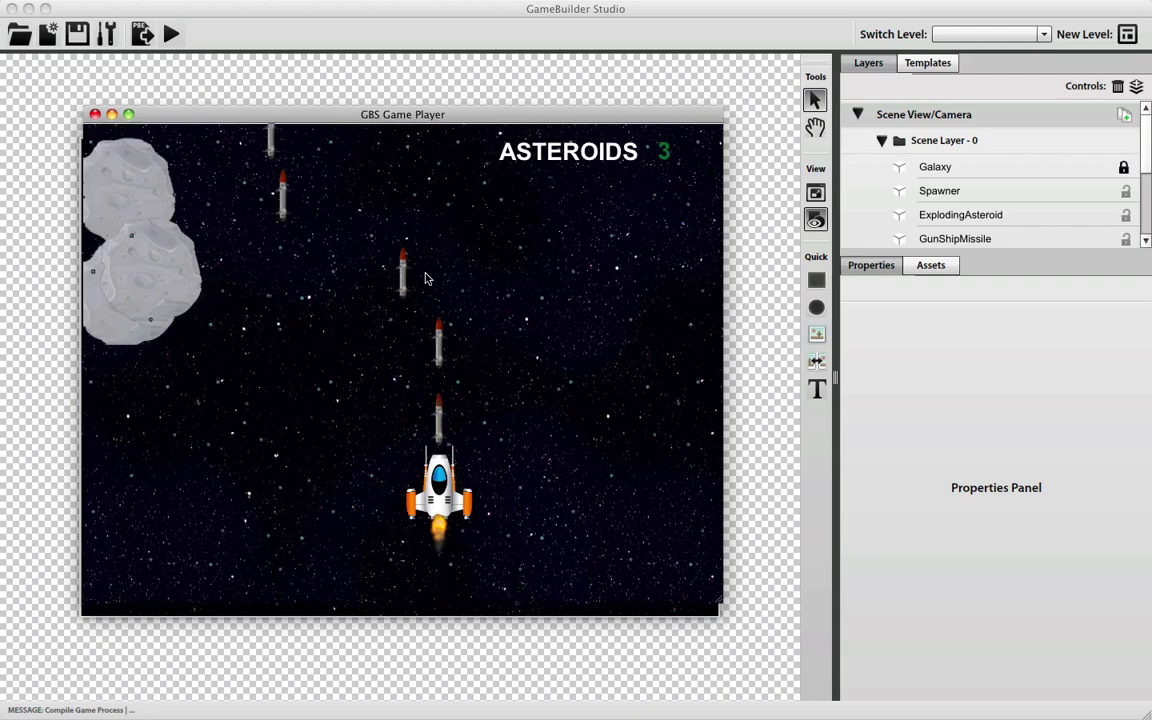
key("space")
key("Left")
key("space")
key("space")
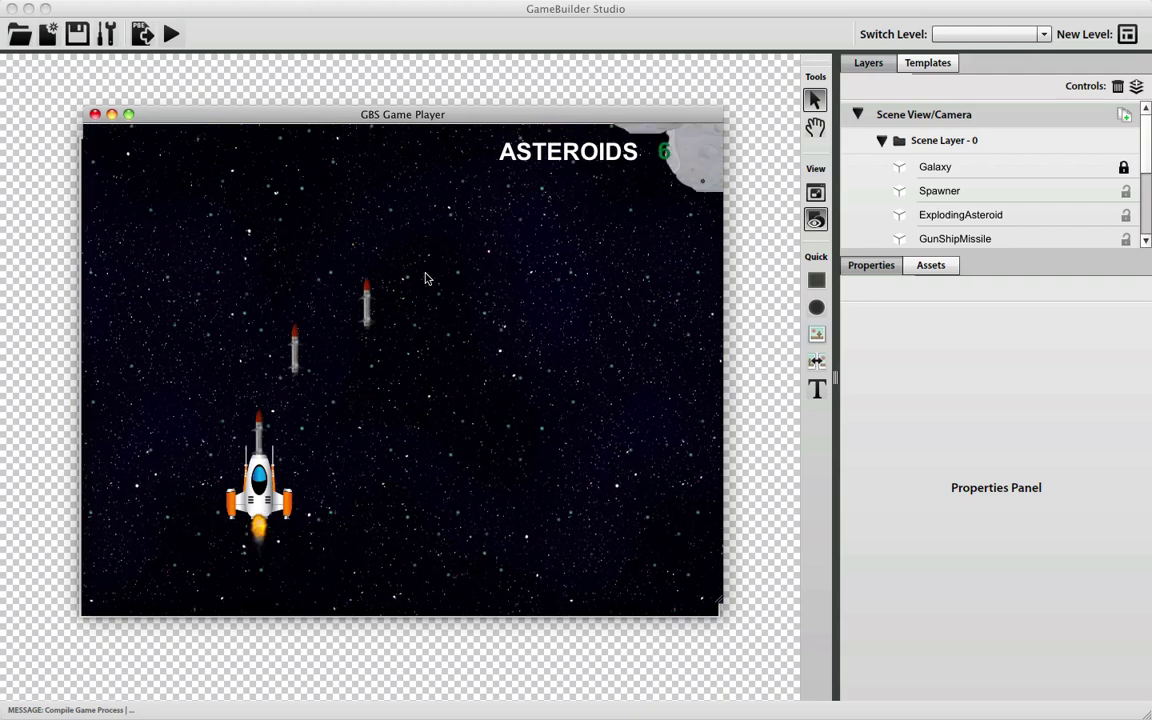
key("space")
key("Right")
key("space")
key("space")
key("Right")
key("space")
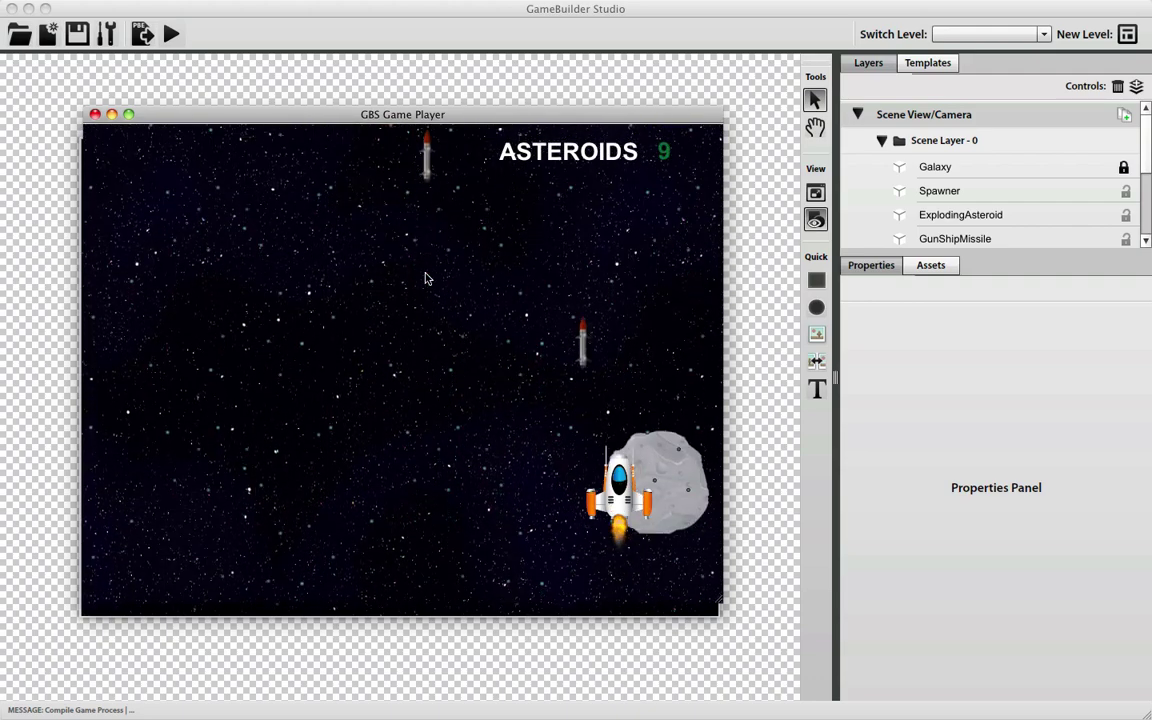
key("space")
key("Left")
key("Left")
key("space")
key("space")
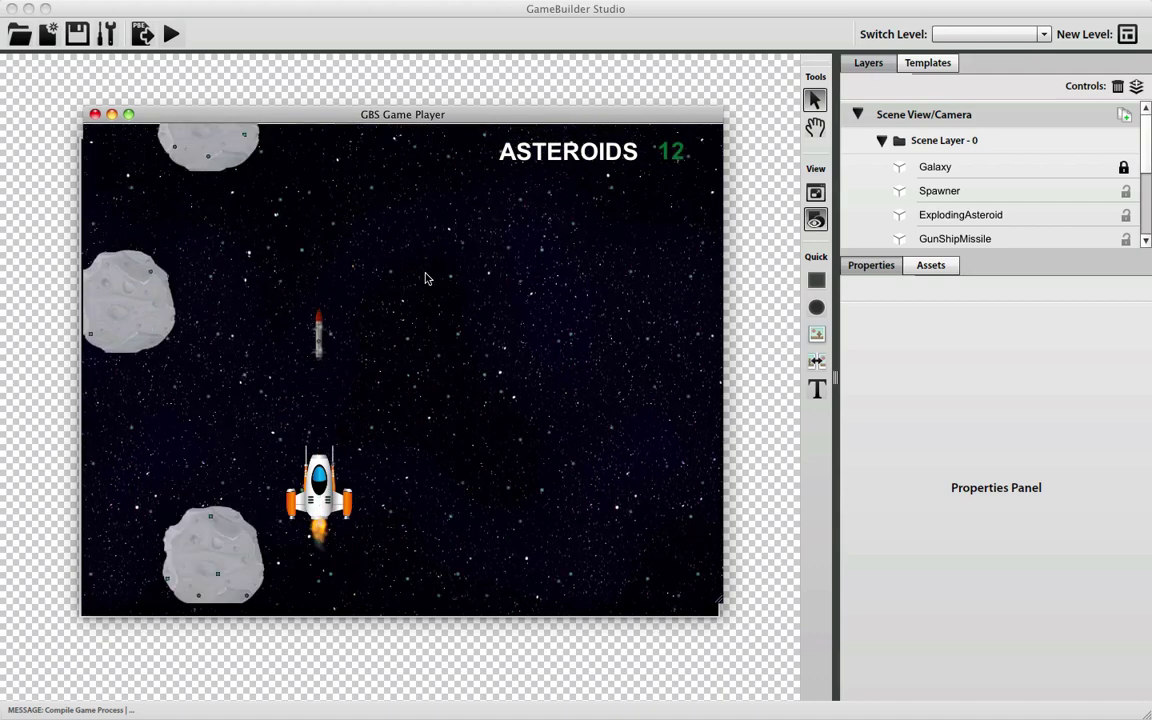
key("Left")
key("space")
key("space")
key("Right")
key("space")
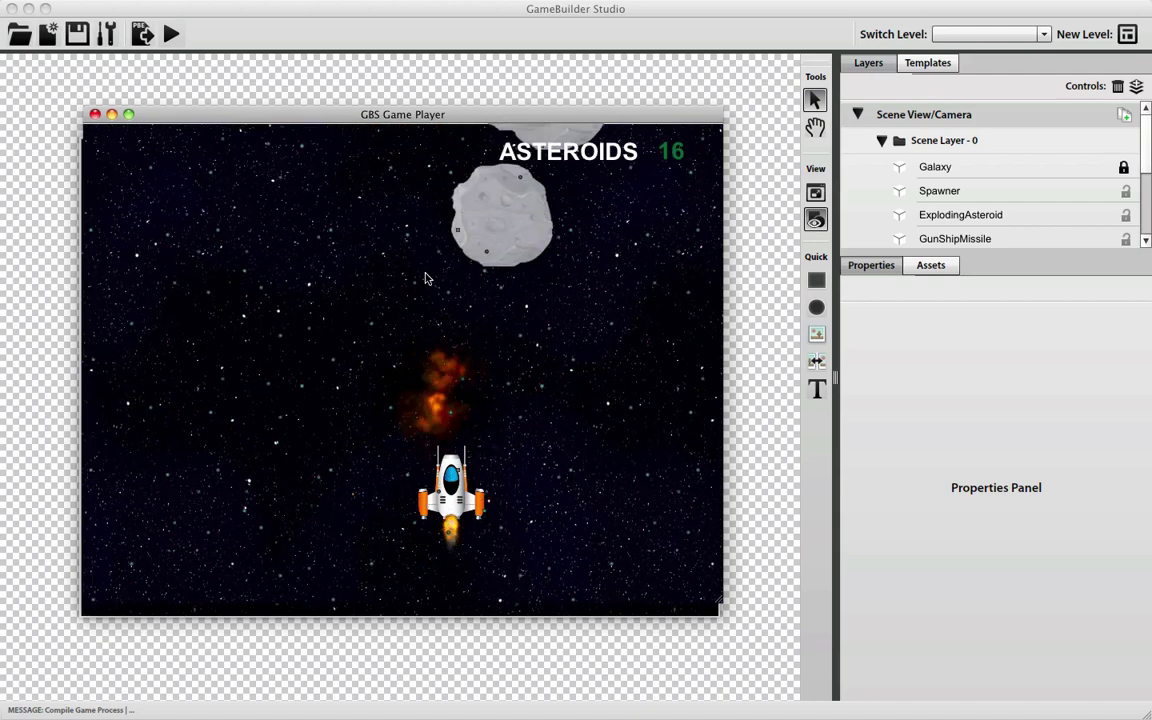
key("Right")
key("space")
key("Left")
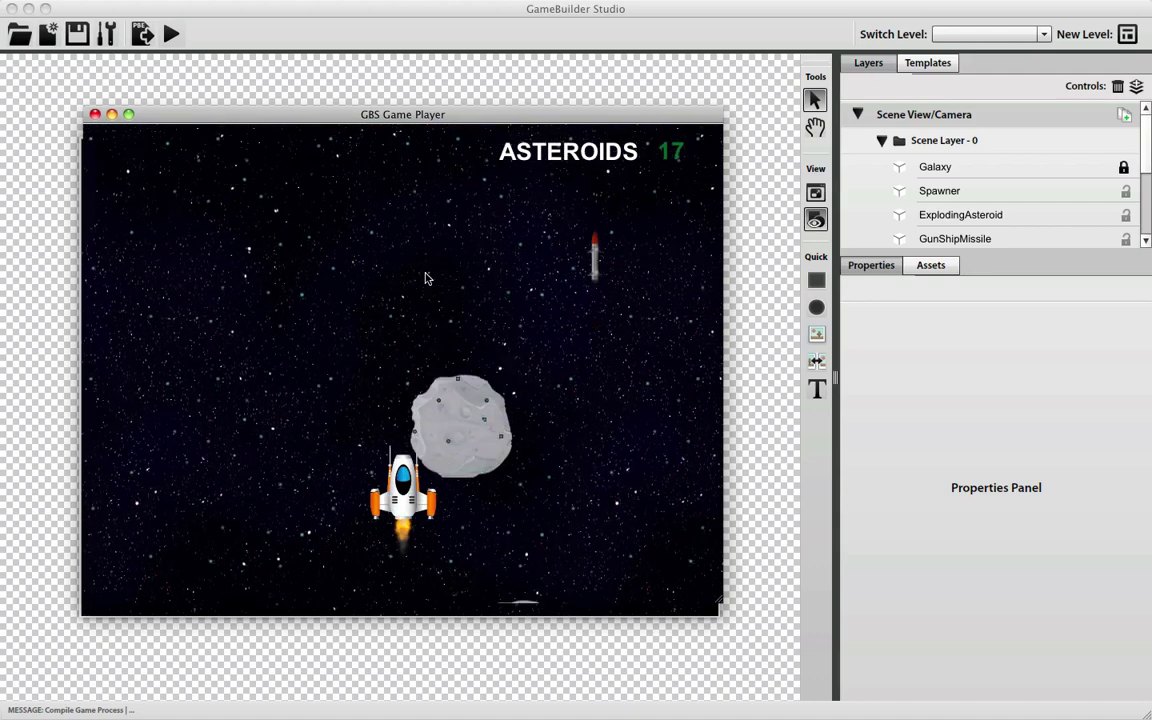
key("Left")
key("Up")
key("Right")
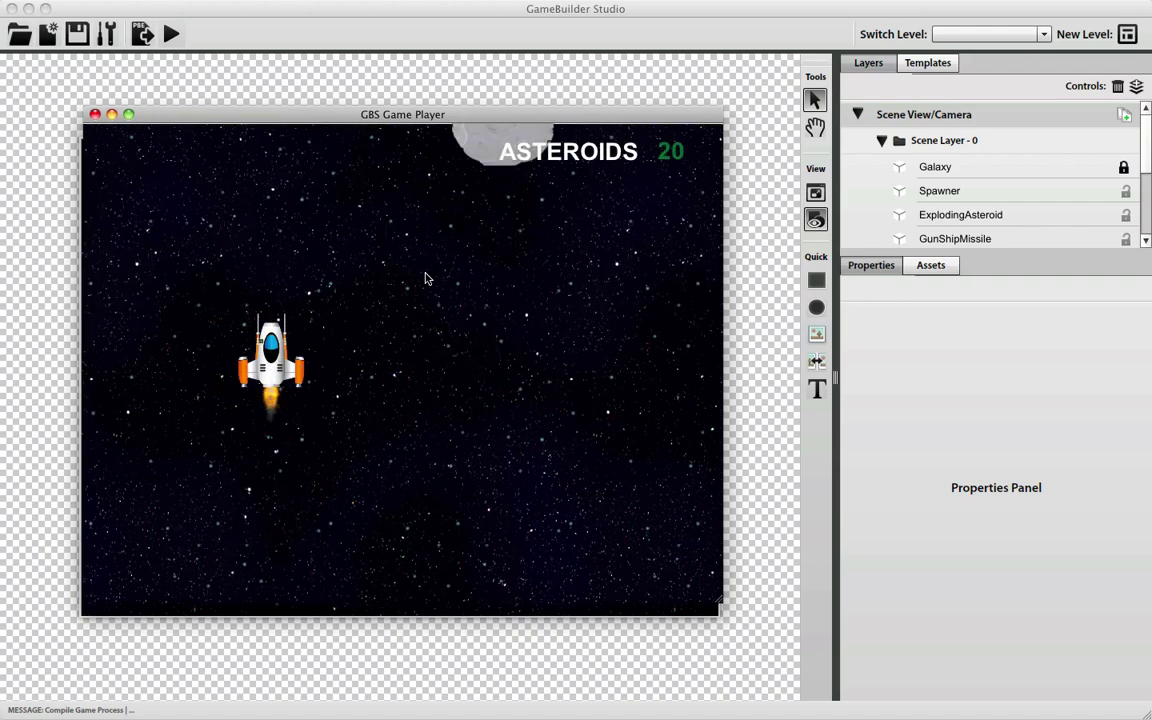
key("Down")
key("Right")
key("Up")
key("space")
key("Left")
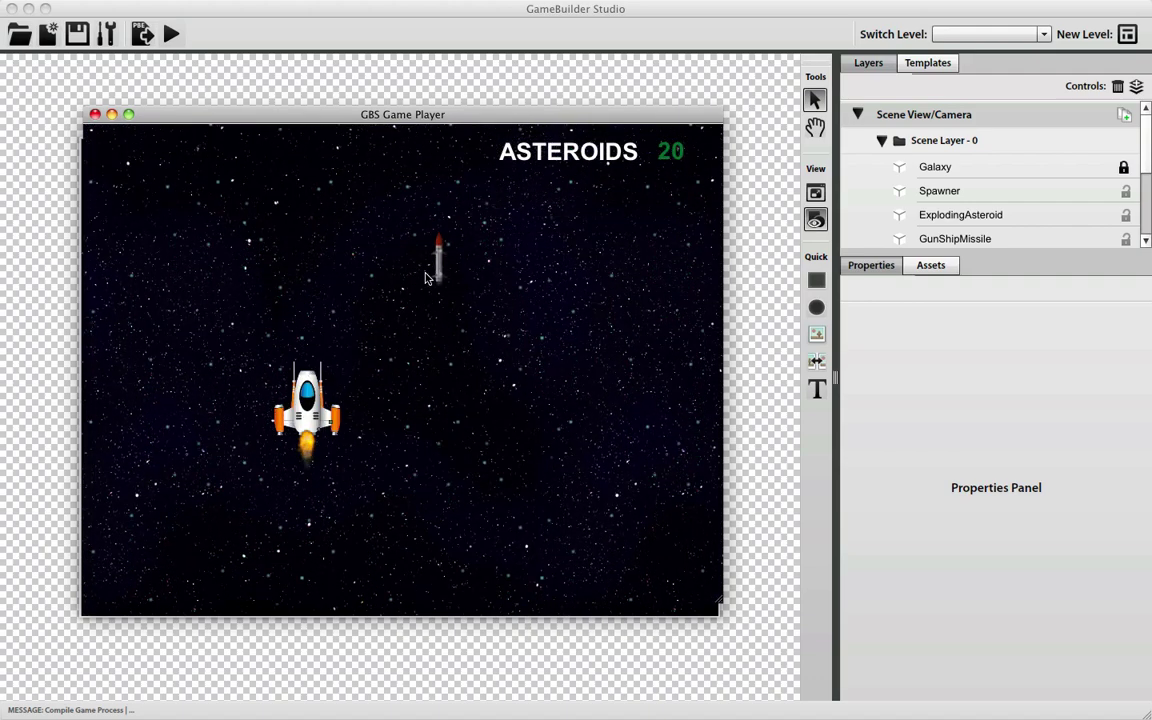
key("space")
key("Down")
key("Right")
key("space")
key("Right")
key("space")
key("space")
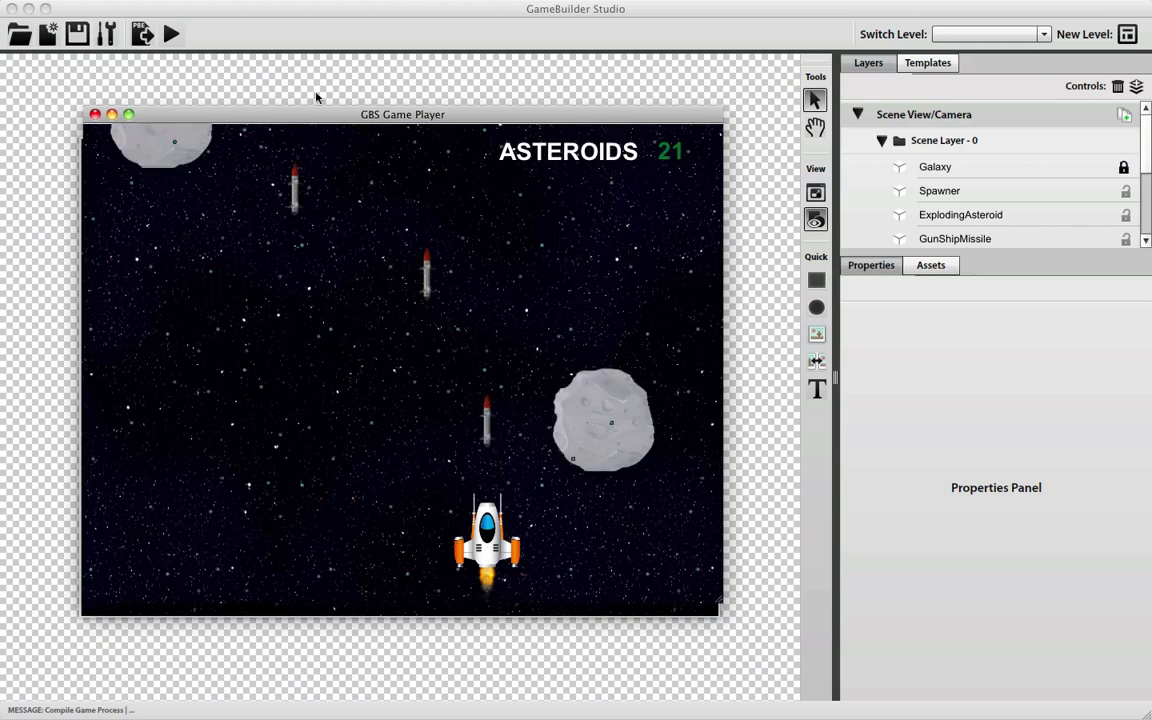
key("space")
left_click(95, 114)
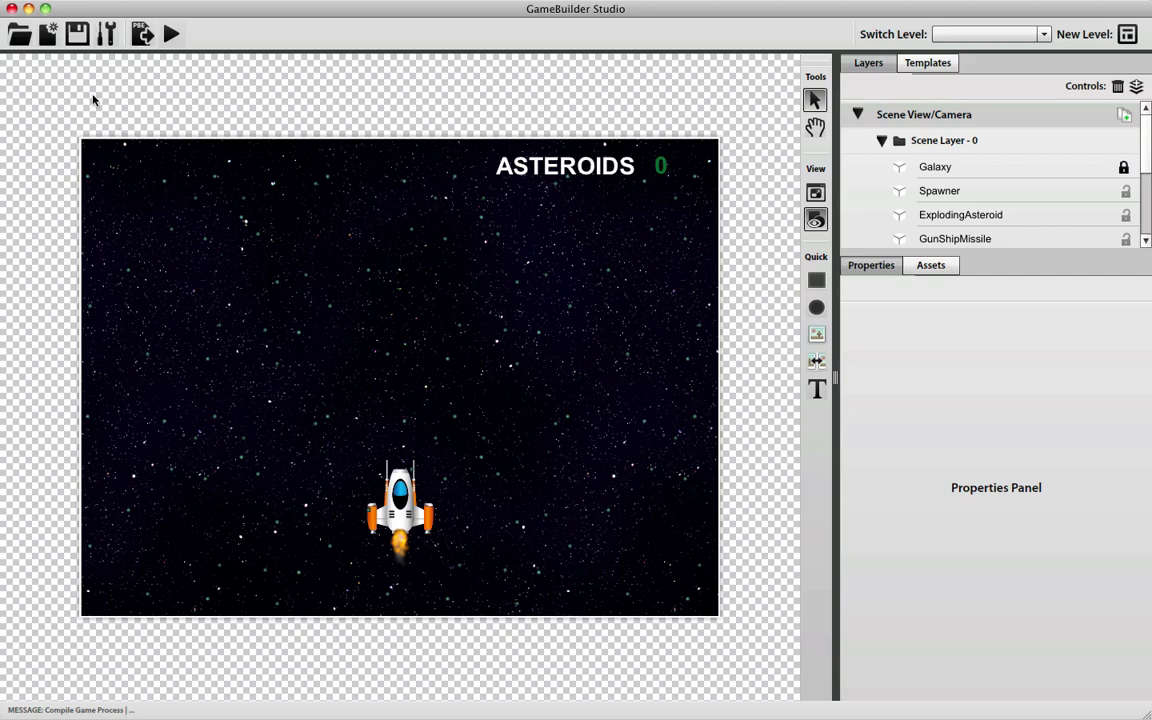
Create a new game, discarding the open one, and add a scrolling sprite to the scene
left_click(48, 38)
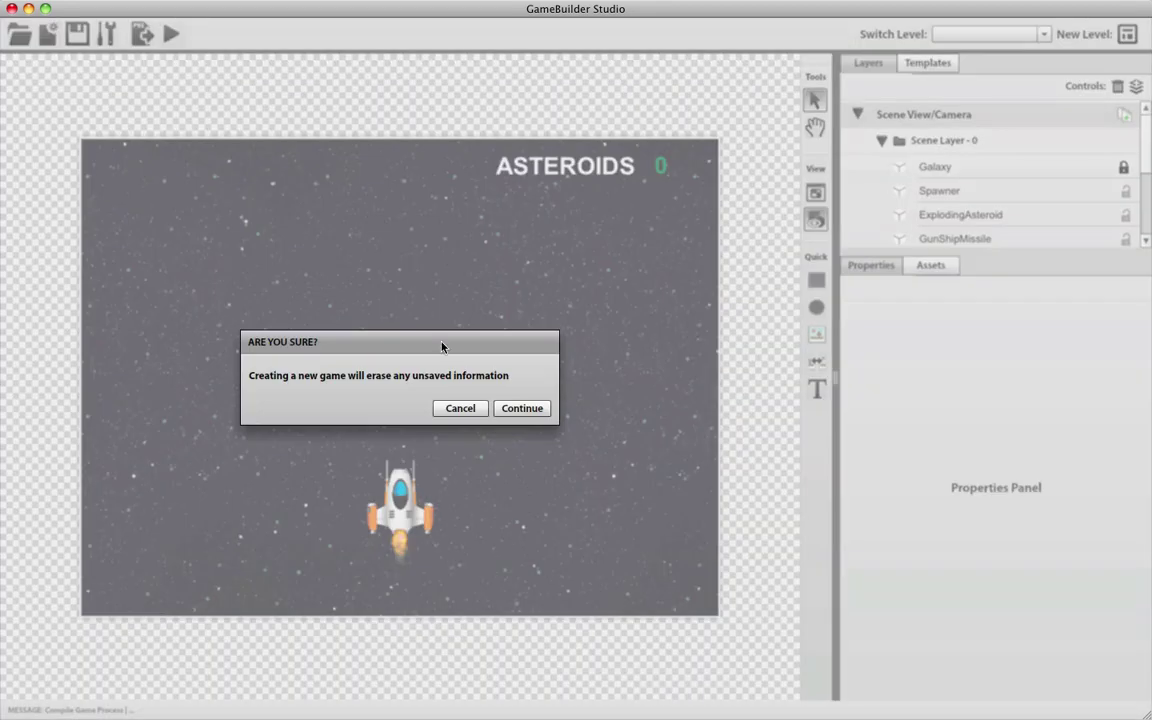
left_click(524, 409)
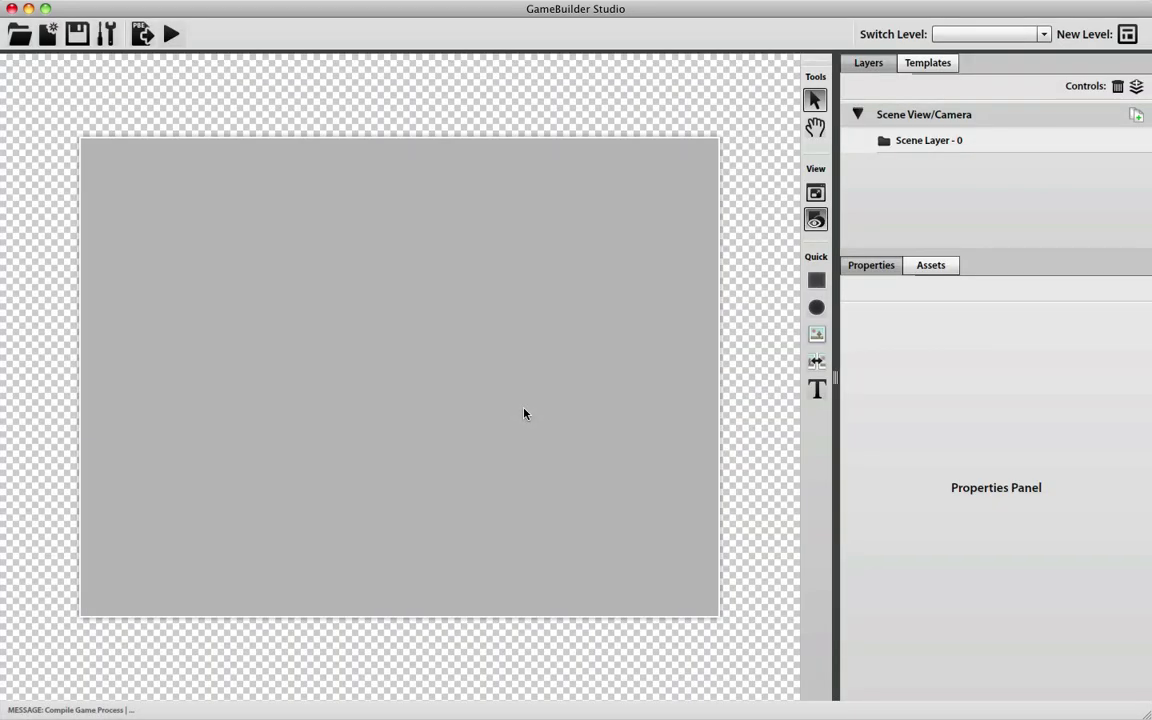
left_click(817, 361)
left_click(282, 203)
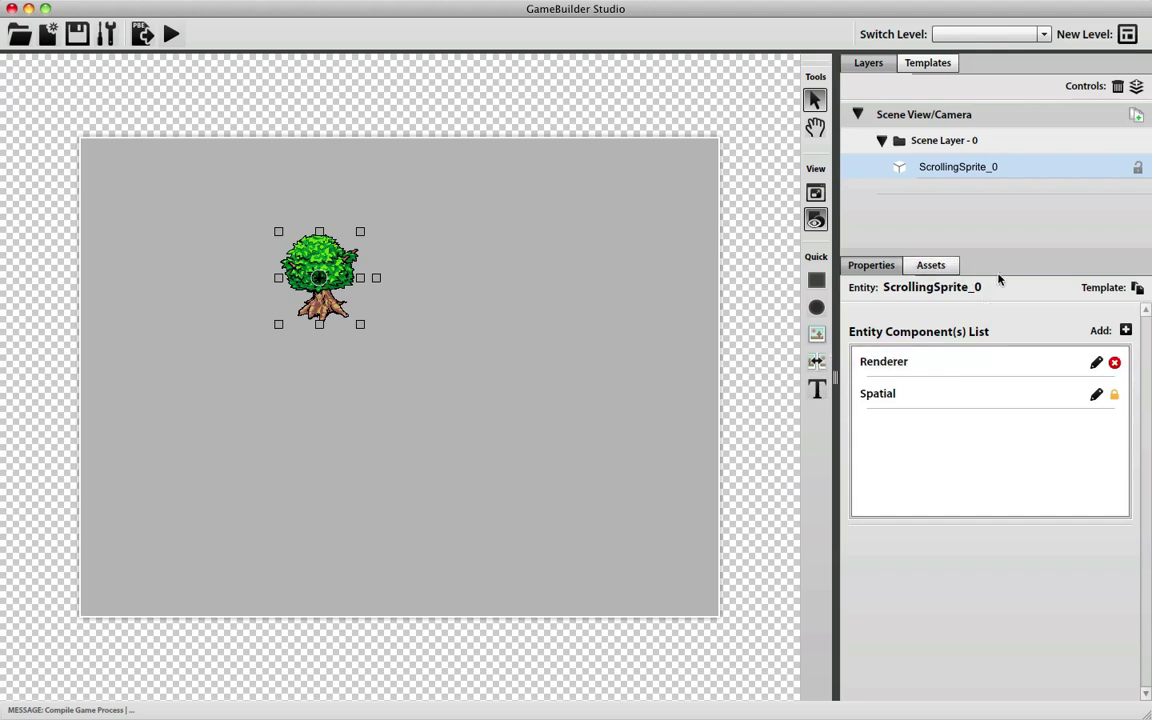
Import the starnetblog cloudy starfield texture and space_green_dots.gif from the Asteroids resources folder as game assets
left_click(1118, 290)
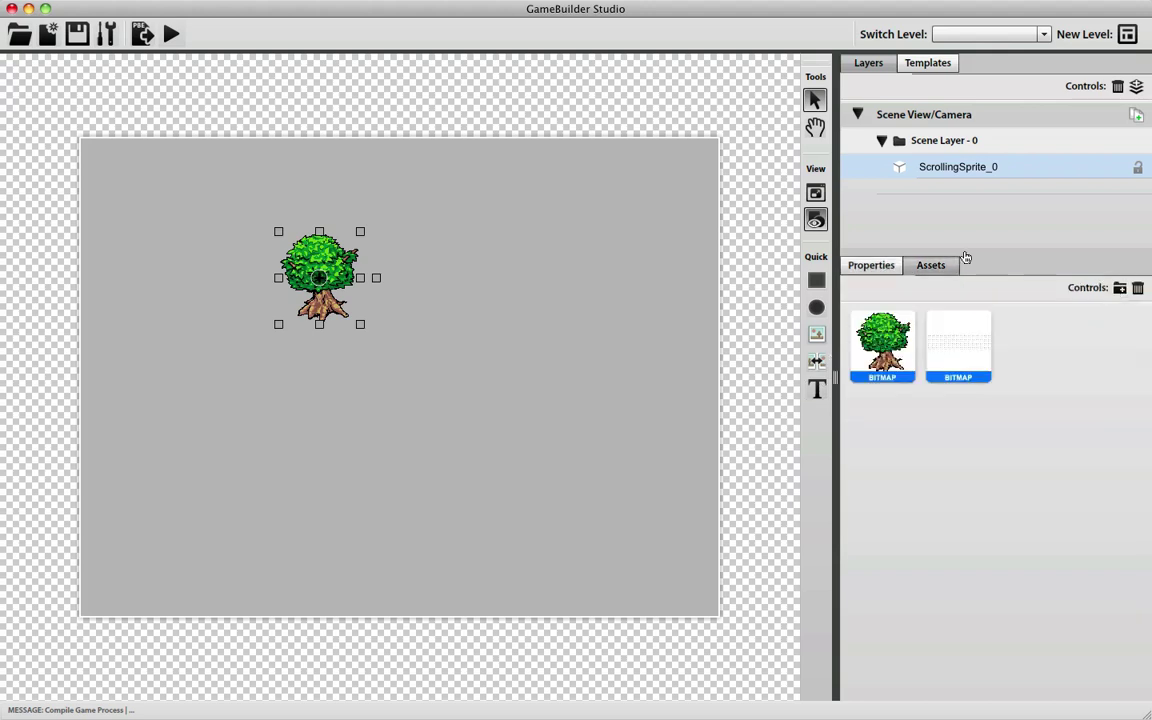
left_click(554, 205)
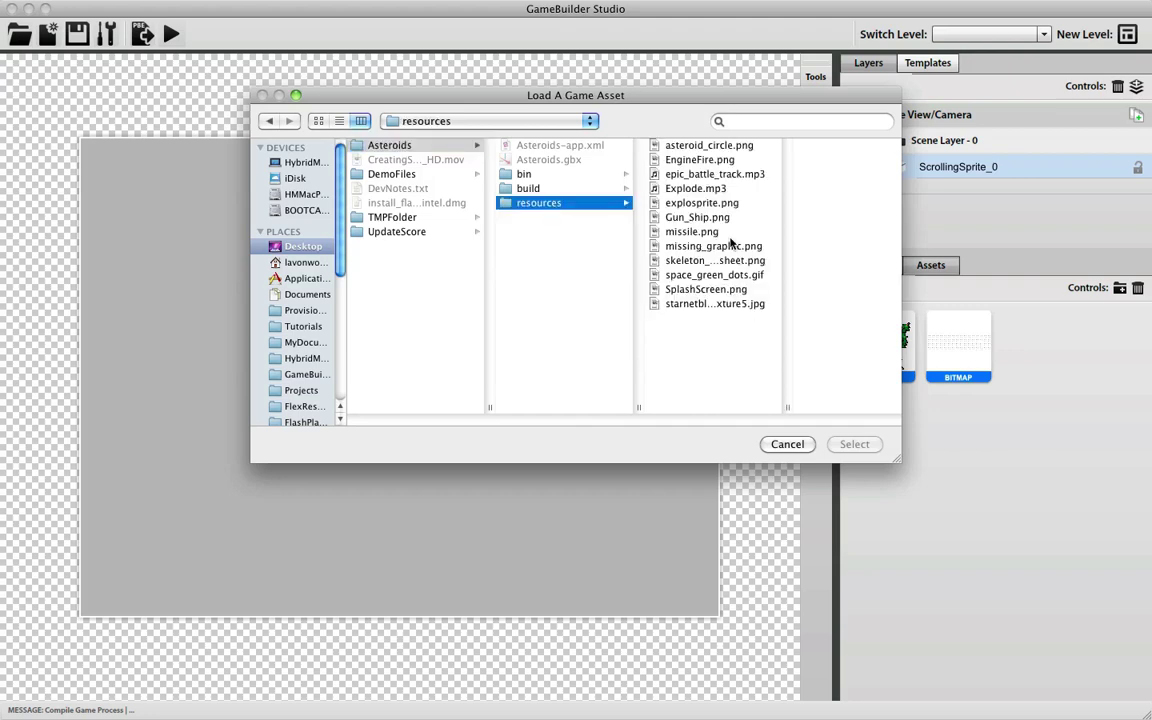
double_click(708, 304)
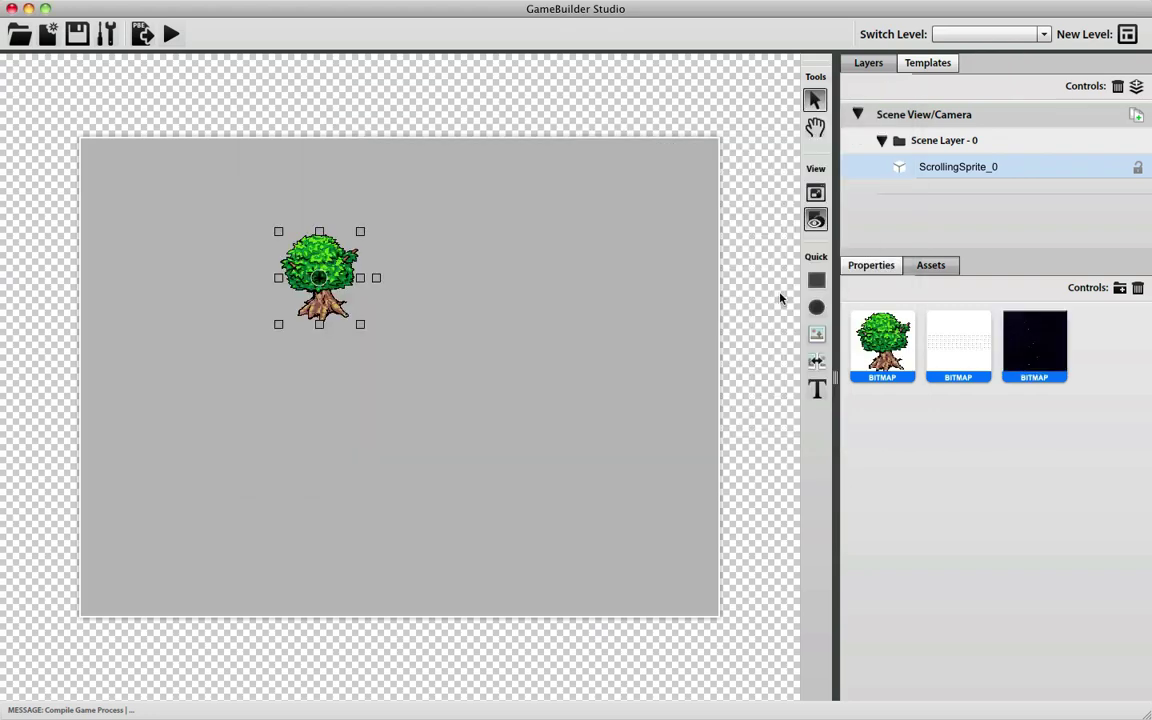
left_click(1119, 288)
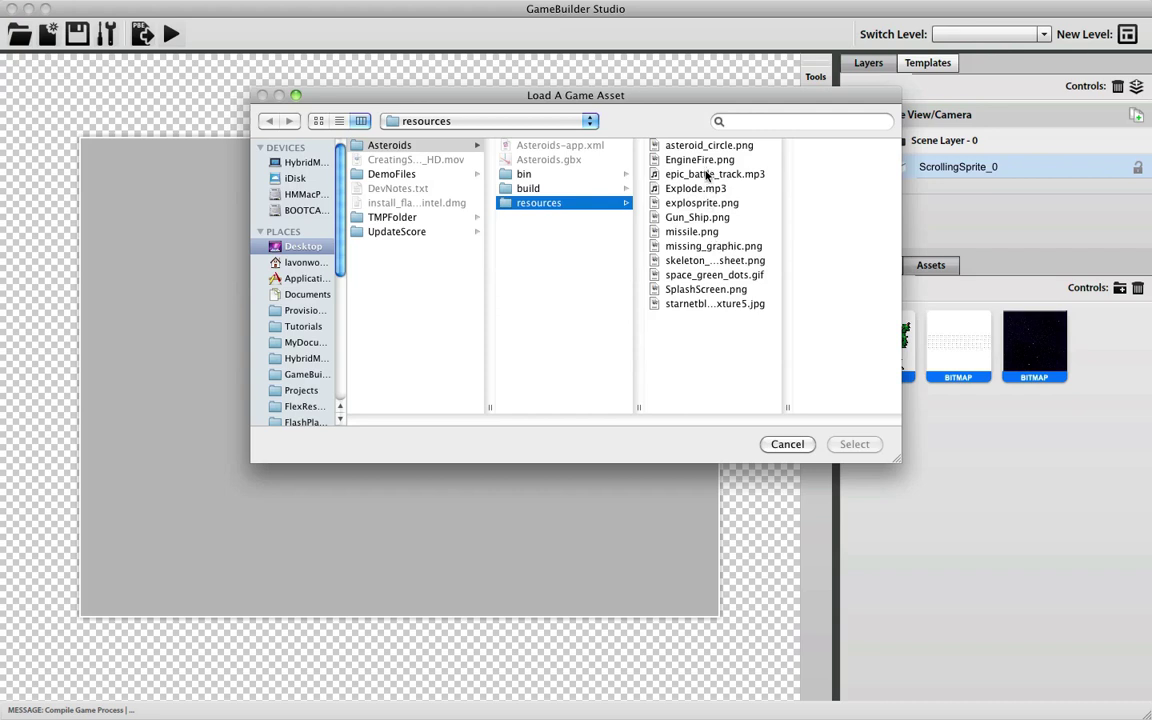
double_click(708, 276)
Set the scrolling sprite's renderer image to starnetblog_cloudy_starfield_texture5.jpg
left_click(876, 266)
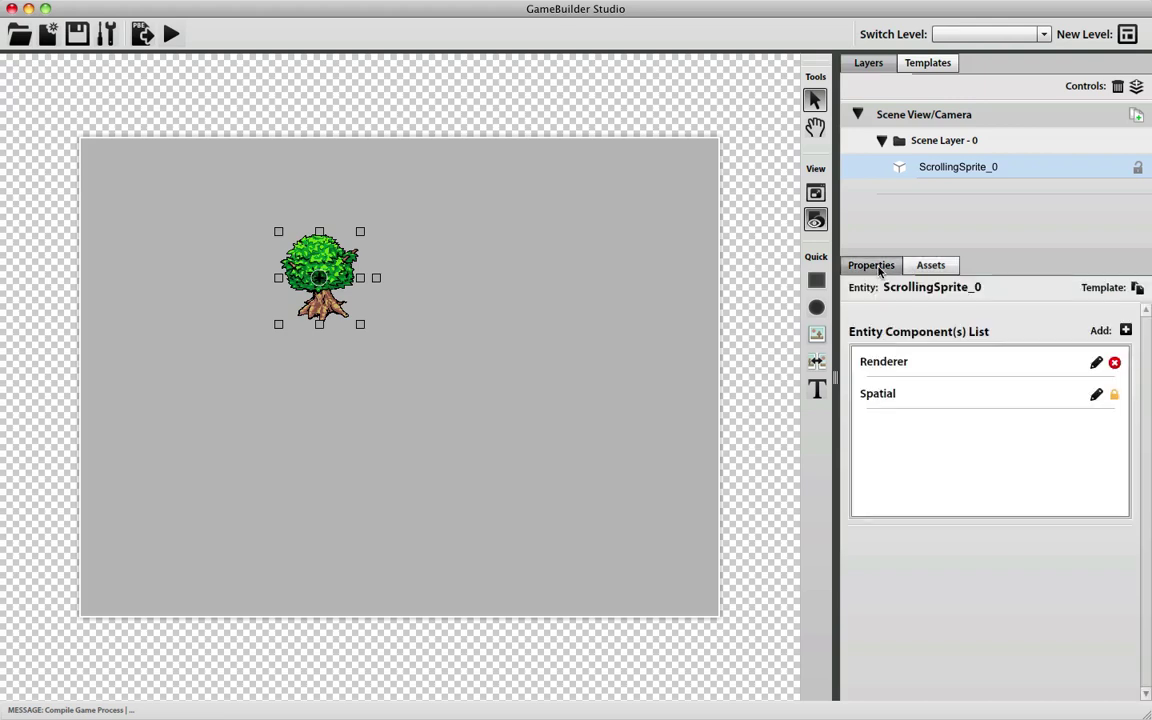
left_click(952, 374)
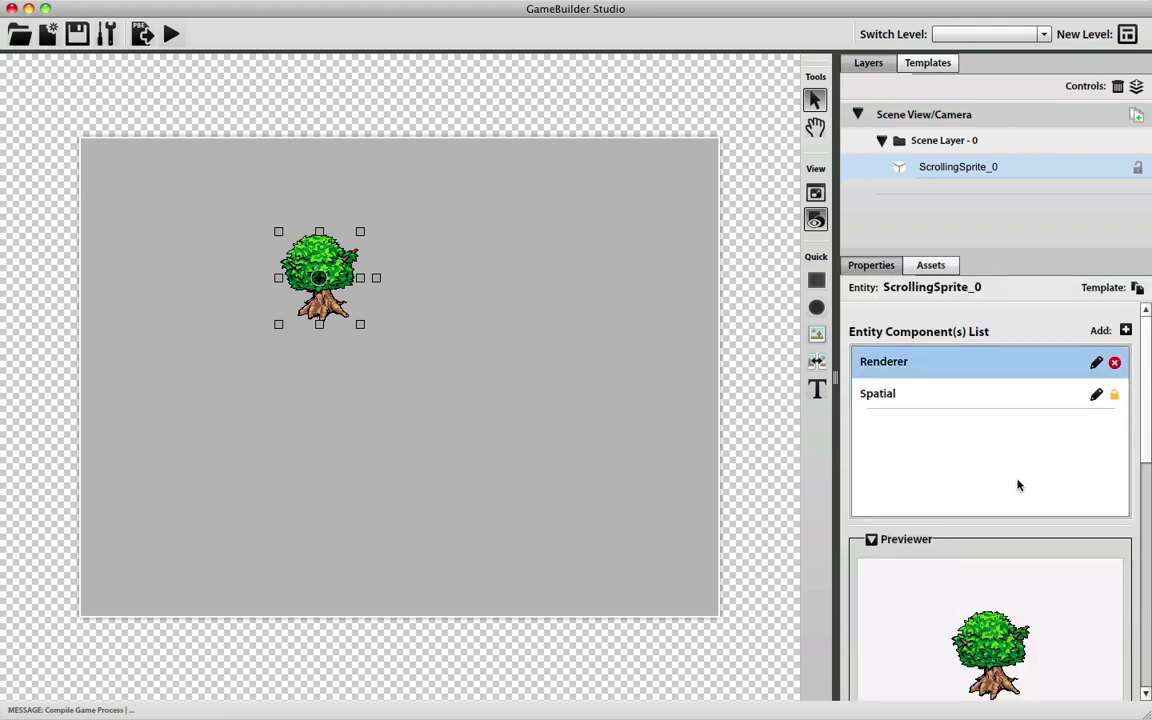
scroll(1128, 594, "down", 5)
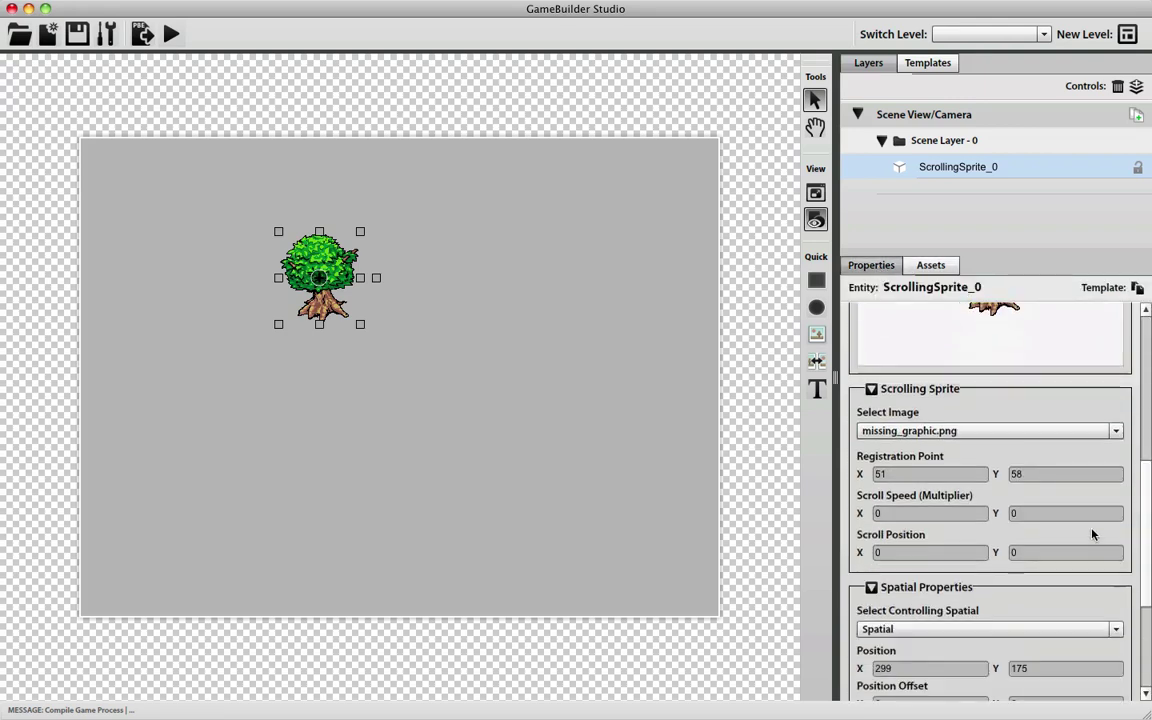
left_click(985, 430)
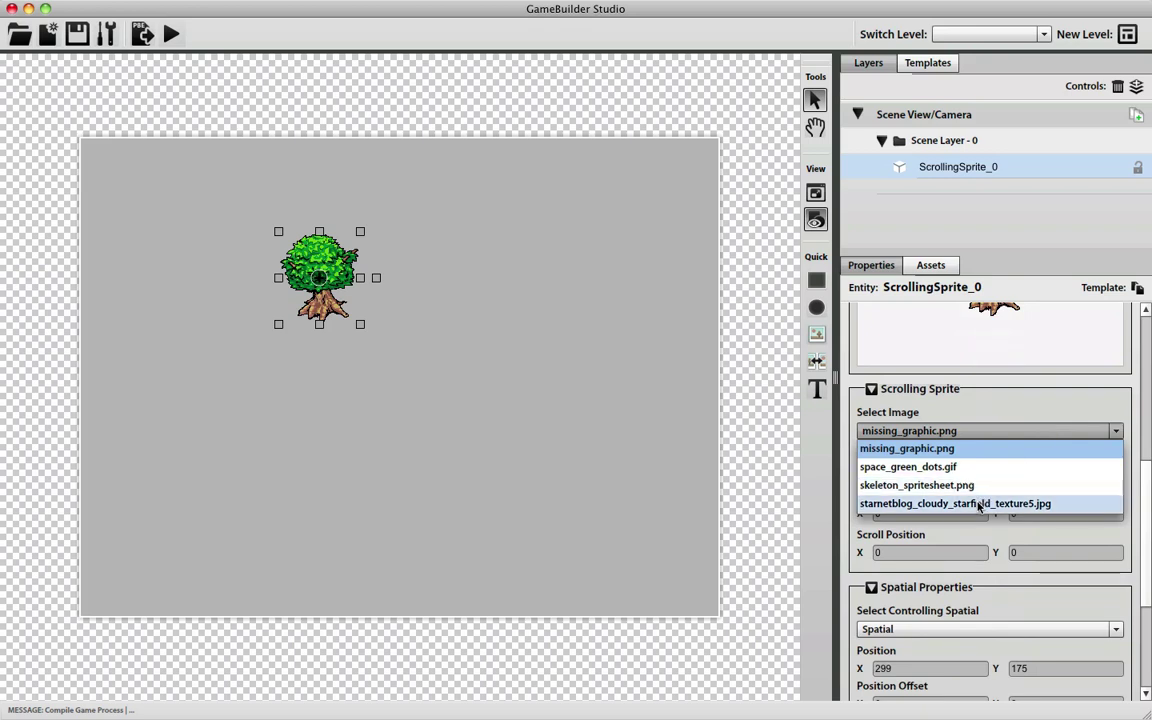
left_click(978, 504)
Set the scrolling sprite's registration point to X 0, Y 0
left_click(909, 475)
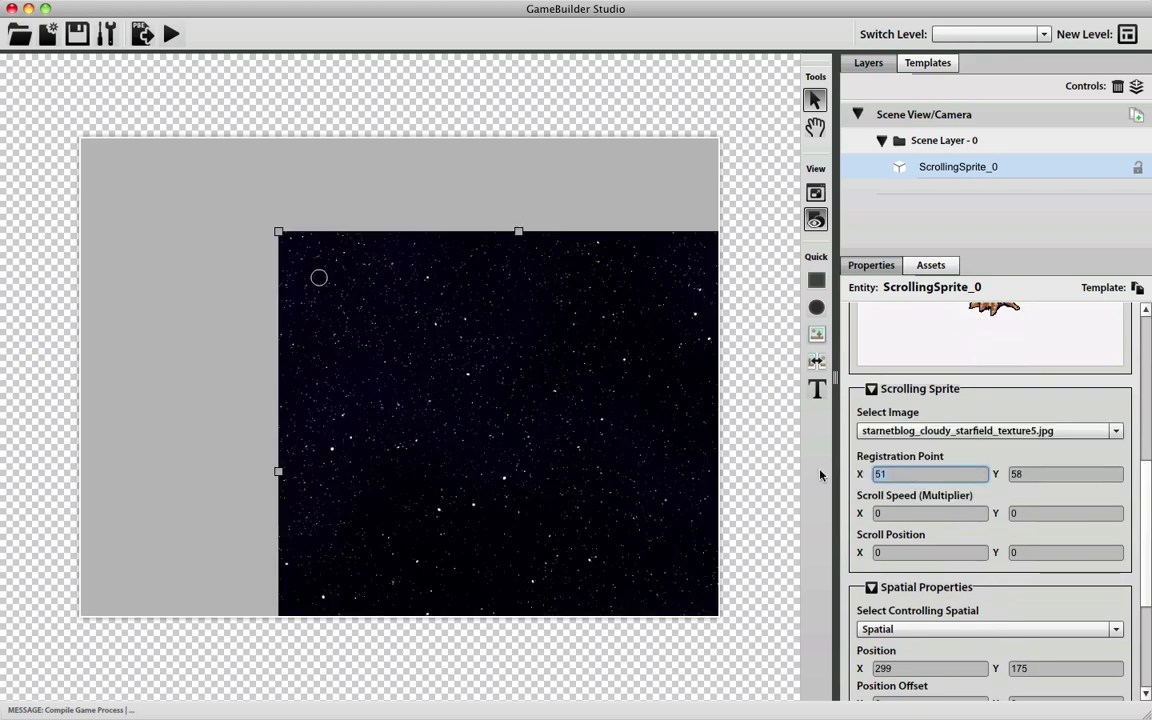
type("0")
key("Tab")
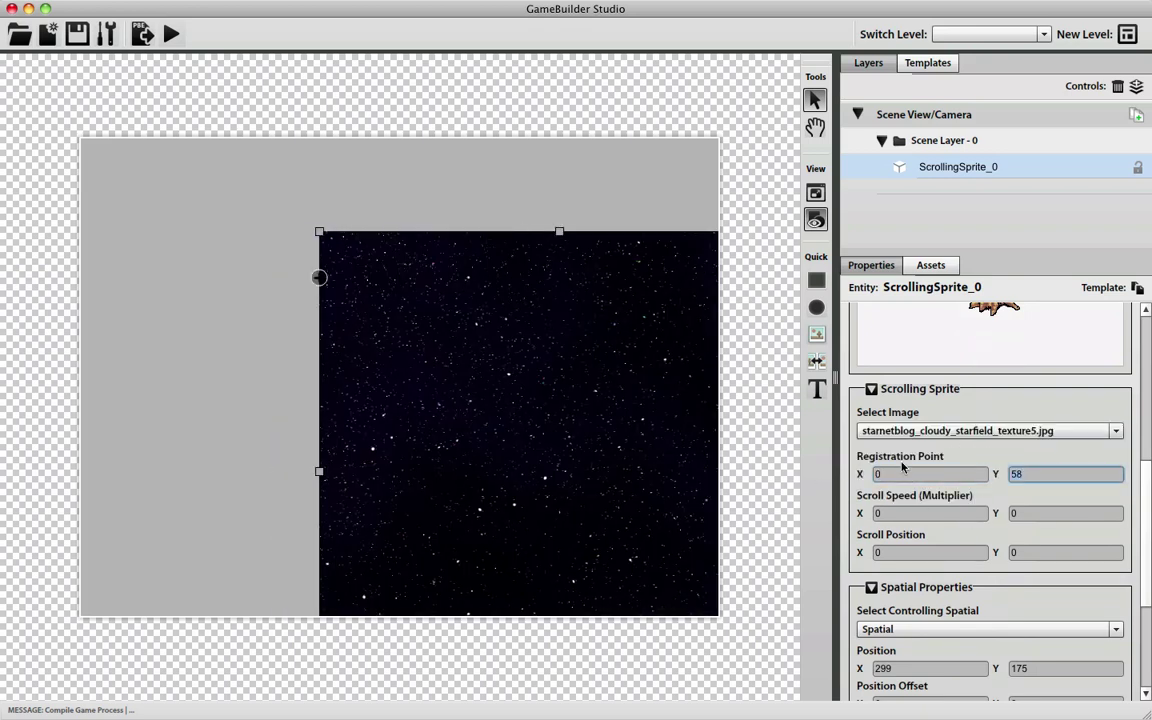
type("0")
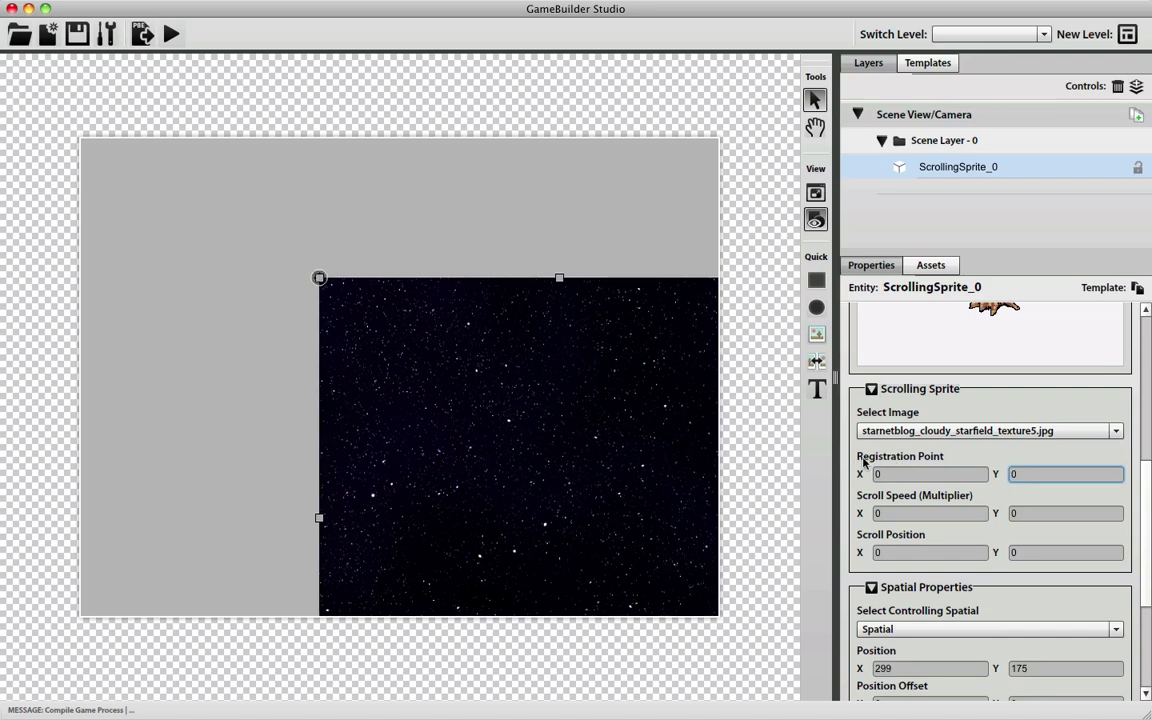
Edit the sprite's Spatial component and set its position to X 0, Y 0
left_click_drag(1144, 492, 1142, 344)
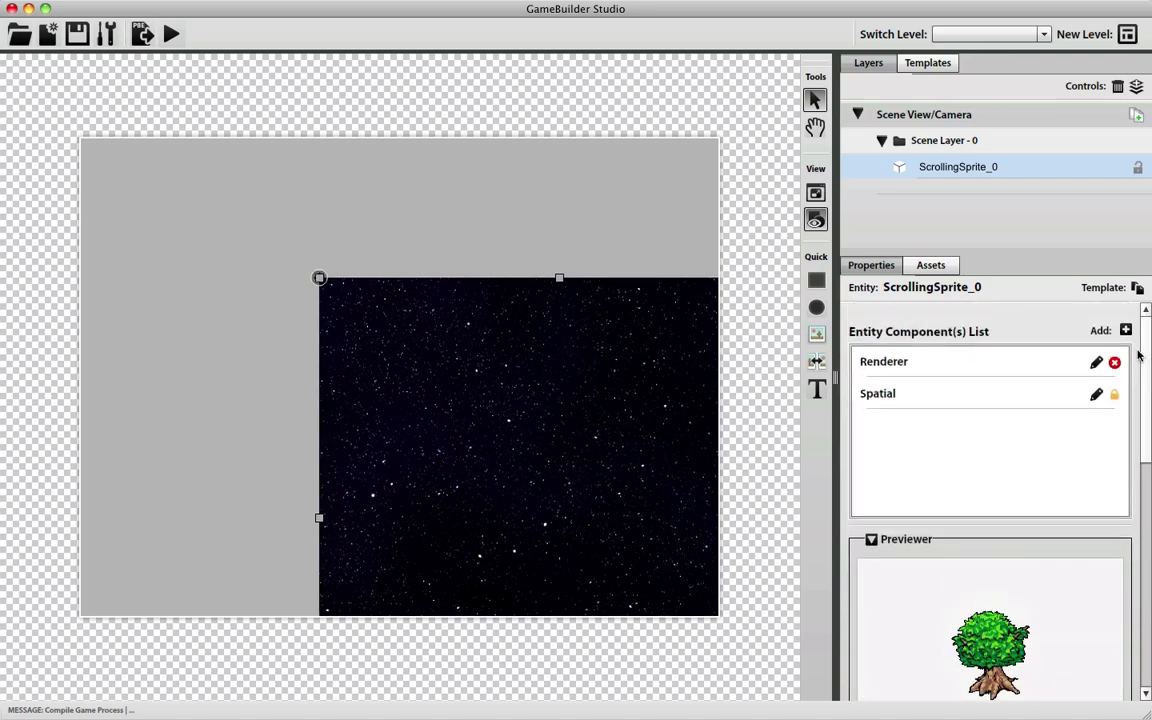
left_click(1096, 398)
scroll(1148, 466, "down", 3)
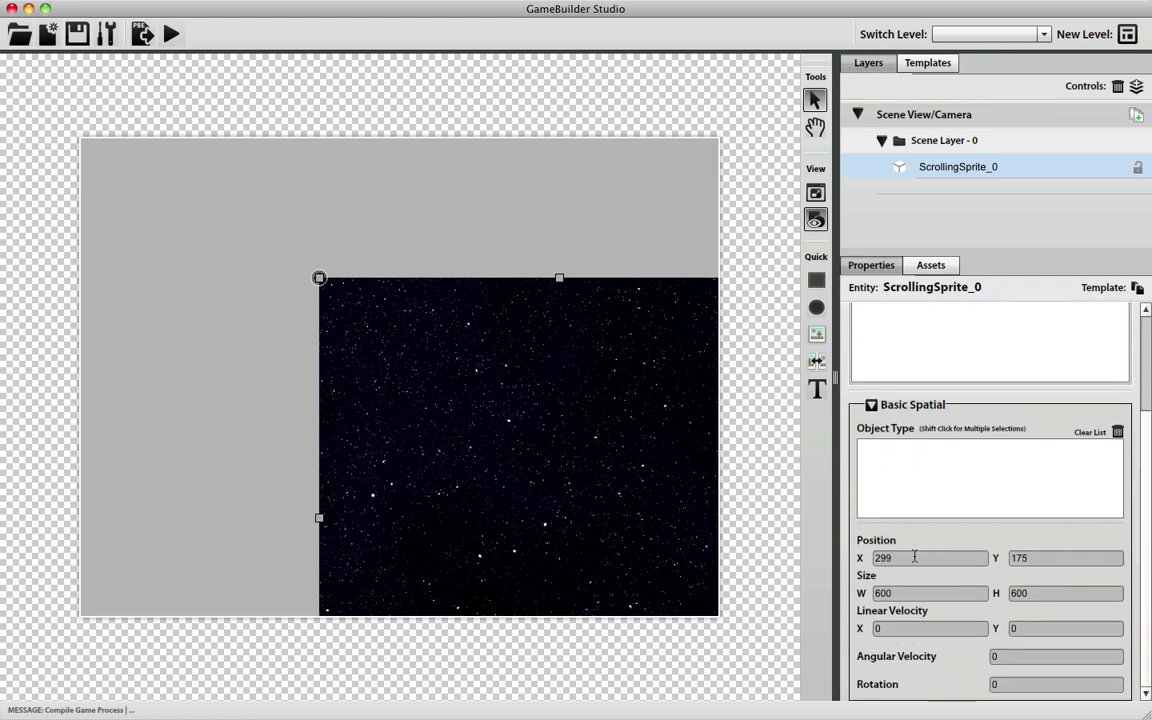
left_click(899, 558)
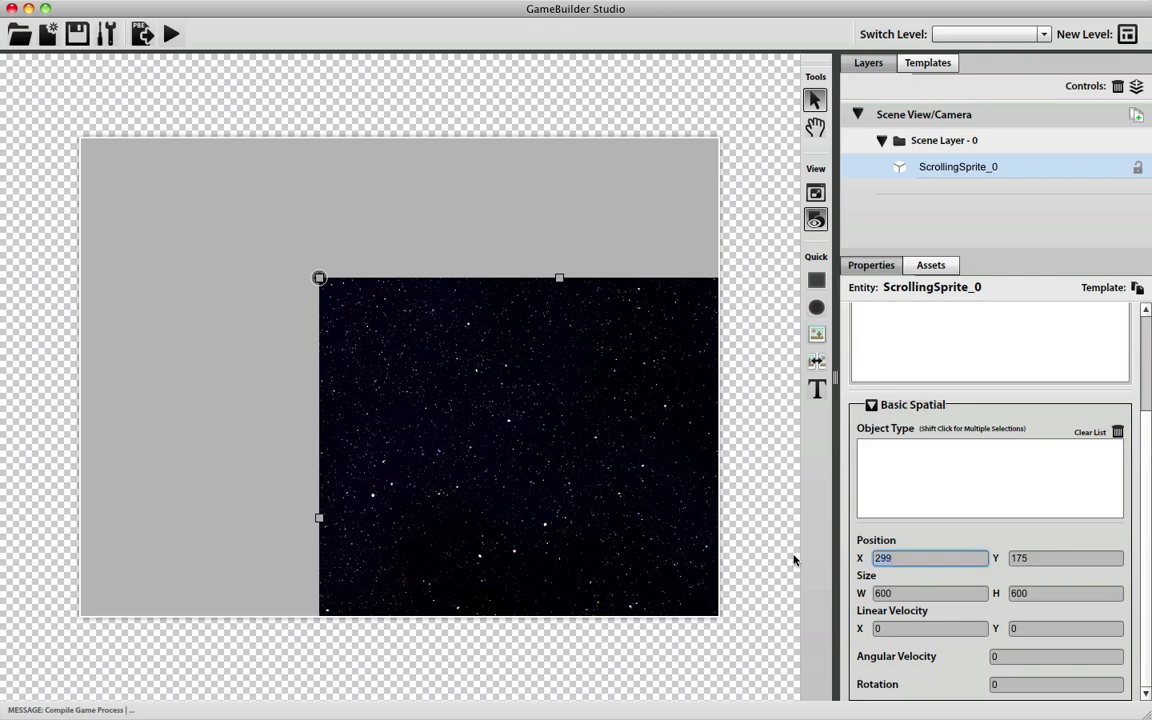
type("0")
key("Return")
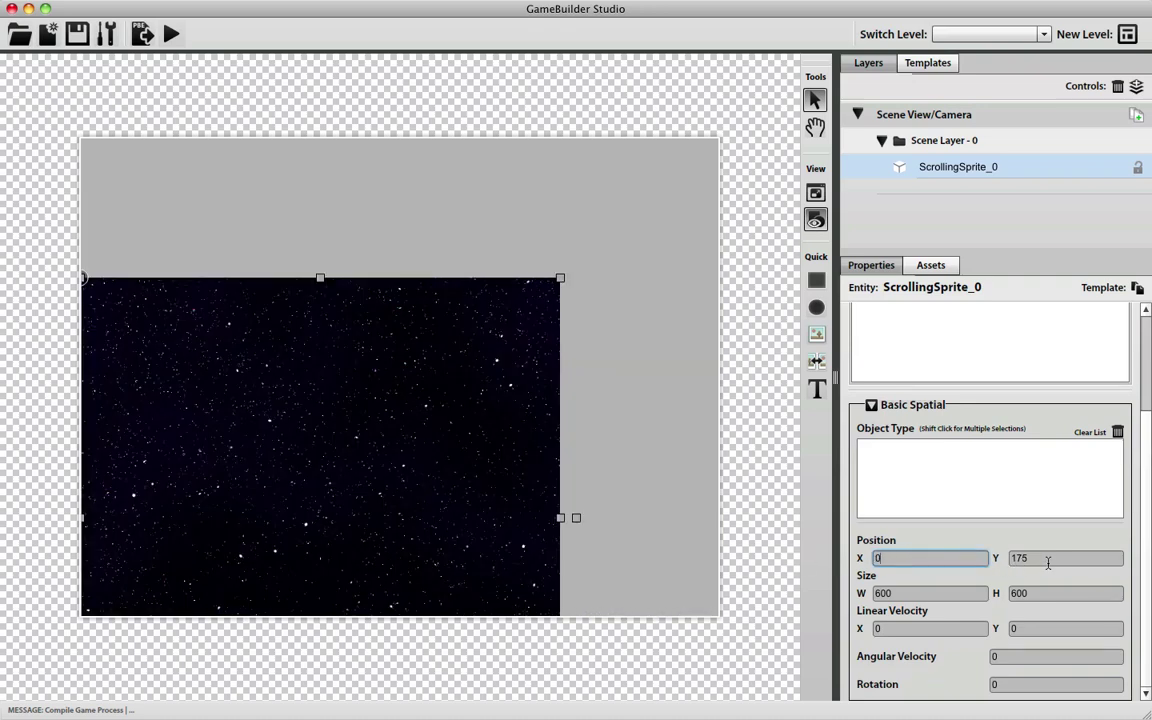
left_click(1050, 558)
type("0")
key("Return")
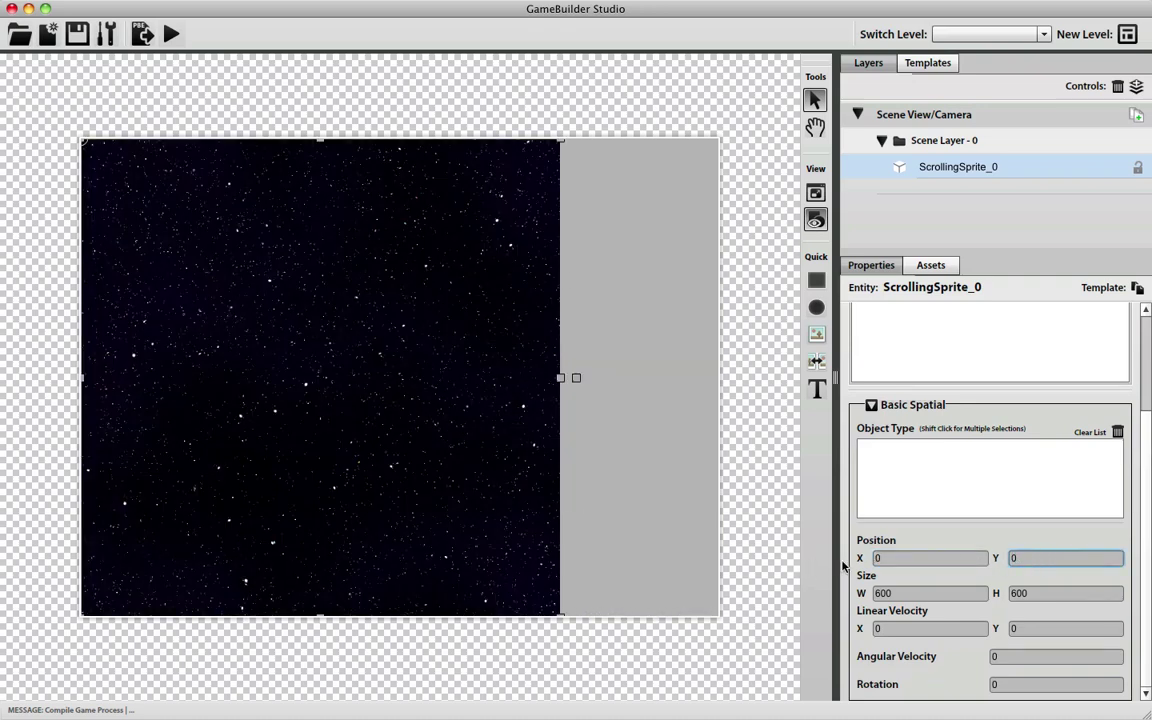
Set the starfield sprite's width to 800 in its Spatial component so it fills the scene
left_click(880, 594)
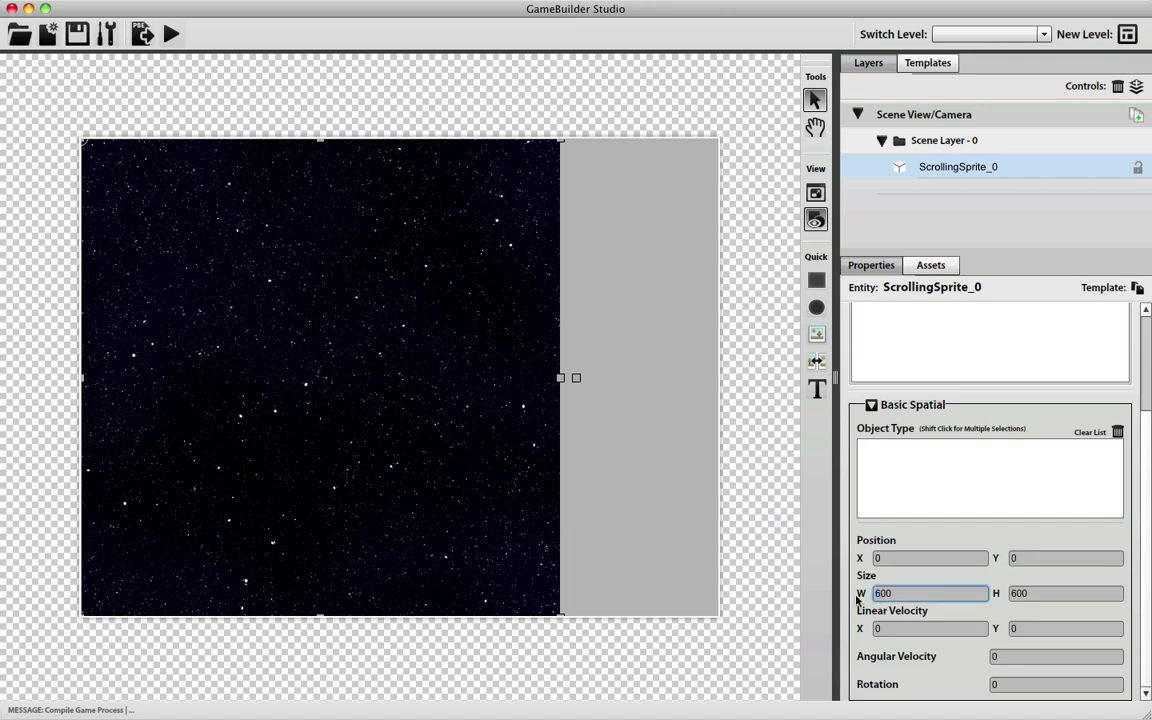
type("800")
key("Return")
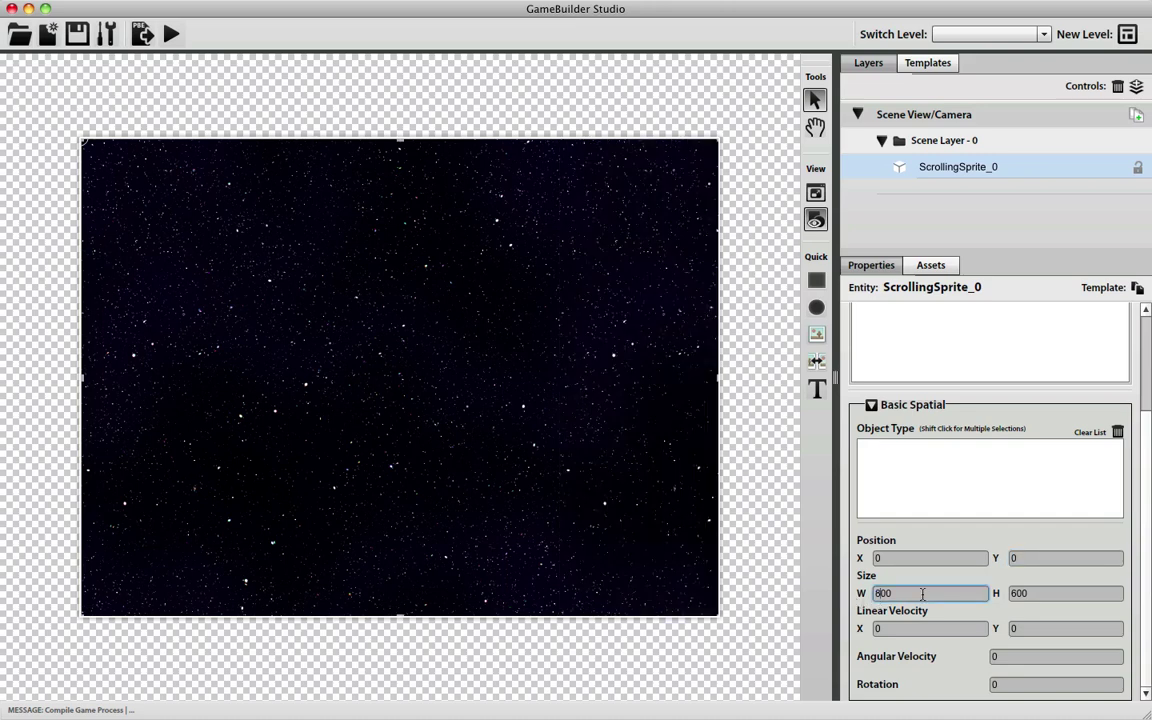
scroll(1138, 500, "up", 3)
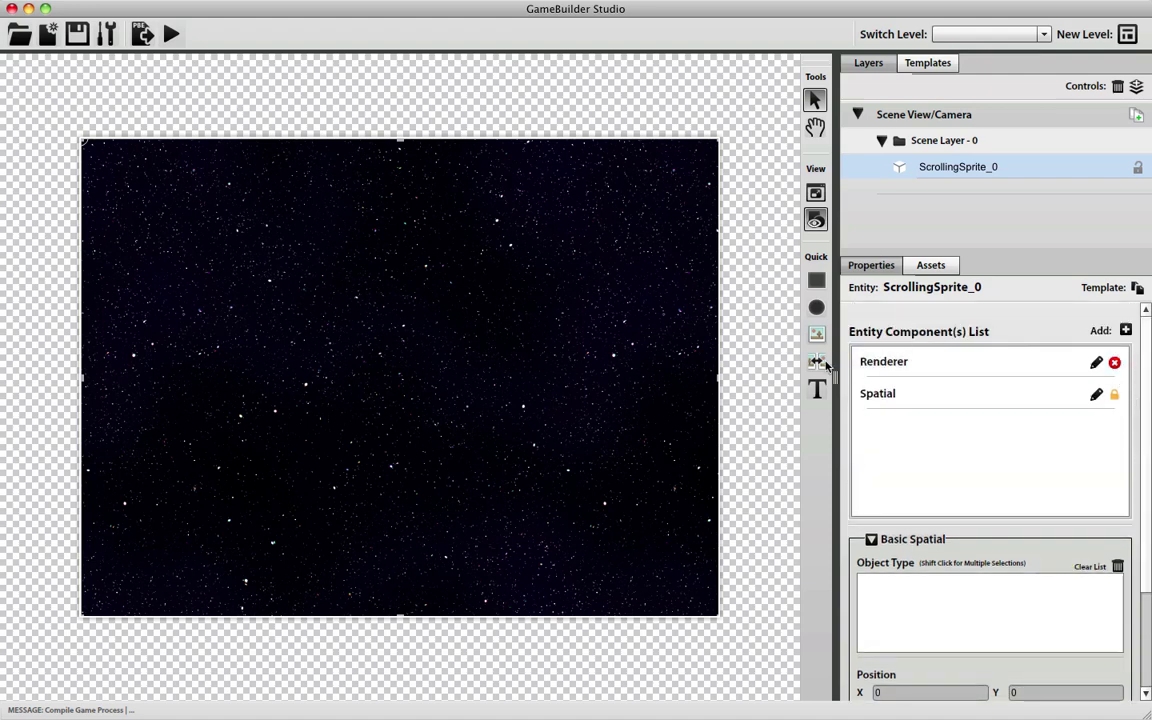
Add a second scrolling sprite to the scene, placed near the middle of the starfield
left_click(816, 363)
left_click(528, 368)
left_click_drag(527, 368, 487, 355)
left_click(929, 265)
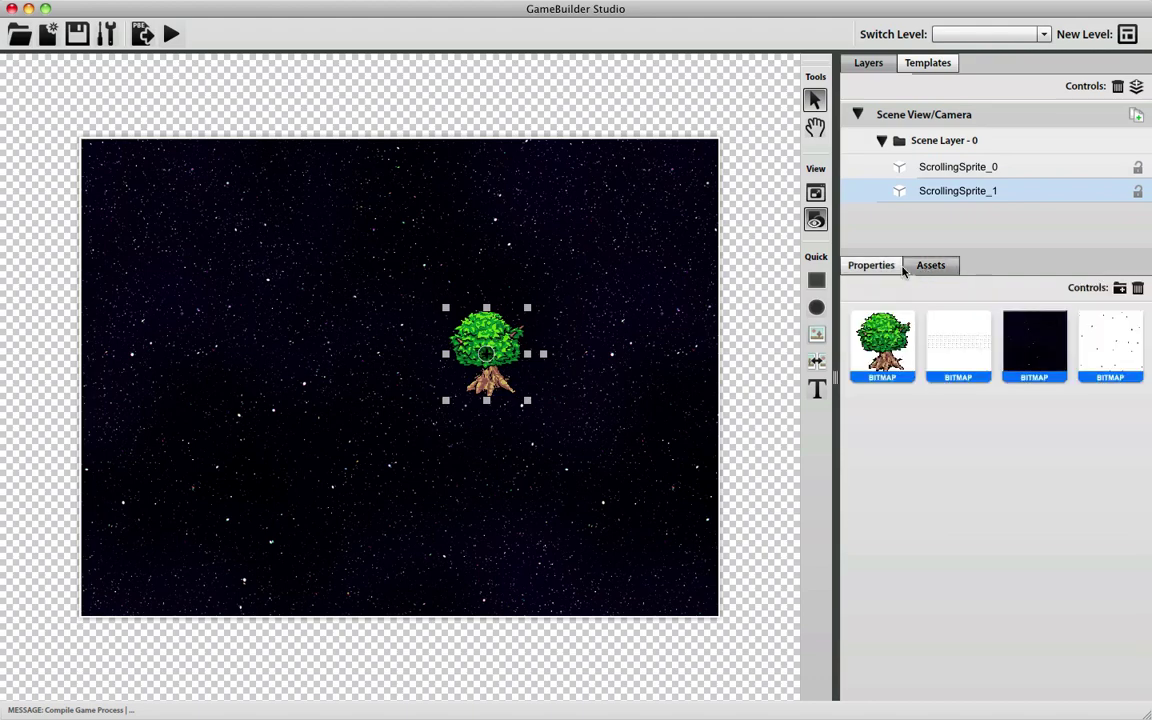
Set the renderer image of the new scrolling sprite to space_green_dots.gif
left_click(871, 265)
left_click(1097, 364)
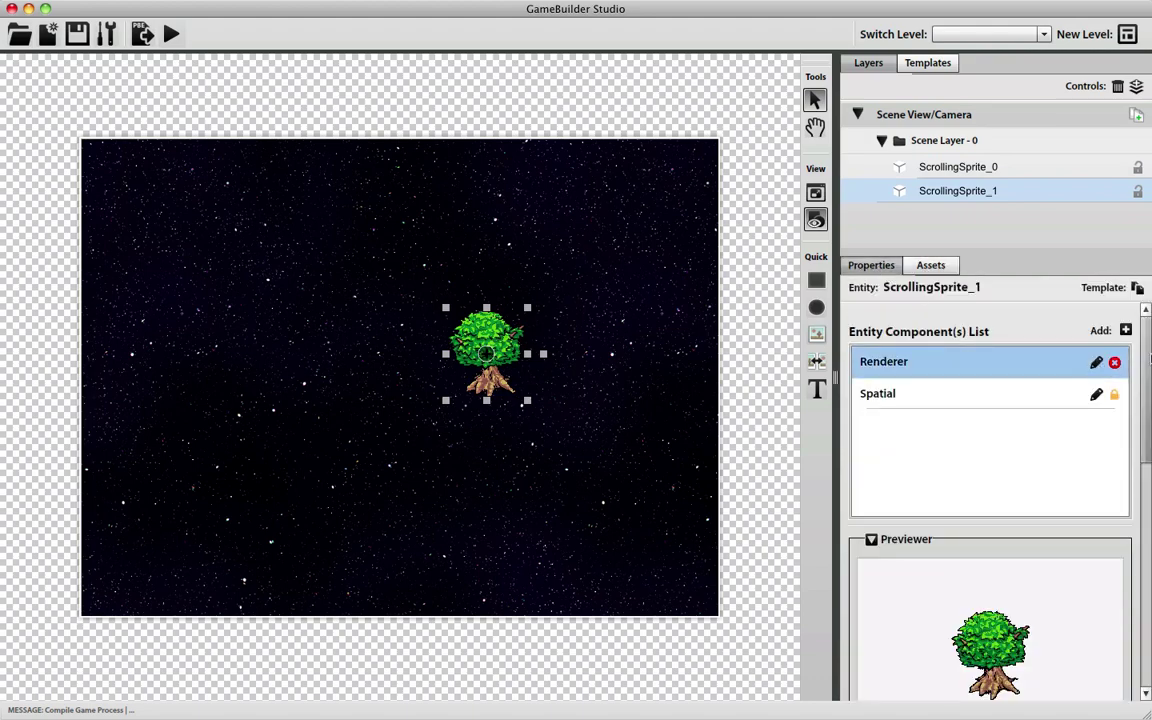
scroll(1124, 478, "down", 5)
left_click(1072, 508)
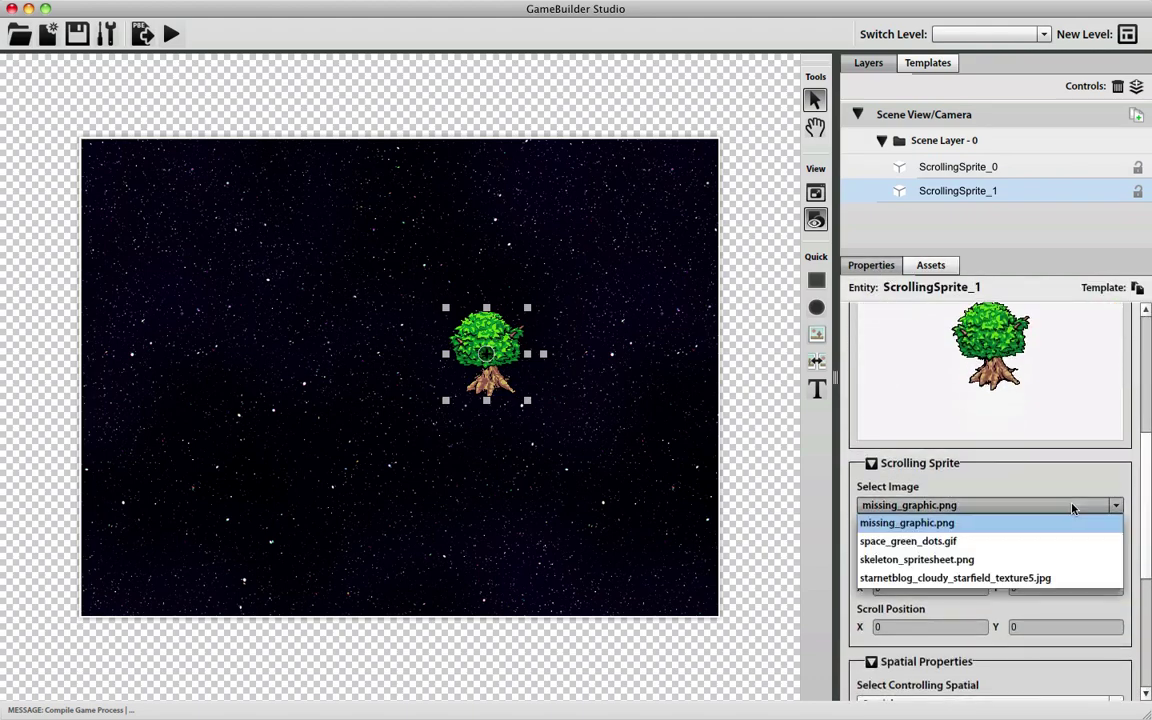
left_click(908, 541)
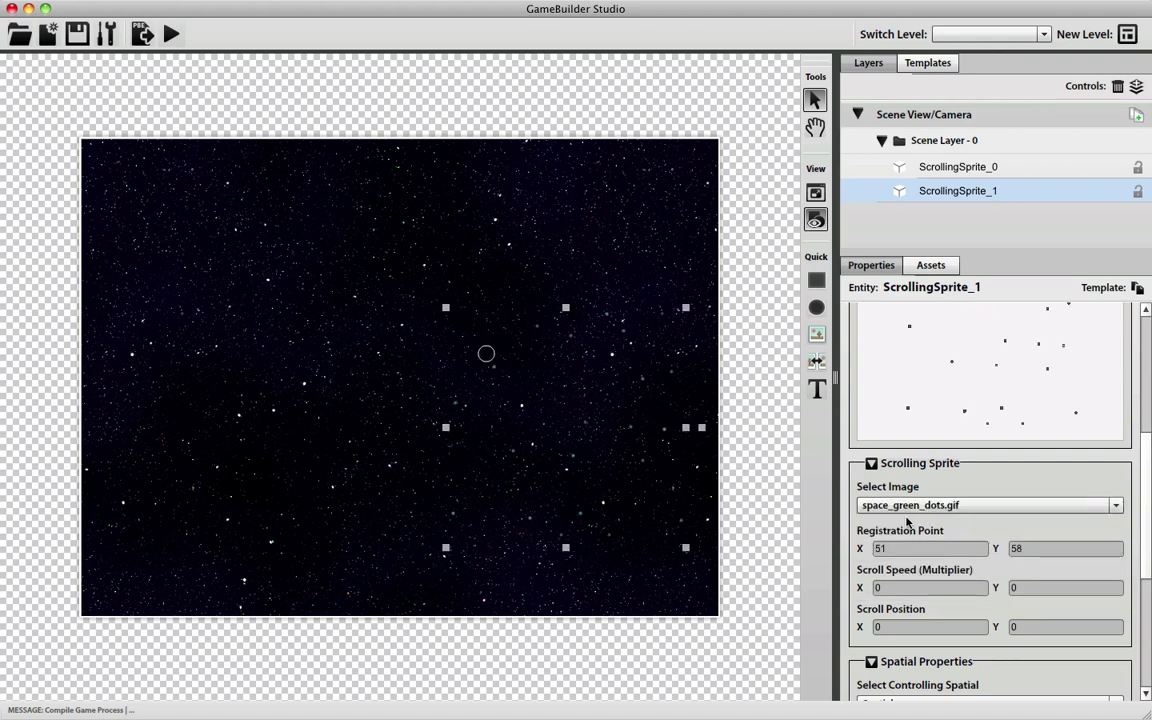
Set the green dots sprite's registration point to X 0, Y 0
double_click(898, 548)
type("0")
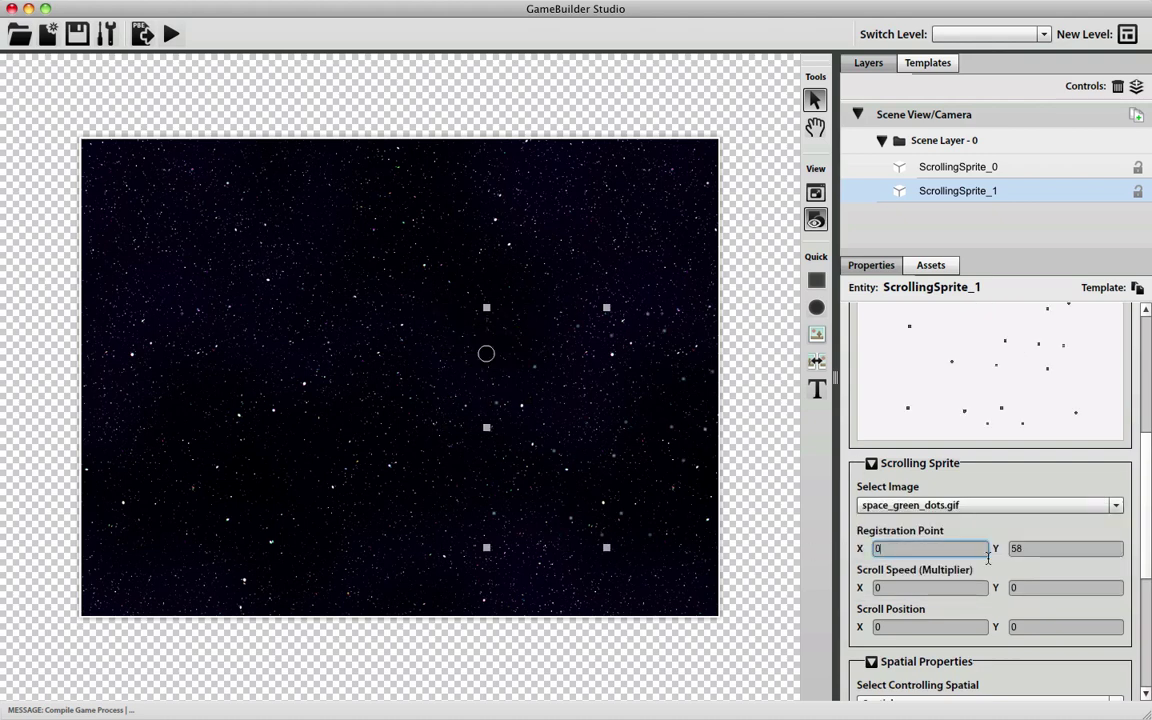
key("Tab")
type("0")
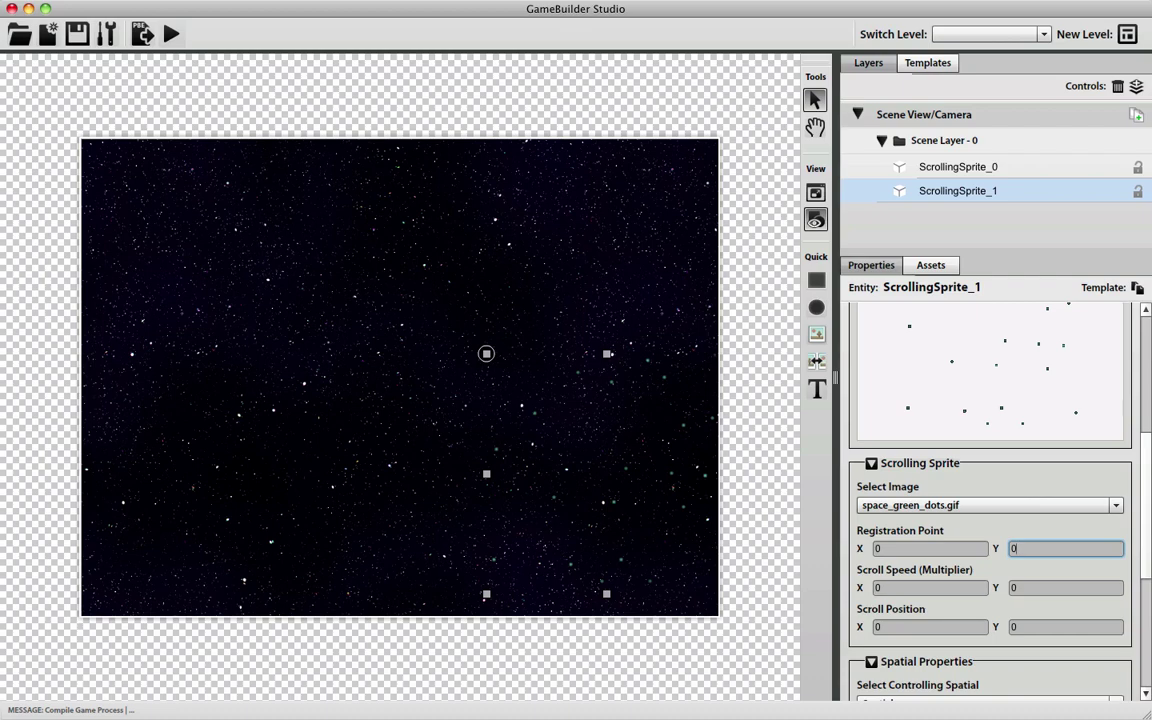
Edit the green dots sprite's Spatial component and set its position to X 0, Y 0
left_click_drag(1143, 485, 1144, 607)
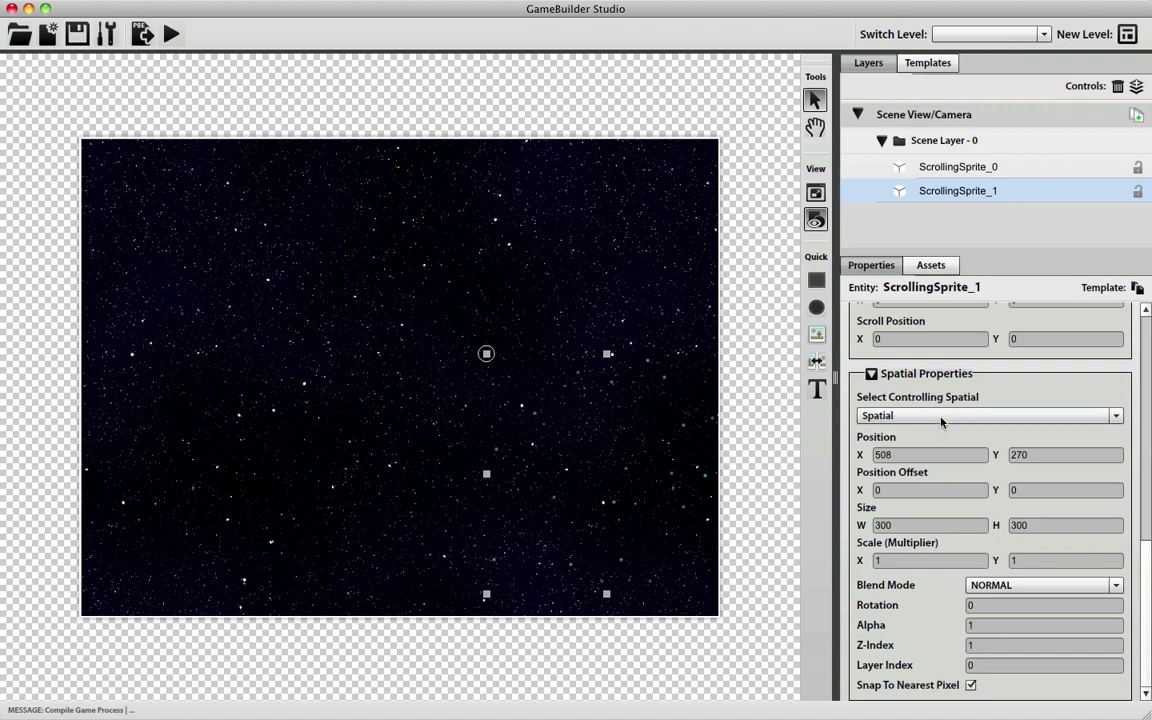
left_click_drag(1144, 548, 1126, 321)
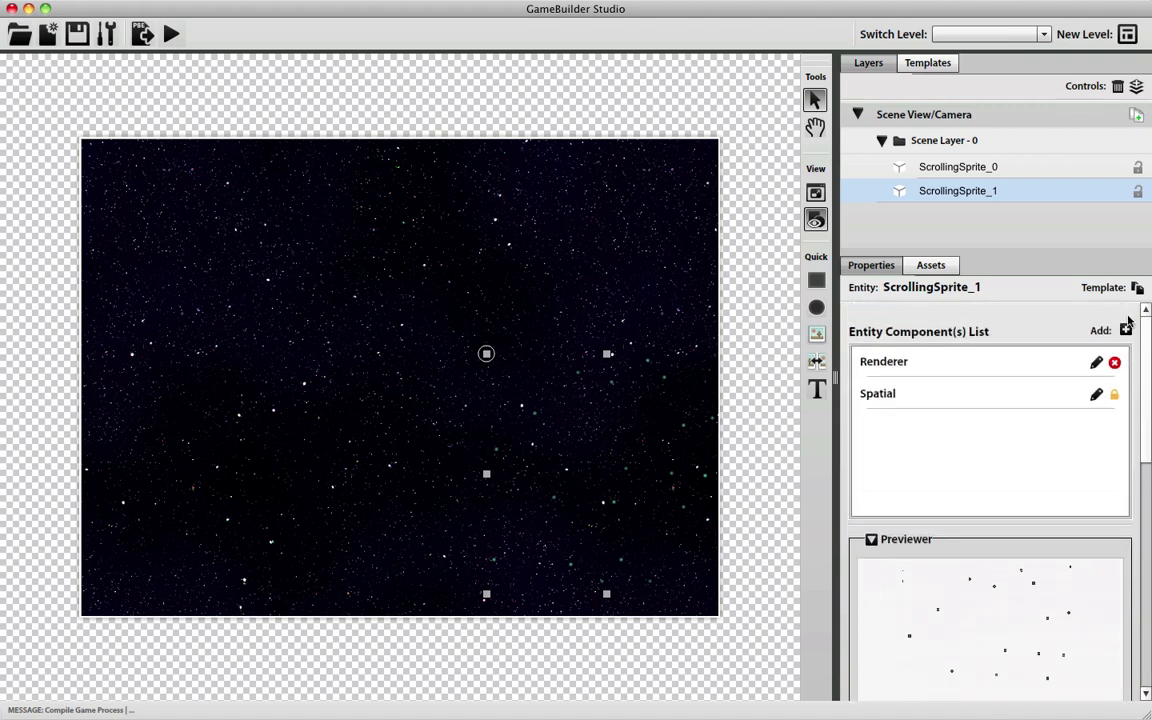
left_click(1098, 395)
scroll(1144, 502, "down", 3)
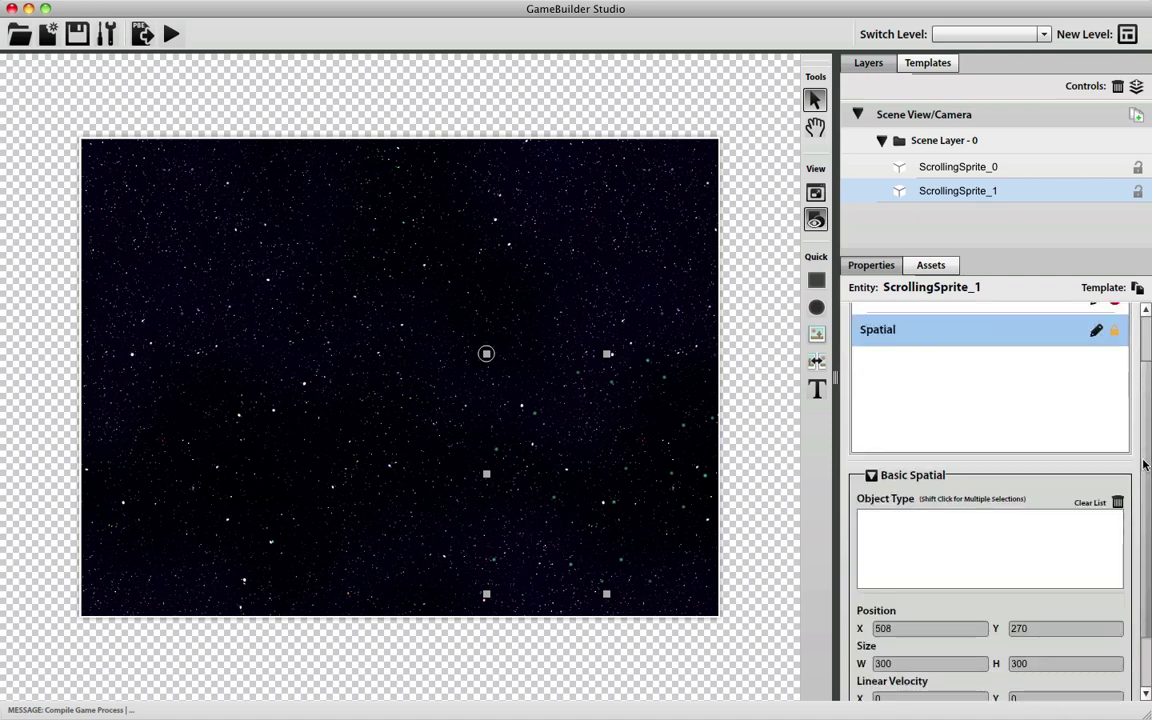
double_click(913, 558)
type("0")
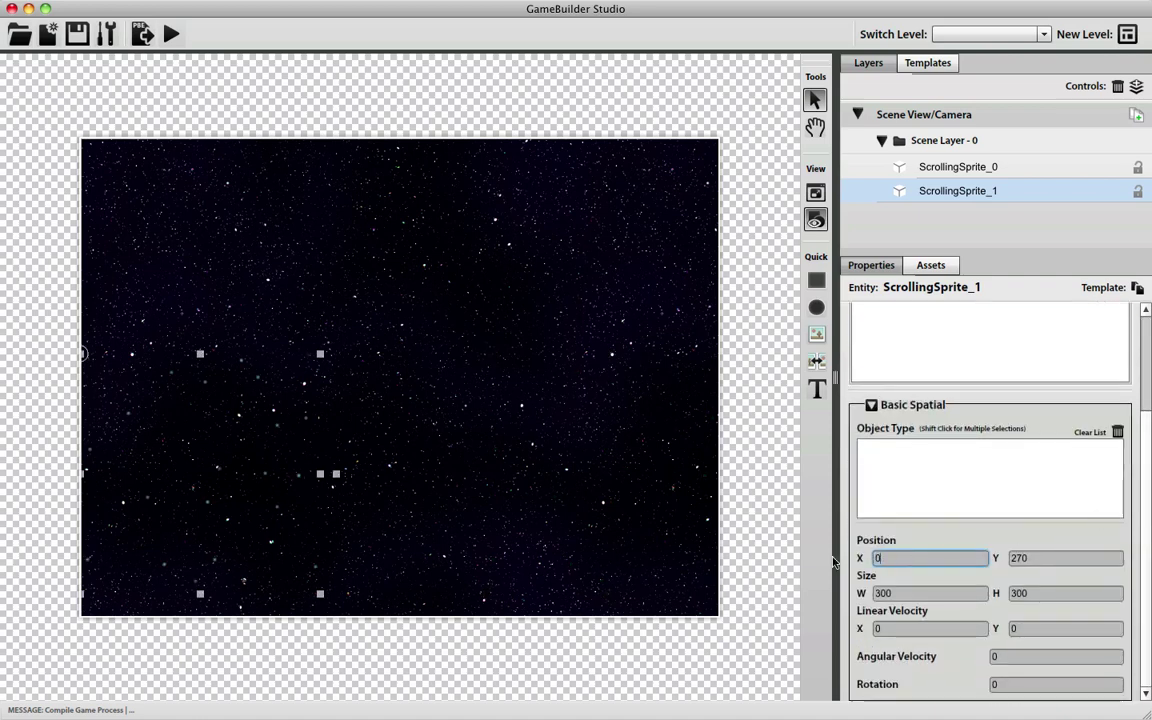
double_click(1039, 558)
type("0")
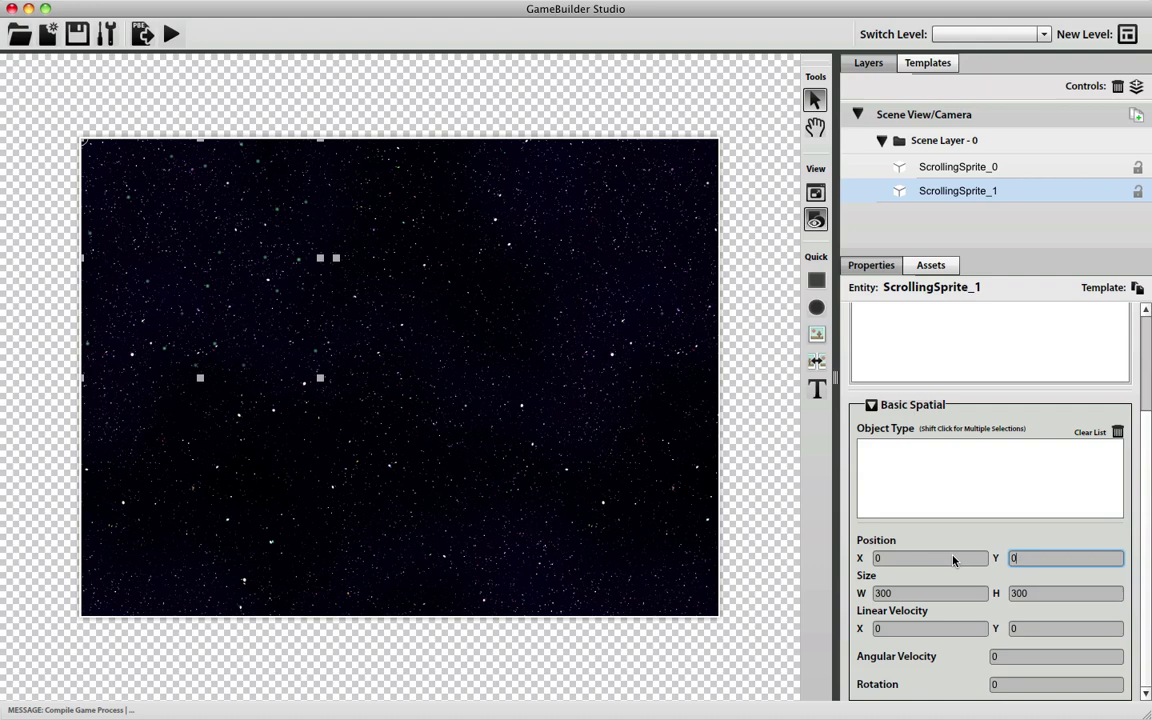
Set the green dots sprite's size to 800 wide and 600 high in its Spatial component
left_click(889, 595)
key("BackSpace")
type("8")
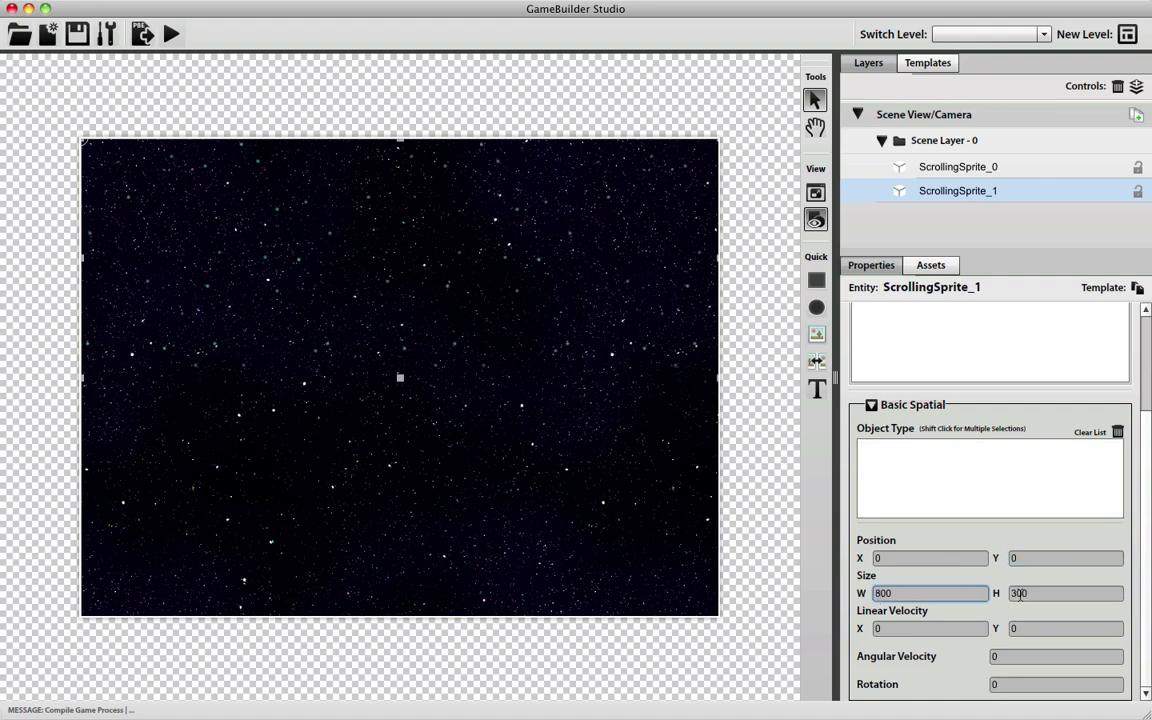
left_click(1019, 594)
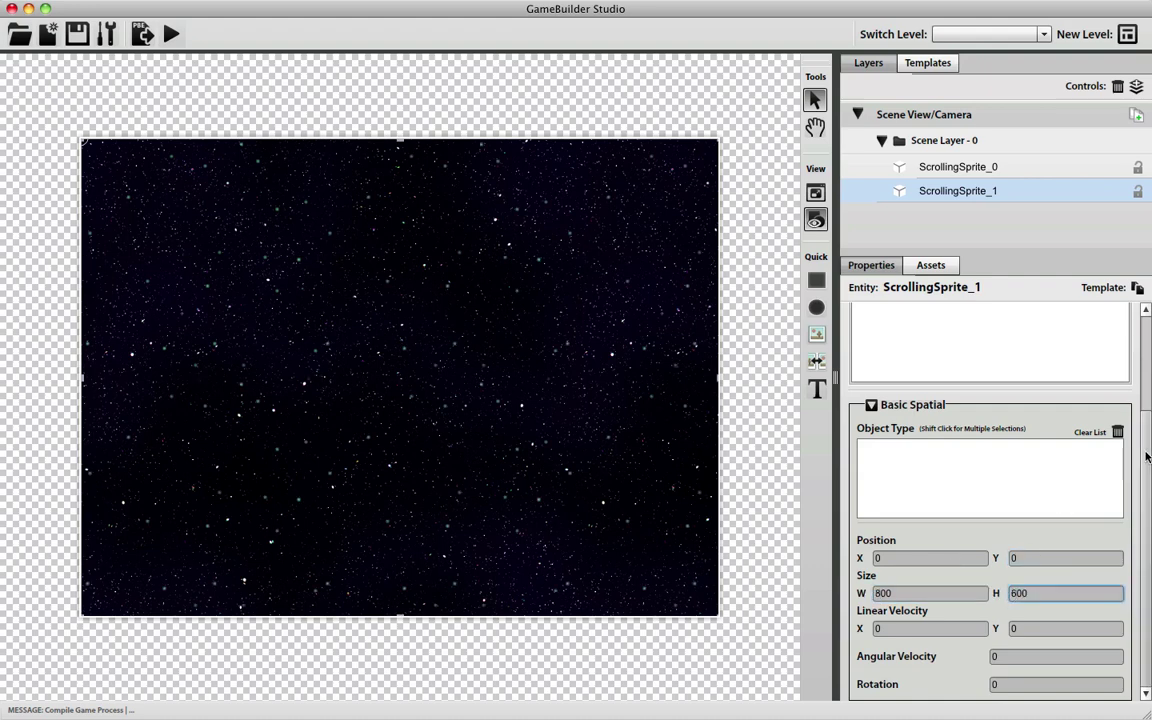
Edit the green dots sprite's Renderer and set its vertical (Y) scroll speed to -90
scroll(1010, 420, "up", 3)
left_click(1100, 363)
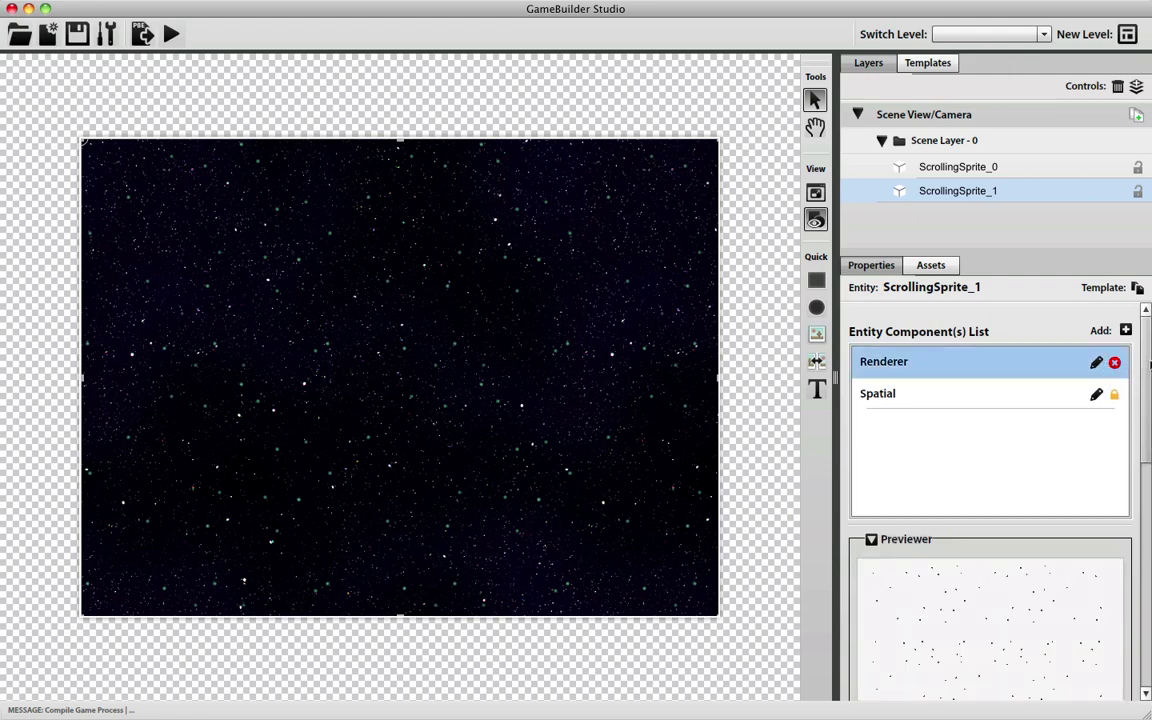
scroll(1149, 440, "down", 3)
scroll(1149, 440, "down", 4)
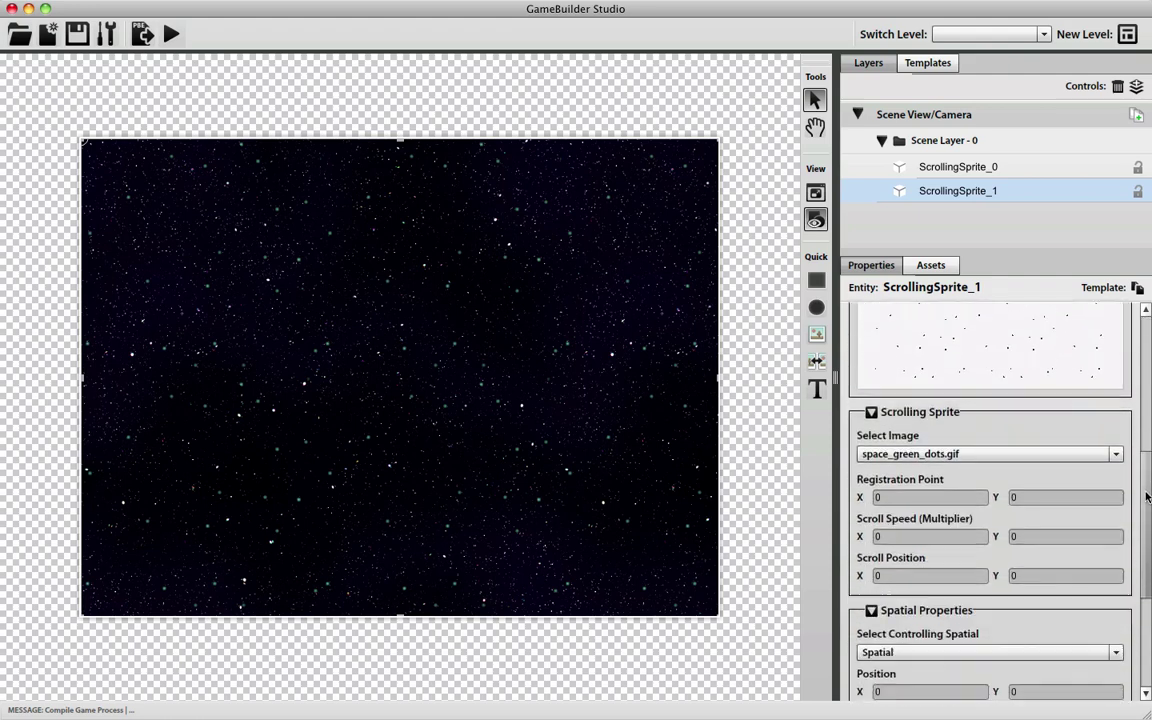
left_click(1021, 530)
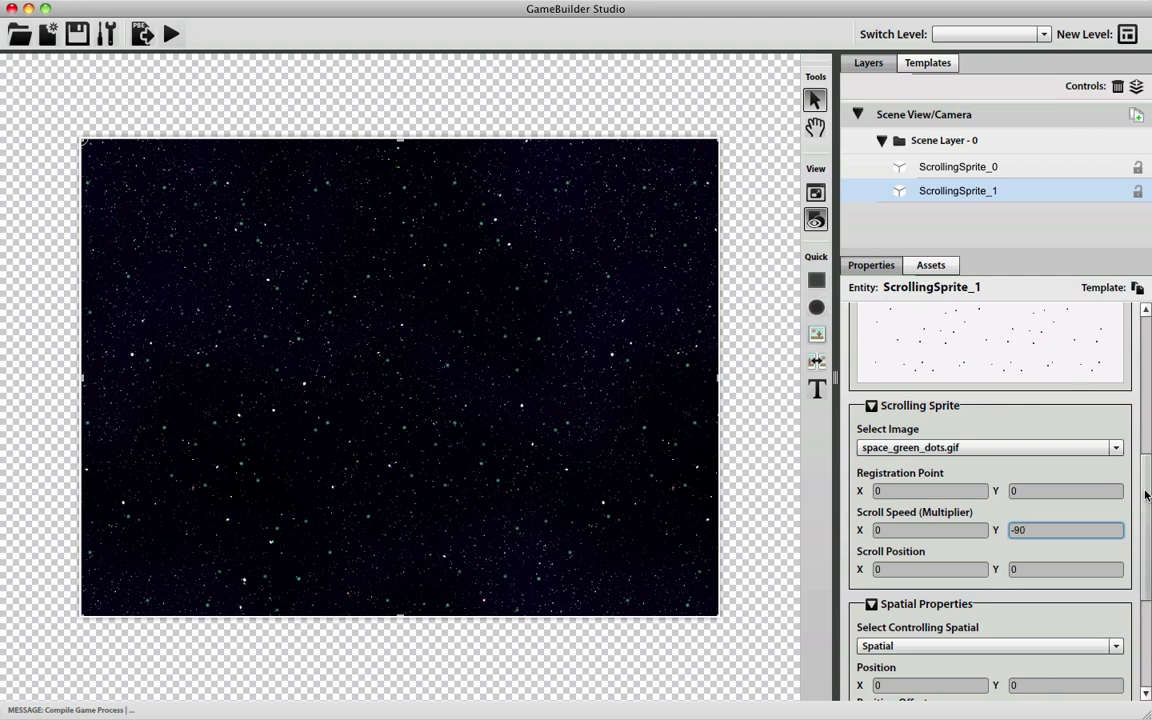
Edit the Renderer of ScrollingSprite_0 and set its vertical (Y) scroll speed to -150
scroll(1146, 495, "up", 10)
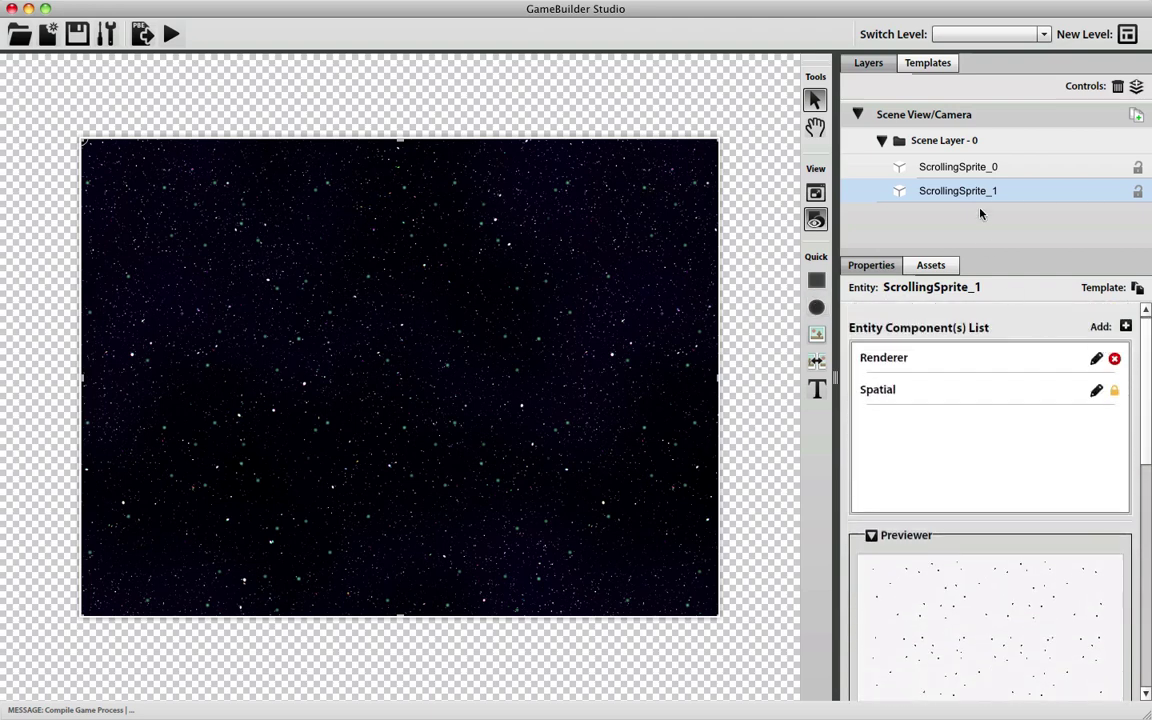
left_click(984, 166)
left_click(1097, 365)
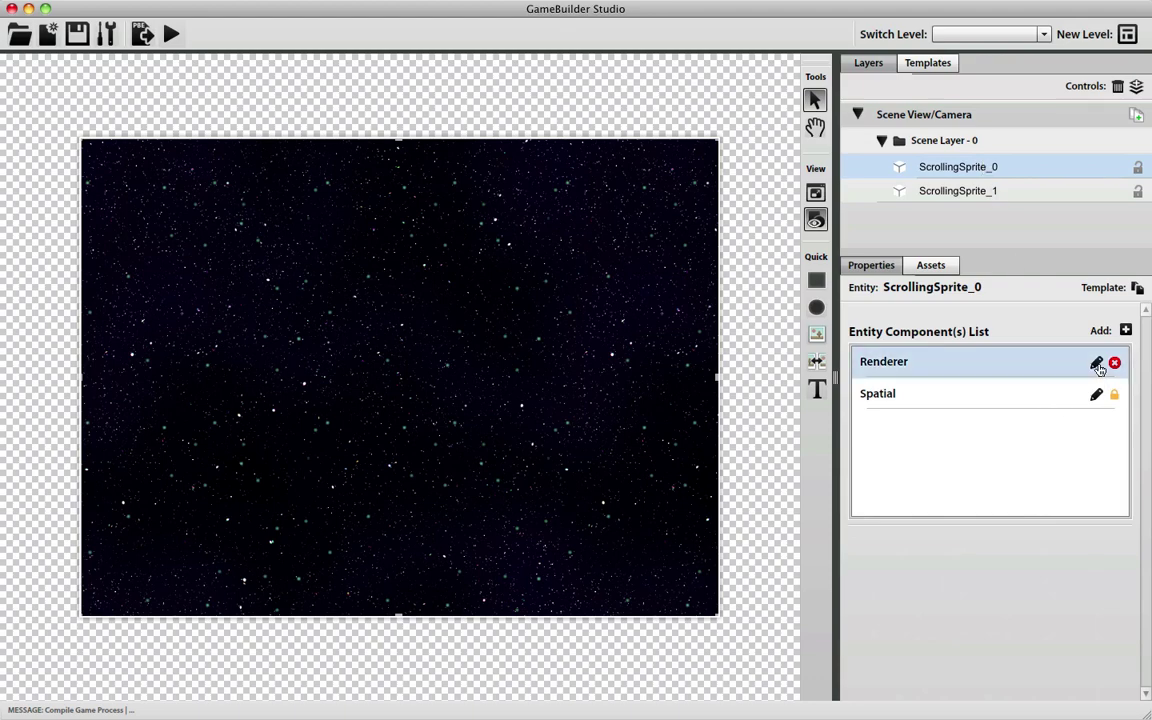
left_click(1097, 365)
scroll(1139, 500, "down", 5)
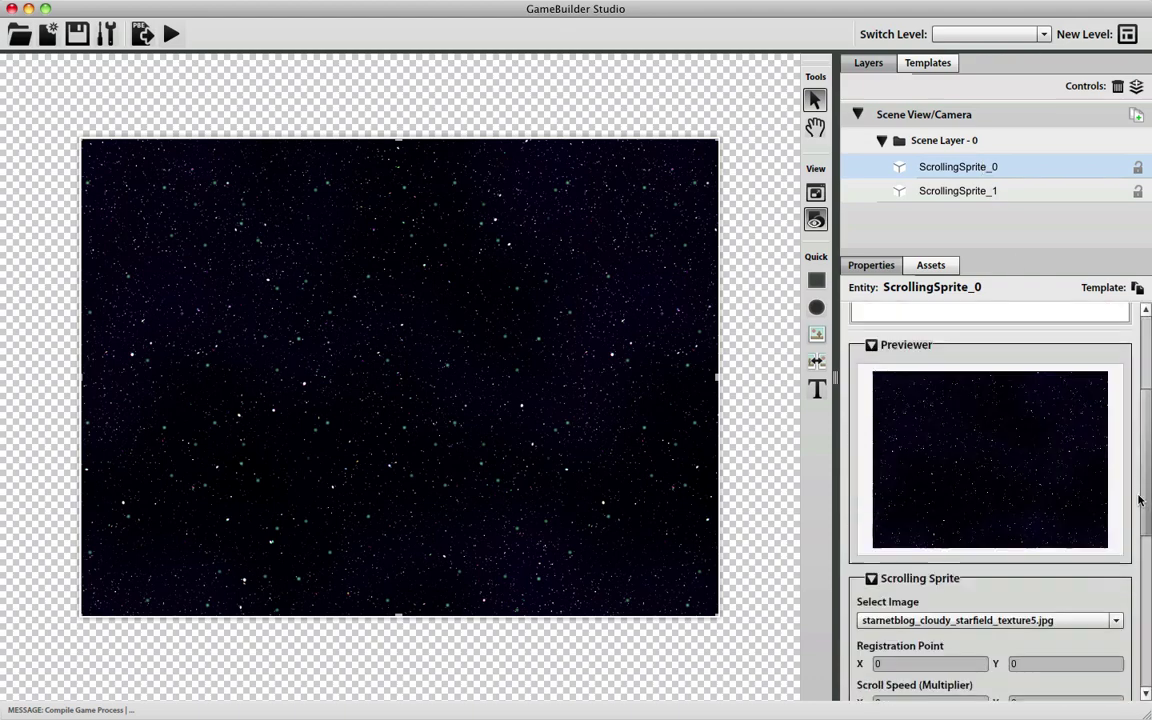
scroll(1139, 500, "down", 3)
left_click(1012, 468)
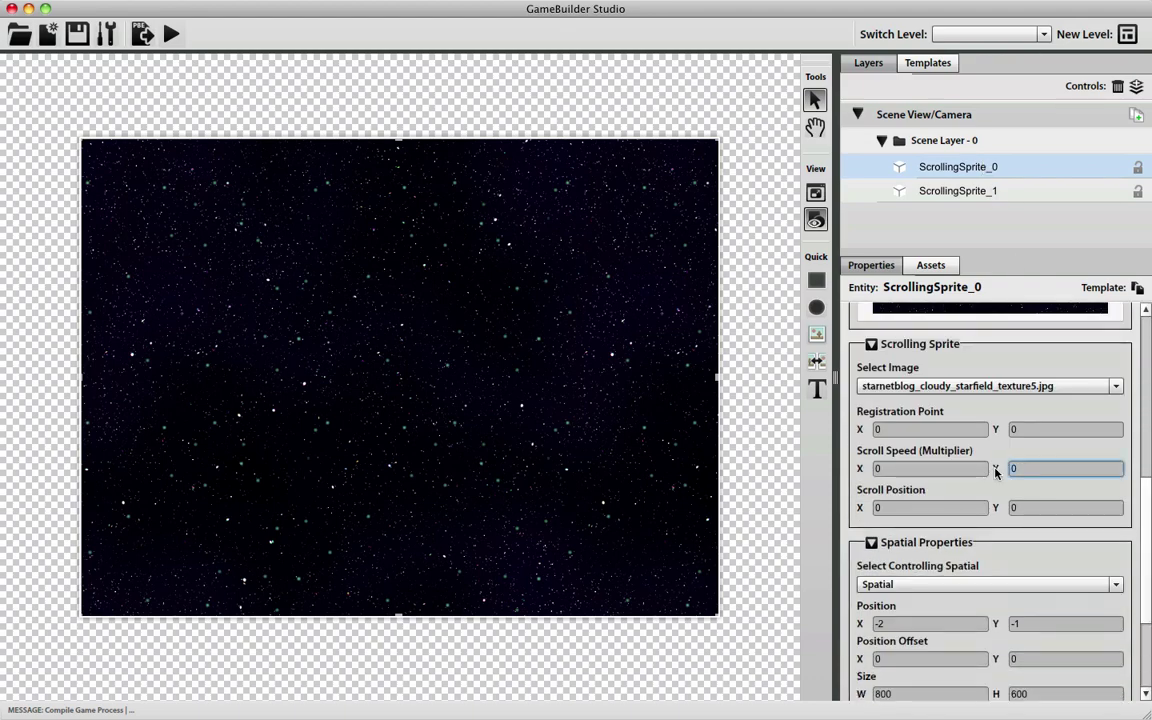
type("-150")
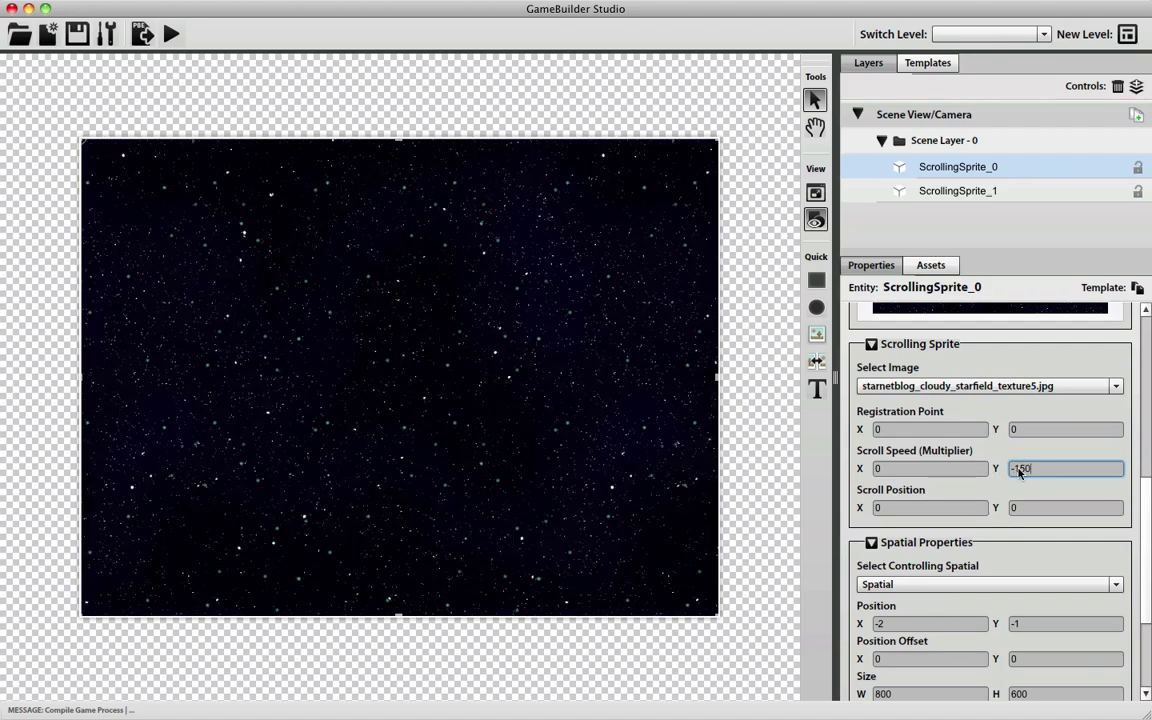
Lock both scrolling sprites in the scene layer
left_click_drag(1137, 527, 1138, 210)
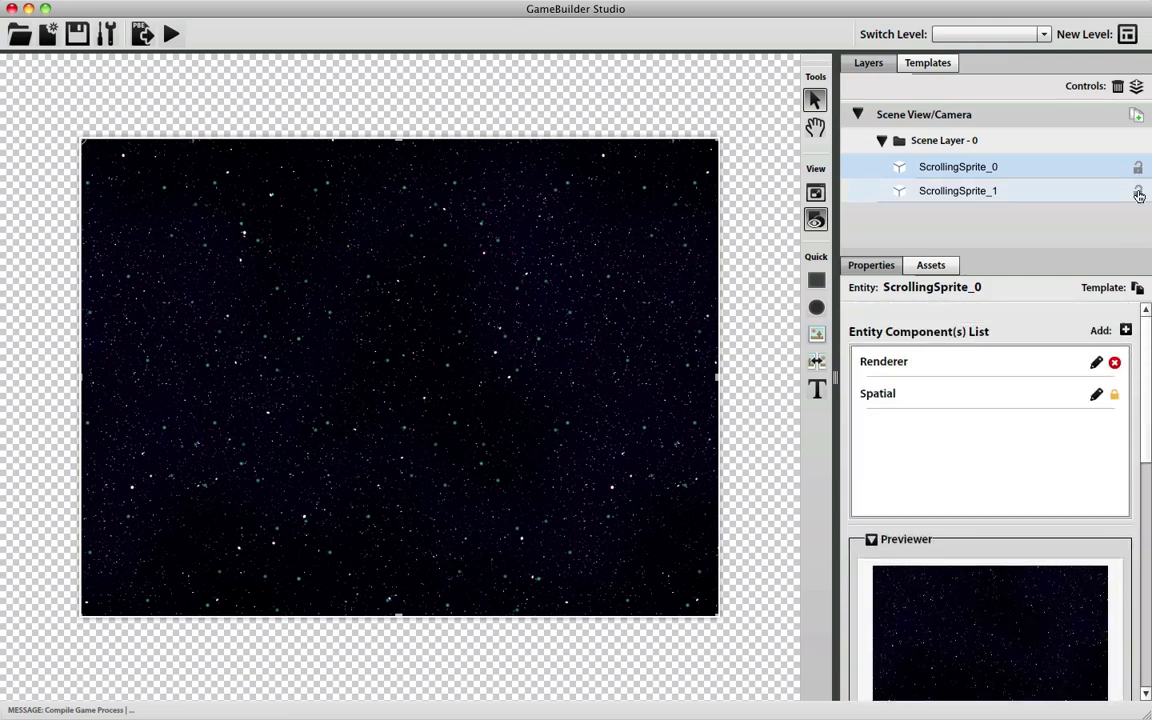
left_click(1136, 190)
left_click(1138, 172)
Rename ScrollingSprite_0 as Galaxy
left_click(940, 174)
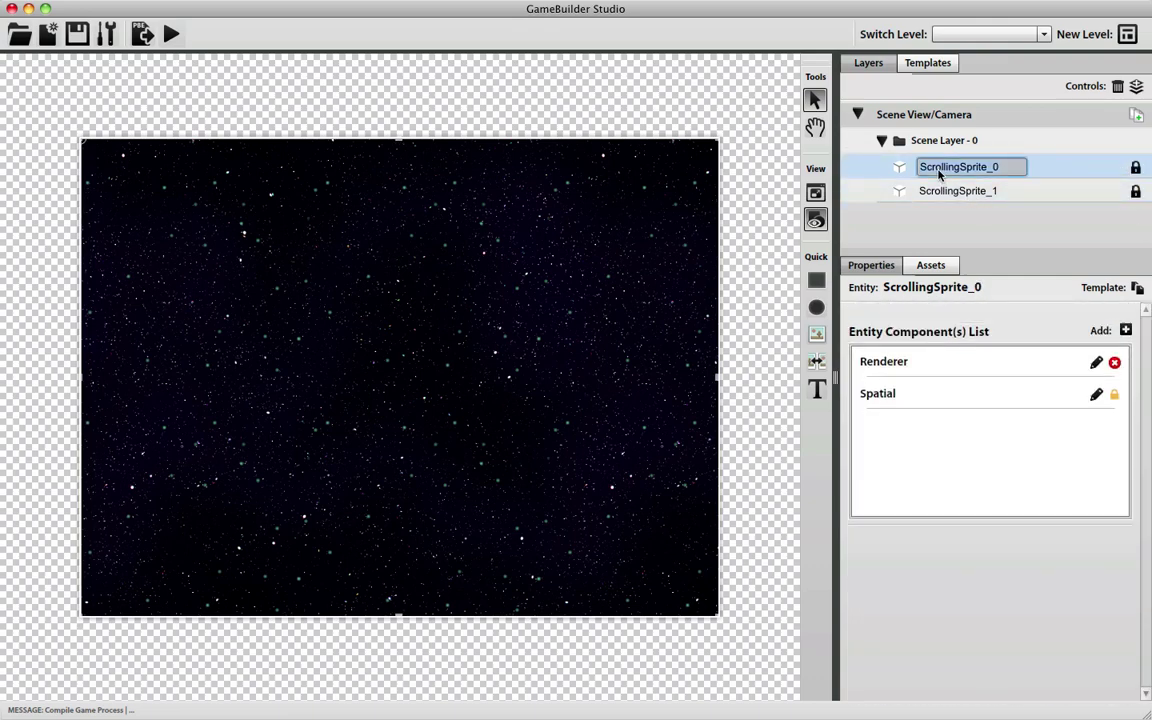
type("Galx")
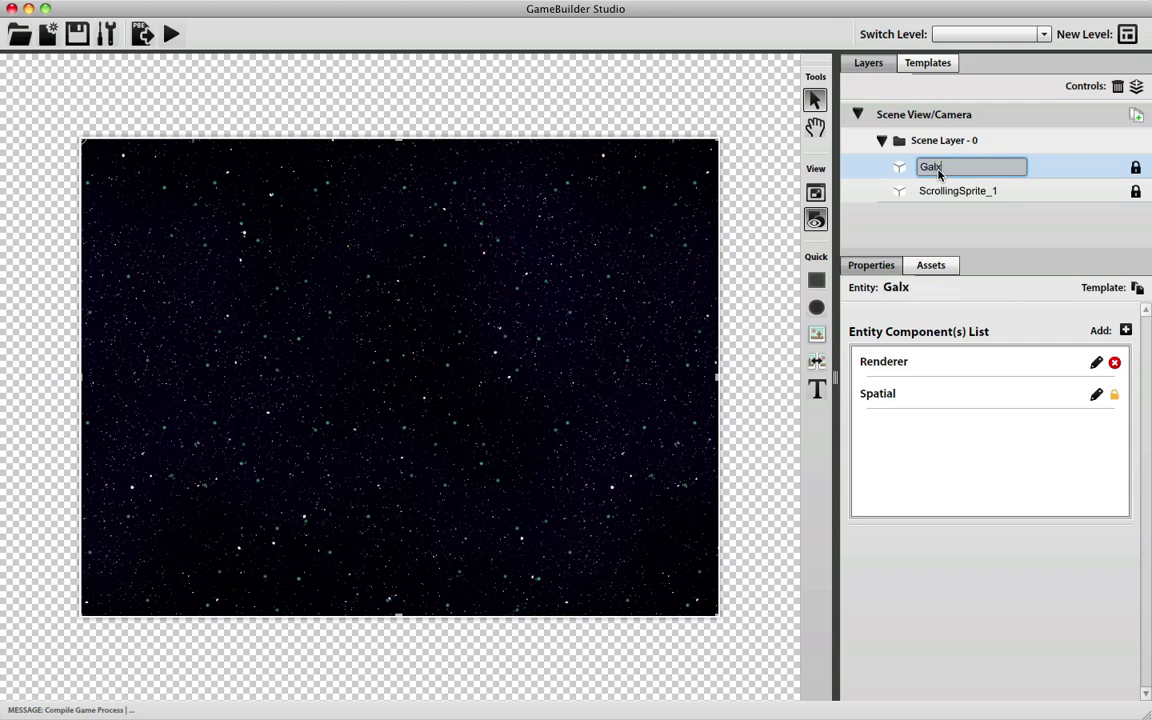
key("BackSpace")
type("axy")
key("Return")
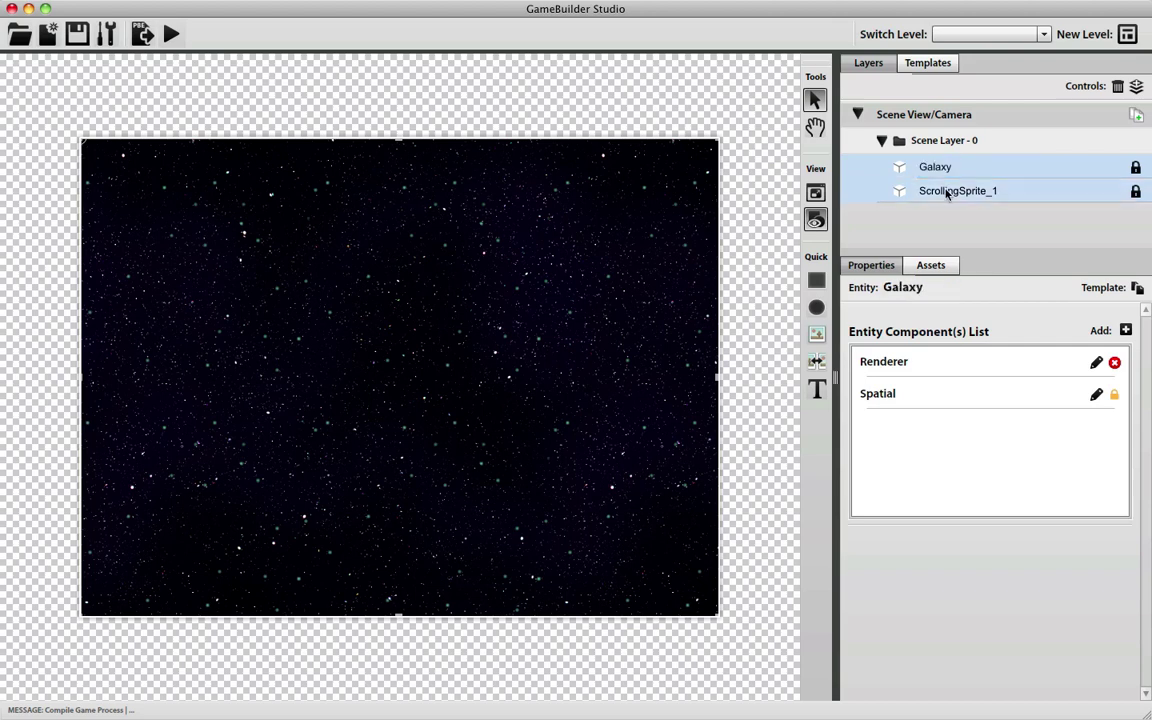
Rename ScrollingSprite_1 as GalaxyGreenStars
left_click(946, 190)
type("Galax")
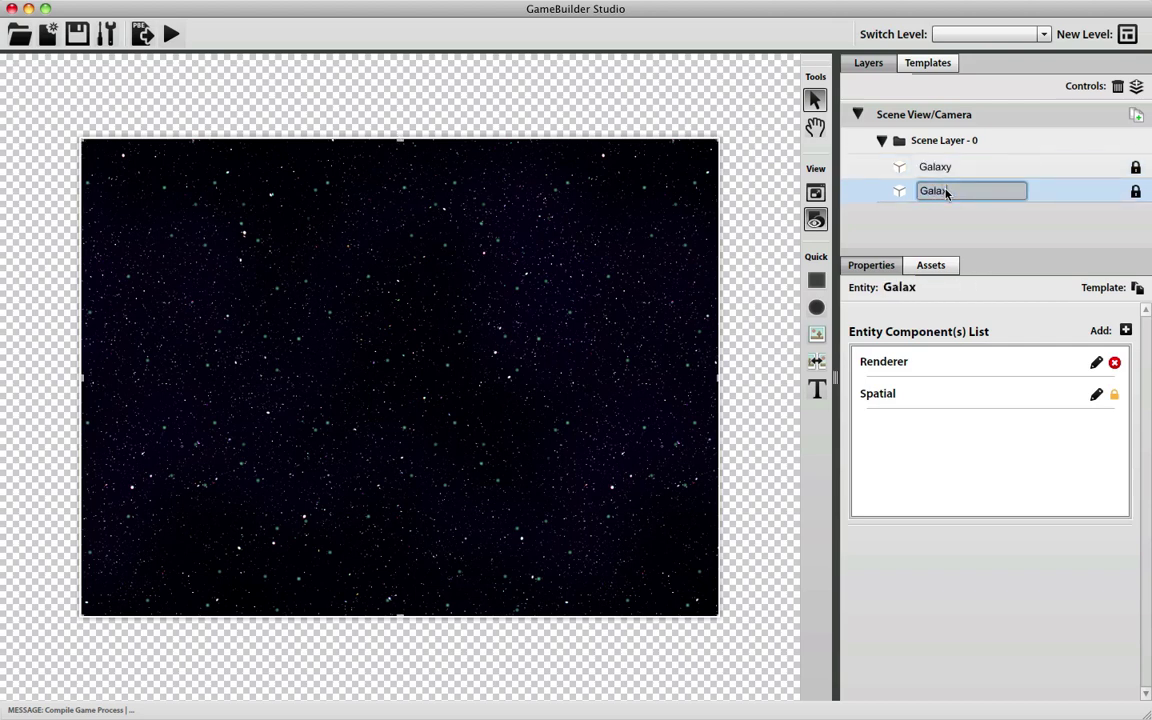
type("yGreenStars")
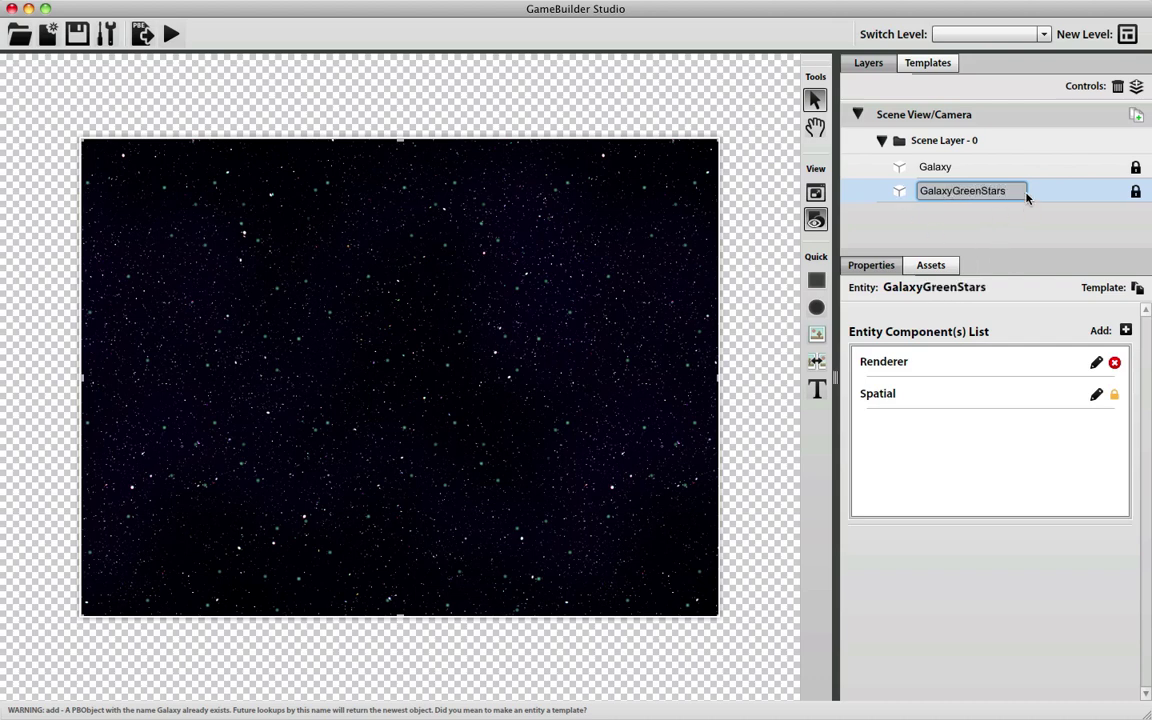
key("Return")
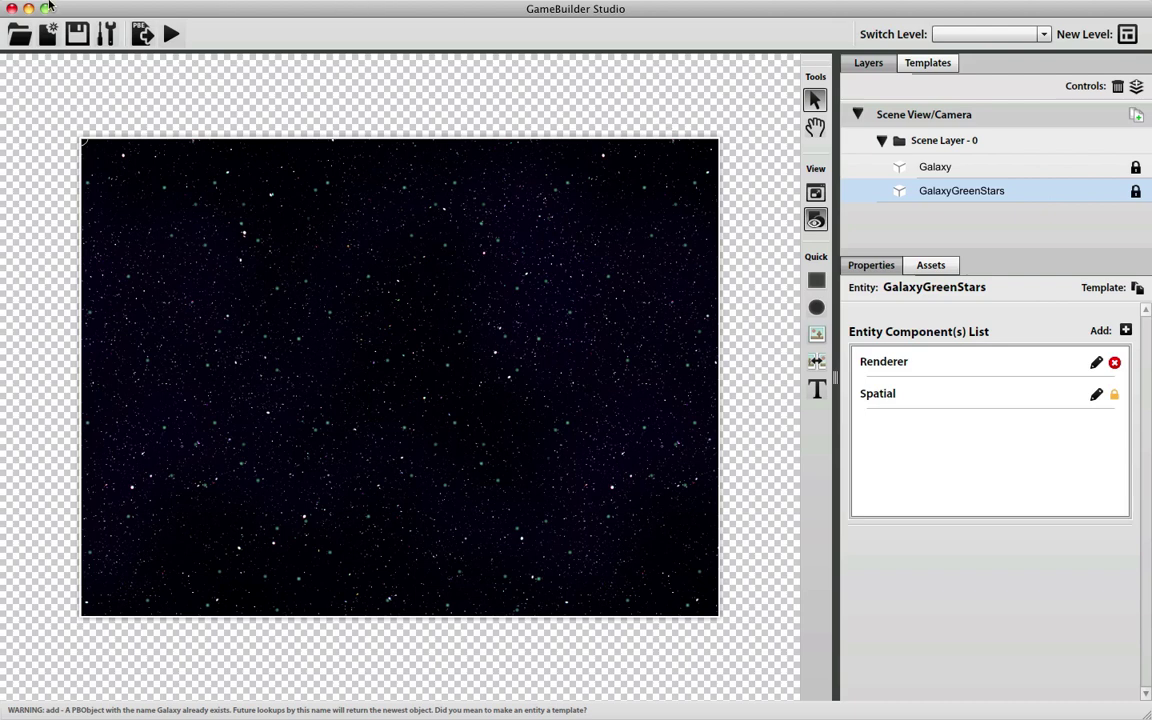
Open the game engine settings and add an object mask type named Asteroids
left_click(106, 34)
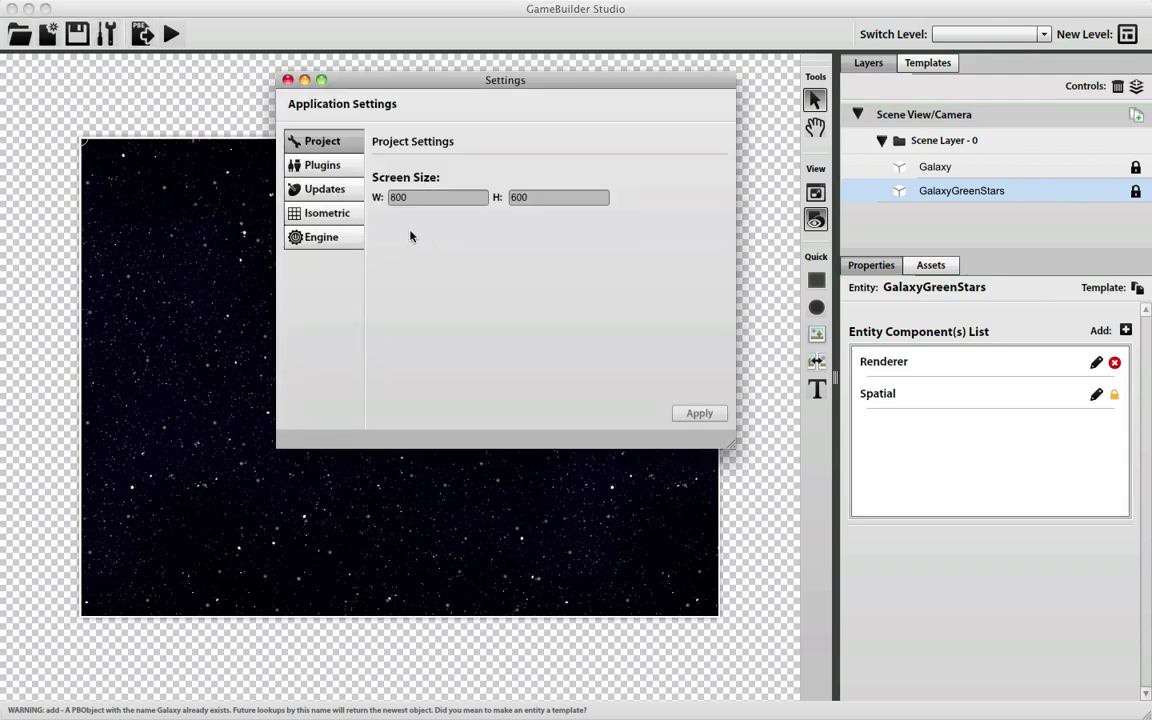
left_click(330, 238)
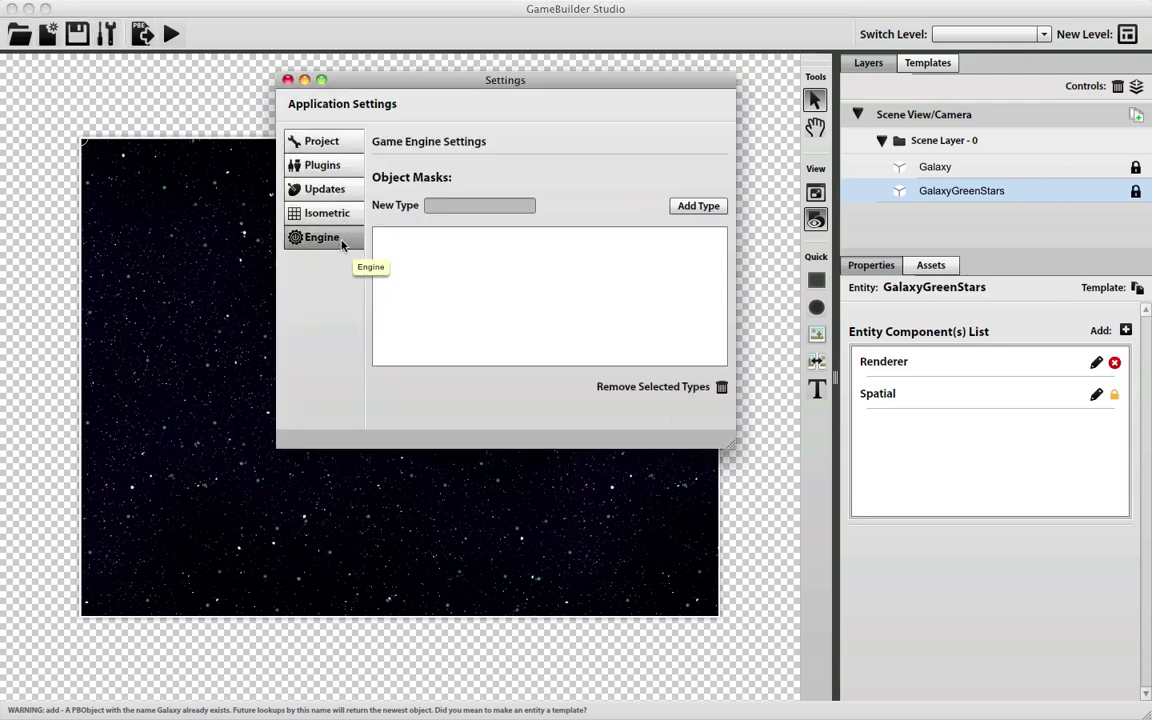
left_click(497, 204)
type("Asteroids")
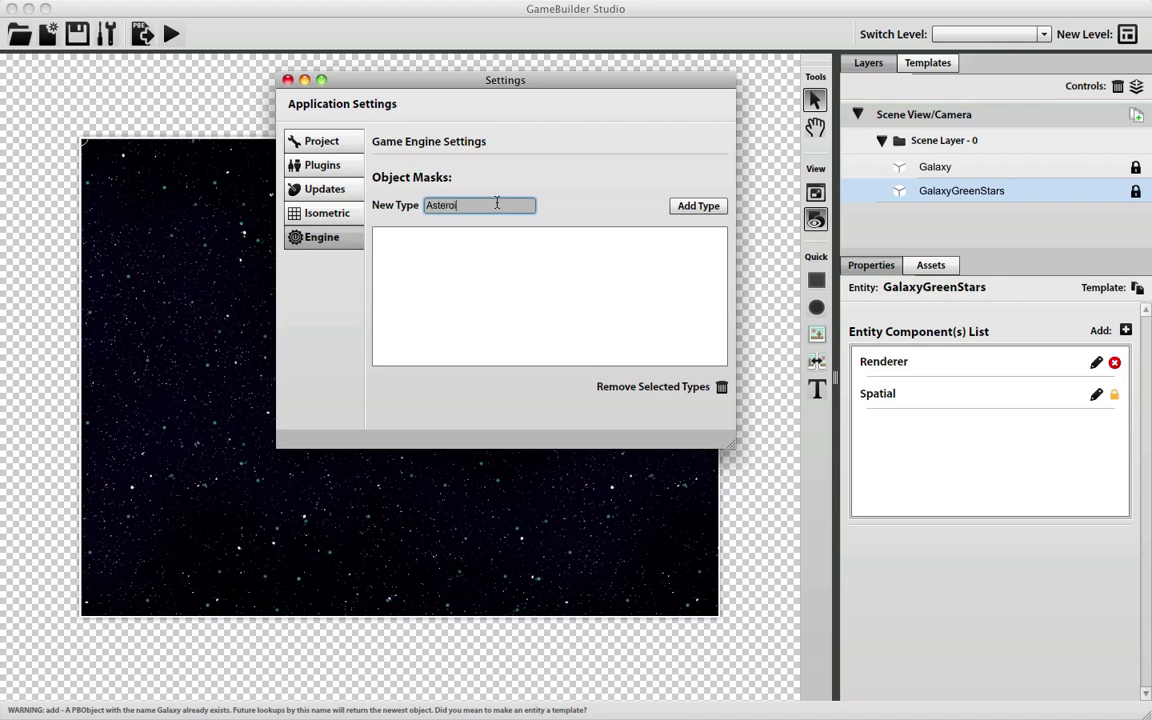
left_click(699, 204)
Add a second object mask type named Missiles
left_click_drag(481, 205, 379, 205)
type("Mis")
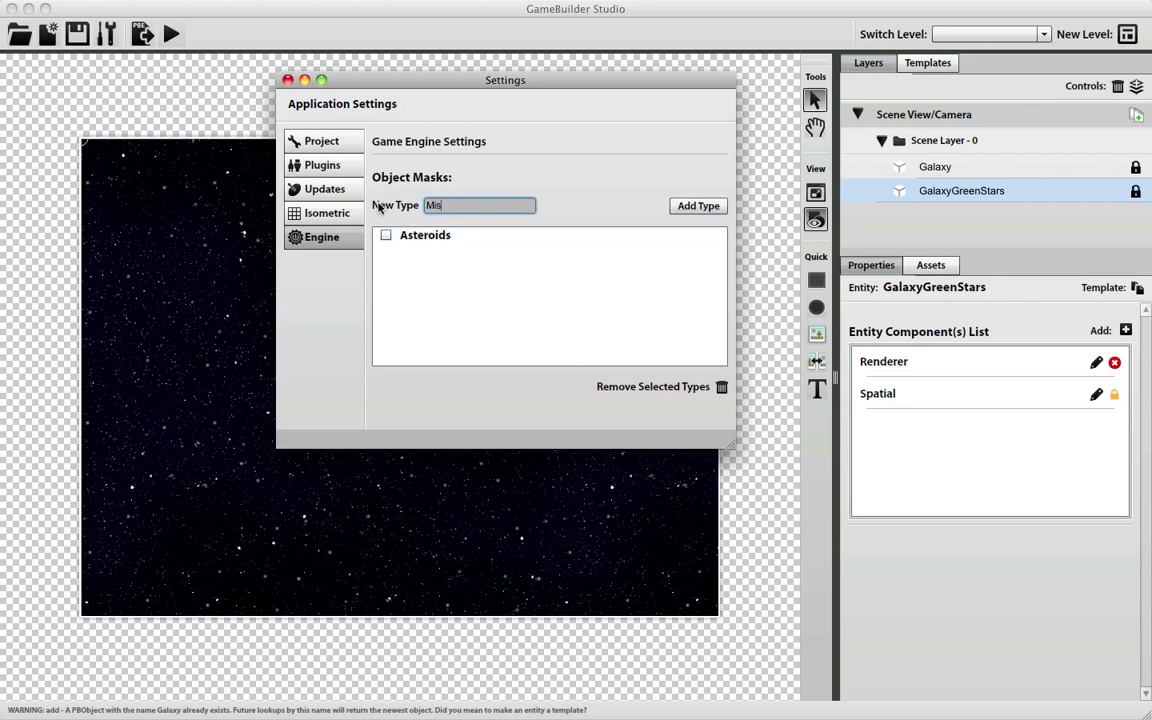
type("siles")
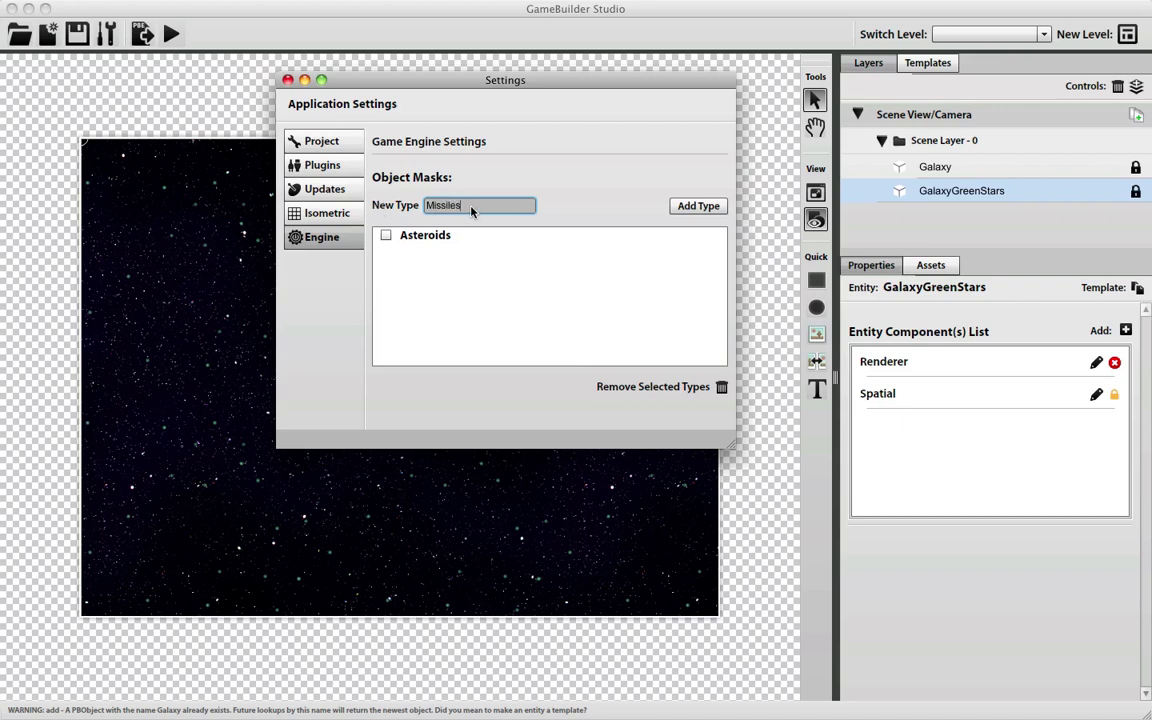
left_click(699, 205)
Add a third object mask type named GunShips and close the settings
double_click(447, 205)
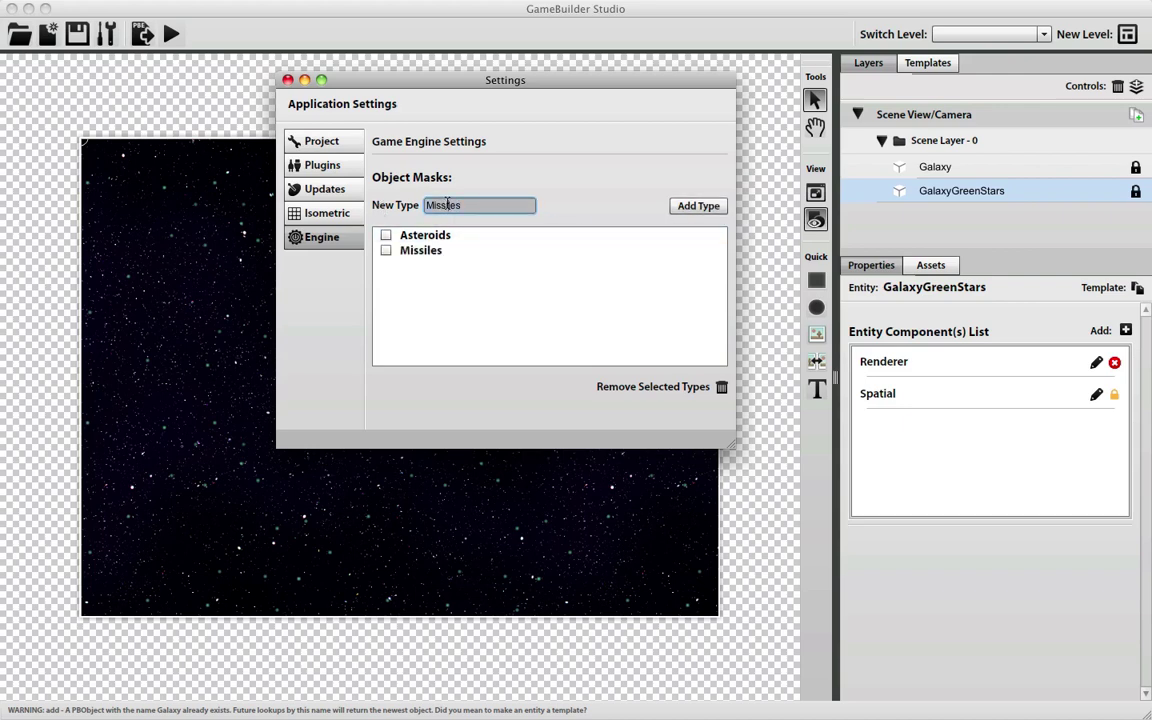
type("GunShips")
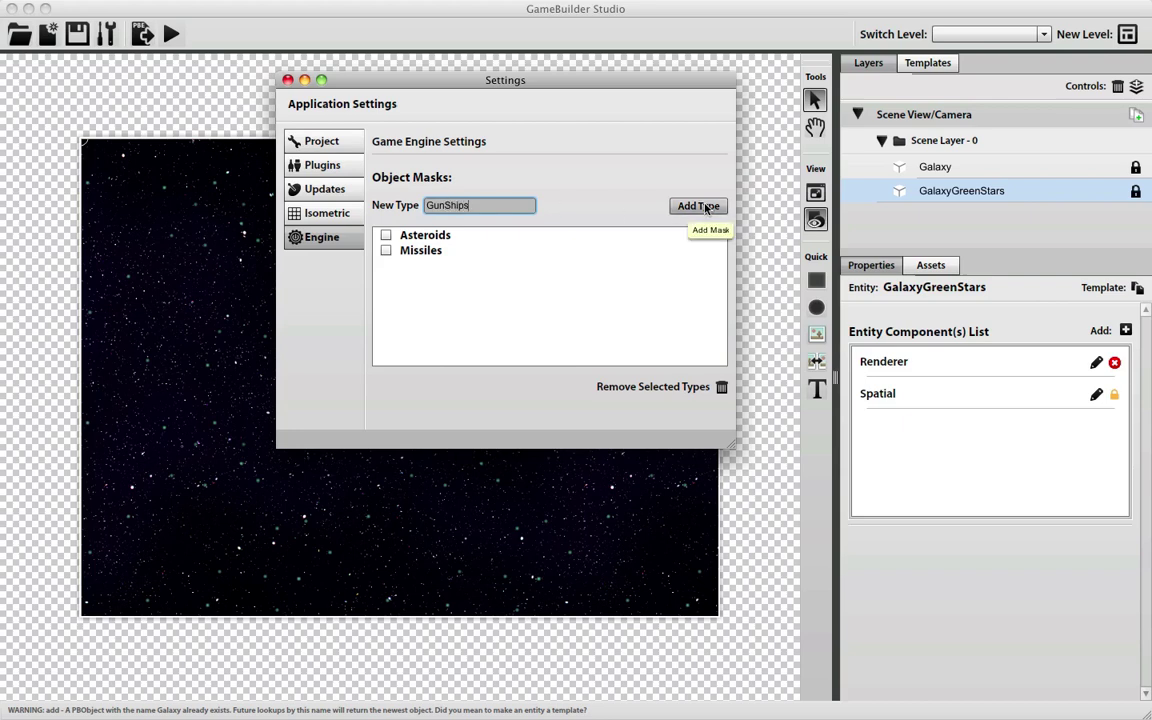
left_click(698, 205)
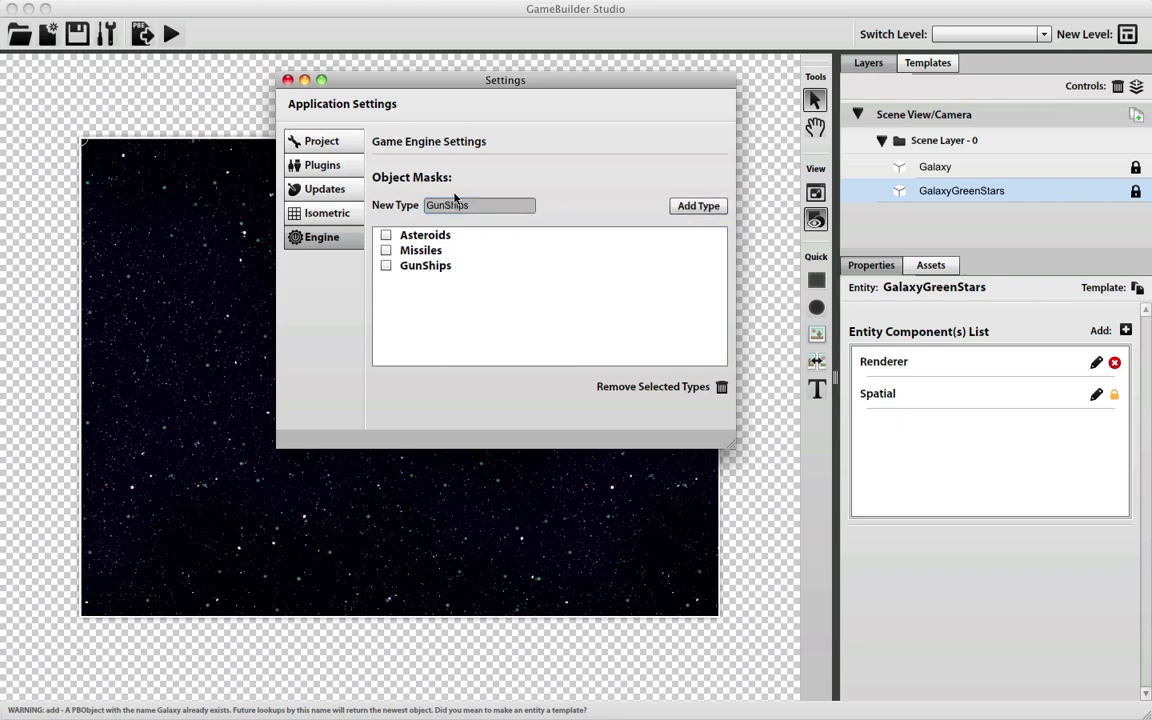
left_click(288, 80)
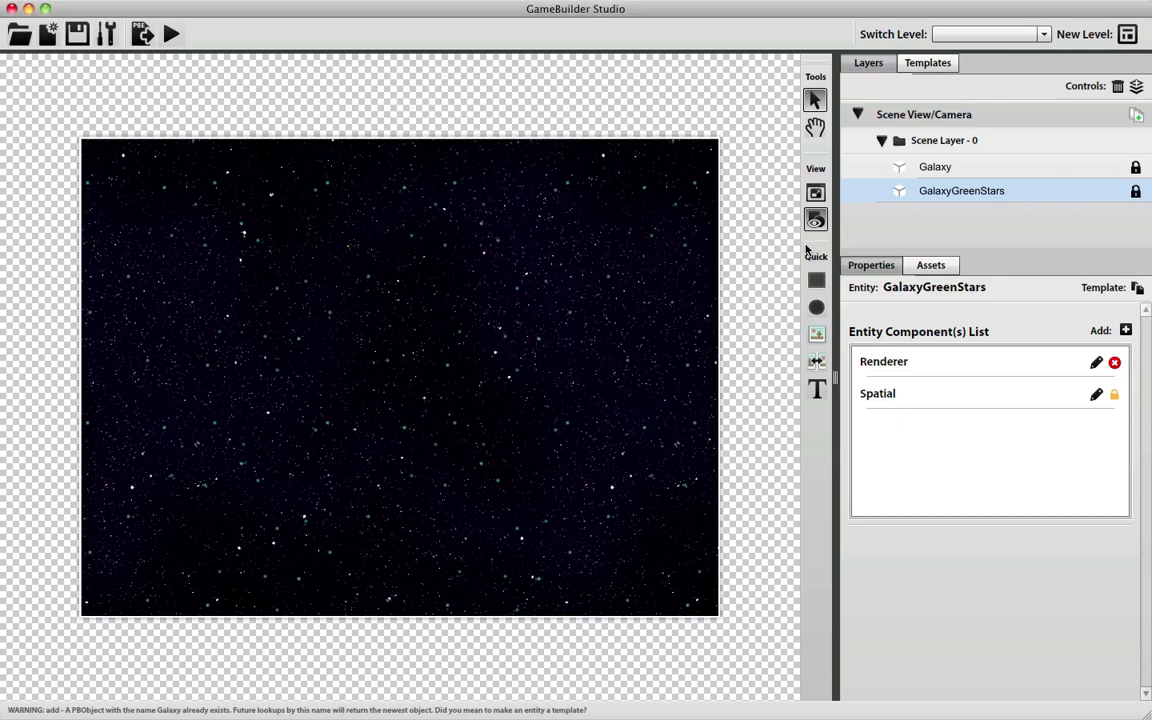
Import Gun_Ship.png from the Asteroids resources folder as a game asset
left_click(927, 263)
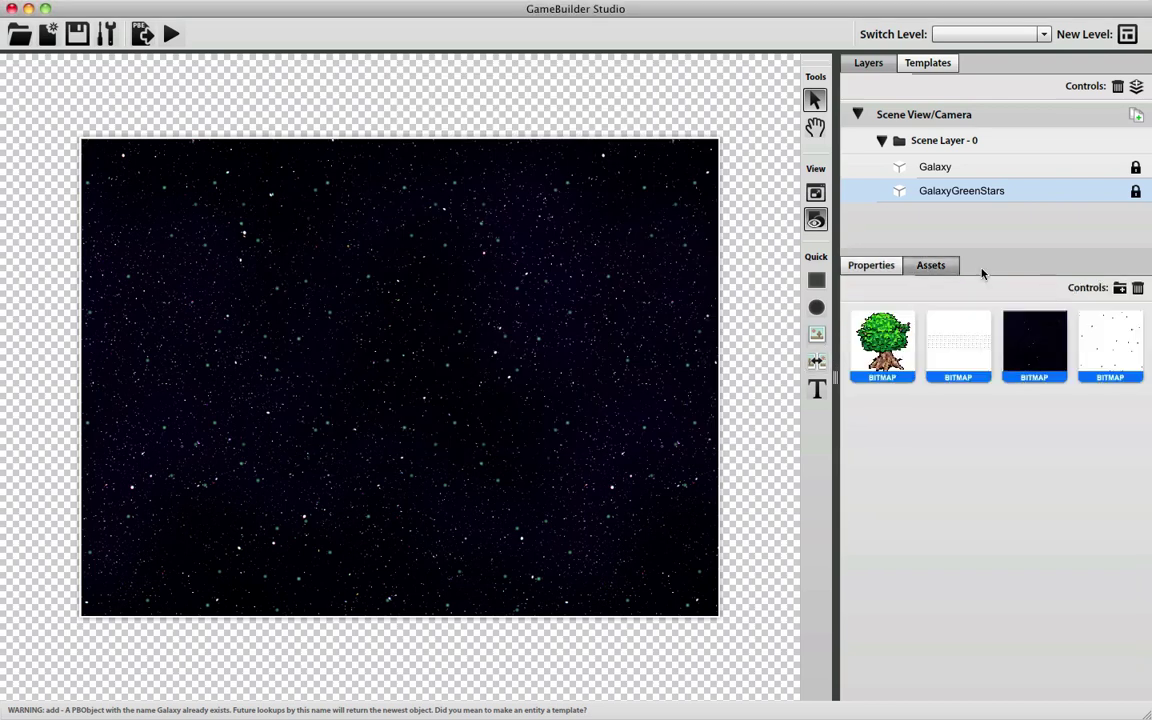
left_click(1119, 289)
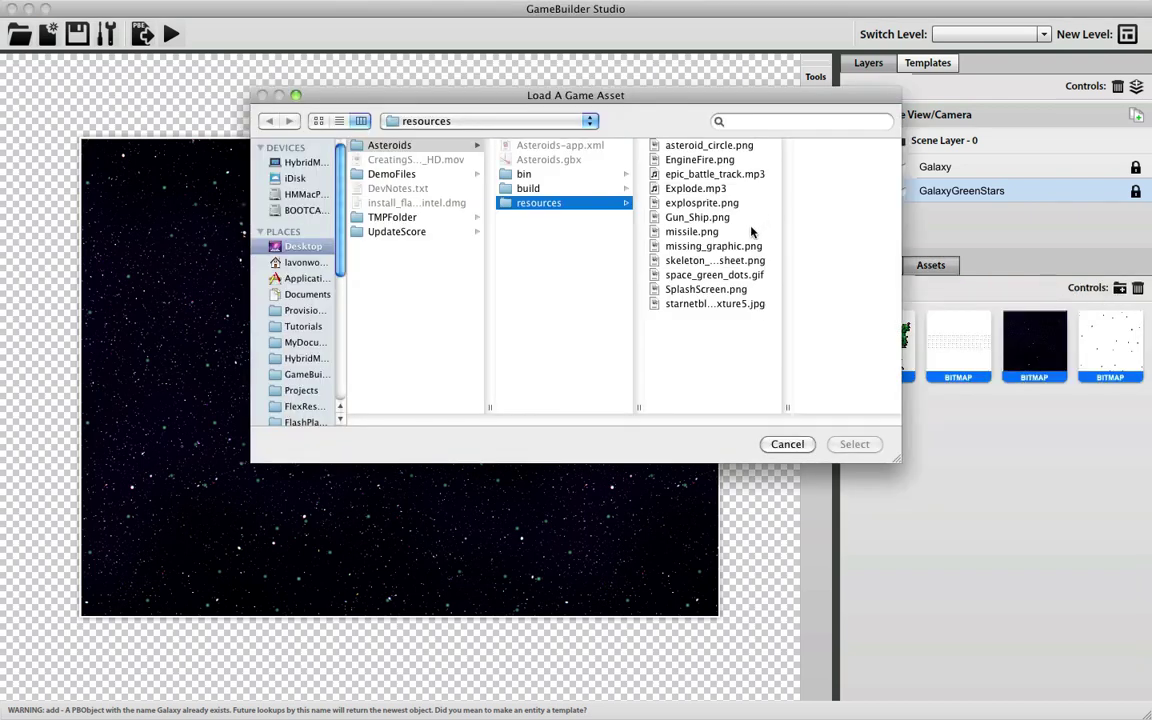
left_click(698, 218)
double_click(698, 218)
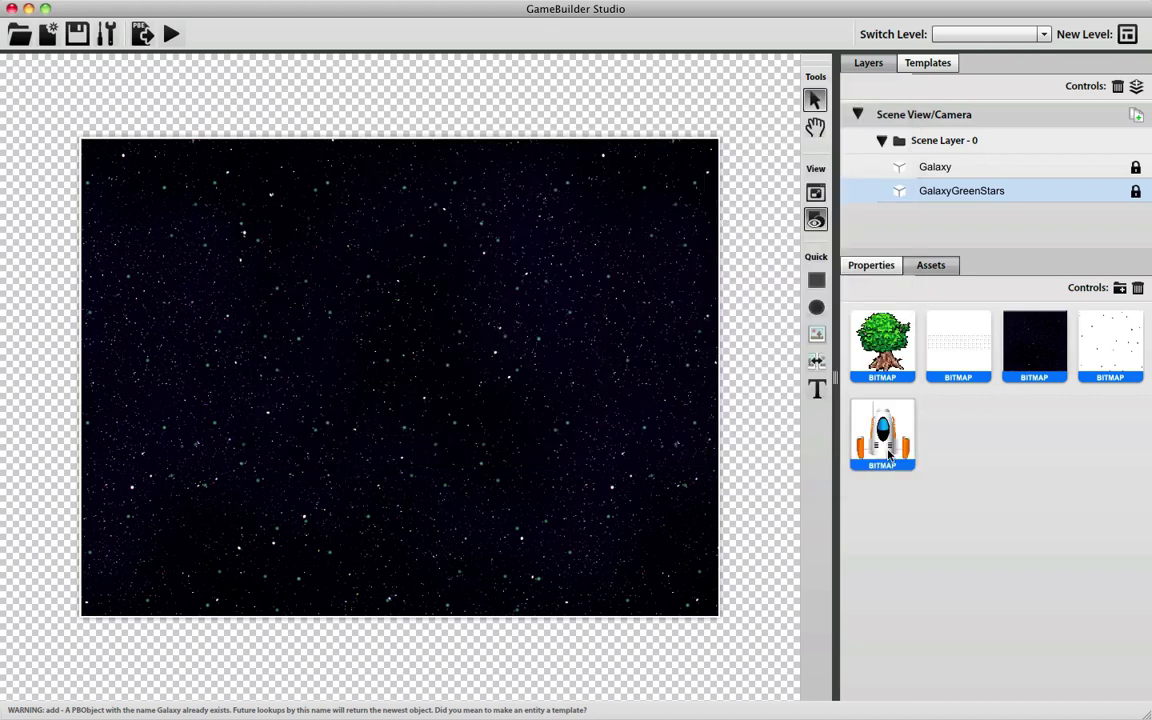
Import EngineFire.png from the resources folder as another game asset and inspect its frames
left_click(1120, 289)
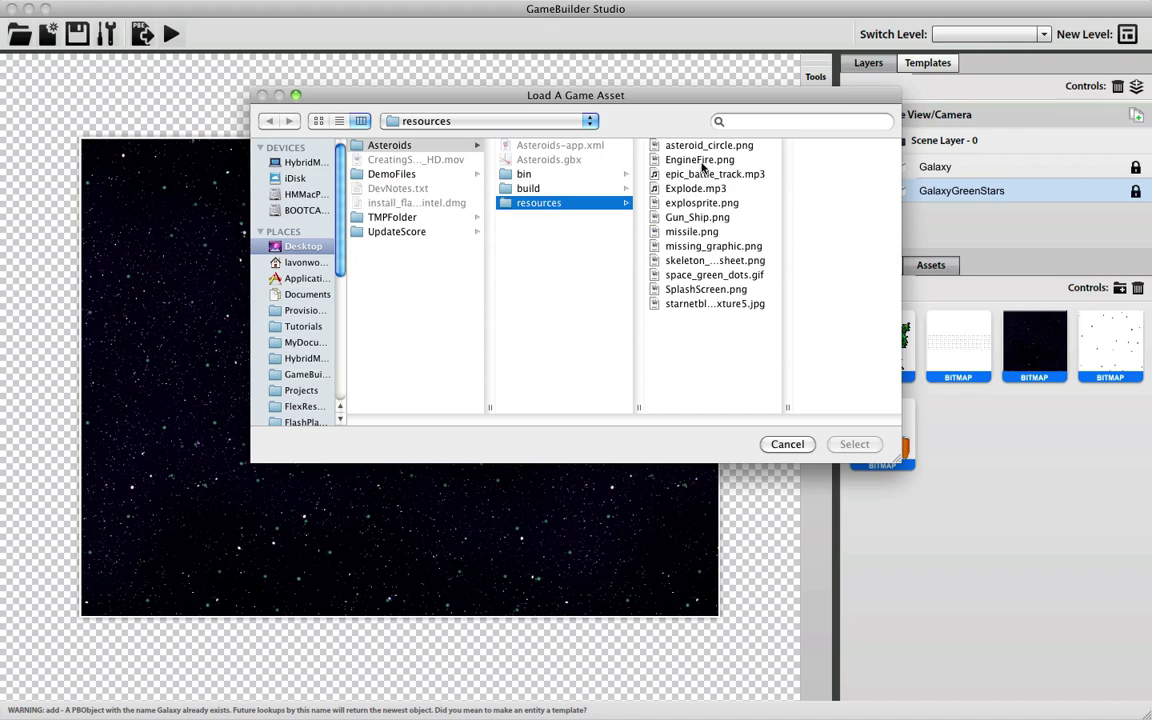
double_click(703, 161)
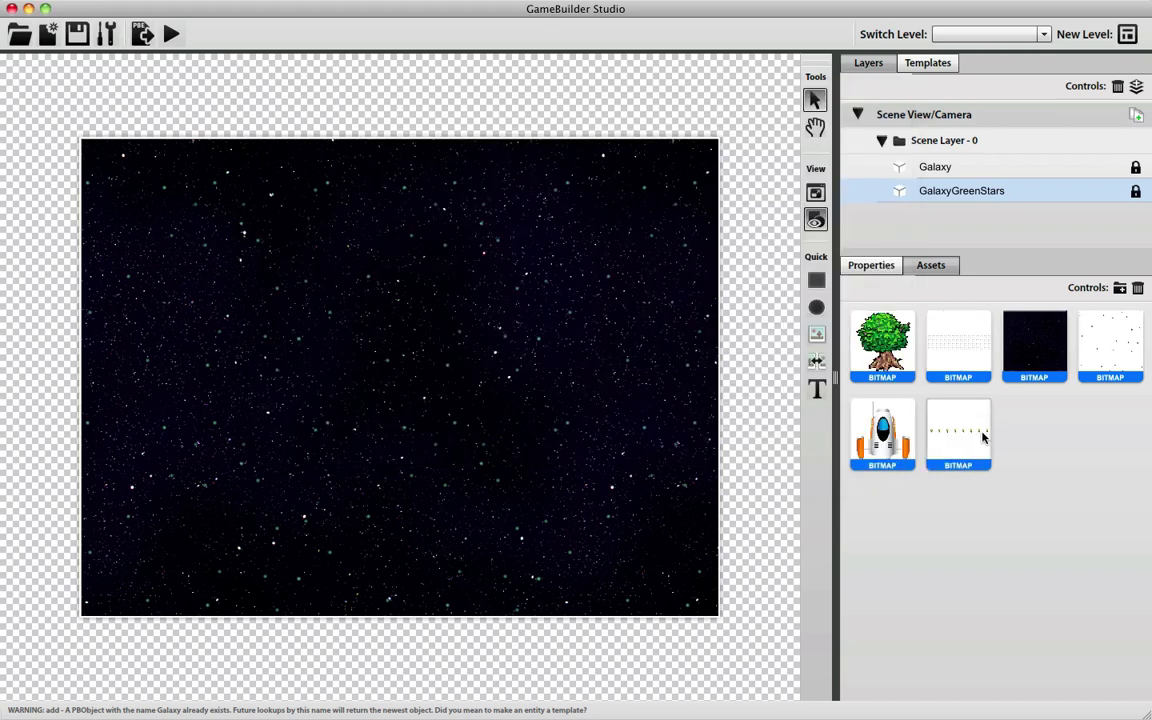
left_click_drag(967, 434, 965, 518)
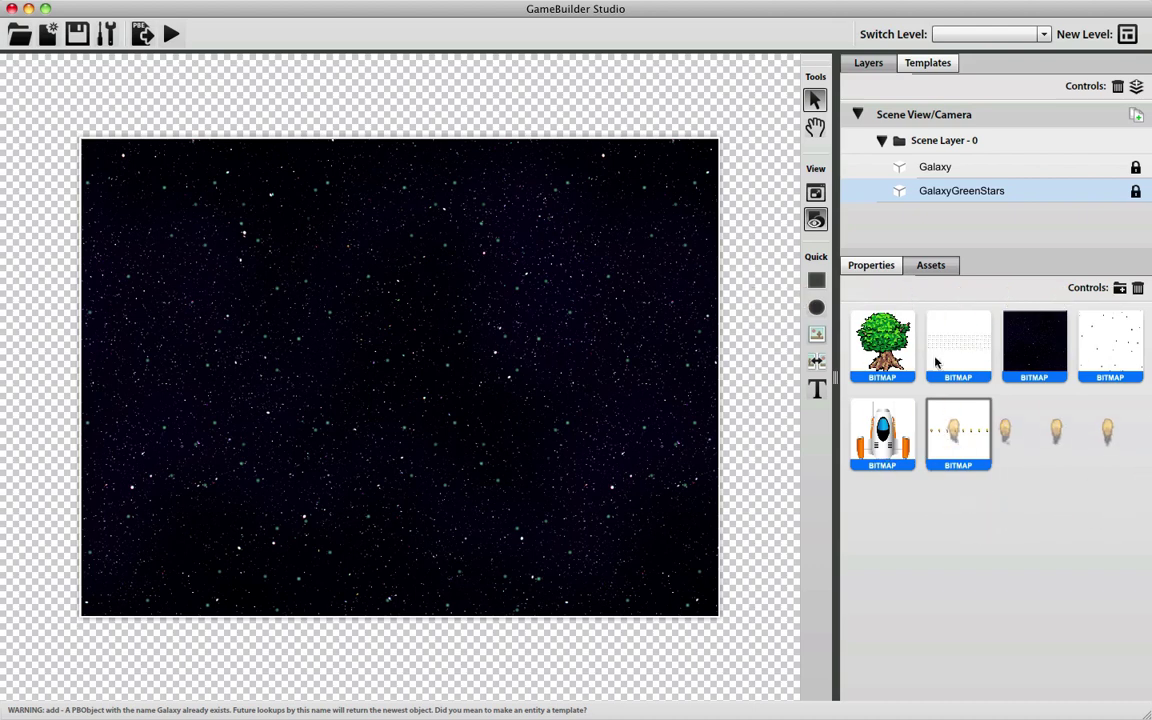
Add a new sprite to the scene, slightly left of and above the centre of the starfield
left_click(886, 266)
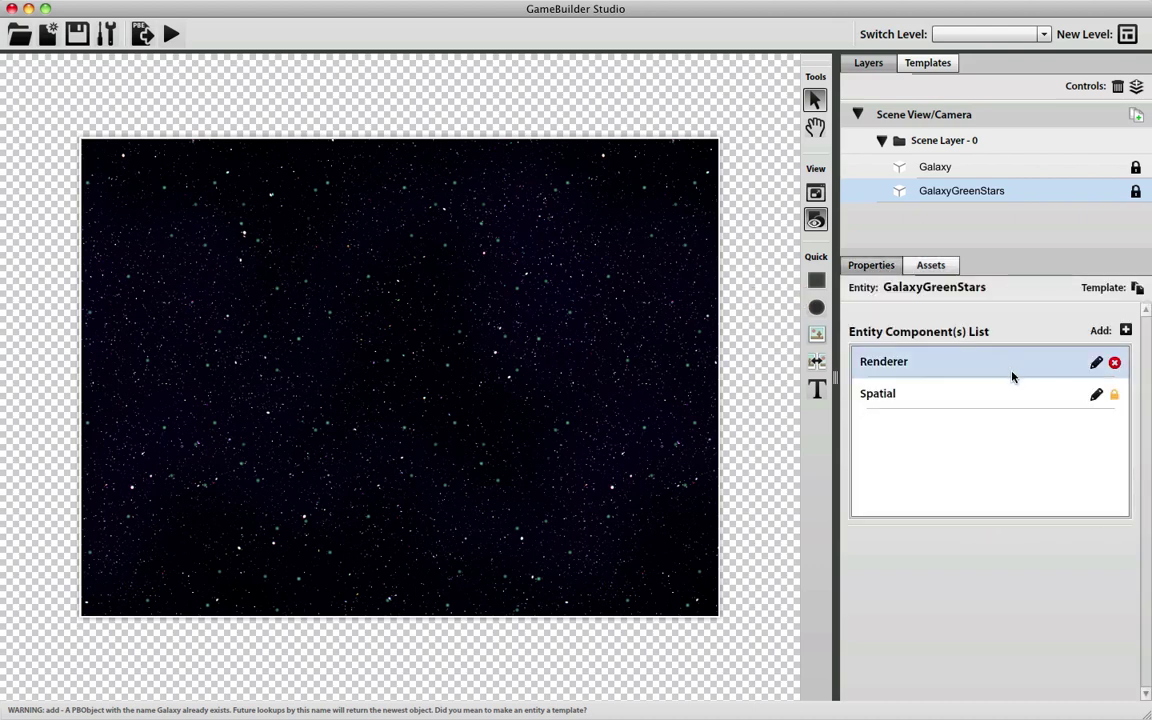
left_click(1095, 365)
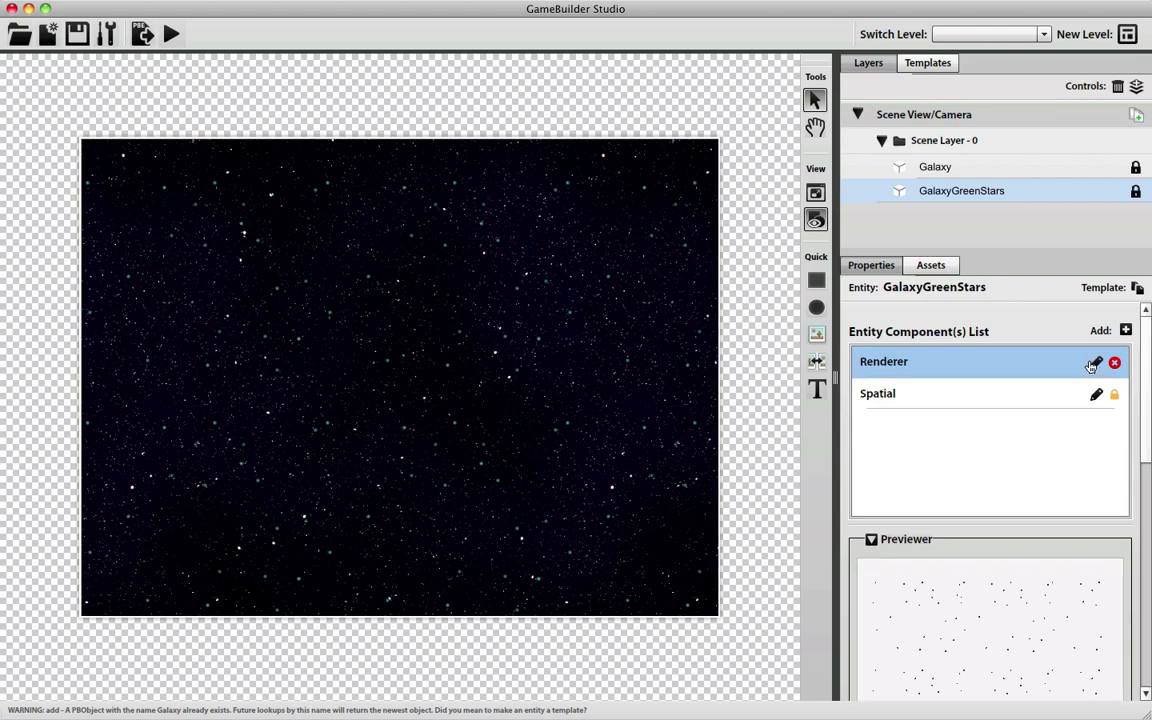
left_click(817, 336)
left_click(300, 396)
left_click_drag(300, 396, 328, 368)
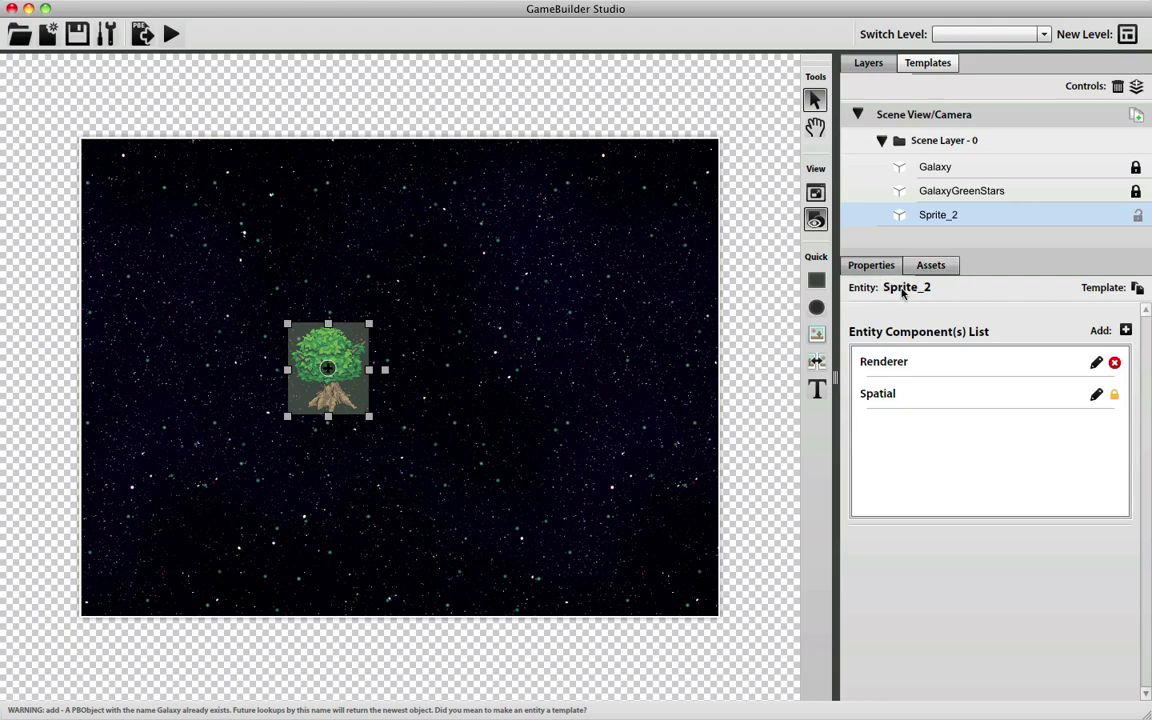
Set the new sprite's renderer image to Gun_Ship.png
left_click(918, 368)
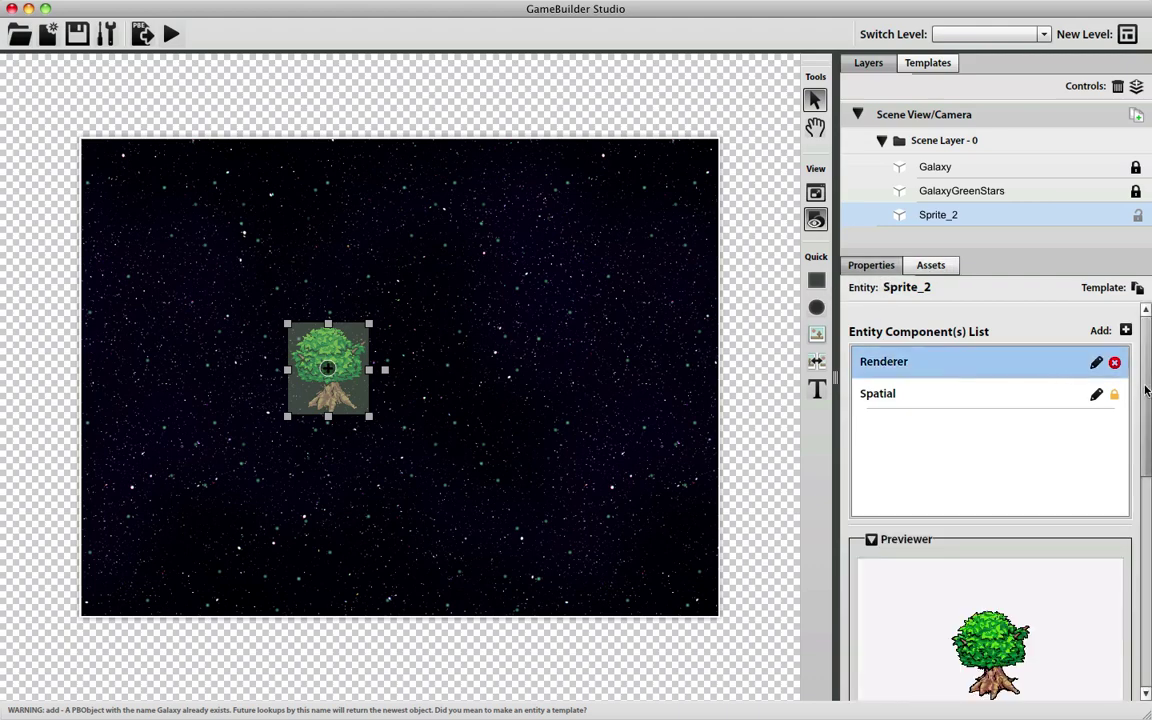
scroll(1098, 400, "down", 5)
left_click(1112, 576)
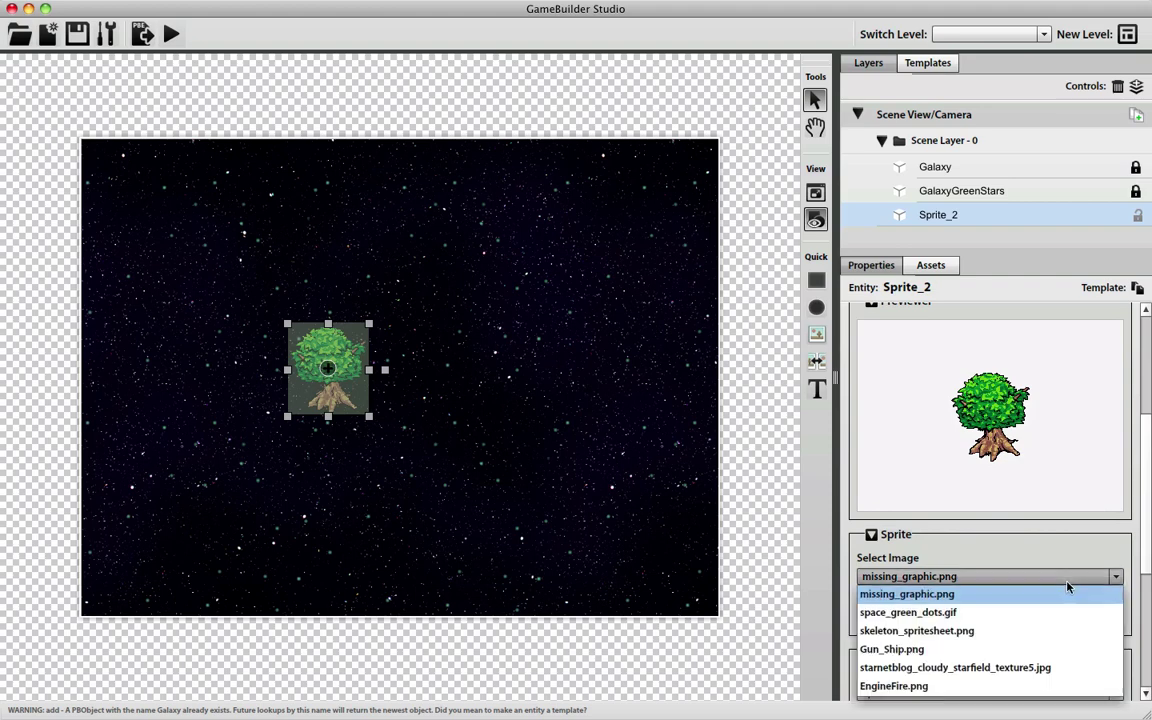
left_click(922, 650)
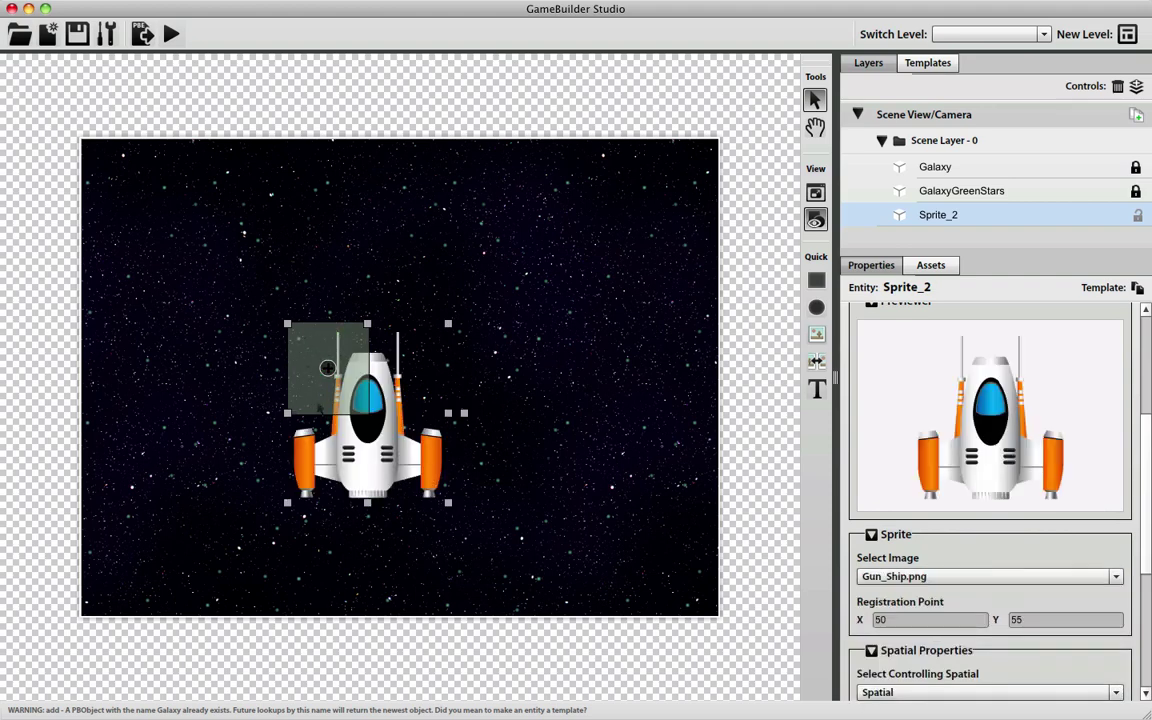
Edit the ship's Spatial component and draw a small square collision shape over the ship's nose in the collision previewer
scroll(1146, 416, "up", 3)
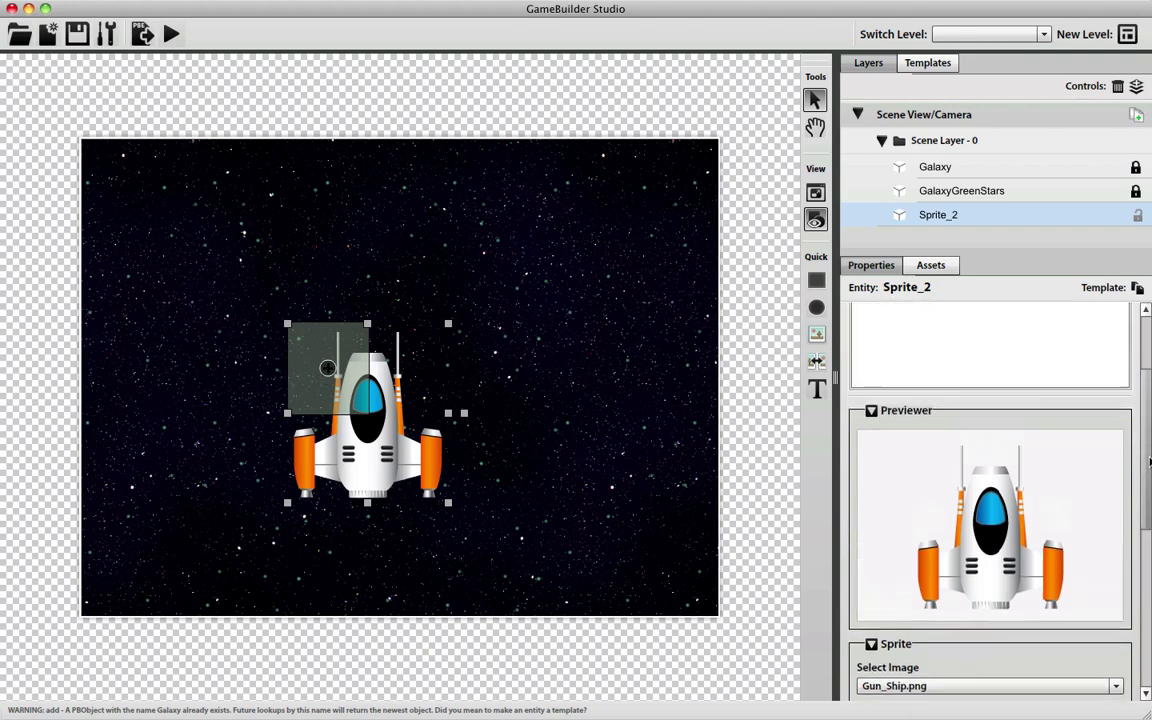
scroll(1146, 416, "up", 3)
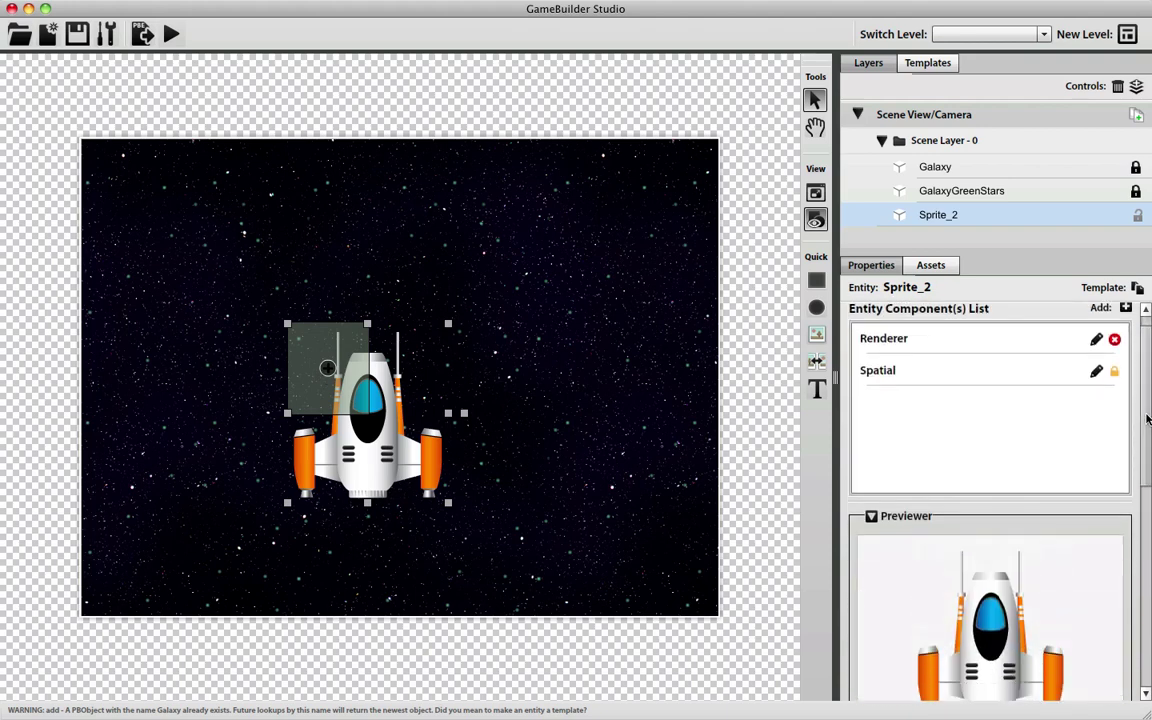
scroll(1146, 418, "up", 1)
scroll(1144, 412, "down", 3)
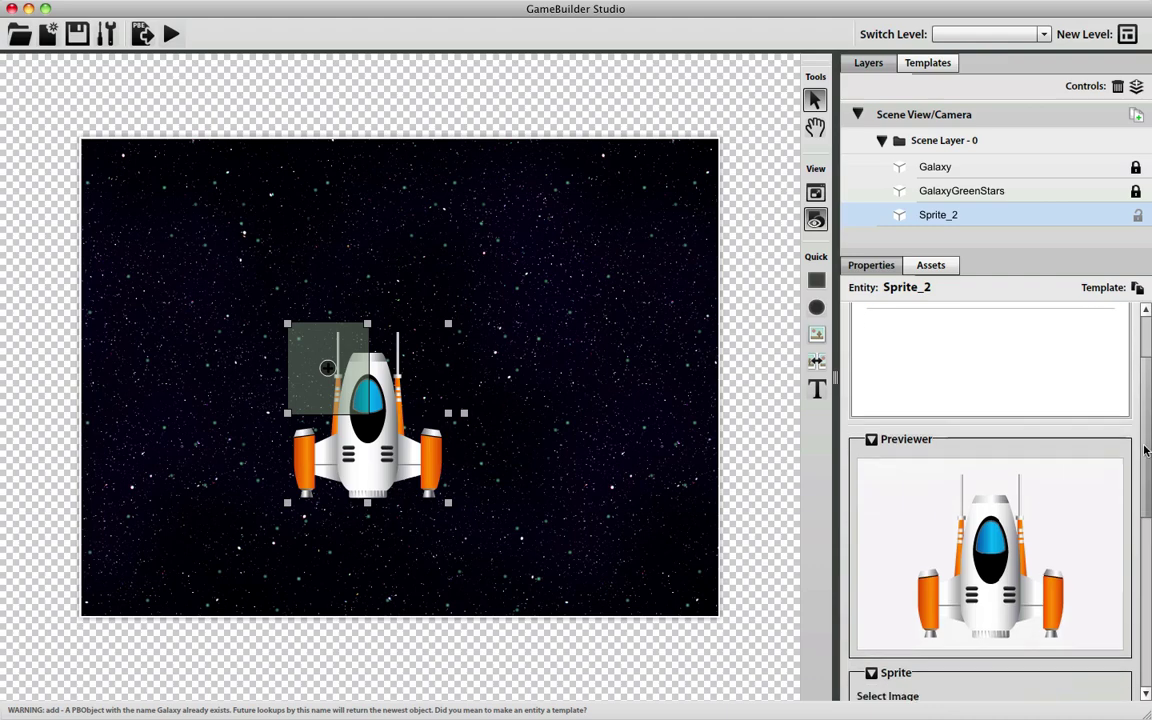
scroll(1140, 405, "up", 3)
left_click(1102, 395)
left_click(1096, 394)
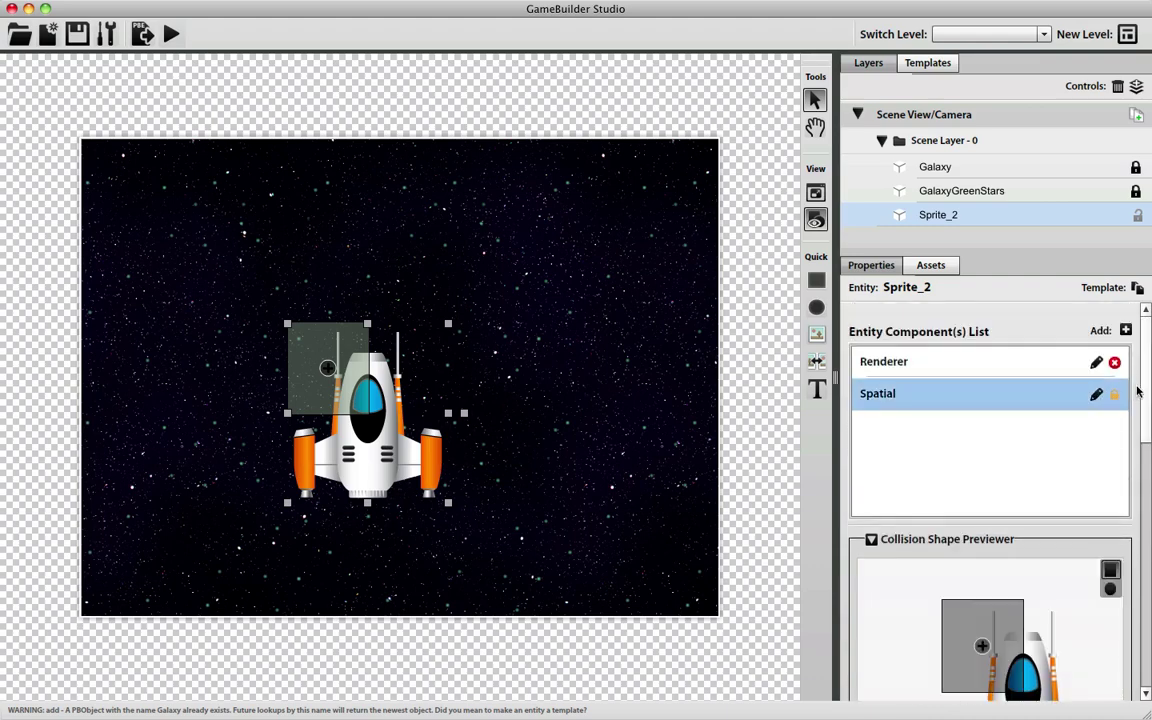
scroll(1147, 436, "down", 2)
scroll(1147, 436, "down", 4)
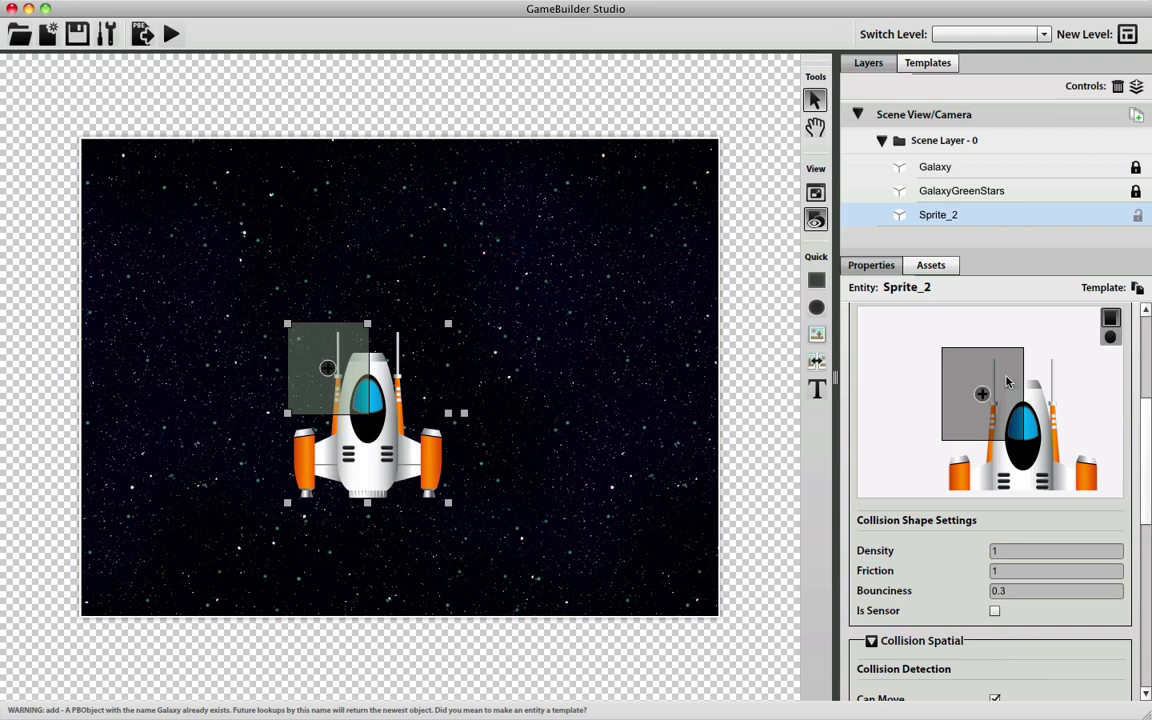
left_click_drag(1005, 355, 1039, 386)
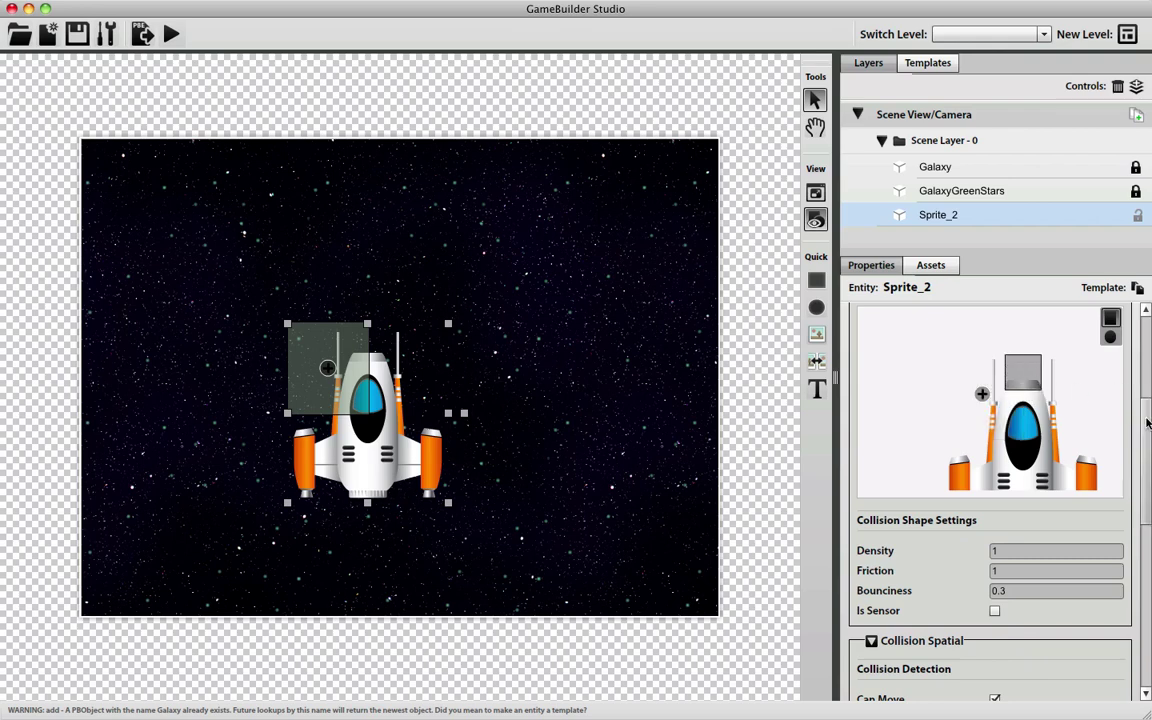
Set the ship's body type to KINEMATIC and choose GunShips as both its object type and its collides-with type
scroll(1141, 484, "down", 5)
scroll(1141, 484, "down", 3)
left_click(1055, 440)
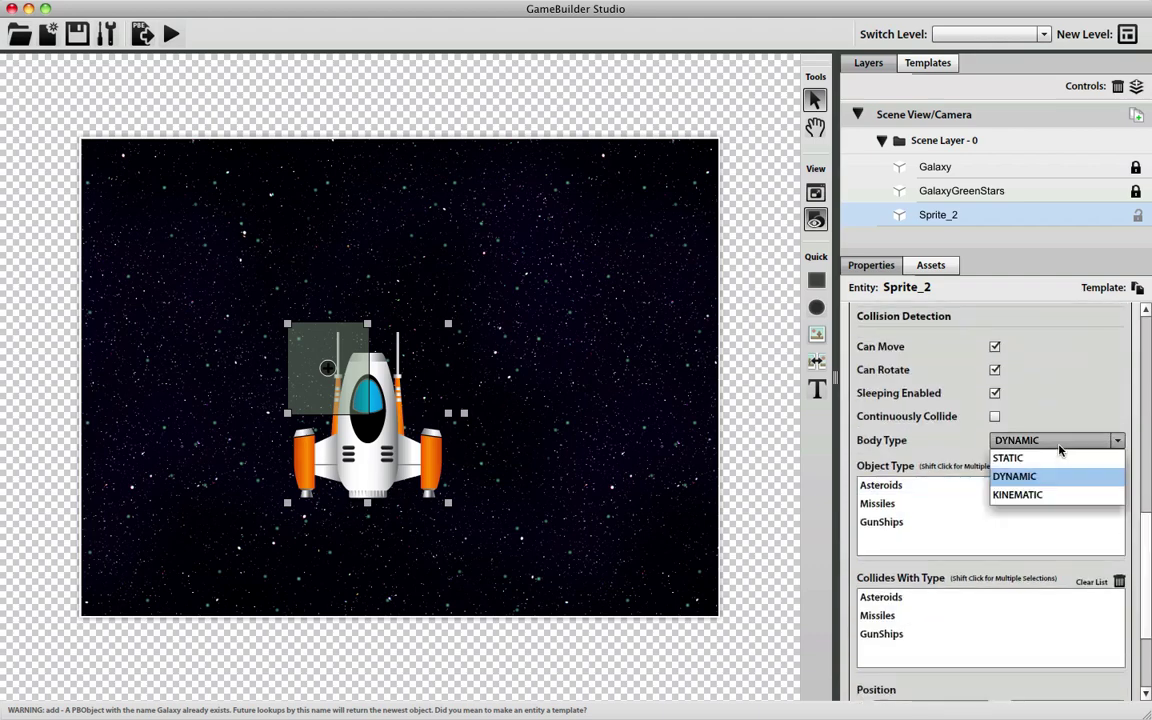
left_click(1034, 493)
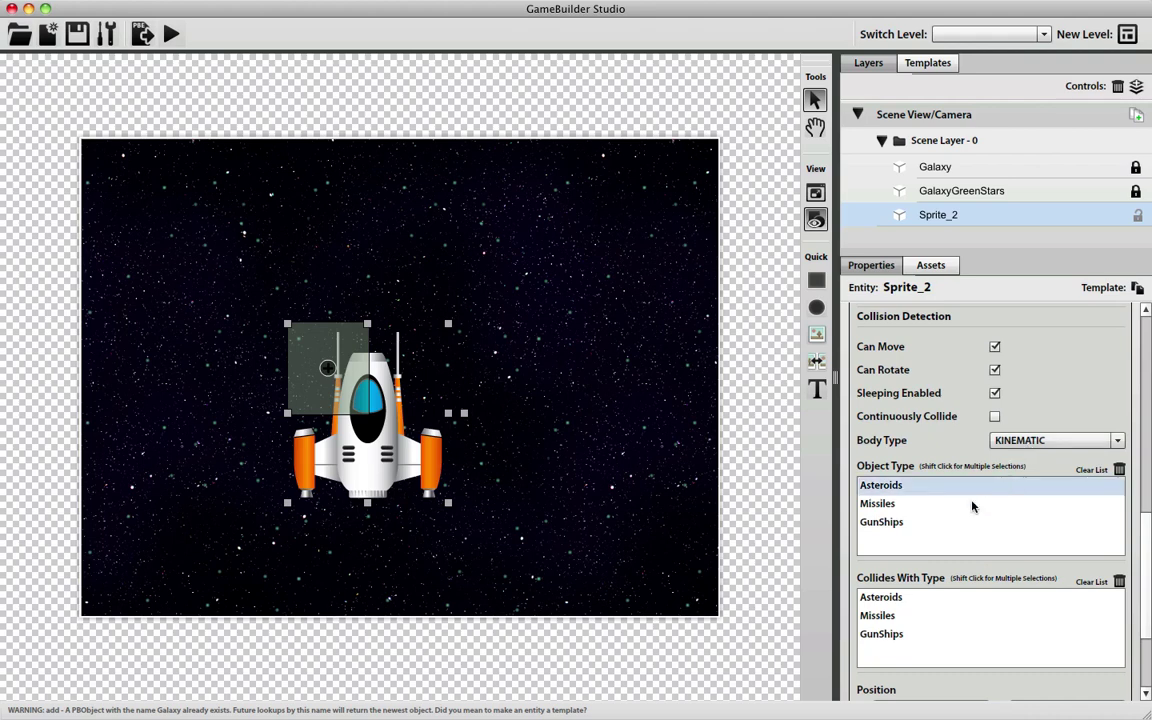
left_click(895, 522)
left_click(881, 634)
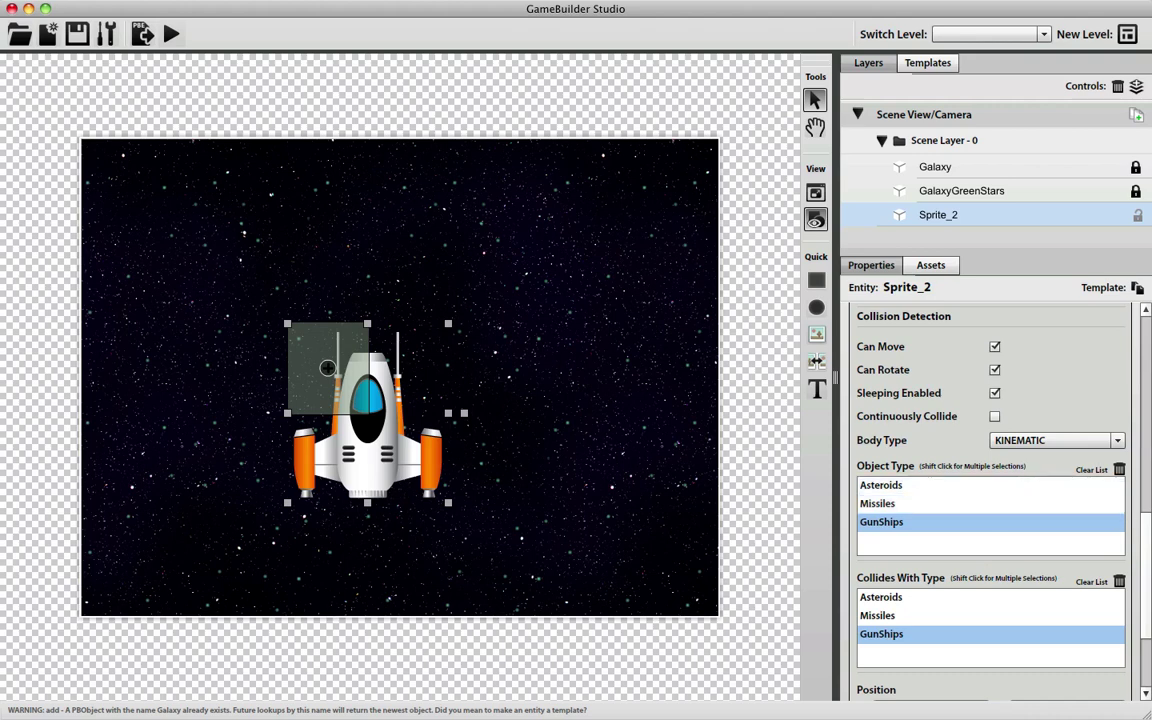
Scale the gunship down proportionally to about half size and move it to about X 356, Y 342
left_click_drag(387, 416, 437, 424)
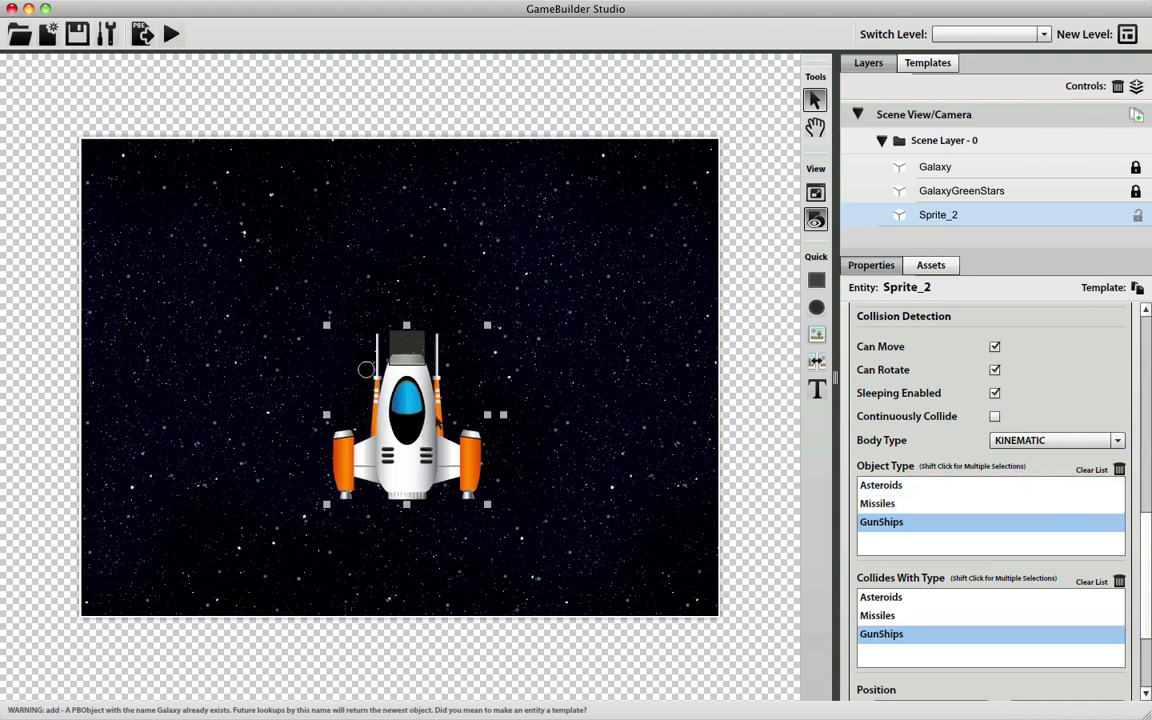
left_click_drag(488, 326, 428, 346, "shift")
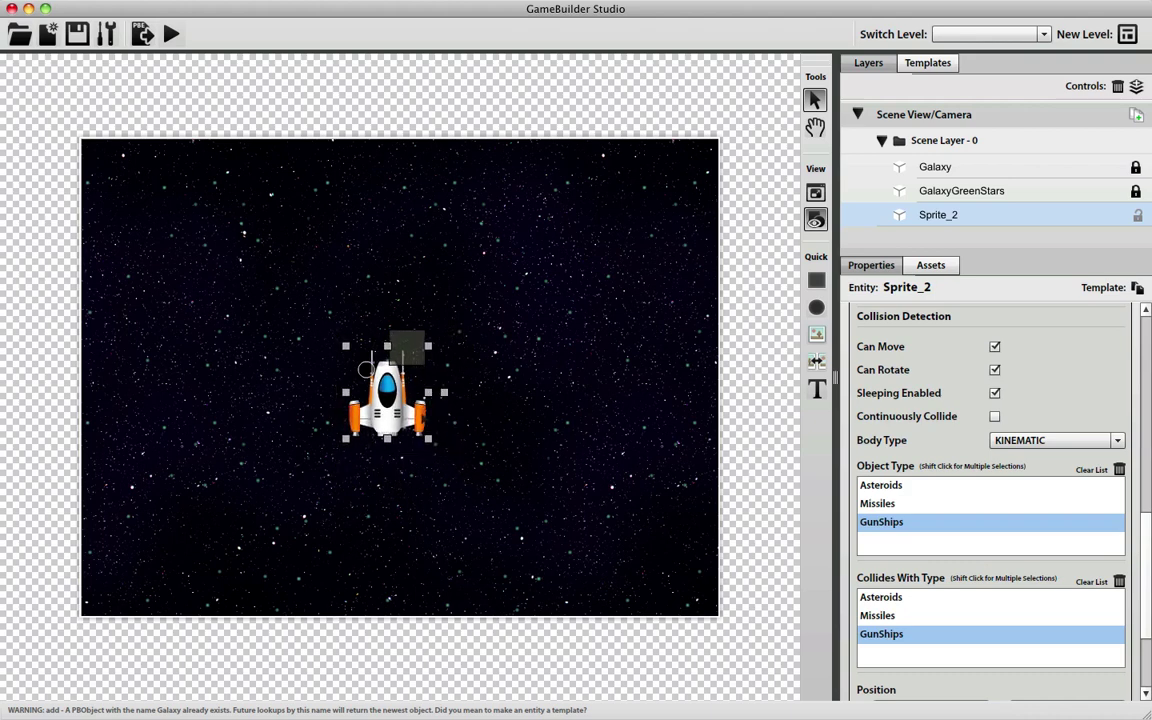
mouse_move(428, 438)
left_mouse_down("shift")
mouse_move(419, 425)
mouse_move(430, 440)
left_mouse_up("shift")
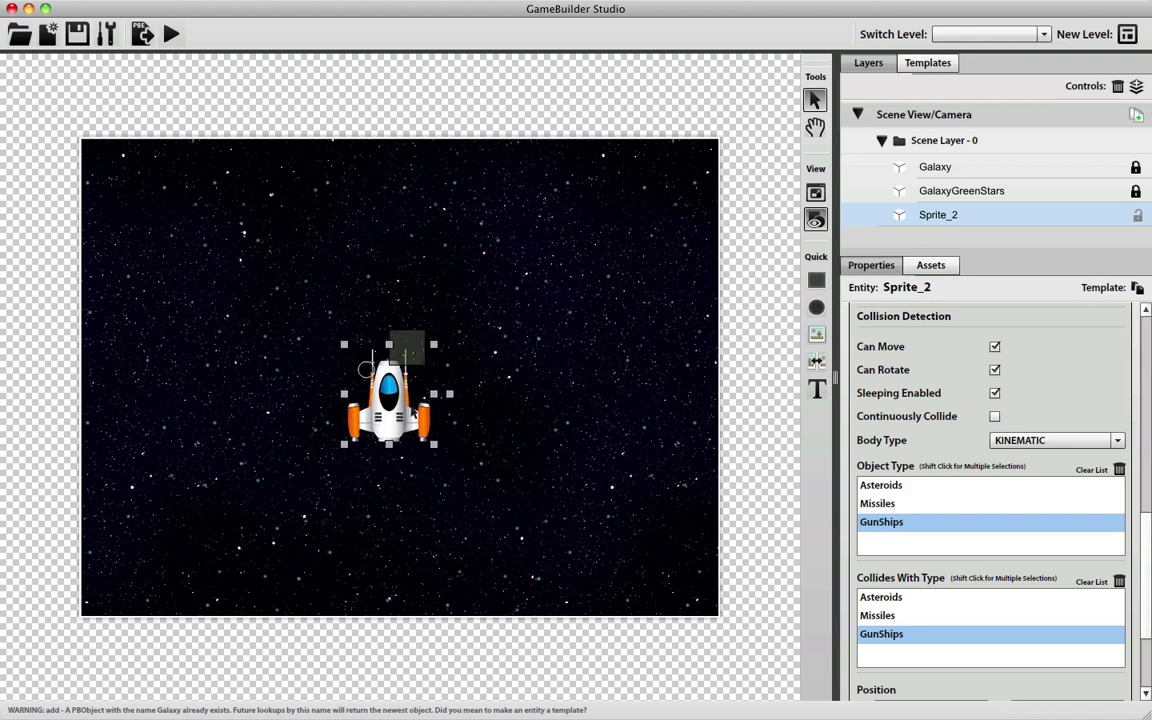
left_click_drag(388, 400, 388, 442)
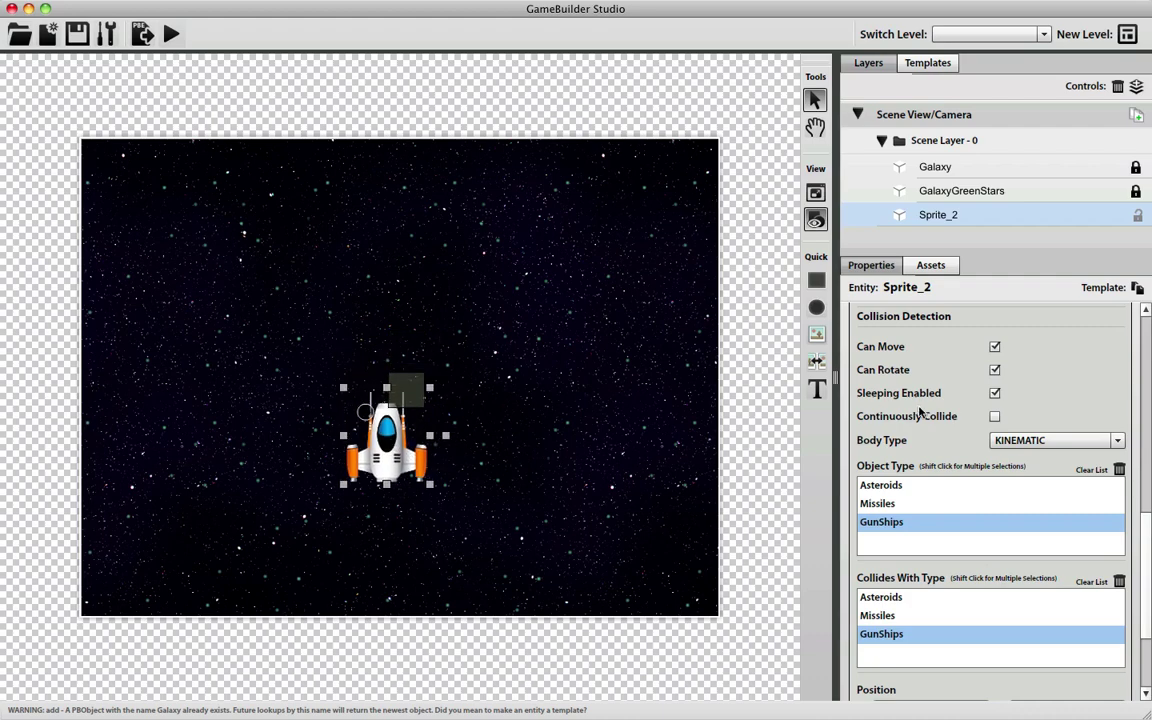
Edit the ship's Renderer component and set the sprite's registration point X to 90
scroll(1143, 385, "down", 5)
scroll(1143, 385, "up", 5)
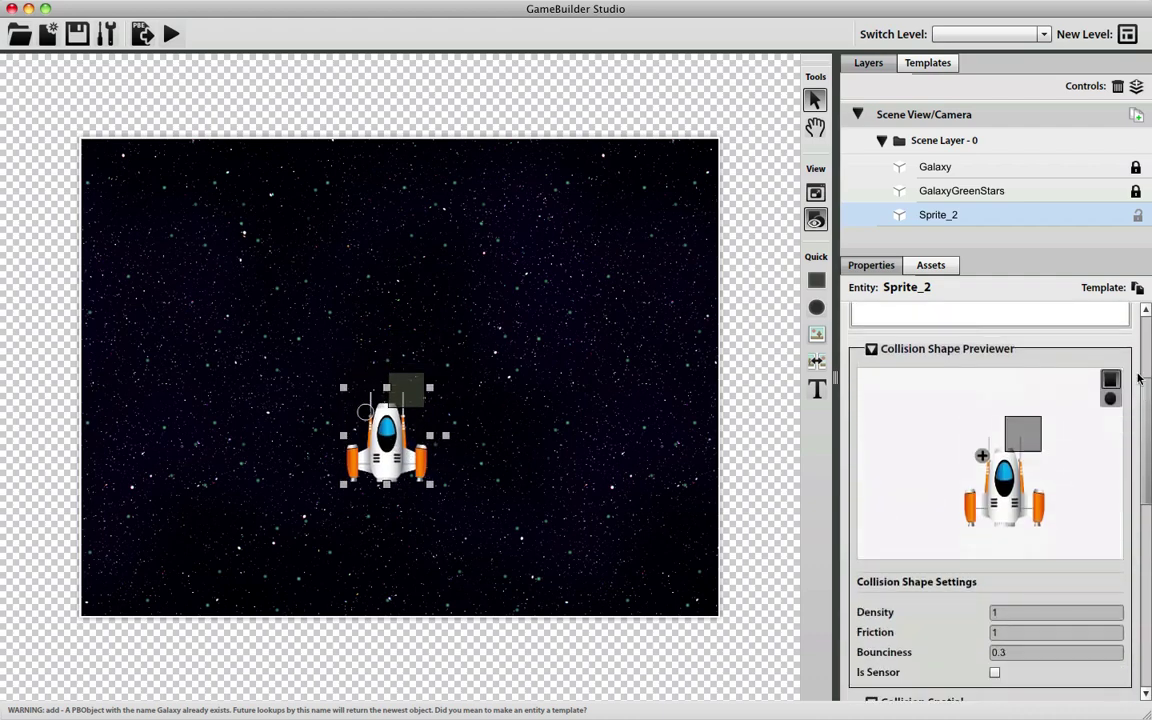
left_click(1128, 363)
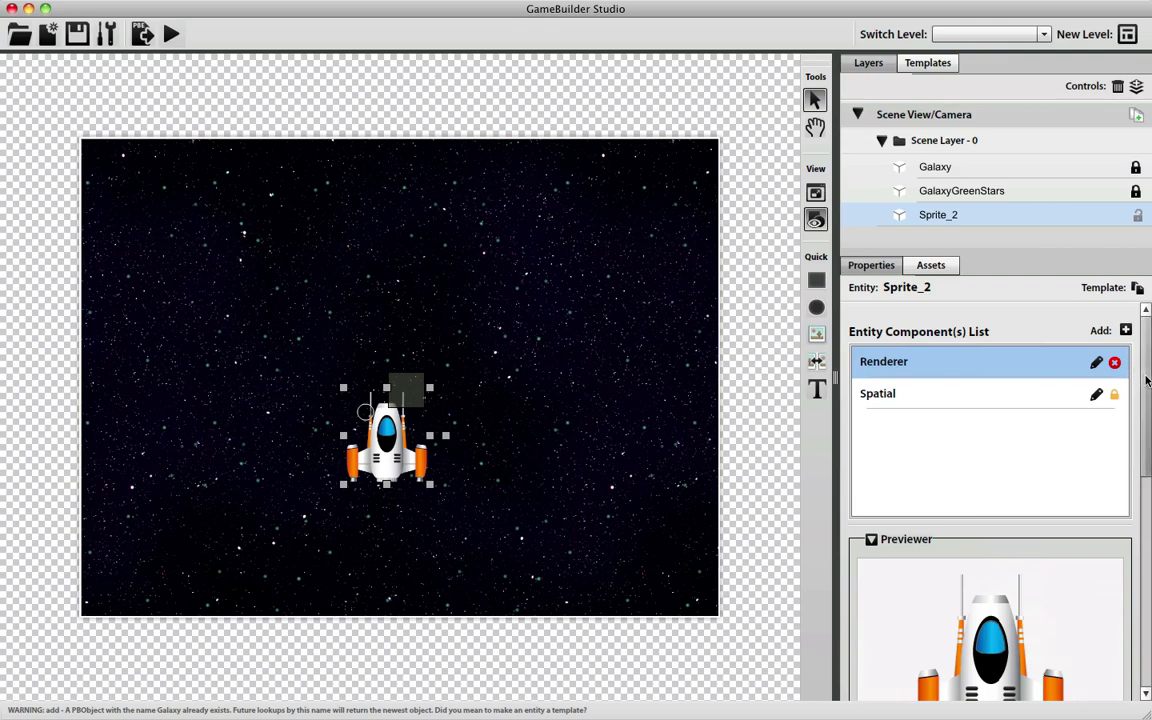
scroll(1130, 400, "down", 5)
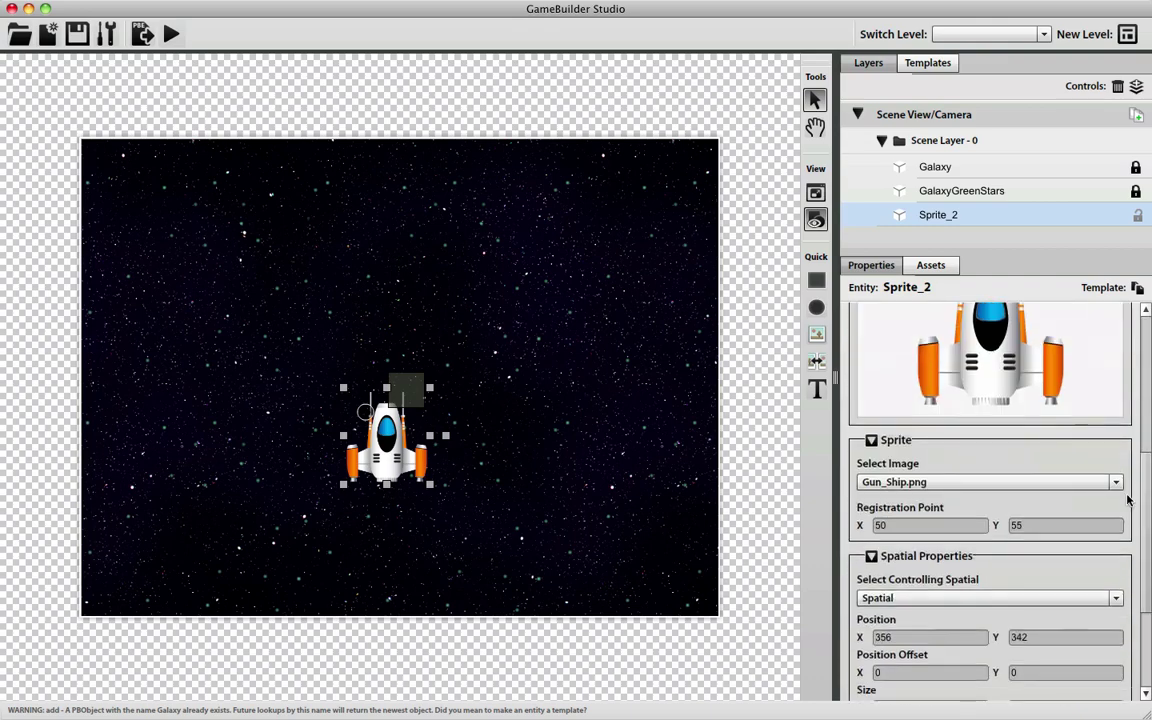
left_click(877, 526)
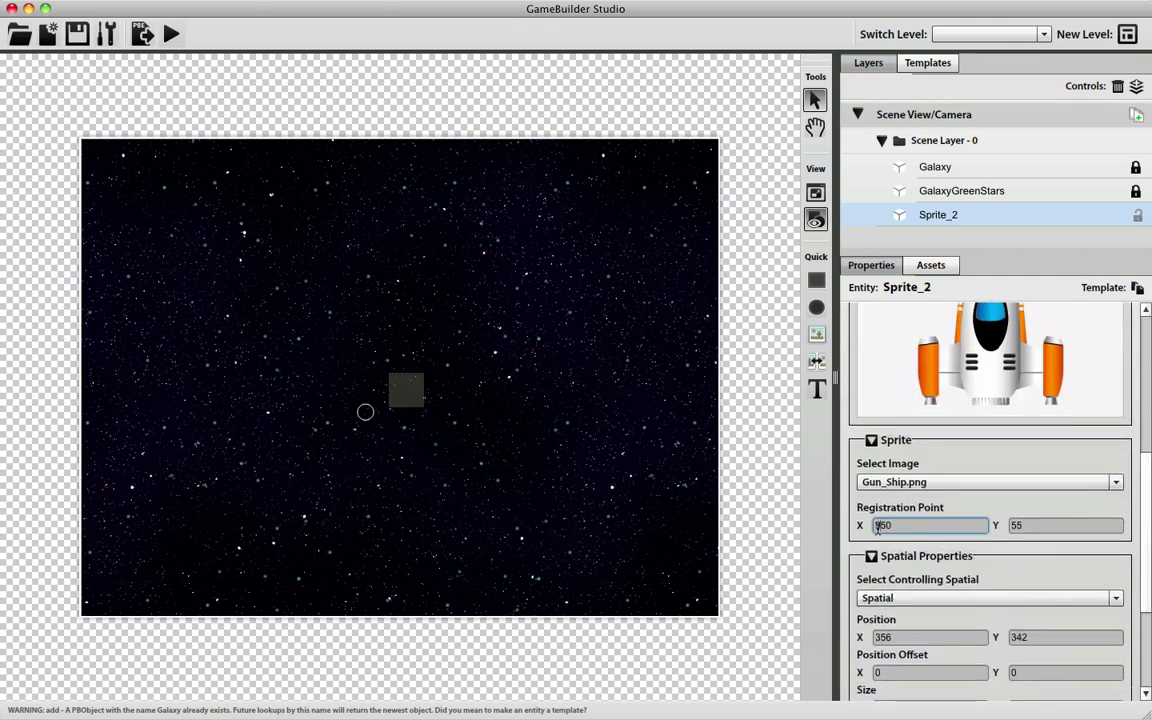
type("0")
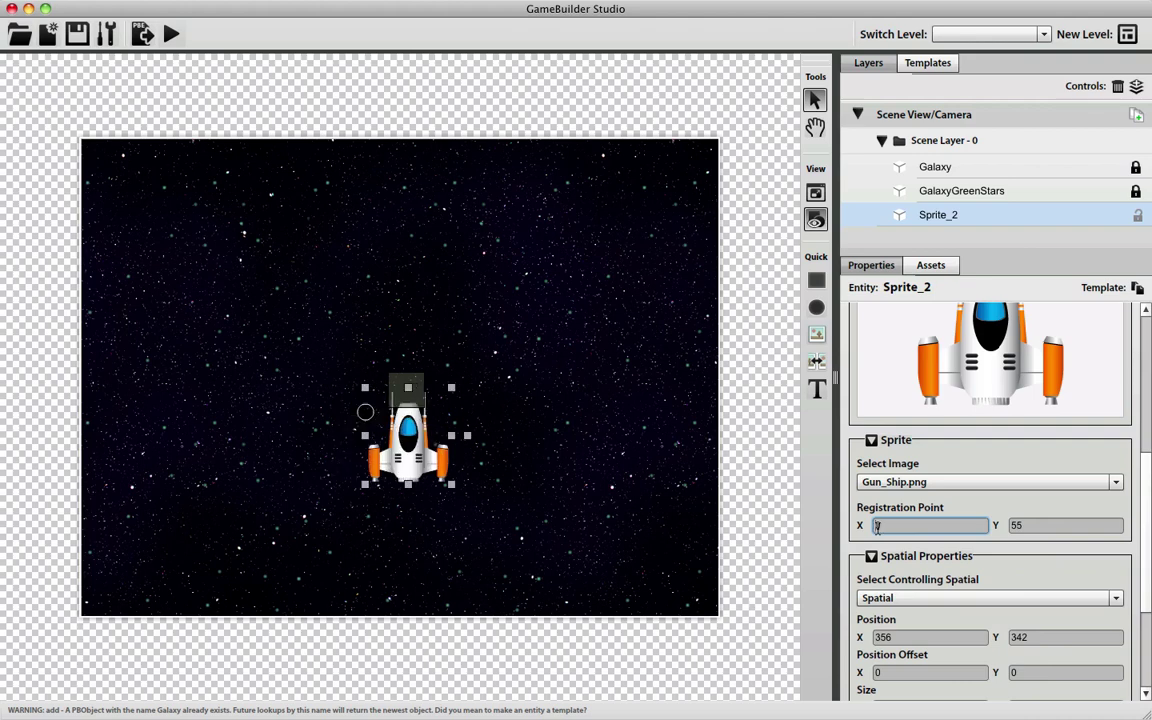
type("0")
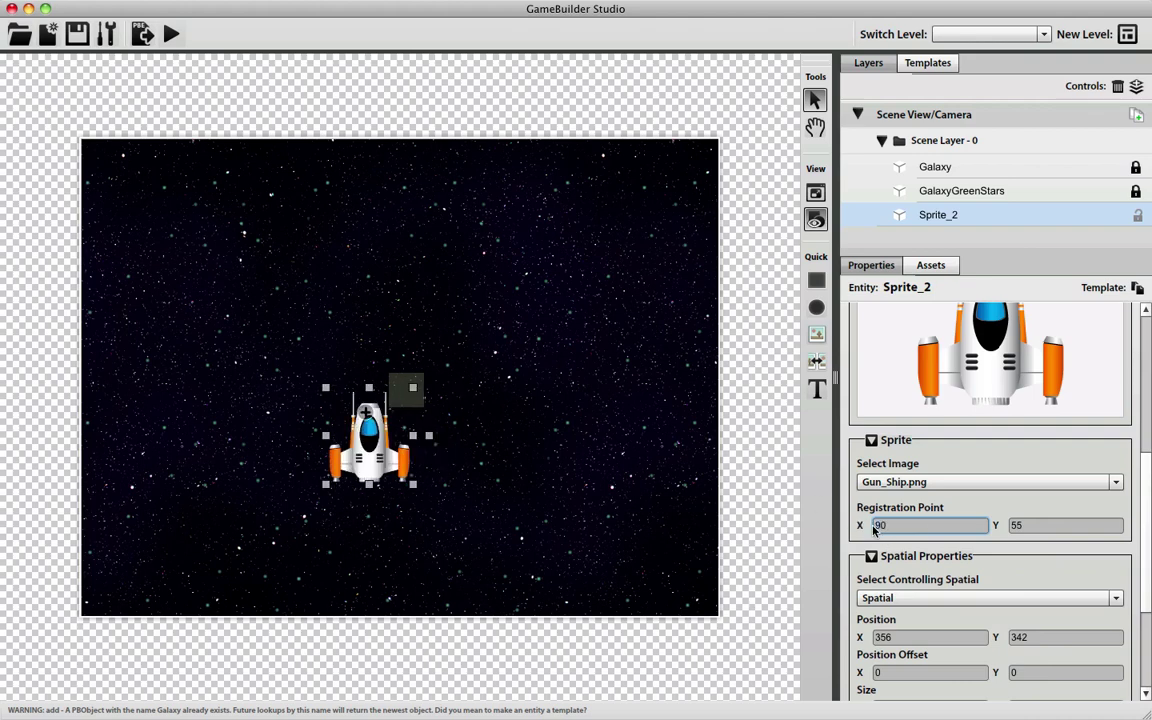
Set the gunship sprite's registration point to X 100, Y 175
type("100")
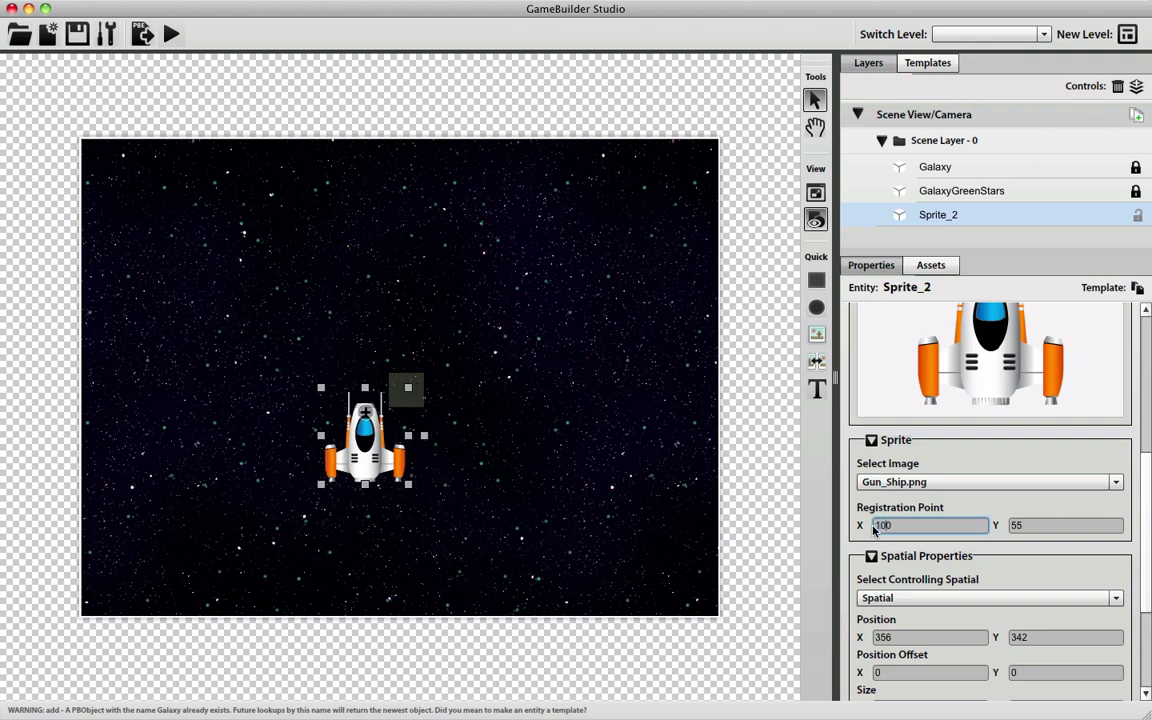
left_click(1015, 526)
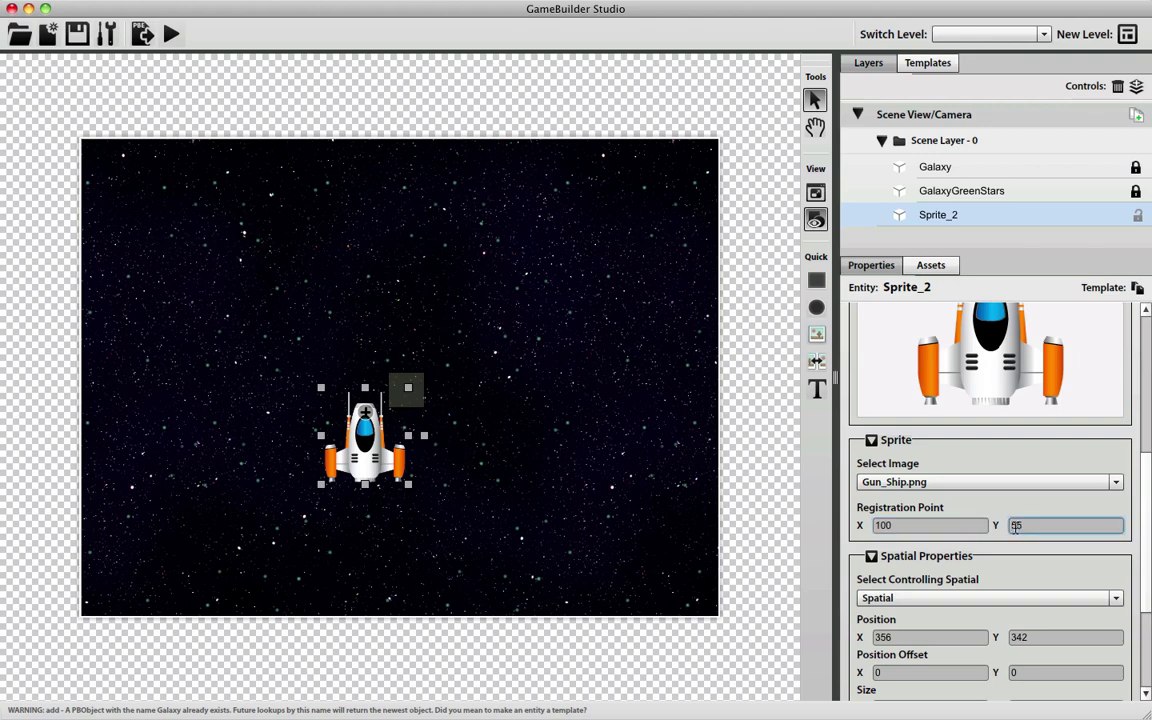
key("BackSpace")
type("9")
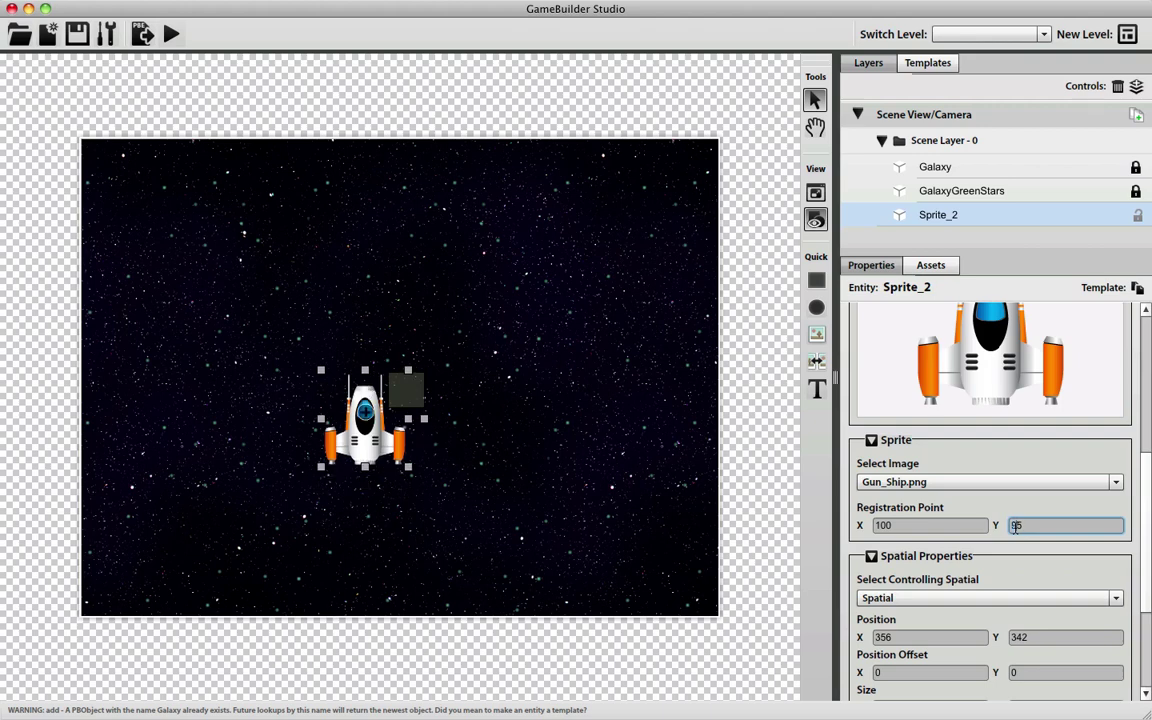
key("BackSpace")
type("136")
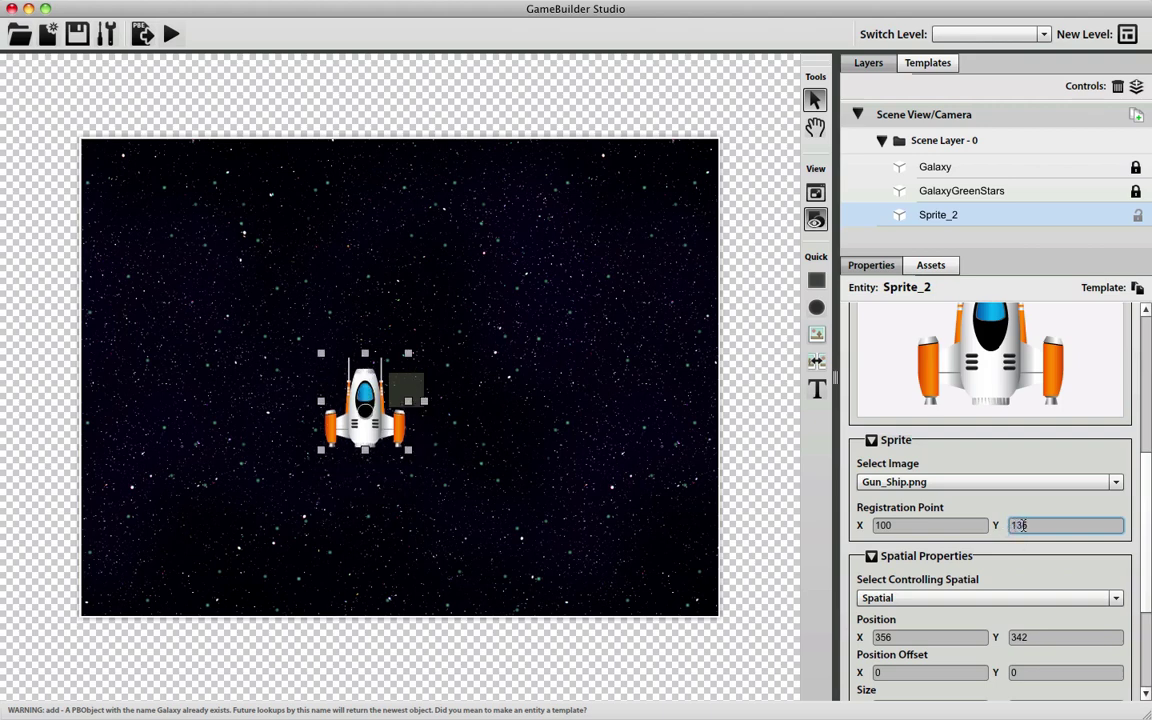
key("BackSpace")
type("75")
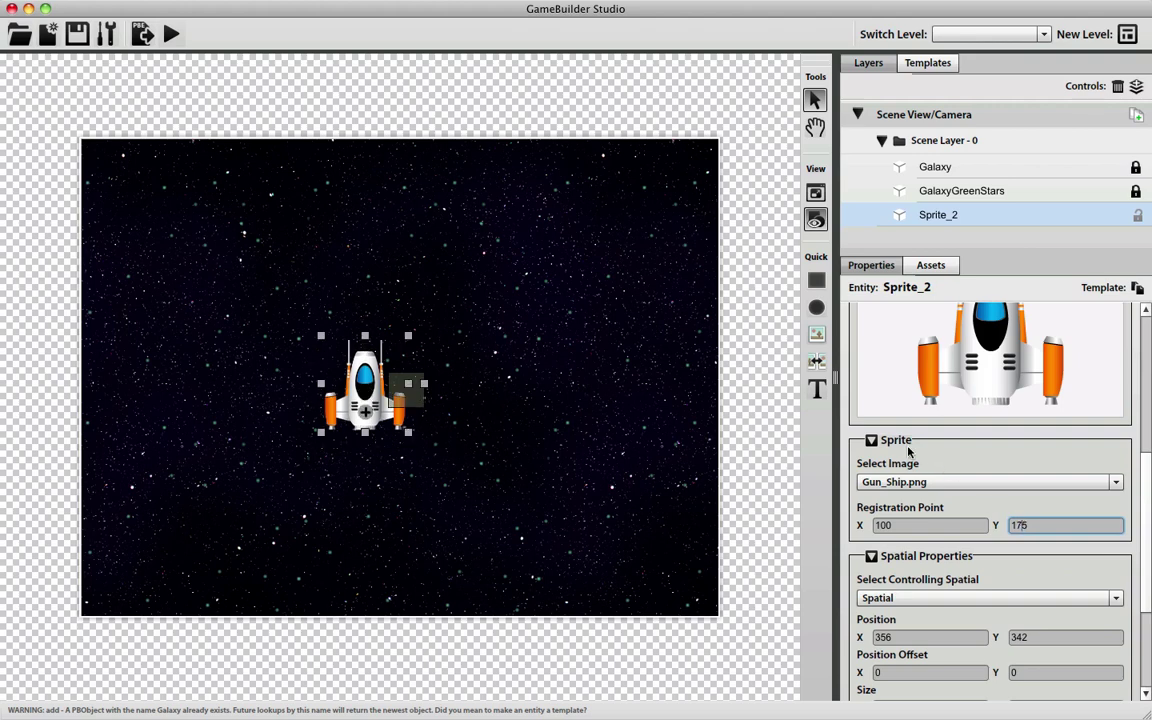
Add a SpriteSheet Renderer Component named FireBallRenderer to the ship entity
left_click_drag(1149, 562, 1147, 440)
left_click(1126, 331)
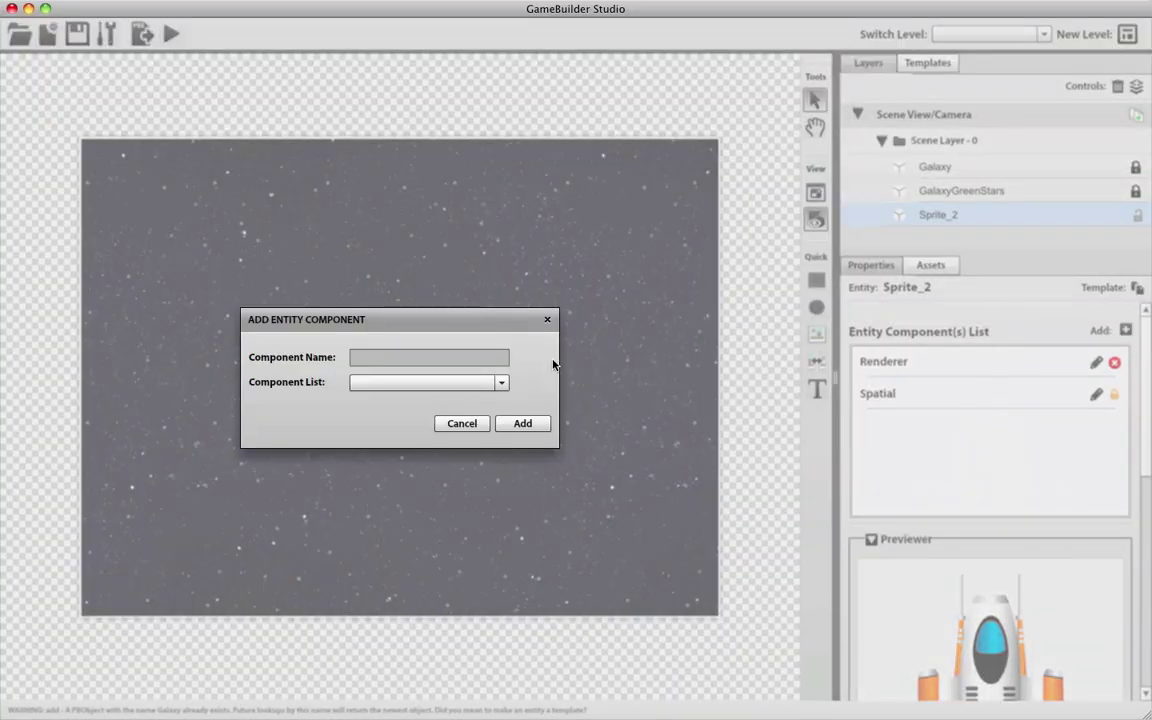
left_click(400, 354)
type("FireBallRenderer")
left_click(500, 385)
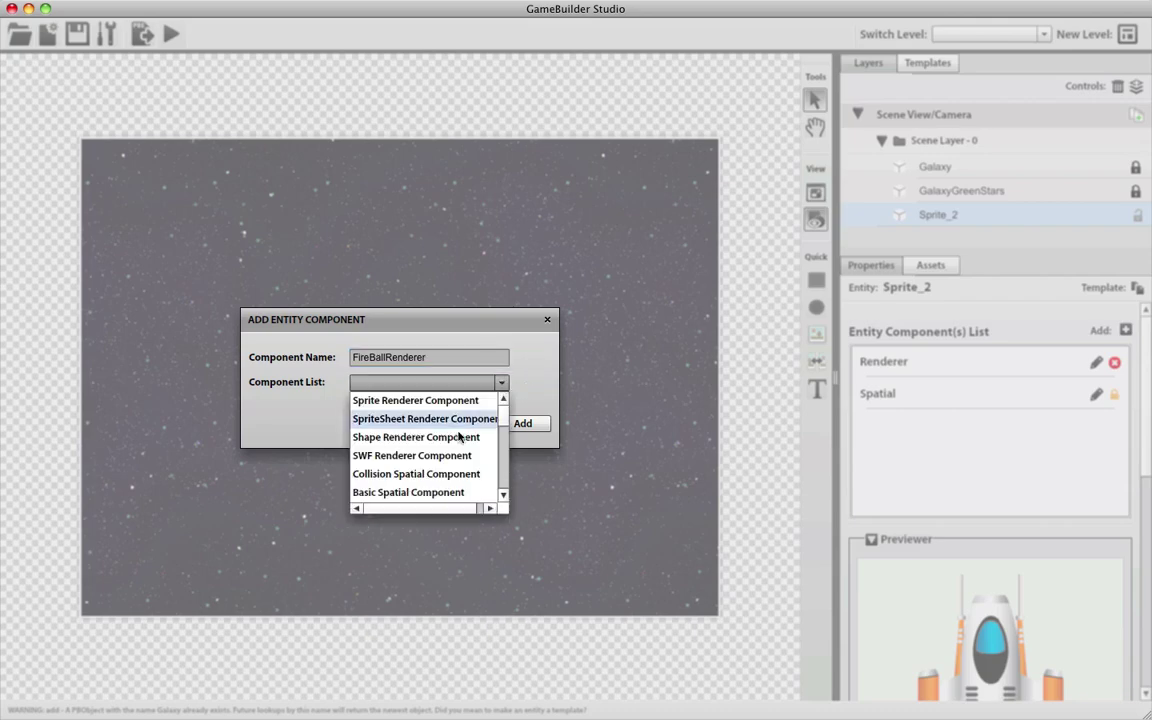
left_click(424, 421)
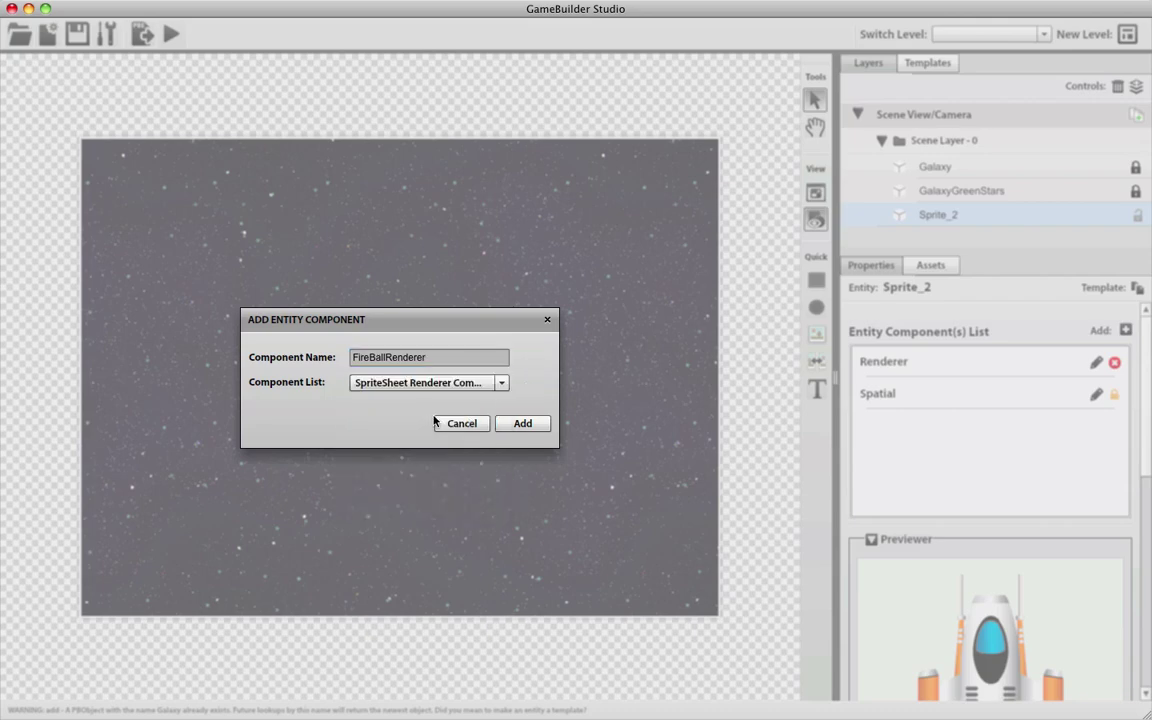
left_click(521, 423)
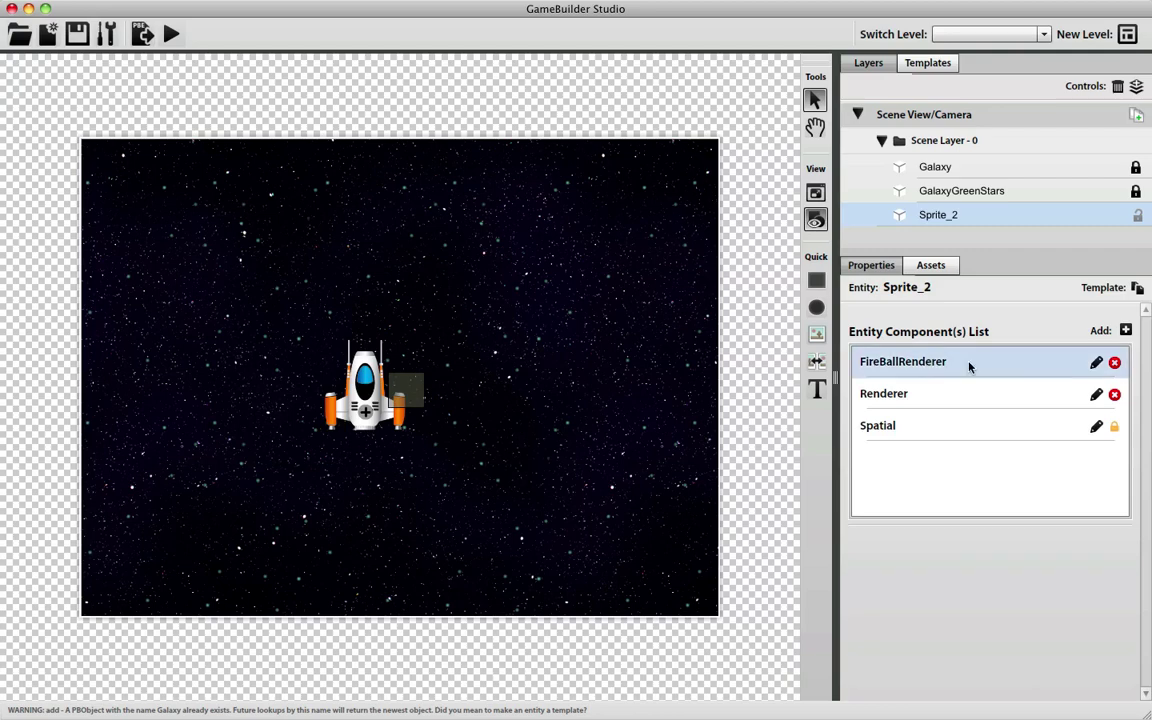
Add a SpriteSheet Component named FireBallSpriteSheet to the ship entity
left_click(1125, 330)
left_click(368, 359)
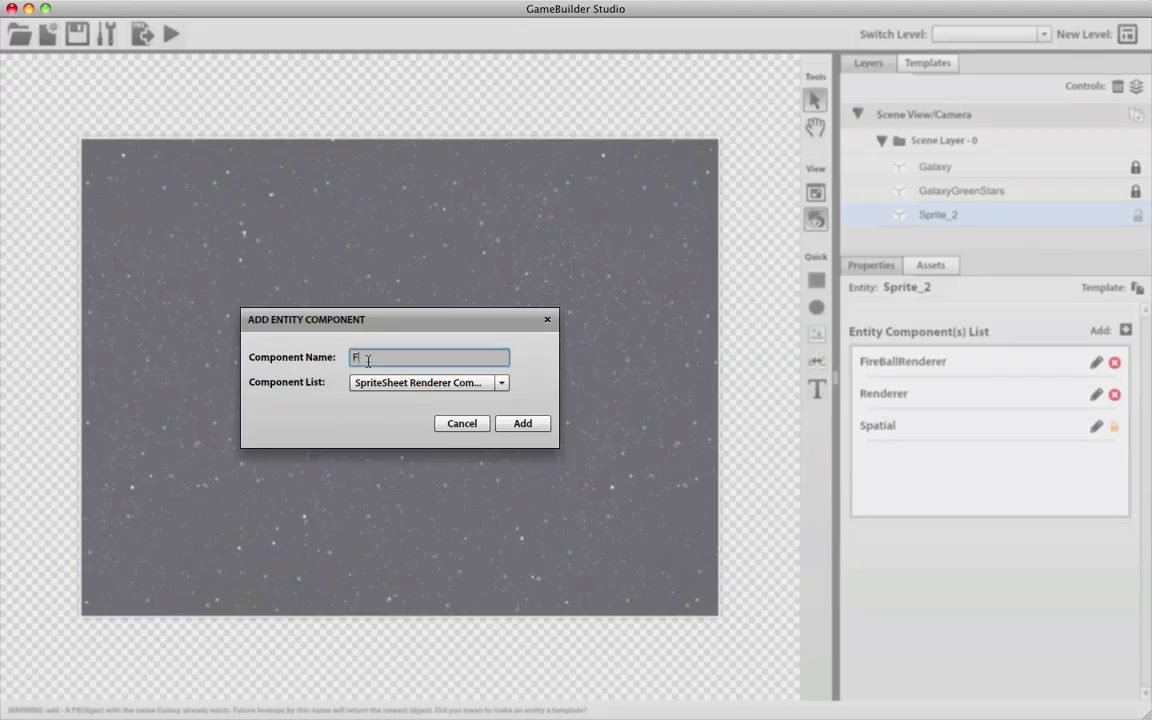
type("FireBallSpriteSheet")
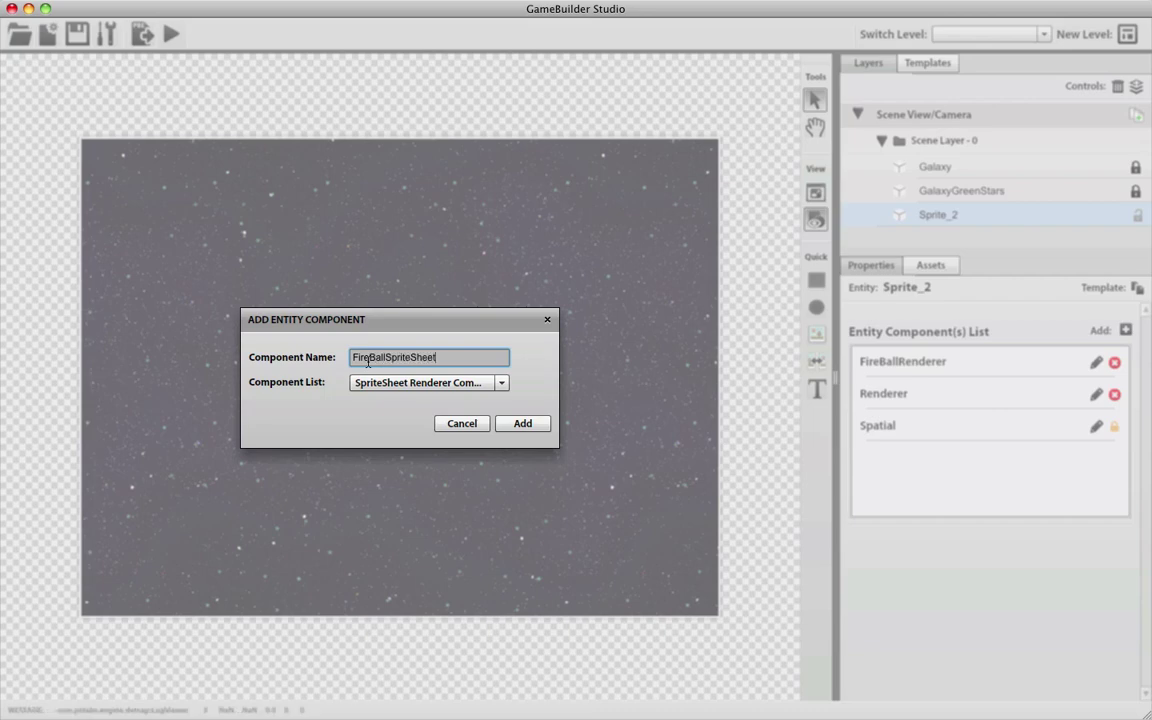
left_click(385, 383)
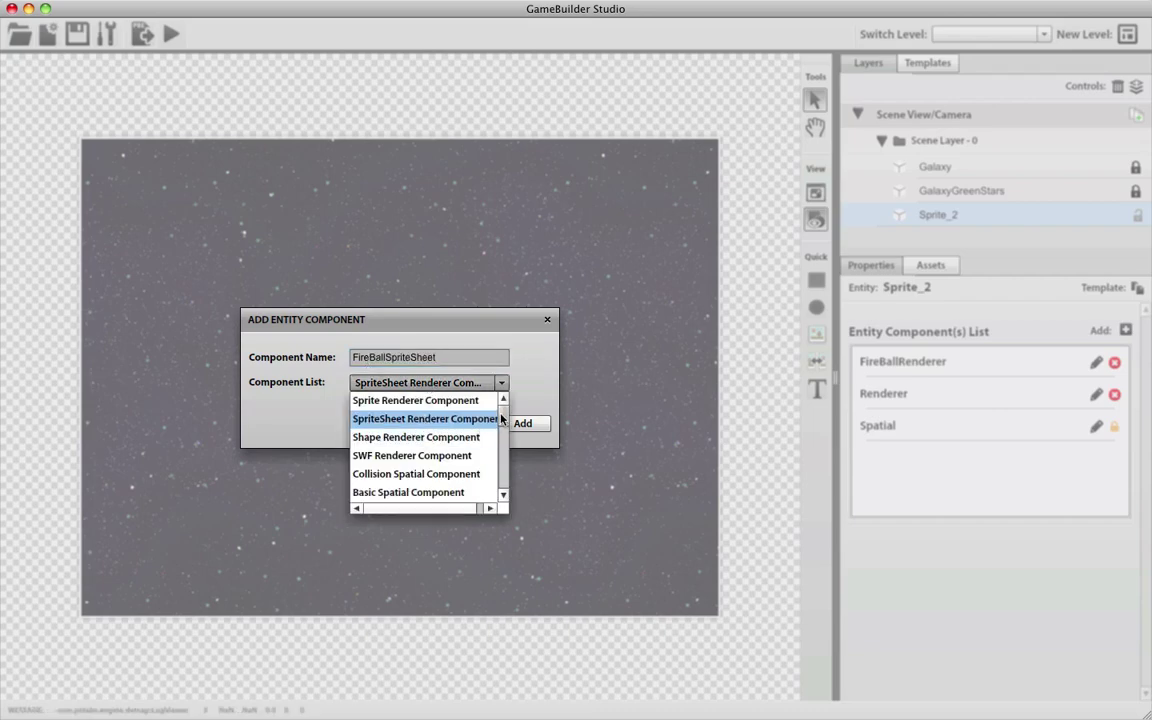
scroll(502, 420, "down", 5)
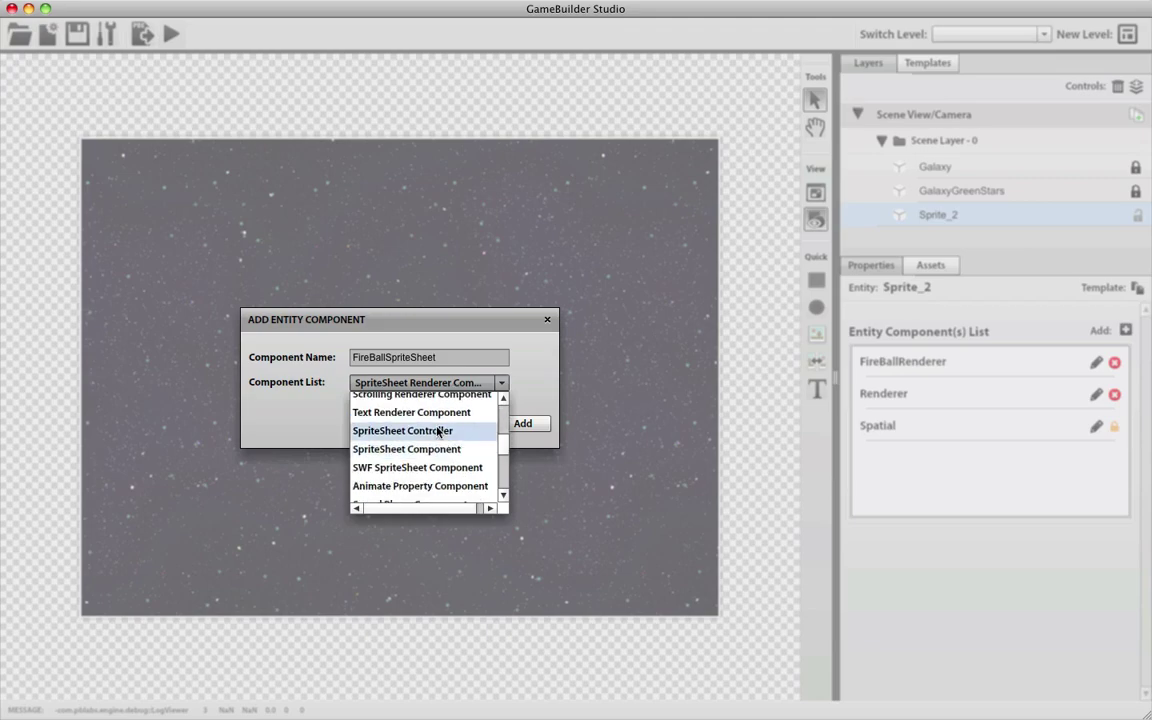
left_click(440, 449)
left_click(516, 426)
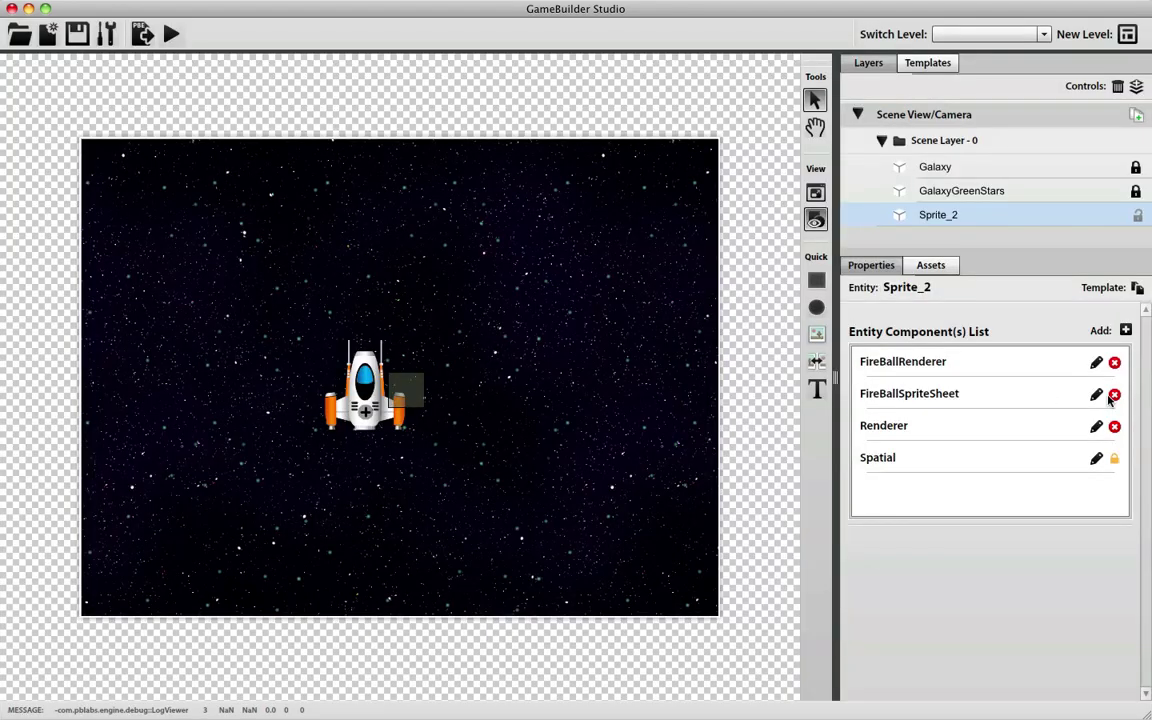
Edit the FireBallSpriteSheet component and choose EngineFire.png as its sheet image
left_click(1075, 396)
left_click(1070, 368)
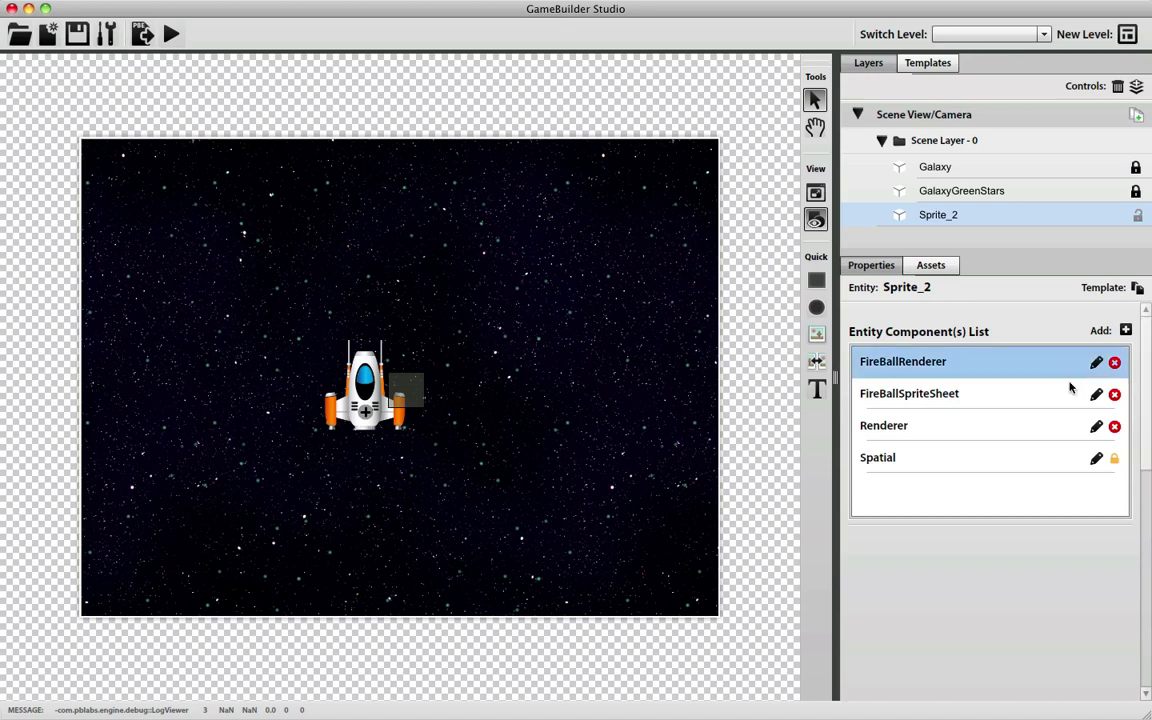
left_click(1078, 390)
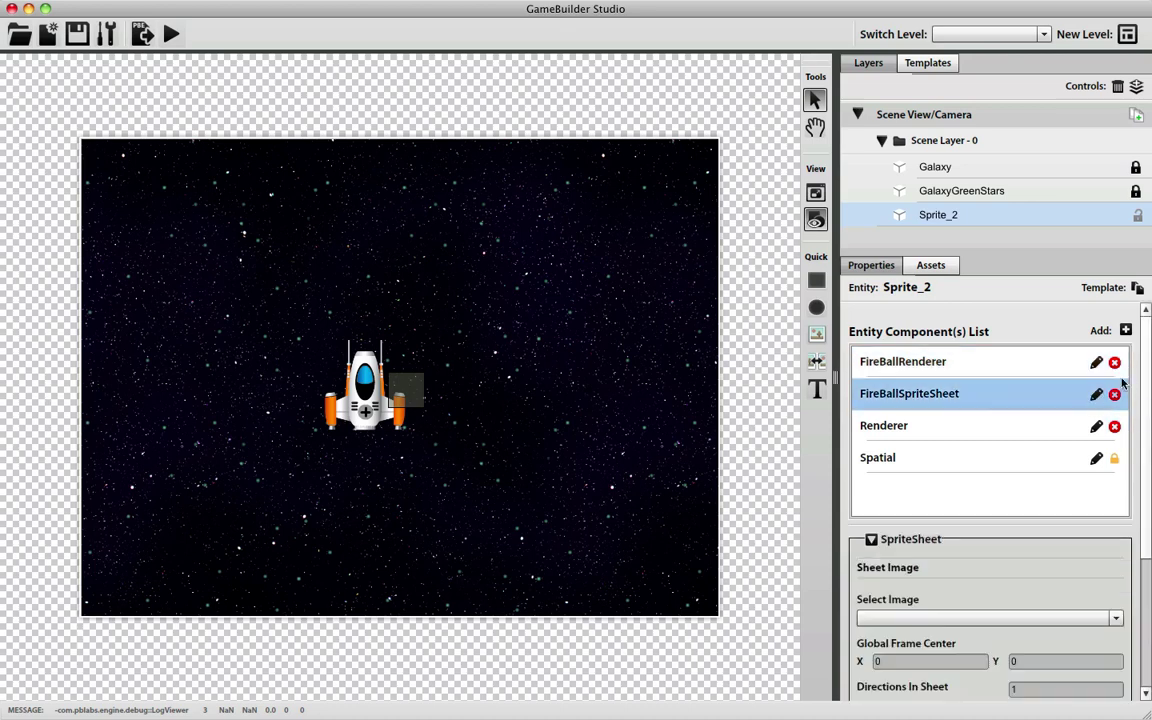
scroll(1140, 400, "down", 2)
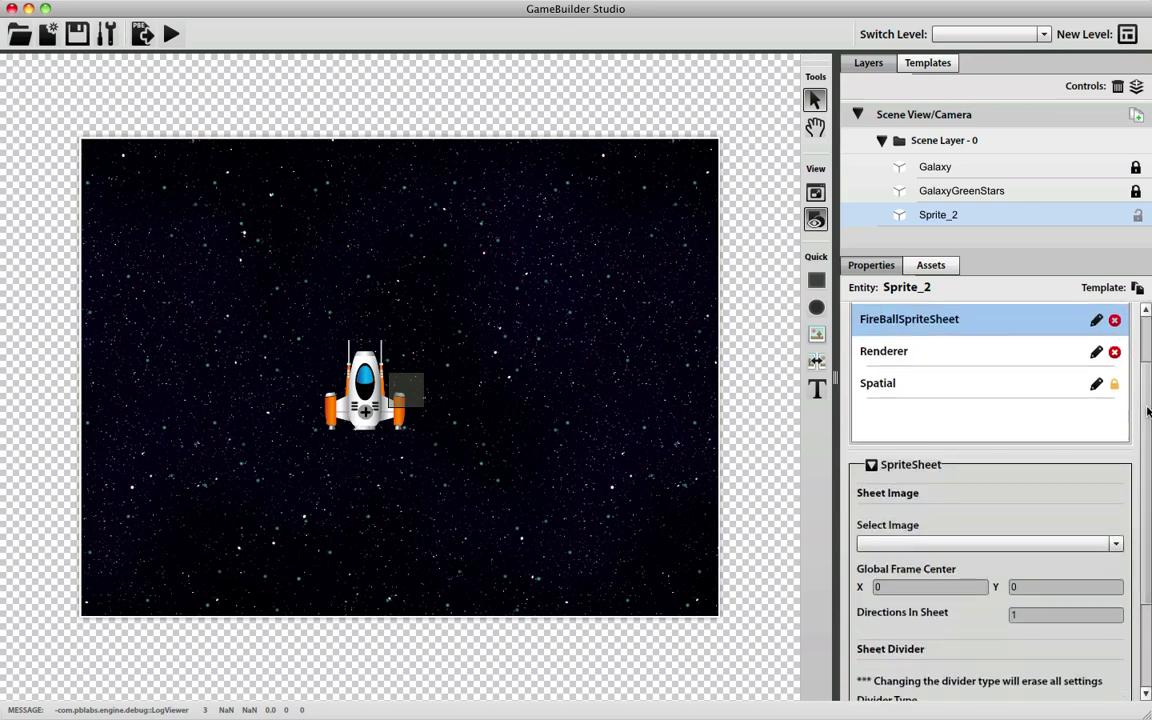
left_click(1043, 545)
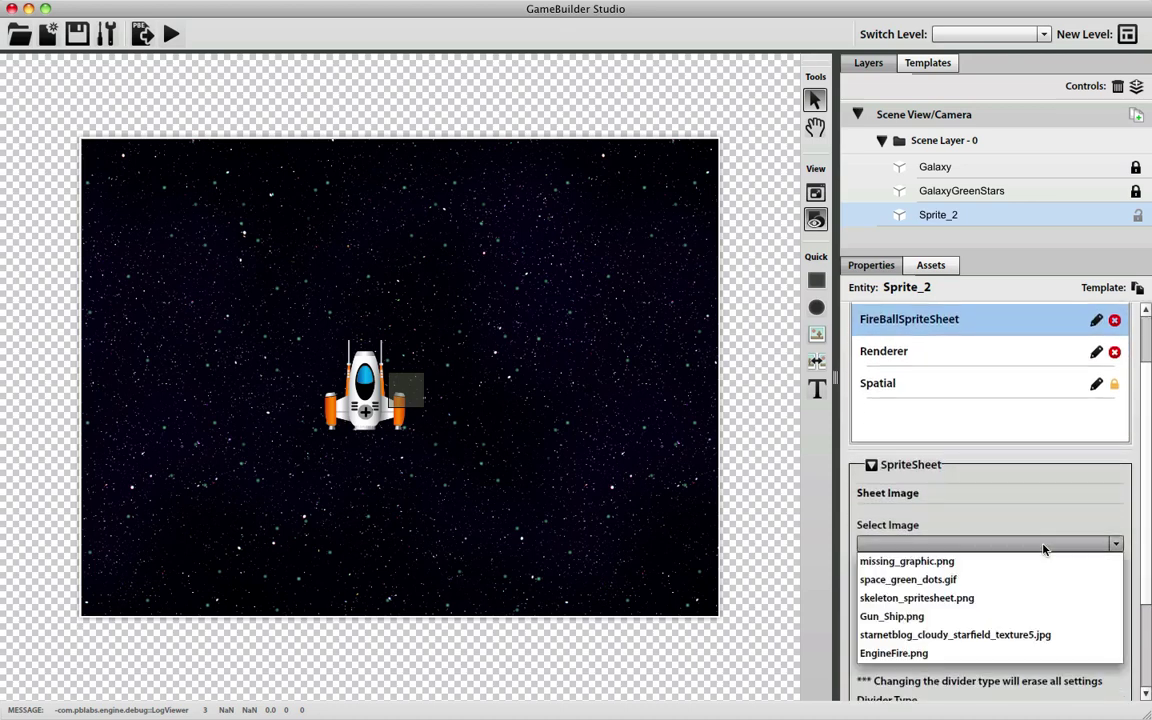
left_click(937, 652)
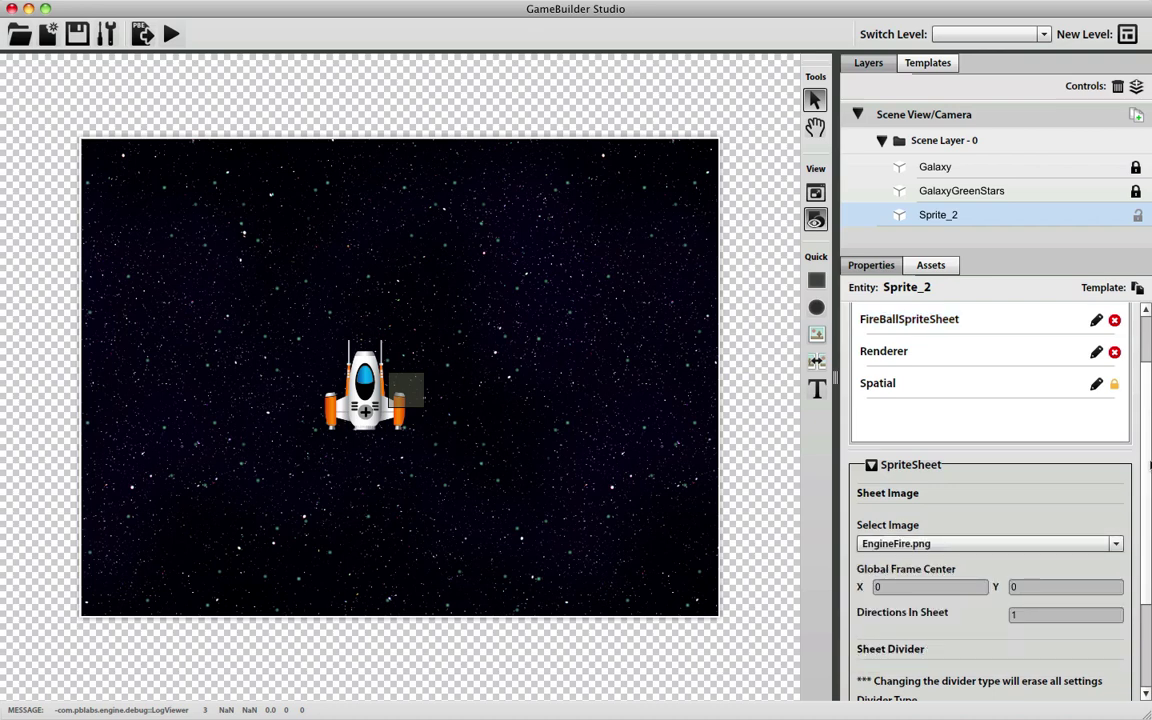
Divide the EngineFire.png sheet By Cell Count with a frame count X of 8
scroll(1036, 515, "down", 3)
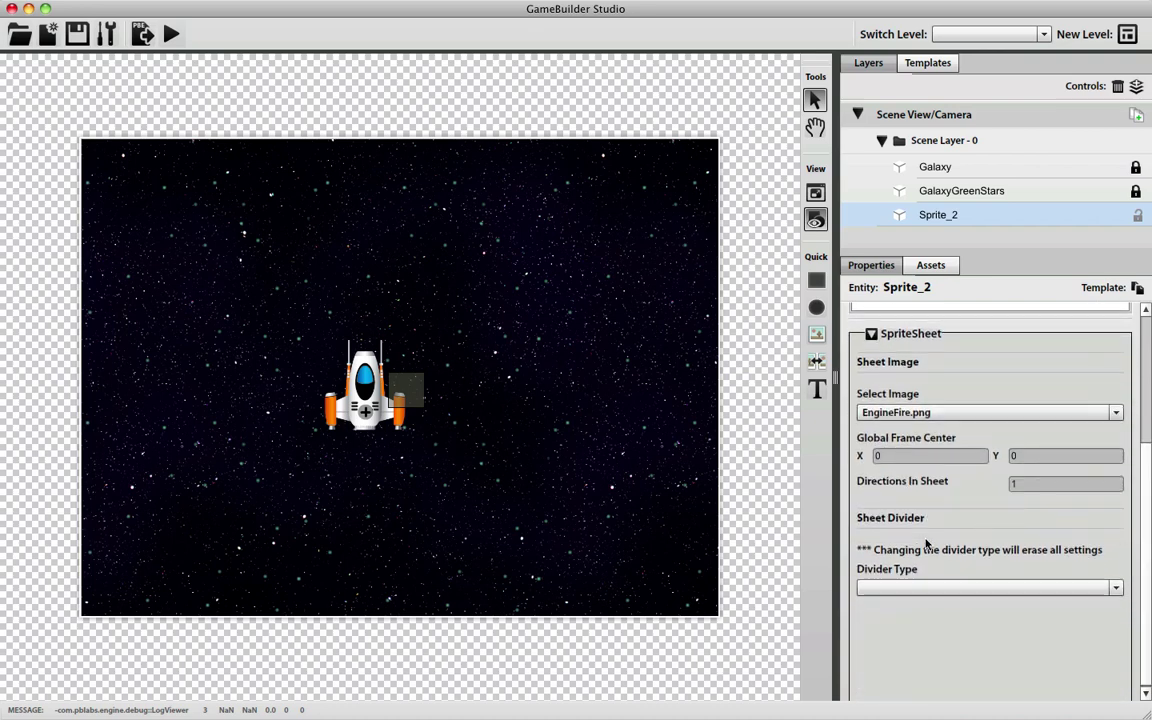
left_click(905, 588)
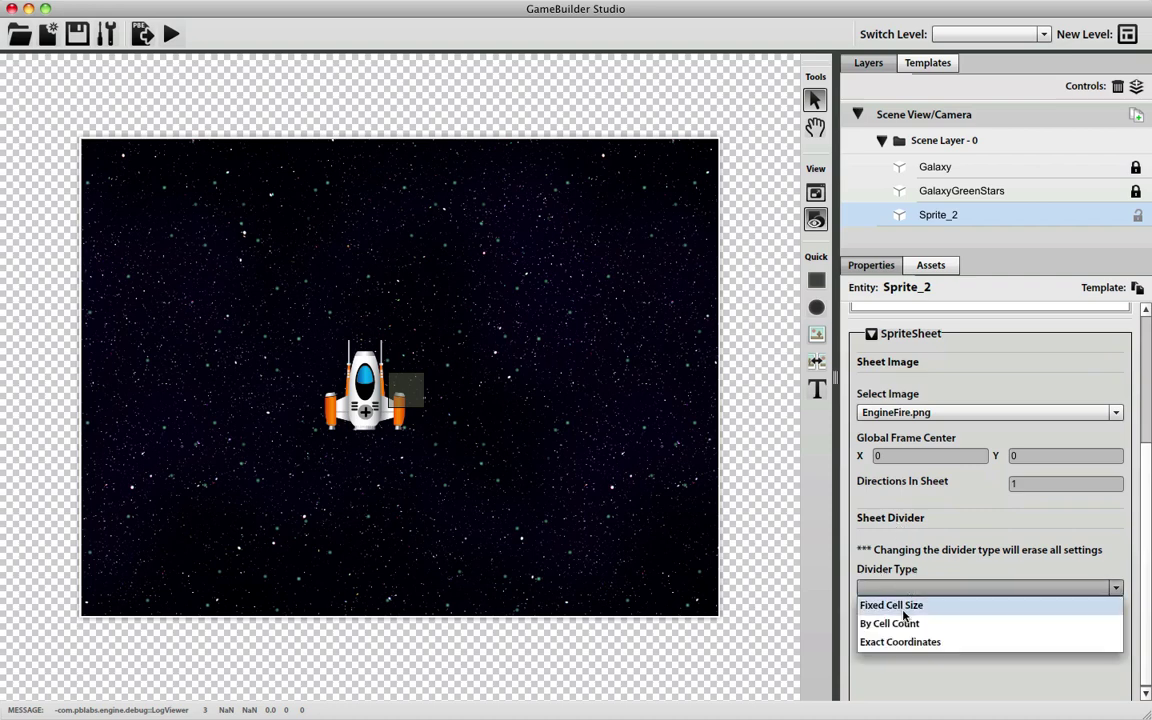
left_click(904, 623)
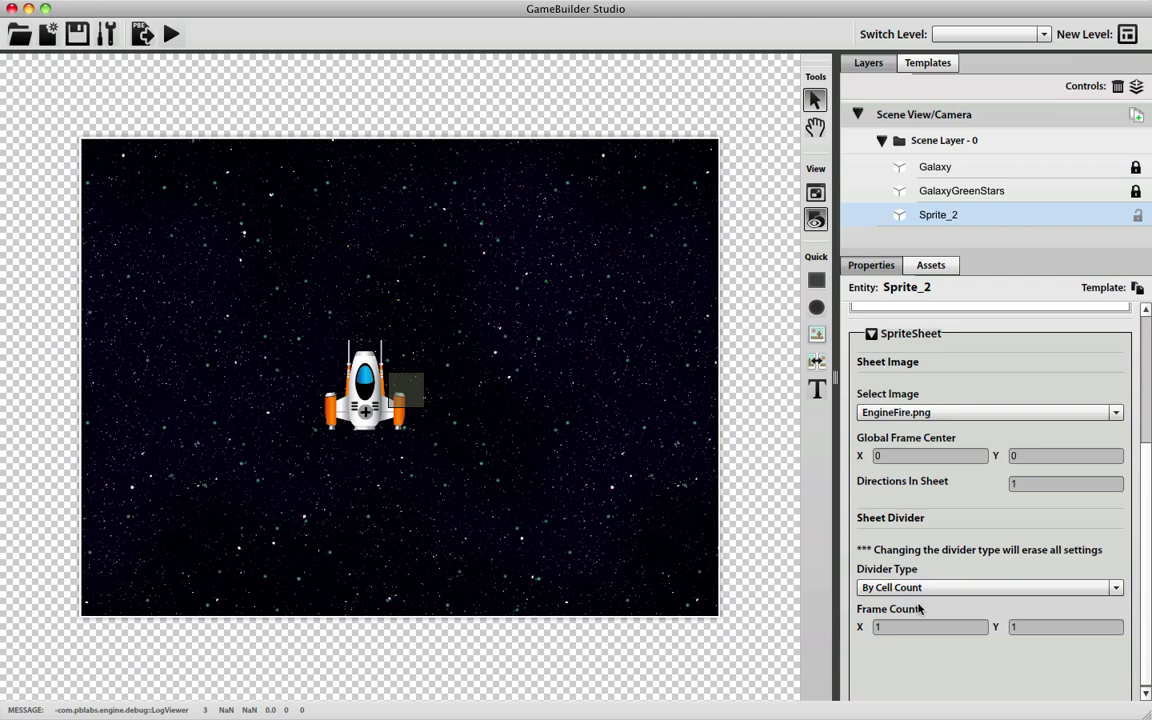
double_click(896, 624)
type("8")
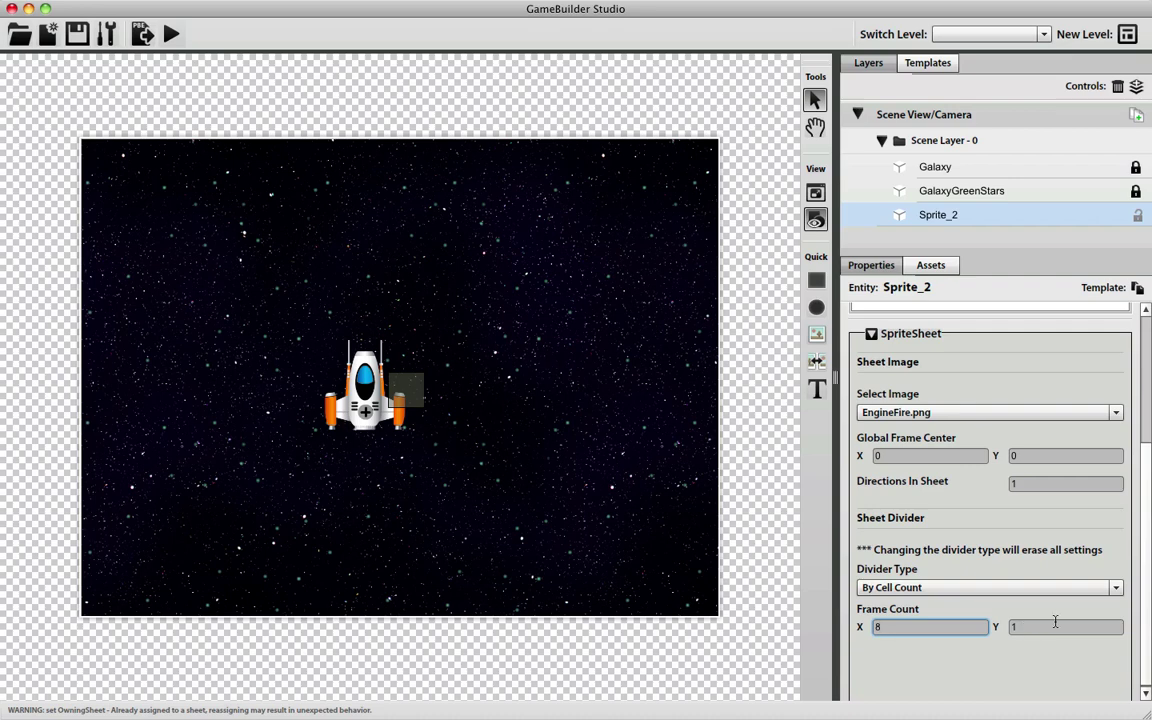
Edit the FireBallRenderer component and assign FireBallSpriteSheet as its sprite sheet
scroll(1142, 540, "up", 5)
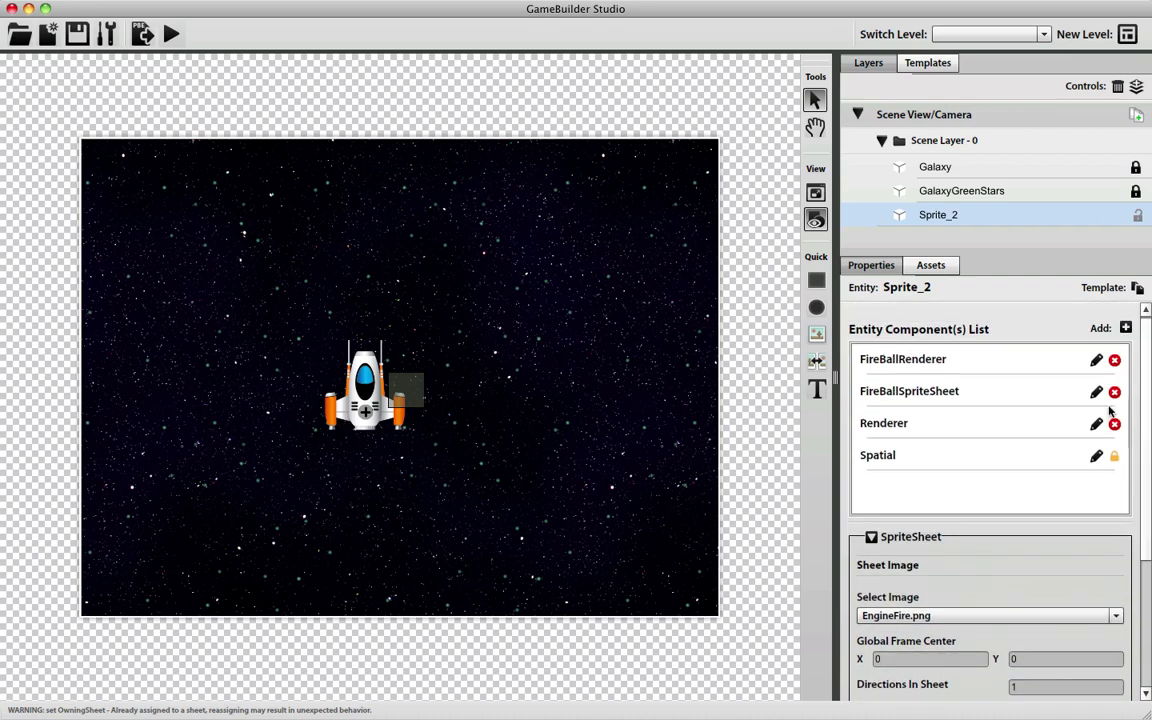
left_click(1098, 362)
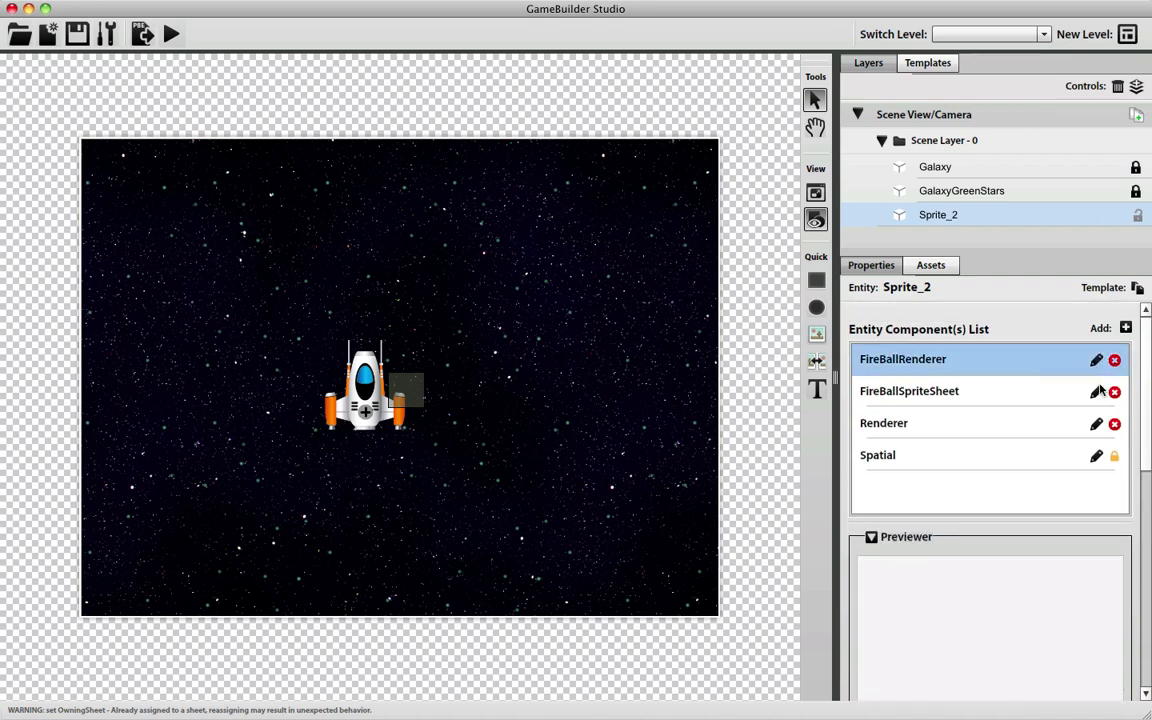
scroll(1142, 470, "down", 3)
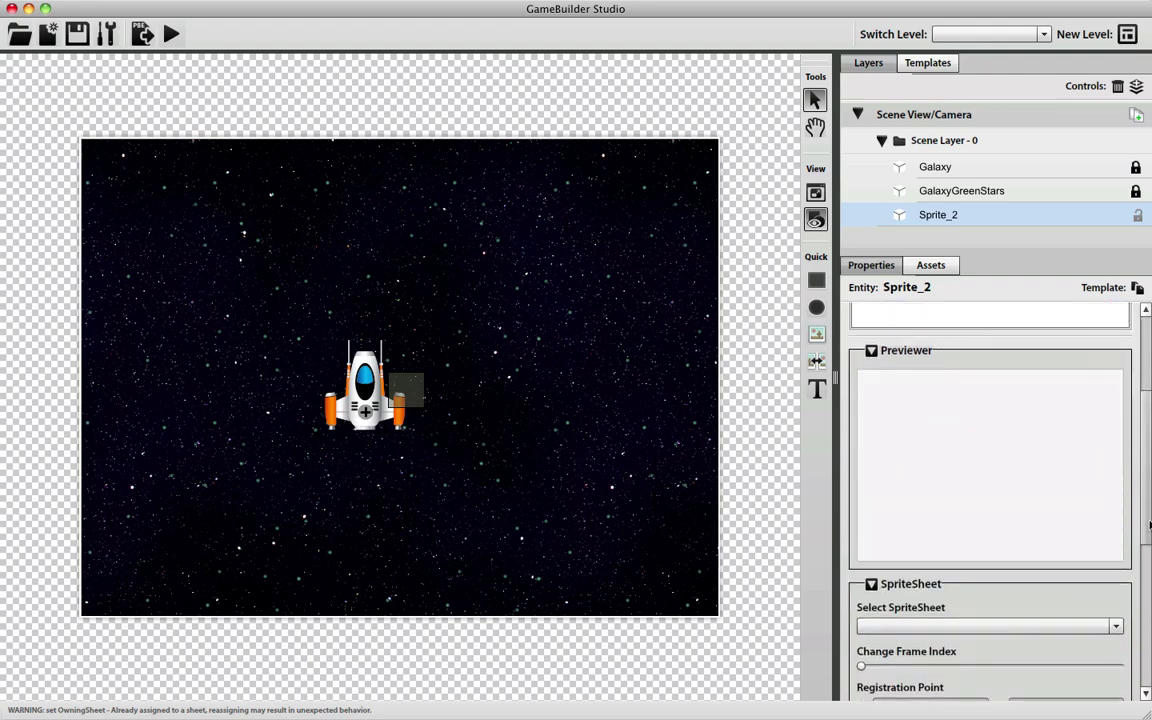
scroll(1149, 524, "down", 2)
left_click(988, 538)
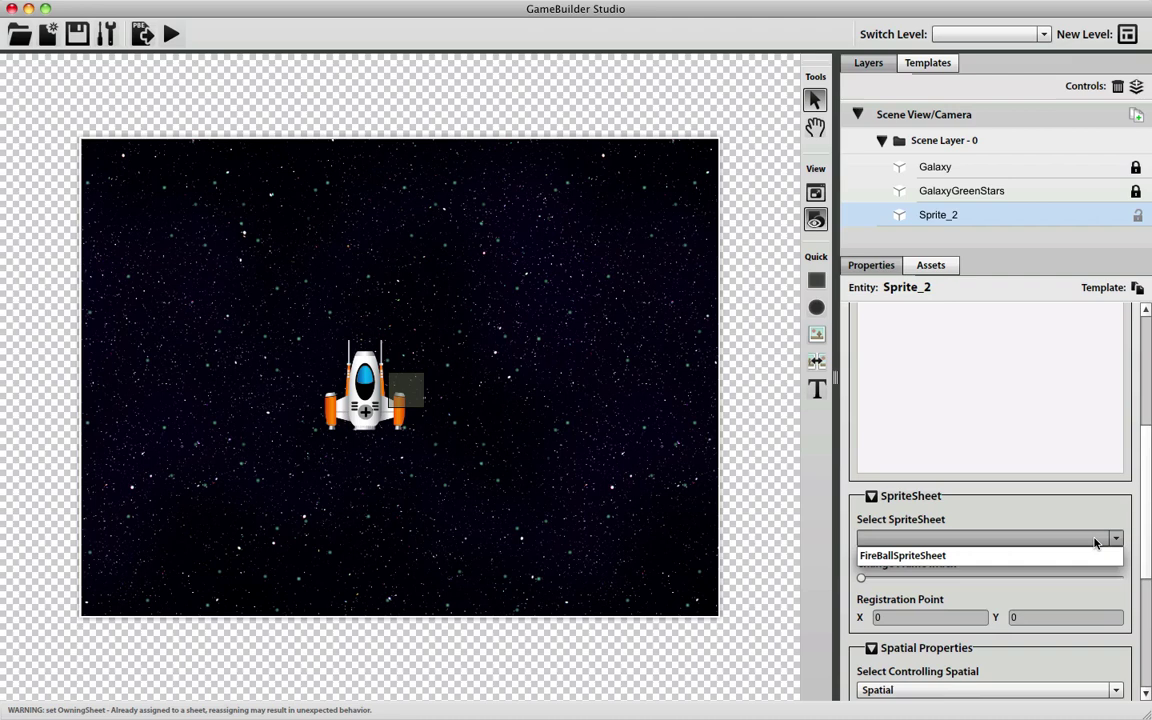
left_click(920, 555)
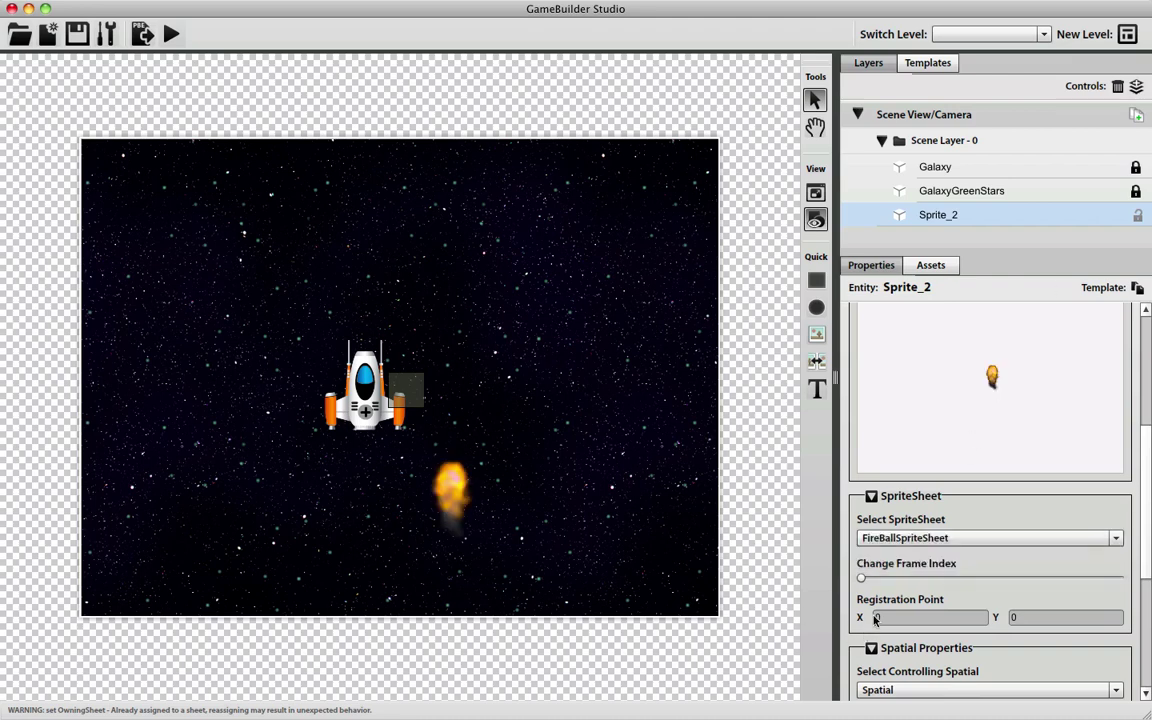
Move the gunship in the scene to about X 402, Y 396
mouse_move(863, 580)
left_mouse_down()
mouse_move(1100, 566)
mouse_move(852, 570)
mouse_move(1068, 569)
mouse_move(1085, 572)
mouse_move(887, 581)
mouse_move(1082, 590)
mouse_move(861, 585)
left_mouse_up()
left_click_drag(1146, 497, 1146, 527)
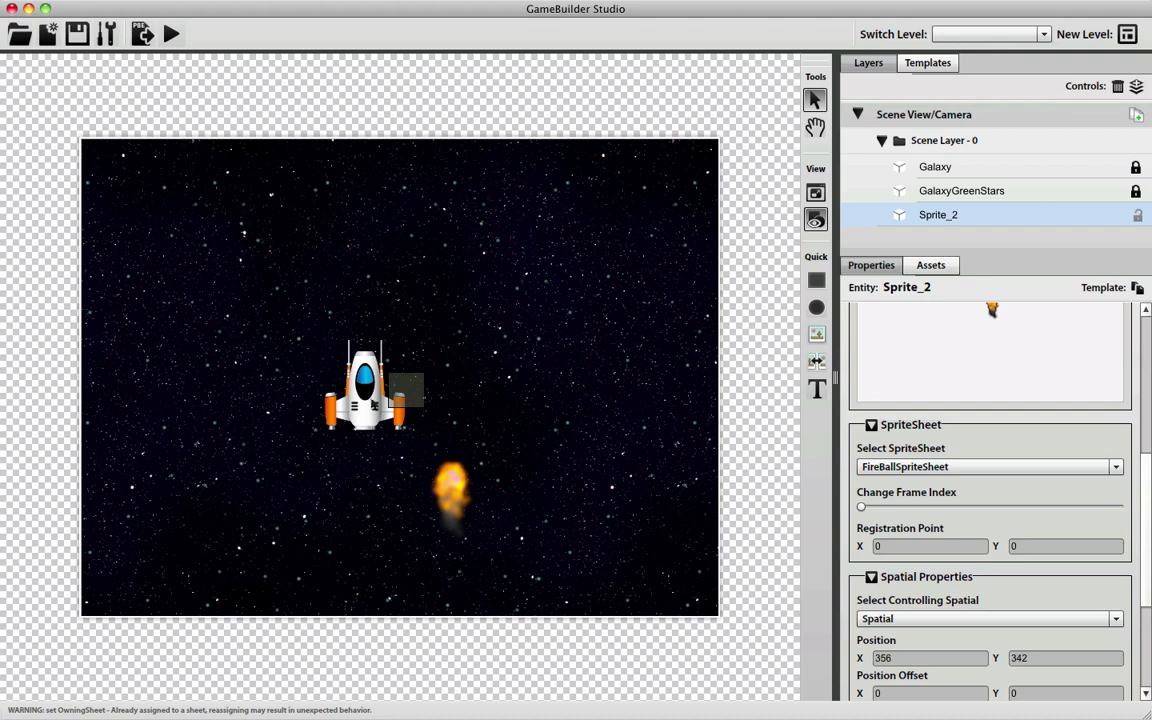
left_click_drag(373, 404, 401, 452)
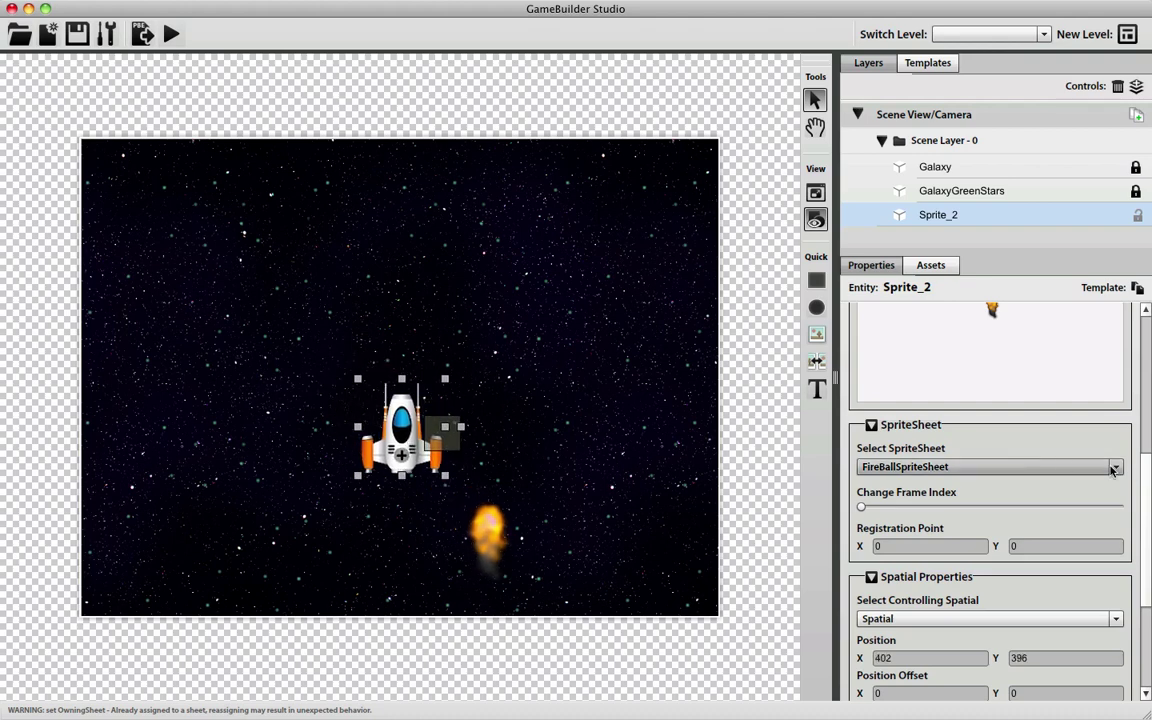
Set the FireBallRenderer's scale multiplier to X 0.4, Y 0.4
scroll(1147, 498, "down", 1)
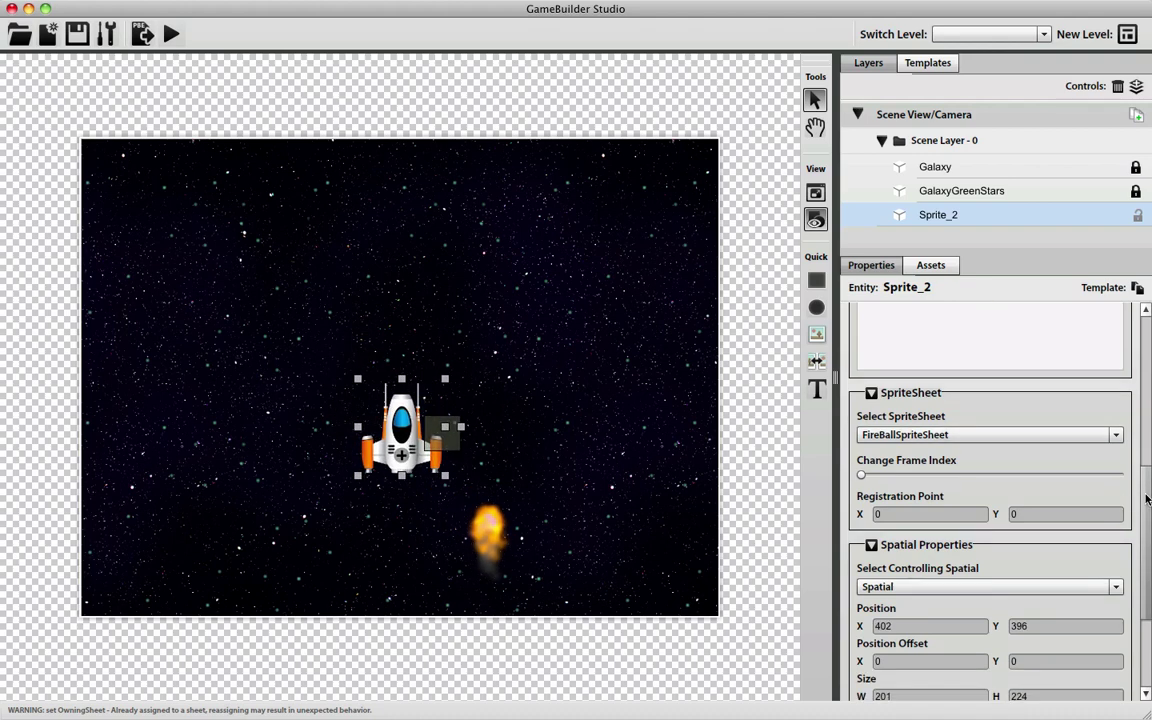
scroll(1147, 494, "down", 5)
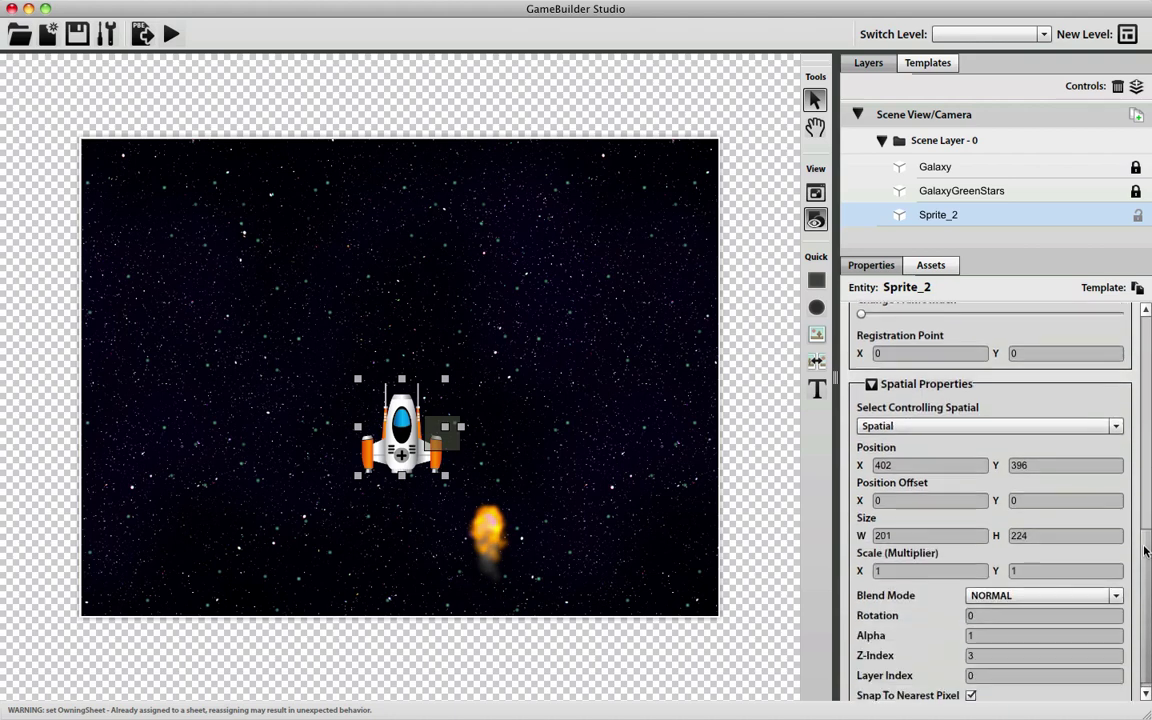
left_click(888, 572)
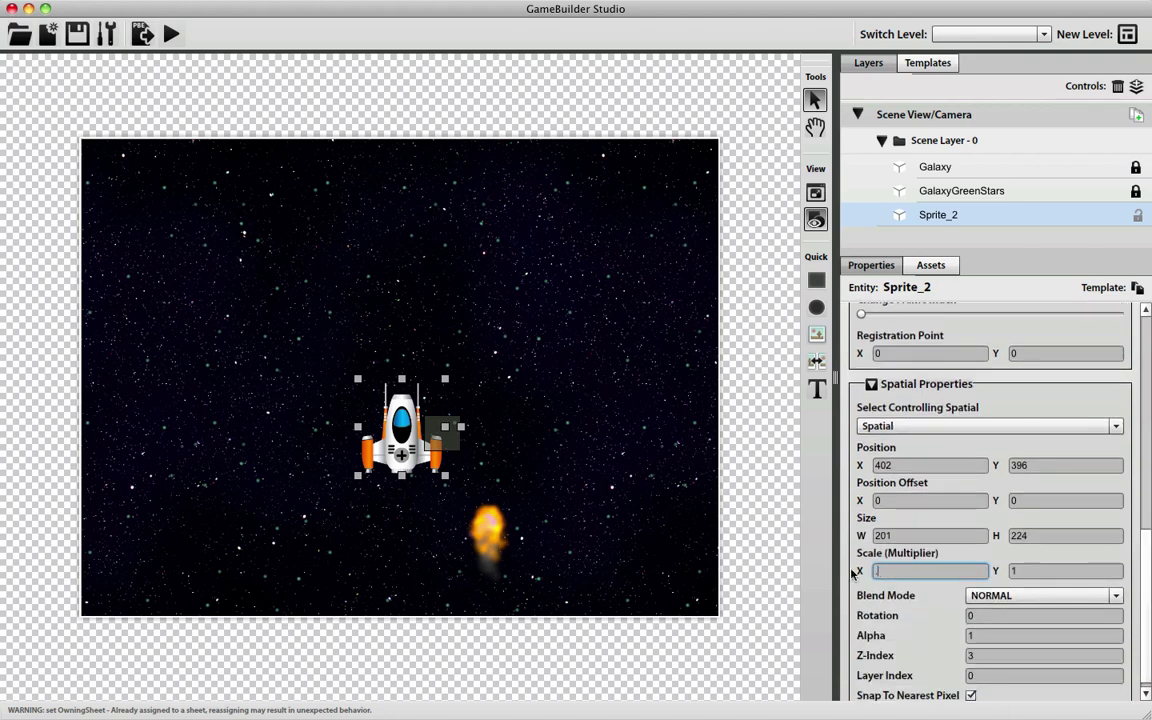
type("0.4")
key("Tab")
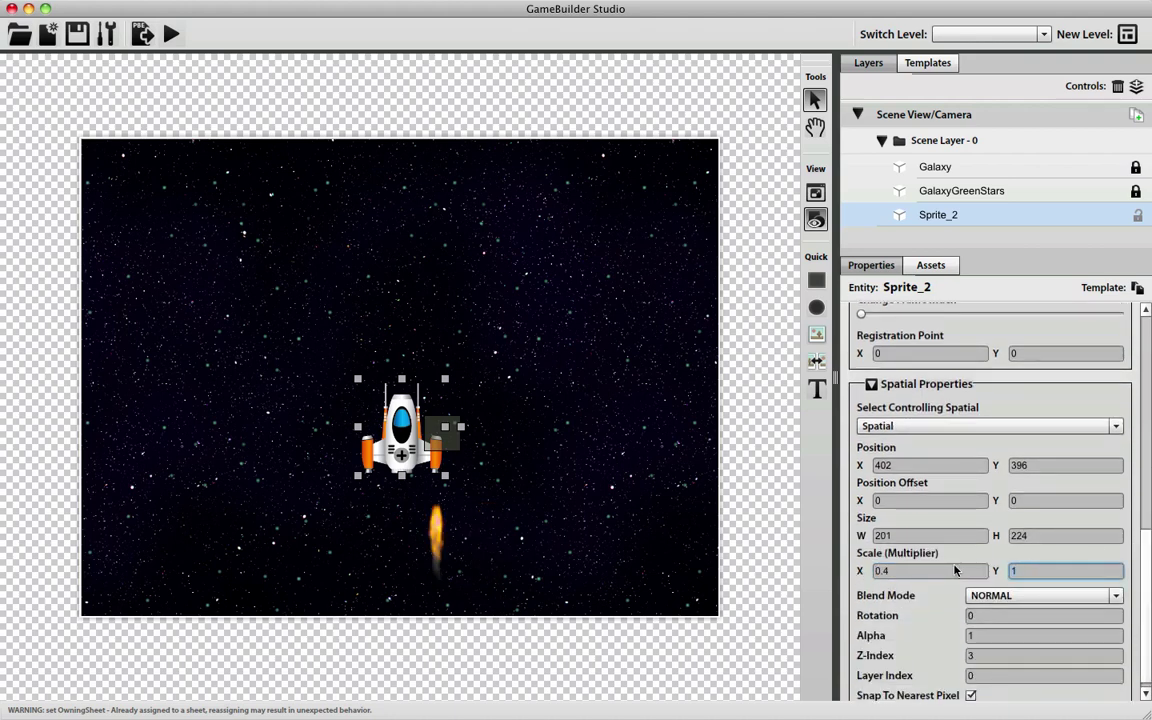
type("0.4")
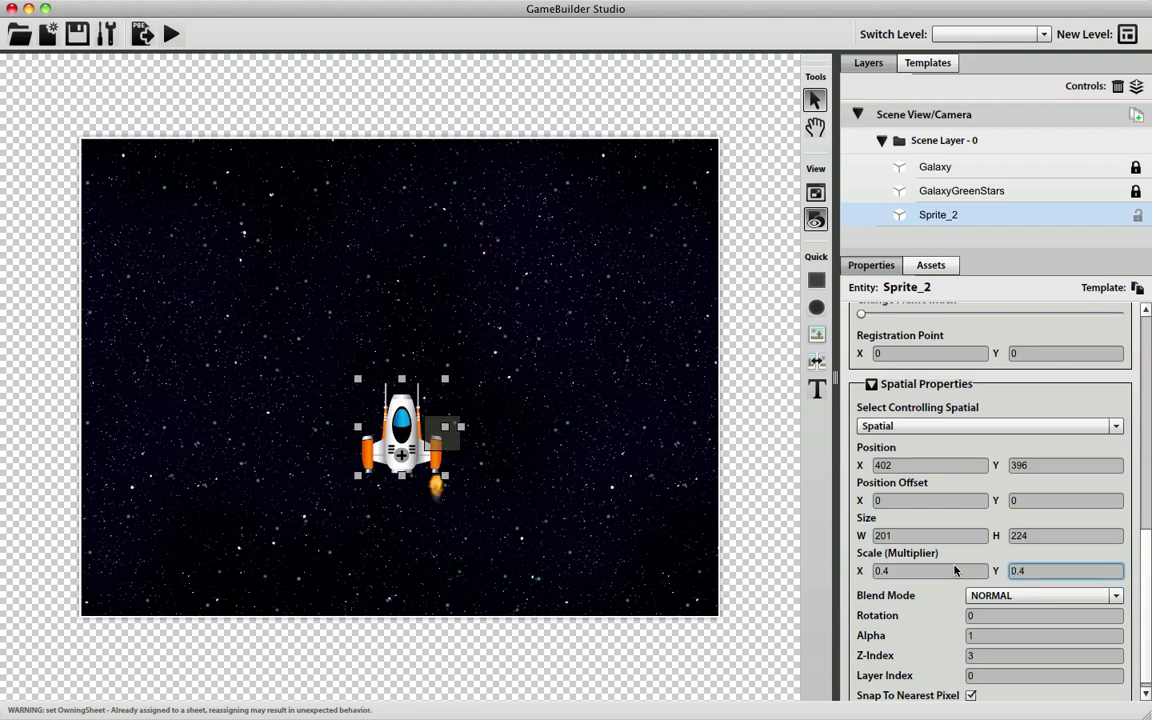
Set the FireBallRenderer's scale multiplier to X 0.5, Y 0.5
left_click(899, 572)
key("BackSpace")
type("5")
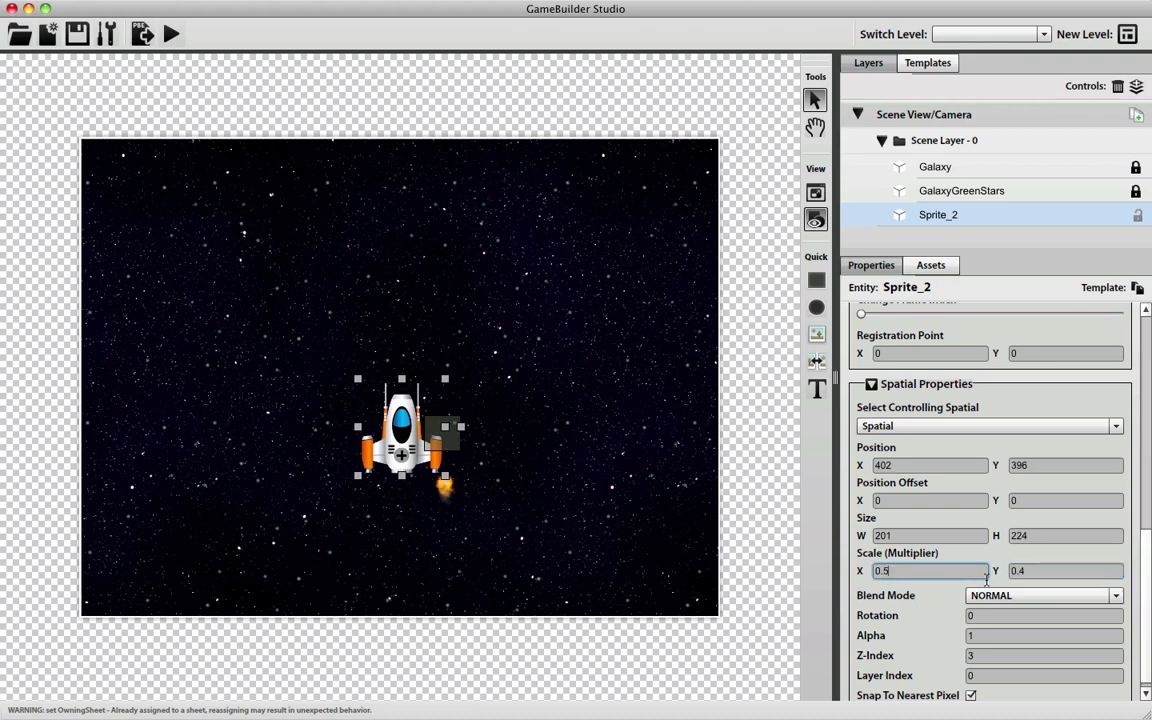
left_click(1024, 572)
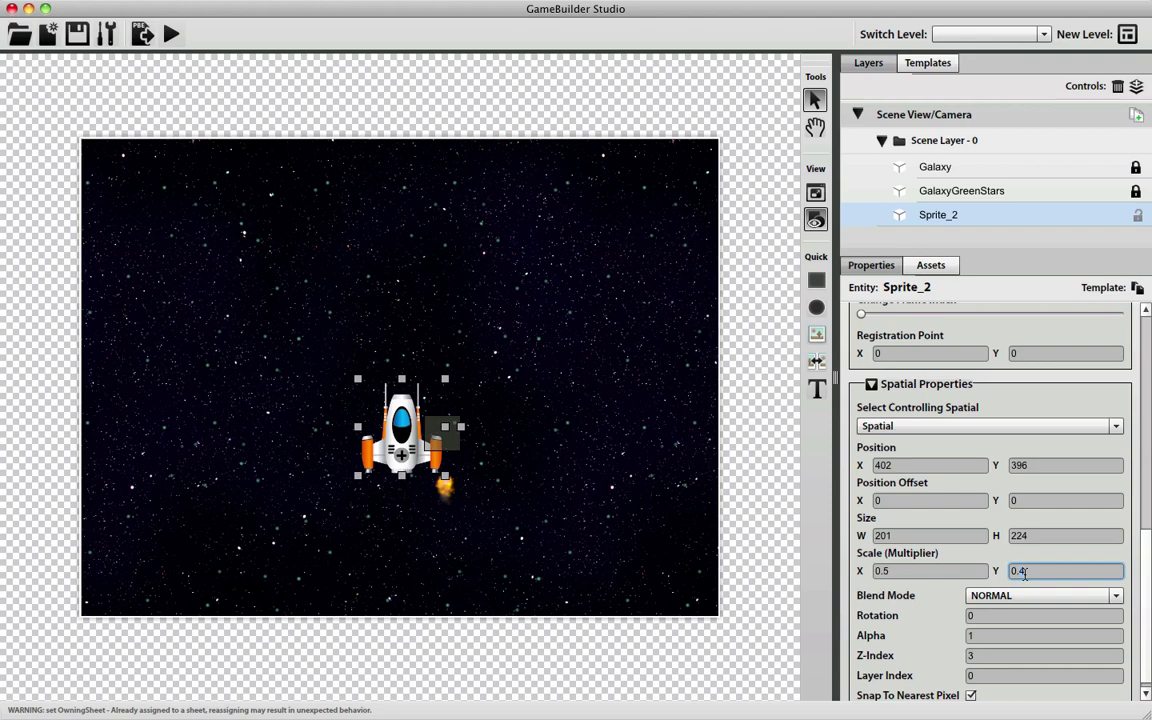
key("BackSpace")
type("5")
Move the gunship to about X 381, Y 447 and set the FireBallRenderer's position offset to X -50, Y -10
left_click_drag(1146, 574, 1140, 520)
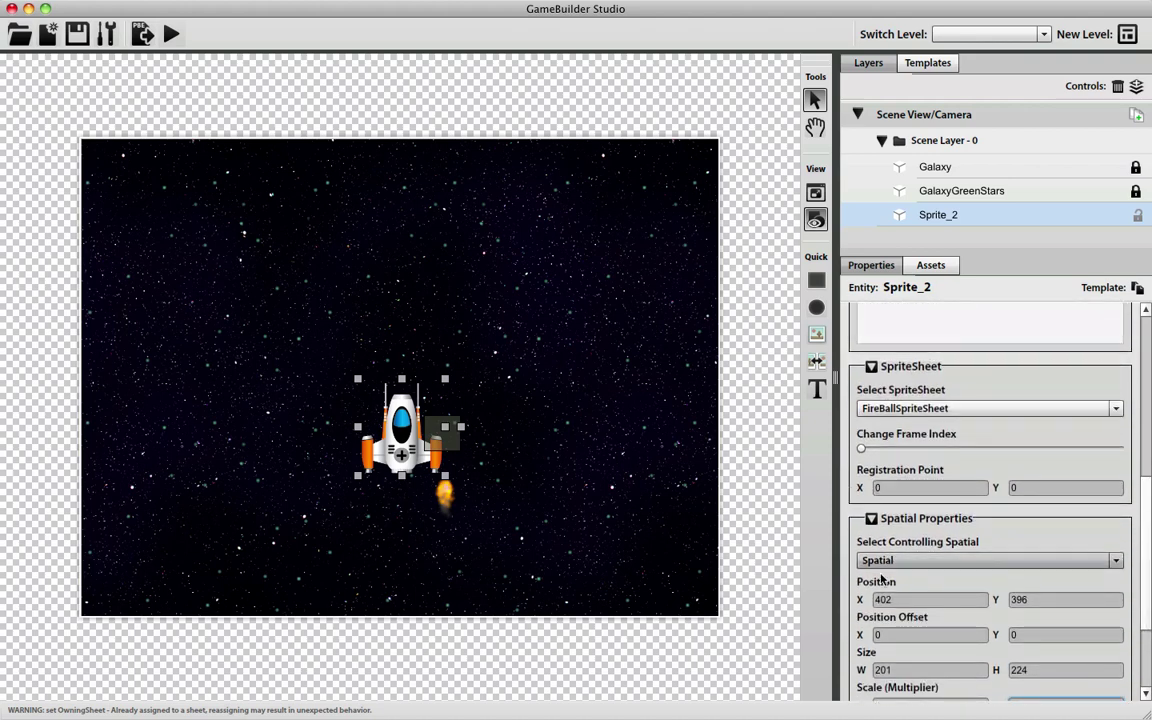
left_click(930, 634)
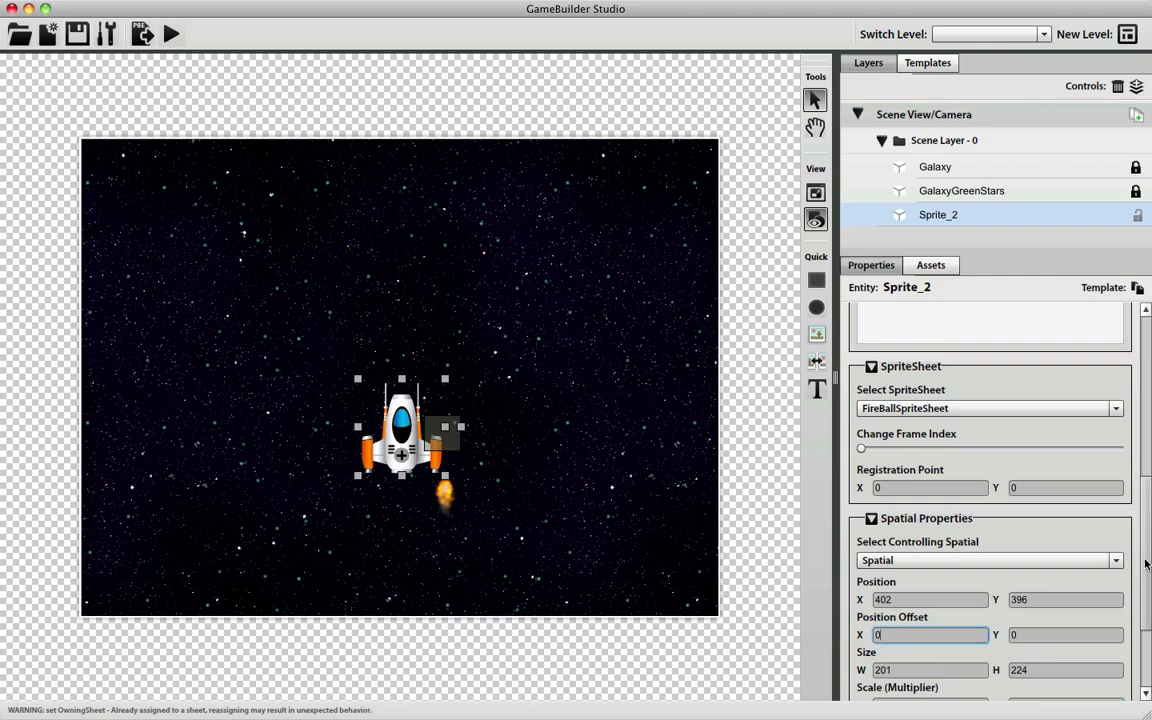
left_click_drag(1144, 566, 1144, 612)
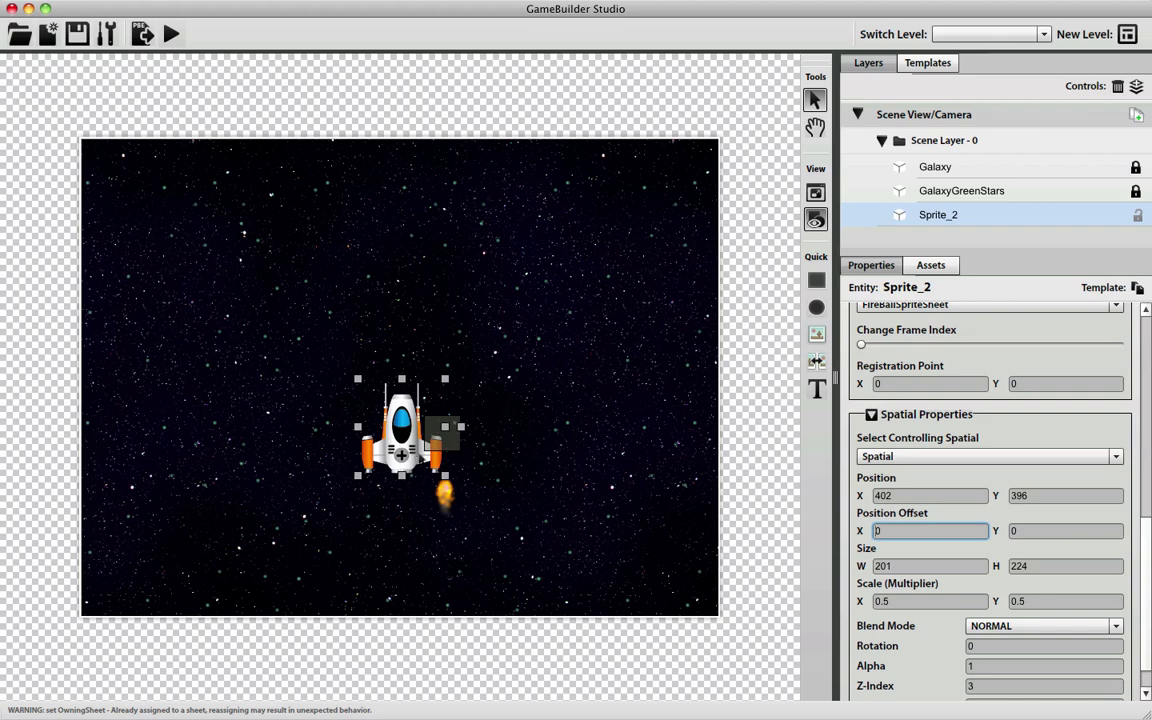
left_click_drag(400, 440, 383, 484)
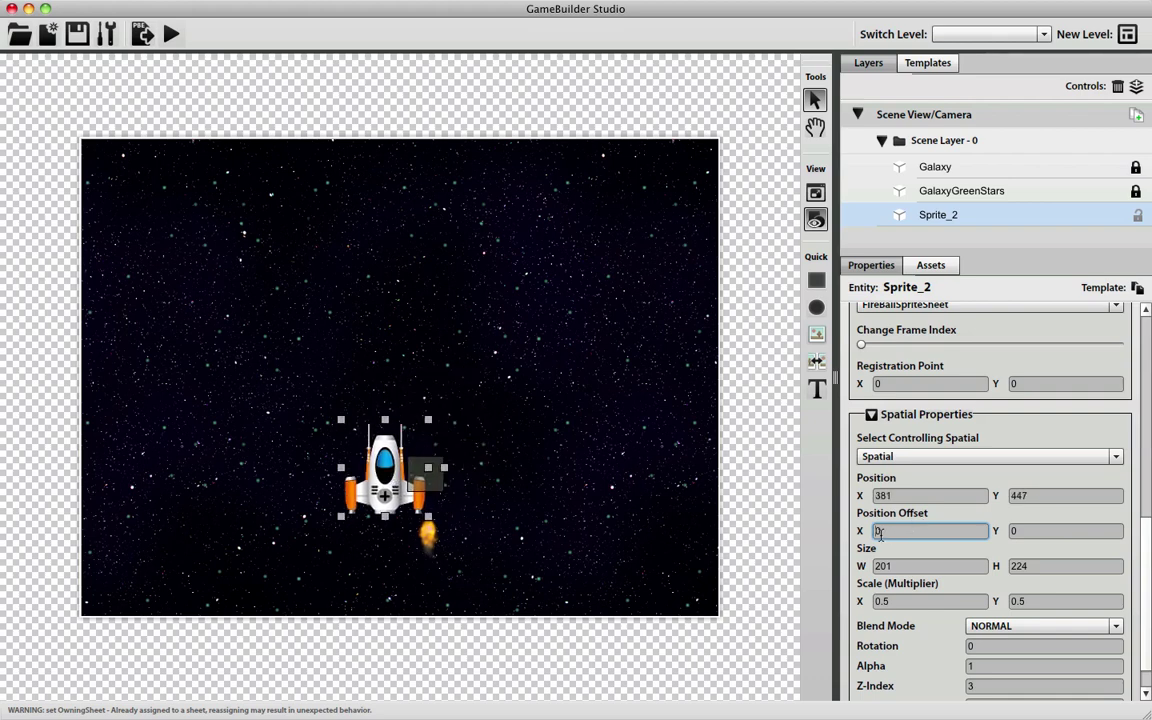
type("90")
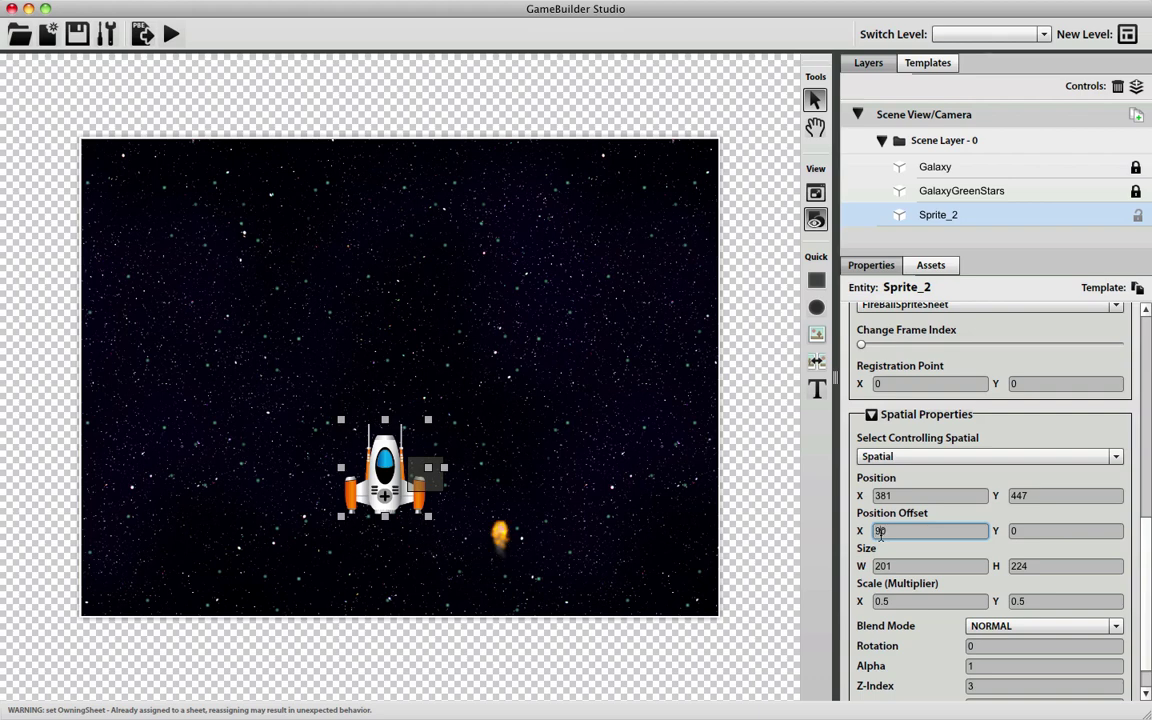
type("-")
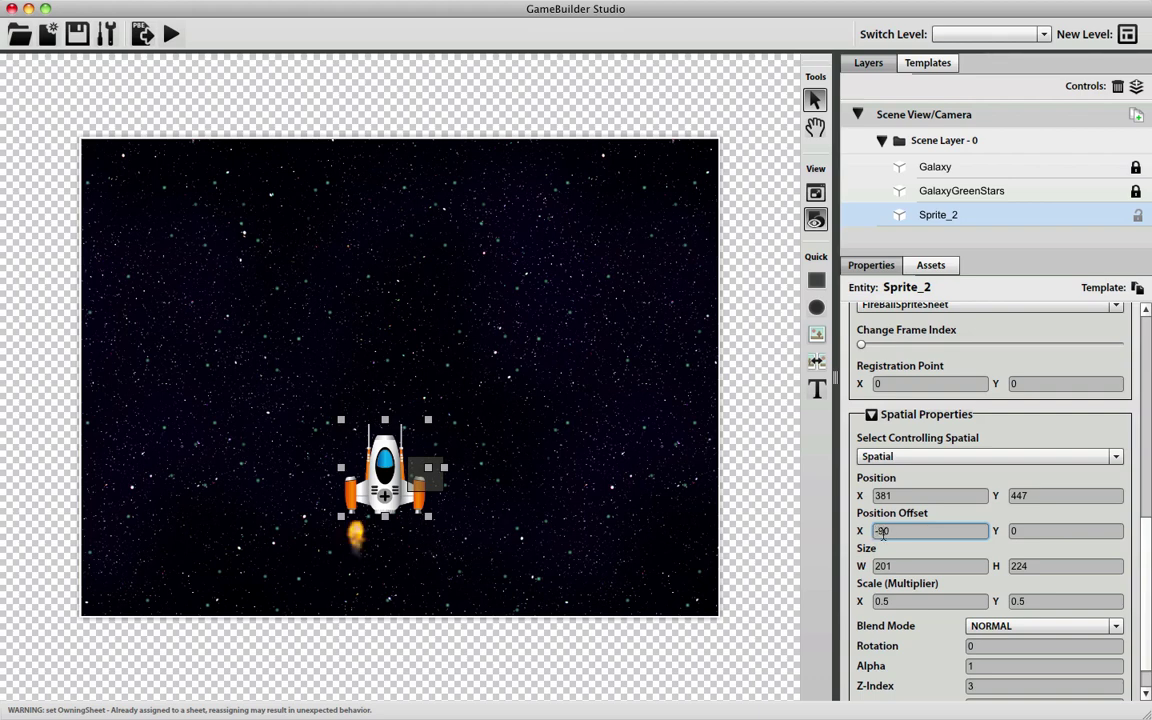
key("Delete")
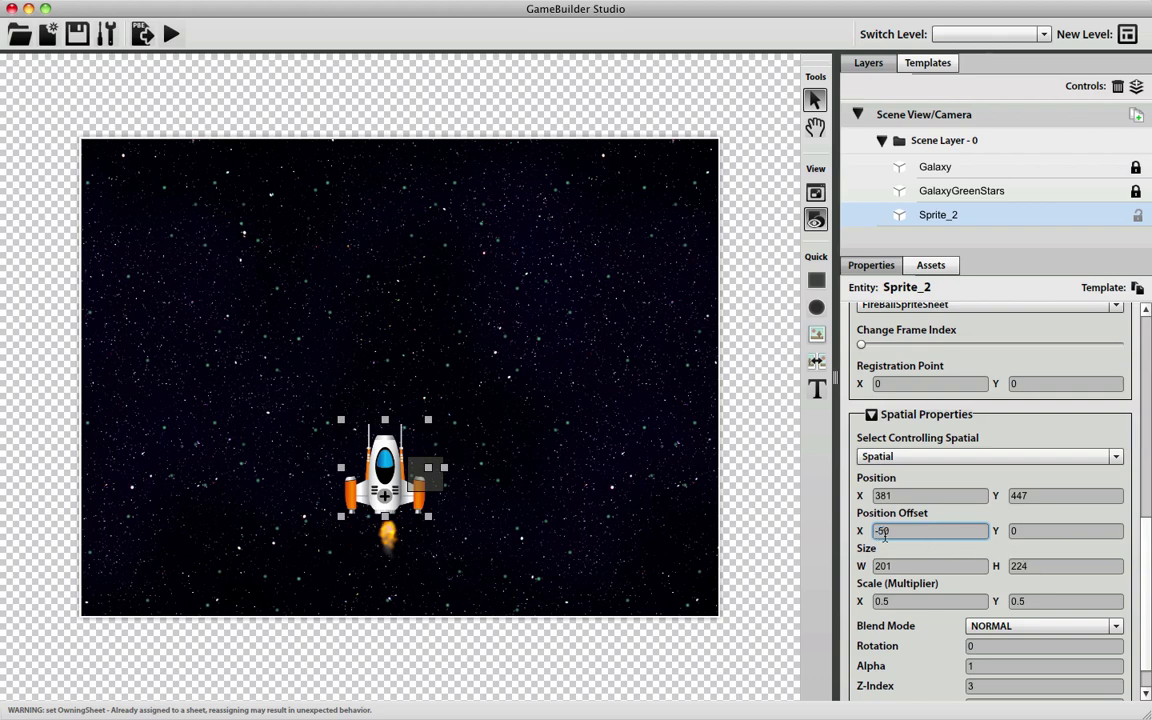
left_click(1025, 532)
type("3")
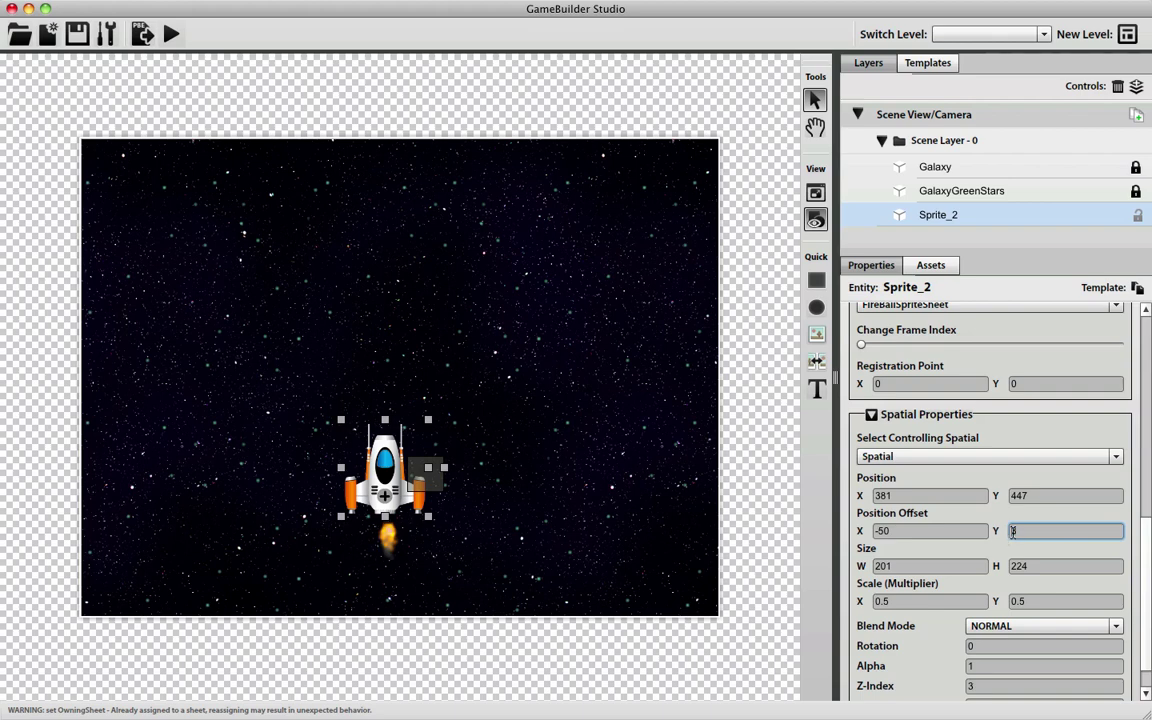
type("0")
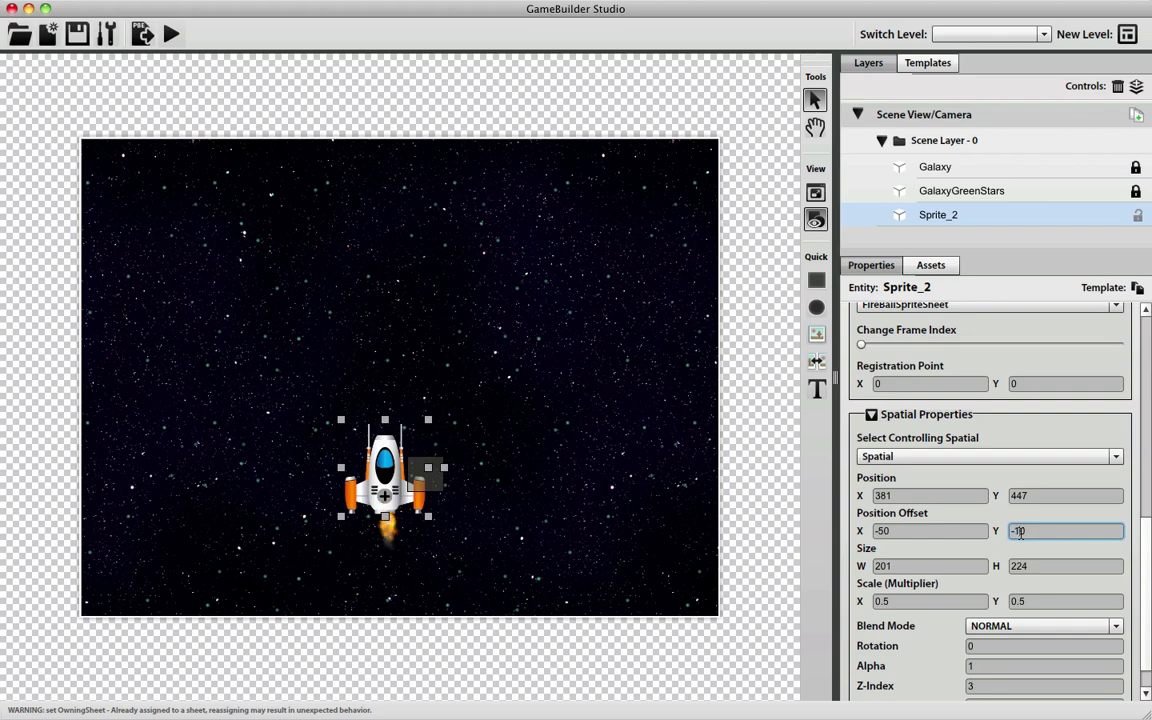
Fine-tune the FireBallRenderer's position offset to X -54, Y -12 to align the flame under the ship's centre
left_click(891, 532)
key("BackSpace")
type("5")
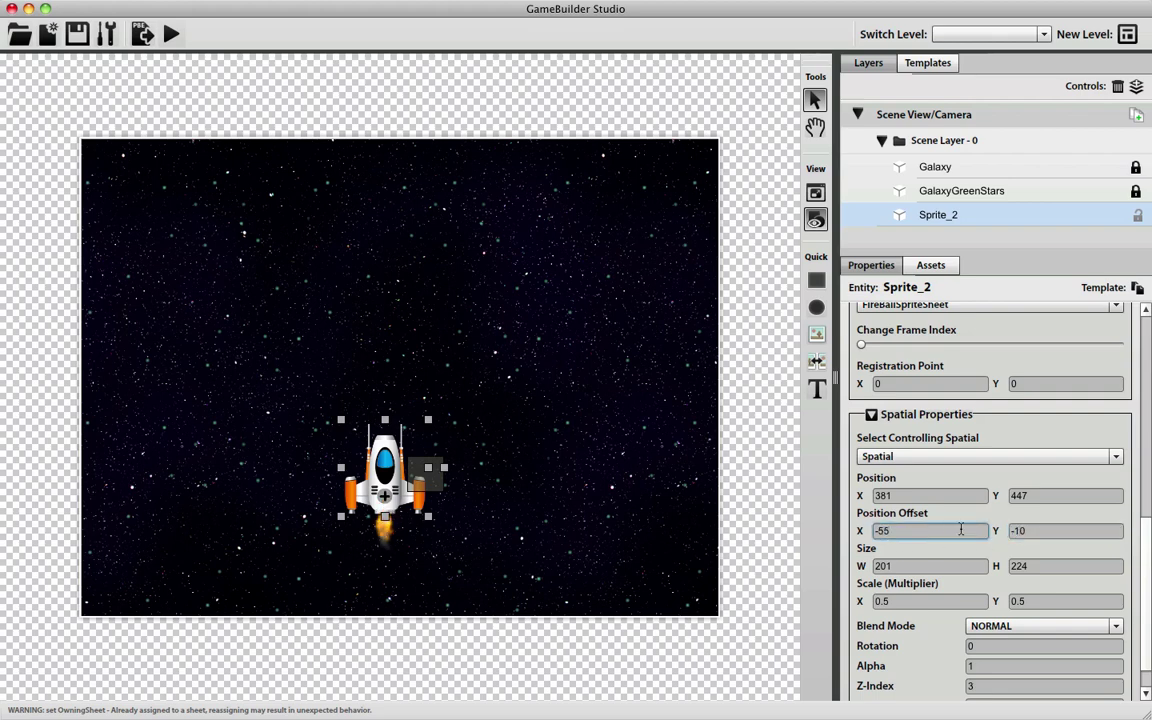
left_click(1023, 537)
key("BackSpace")
type("5")
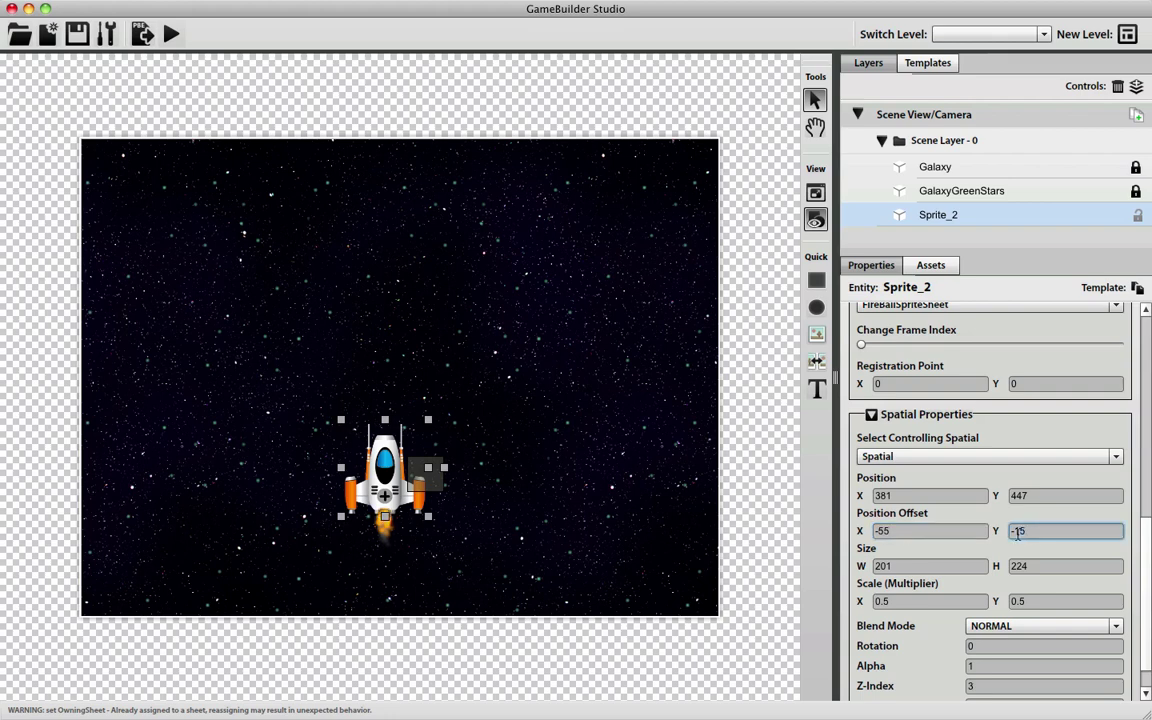
key("BackSpace")
type("2")
left_click(893, 533)
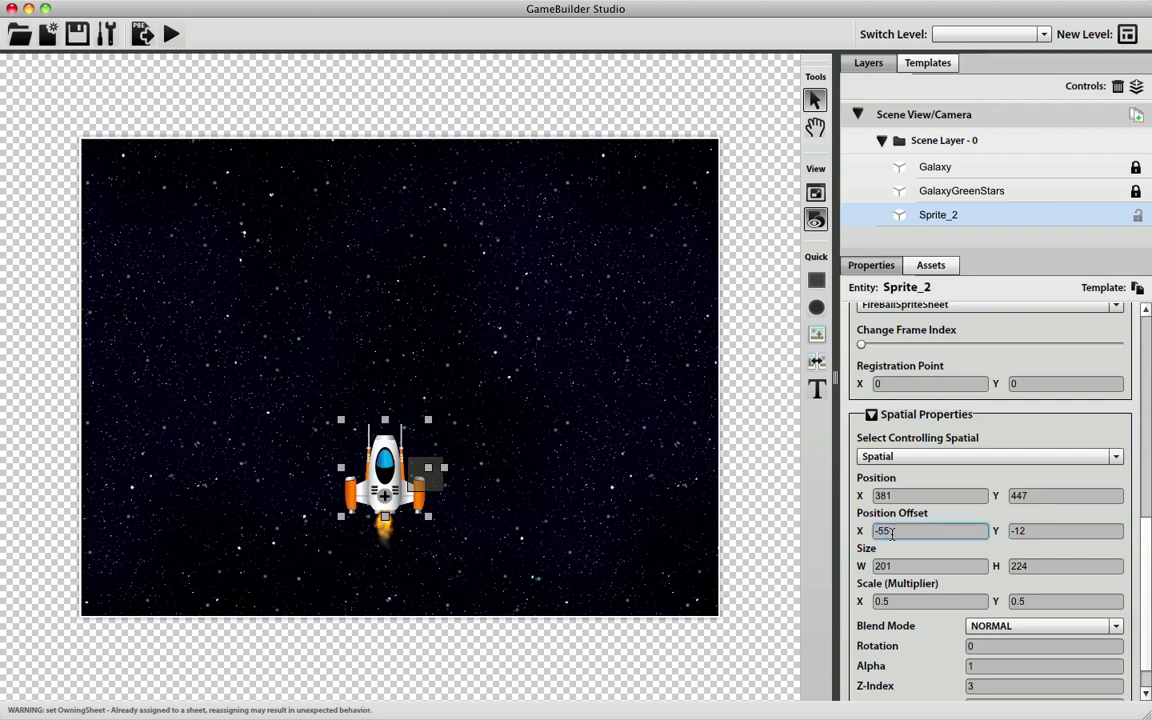
key("BackSpace")
type("4")
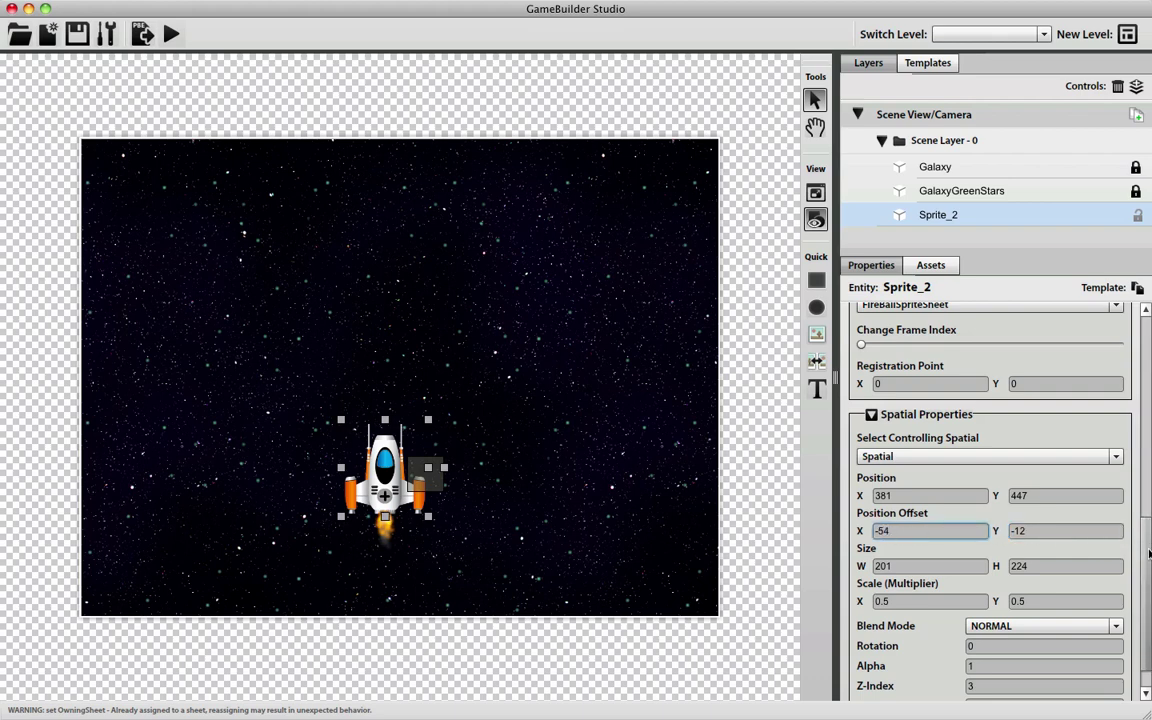
Set the Z-Index of the gunship's Renderer component to 4 and move the ship to about X 385, Y 466
scroll(1138, 535, "down", 1)
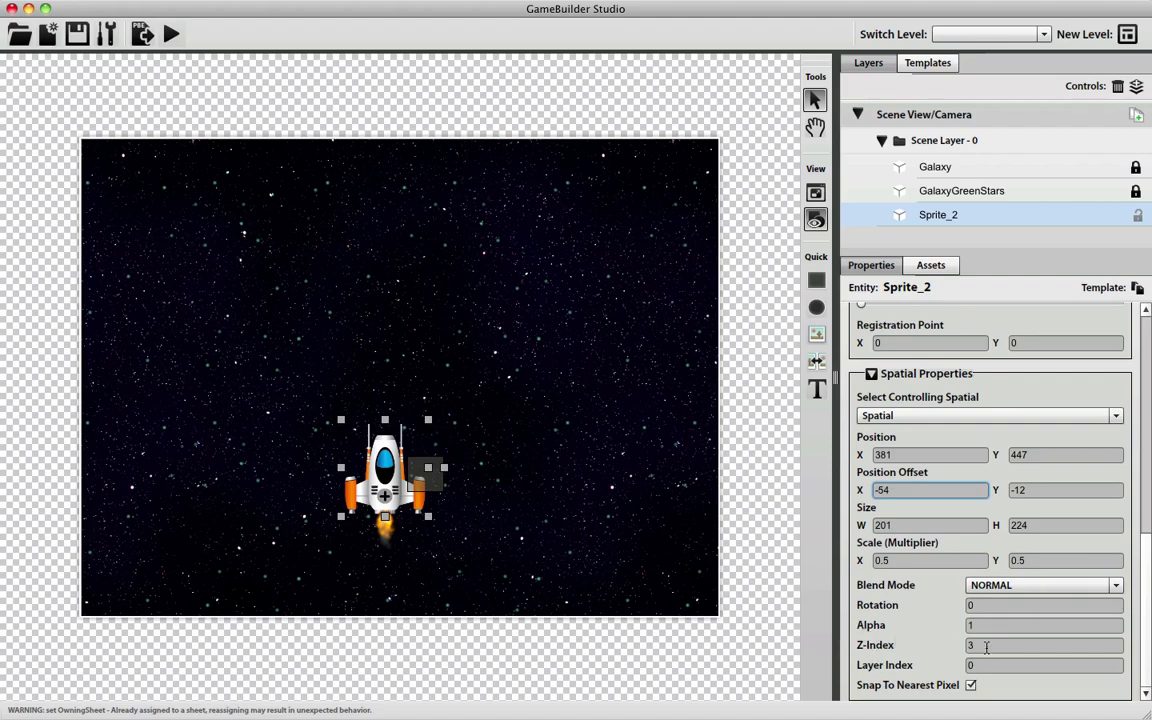
scroll(1138, 494, "up", 6)
scroll(1138, 494, "up", 6)
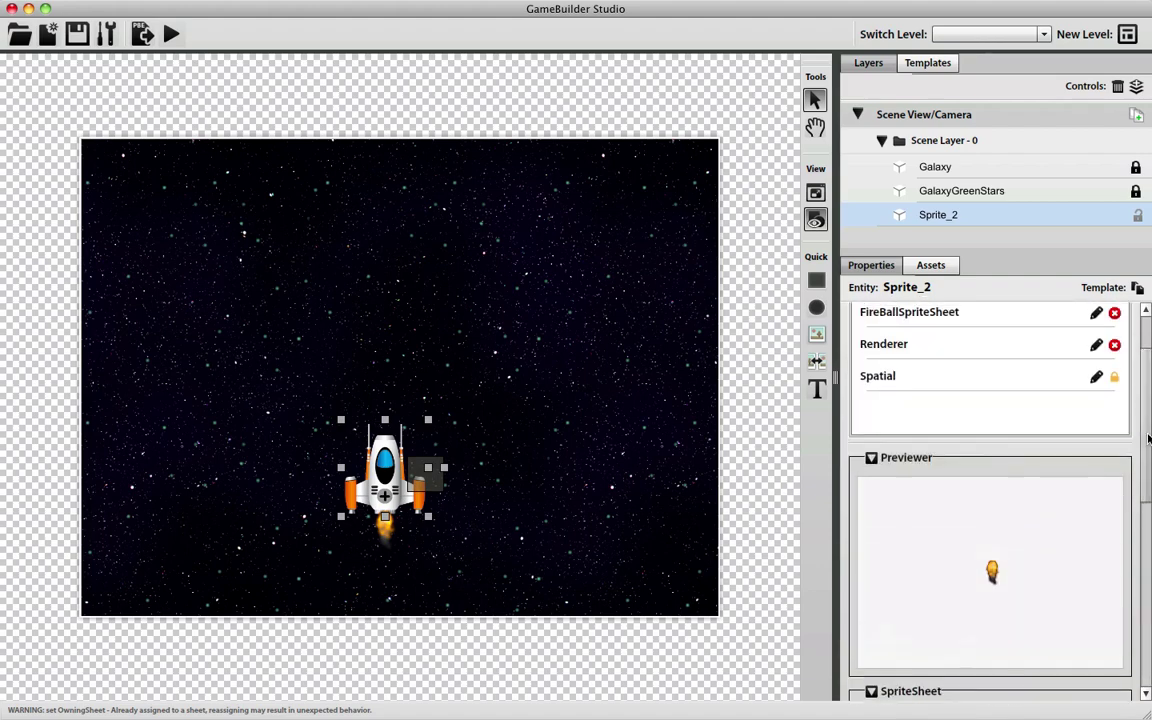
left_click(1085, 344)
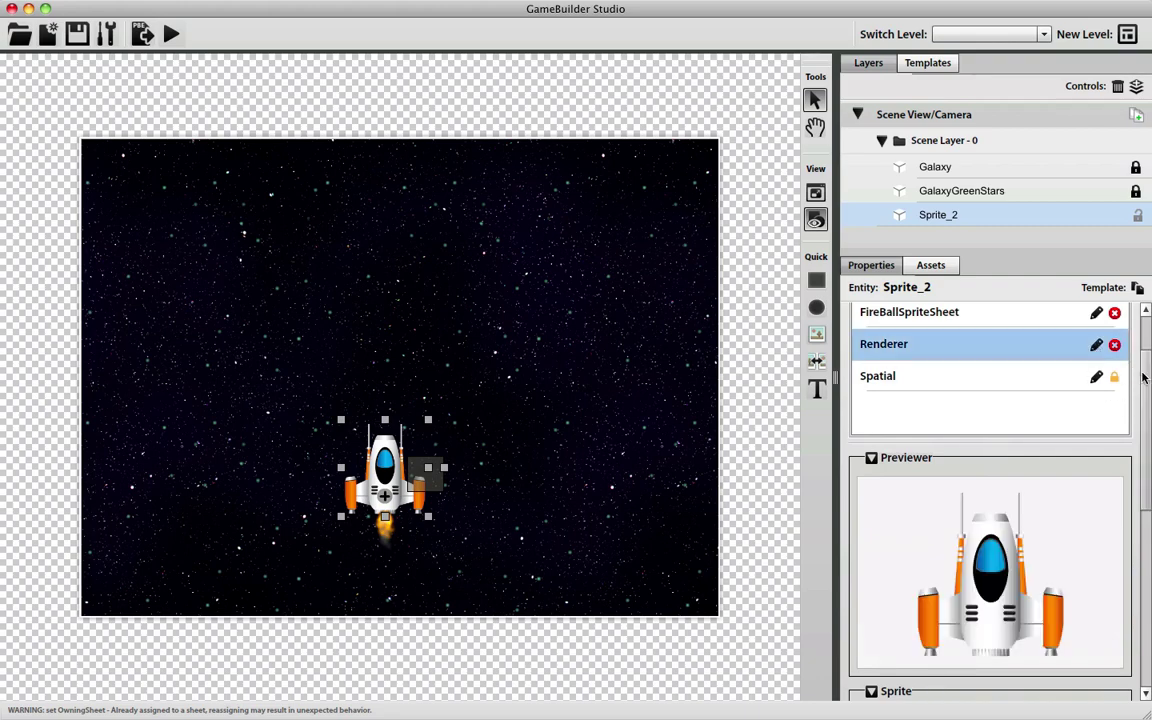
left_click_drag(1145, 372, 1143, 560)
left_click_drag(980, 646, 936, 650)
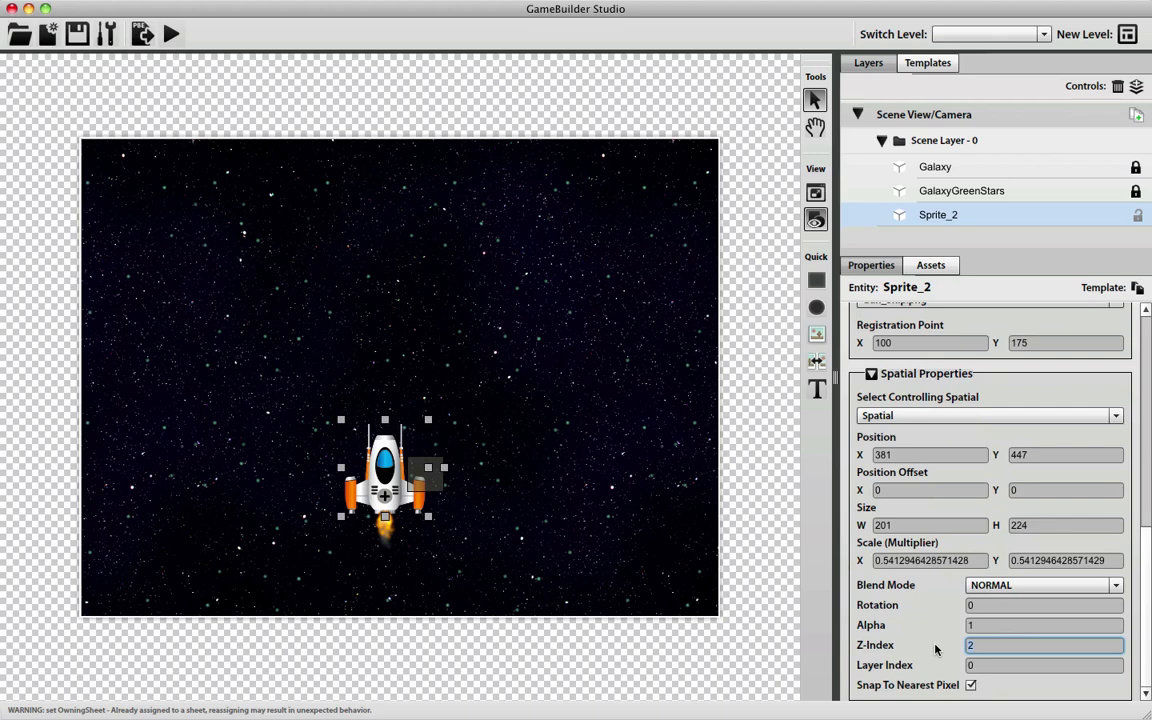
type("4")
mouse_move(384, 480)
left_mouse_down()
mouse_move(412, 472)
mouse_move(387, 495)
left_mouse_up()
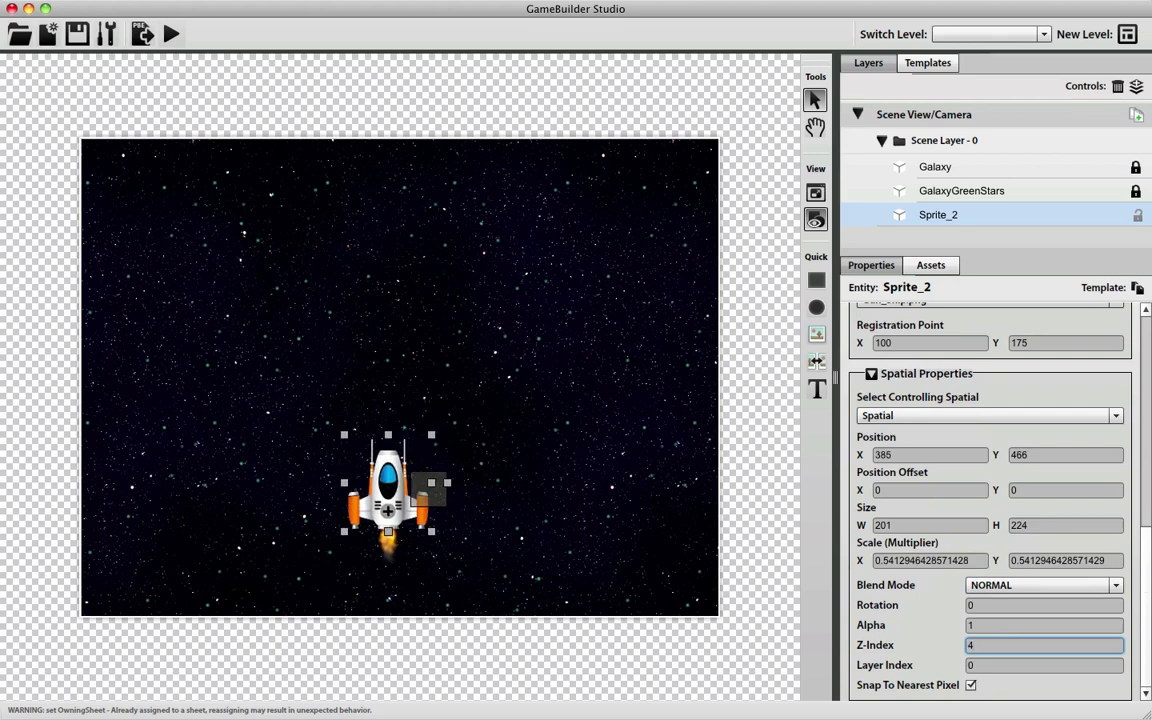
Add a Rule Component named Logic_MoveLeft to the gunship entity
left_click_drag(1145, 545, 1142, 452)
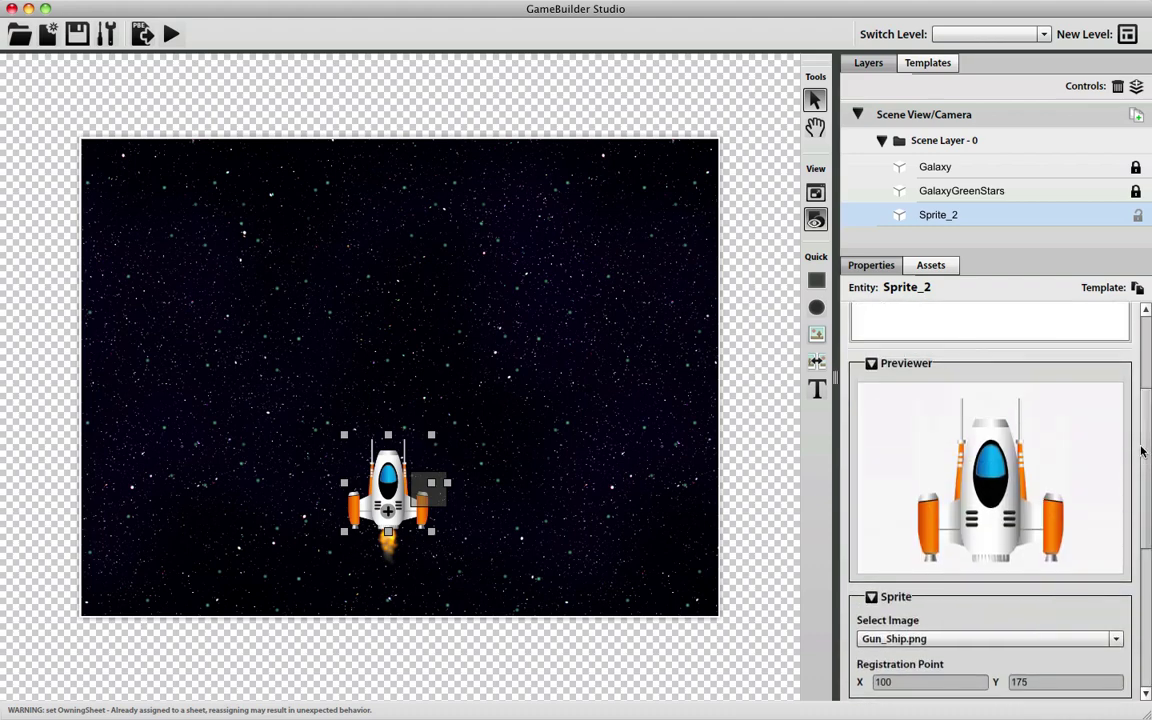
scroll(1142, 452, "up", 5)
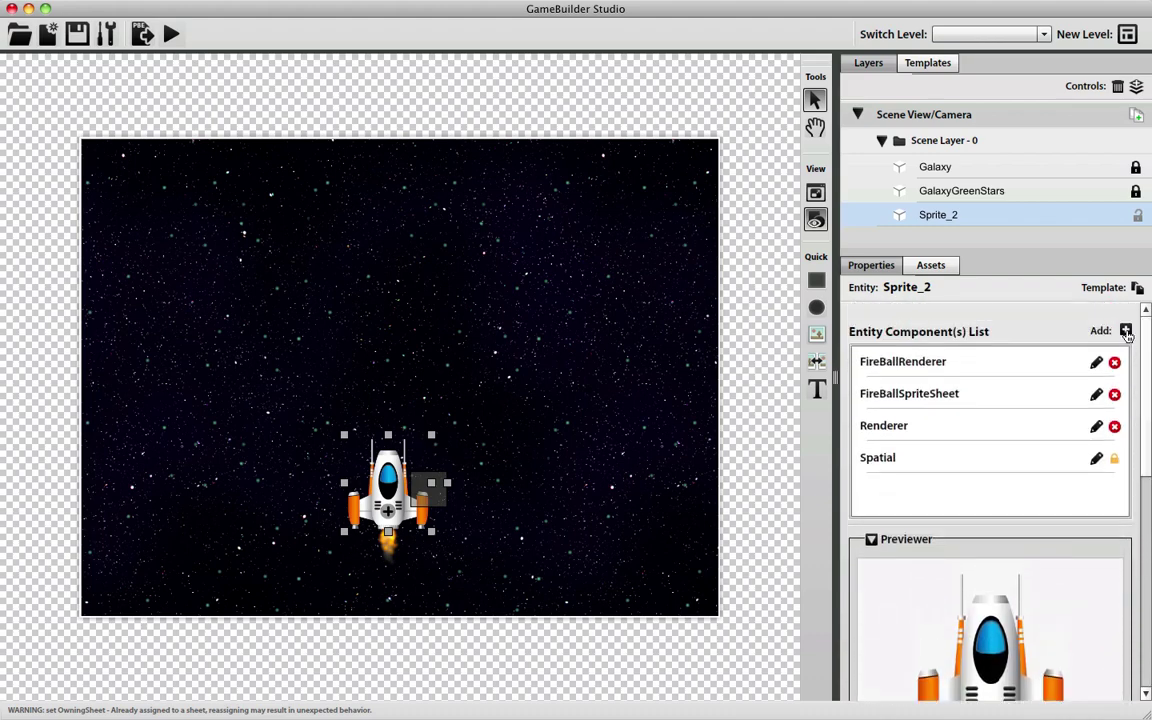
left_click(1125, 331)
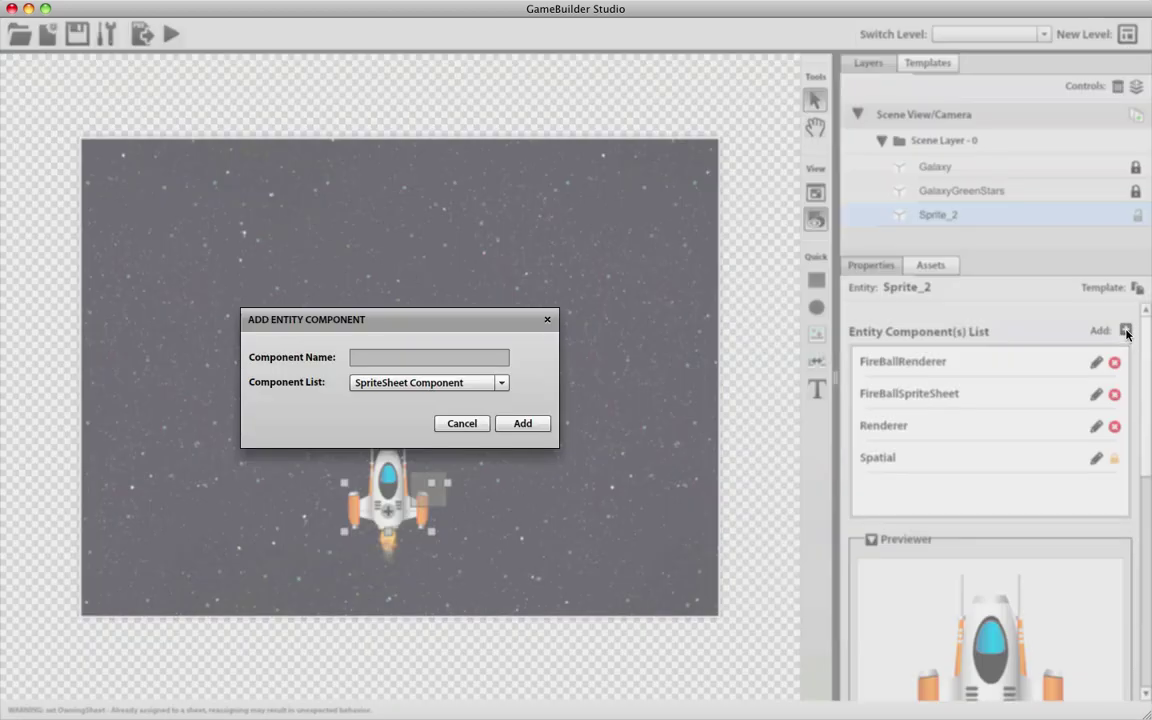
left_click(460, 360)
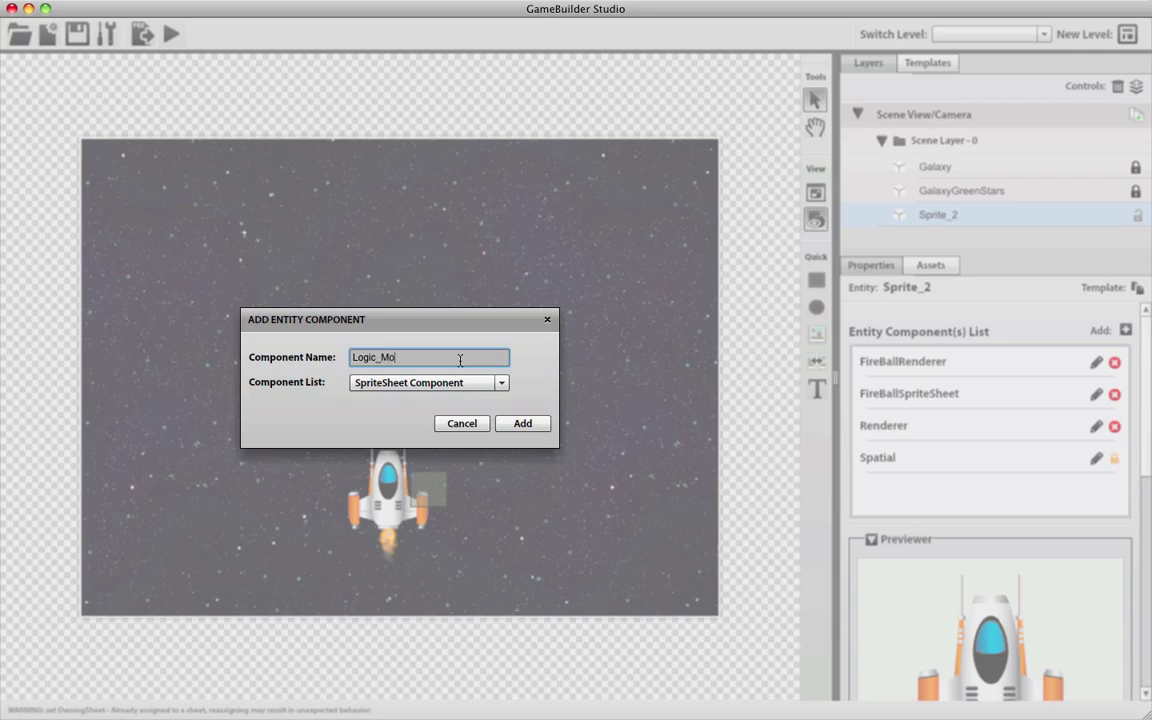
type("Logic_MoveLeft")
left_click(430, 382)
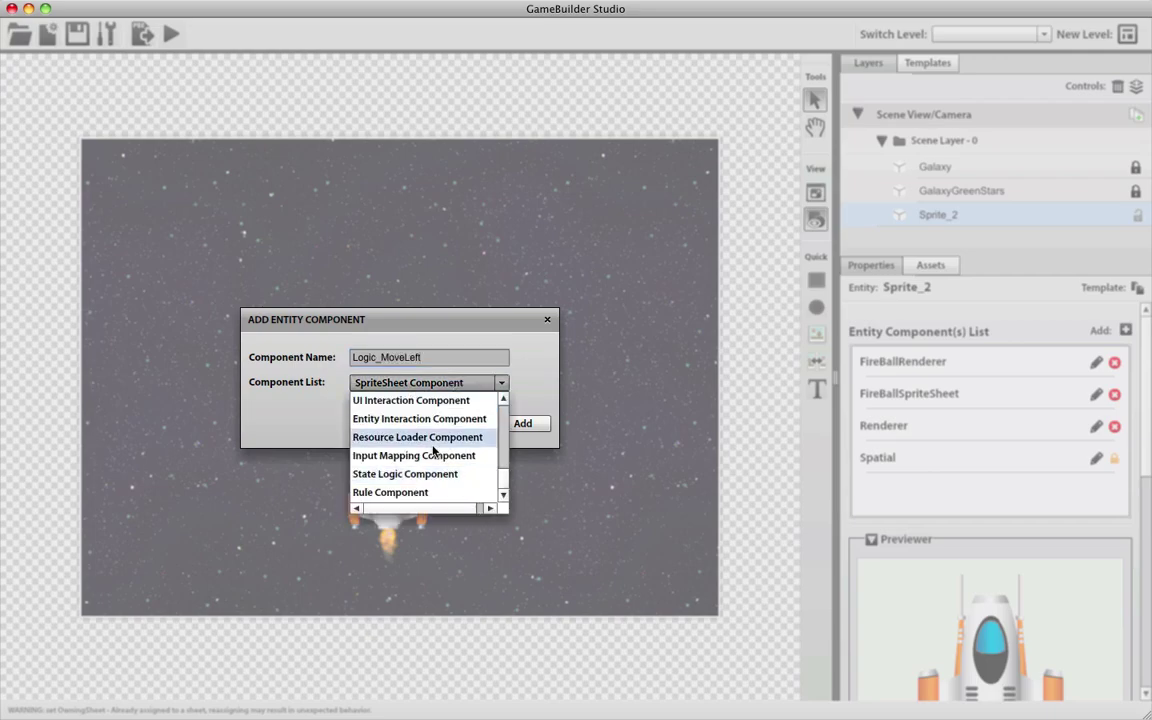
left_click(414, 491)
left_click(538, 426)
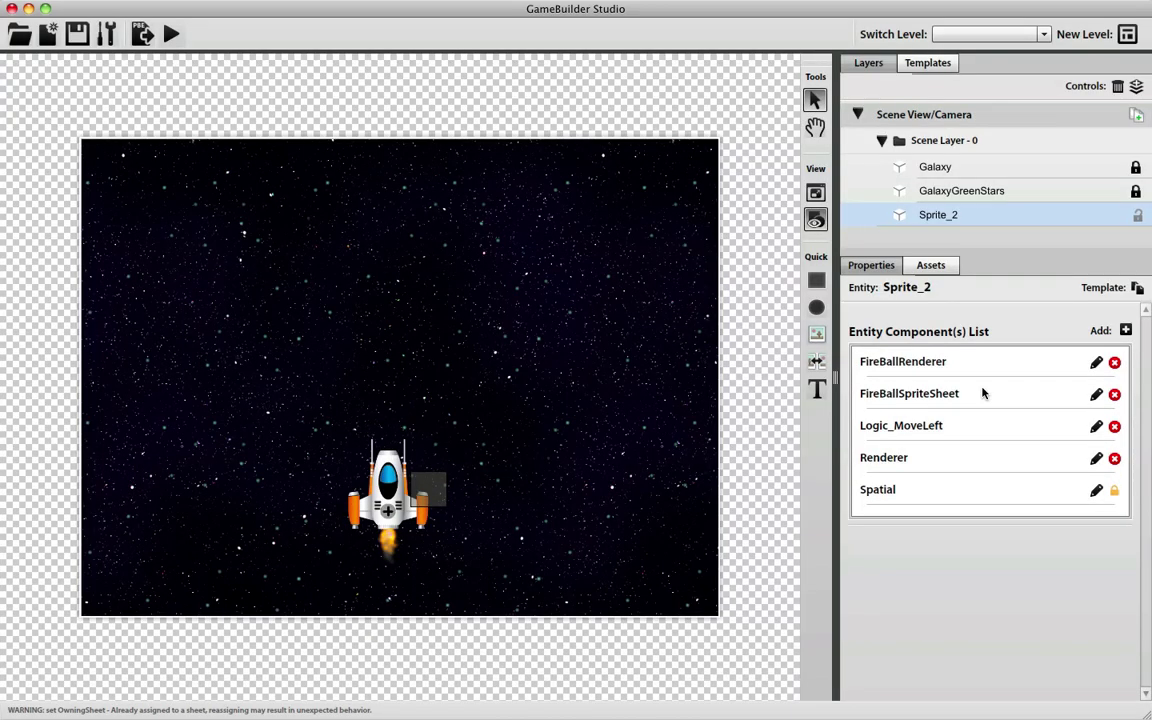
Edit Logic_MoveLeft and add a Keyboard Input condition for when LEFT is Down
left_click(1094, 430)
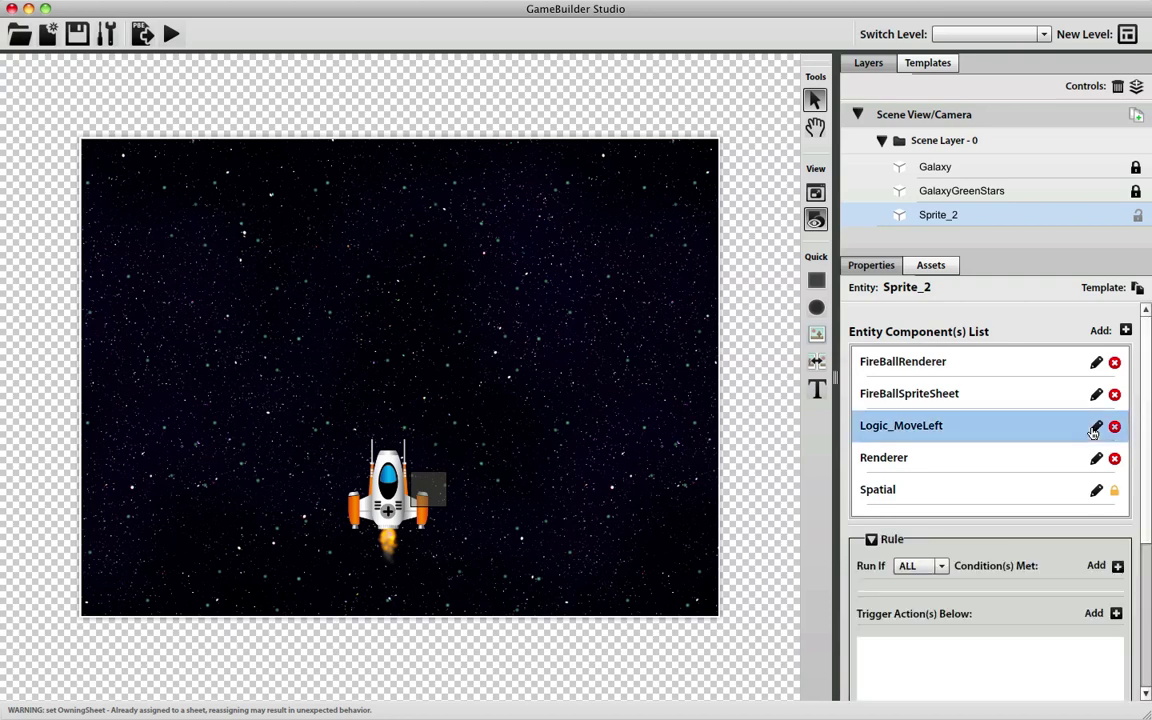
scroll(1139, 460, "down", 3)
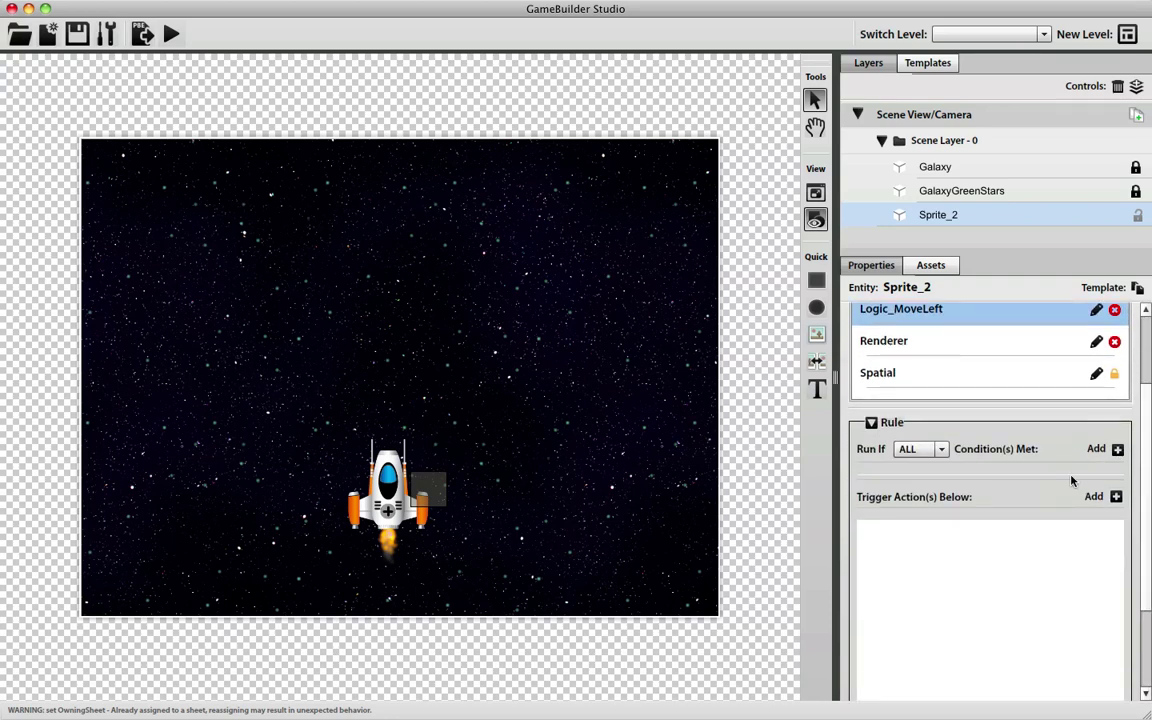
left_click(1117, 450)
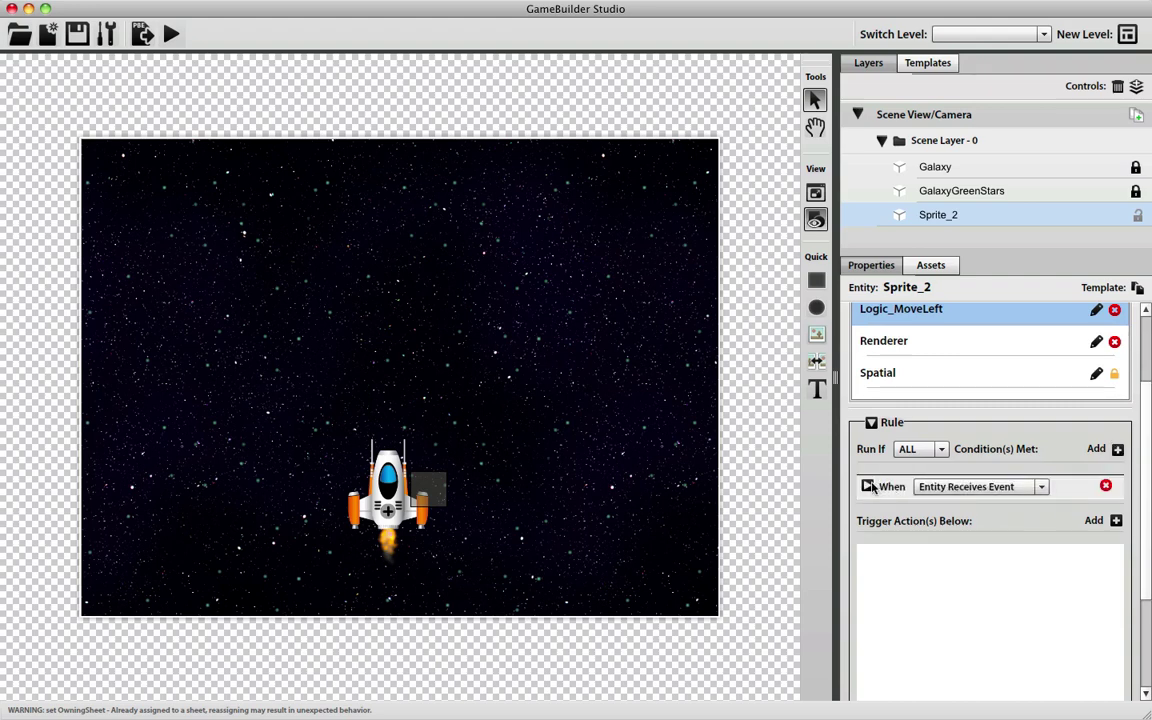
left_click(977, 487)
left_click(962, 540)
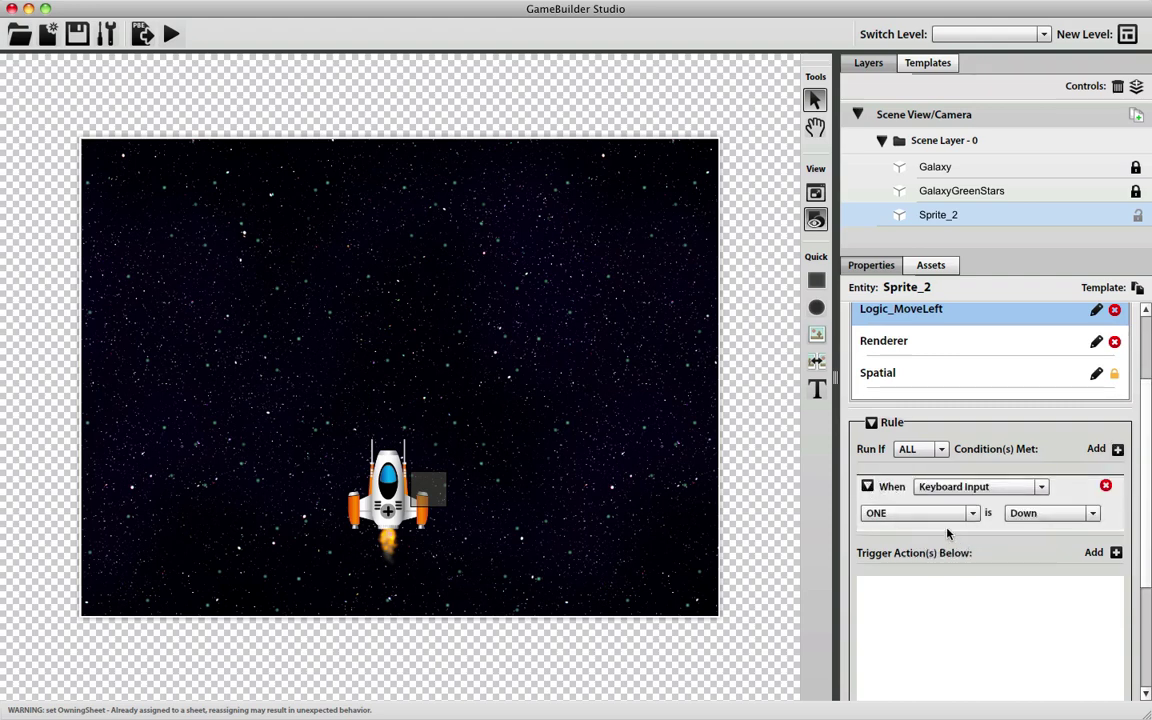
left_click(944, 516)
key("l")
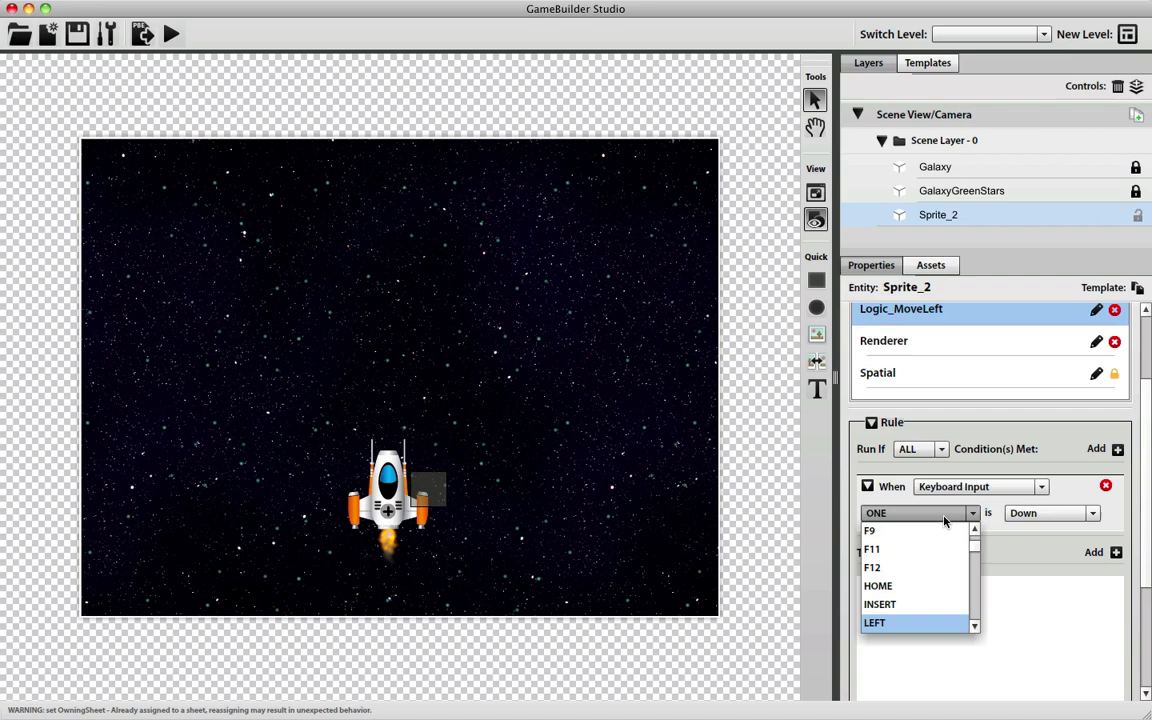
left_click(918, 622)
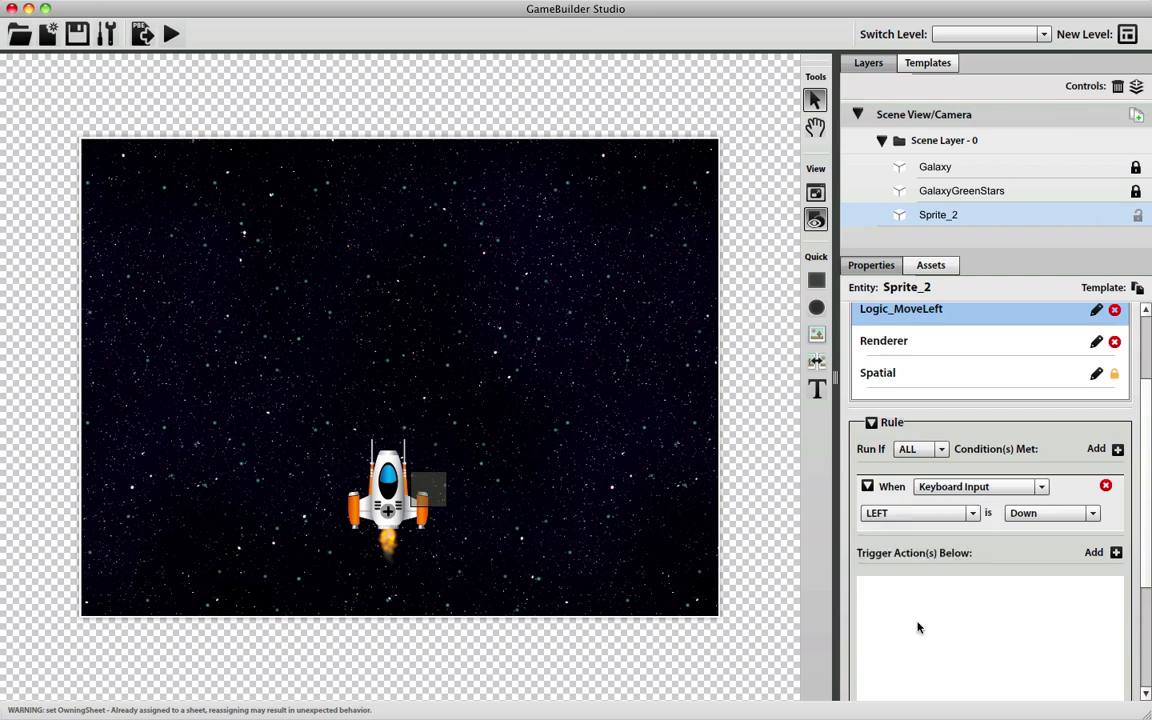
Add a Move trigger action to the Logic_MoveLeft rule and open its settings
left_click(1116, 552)
left_click(1024, 592)
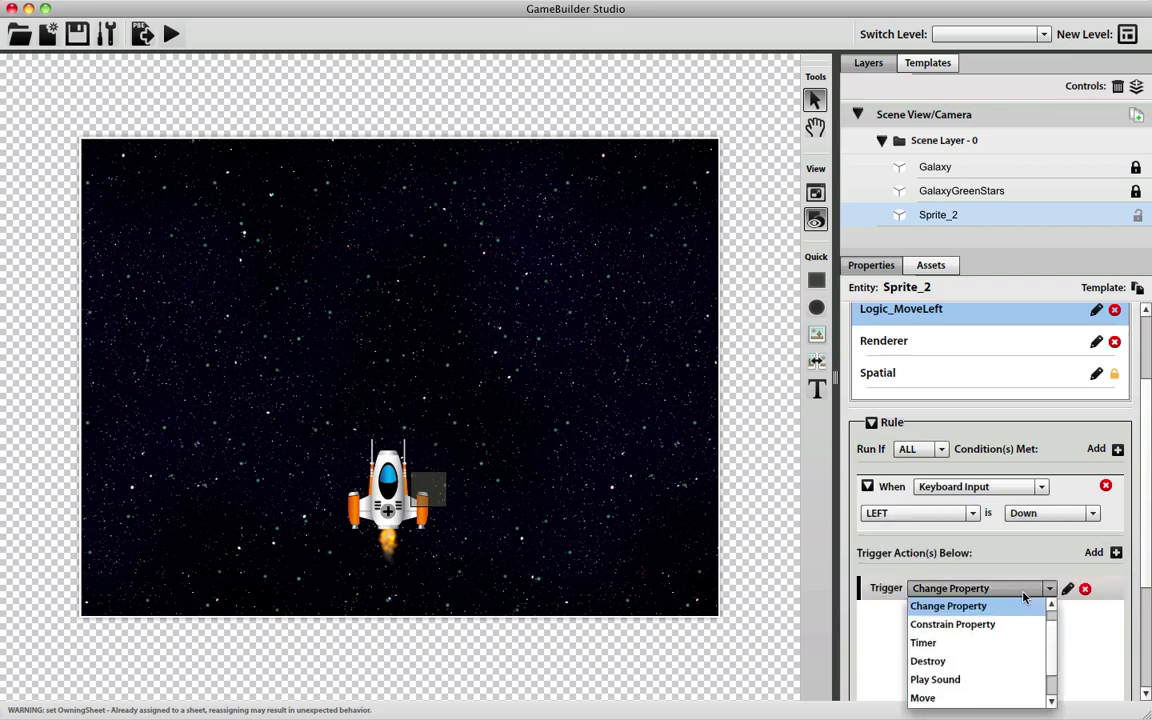
scroll(988, 655, "down", 2)
left_click(973, 667)
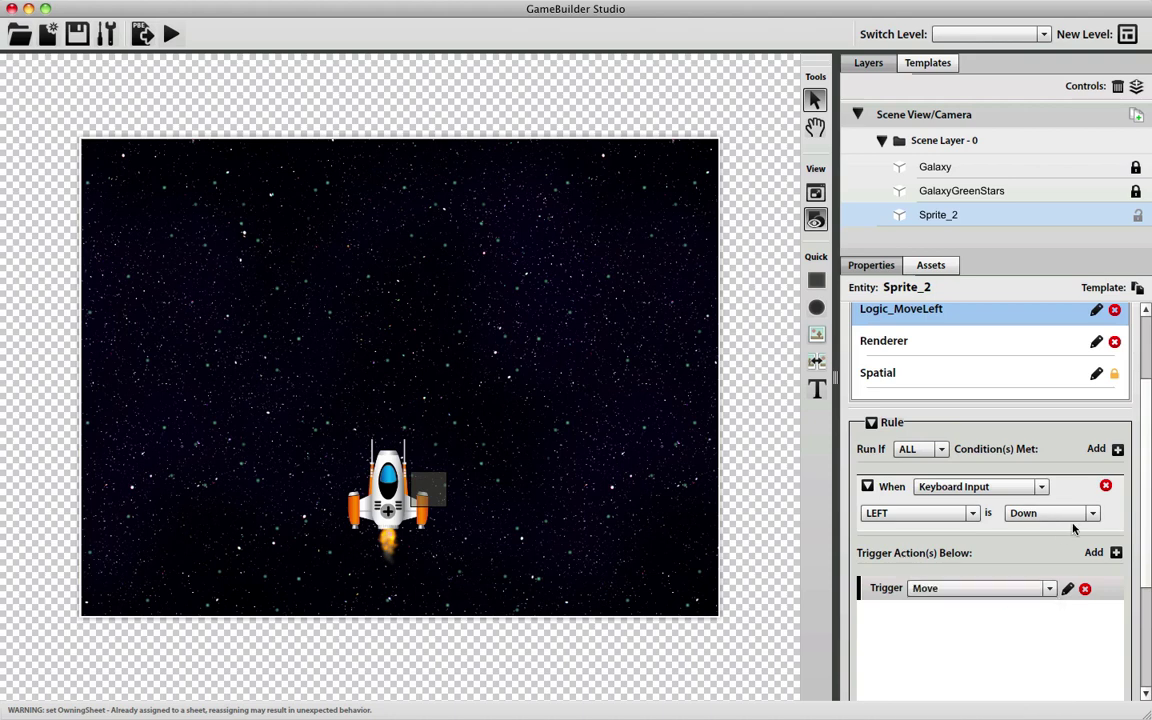
left_click(1067, 588)
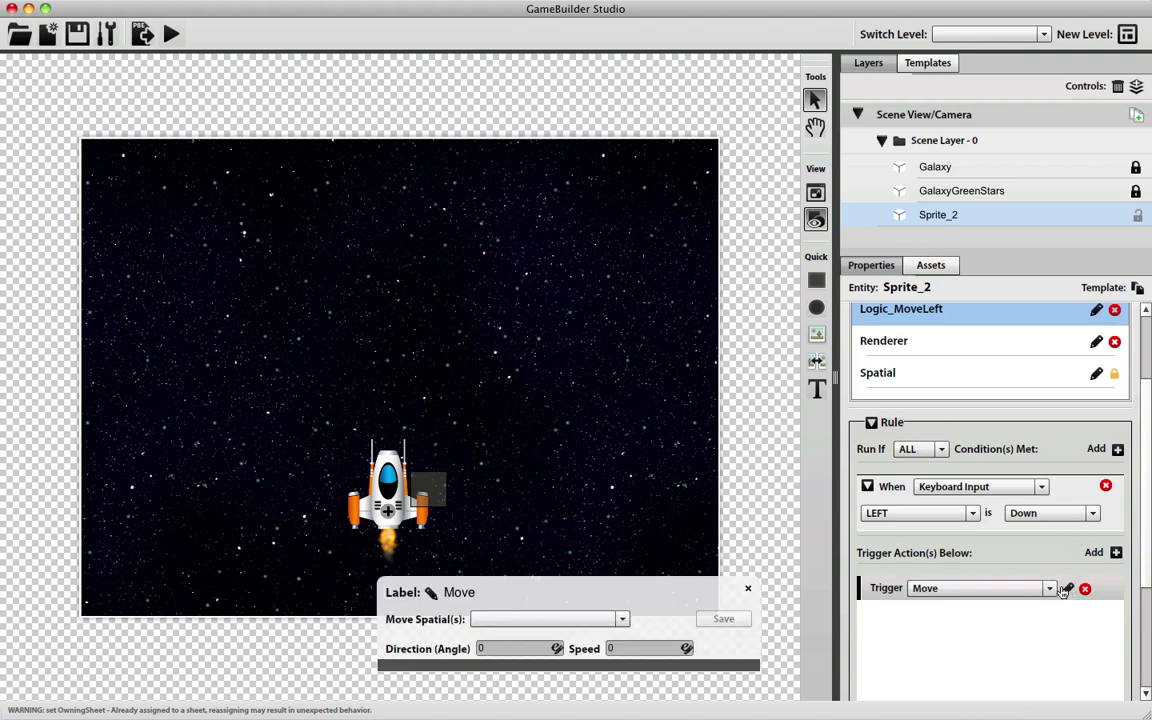
Configure the move action labelled MoveLeft for All spatials with direction angle 180 and speed 300, and save it
left_click(491, 621)
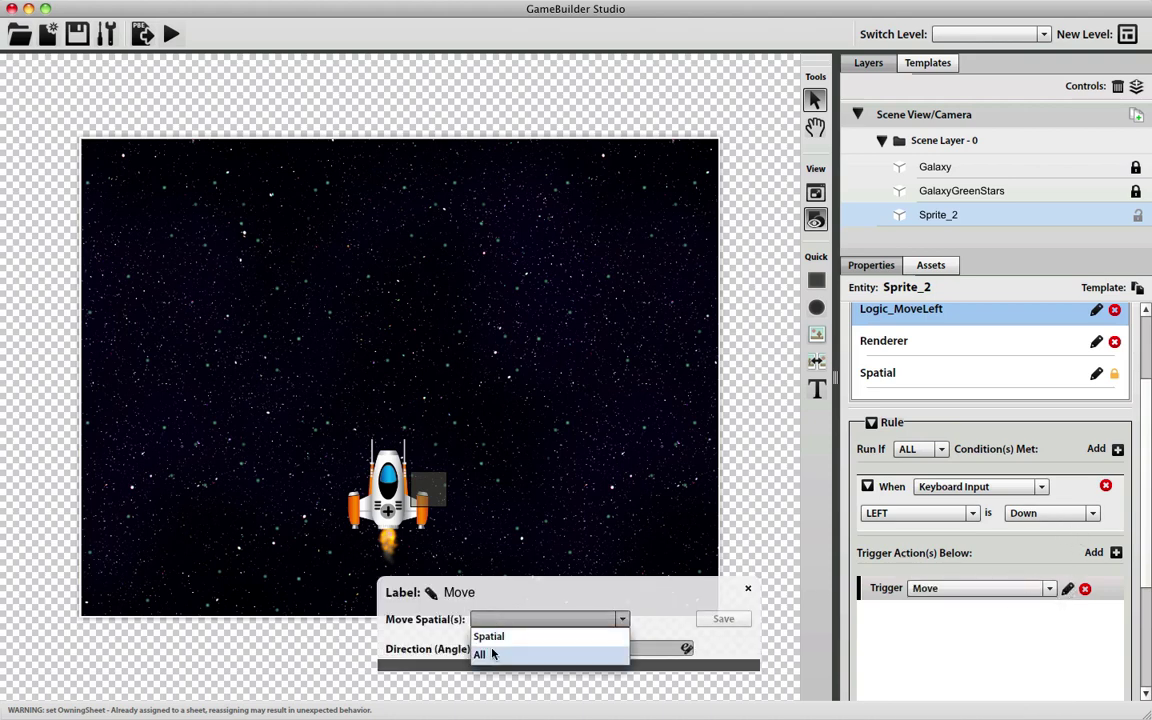
left_click(490, 654)
double_click(476, 594)
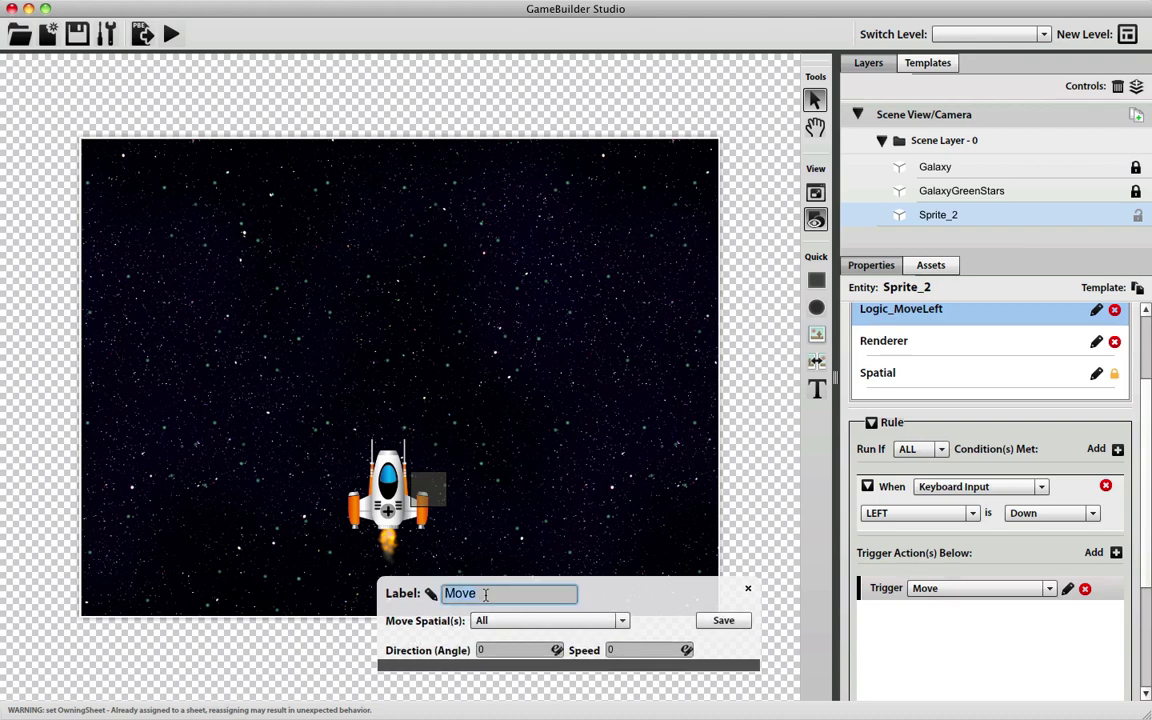
type("Left")
key("Return")
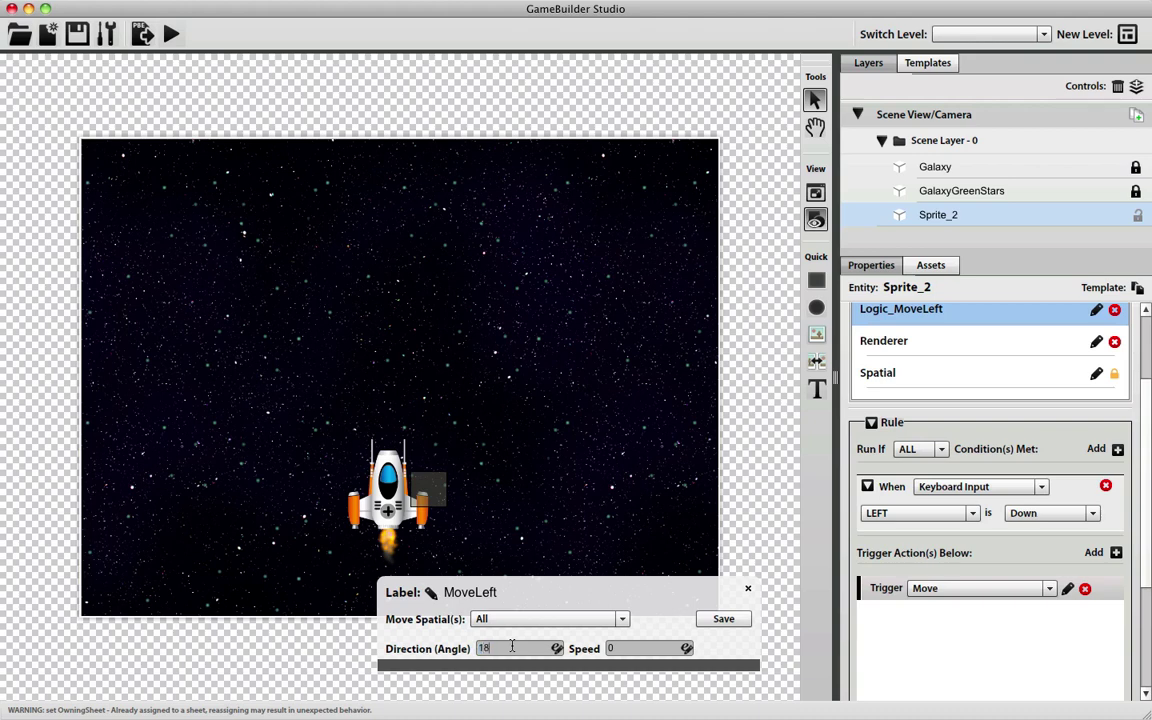
left_click(627, 648)
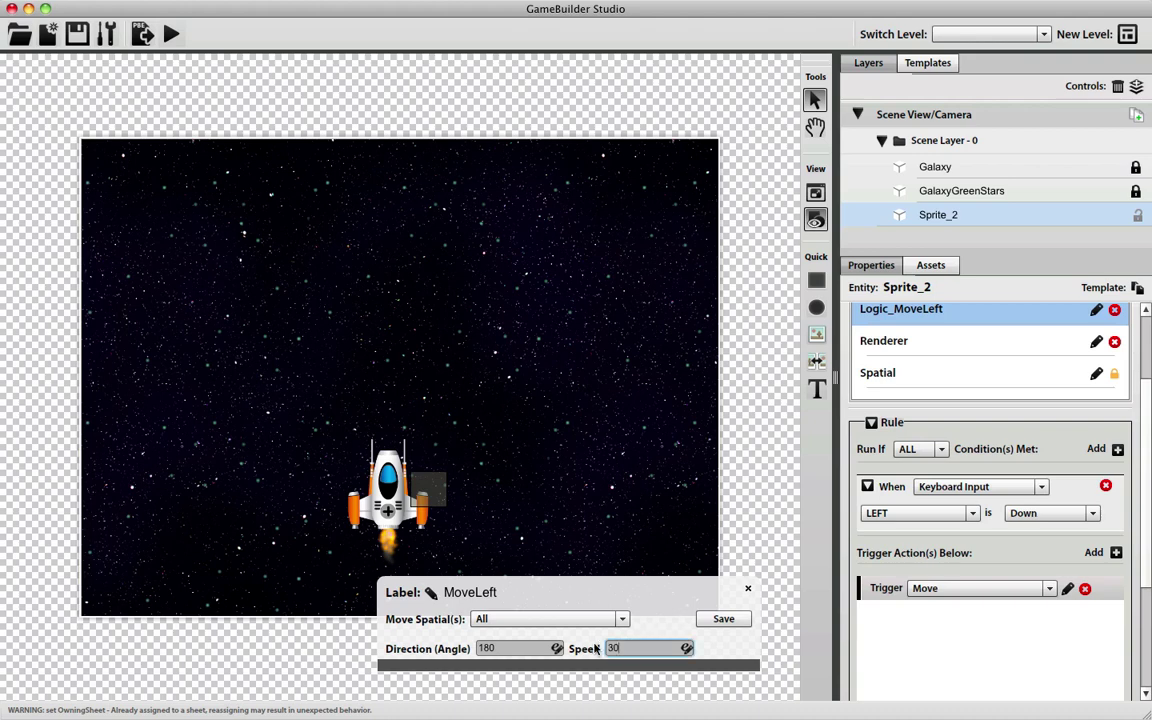
left_click(724, 619)
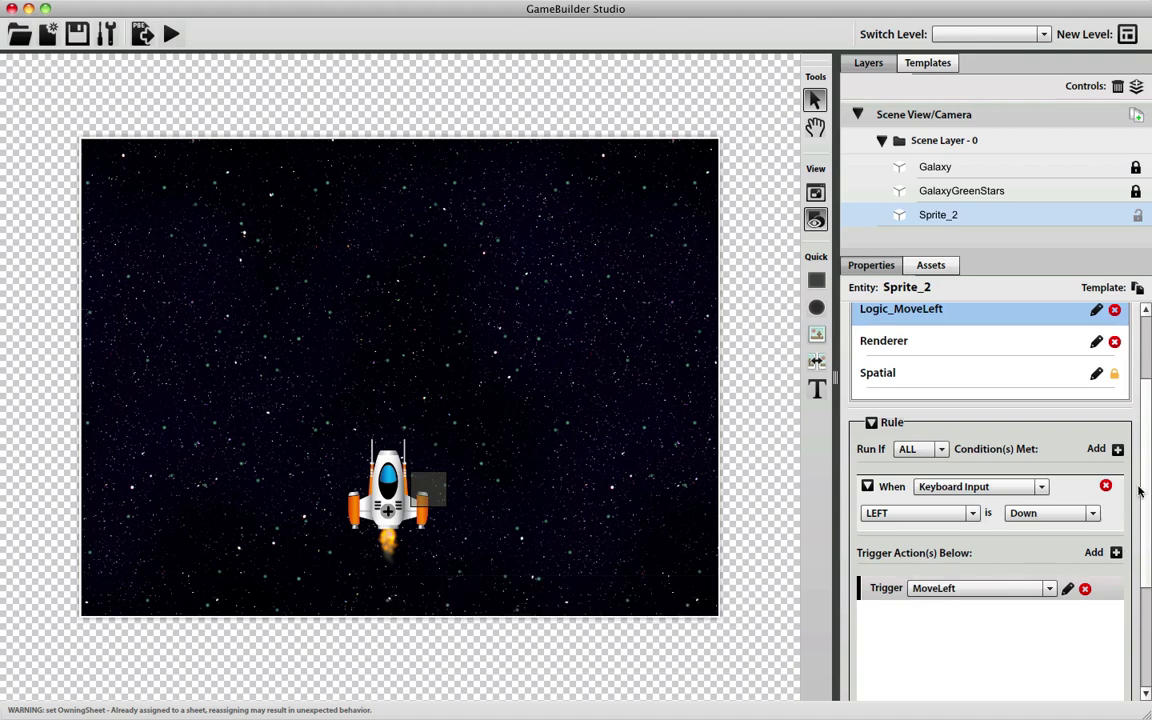
Add a Rule Component named Logic_MoveRight to the gunship entity
scroll(1139, 489, "up", 3)
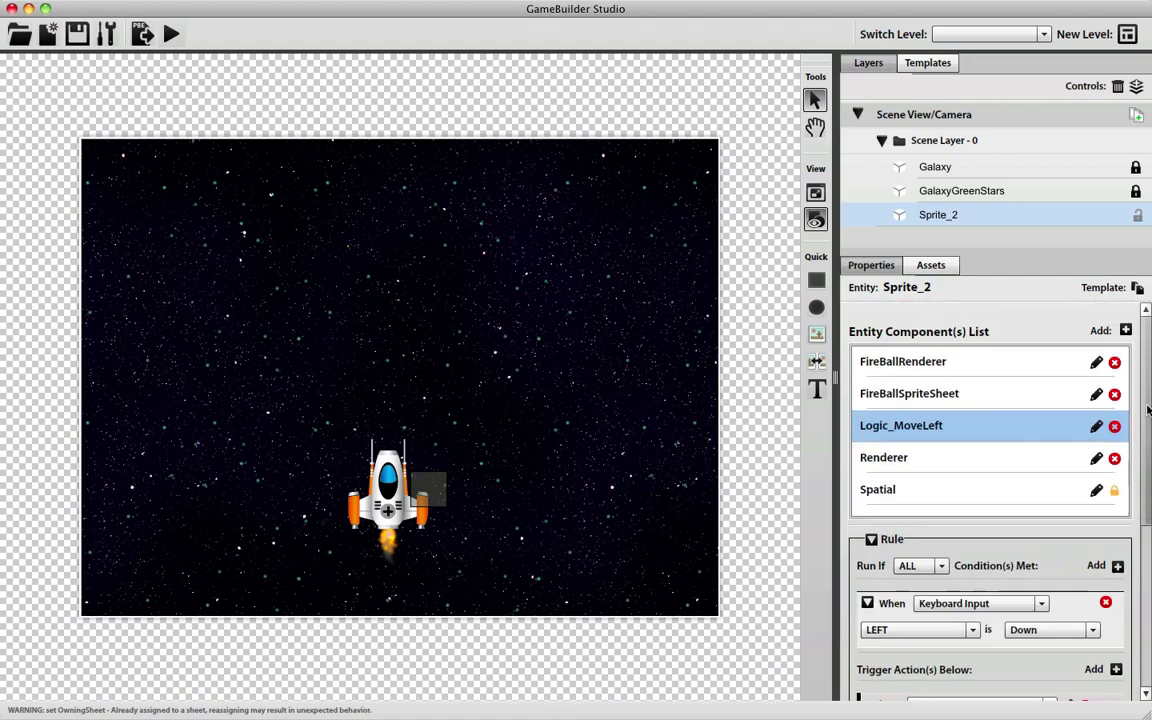
left_click(1127, 330)
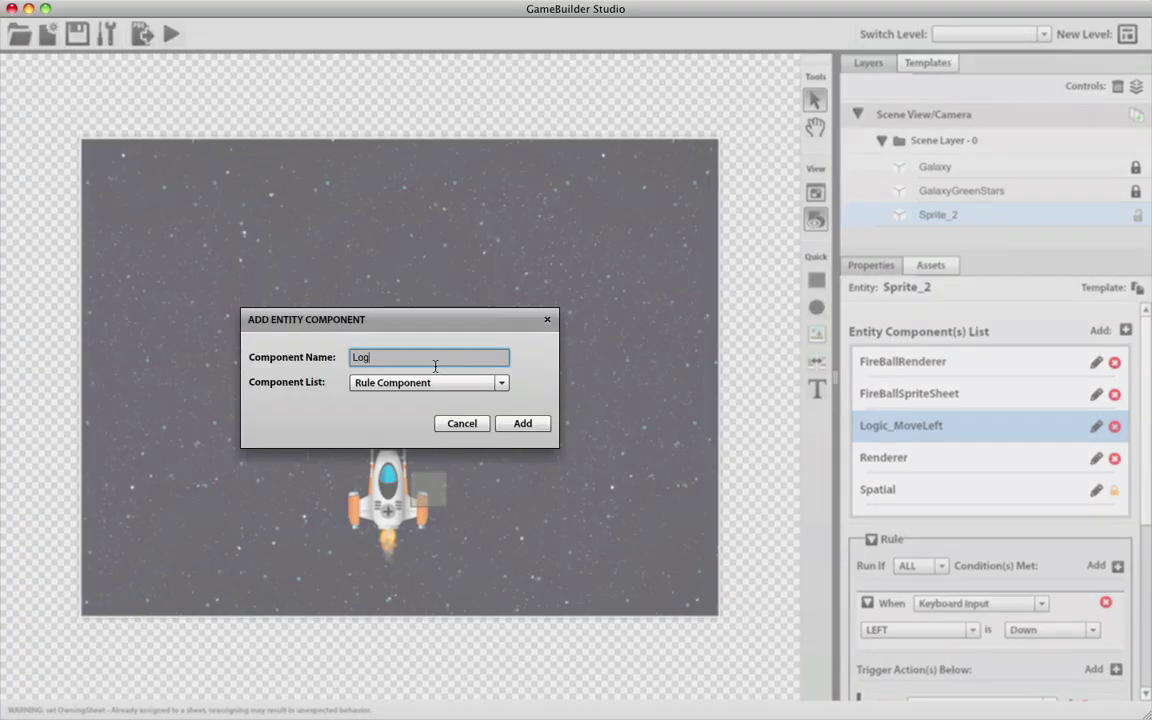
type("Logic_MoveRight")
left_click(501, 382)
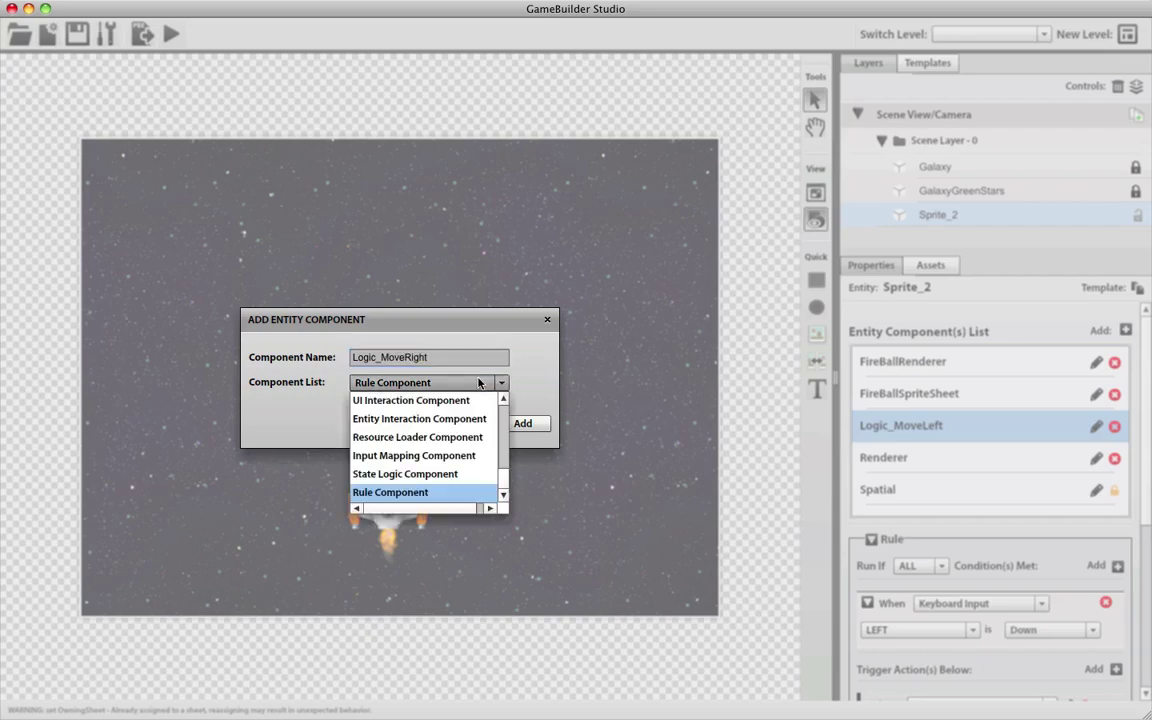
left_click(501, 382)
left_click(524, 424)
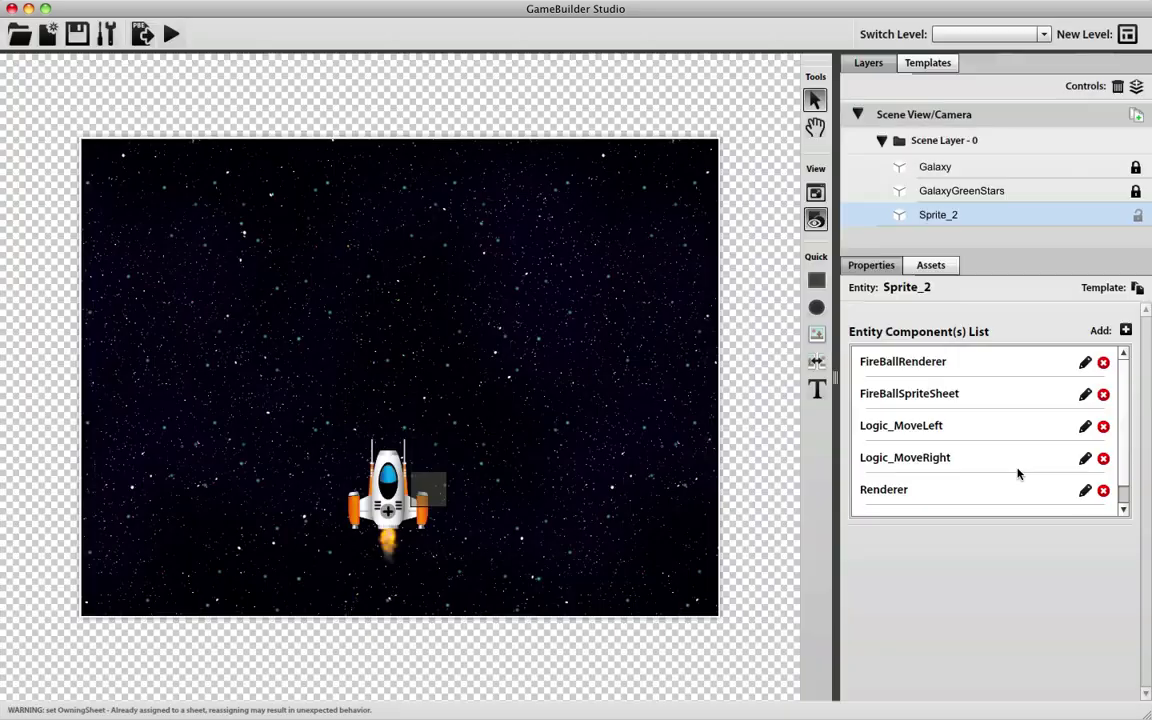
Edit Logic_MoveRight and add a Keyboard Input condition for when RIGHT is Down
left_click(1033, 460)
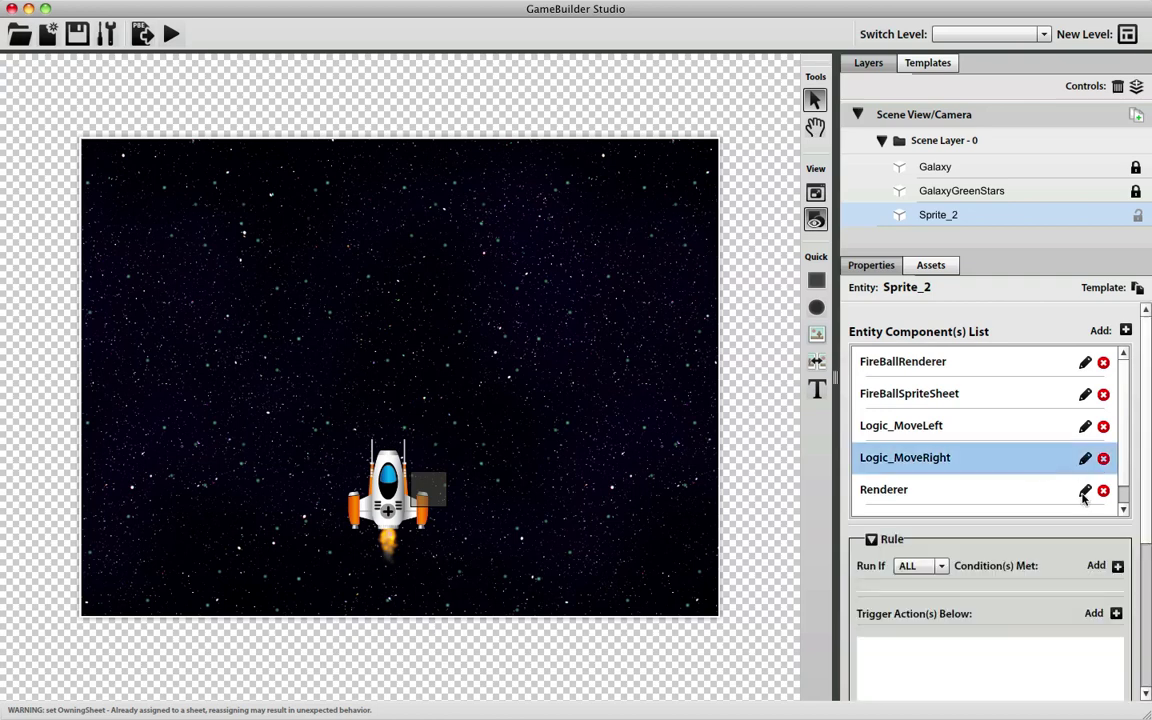
scroll(1083, 505, "down", 1)
left_click(1117, 566)
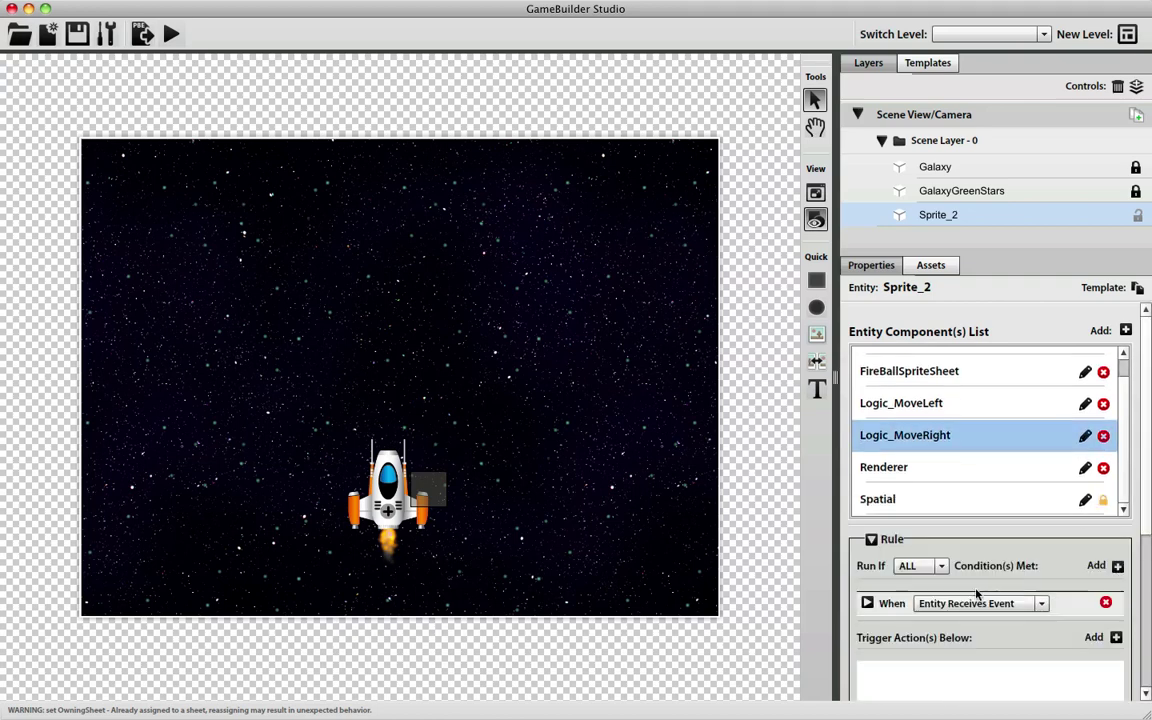
left_click(1012, 604)
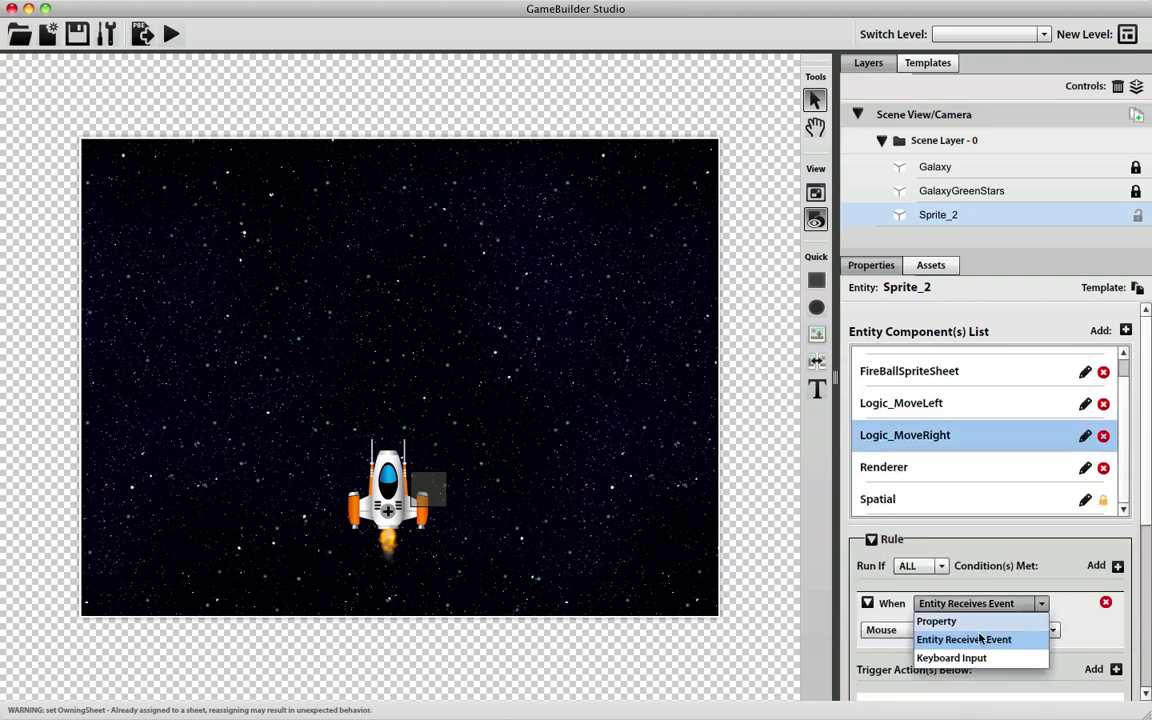
left_click(960, 656)
left_click(935, 637)
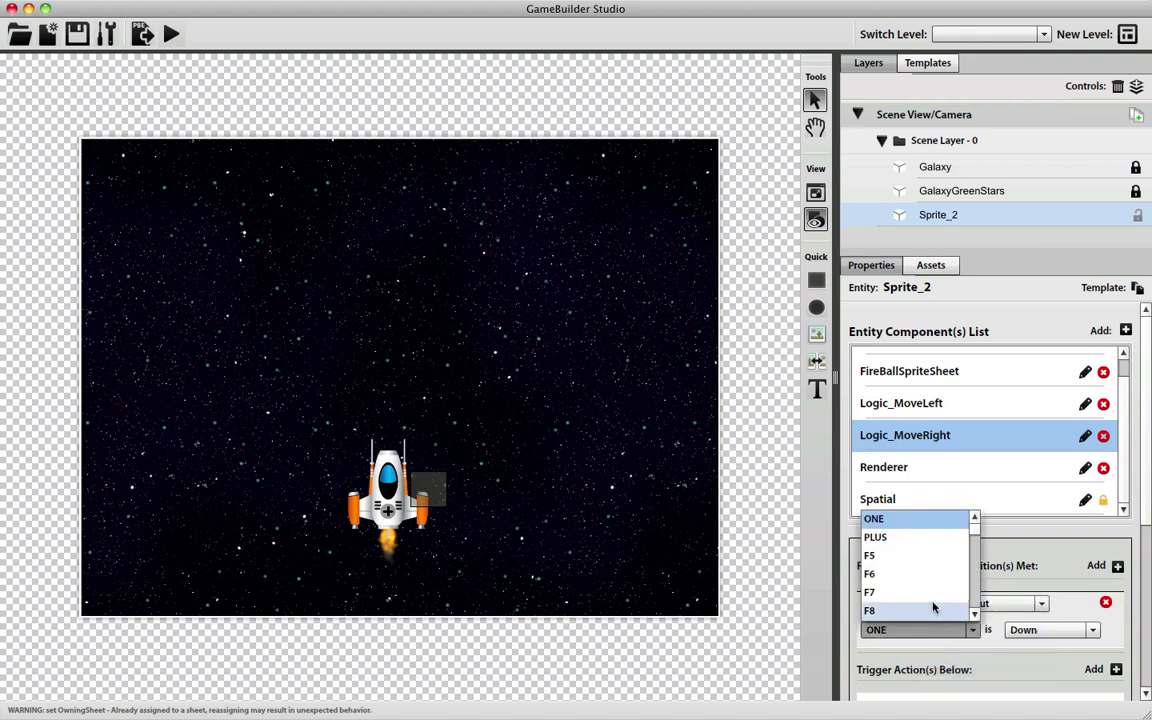
scroll(922, 607, "down", 5)
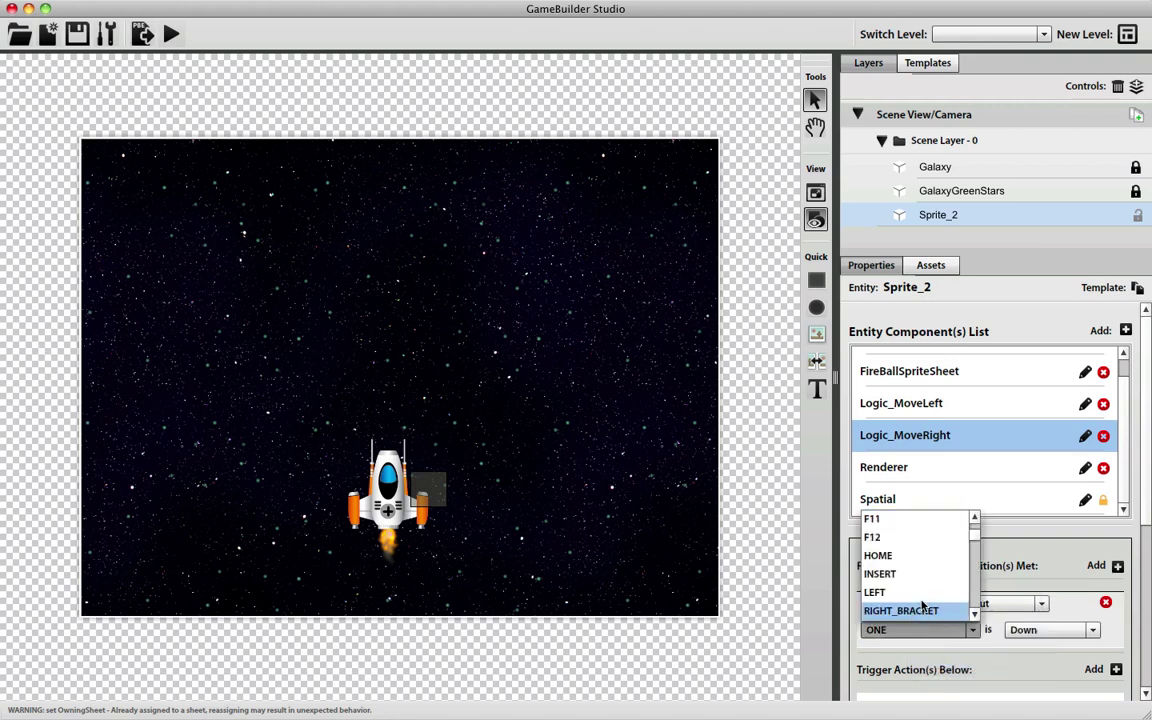
left_click(975, 614)
left_click(930, 610)
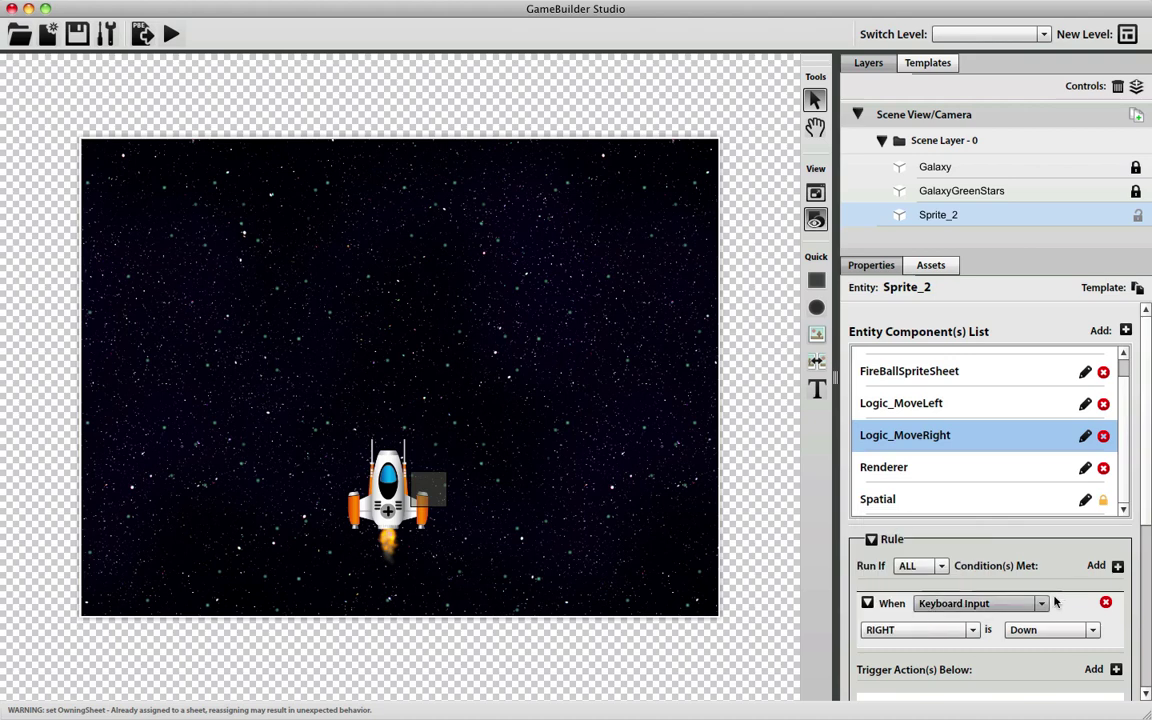
Add a Move trigger action to the Logic_MoveRight rule
left_click_drag(1147, 513, 1147, 581)
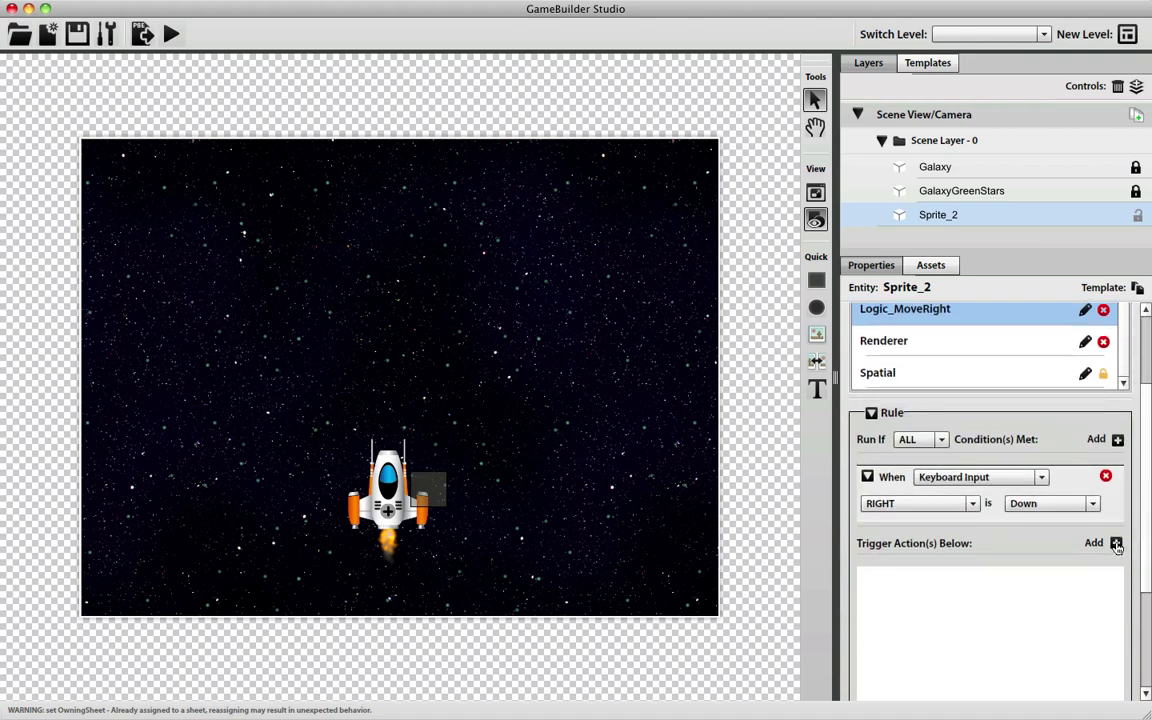
left_click(1116, 543)
left_click(974, 584)
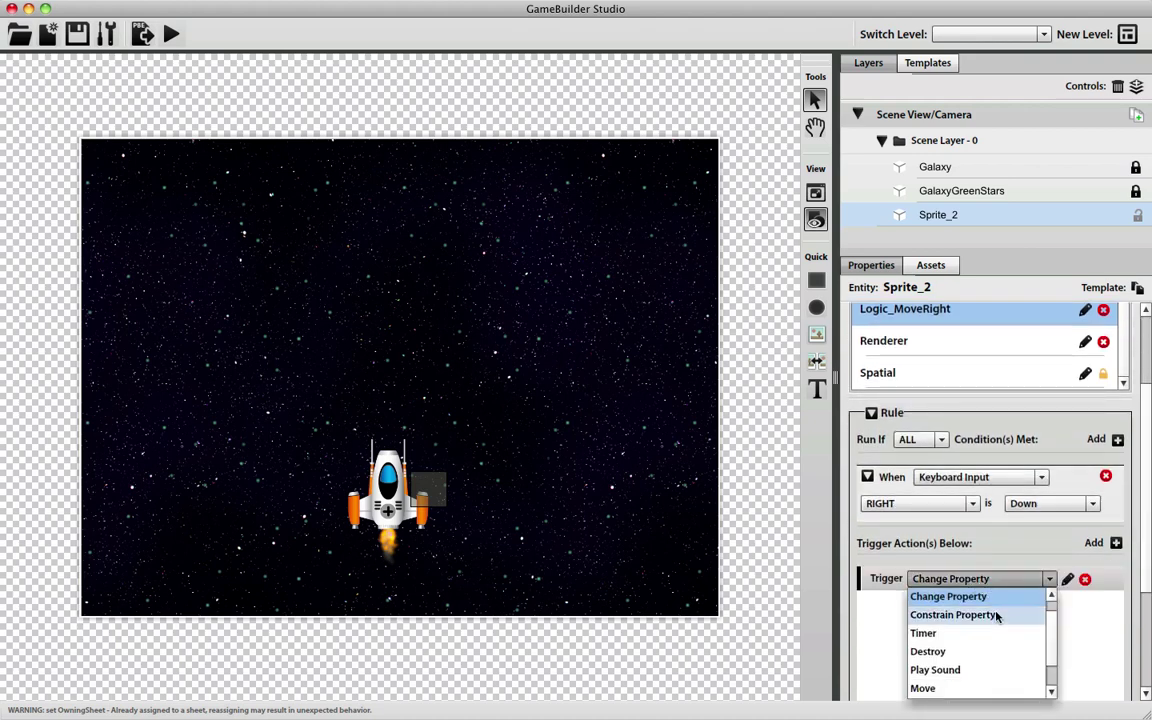
scroll(997, 634, "down", 3)
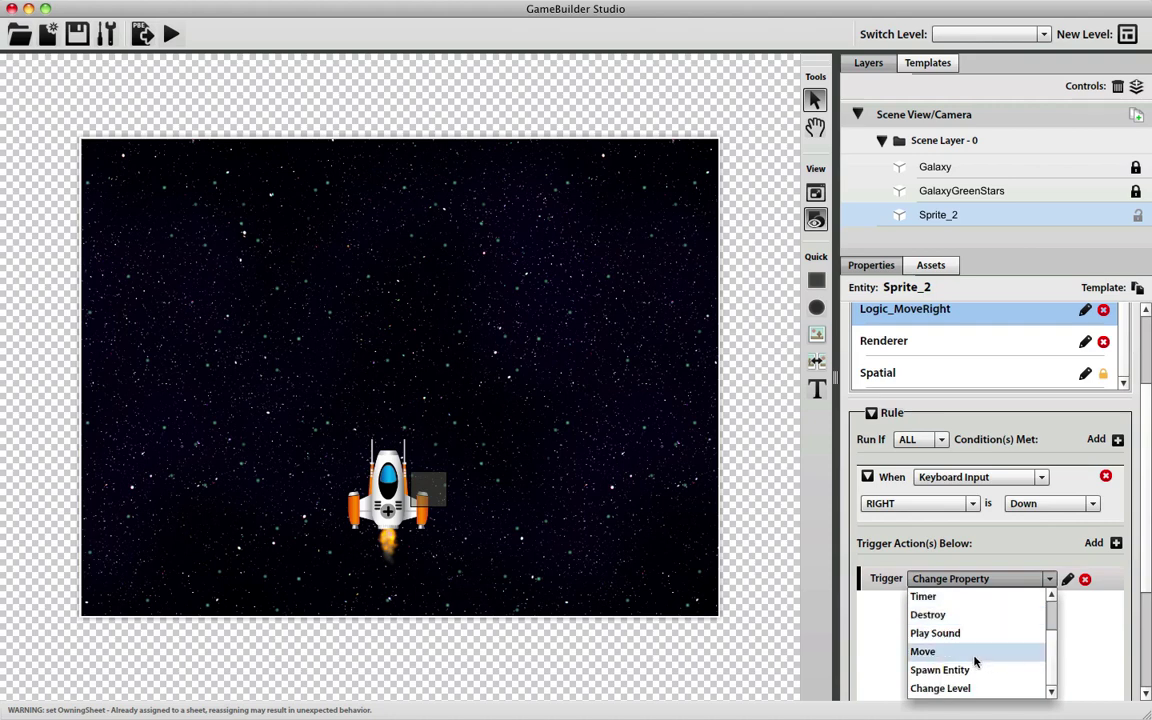
left_click(975, 650)
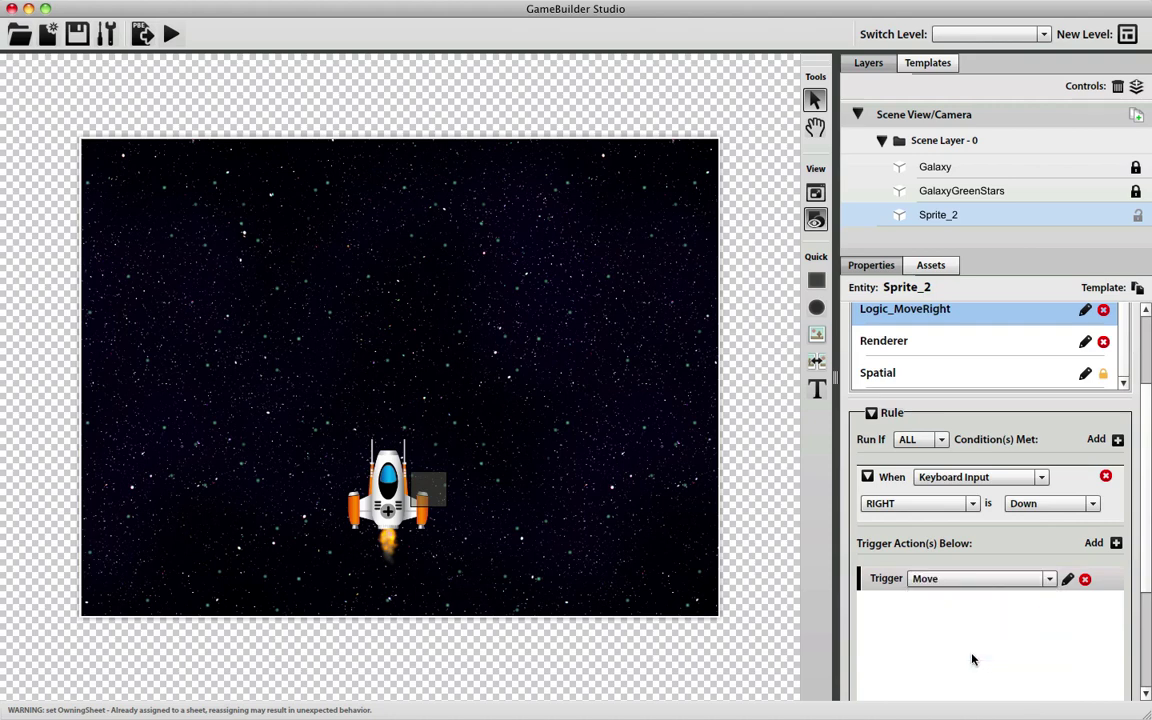
Configure the Logic_MoveRight move action for All spatials with direction angle 0 and speed 300, and save it
left_click(1068, 581)
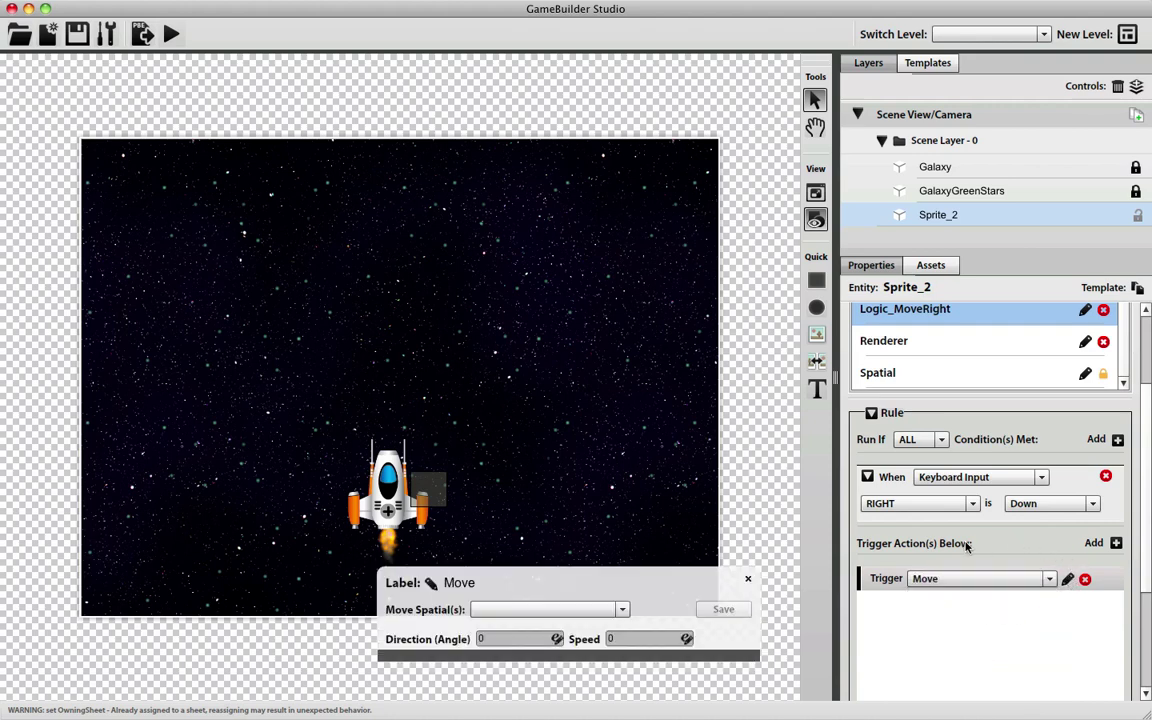
left_click(572, 610)
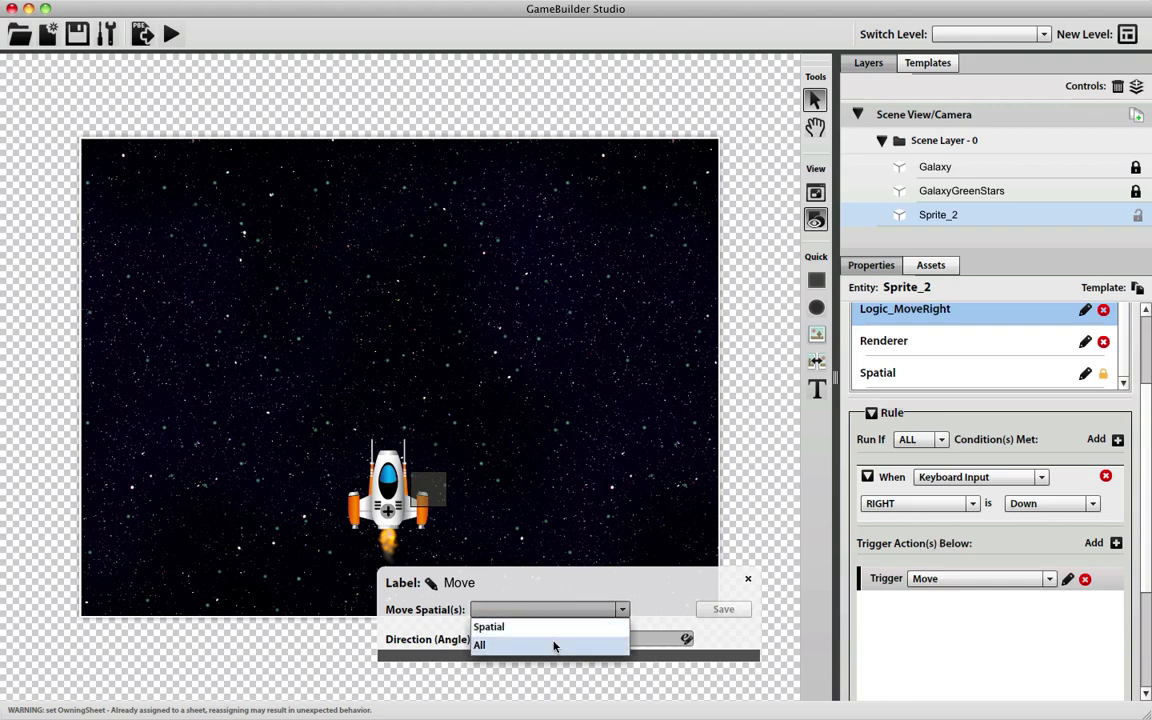
left_click(554, 646)
left_click(478, 639)
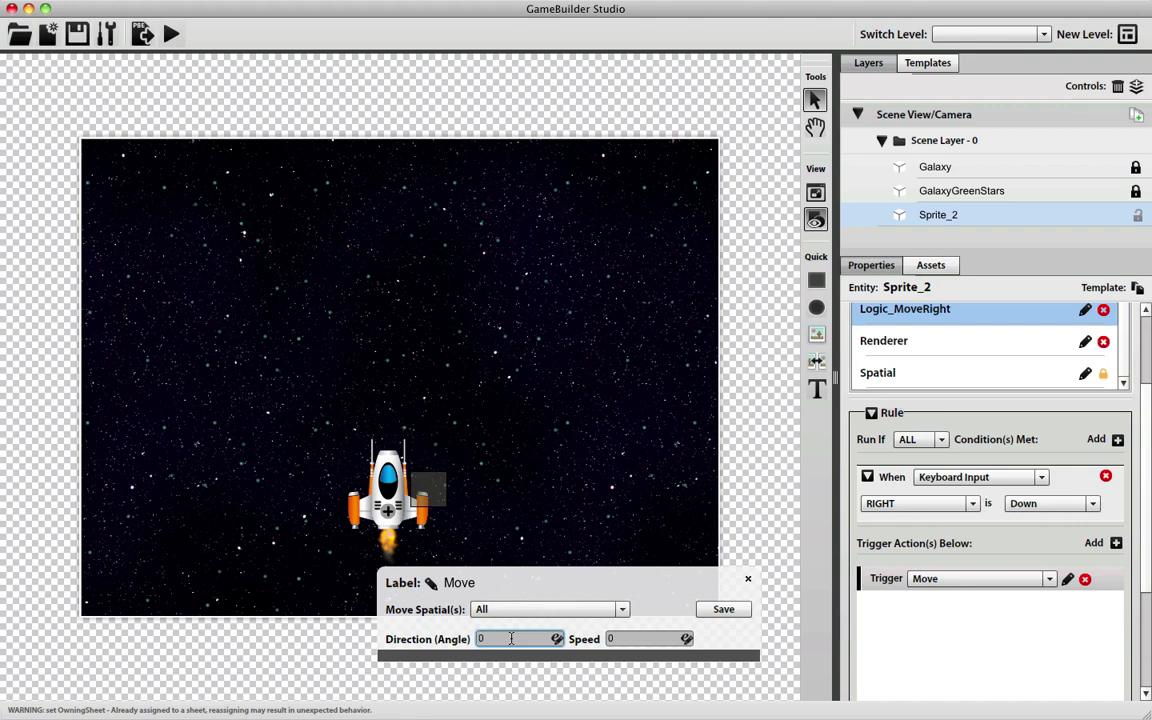
left_click(643, 638)
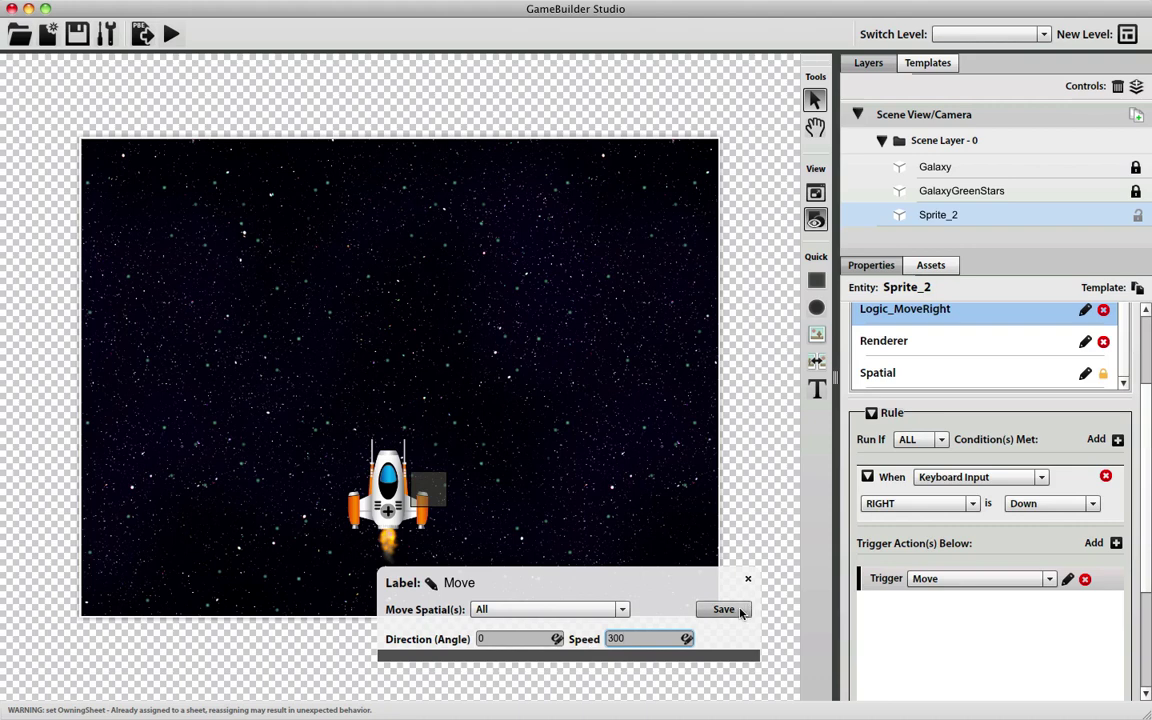
left_click(741, 612)
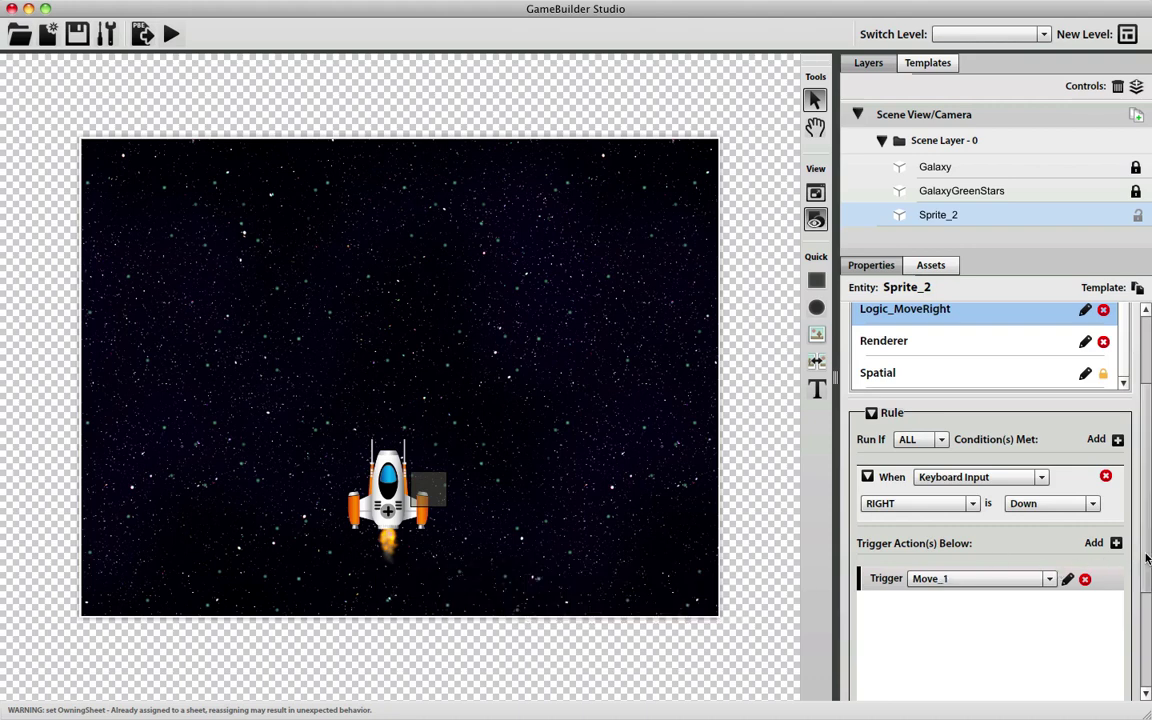
Set the speed of the Logic_MoveRight move action to the expression Self.ShipValues.speed and save it
scroll(1147, 558, "up", 1)
left_click(860, 600)
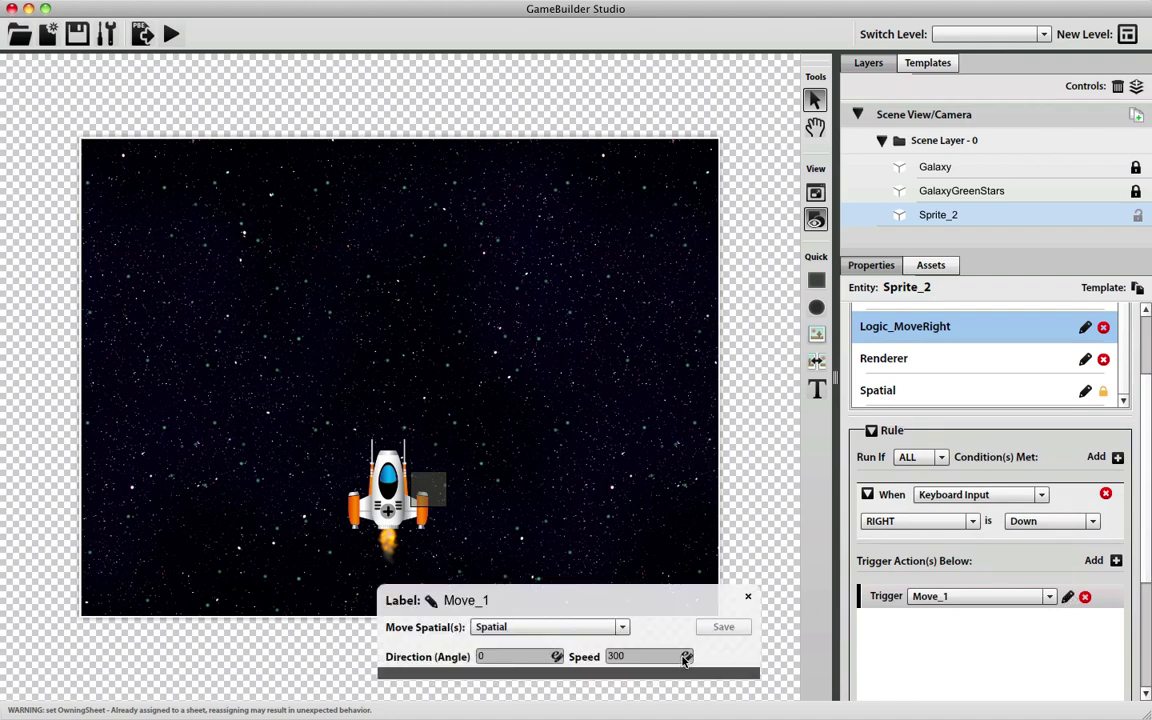
double_click(640, 657)
type("5")
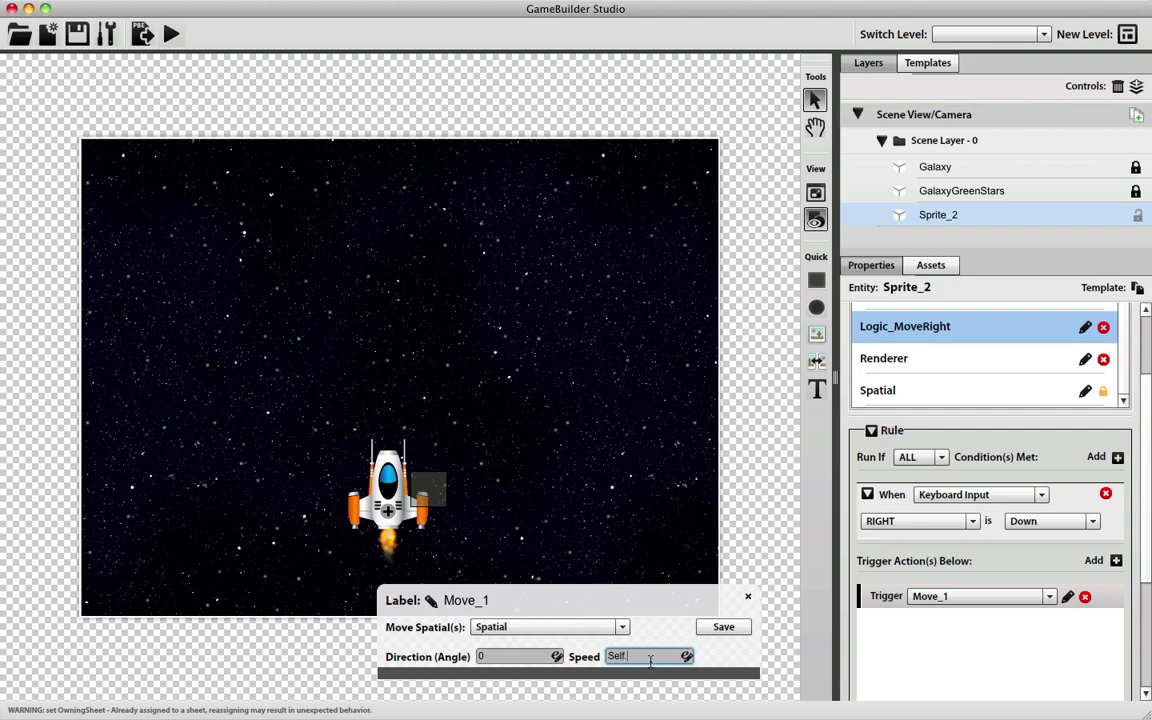
type(".ShipValue")
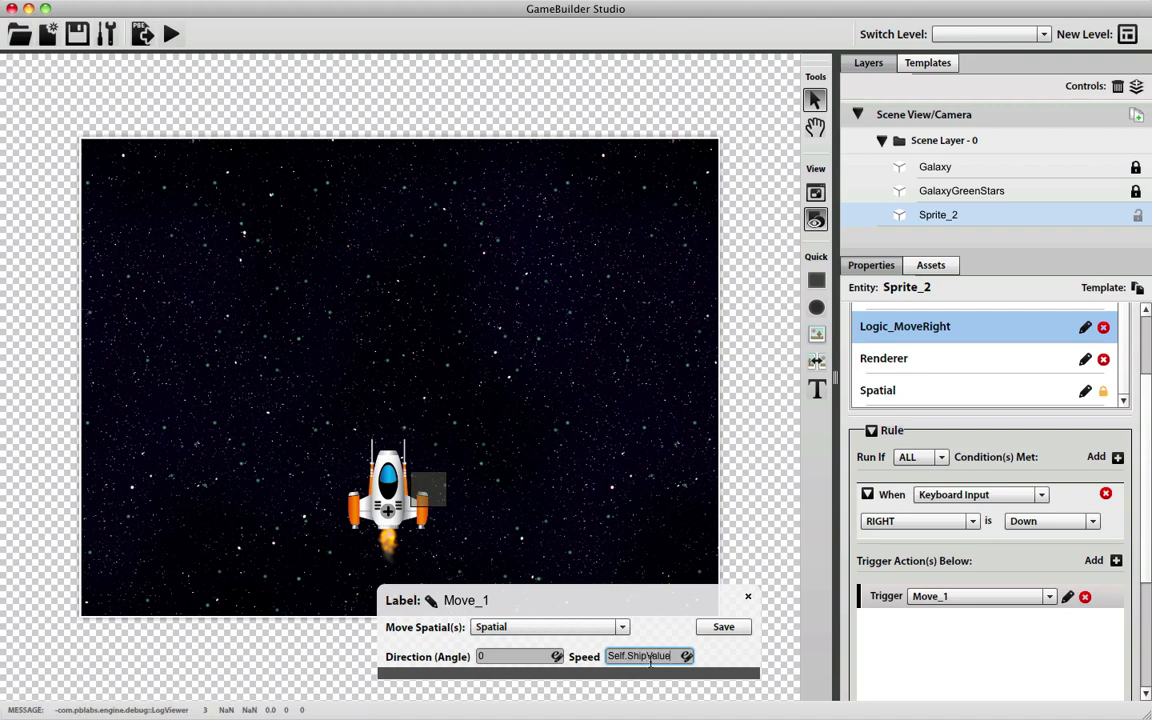
type("s.speed")
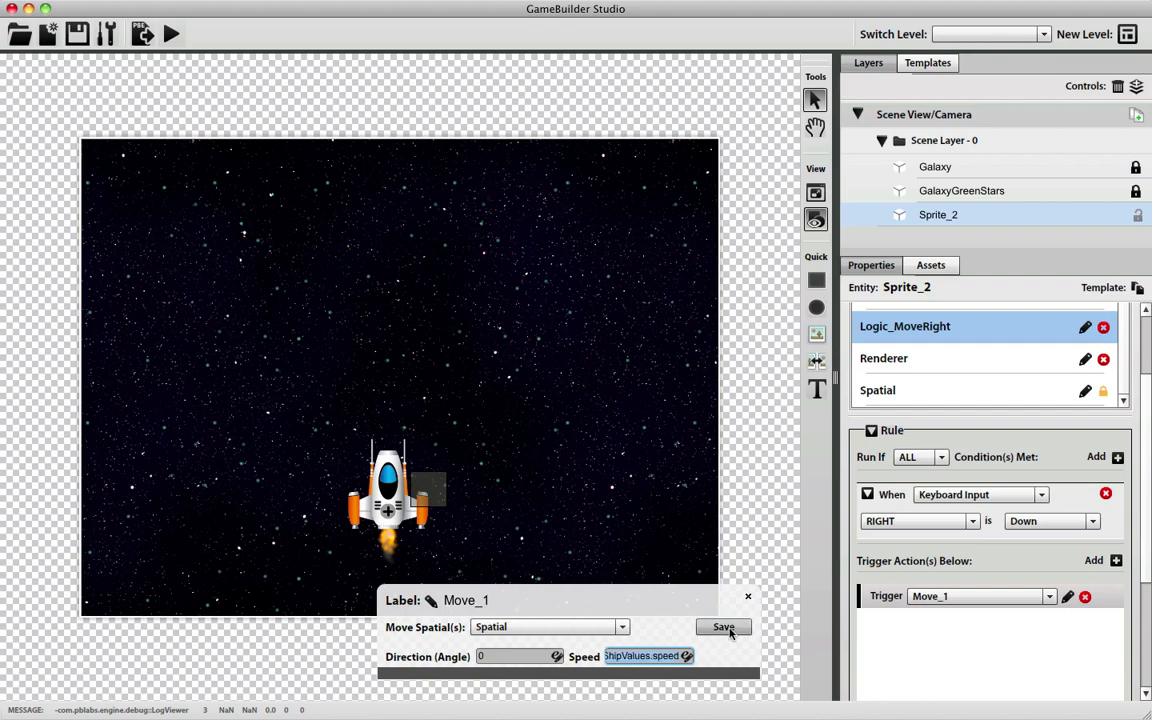
left_click(726, 626)
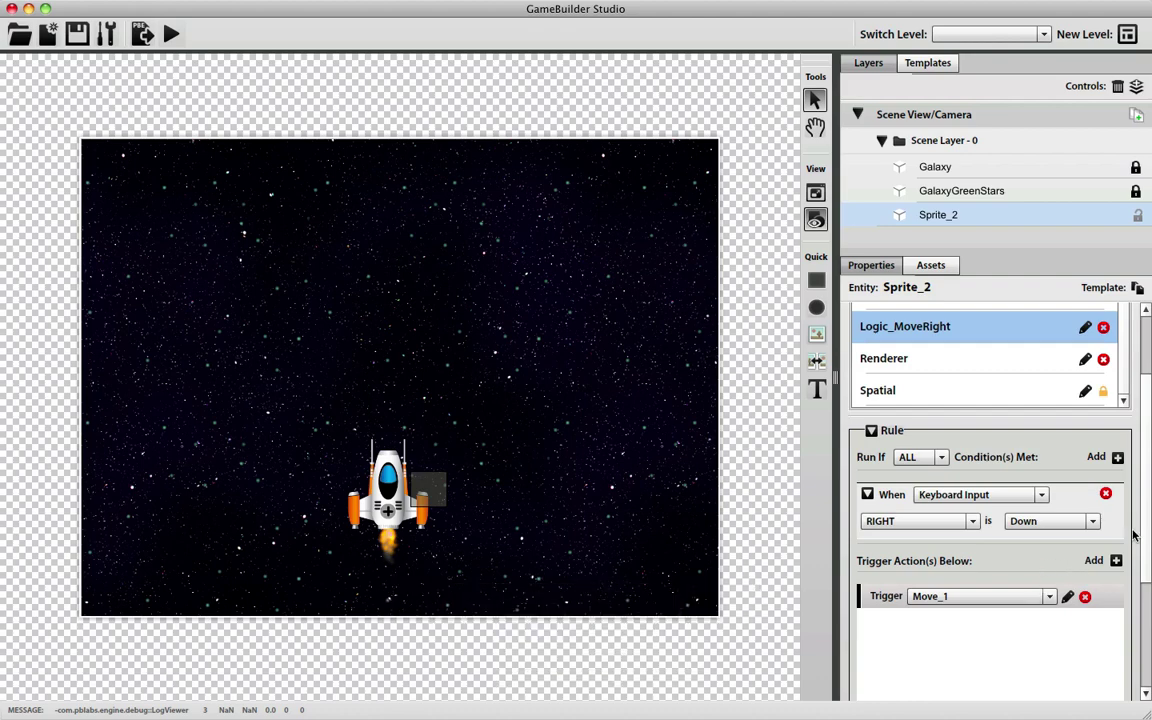
Replace the speed of the MoveLeft action in Logic_MoveLeft with Self.ShipValues.speed and save it
scroll(1140, 480, "up", 3)
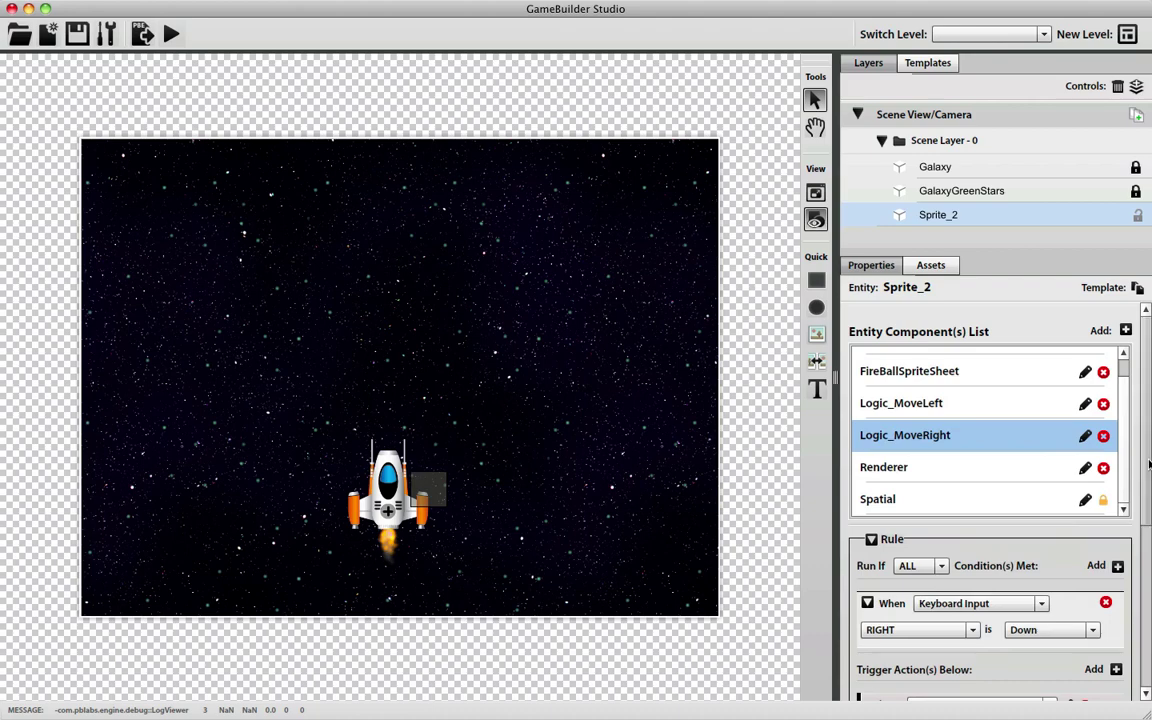
left_click(1081, 406)
scroll(1080, 470, "down", 4)
left_click(1068, 519)
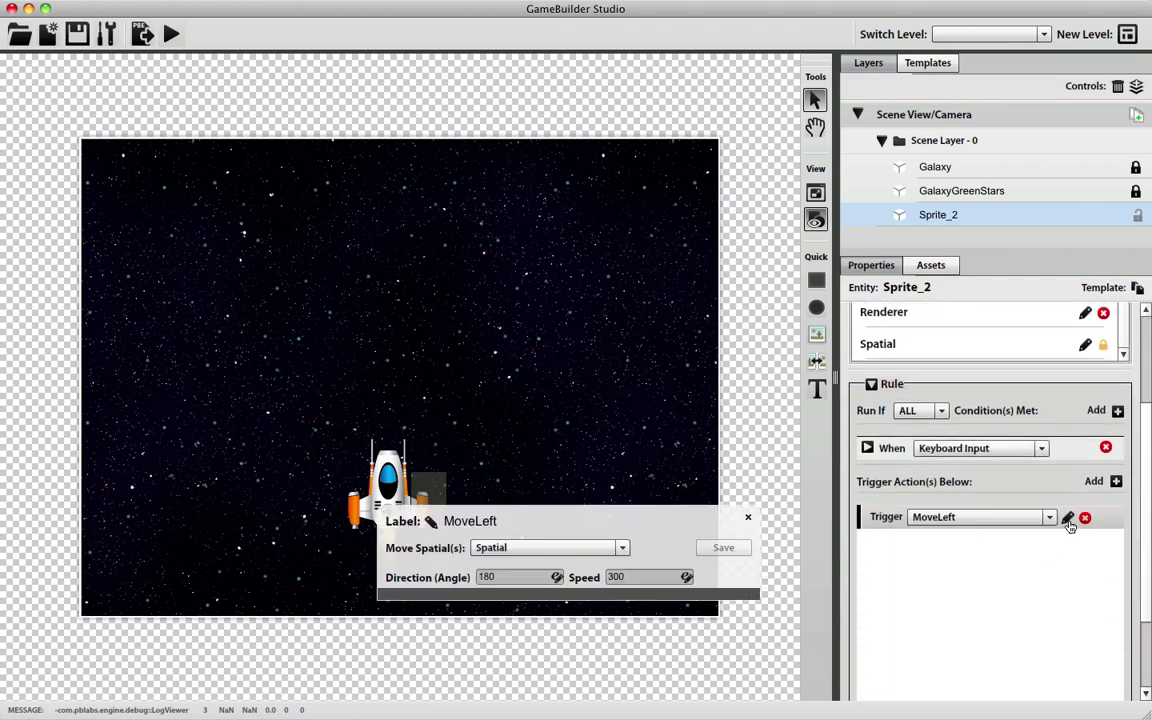
left_click_drag(631, 577, 559, 577)
key("super+v")
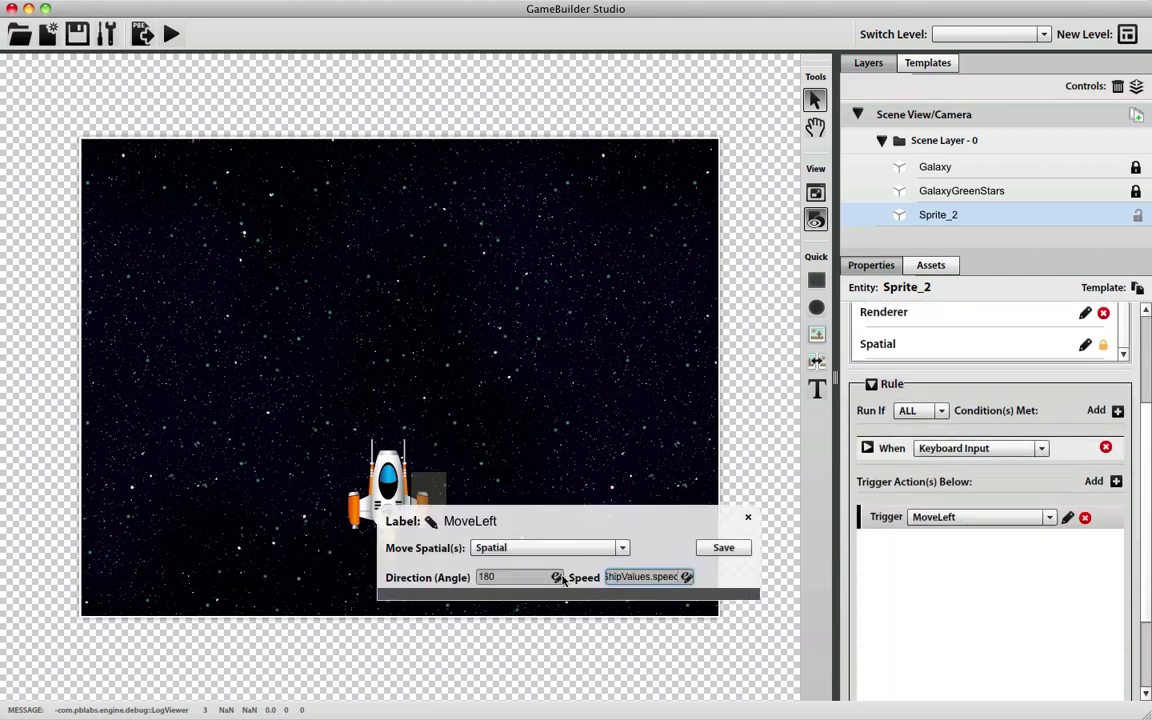
left_click(723, 547)
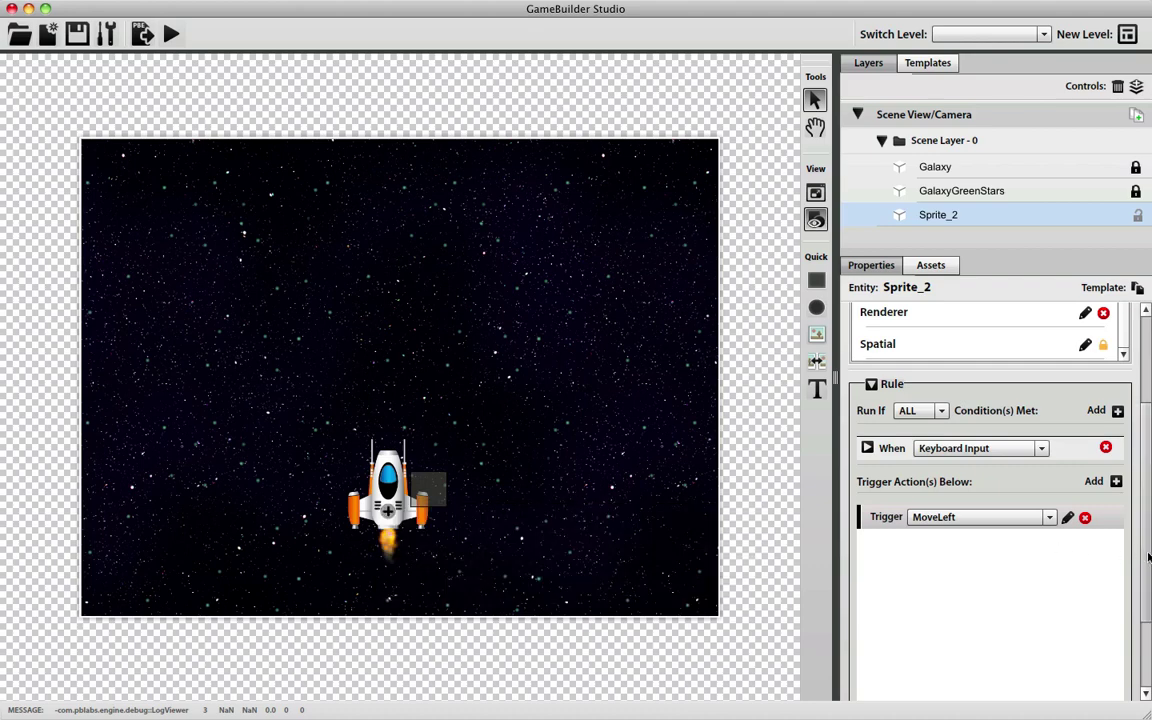
Add a Data Storage Component named ShipValues to the gunship entity Sprite_2
scroll(1148, 556, "up", 4)
left_click(1125, 330)
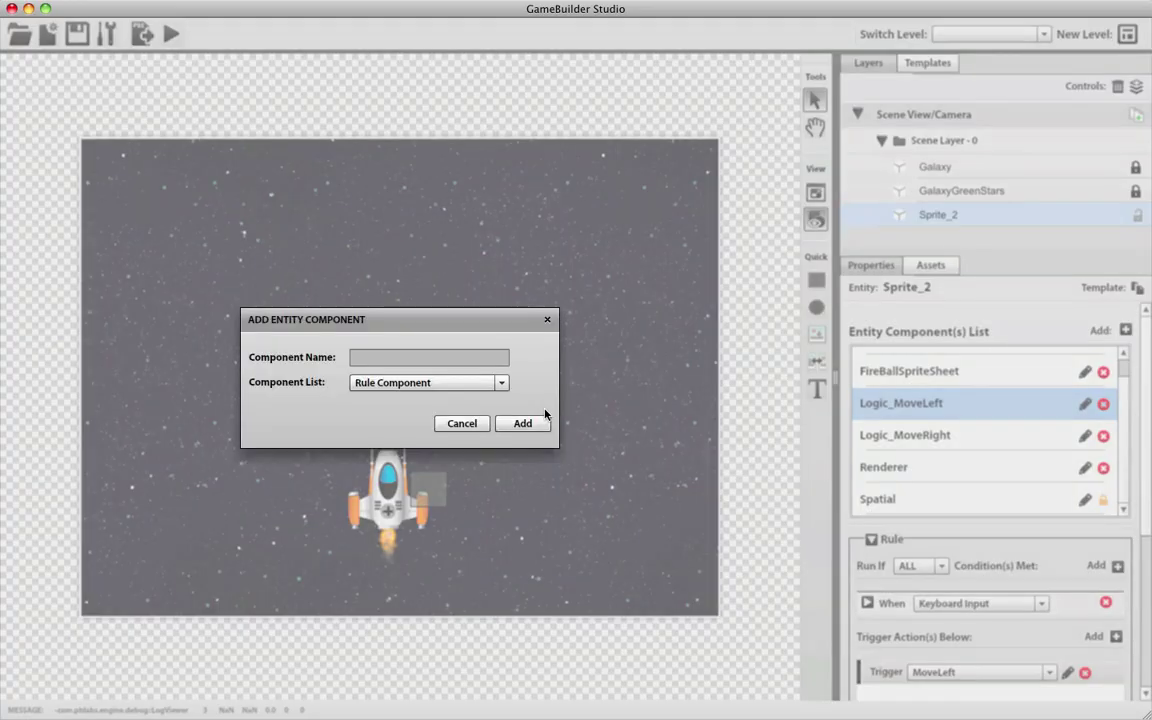
left_click(429, 358)
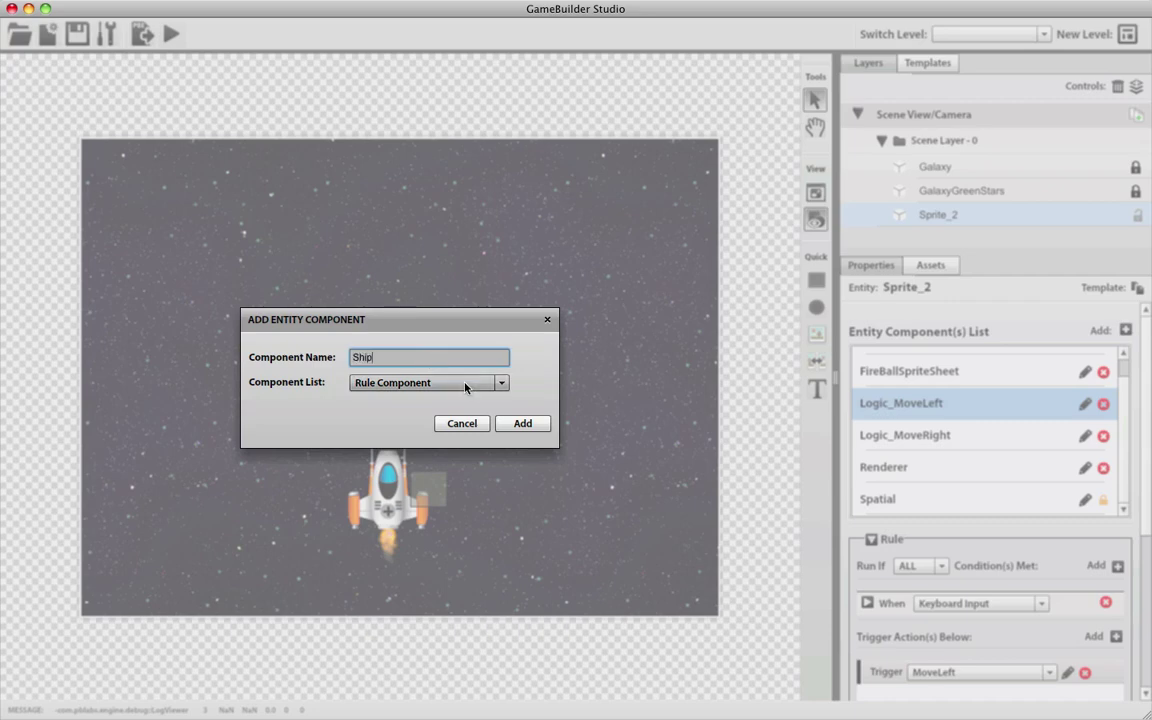
left_click(465, 384)
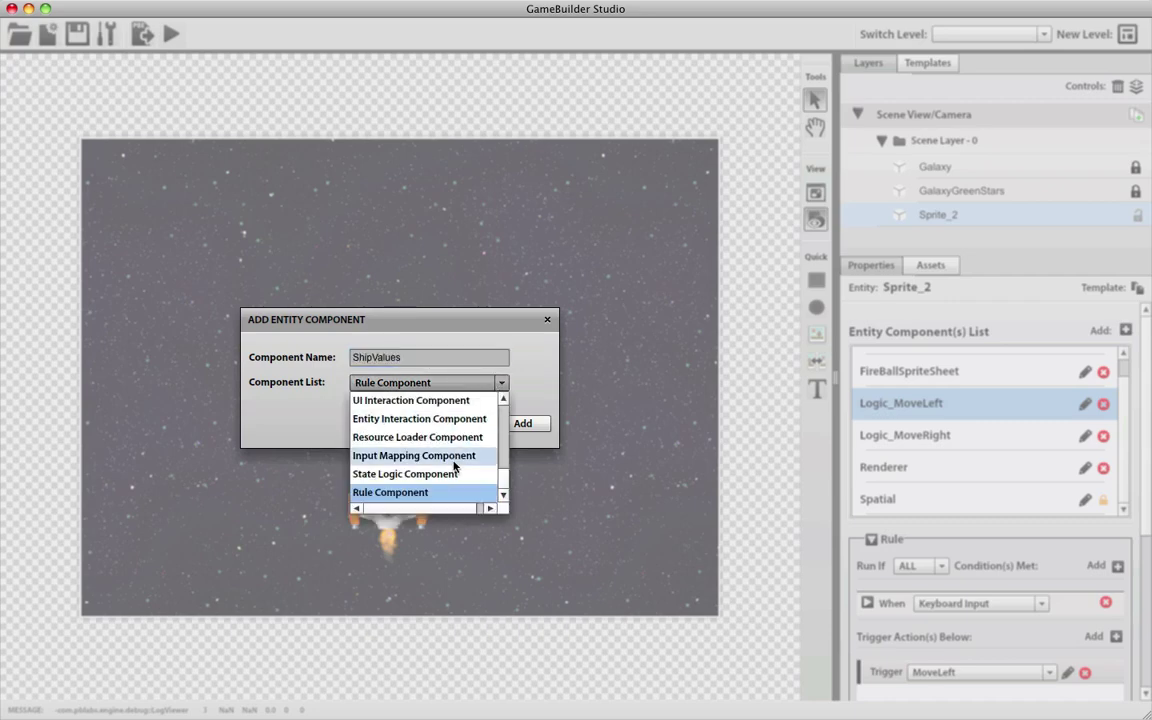
scroll(458, 460, "up", 3)
left_click_drag(506, 412, 504, 470)
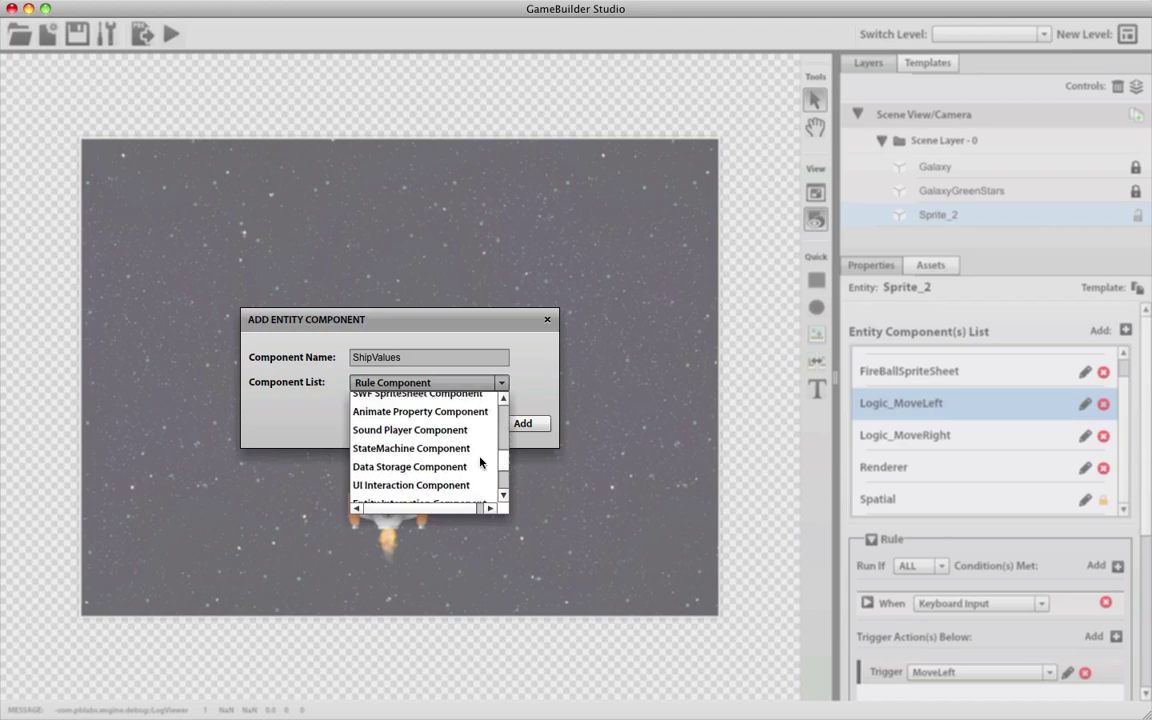
left_click(453, 467)
left_click(523, 423)
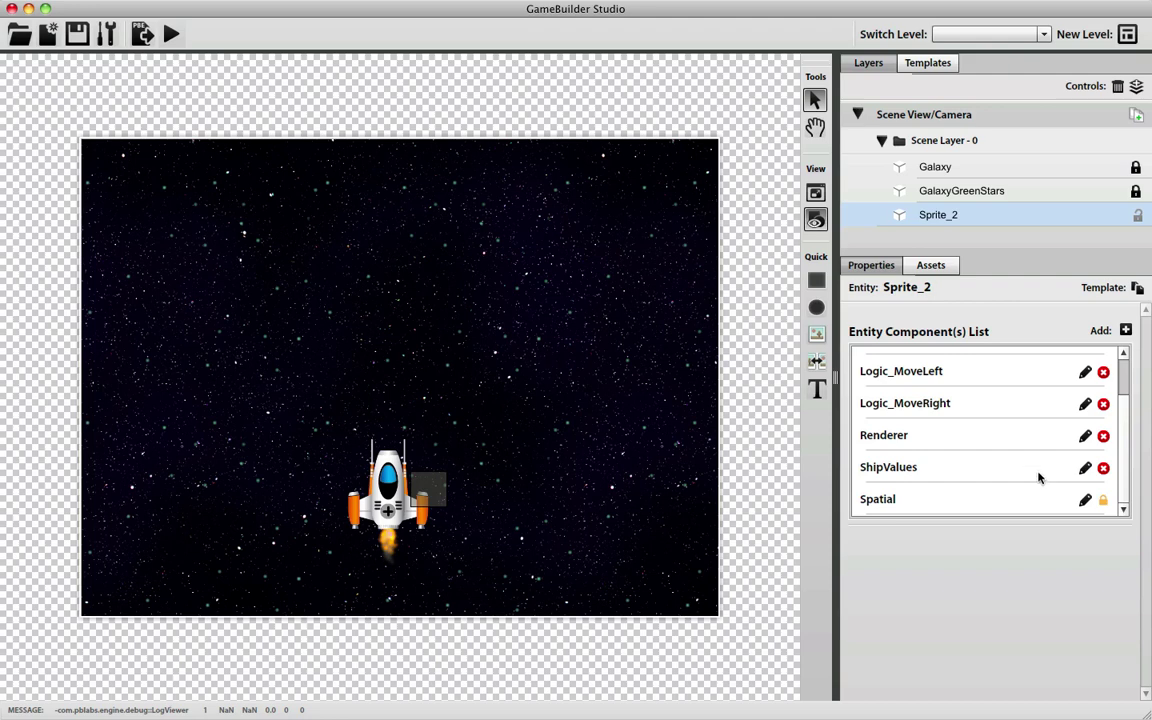
Add an Int property named speed with the value 300 to the ShipValues component
left_click(1039, 470)
left_click(1118, 566)
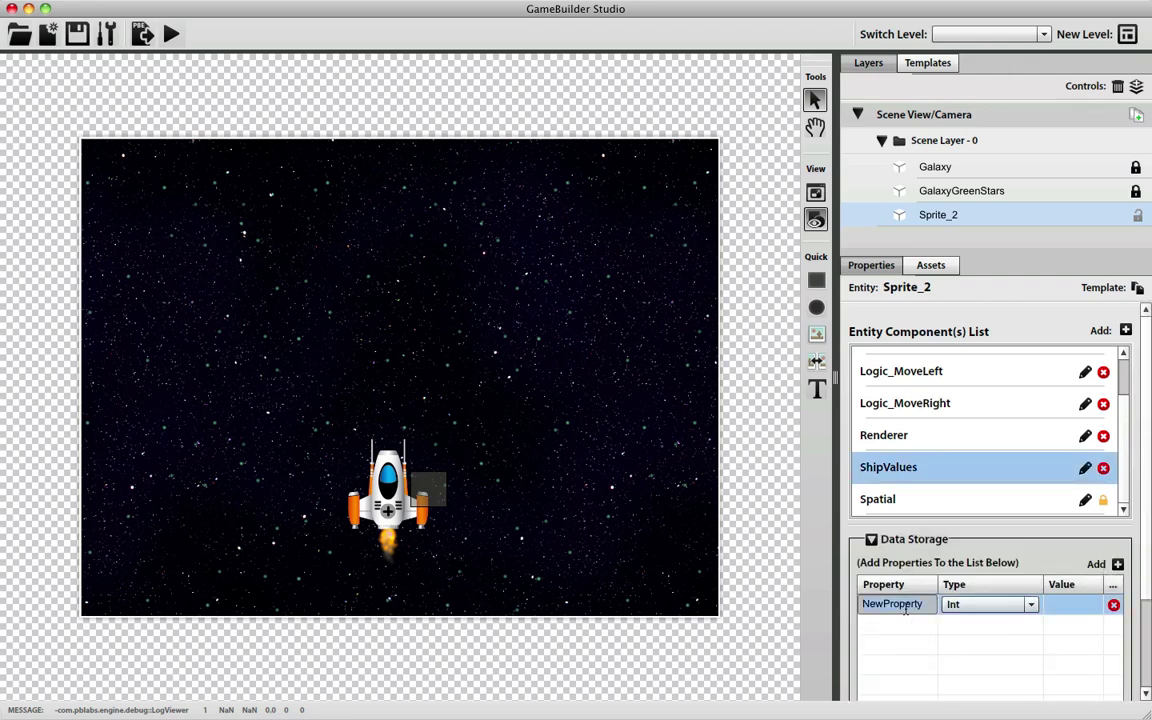
type("speed")
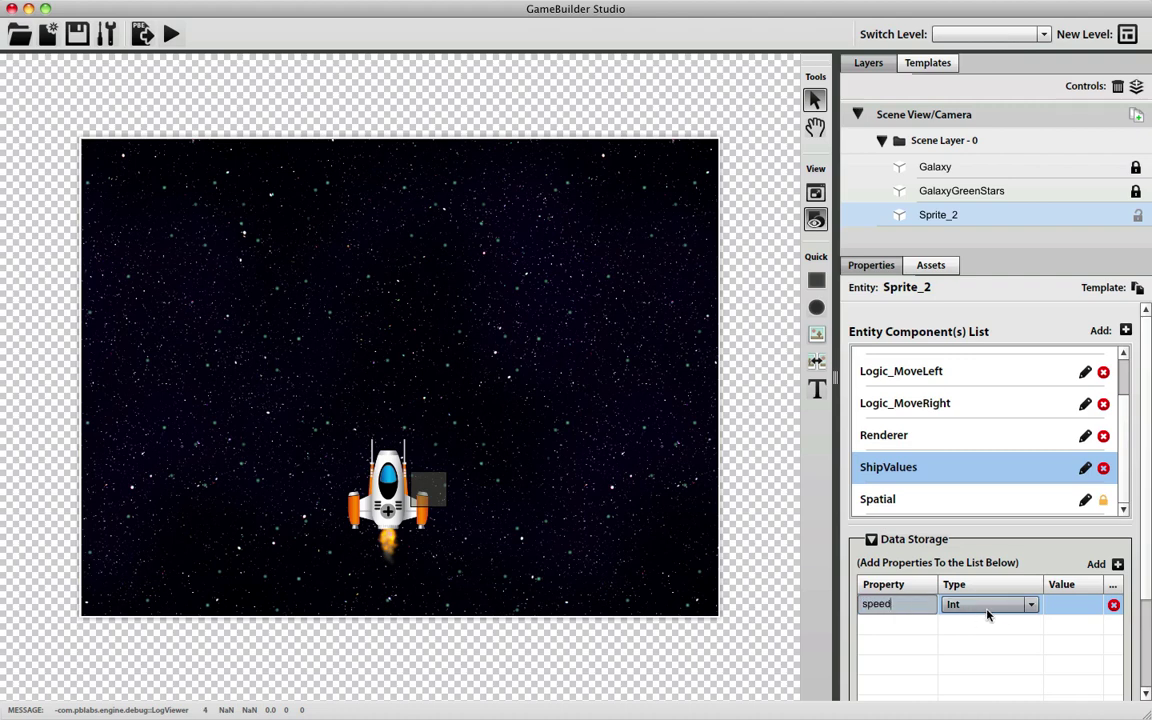
left_click(1067, 607)
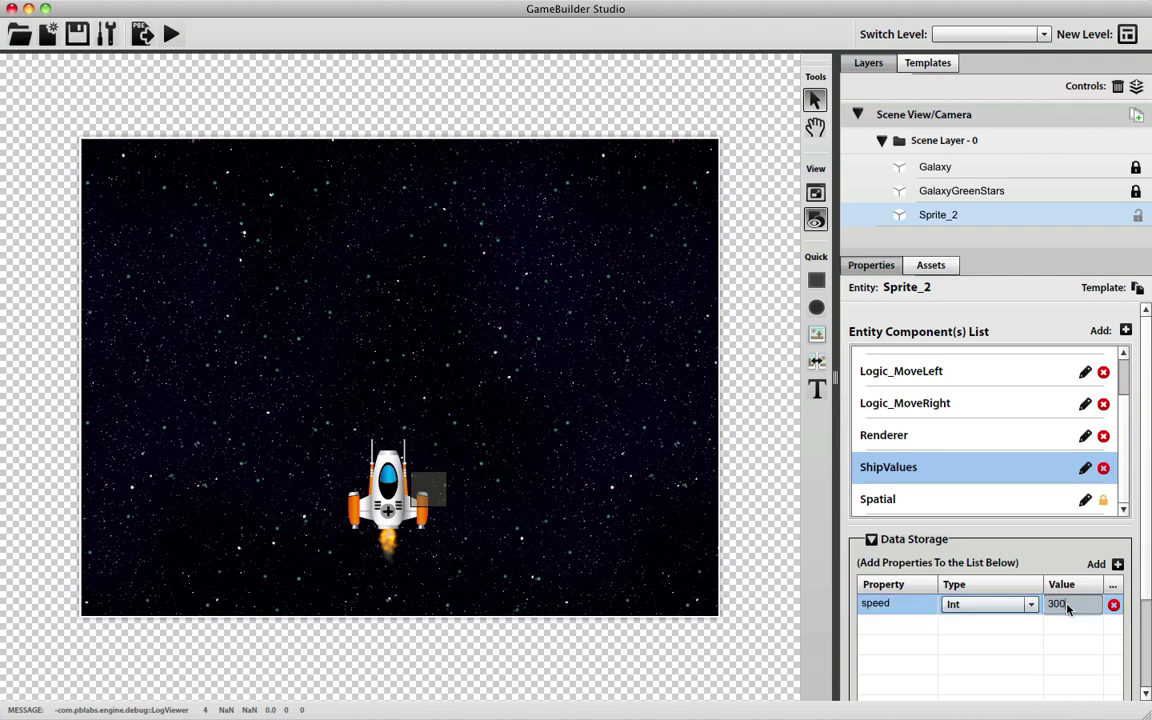
left_click(1050, 654)
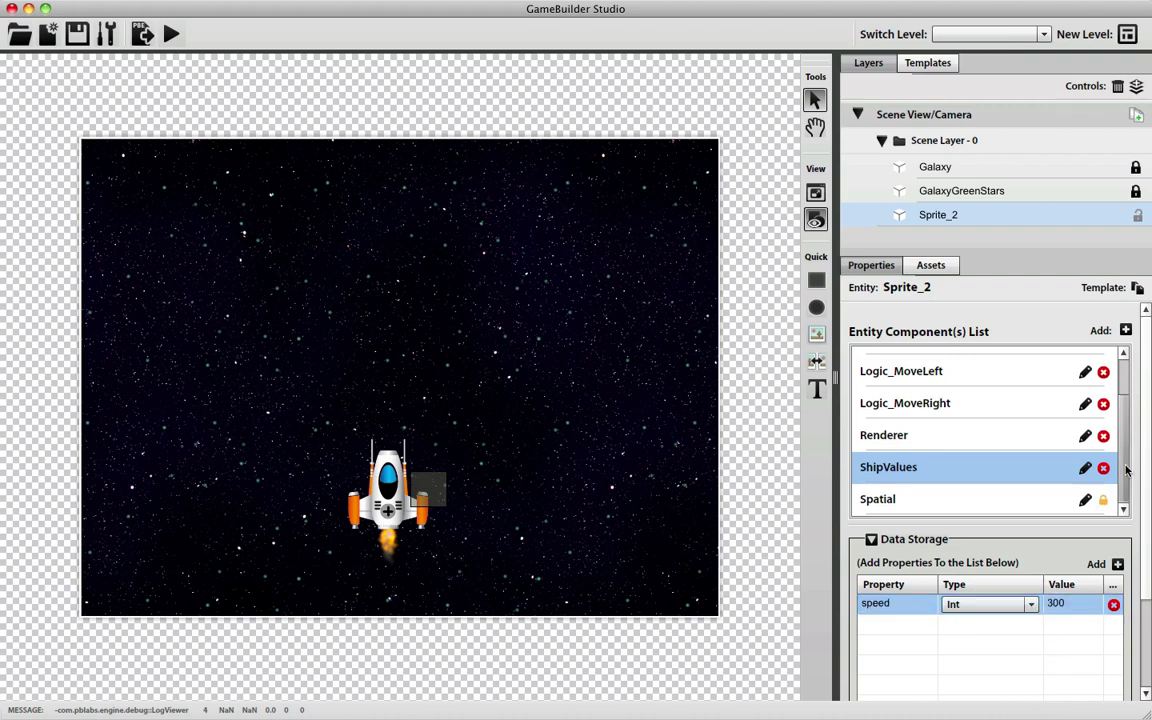
Add another Data Storage Component to Sprite_2, named ScoreKeeper
scroll(1126, 470, "up", 2)
scroll(1126, 472, "down", 2)
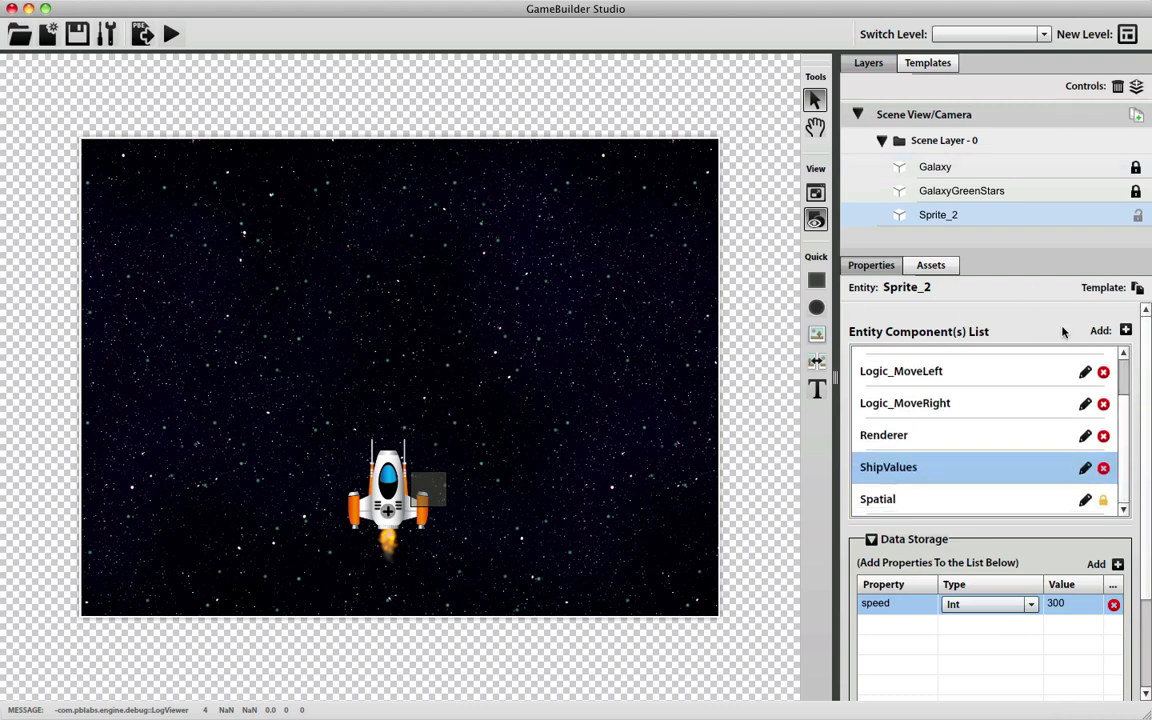
left_click(1125, 331)
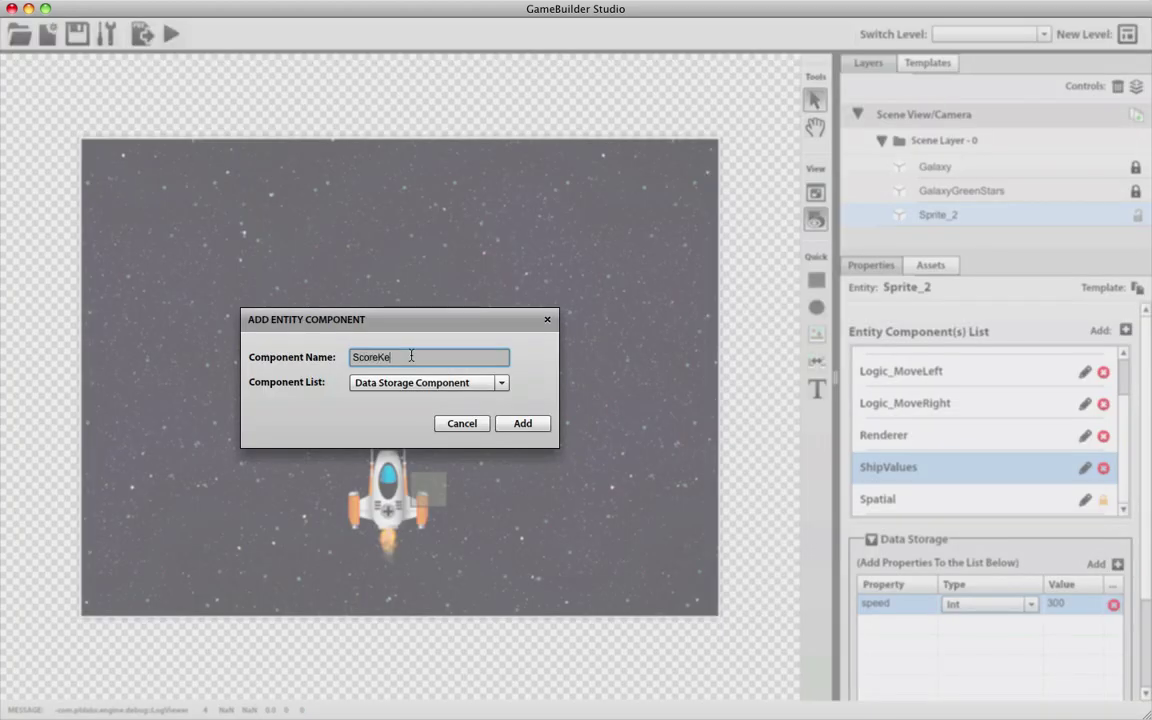
left_click(524, 425)
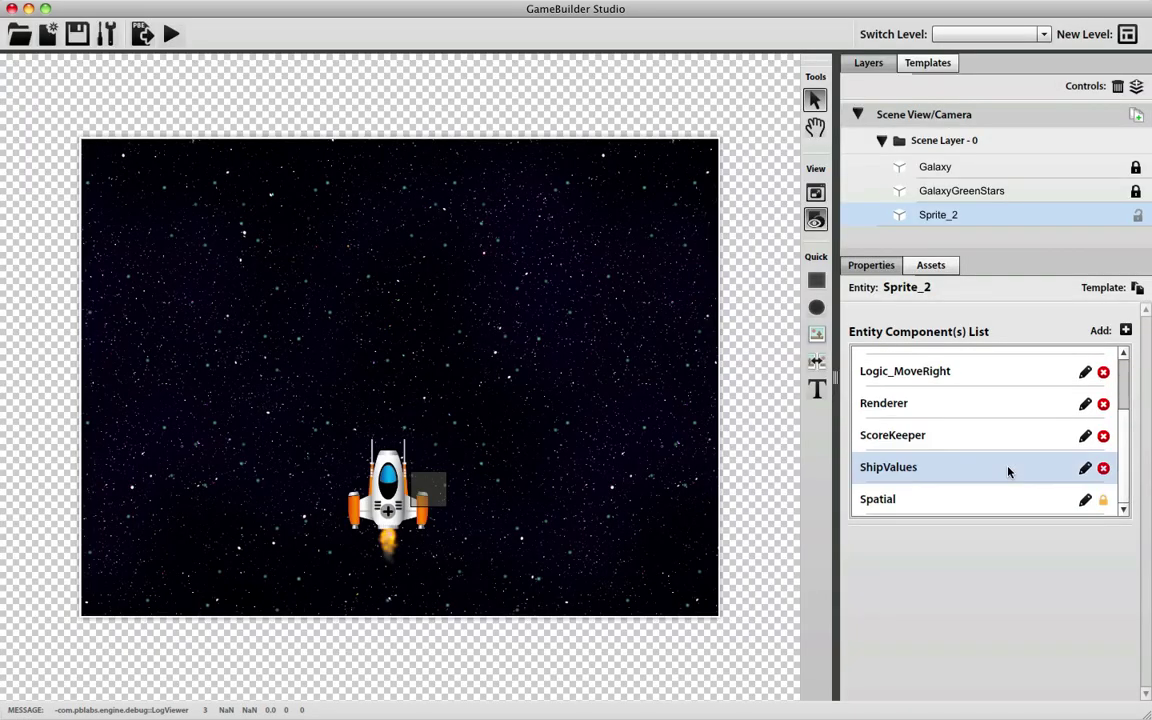
Add an Int property named score with the value 0 to the ScoreKeeper component
left_click(1014, 437)
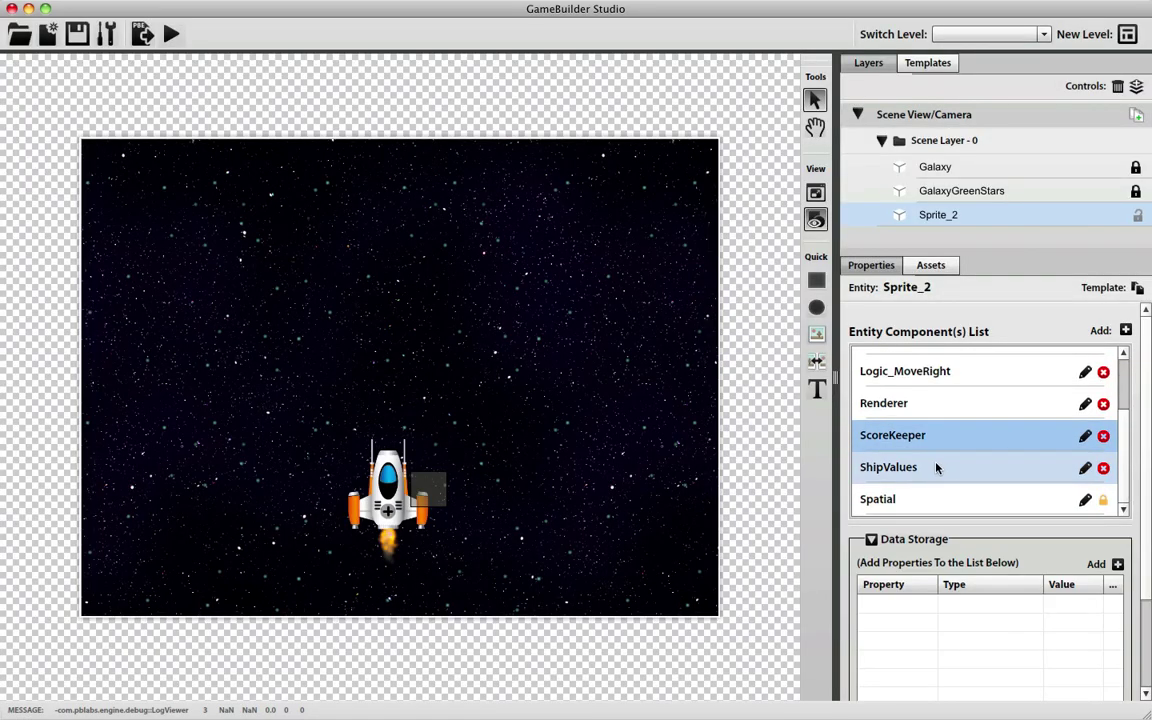
scroll(1143, 430, "down", 1)
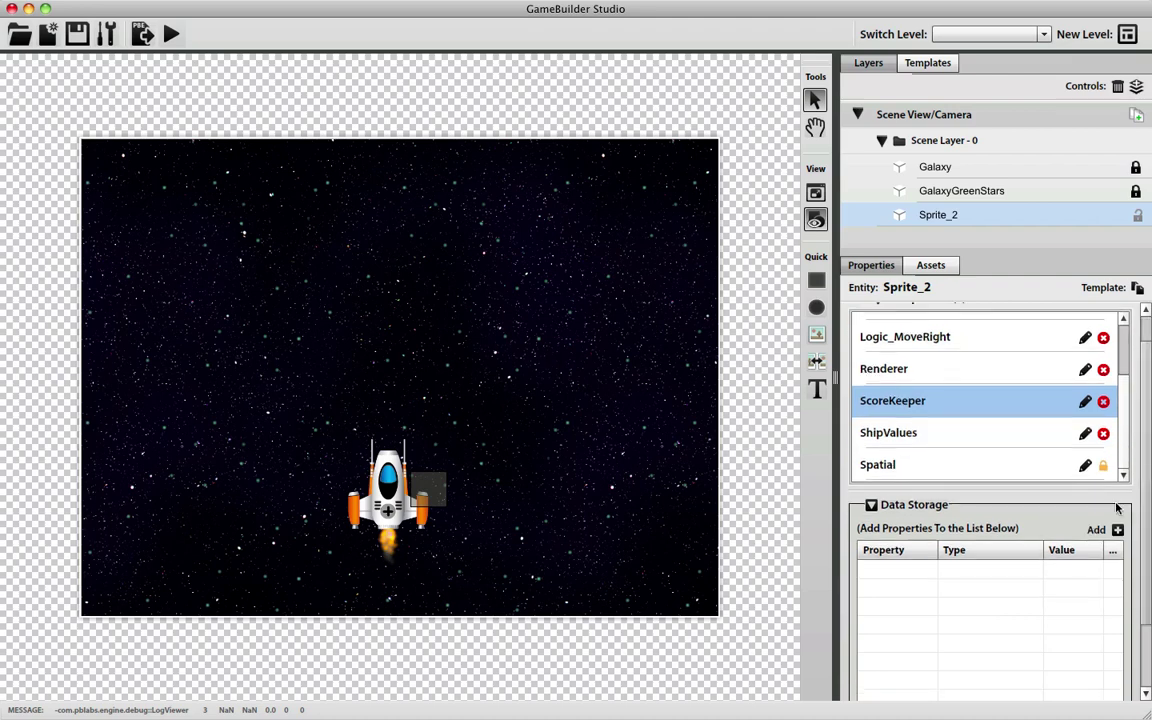
left_click(1117, 529)
left_click(905, 570)
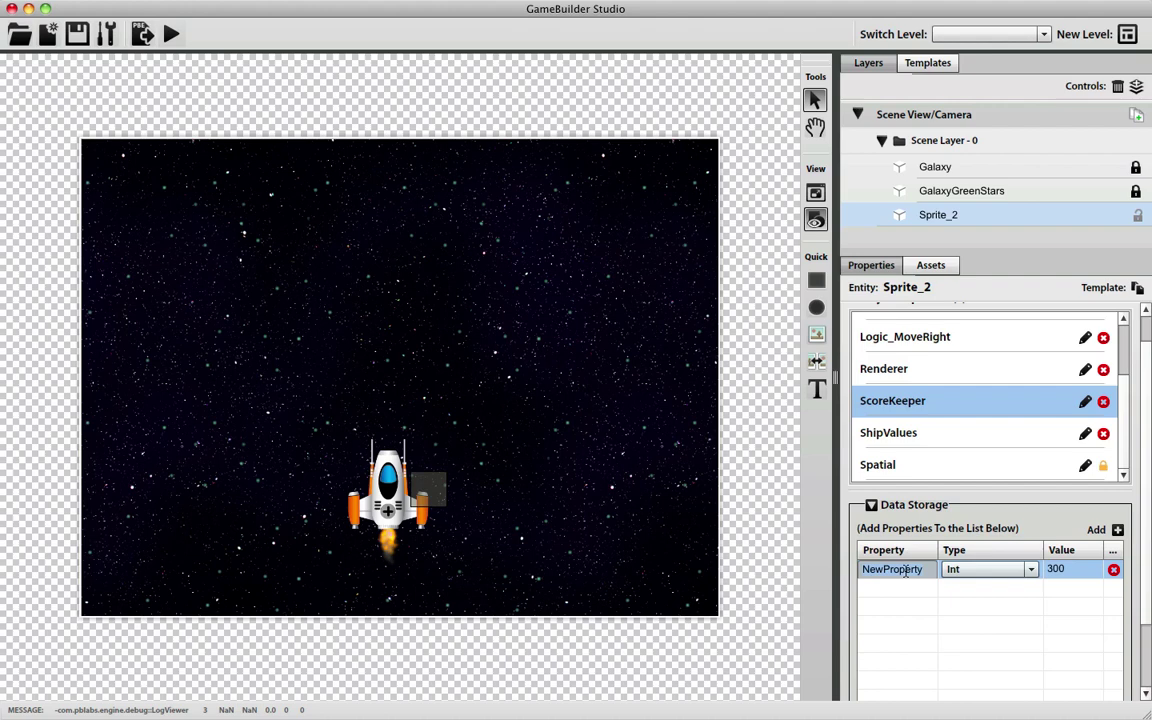
type("score")
left_click(1063, 570)
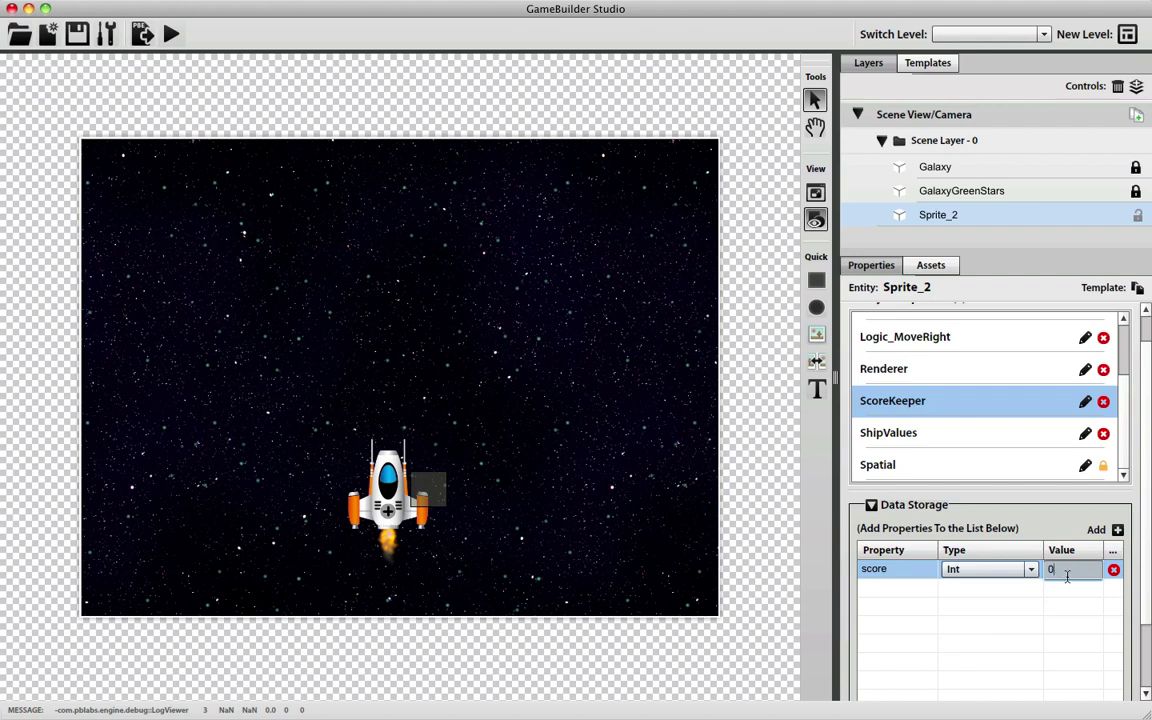
left_click(1072, 607)
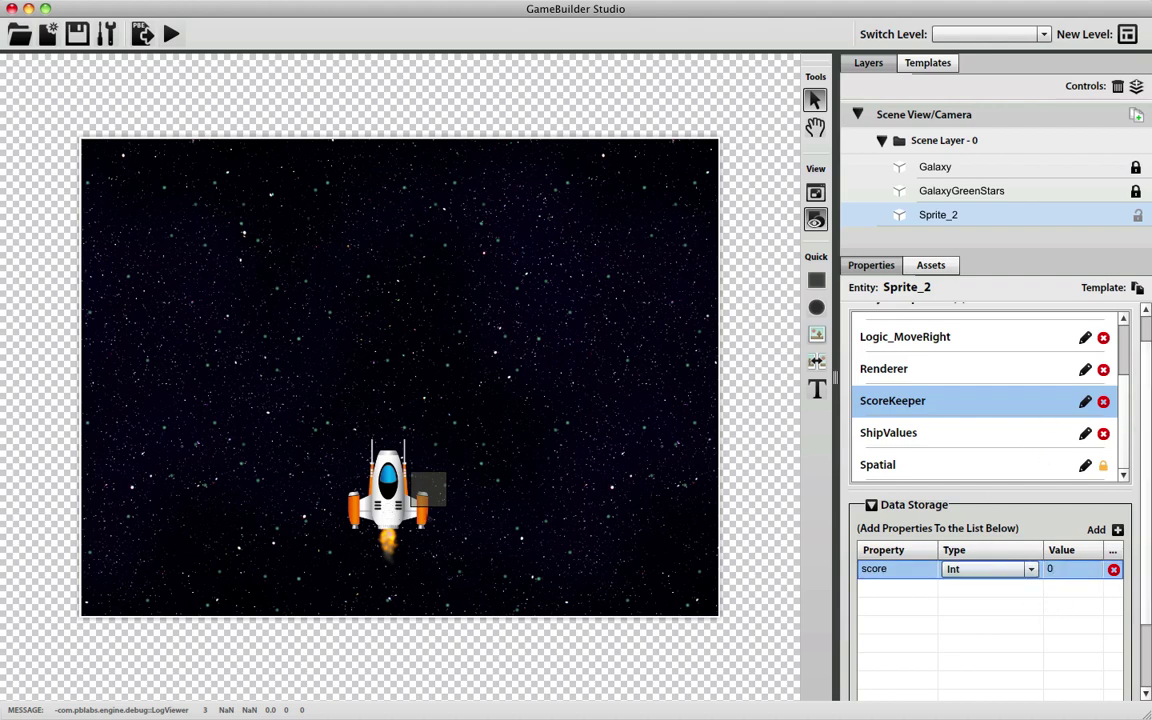
Adjust the gunship's position slightly on the stage, keeping it near the lower middle of the scene
left_click(390, 500)
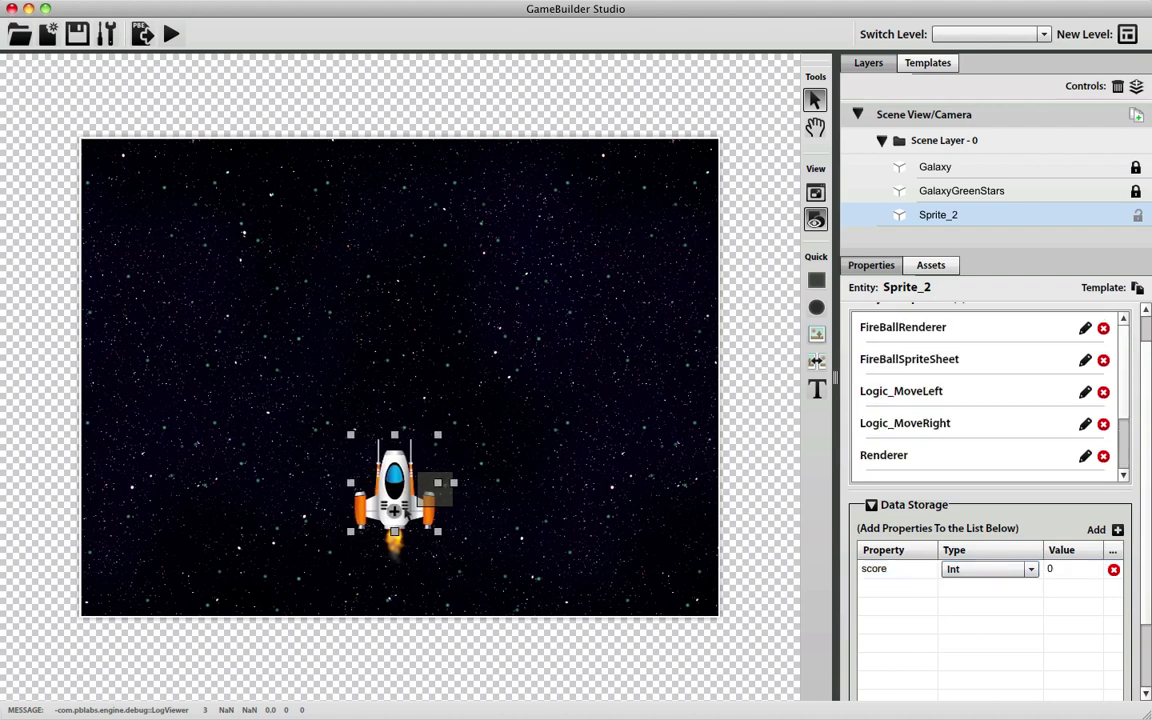
left_click_drag(394, 510, 385, 510)
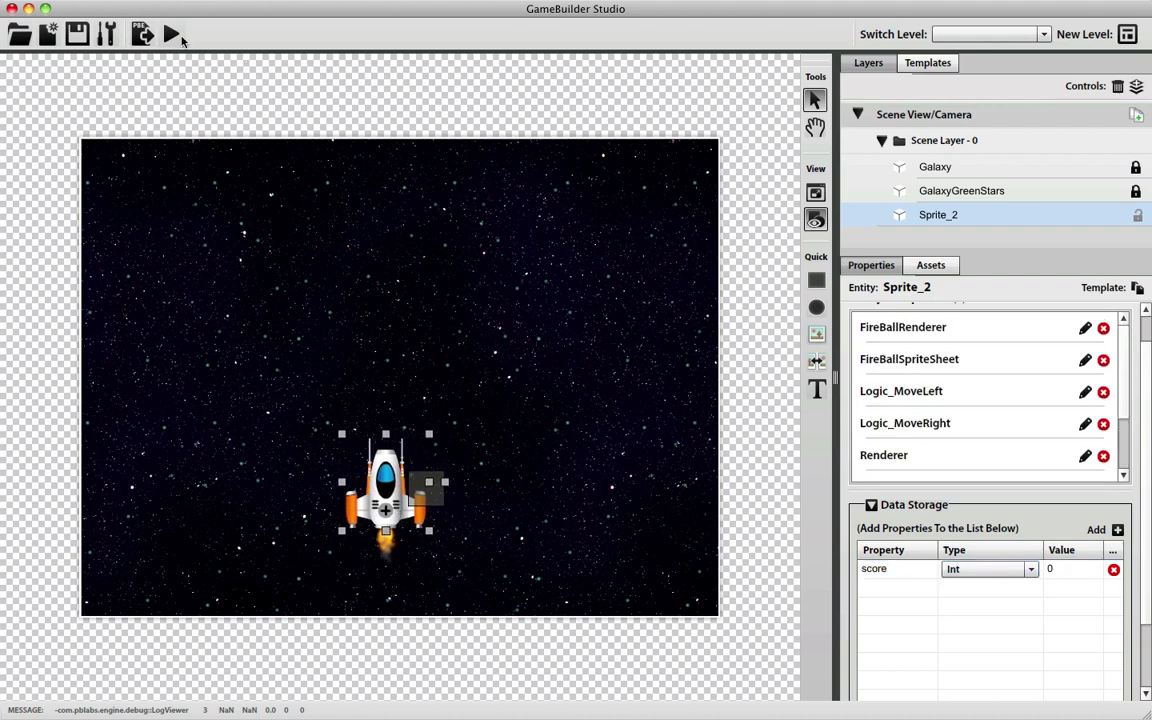
scroll(1145, 465, "up", 2)
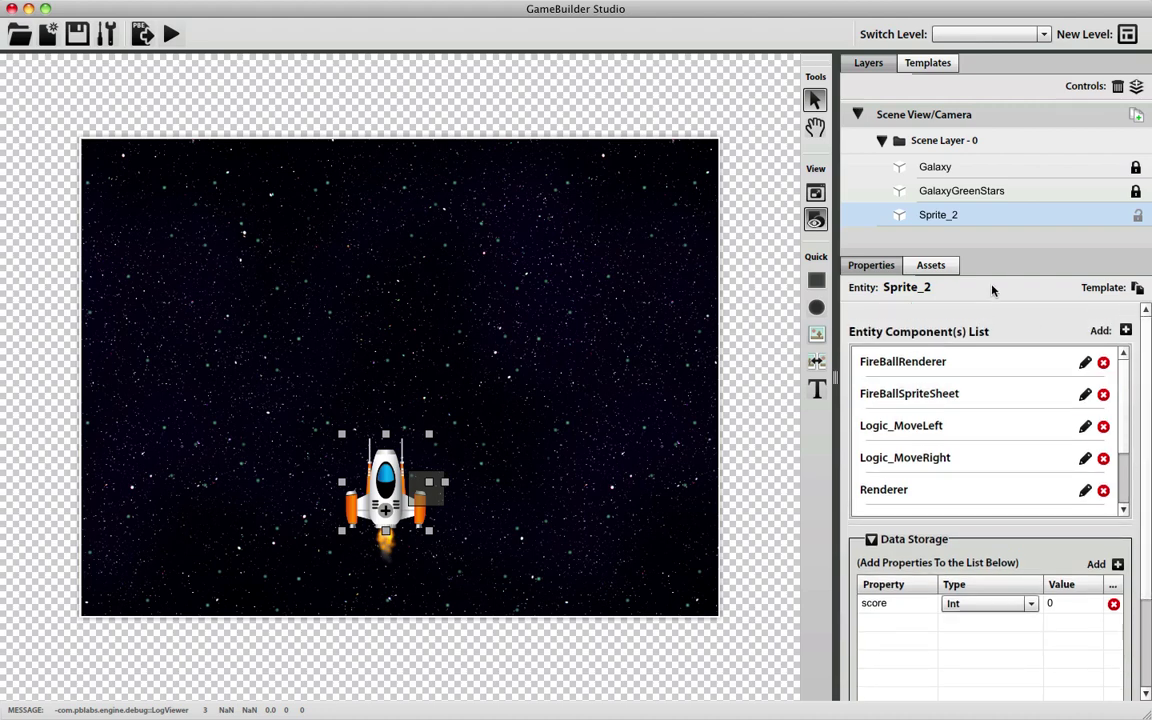
left_click(819, 337)
left_click(648, 365)
left_click_drag(648, 365, 596, 363)
Import missile.png from the Asteroids resources folder as a game asset
left_click(930, 265)
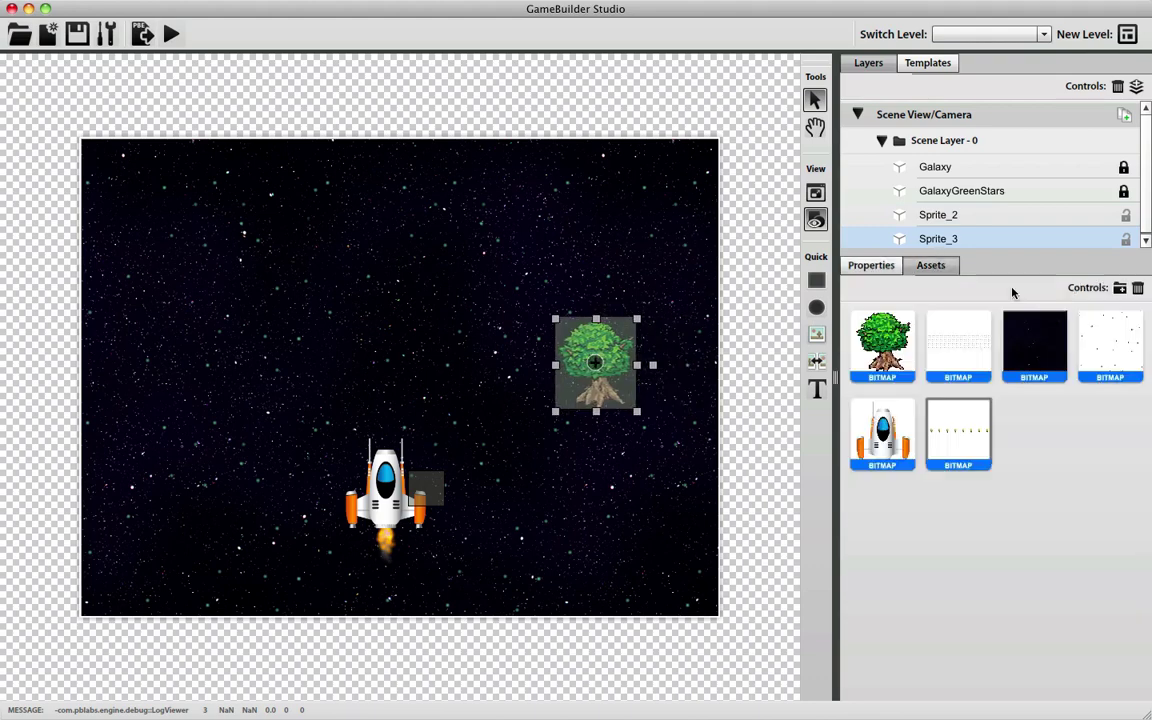
left_click(1120, 288)
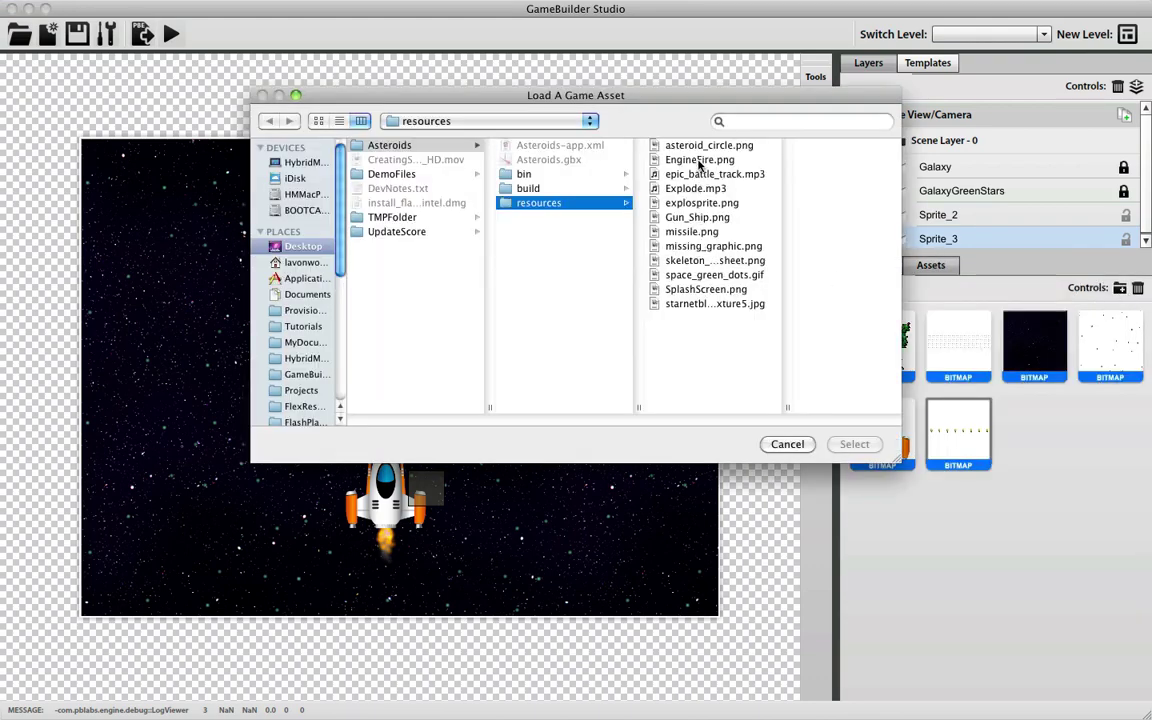
left_click(692, 231)
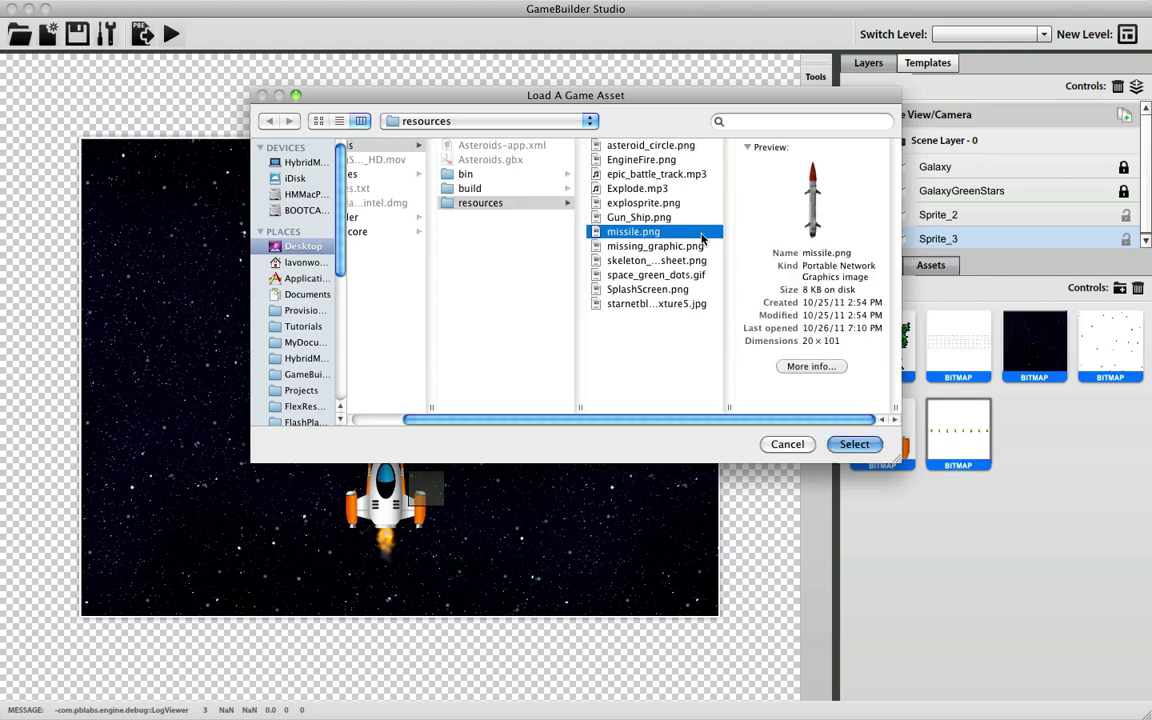
left_click(855, 444)
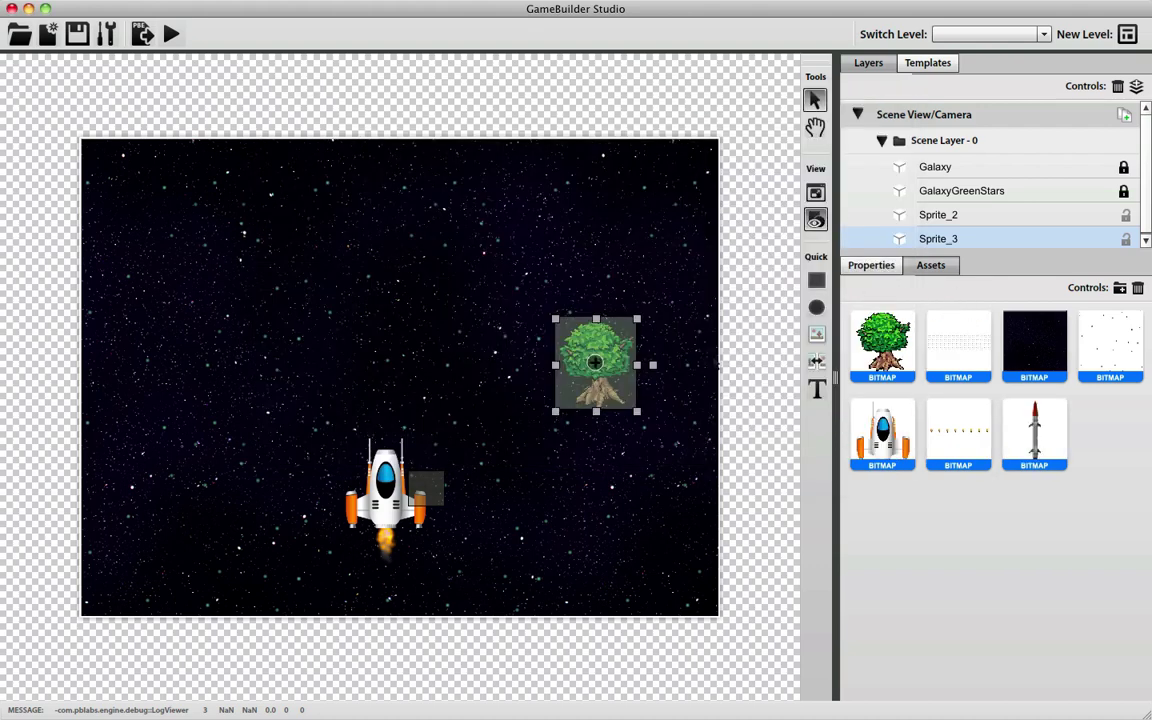
Delete the tree sprite and place the missile image in the scene at about X 726, Y 348, right of the gunship
left_click_drag(609, 370, 596, 324)
key("Delete")
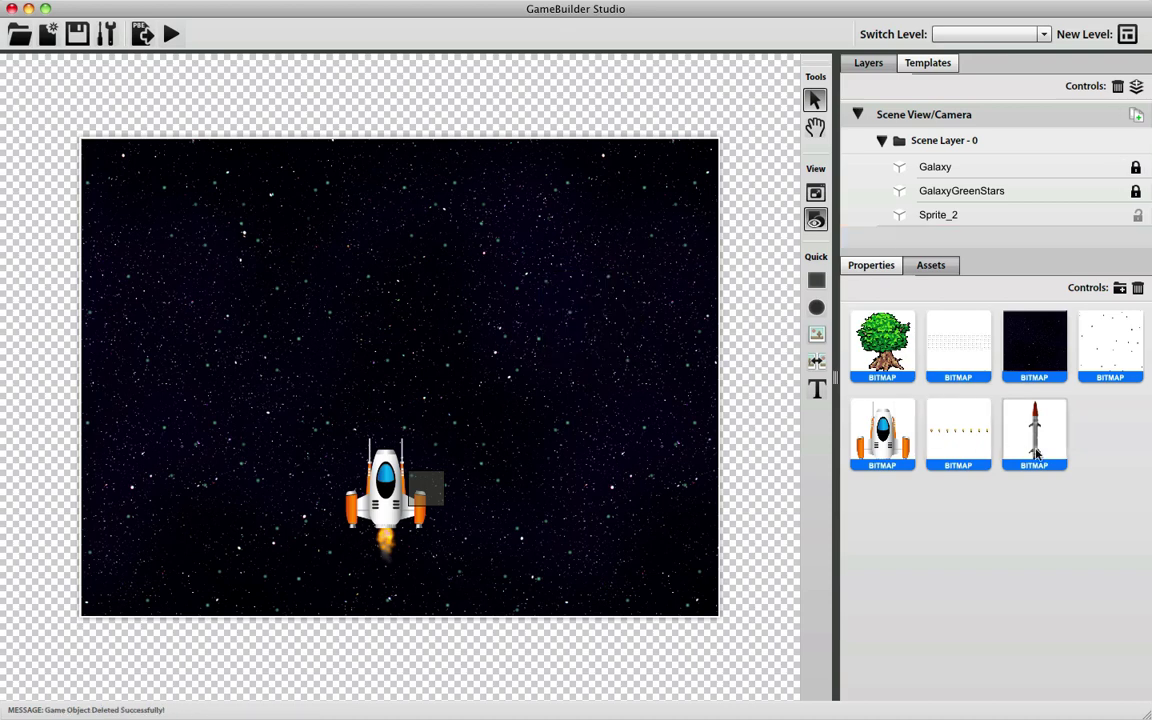
left_click_drag(1040, 432, 660, 416)
Reduce the missile's size through the spatial properties of its Renderer component
left_click(872, 265)
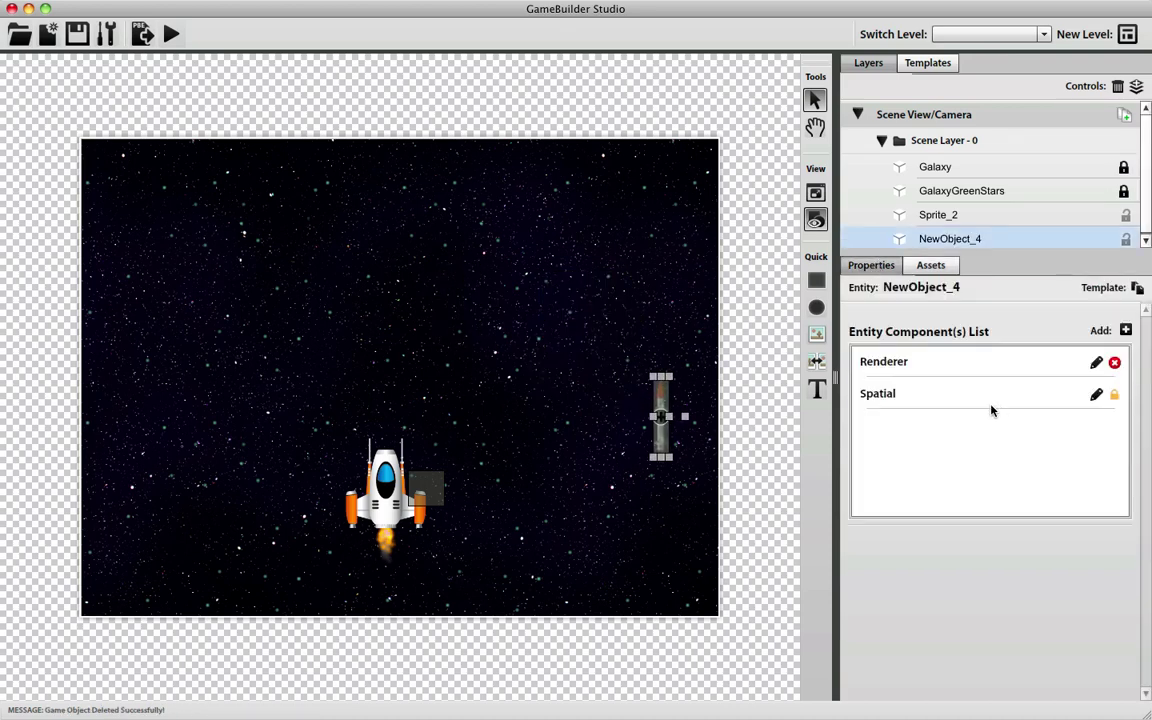
left_click(987, 369)
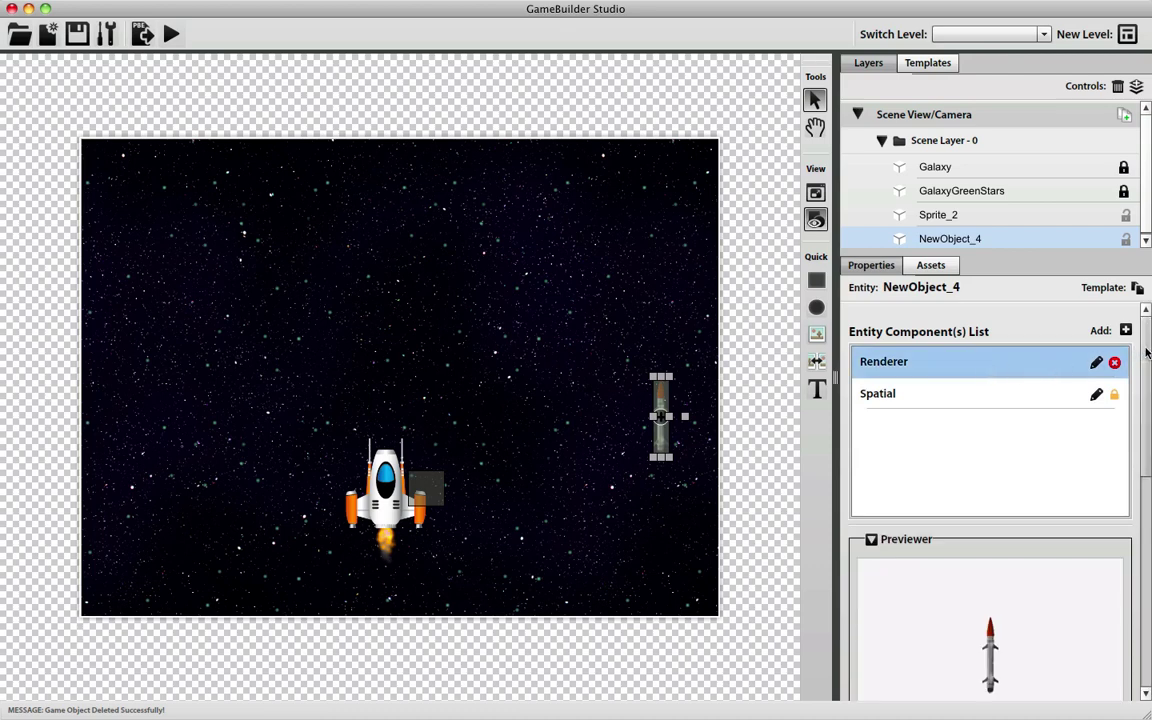
scroll(1147, 372, "down", 1)
scroll(1147, 372, "down", 5)
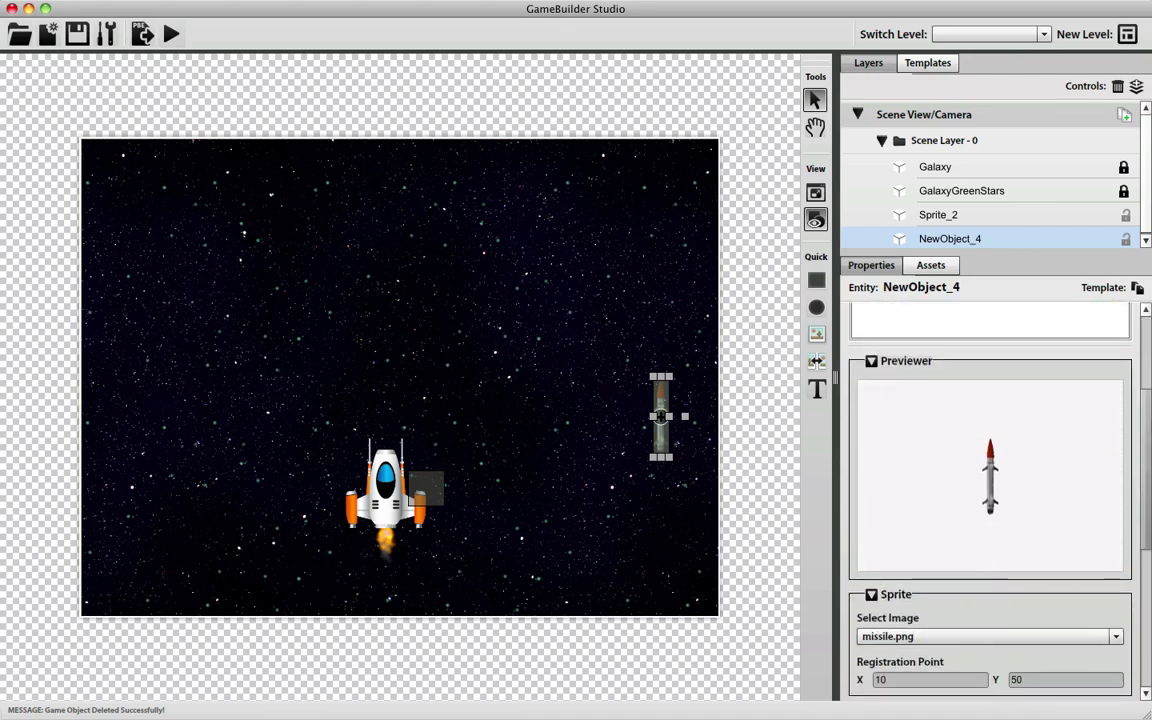
scroll(1149, 514, "down", 5)
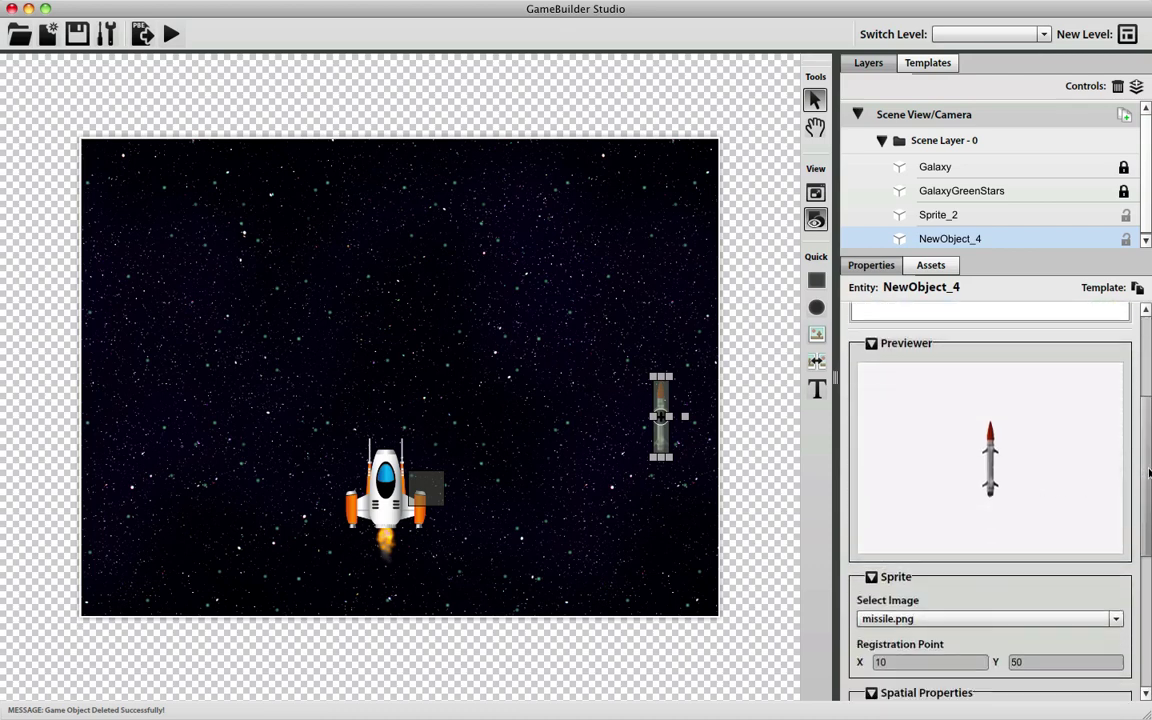
scroll(1149, 514, "up", 2)
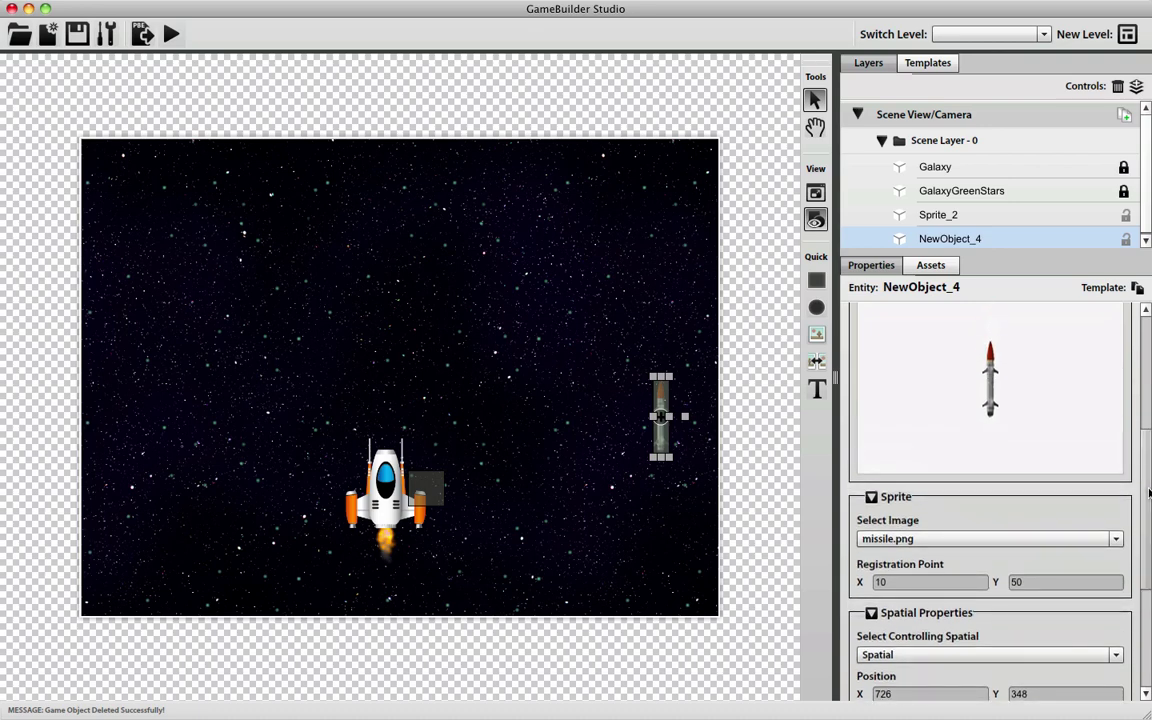
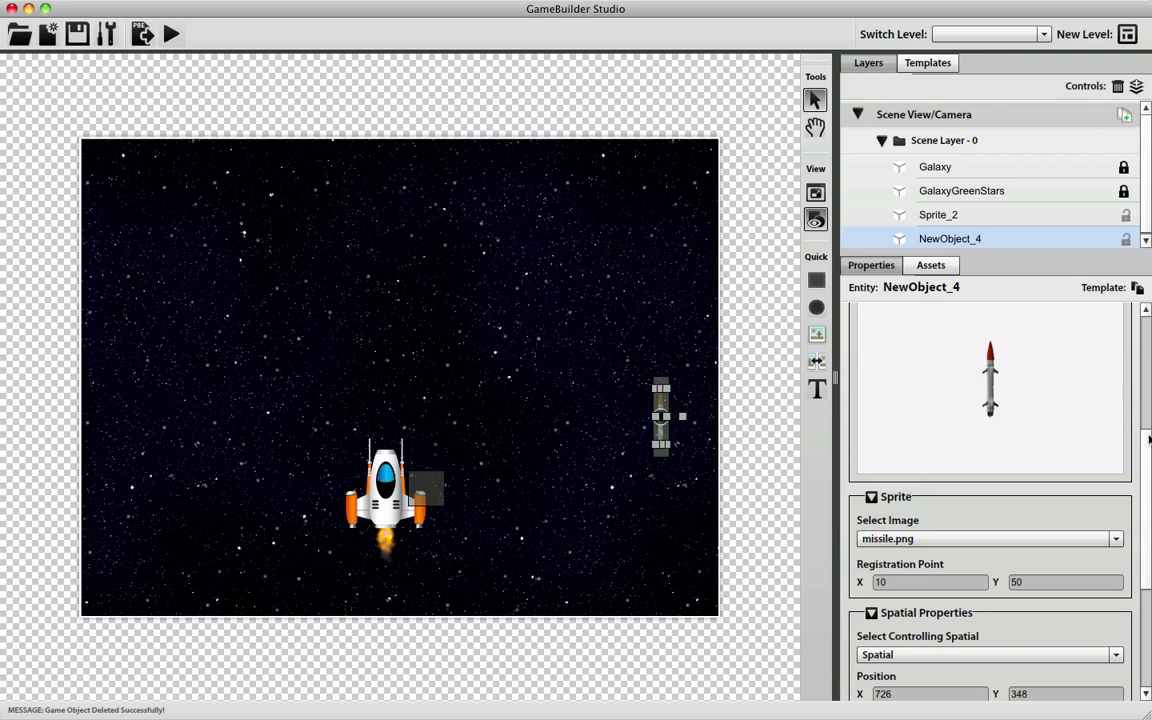
Shrink the rectangular collision shape in the missile's Spatial component so it fits tightly around the missile image
mouse_move(1146, 434)
left_mouse_down()
mouse_move(1145, 320)
mouse_move(1128, 320)
mouse_move(1148, 465)
mouse_move(1147, 427)
left_mouse_up()
left_click(1088, 393)
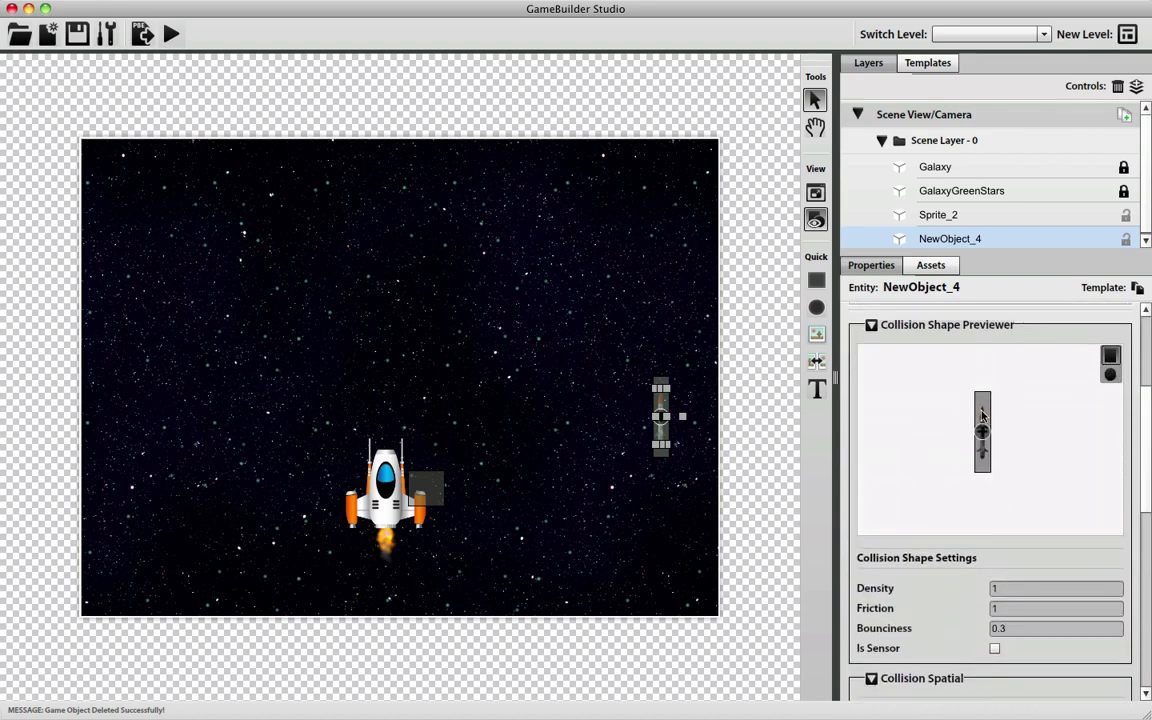
left_click_drag(978, 410, 988, 466)
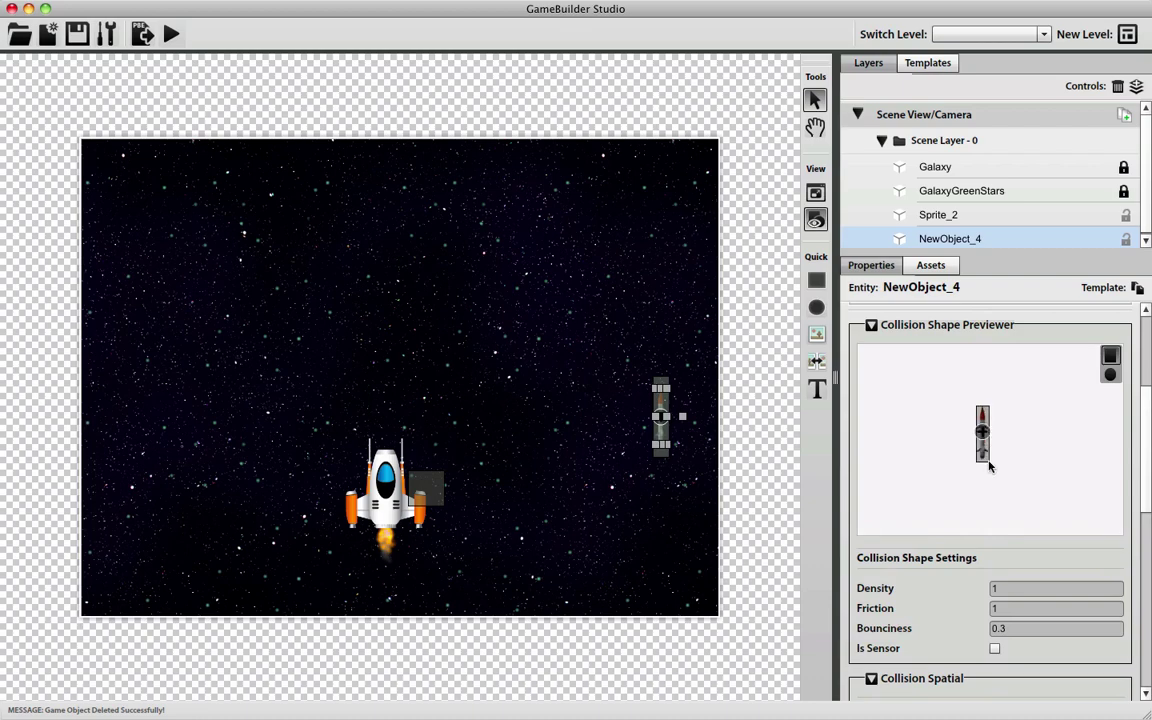
Set the missile's Spatial body type to KINEMATIC, enable Continuously Collide and disable Sleeping Enabled
left_click_drag(1147, 442, 1149, 535)
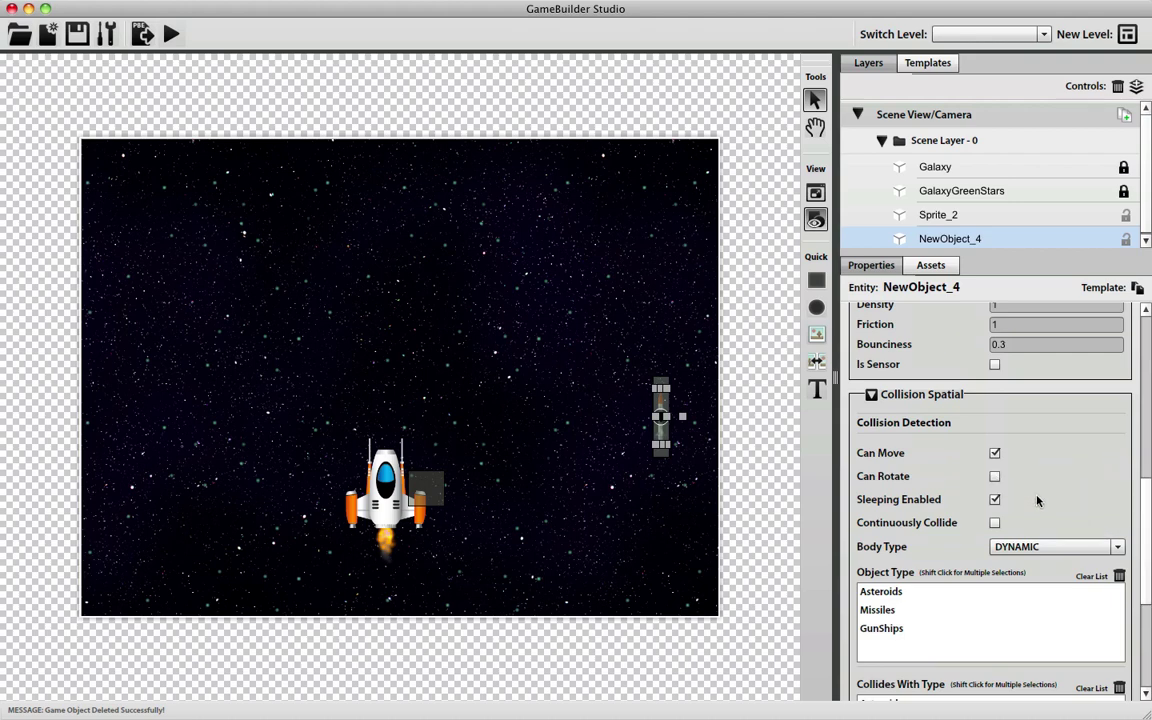
scroll(1035, 505, "down", 1)
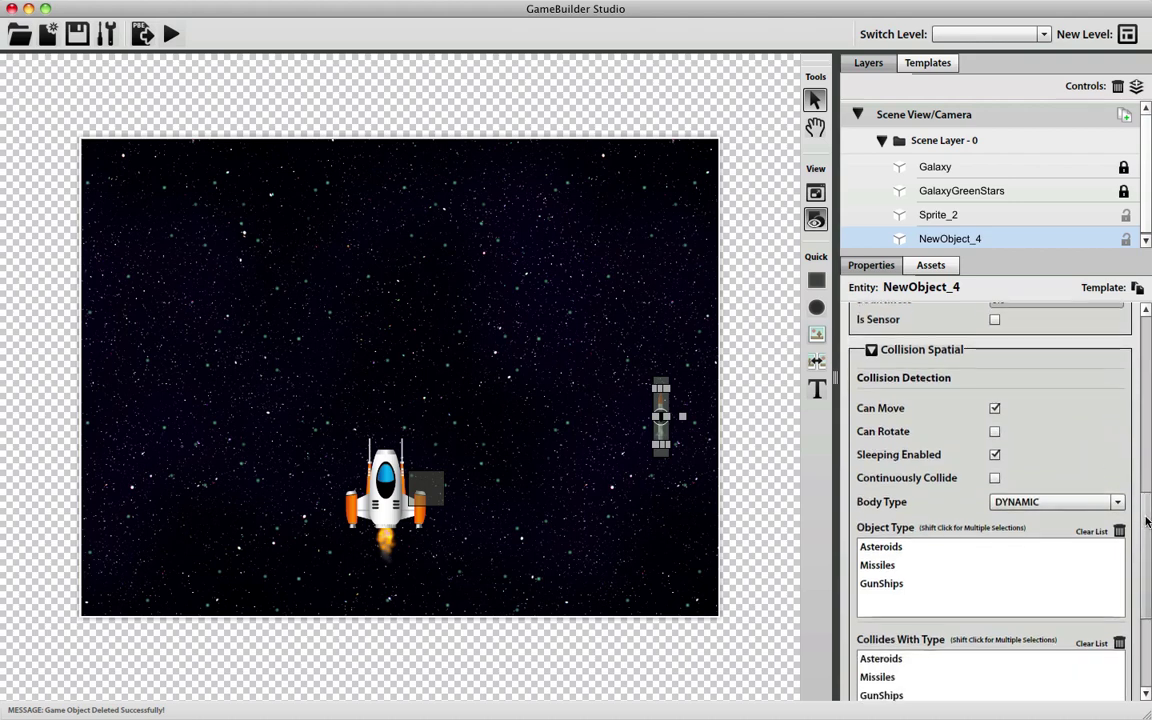
left_click(1030, 503)
left_click(1020, 553)
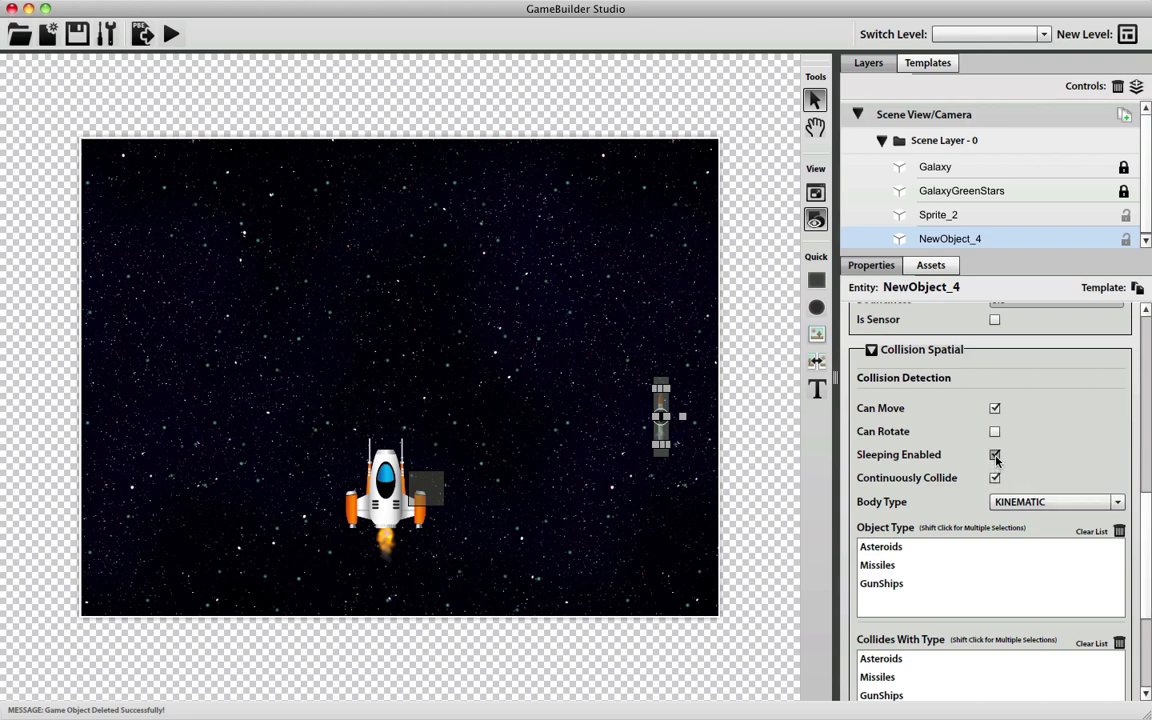
scroll(1147, 414, "up", 5)
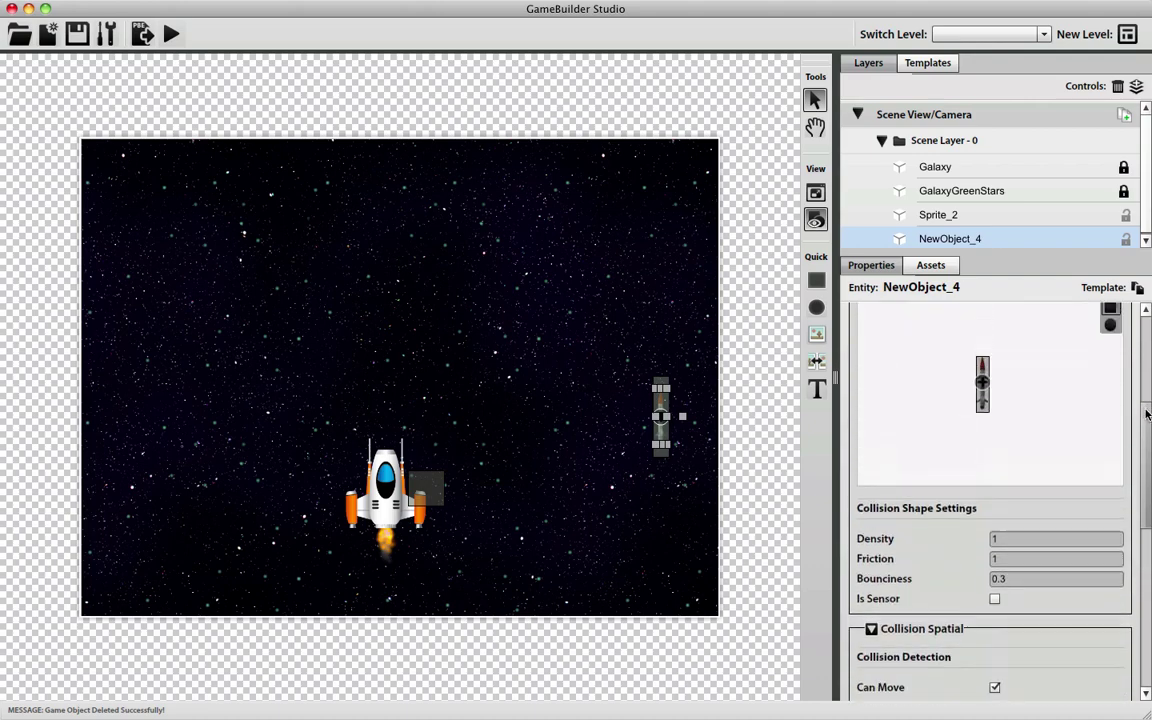
left_click_drag(1147, 414, 1147, 520)
Set the missile's collision object type to Missiles and make it collide with the Asteroids type
left_click(956, 517)
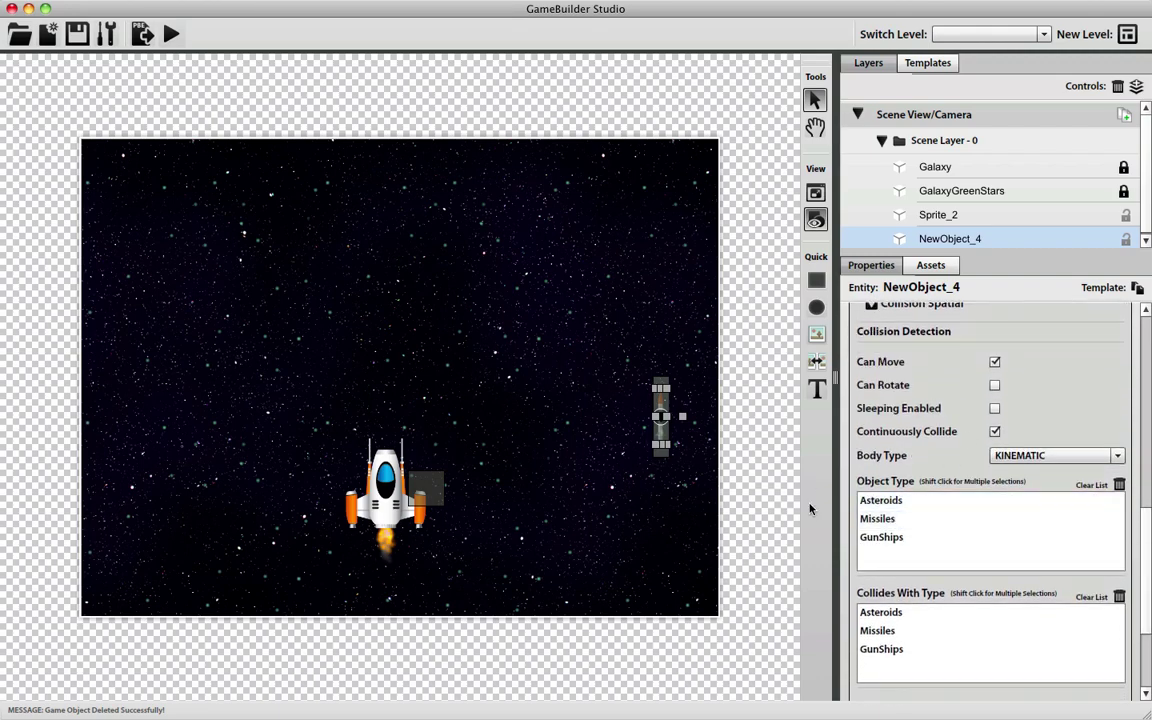
left_click(893, 520)
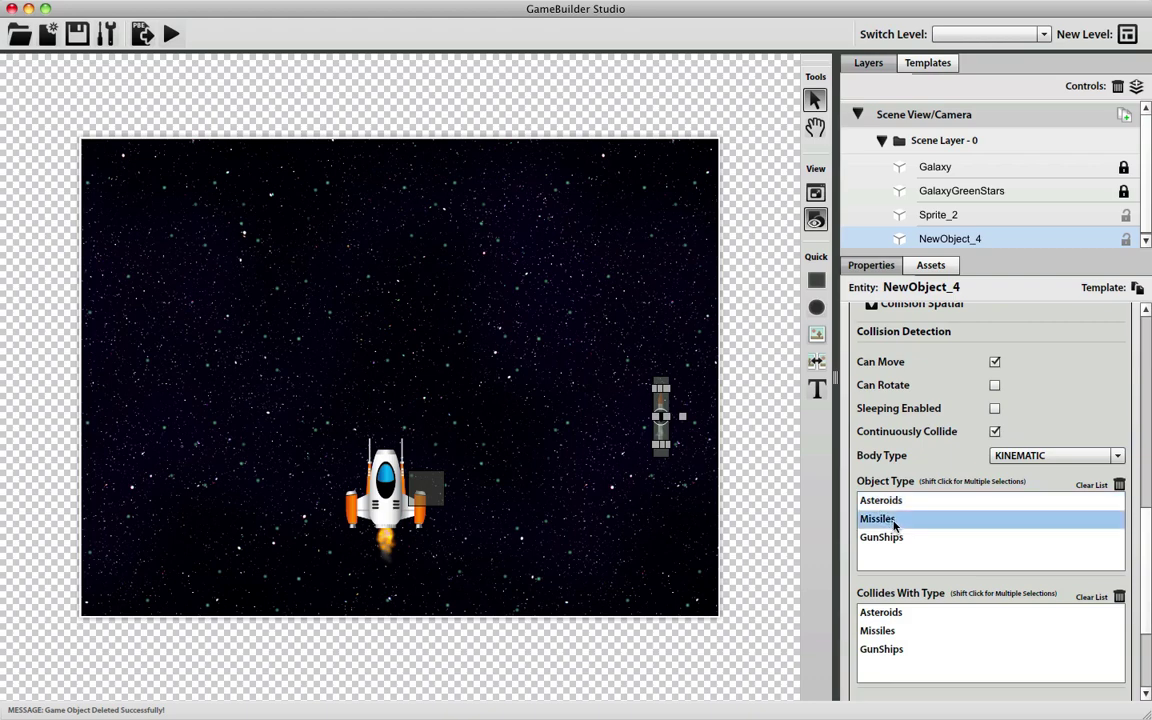
left_click(900, 612)
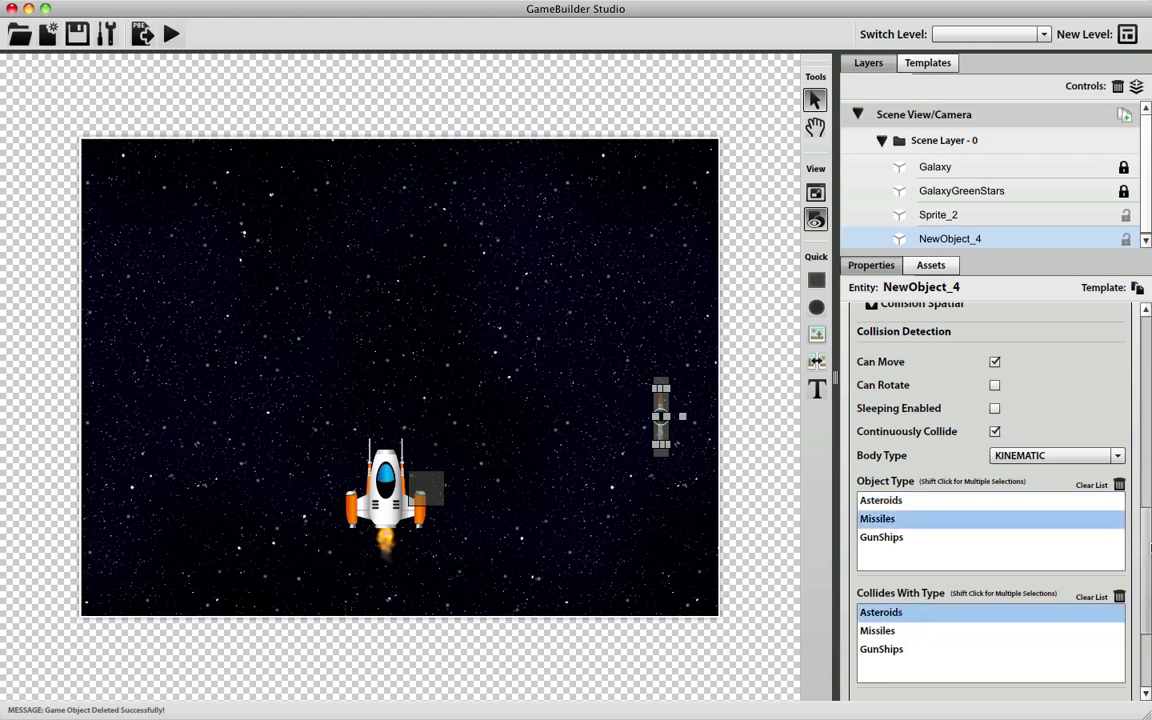
scroll(1033, 491, "down", 3)
Add a Rule Component named Logic_Lifespan to the missile entity
scroll(1148, 605, "up", 10)
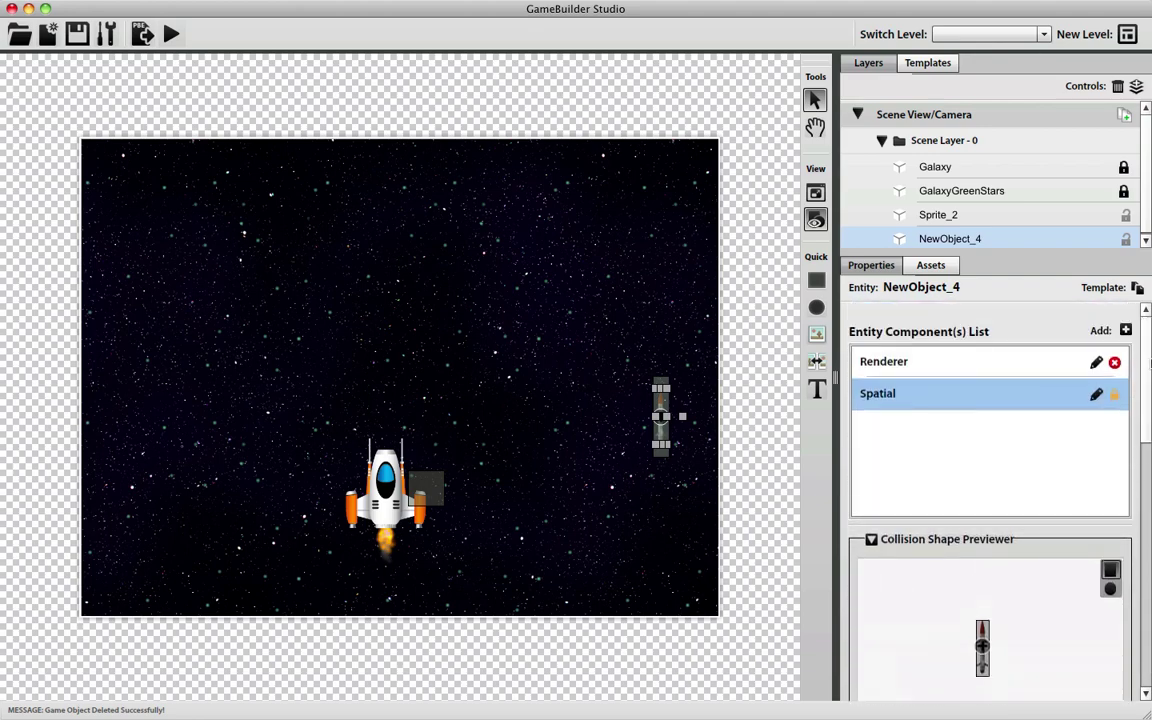
left_click(1126, 332)
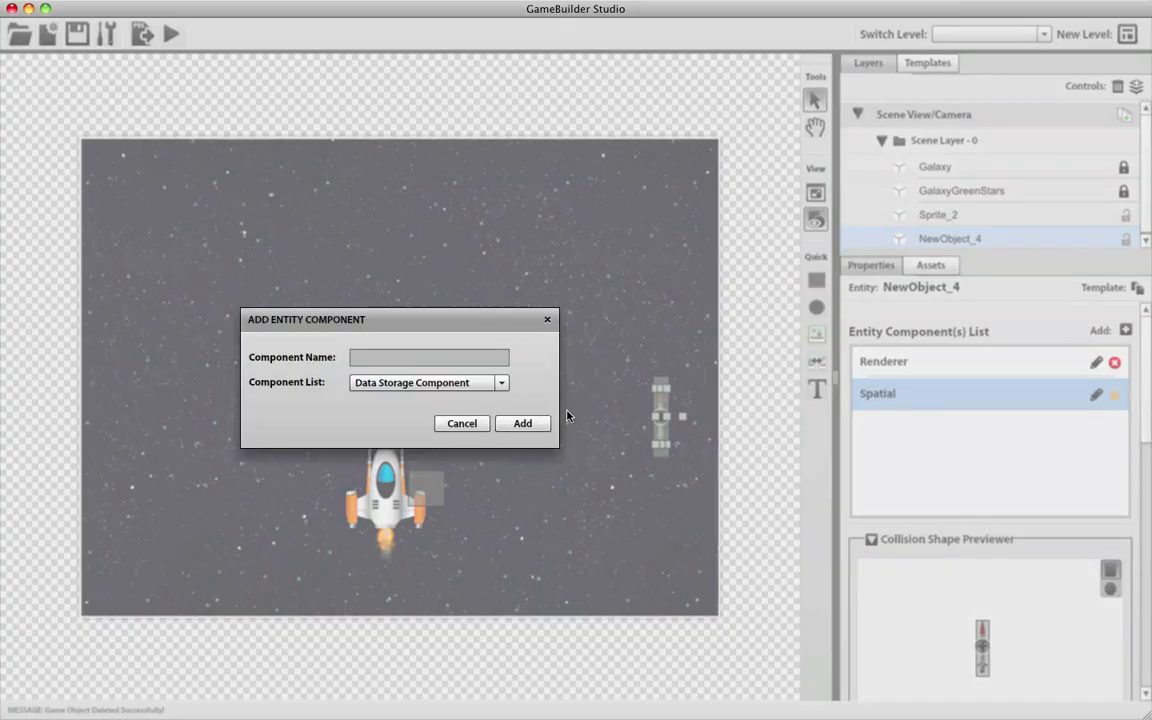
left_click(397, 357)
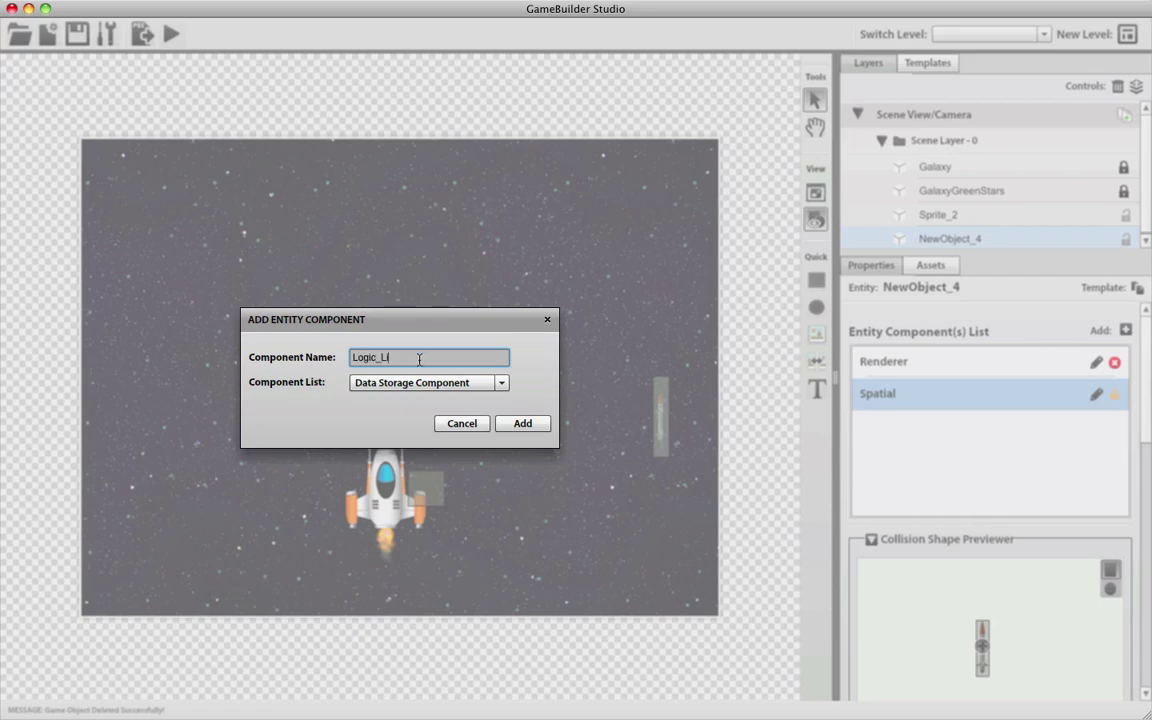
type("span")
left_click(463, 384)
scroll(440, 437, "down", 1)
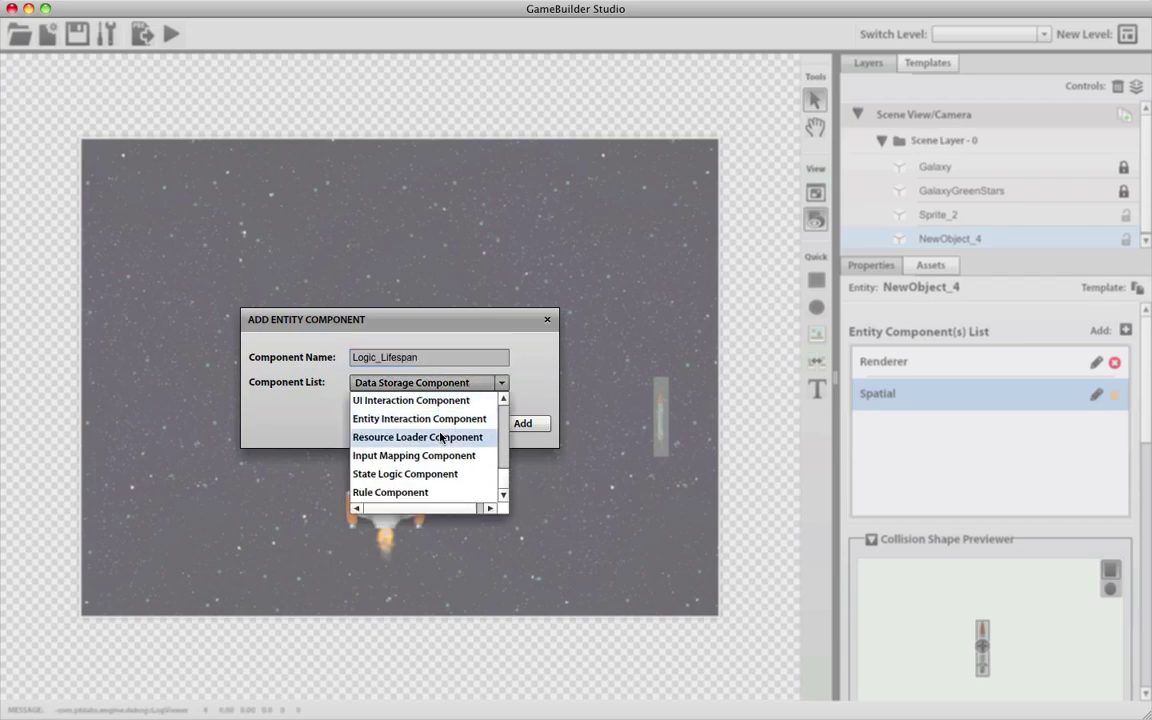
left_click(430, 492)
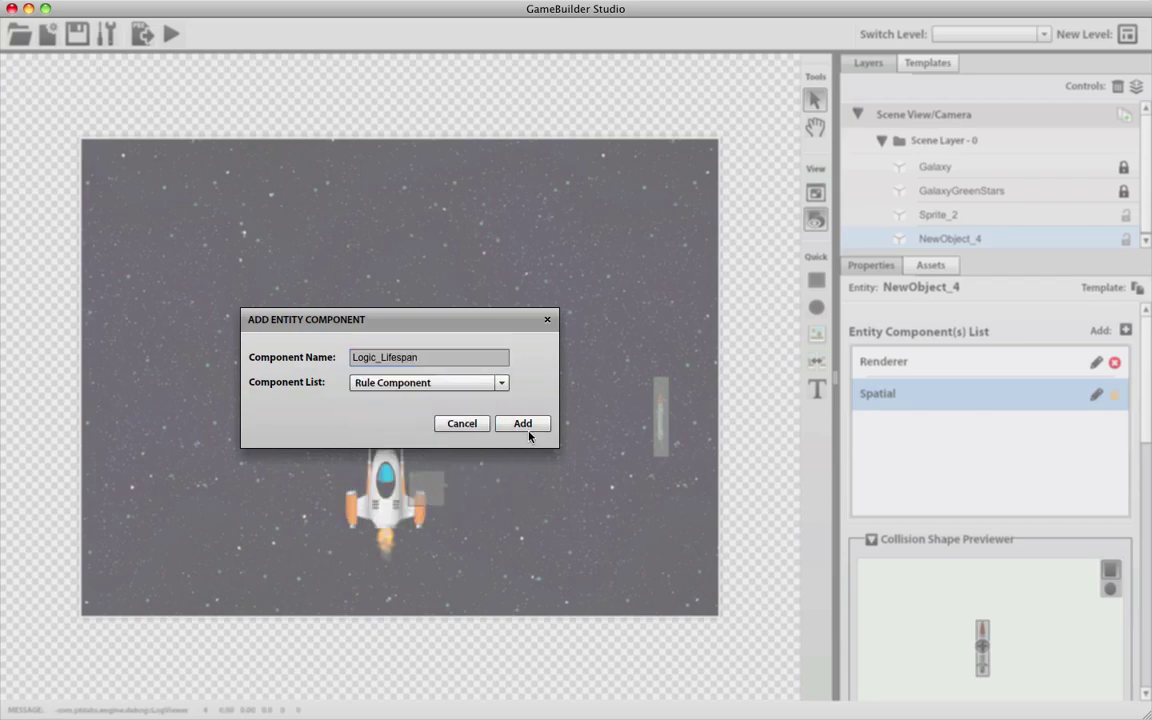
left_click(522, 424)
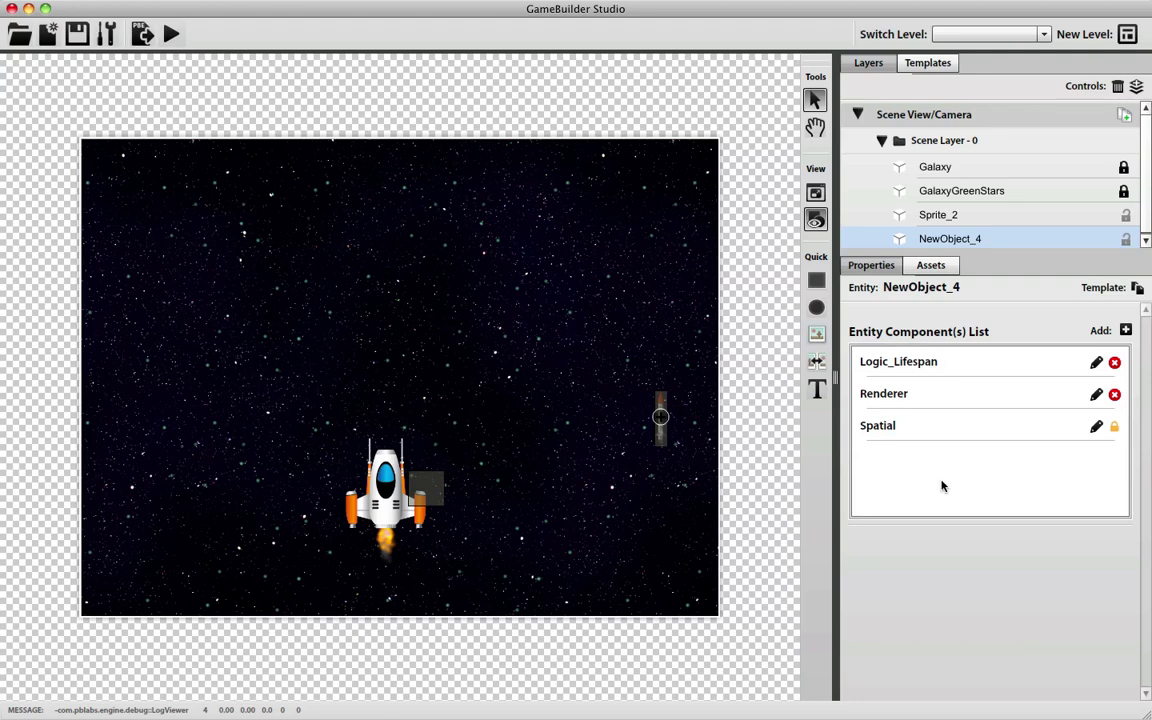
Add a Timer trigger action to the missile's Logic_Lifespan rule
left_click(1097, 364)
left_click_drag(1145, 377, 1145, 446)
left_click(1114, 493)
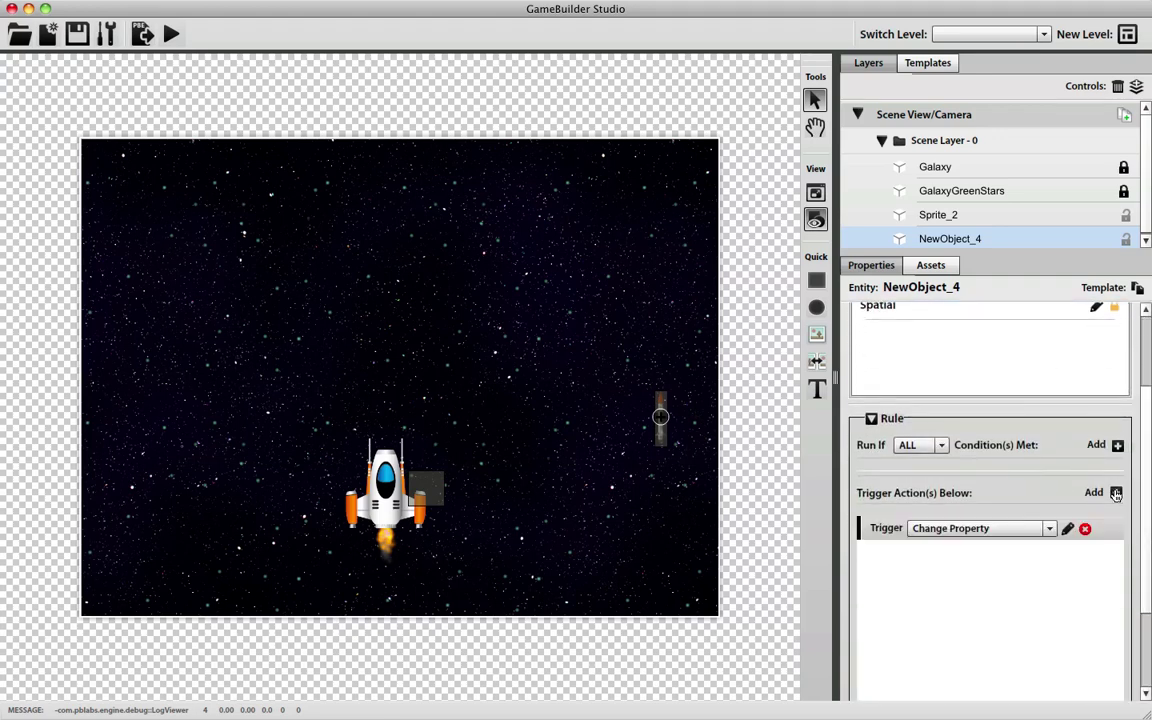
left_click(1040, 530)
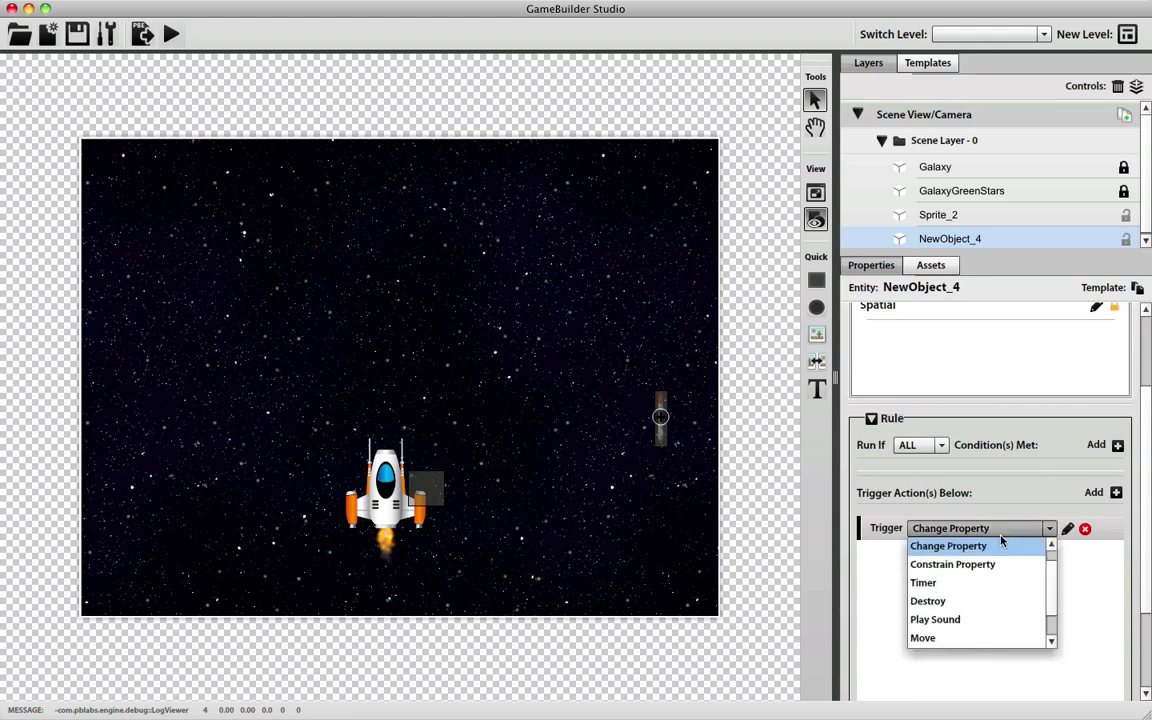
left_click(985, 585)
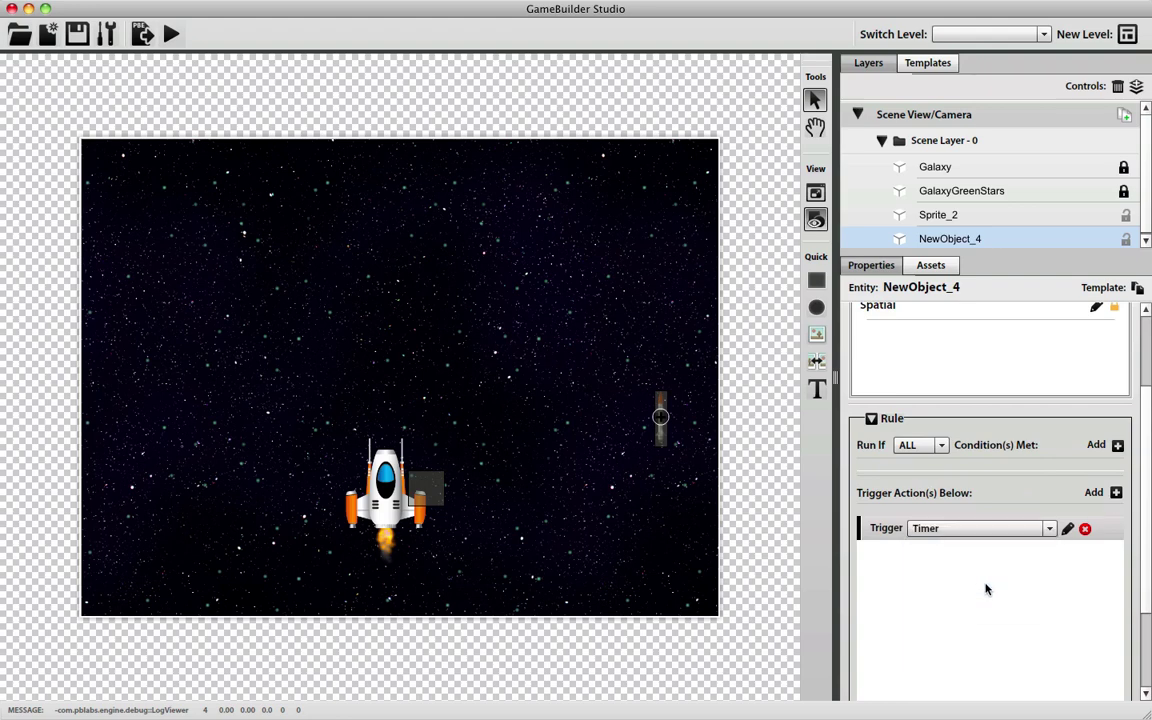
Configure the Logic_Lifespan timer to fire After 2 seconds with Run To Completion enabled
left_click(1067, 528)
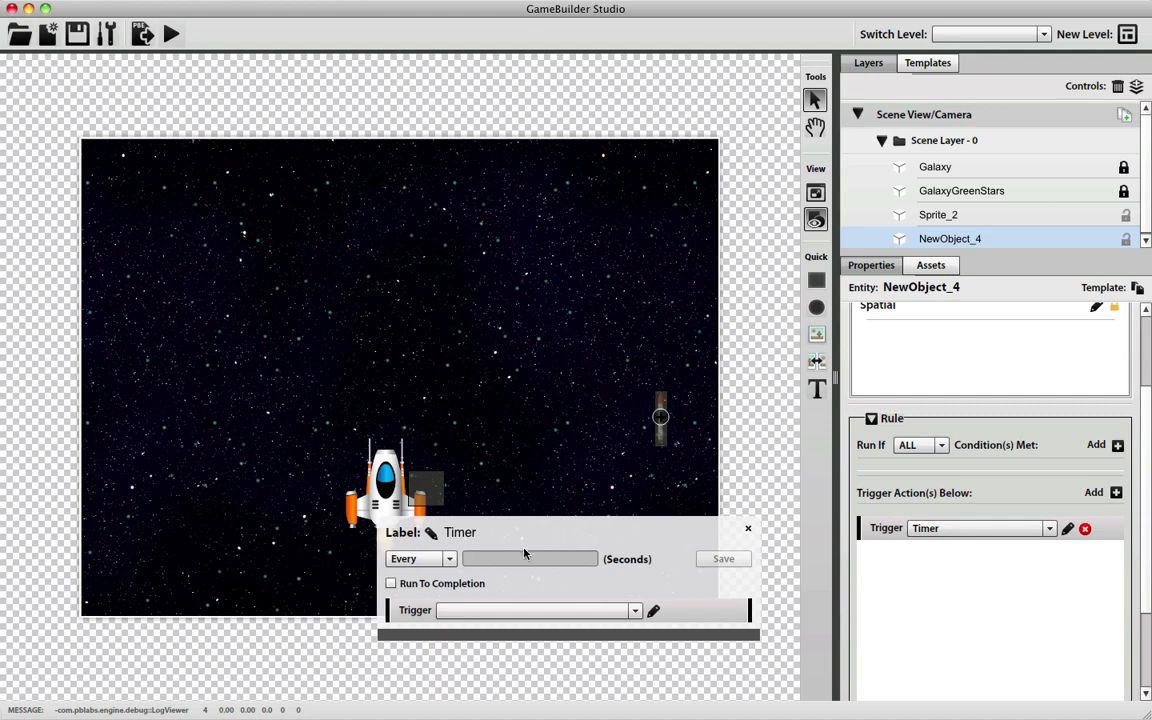
left_click(446, 559)
left_click(429, 595)
key("Tab")
type("2")
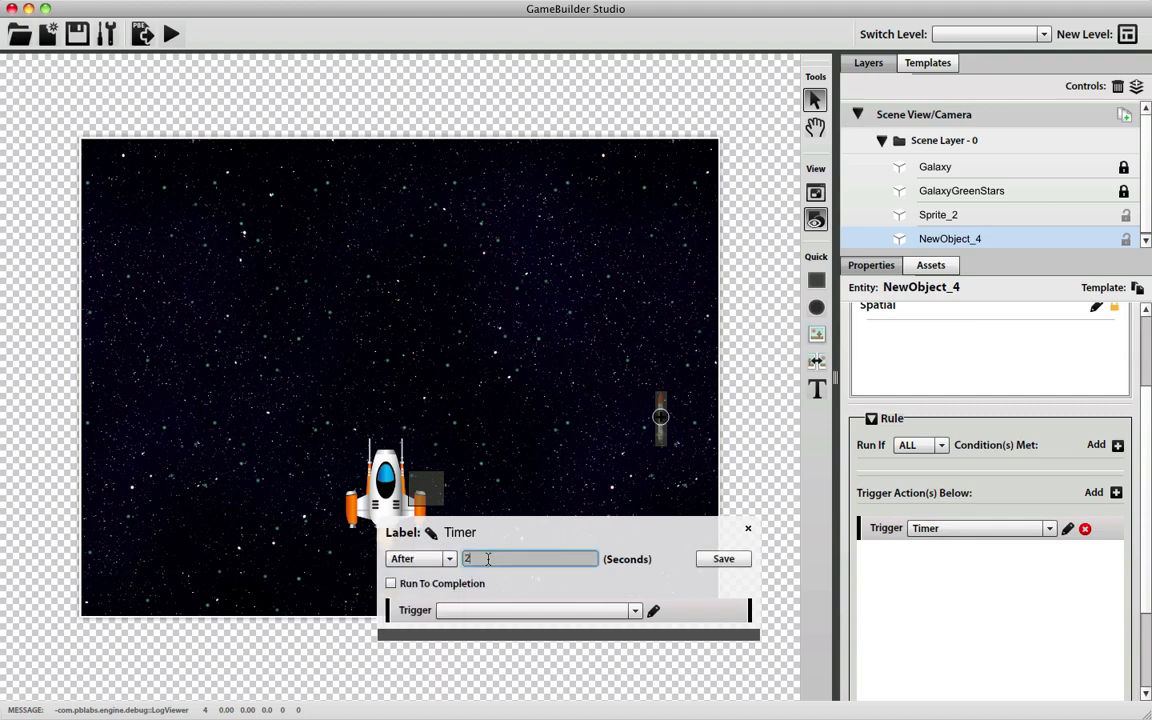
left_click(392, 584)
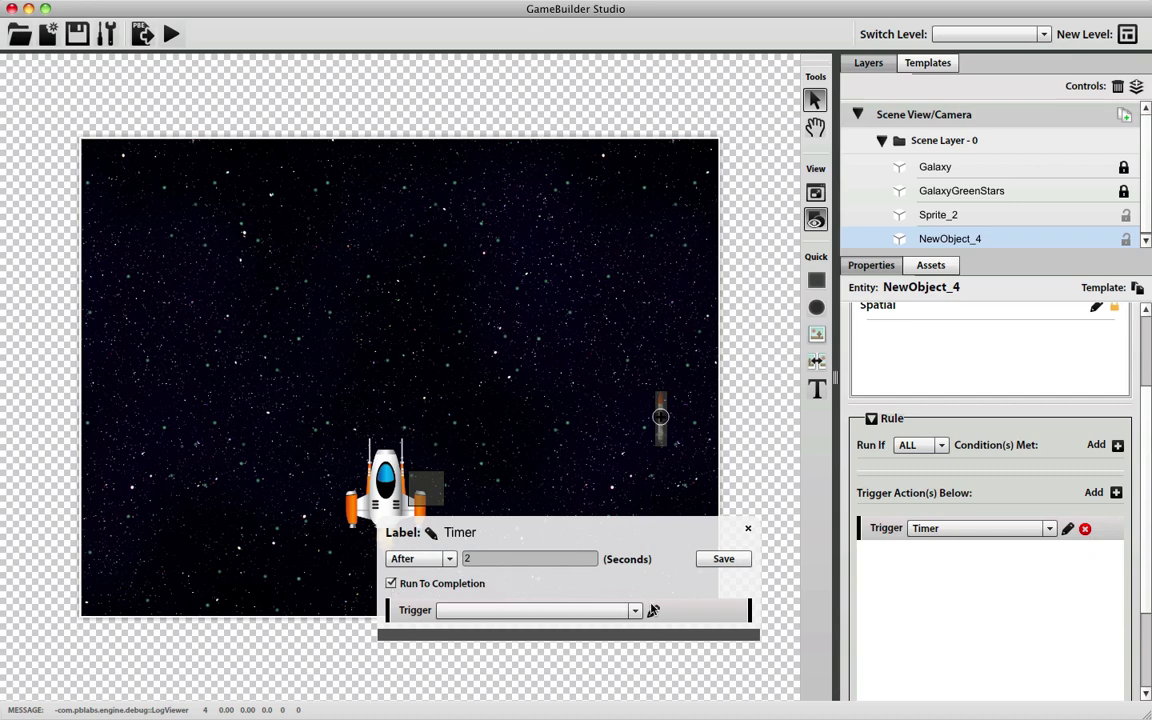
Make the timer trigger Destroy, label it DestroyTimer and save the action
left_click(583, 610)
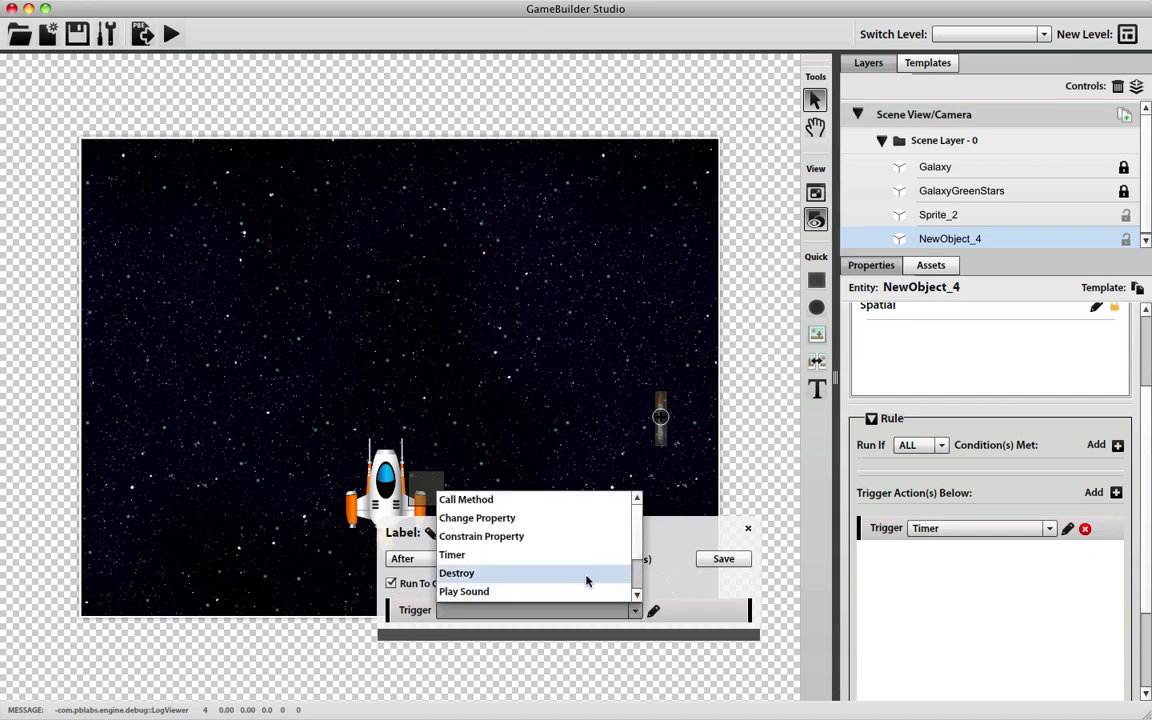
left_click(590, 575)
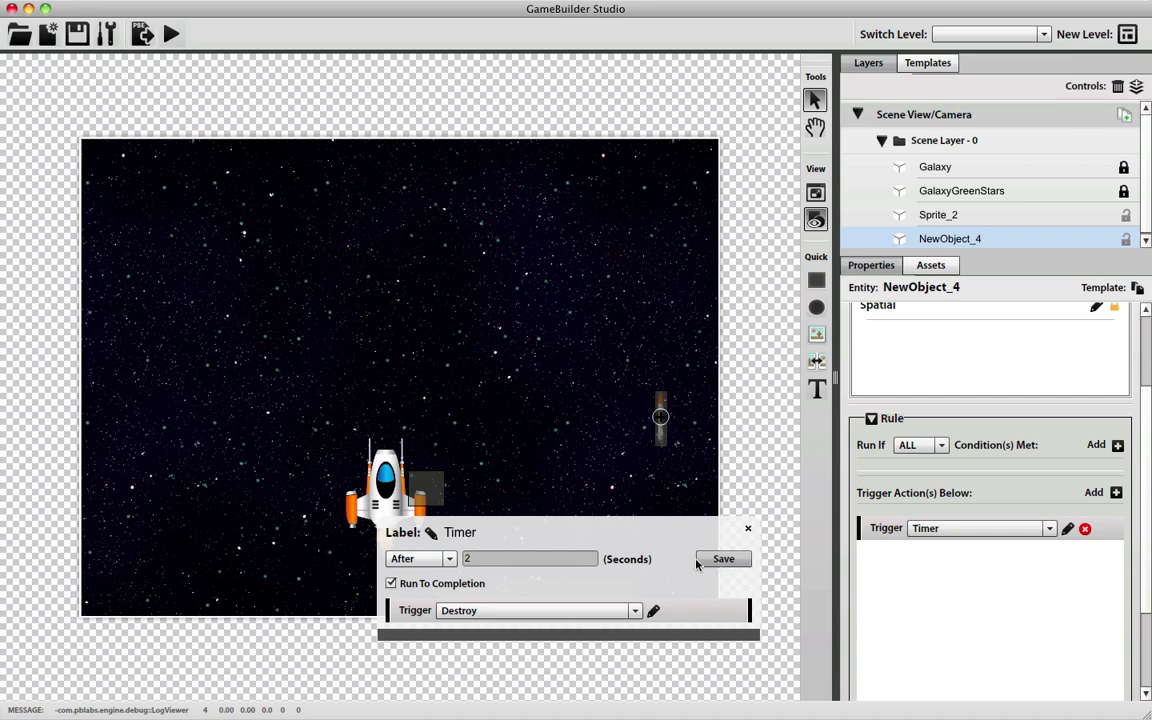
left_click(435, 535)
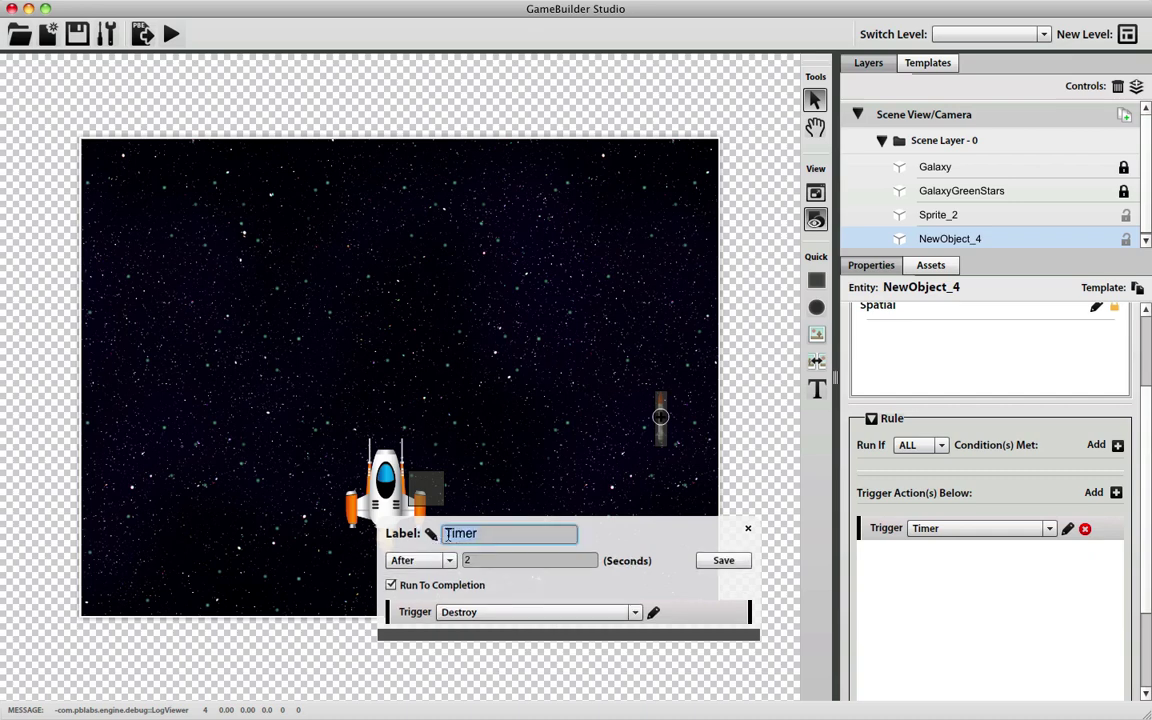
type("Destroy")
left_click(724, 561)
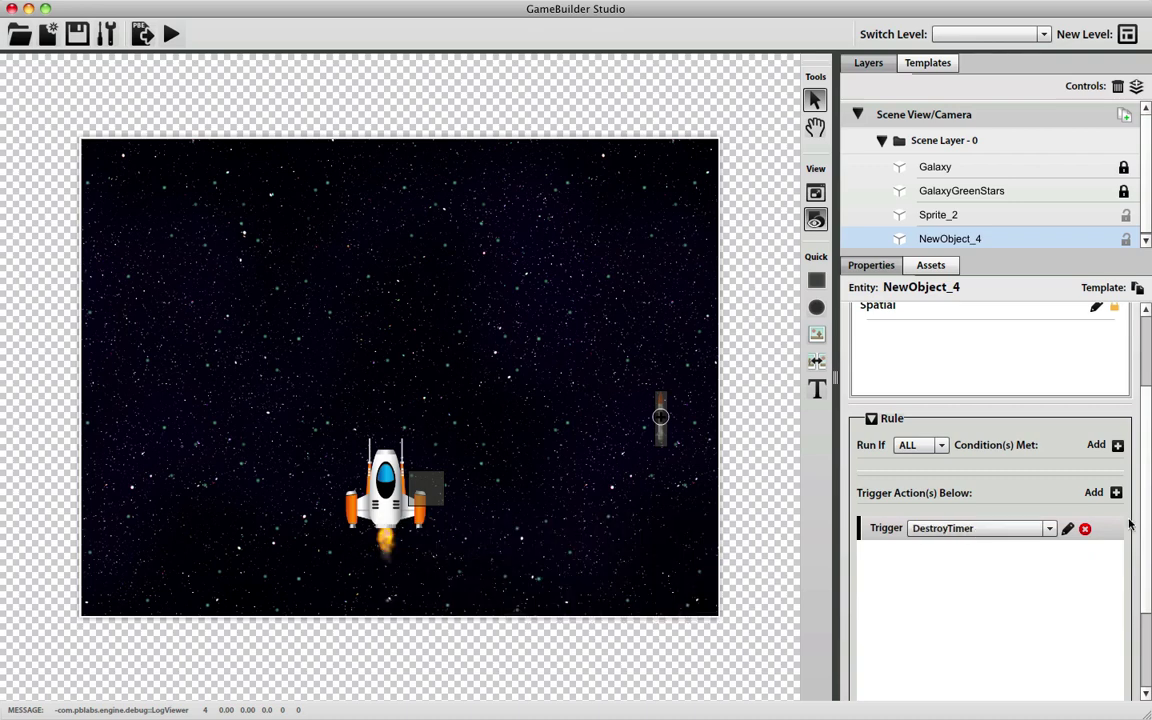
Add a second Rule Component named Logic_Collision to the missile entity
scroll(1147, 518, "up", 3)
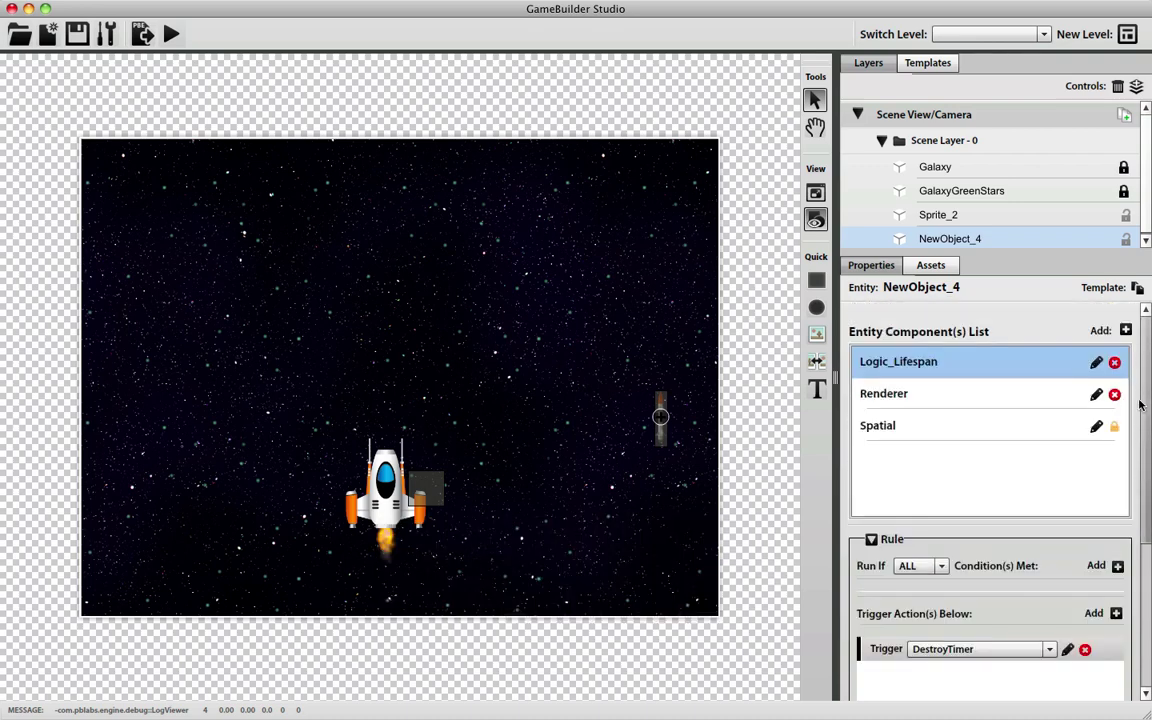
left_click(1126, 331)
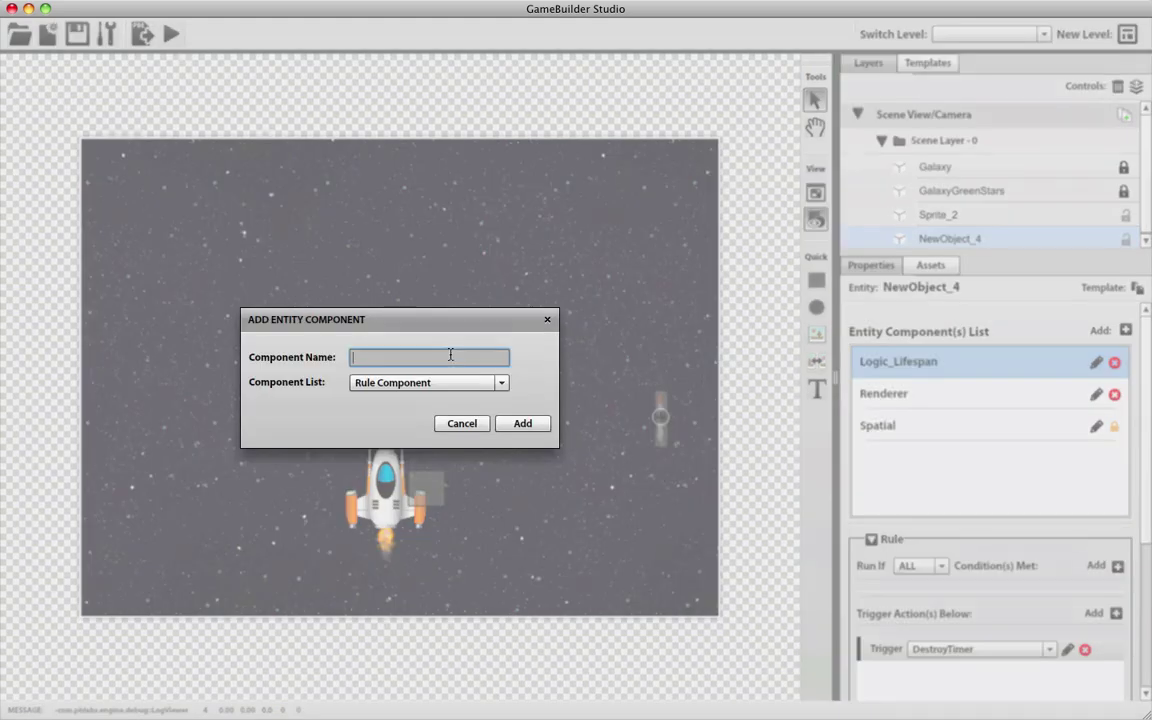
type("Logic_Collision")
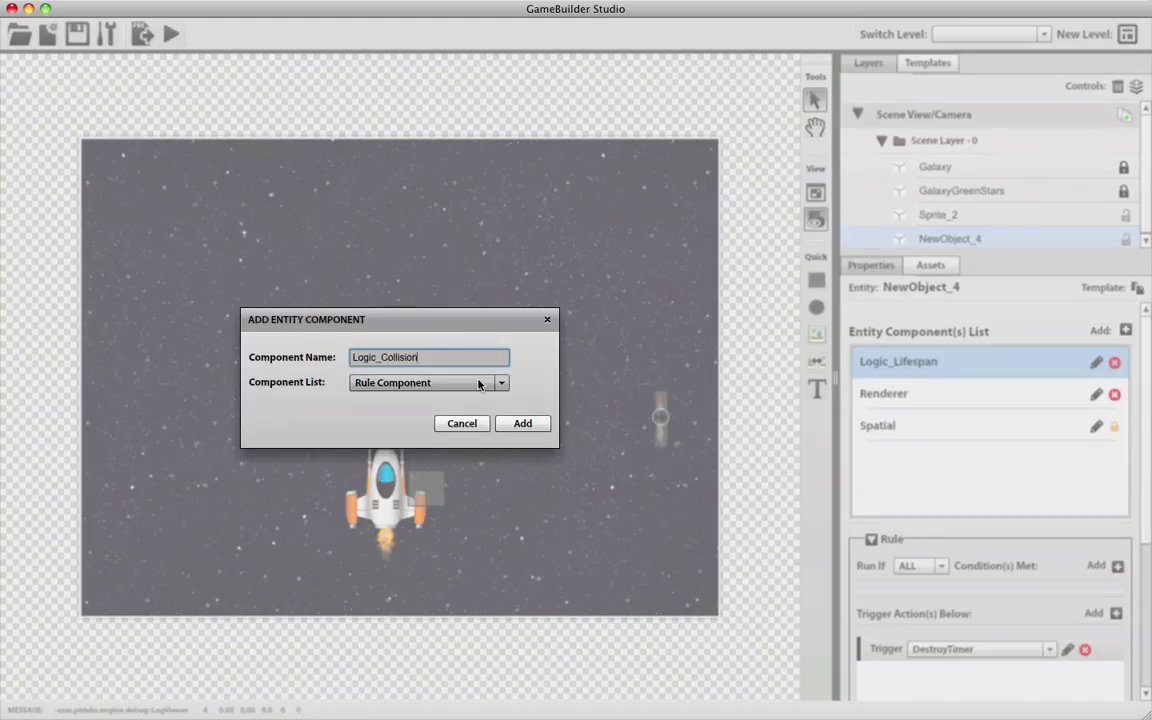
left_click(522, 422)
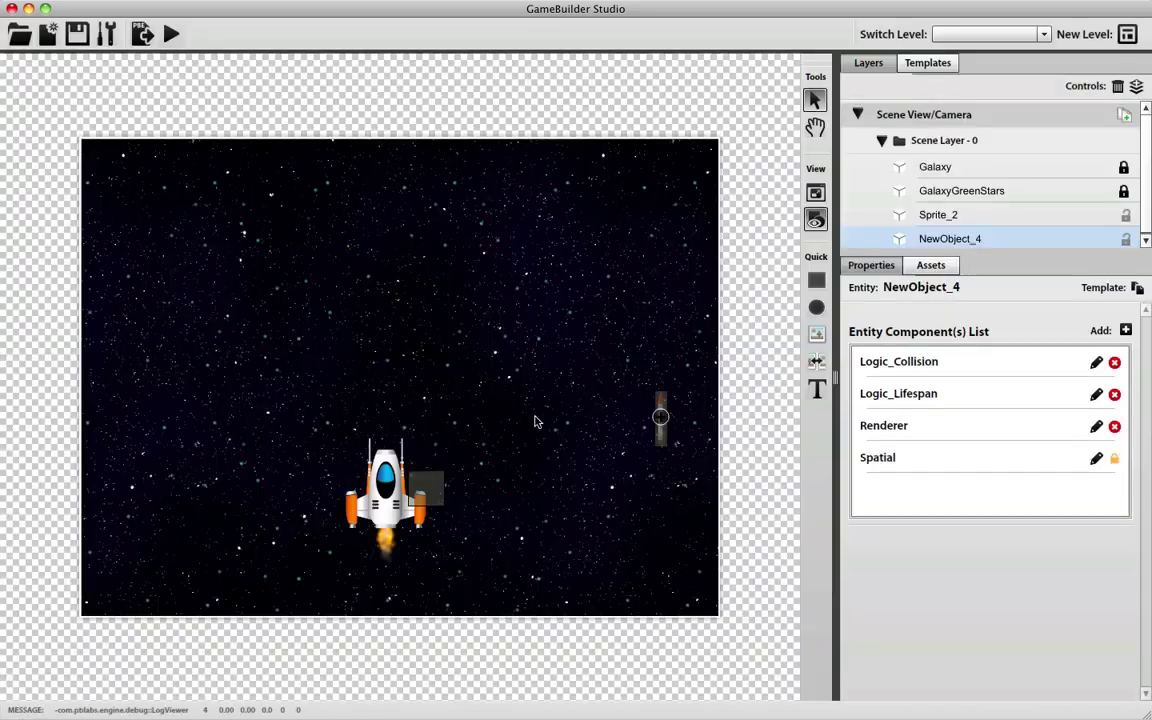
Add a condition to the Logic_Collision rule for when the entity receives a Collision event Started with Asteroids
left_click(1097, 363)
scroll(1105, 430, "down", 3)
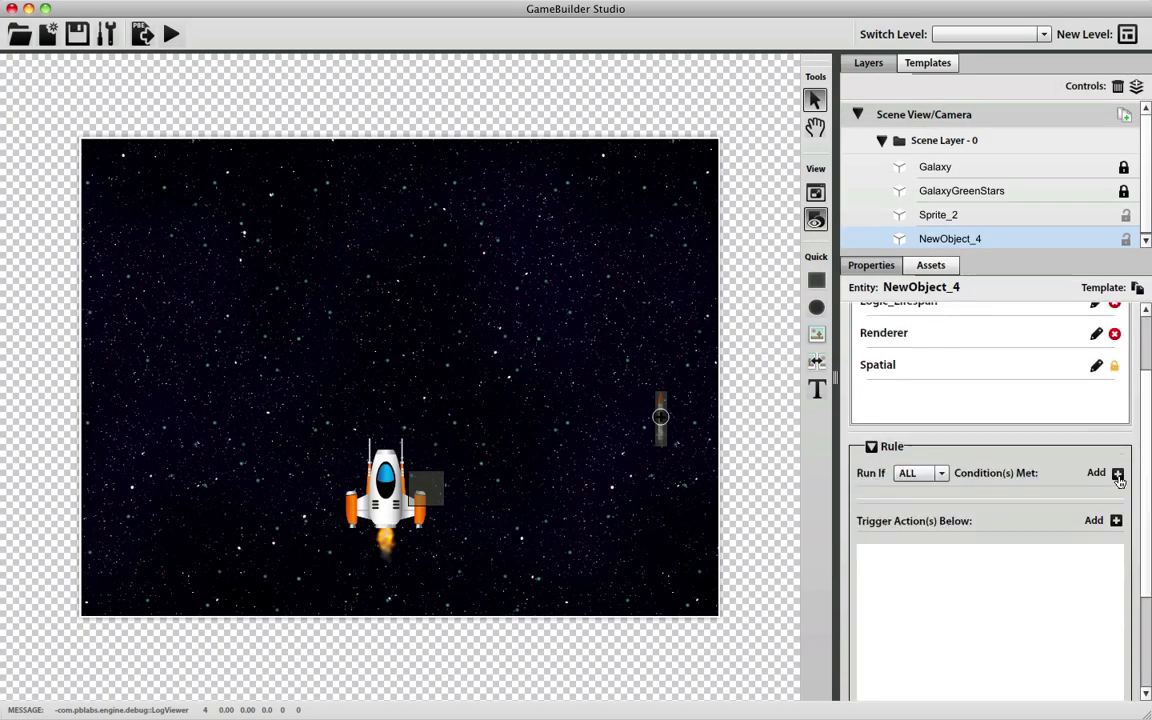
left_click(1117, 474)
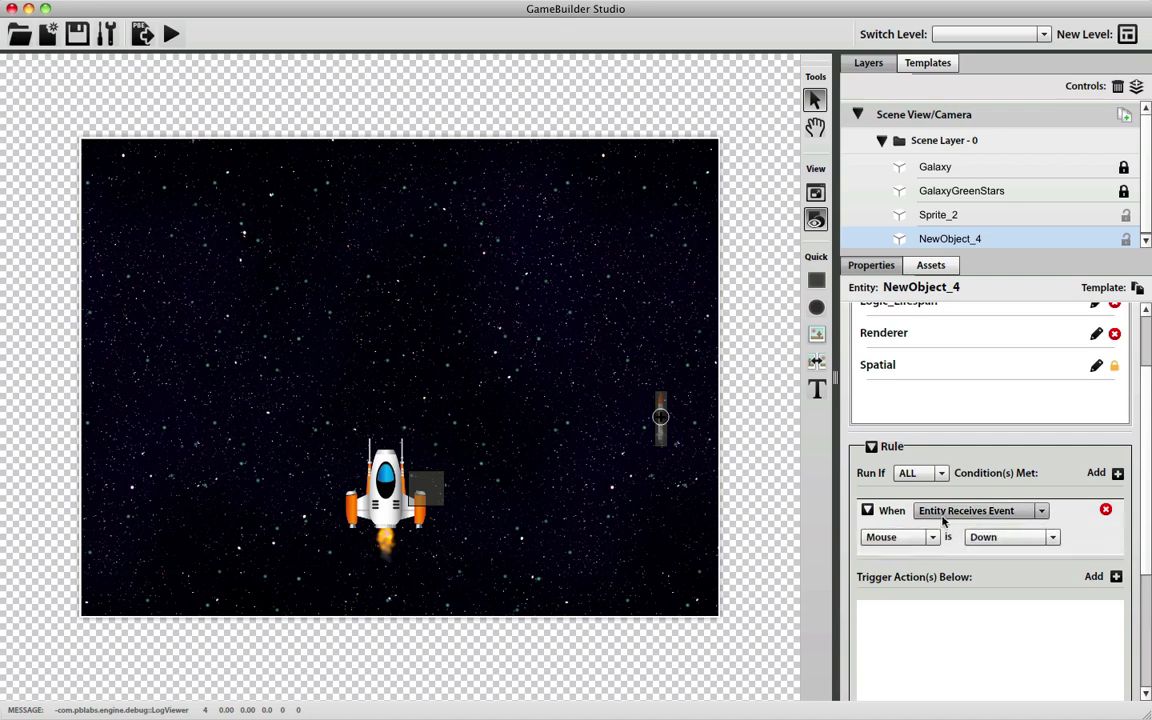
left_click(900, 537)
left_click(921, 575)
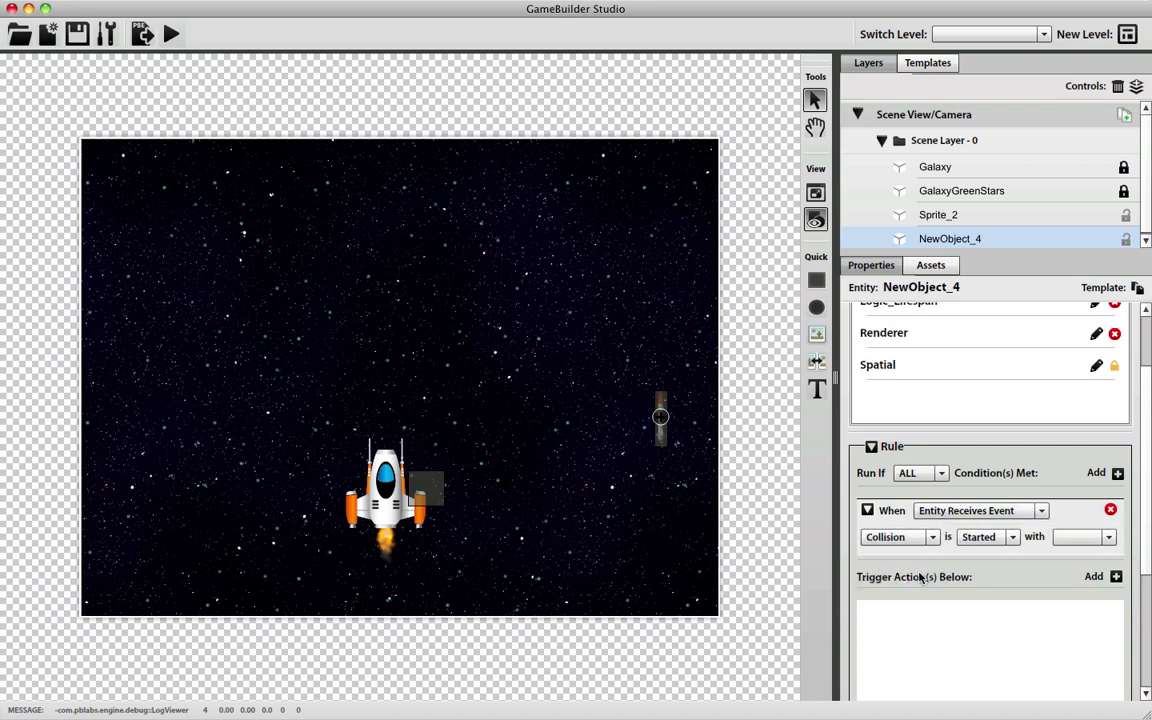
left_click(1100, 537)
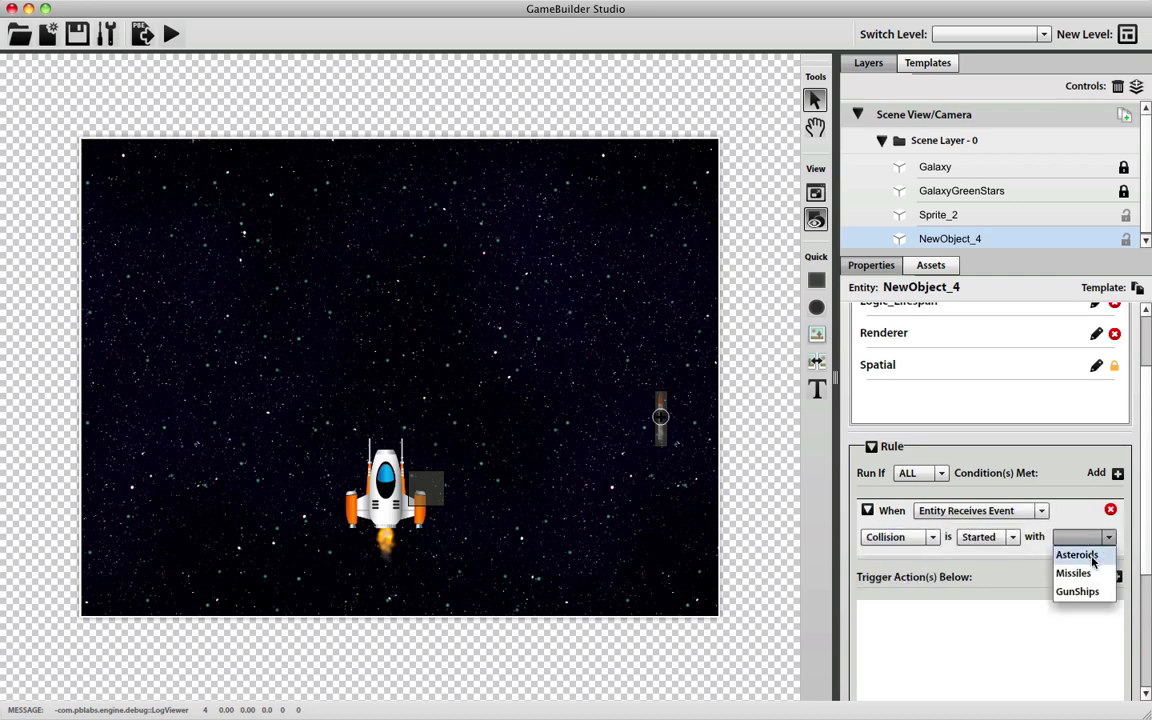
left_click(1093, 556)
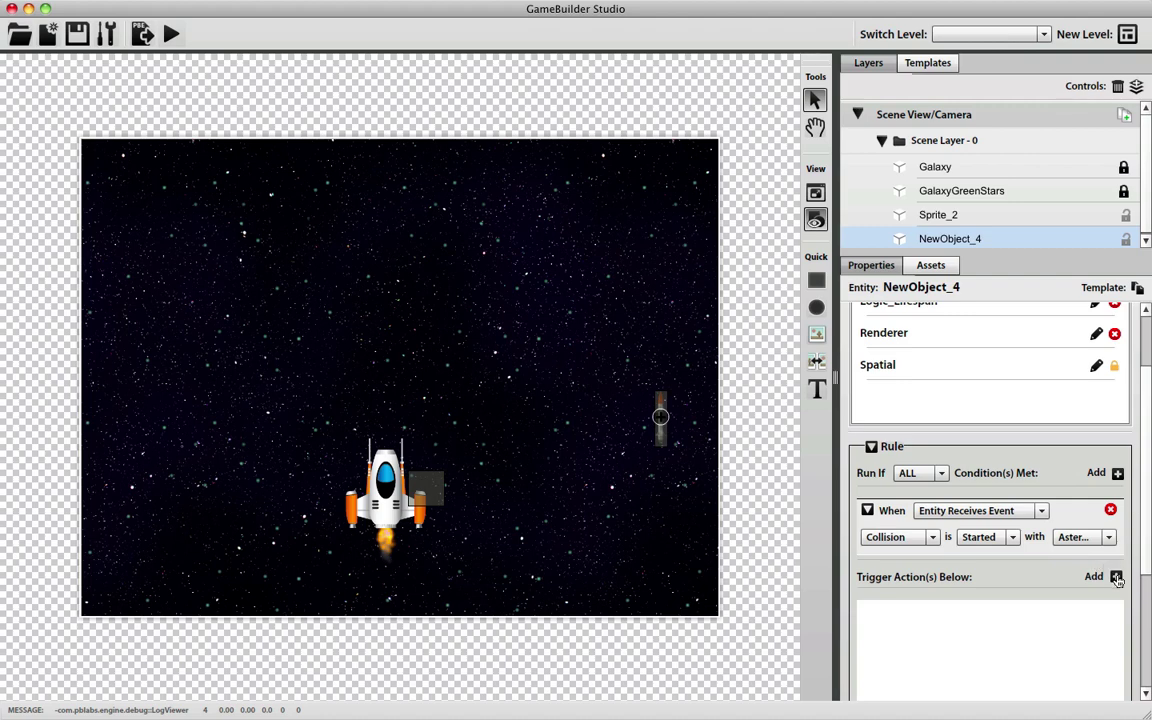
Add a Change Property action to the Logic_Collision rule and label it IncrementScore
left_click(1117, 578)
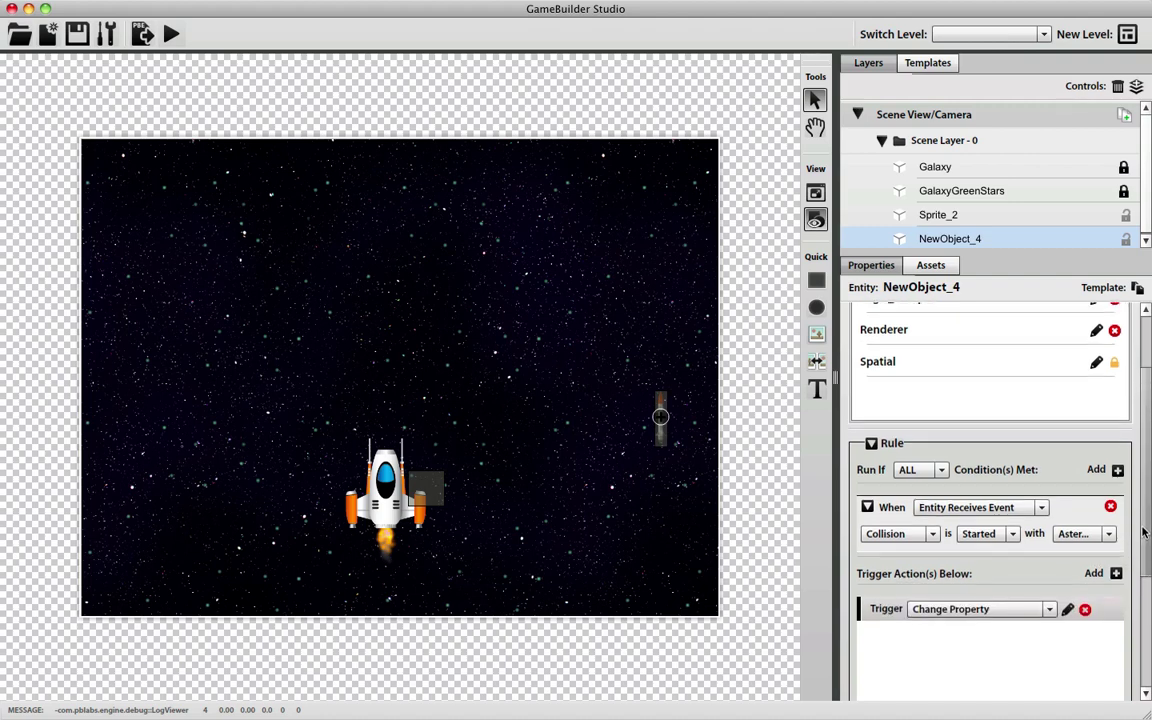
left_click_drag(1144, 533, 1146, 565)
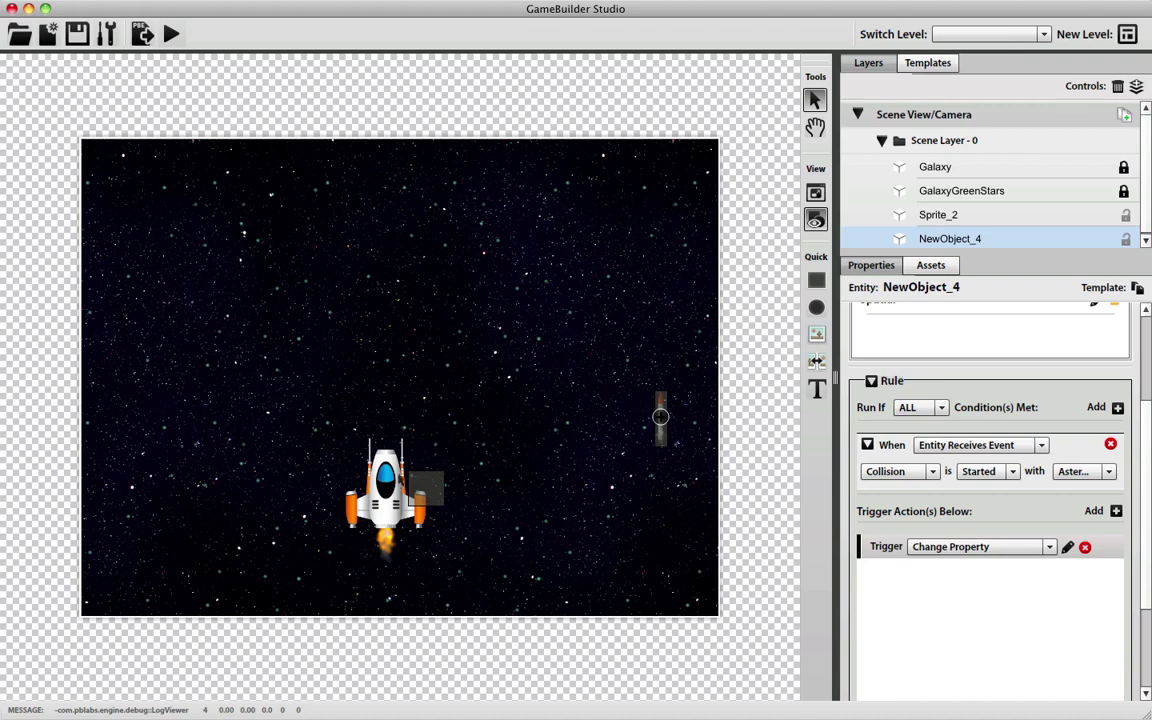
left_click(1050, 547)
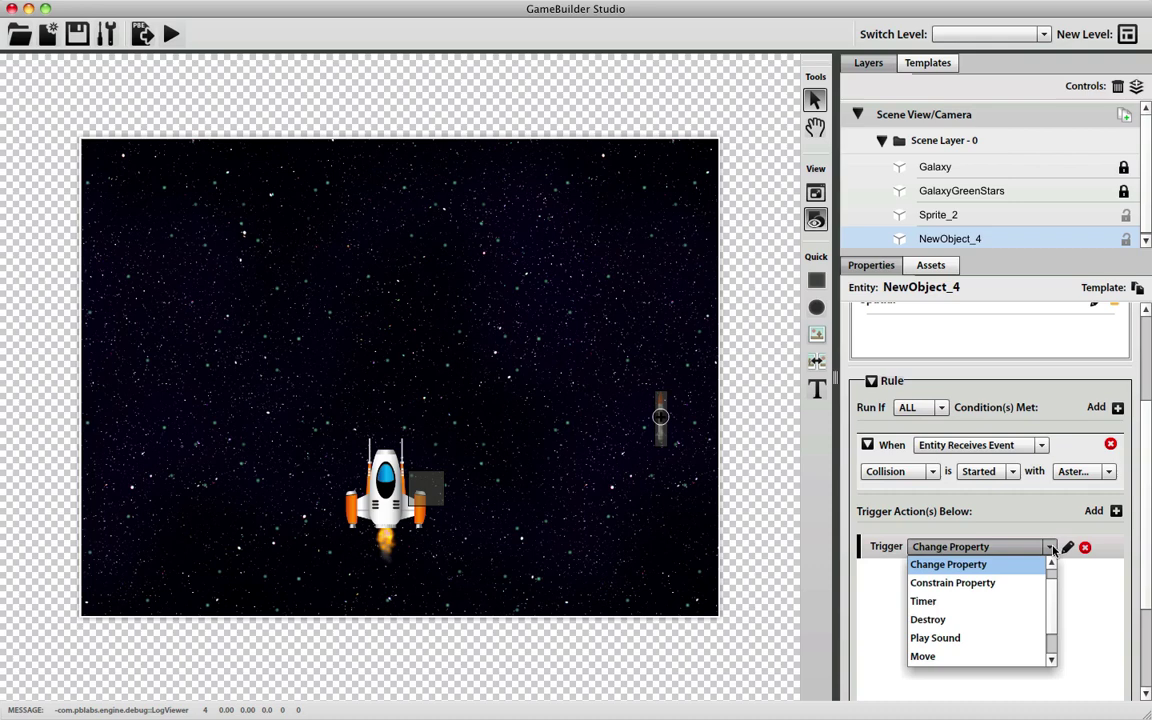
scroll(1052, 565, "down", 2)
scroll(1053, 575, "up", 3)
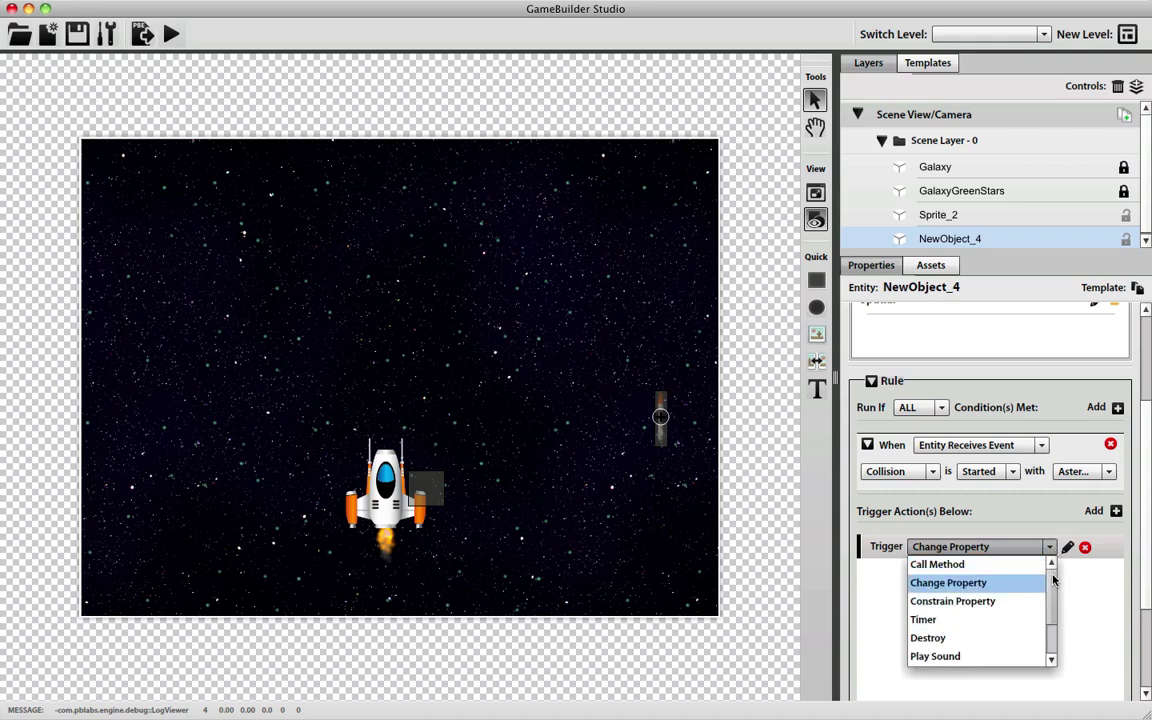
left_click(1036, 582)
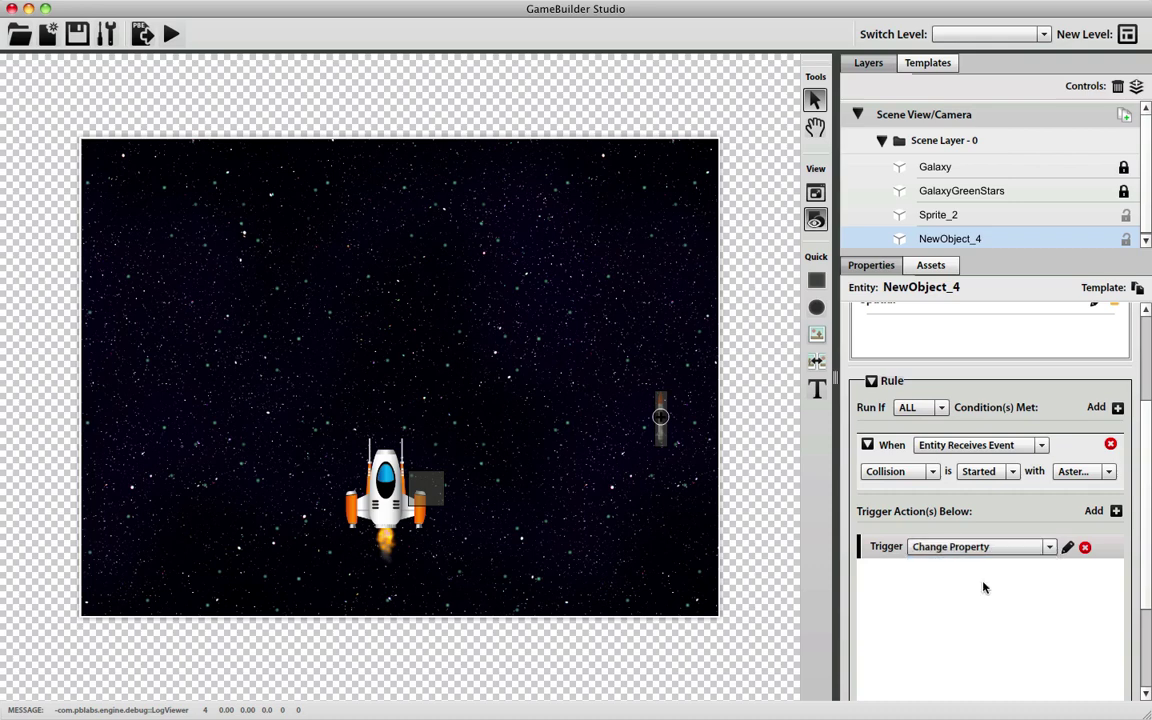
left_click(1068, 548)
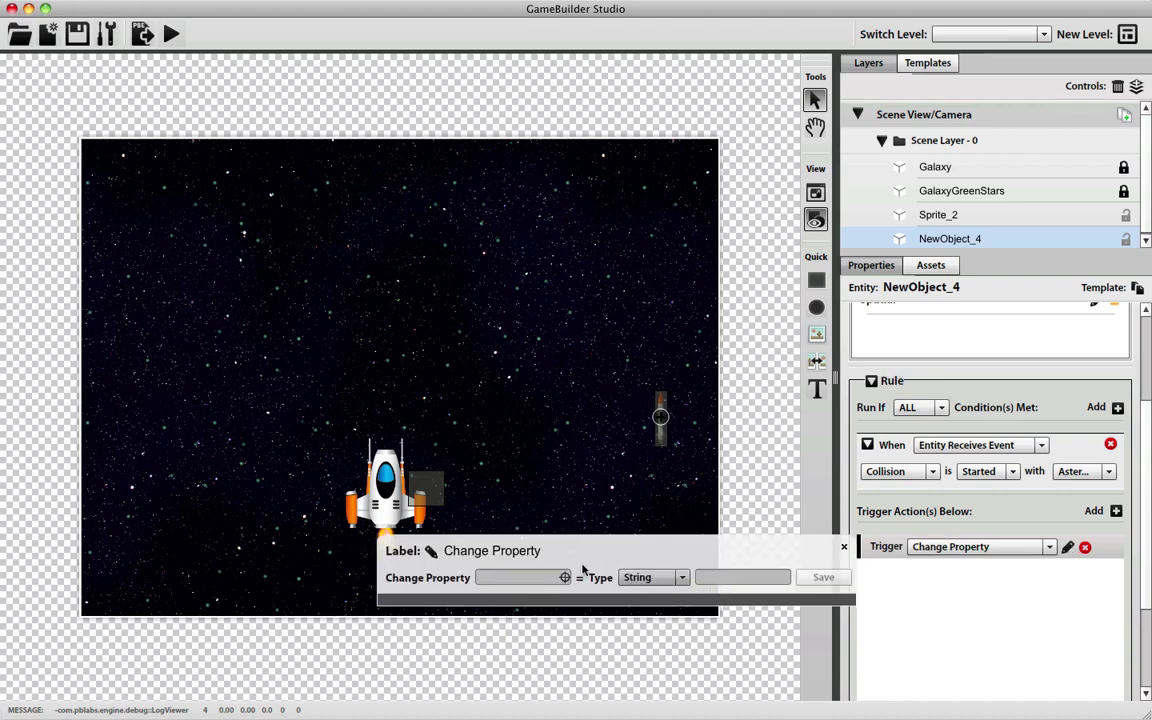
left_click(432, 554)
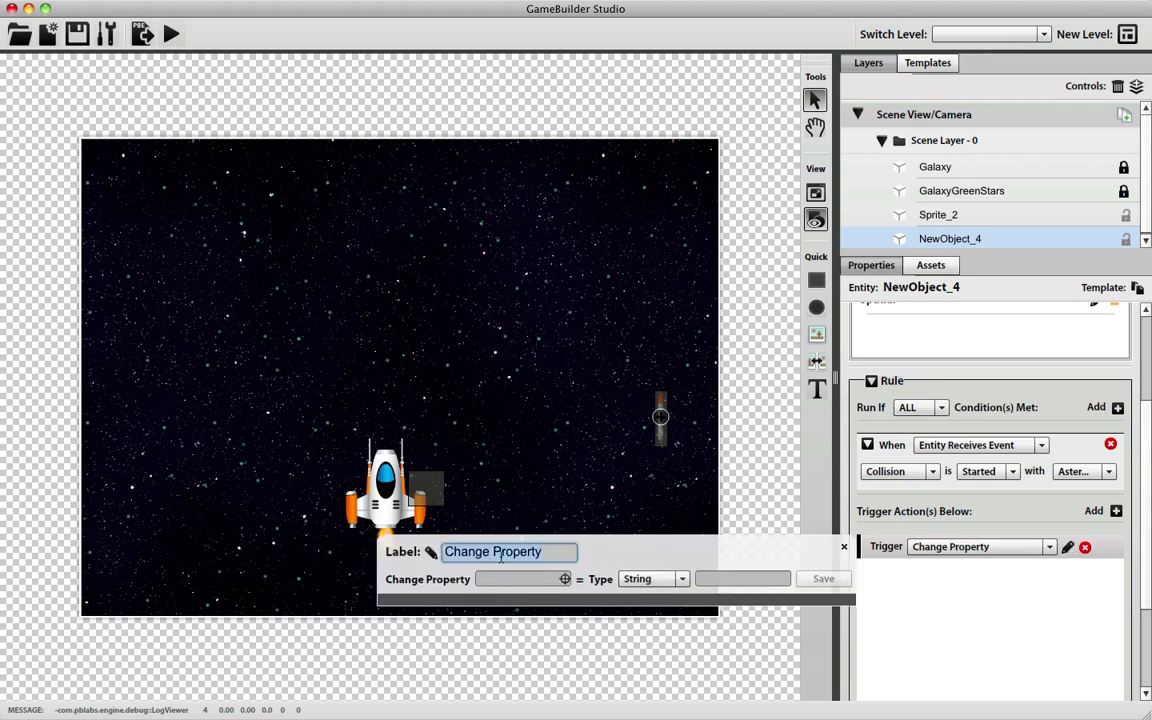
type("Inc")
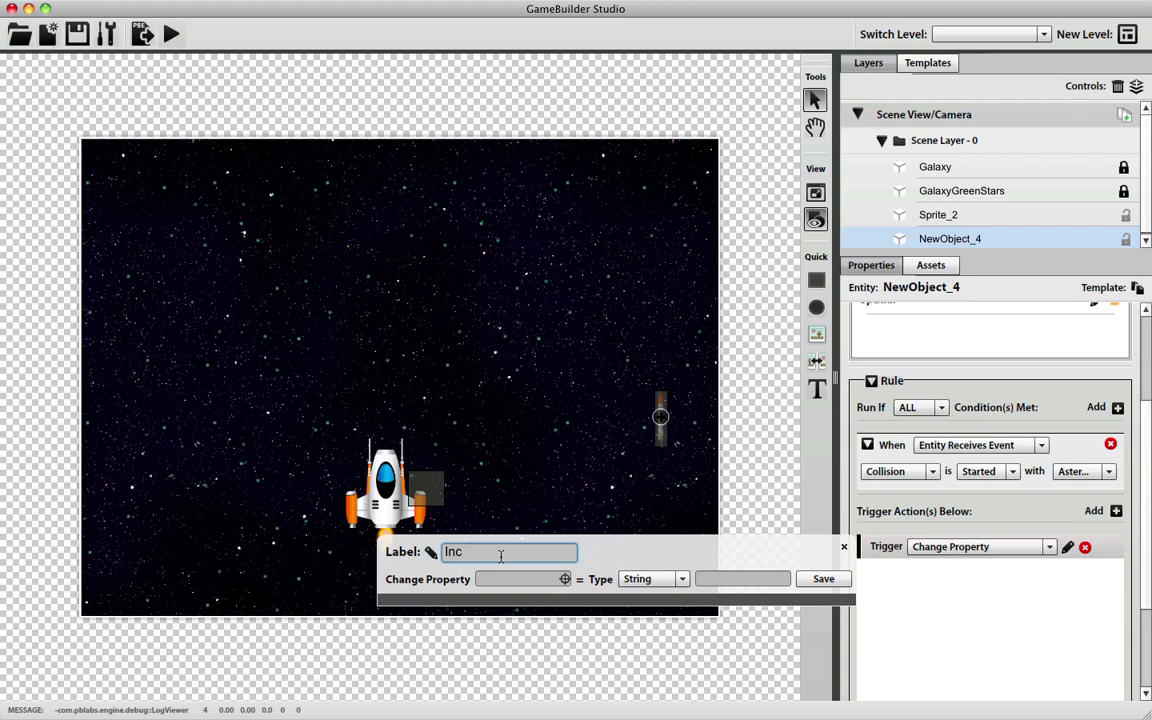
type("rementScore")
Set the property changed by IncrementScore to #GunShip.ScoreKeeper.score and copy that reference
left_click(530, 581)
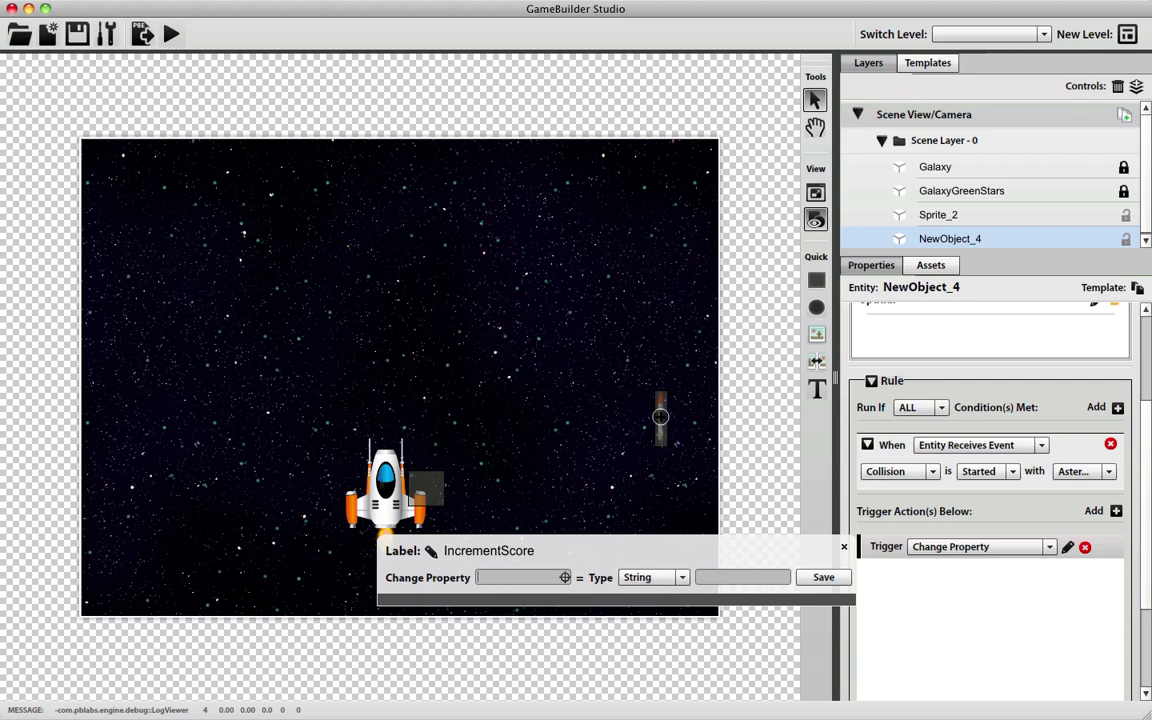
type("#")
type("GunShip")
type(".ScoreKeeper")
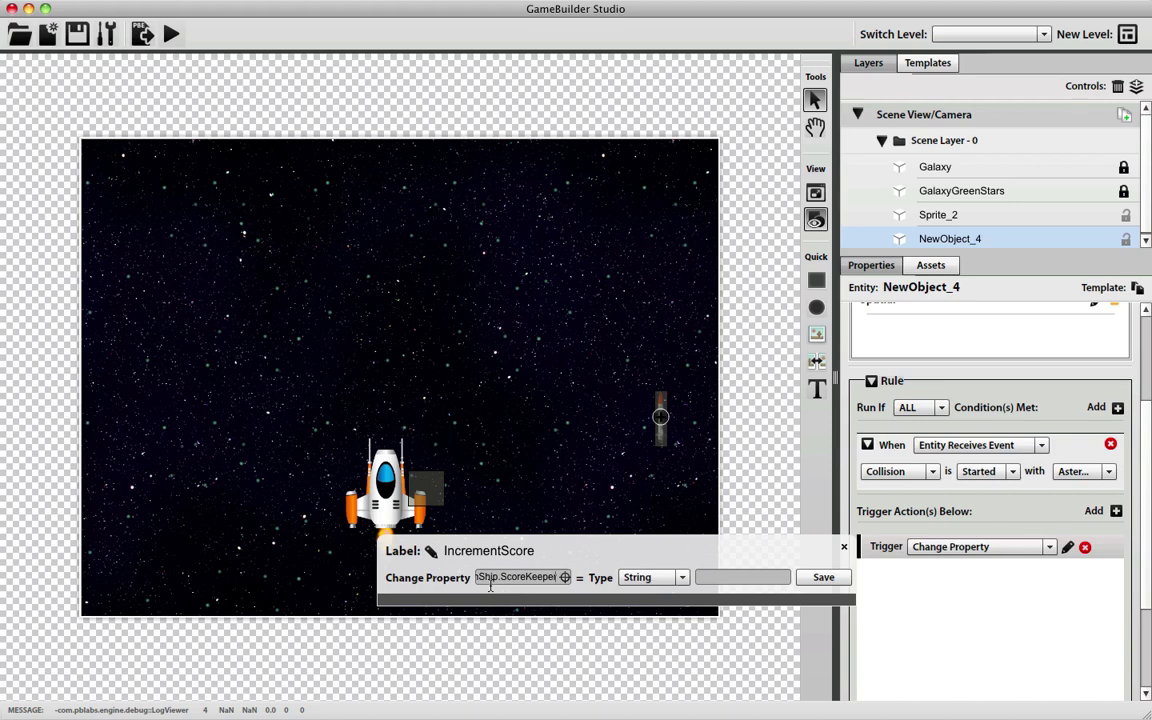
type(".score")
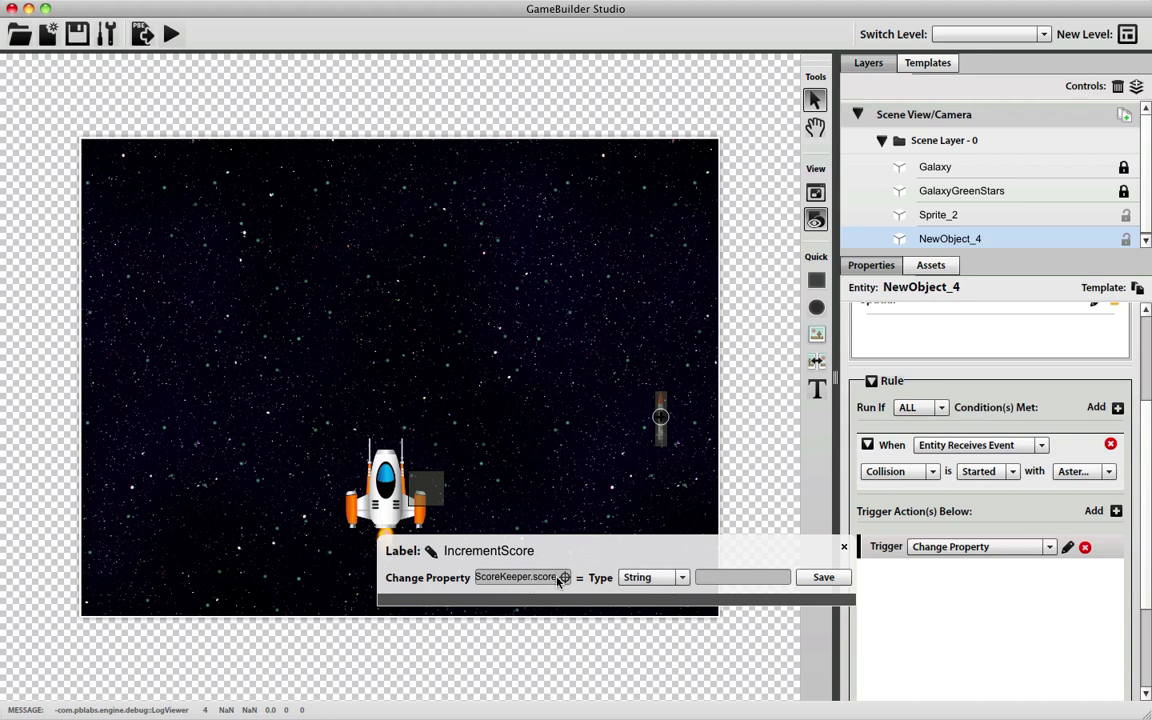
left_click_drag(557, 580, 478, 578)
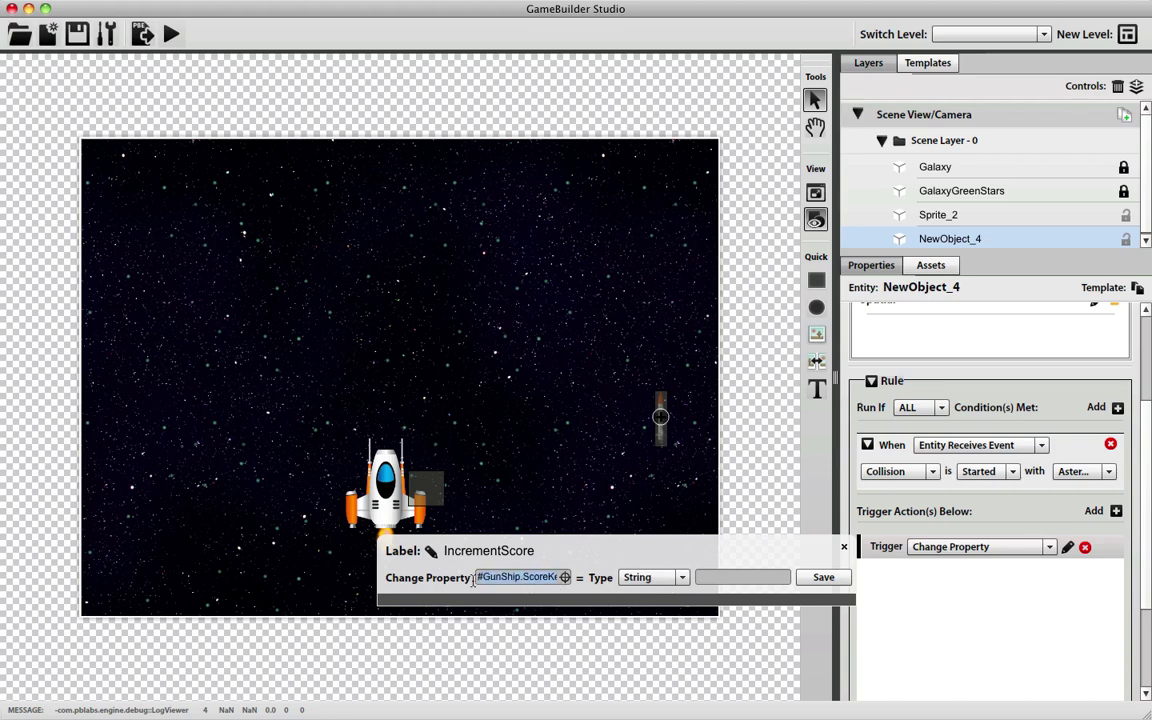
key("super+c")
Set the value type to Expression, build the value from getEntity("GunShip").ScoreKeeper.score and save the IncrementScore action
left_click(650, 578)
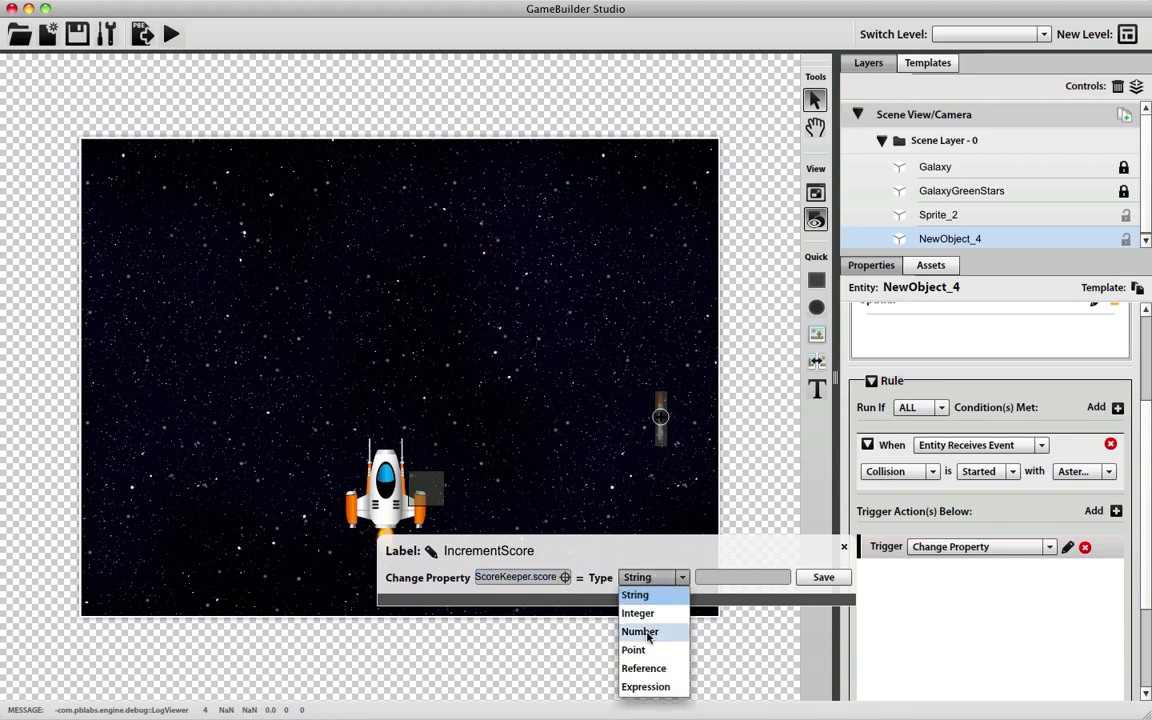
left_click(648, 686)
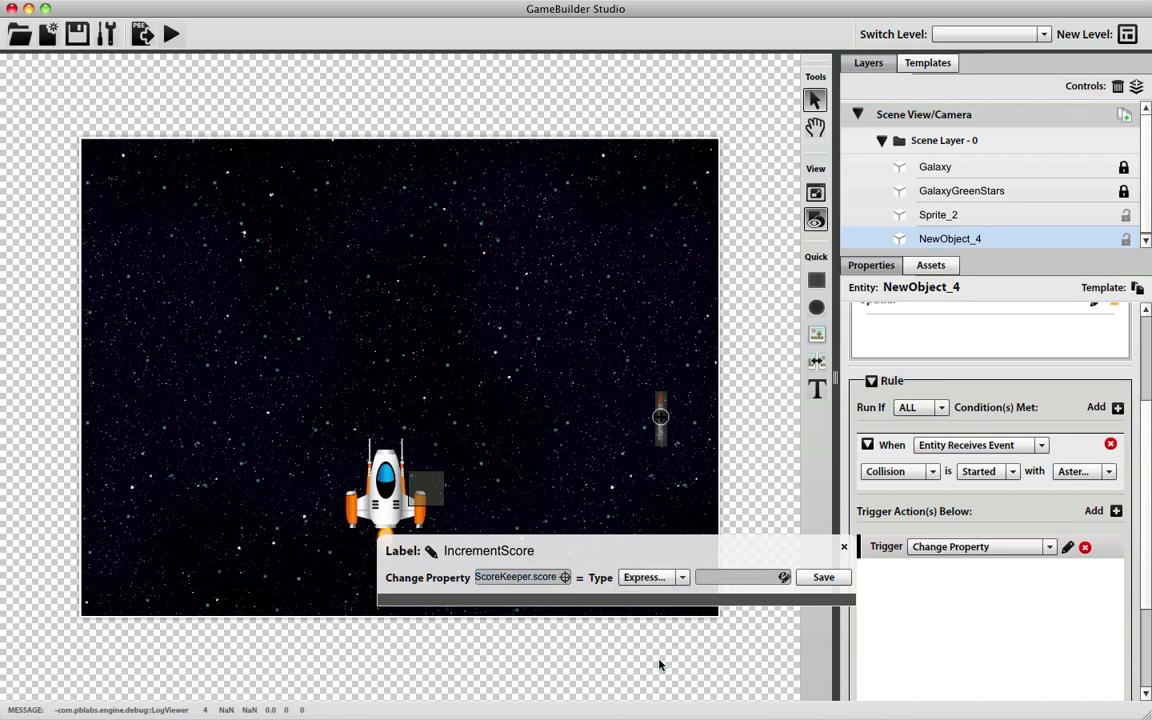
left_click(738, 577)
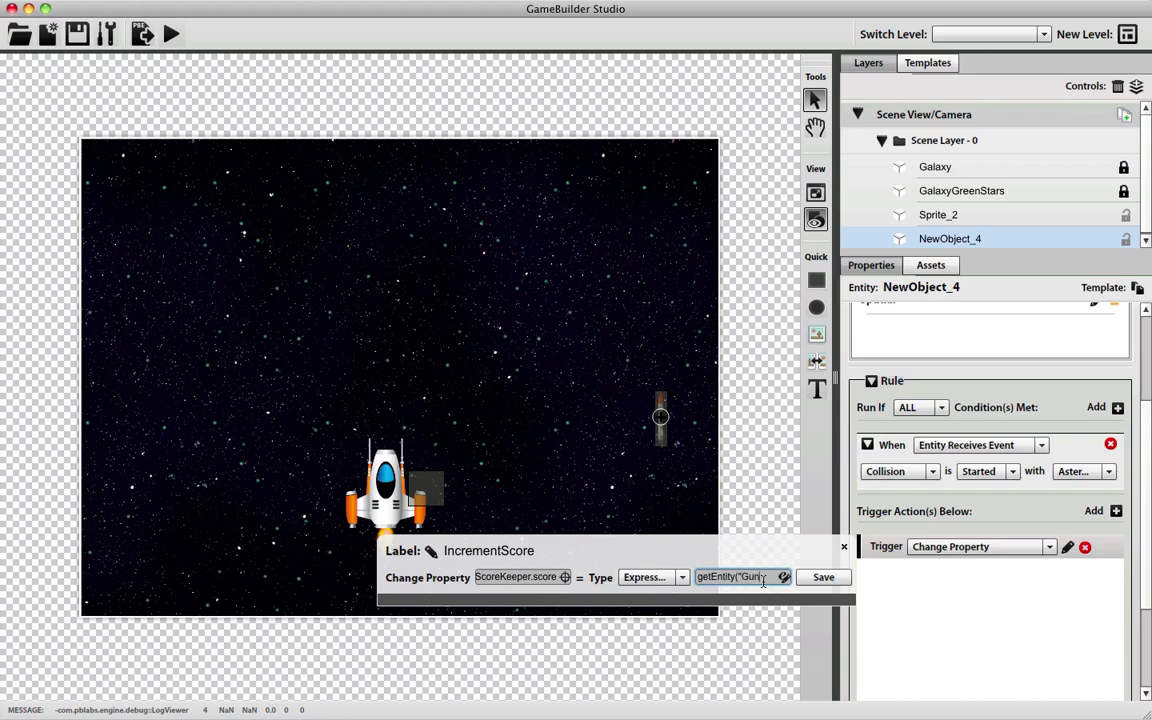
type("hip\"")
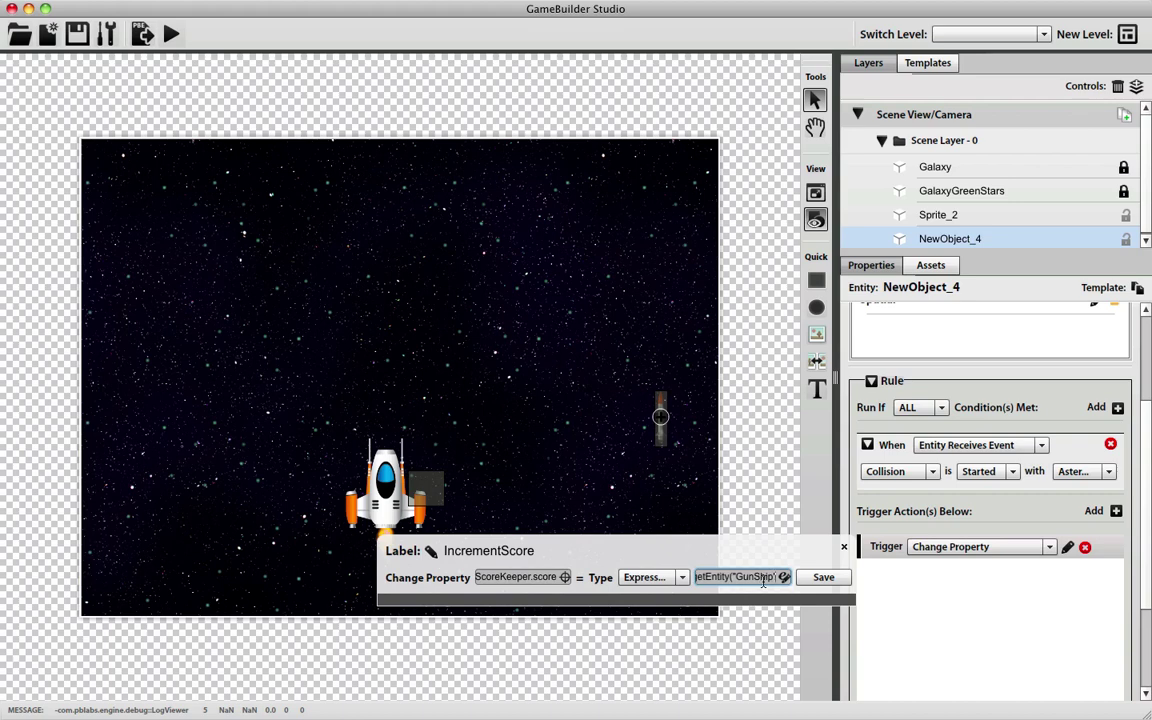
type(").")
type(".")
key("super+v")
left_click_drag(724, 578, 682, 578)
key("Right")
key("Right")
key("Right")
key("Right")
key("Right")
key("Right")
key("Right")
key("Right")
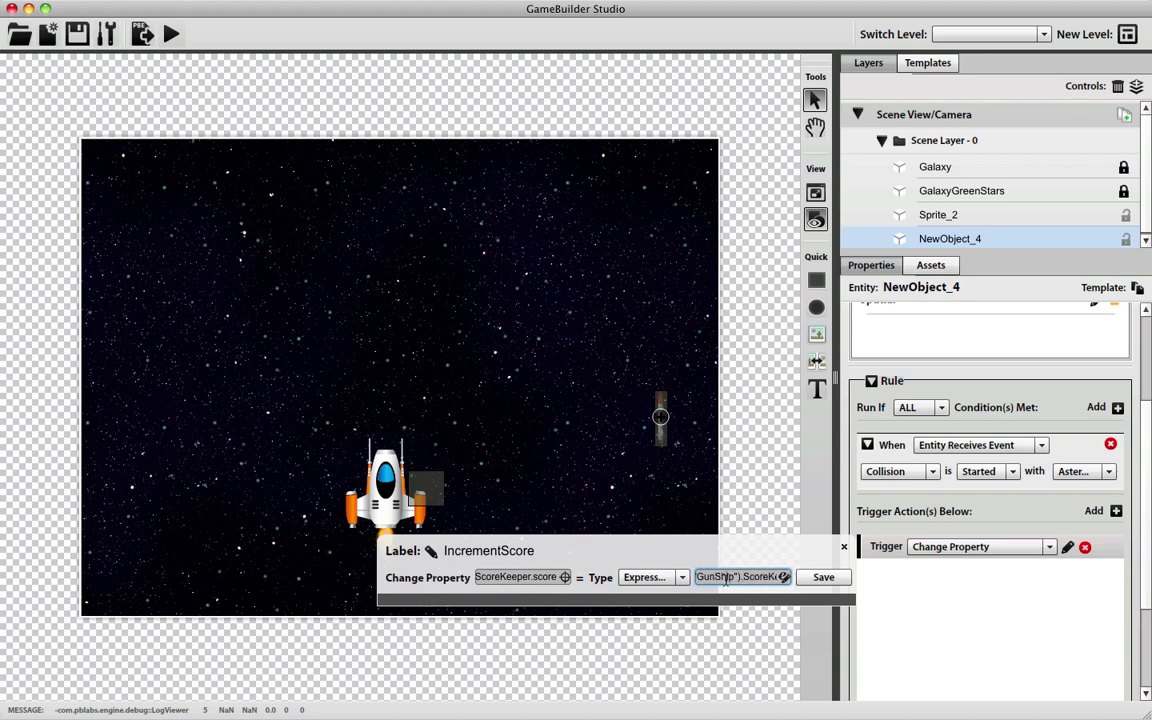
left_click_drag(562, 577, 463, 582)
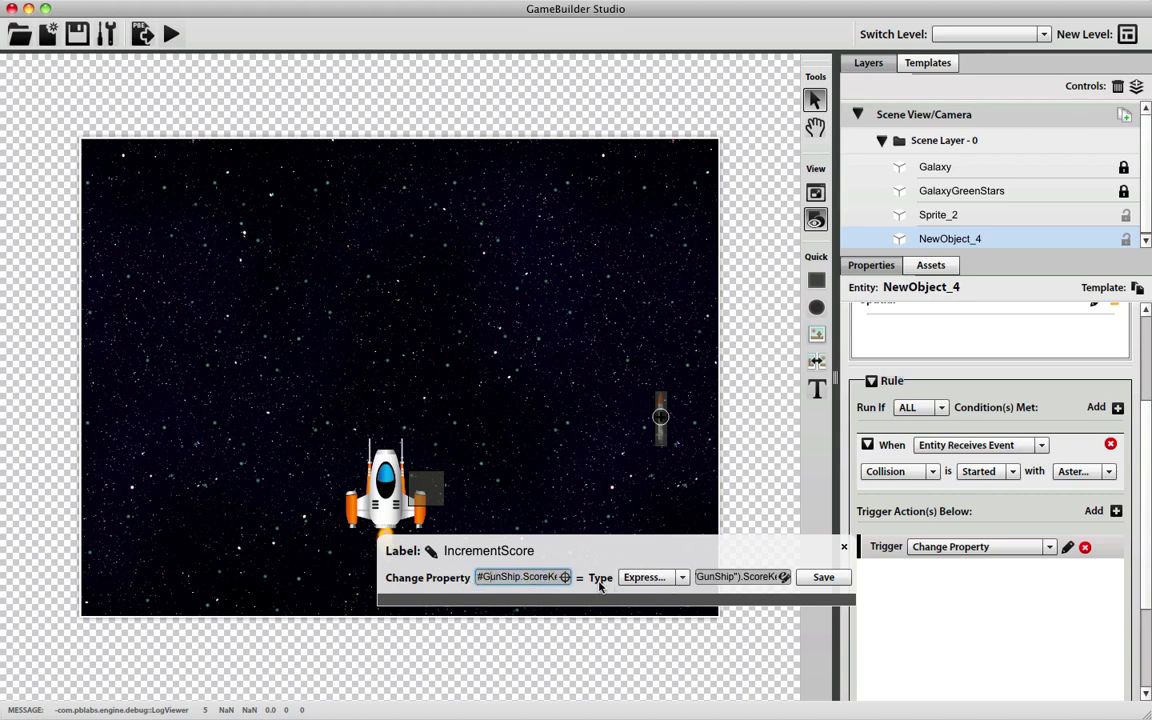
left_click(822, 578)
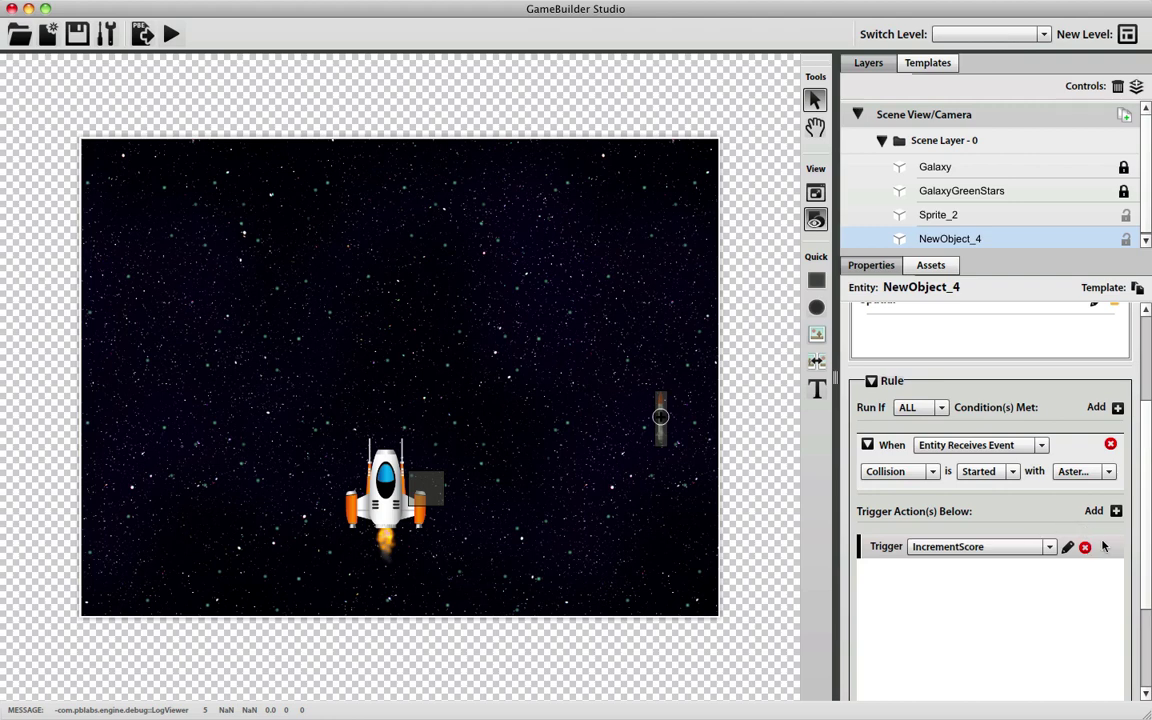
Add a second triggered action to the Logic_Collision rule and set it to Destroy
left_click(1116, 511)
left_click(1043, 571)
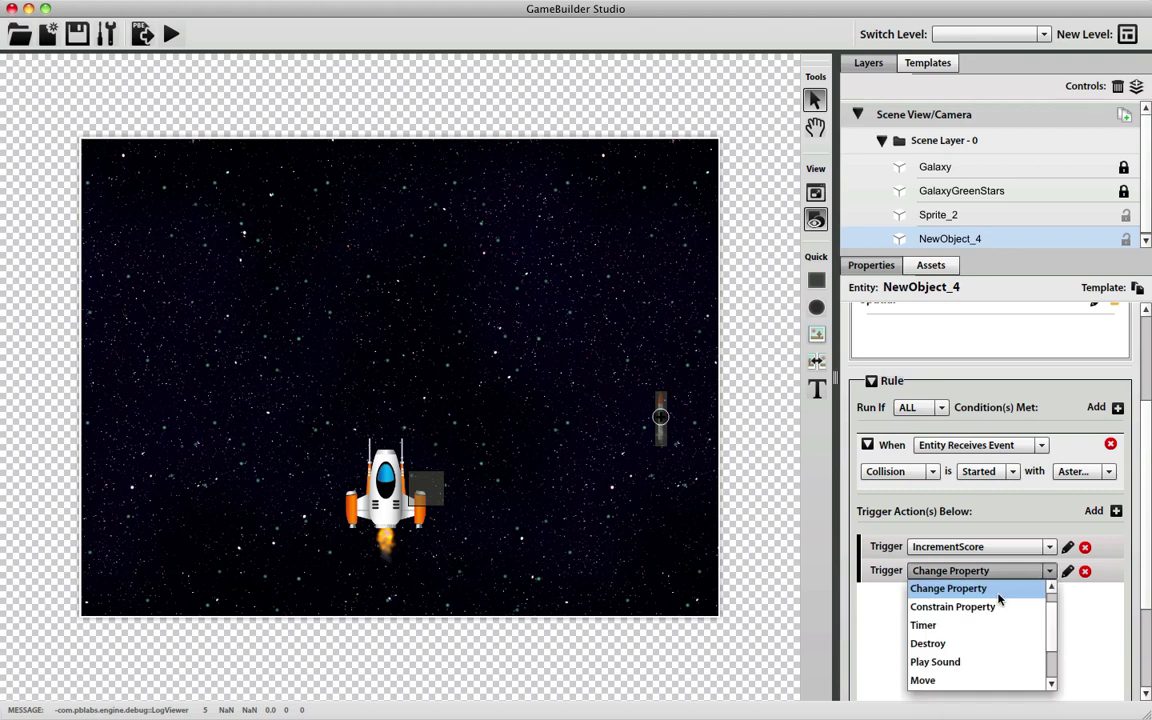
left_click(965, 644)
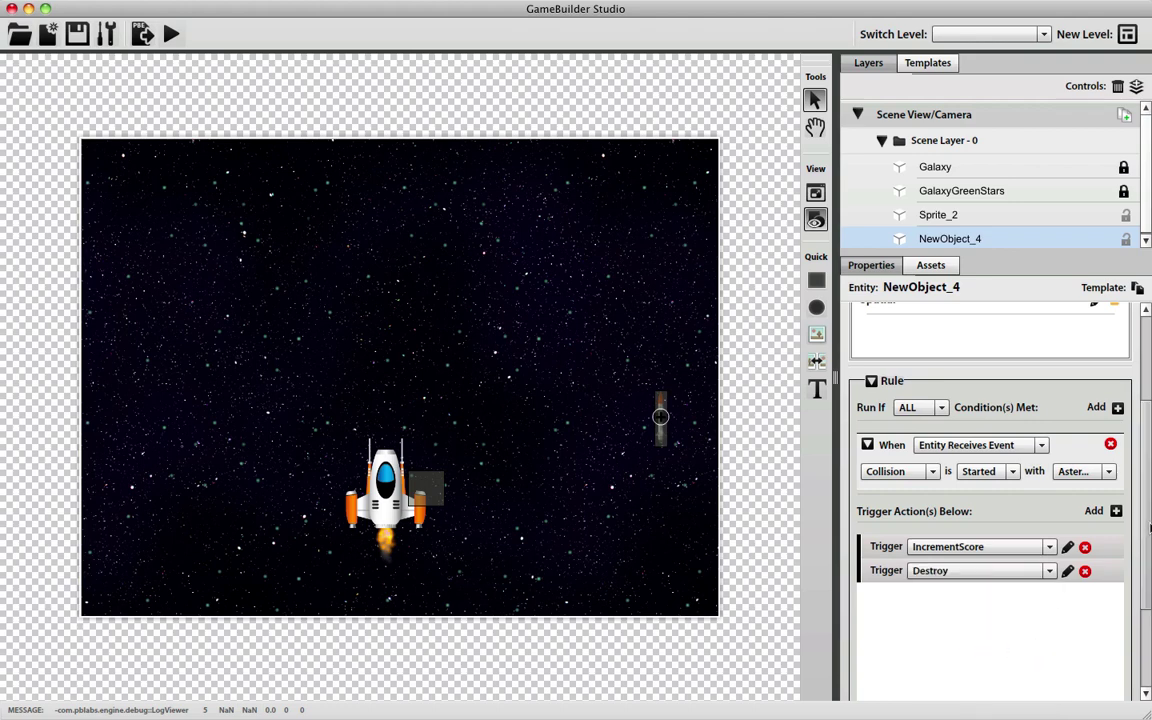
Move the missile just outside the scene's left edge, with off-scene objects shown and the translucent shape overlays hidden
scroll(1077, 566, "up", 3)
left_click_drag(661, 426, 49, 398)
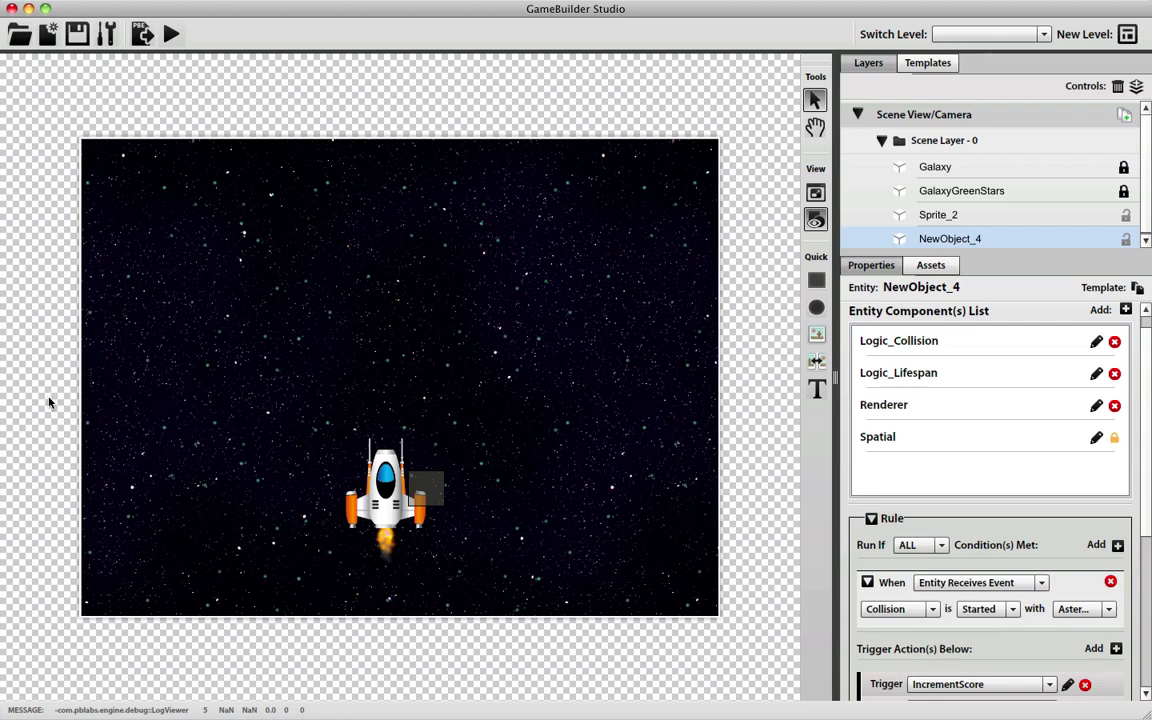
left_click(818, 194)
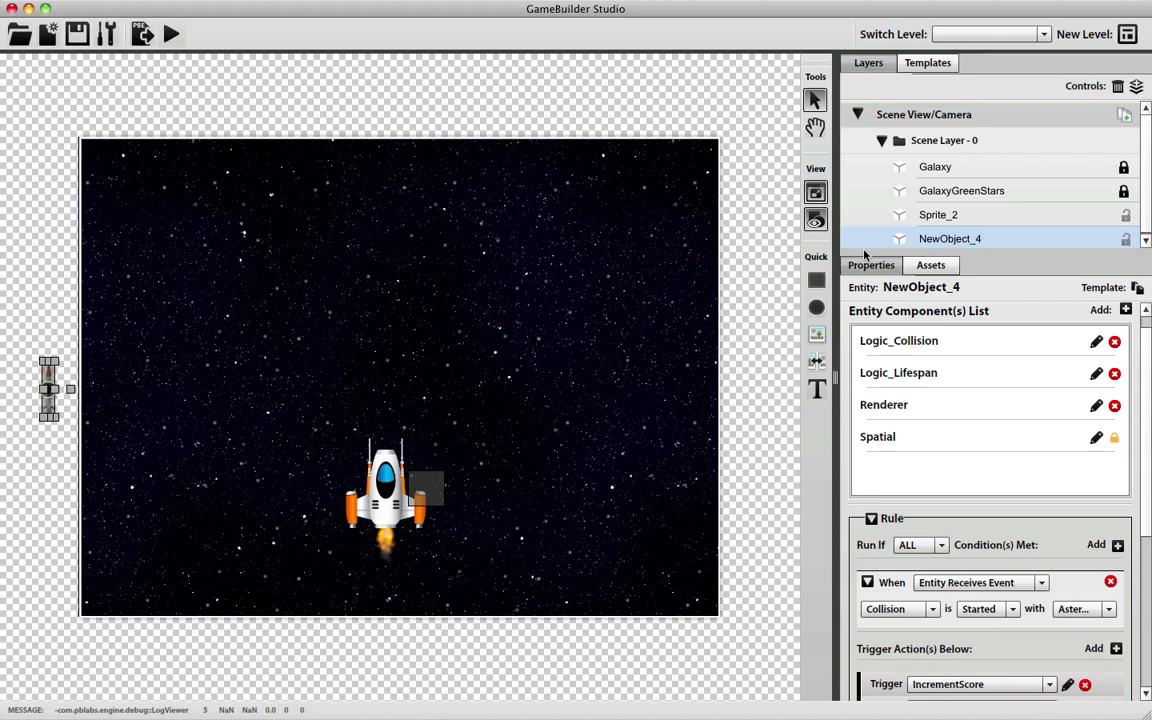
left_click(817, 220)
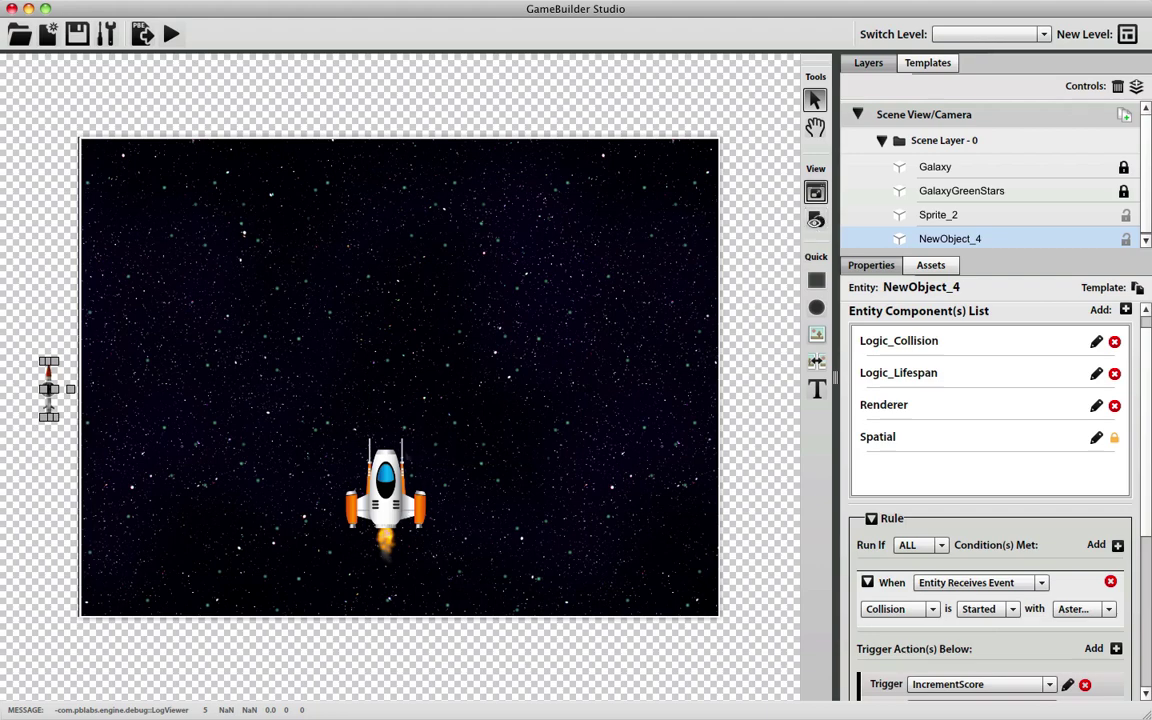
Add a Rule Component named MissileSpawner to the gunship entity
left_click(385, 490)
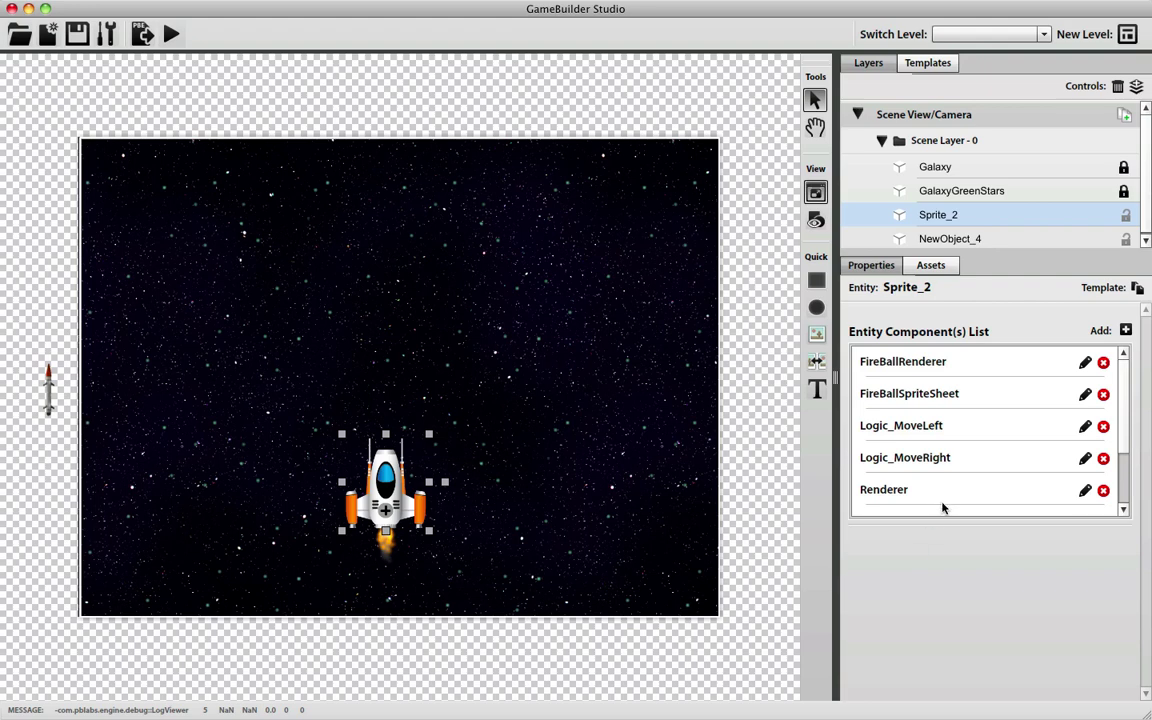
left_click(1125, 330)
left_click(480, 363)
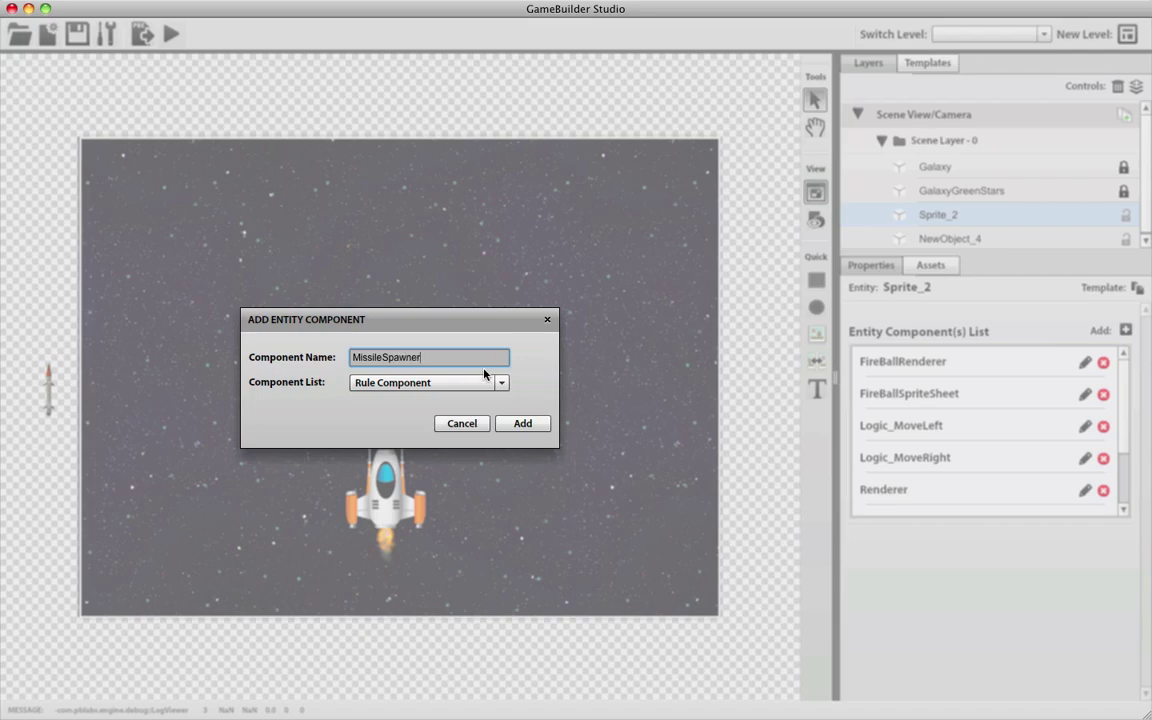
left_click(533, 425)
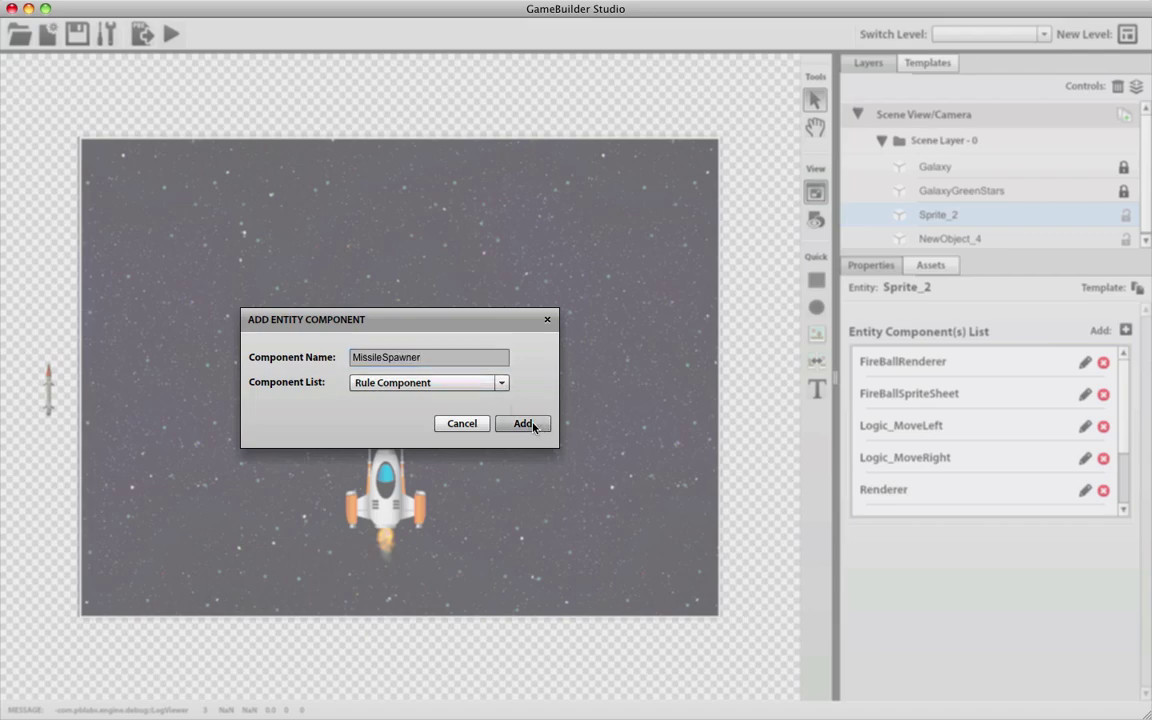
left_click(1060, 489)
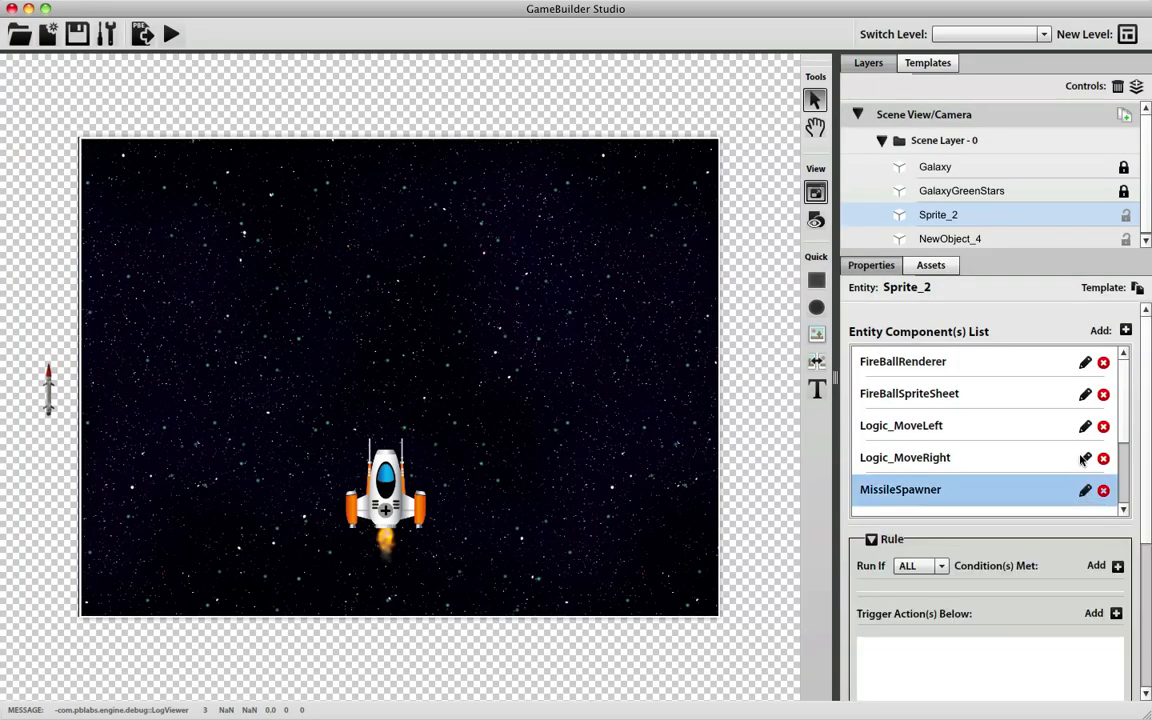
Add a Keyboard Input condition to the MissileSpawner rule for when SPACE is Down
scroll(1078, 445, "down", 3)
left_click(1118, 565)
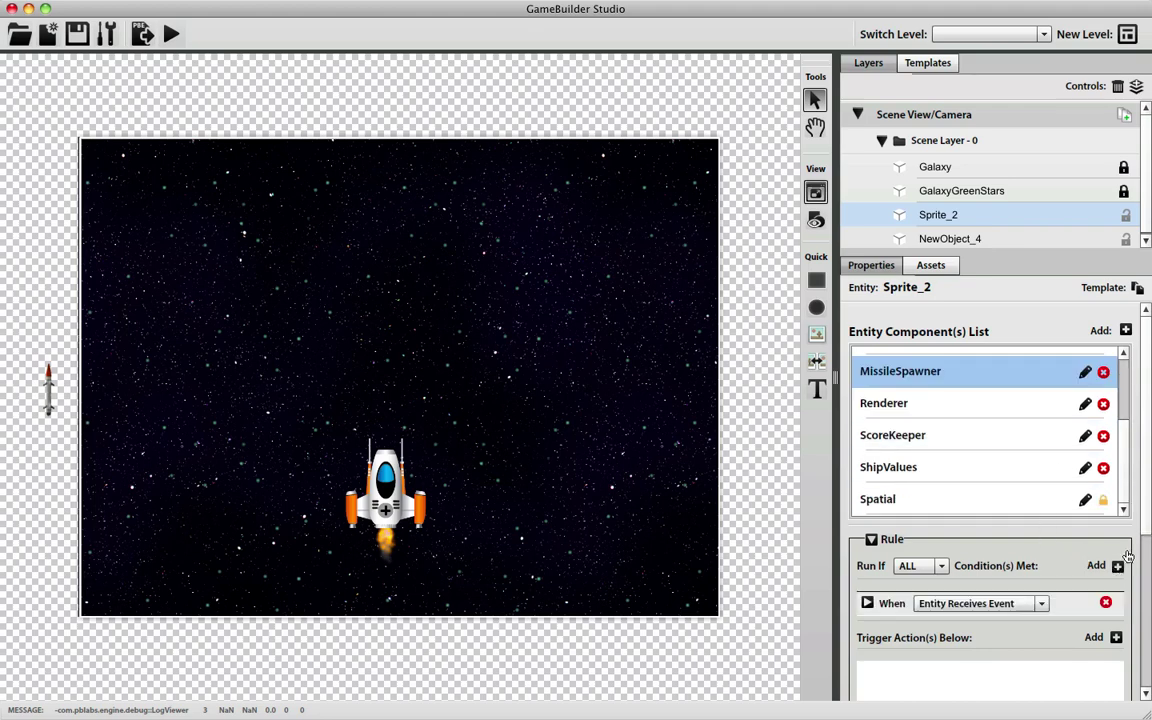
left_click_drag(1147, 491, 1146, 555)
left_click(868, 468)
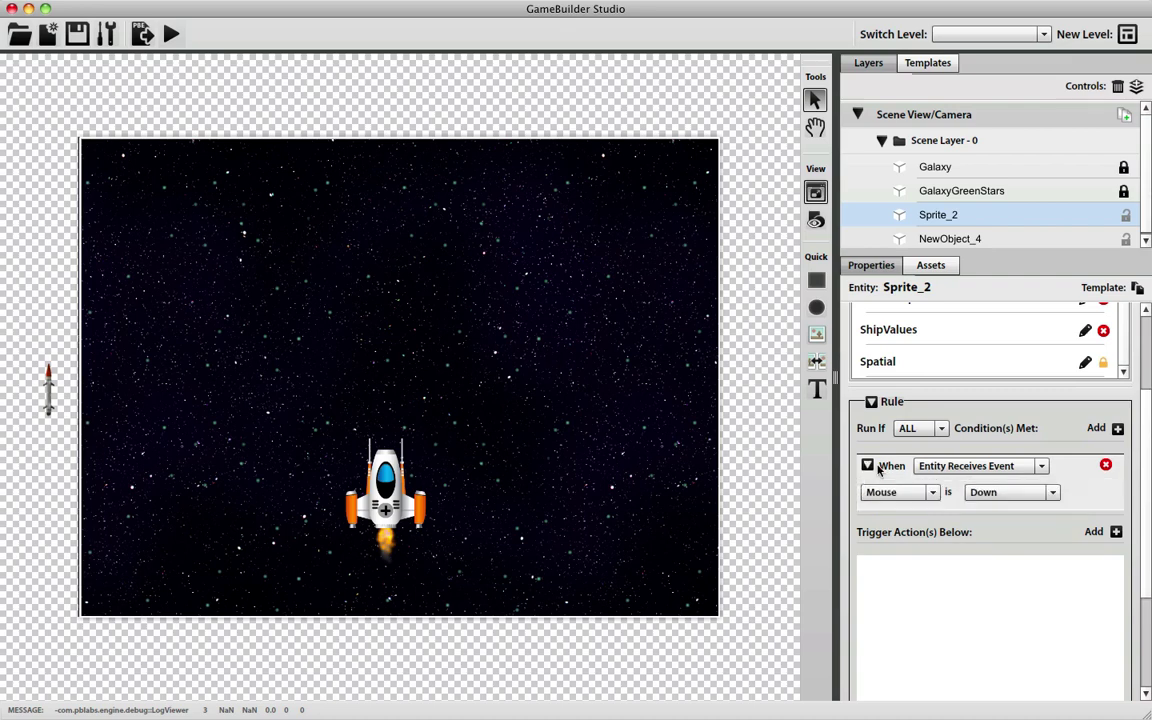
left_click(966, 466)
left_click(955, 519)
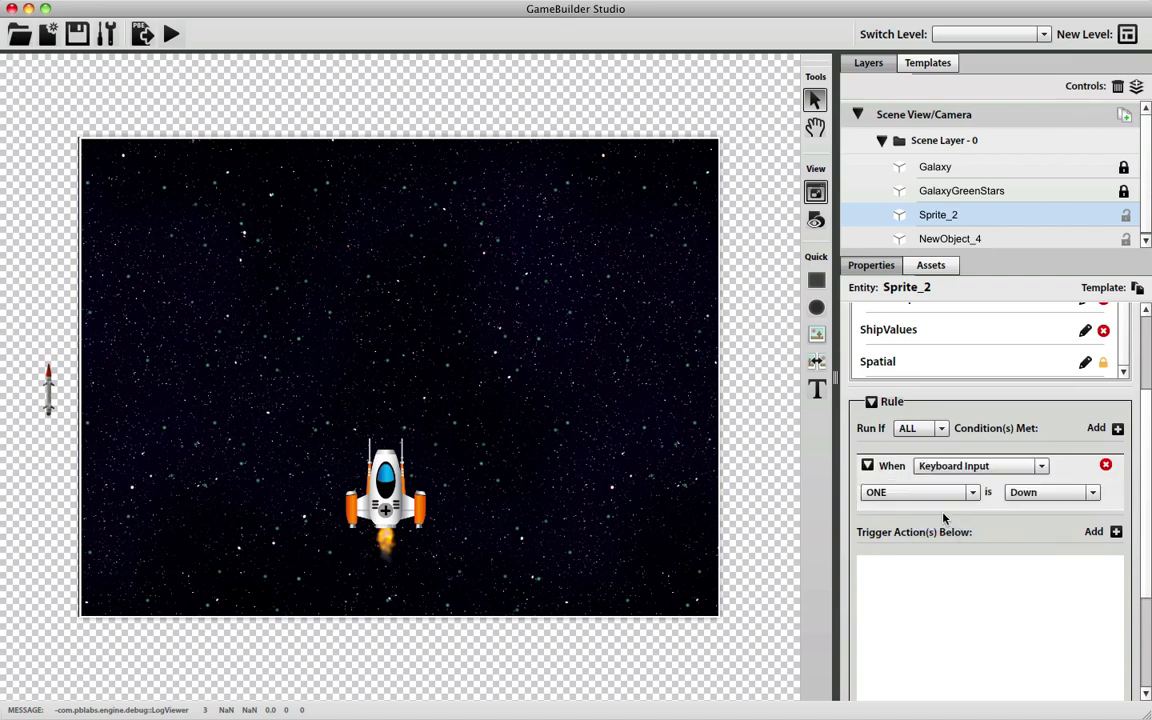
left_click(932, 496)
key("s")
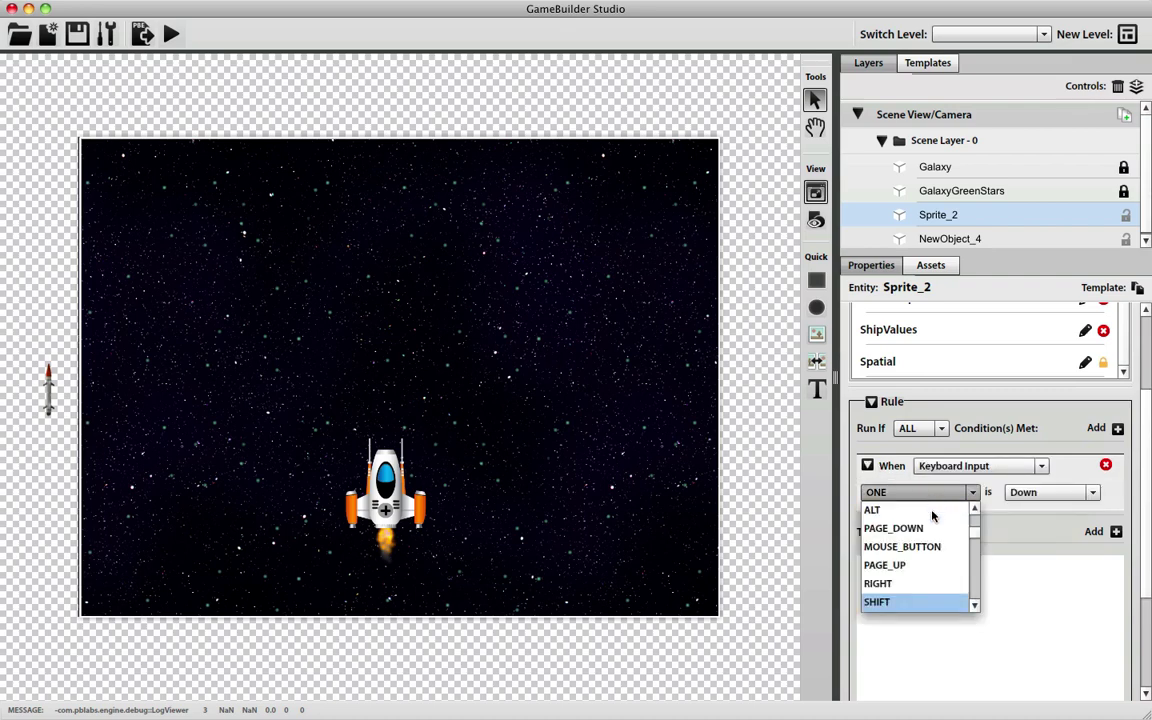
key("s")
left_click(917, 602)
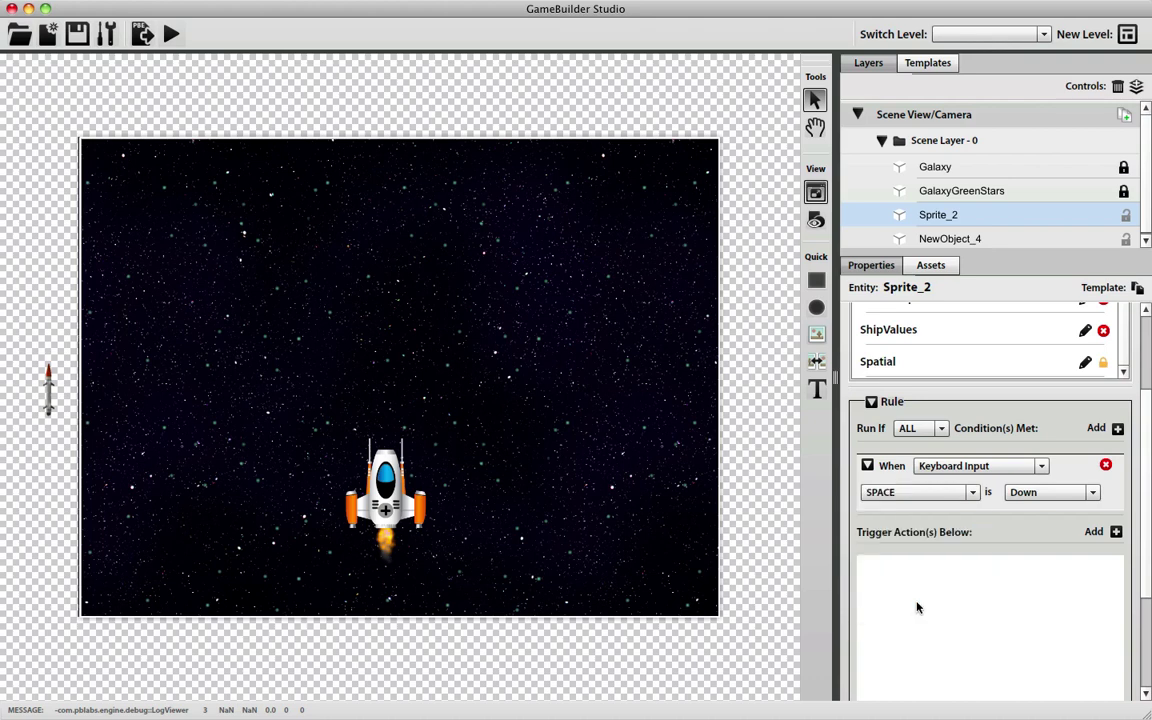
Add a triggered action to the MissileSpawner rule and set it to Spawn Entity
left_click(1116, 532)
left_click(1030, 568)
scroll(988, 627, "down", 2)
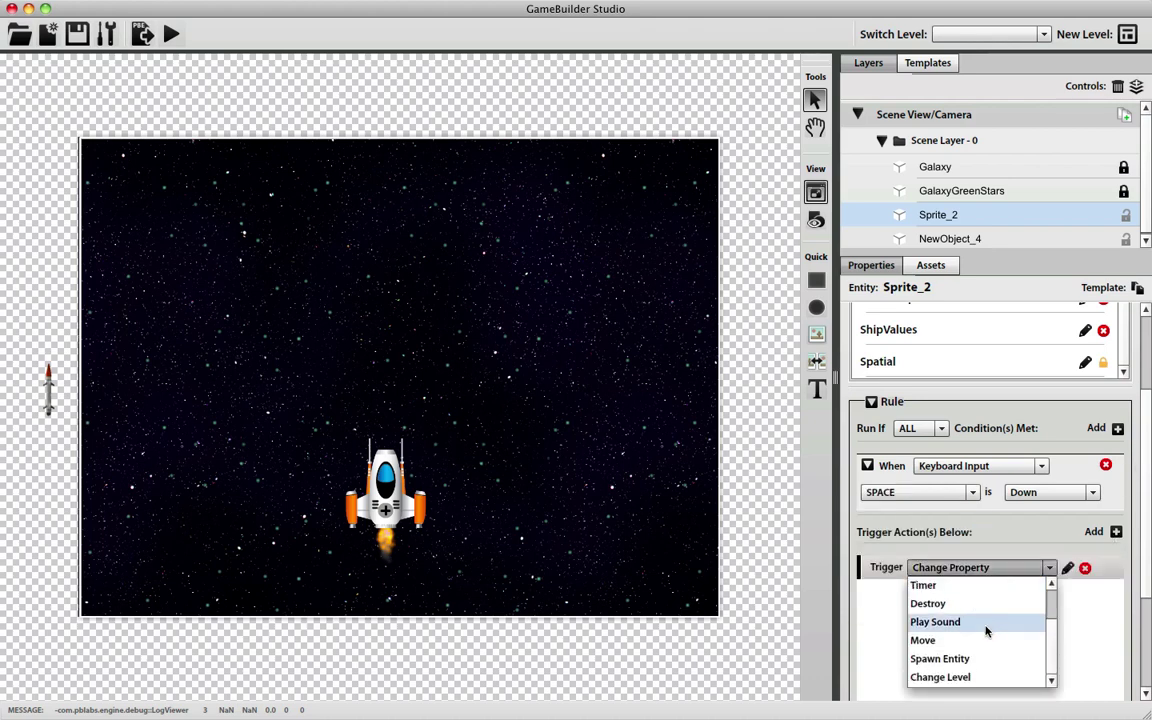
left_click(960, 657)
left_click(1067, 568)
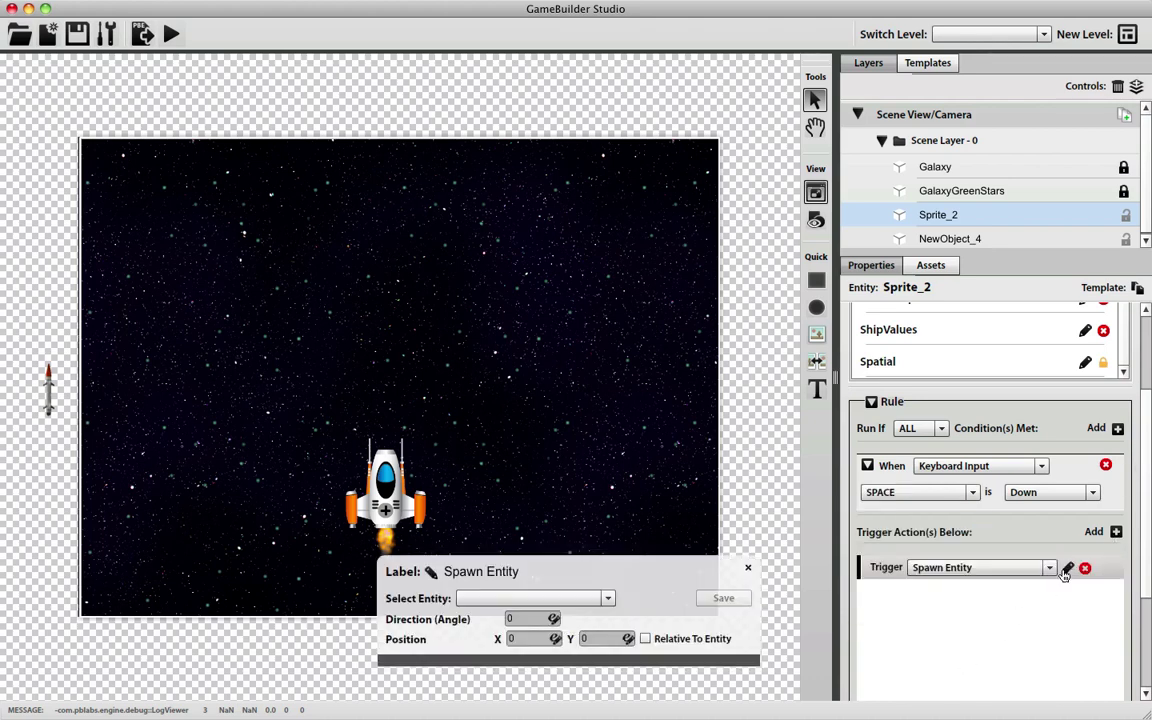
left_click(520, 598)
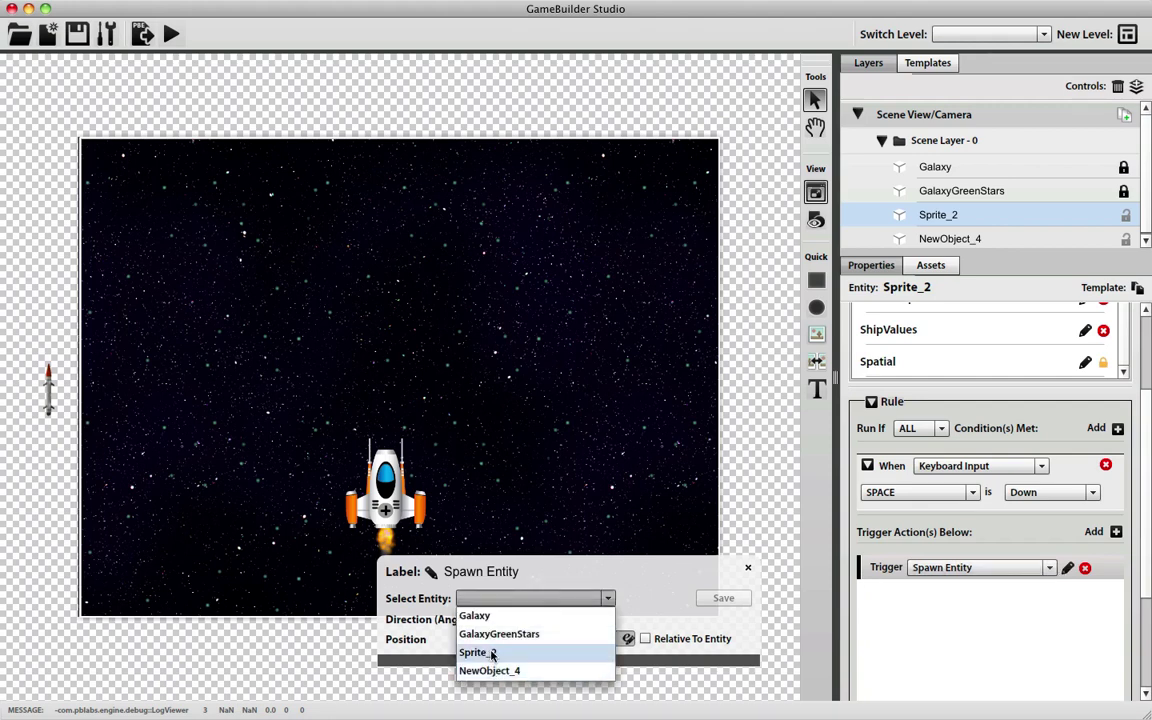
left_click(747, 568)
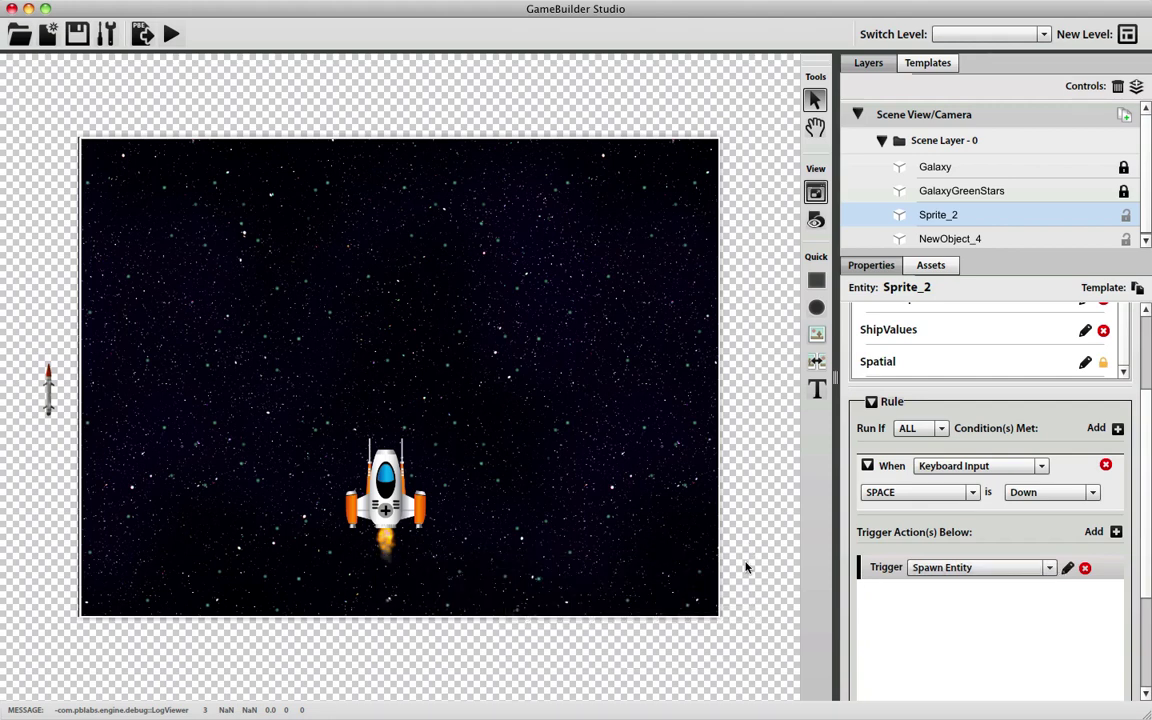
Rename the missile entity outside the scene as GunShipMissile
left_click(50, 393)
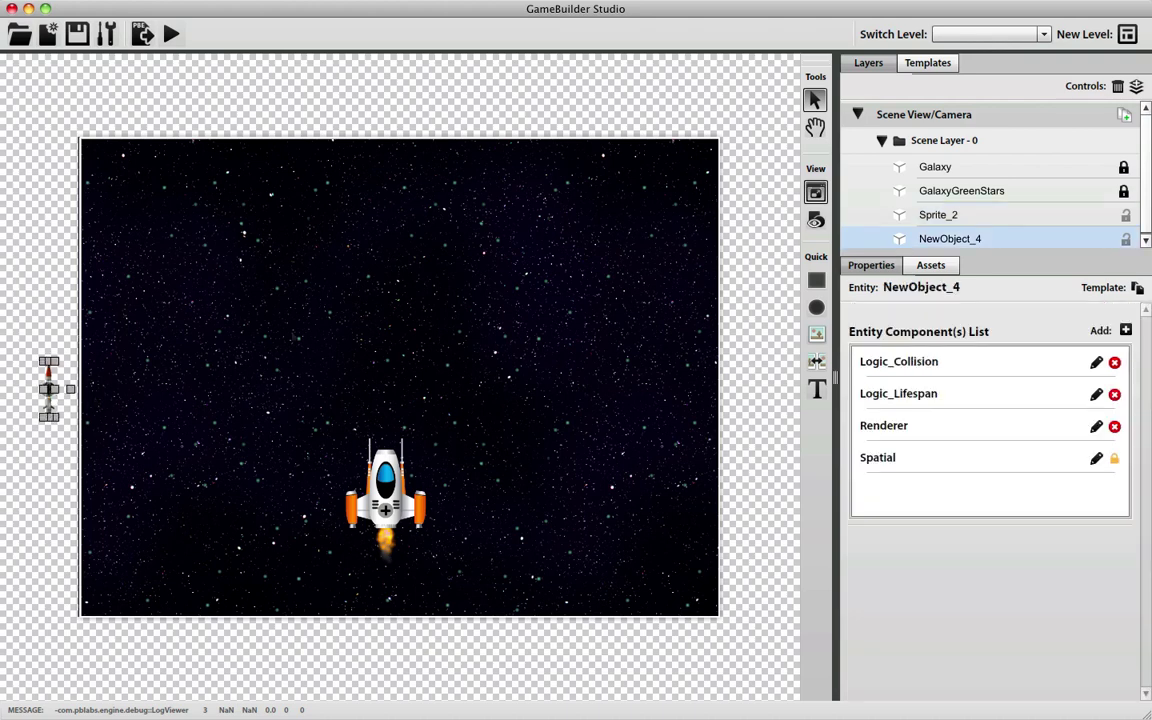
double_click(963, 239)
type("Mis")
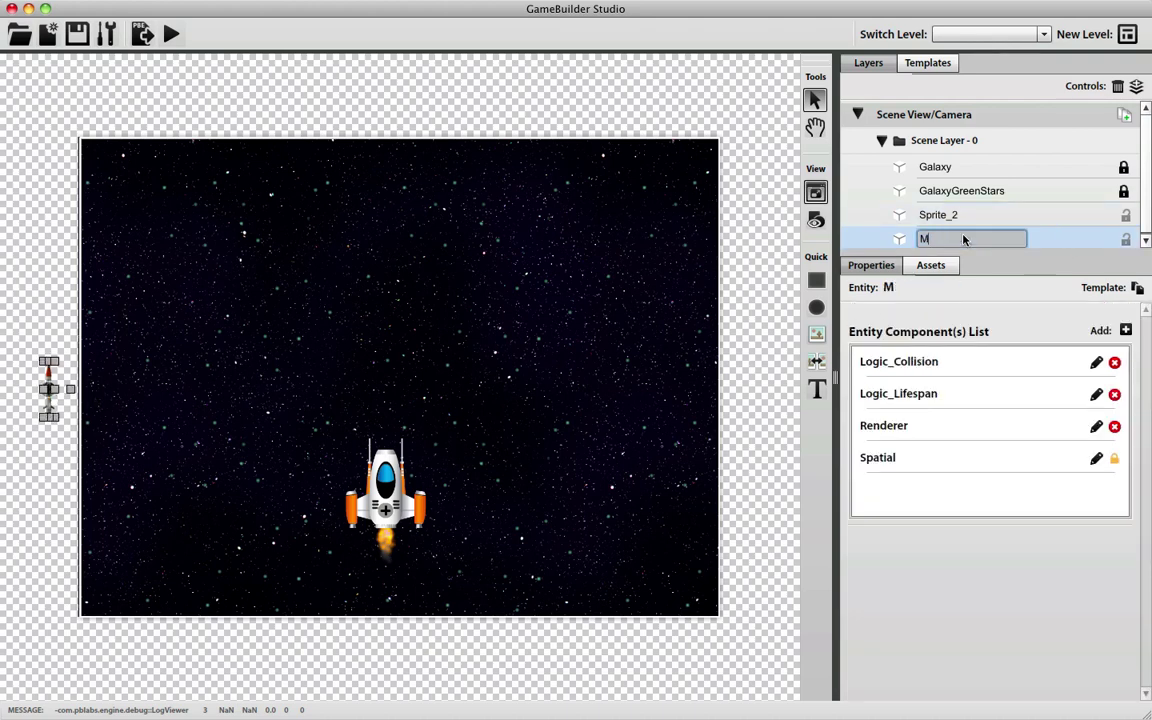
key("BackSpace")
type("GunShip")
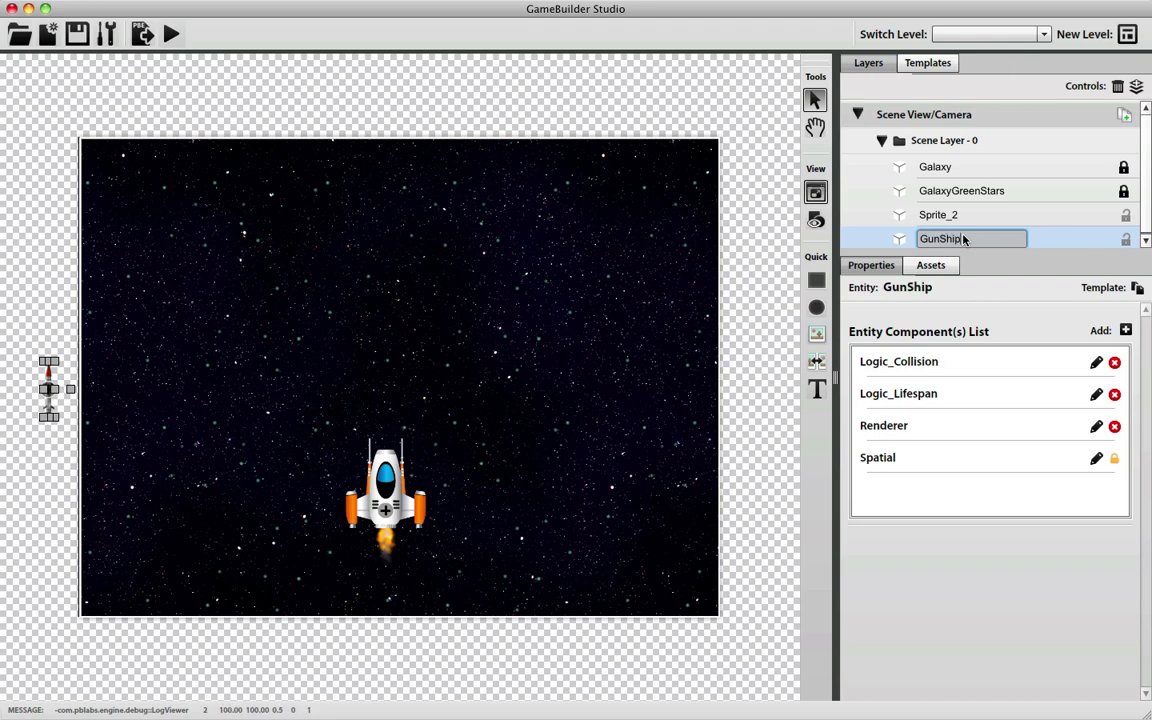
type("Missile")
Rename the ship entity Sprite_2 as GunShip
left_click(983, 215)
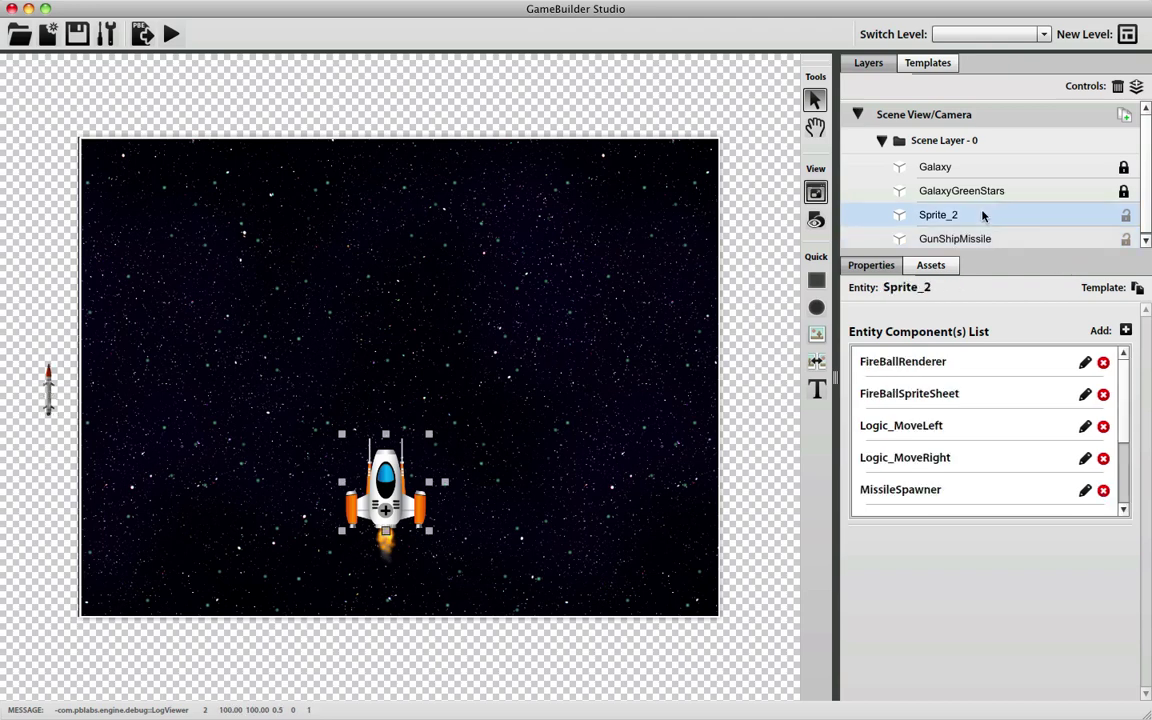
left_click(948, 217)
type("Gu")
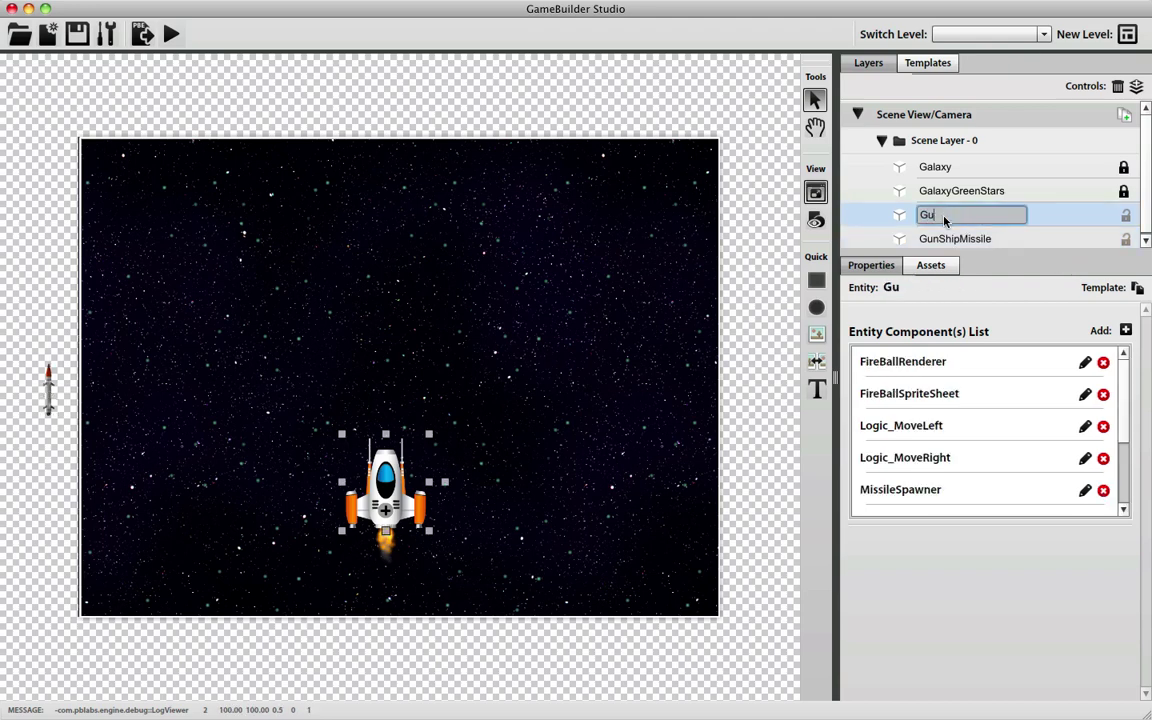
type("nShip")
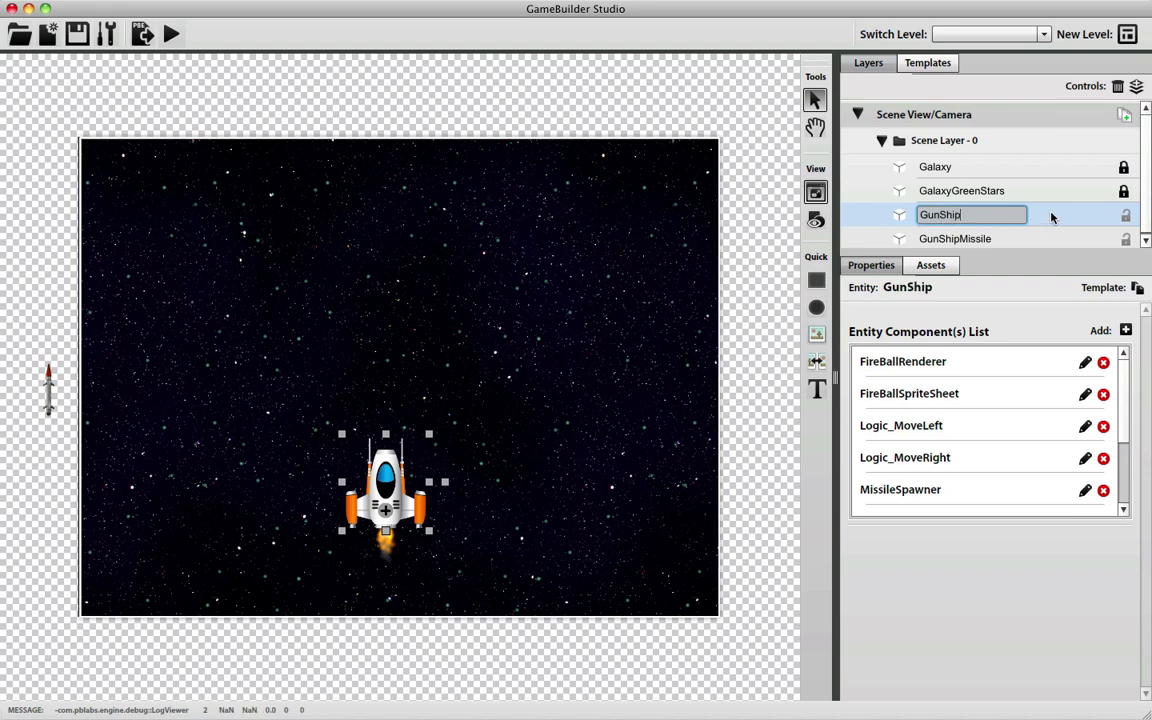
key("Return")
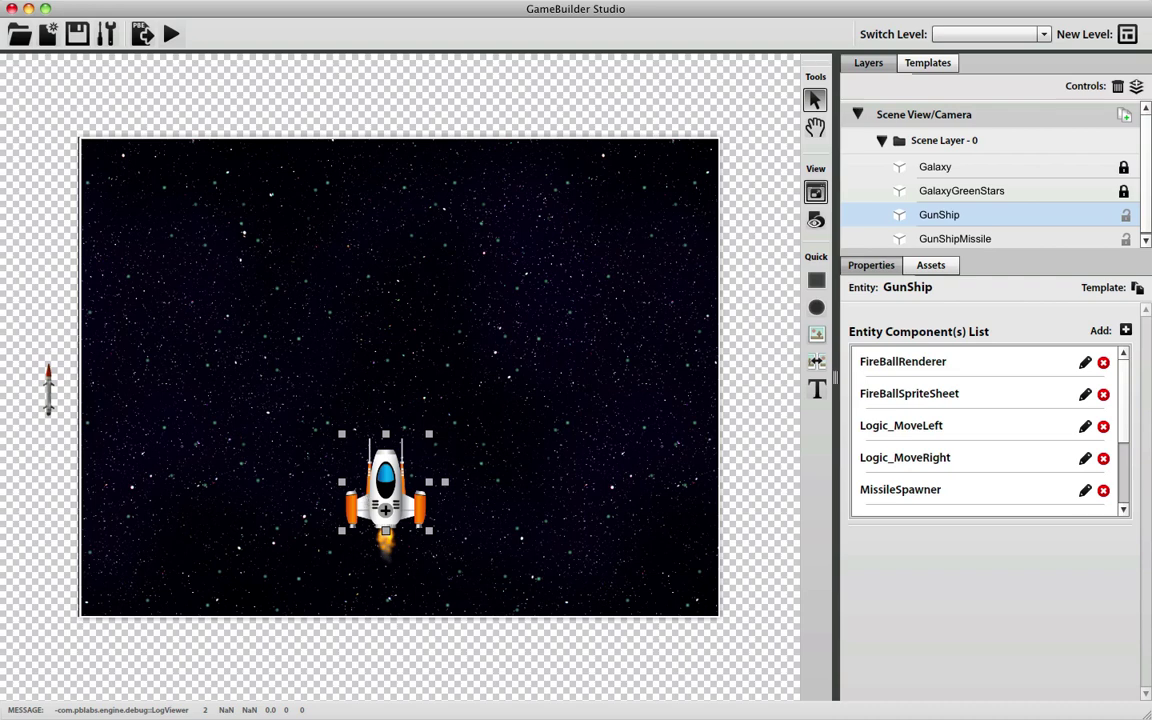
Label the MissileSpawner rule's Spawn Entity action SpawnMissile and choose GunShipMissile as the entity it spawns
left_click(1034, 488)
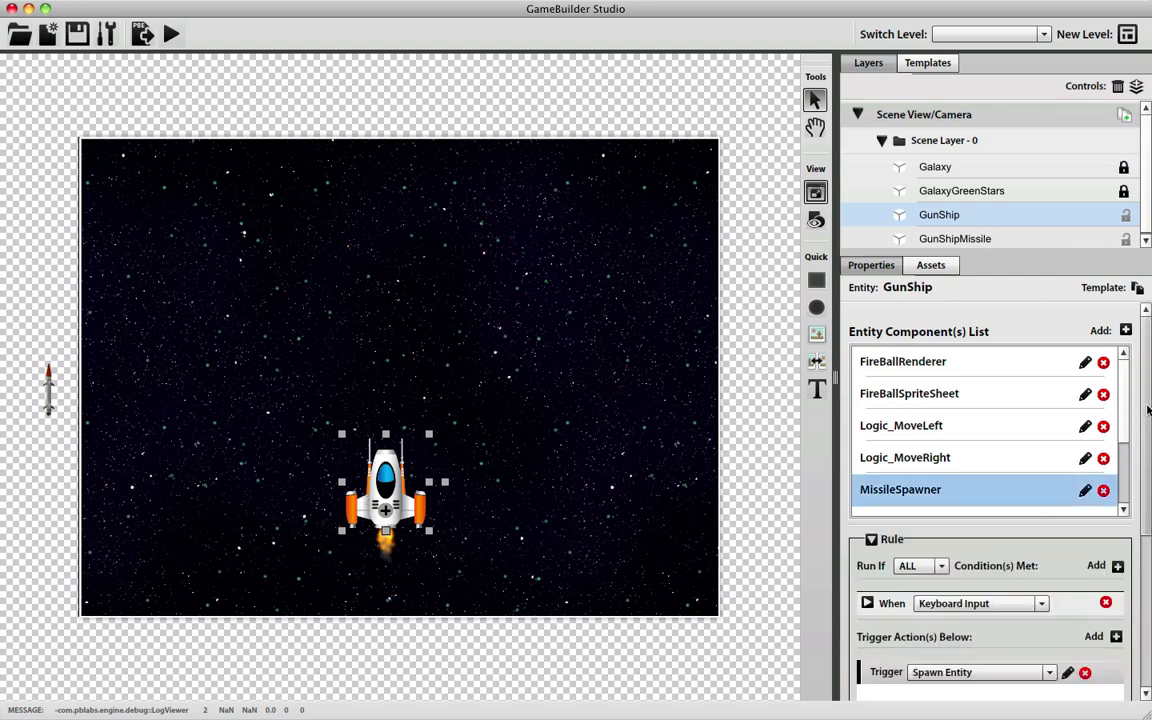
scroll(990, 450, "down", 3)
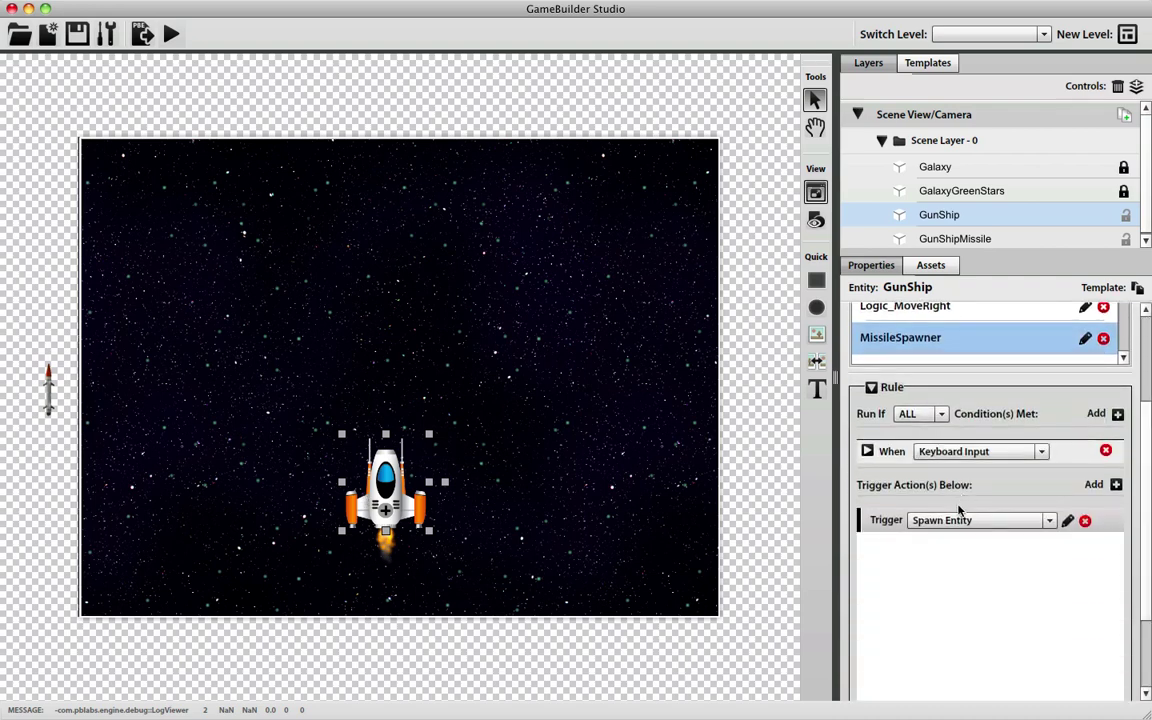
left_click(1067, 520)
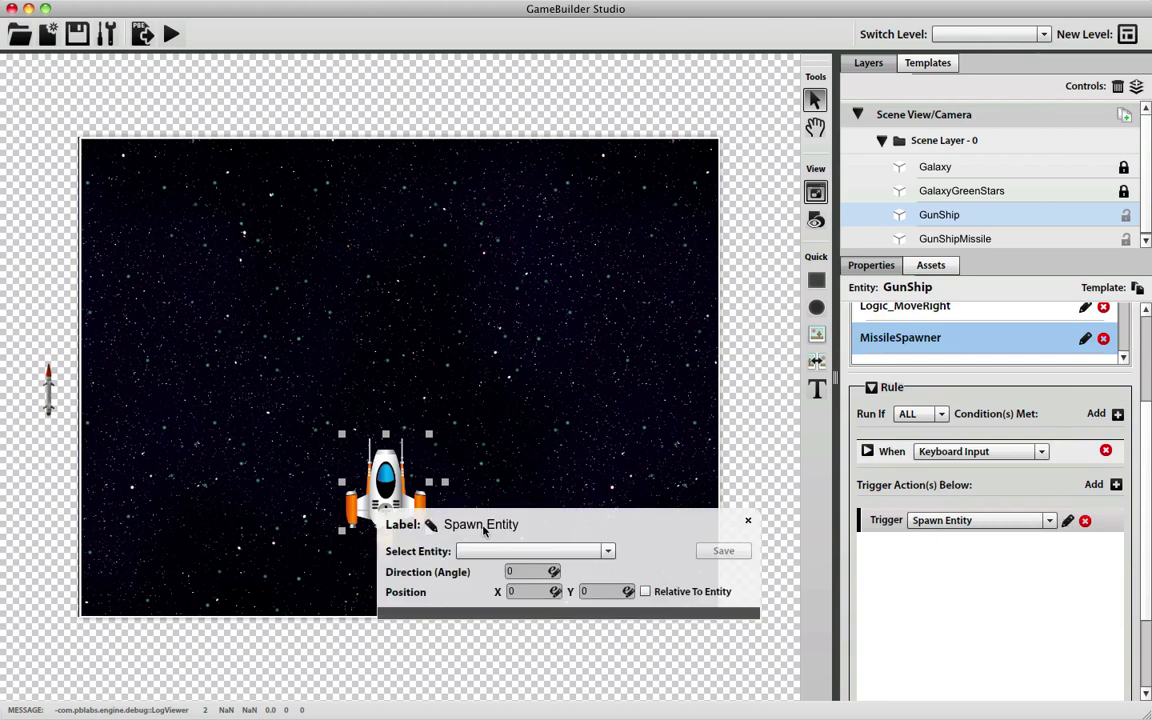
left_click(430, 525)
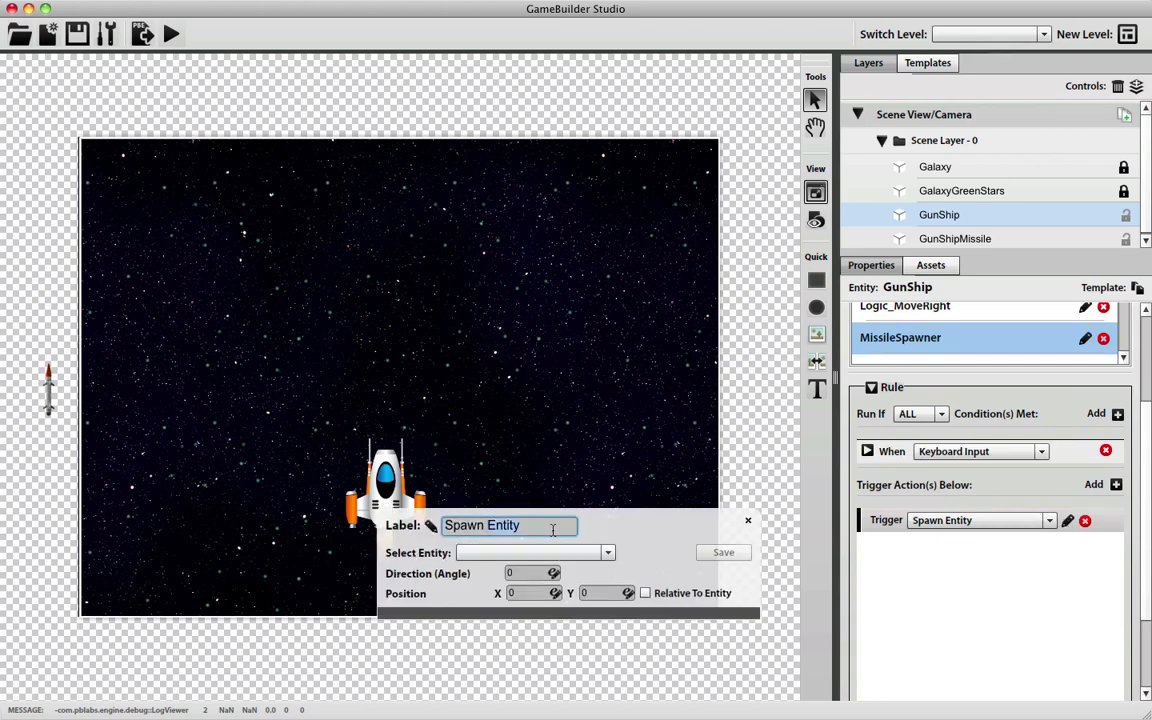
type("SpawnMissile")
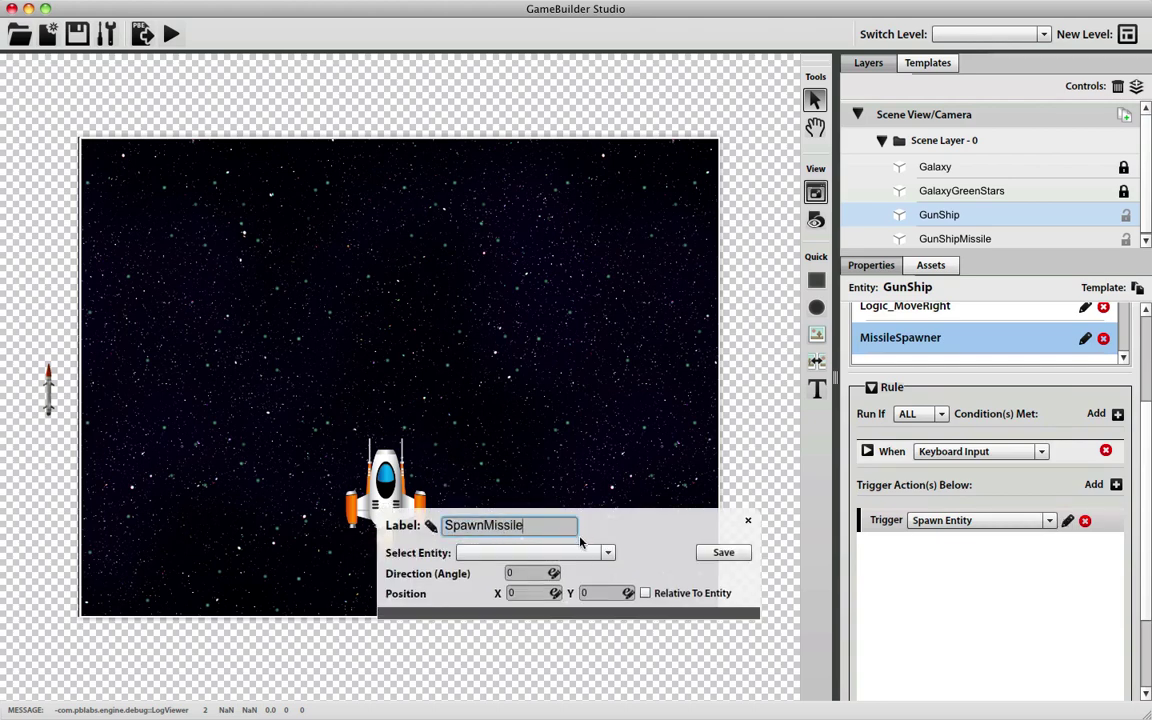
left_click(578, 552)
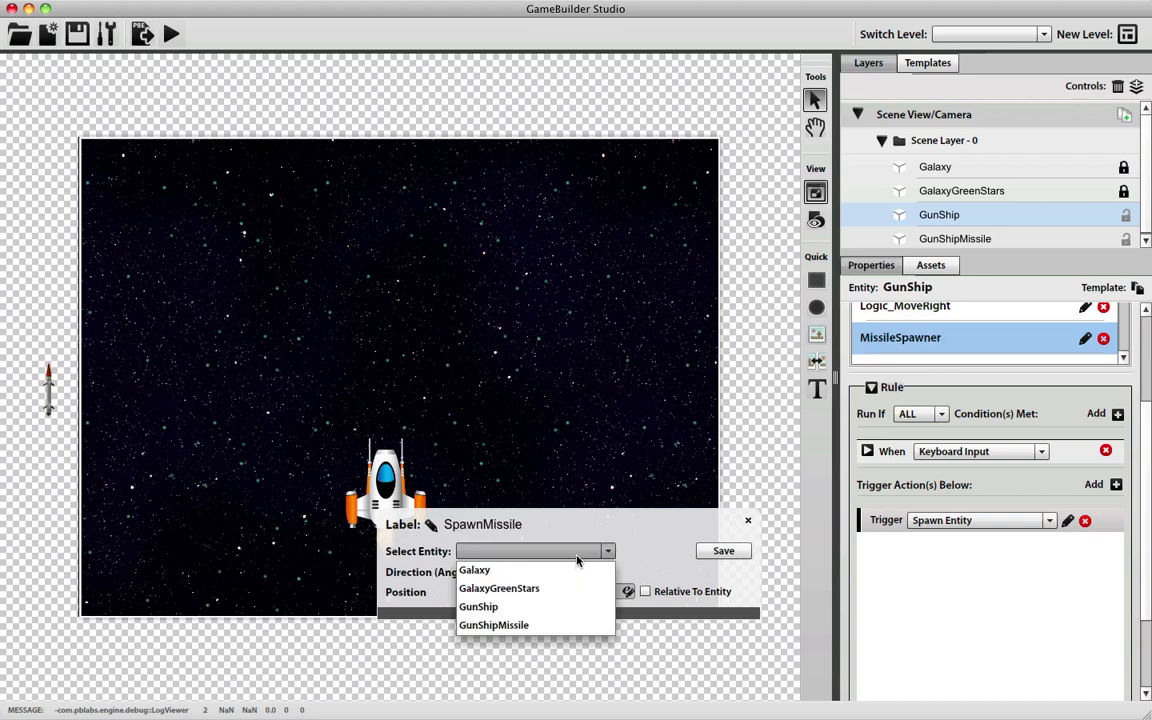
left_click(497, 627)
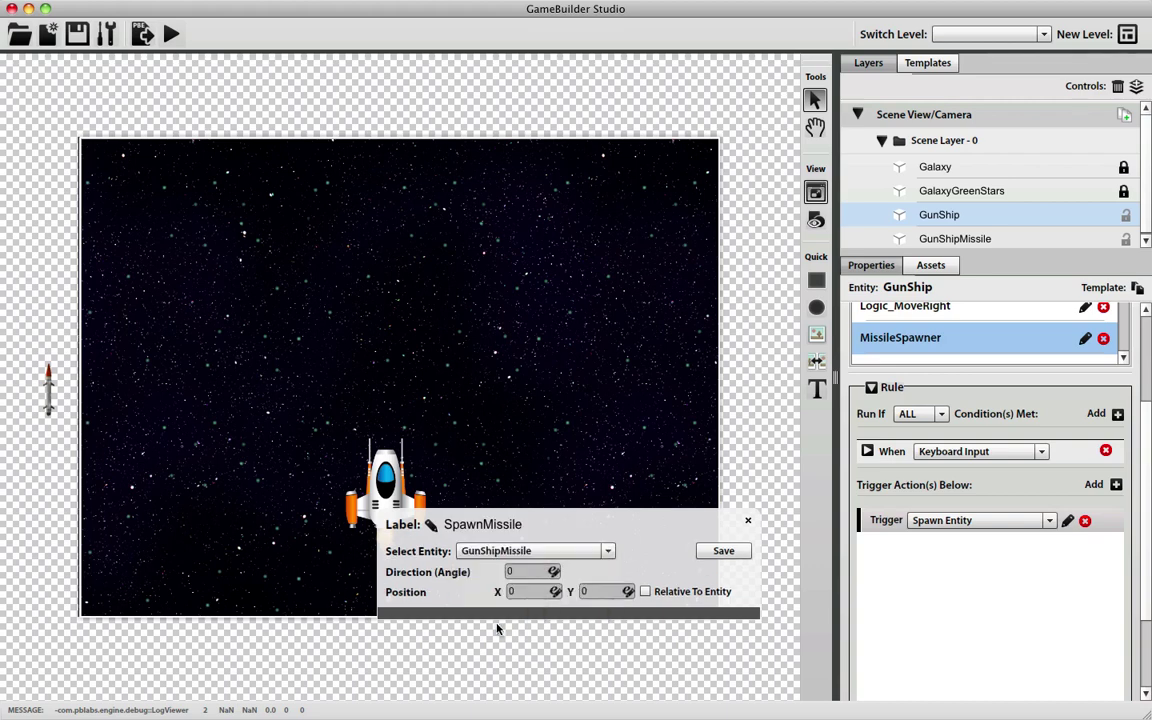
Make the SpawnMissile position relative to the entity, edit its Y offset, and save the action settings
left_click(645, 592)
left_click(583, 593)
type("1")
type("-")
left_click(516, 572)
left_click(528, 592)
left_click(725, 550)
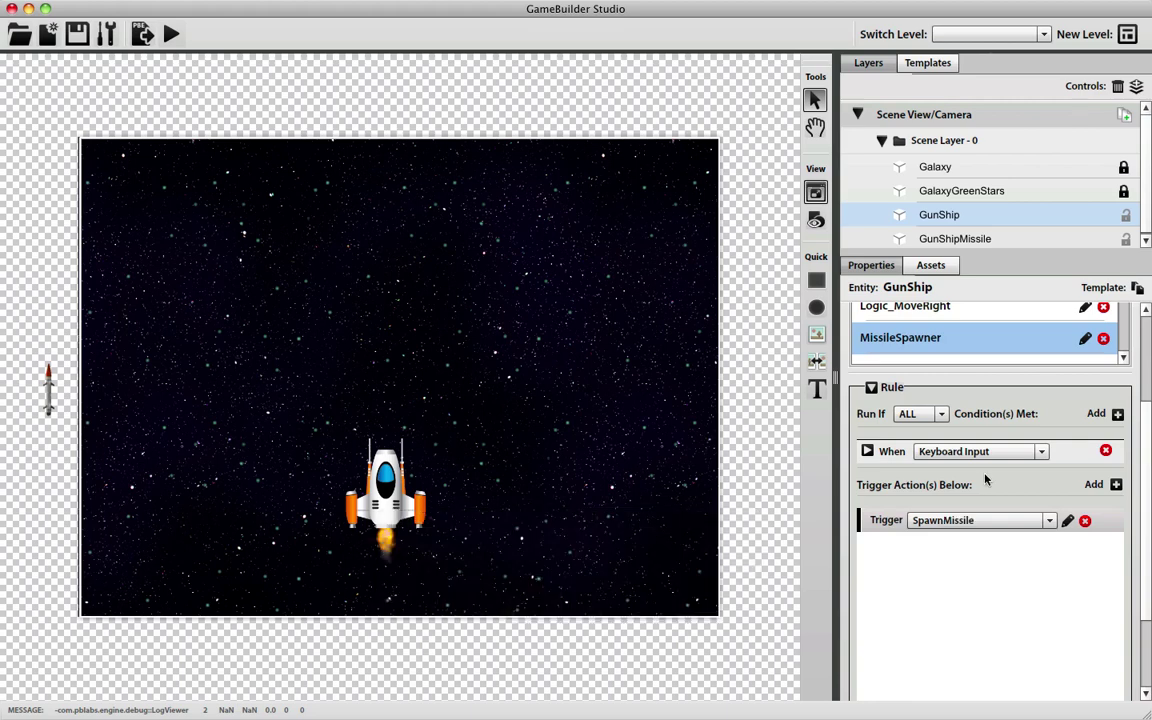
Try to compile and test-run the game
left_click_drag(1146, 498, 1121, 400)
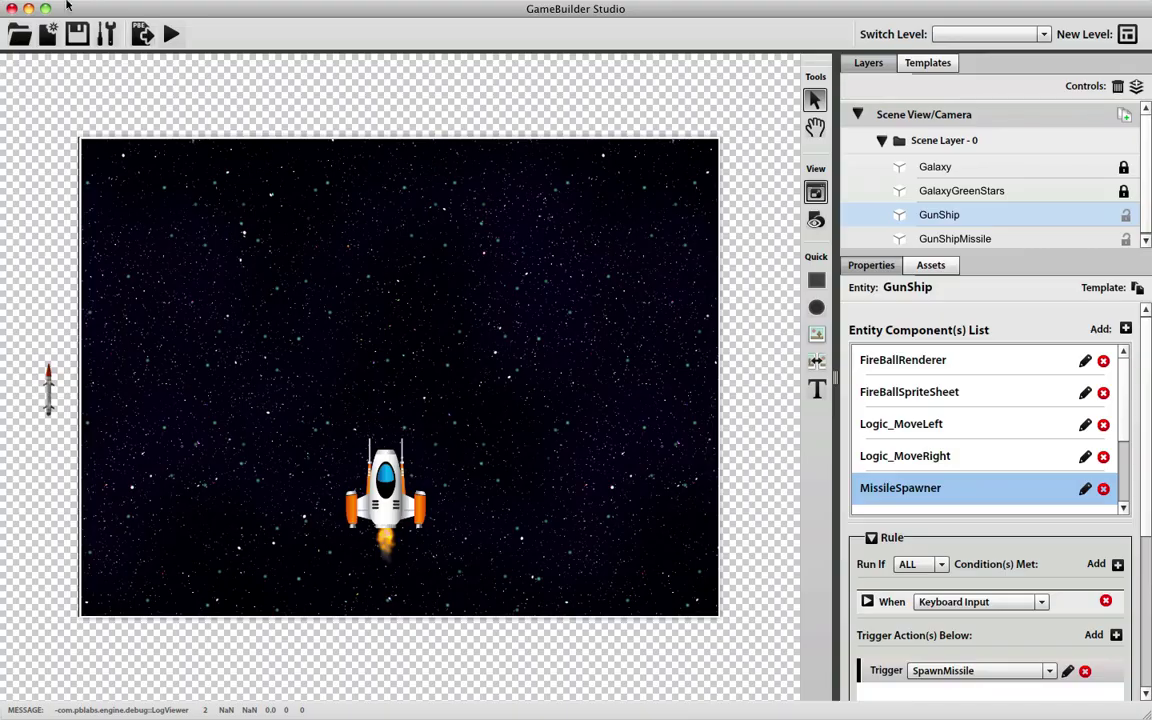
left_click(173, 34)
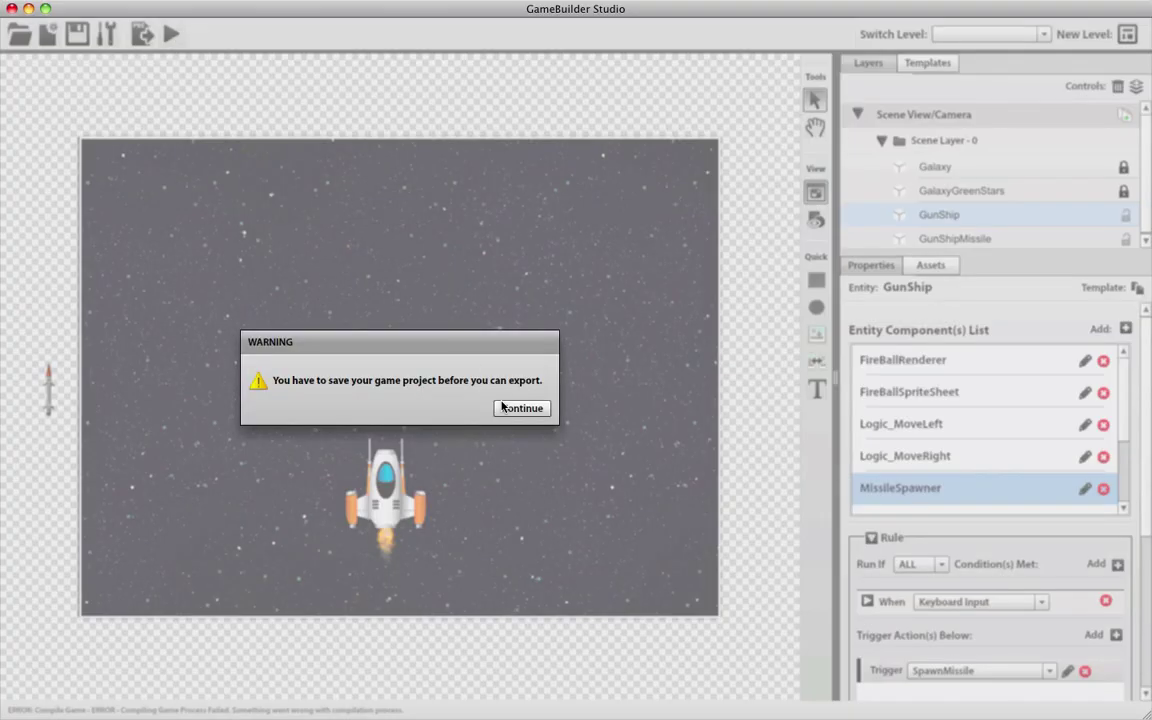
left_click(520, 409)
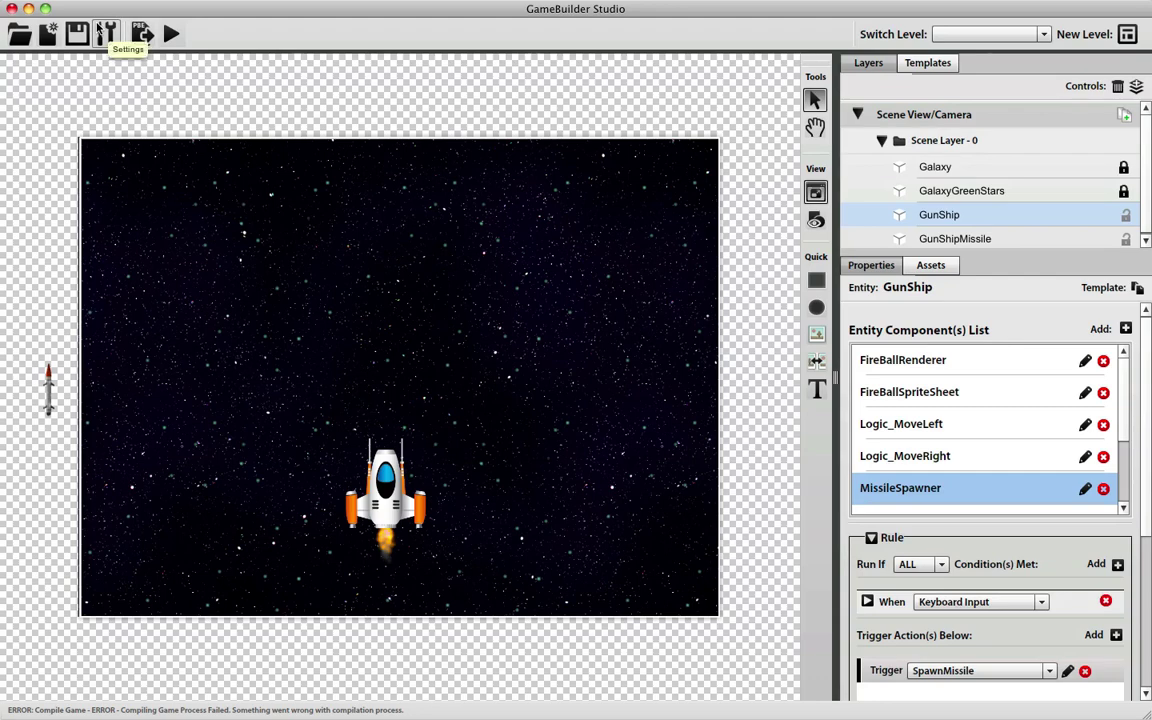
Save the game project in the Asteroids folder, replacing the default file name and keeping the .gbx extension
left_click(77, 33)
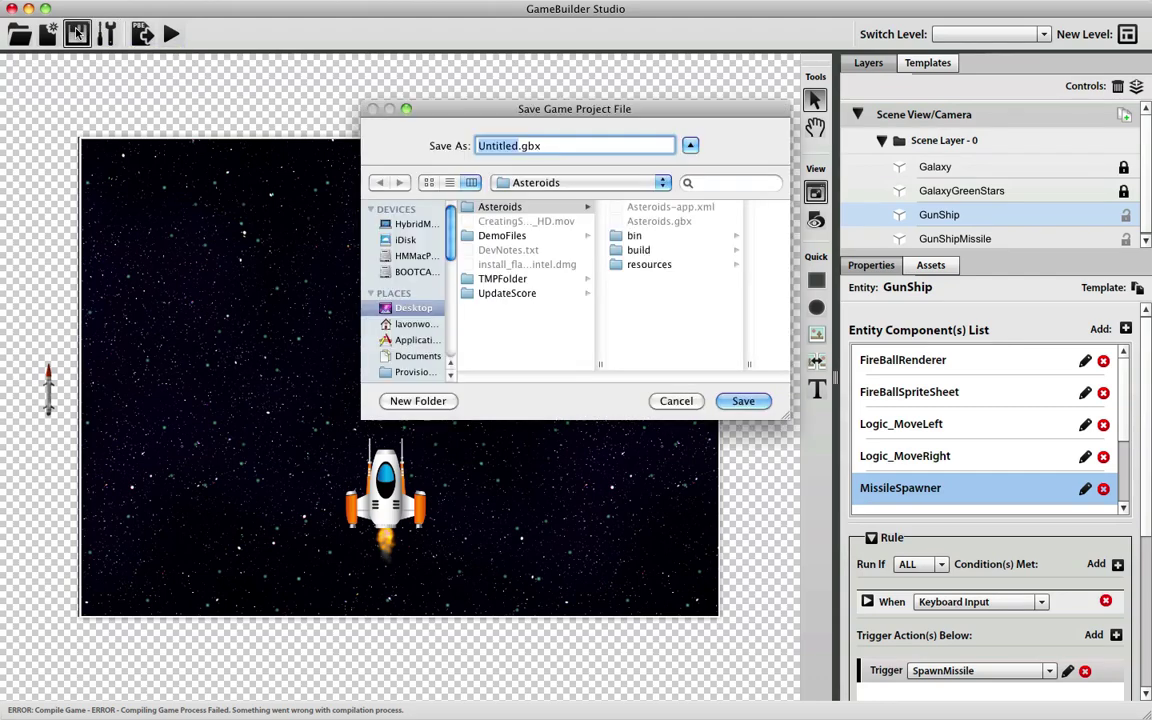
left_click_drag(618, 109, 482, 141)
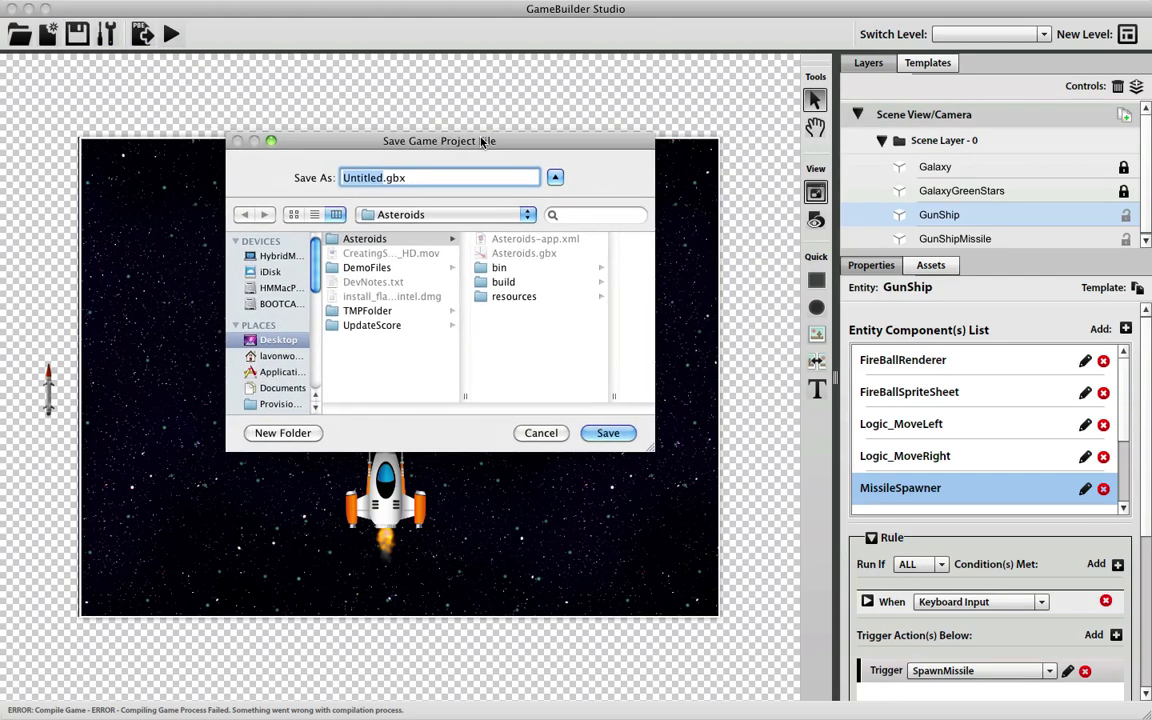
left_click(380, 179)
double_click(380, 178)
key("BackSpace")
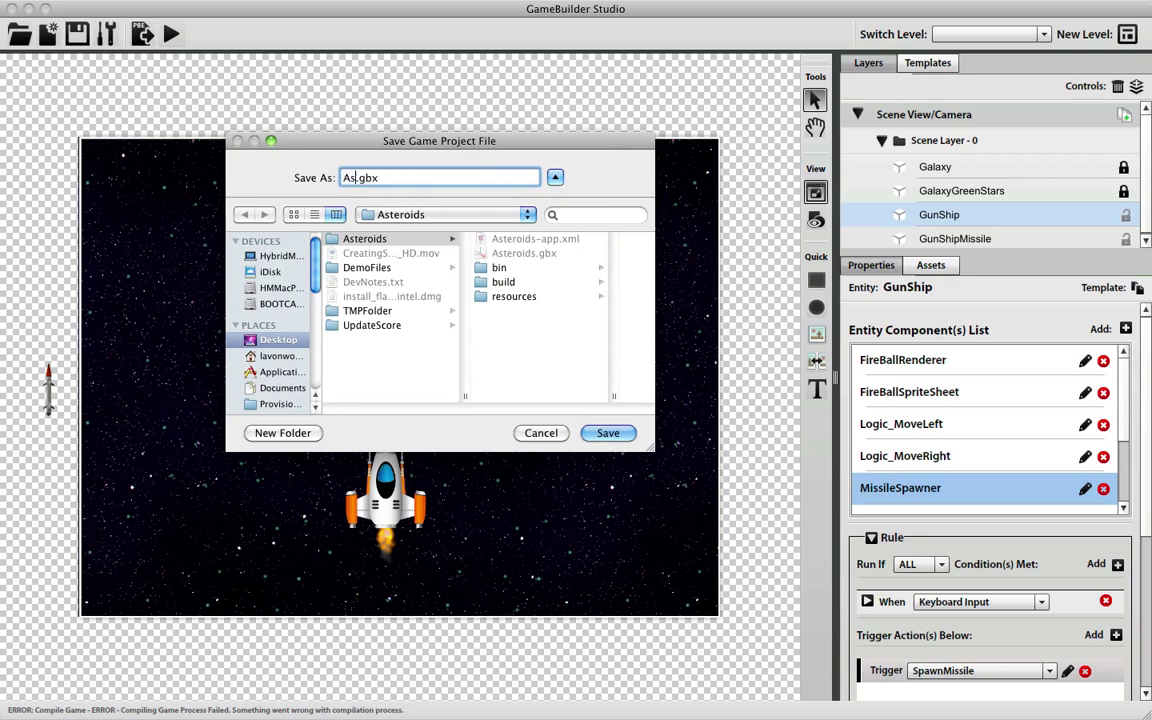
Save the game project as Asteroids_Demo.gbx in the Asteroids folder
type("Asteroids")
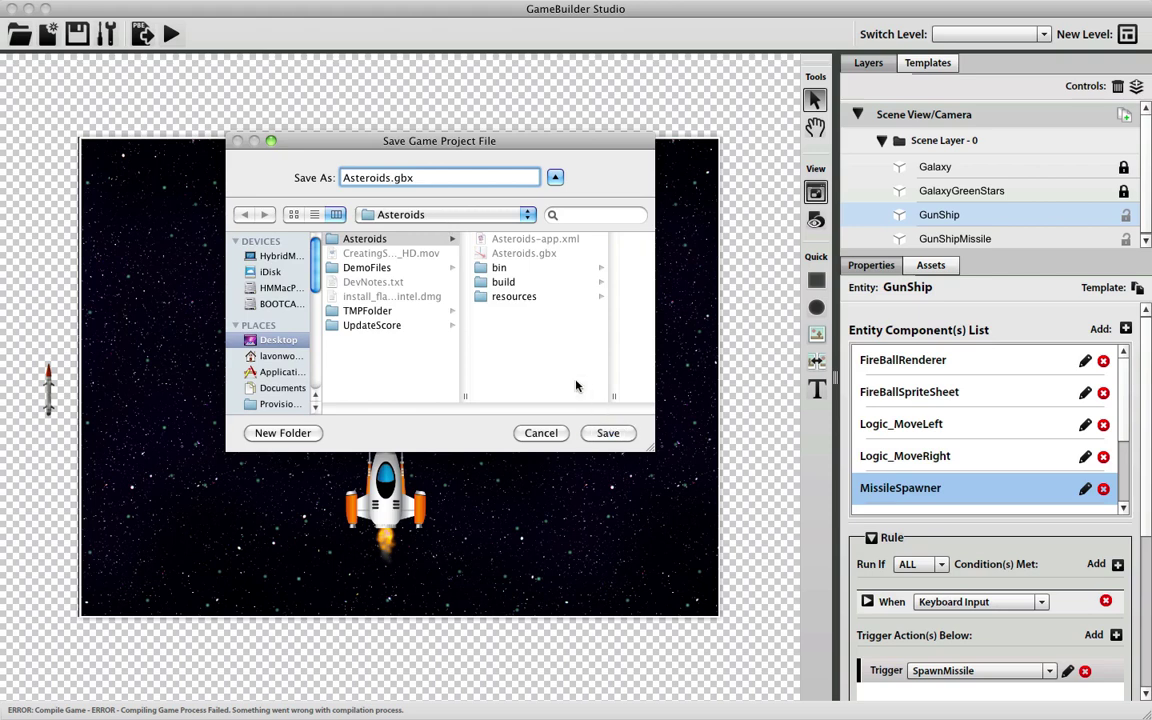
double_click(390, 182)
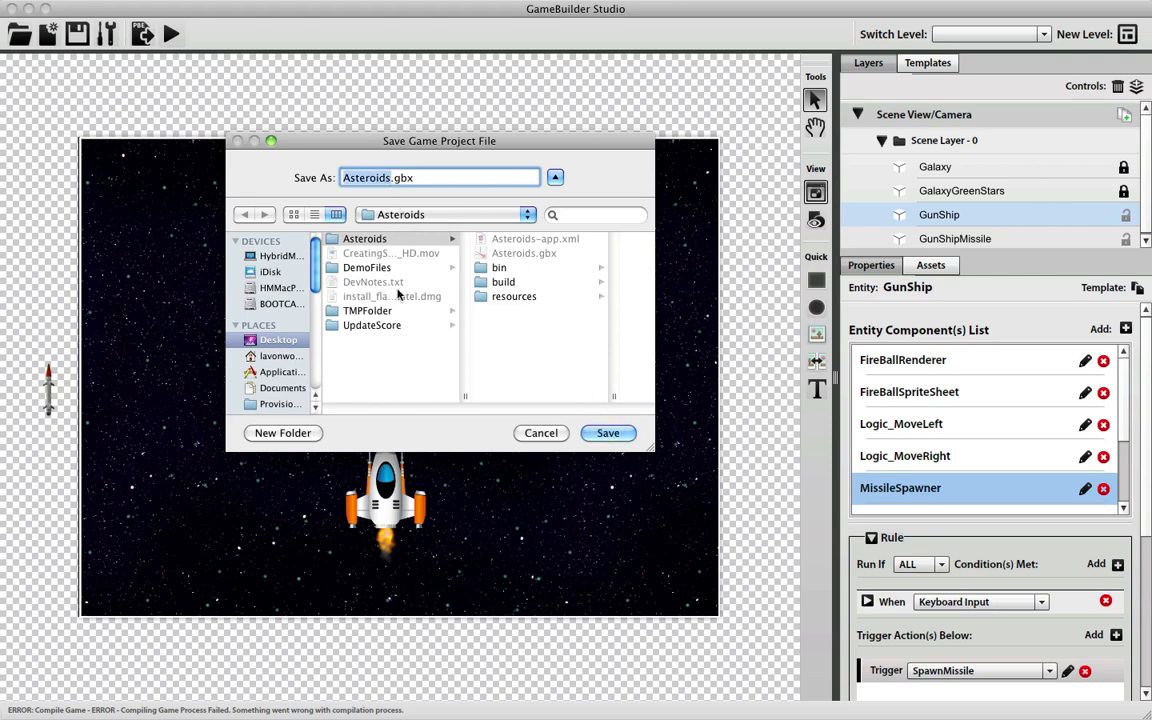
key("Right")
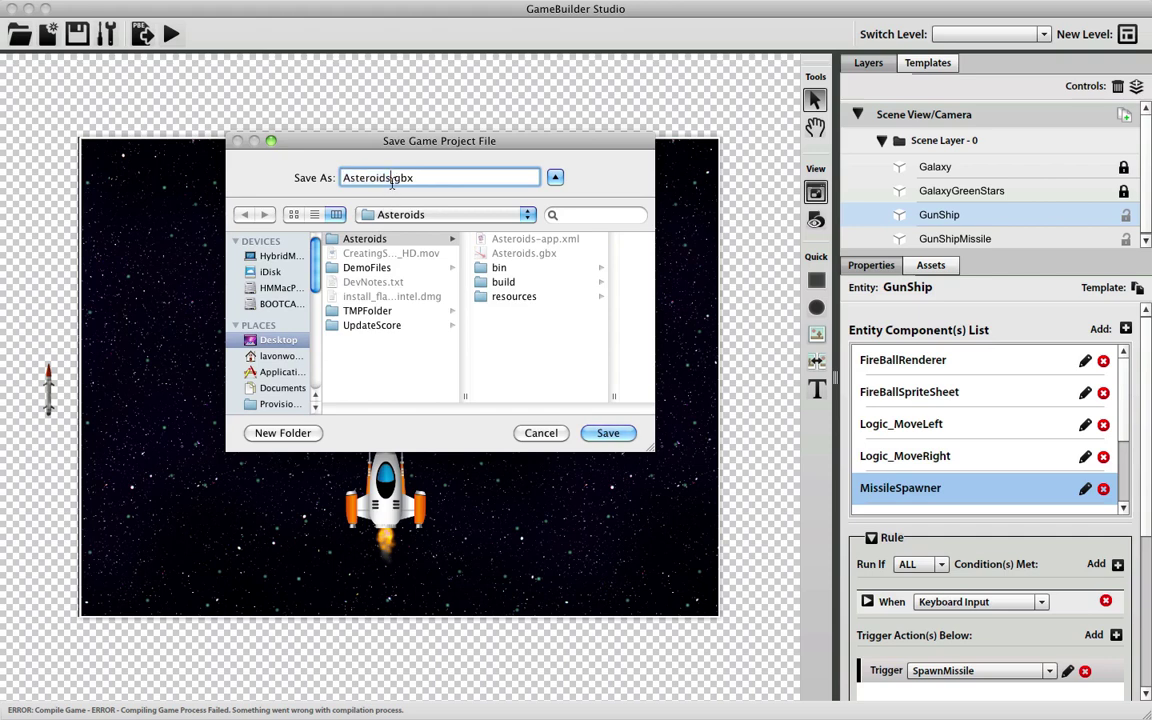
type("_Demo")
left_click(608, 435)
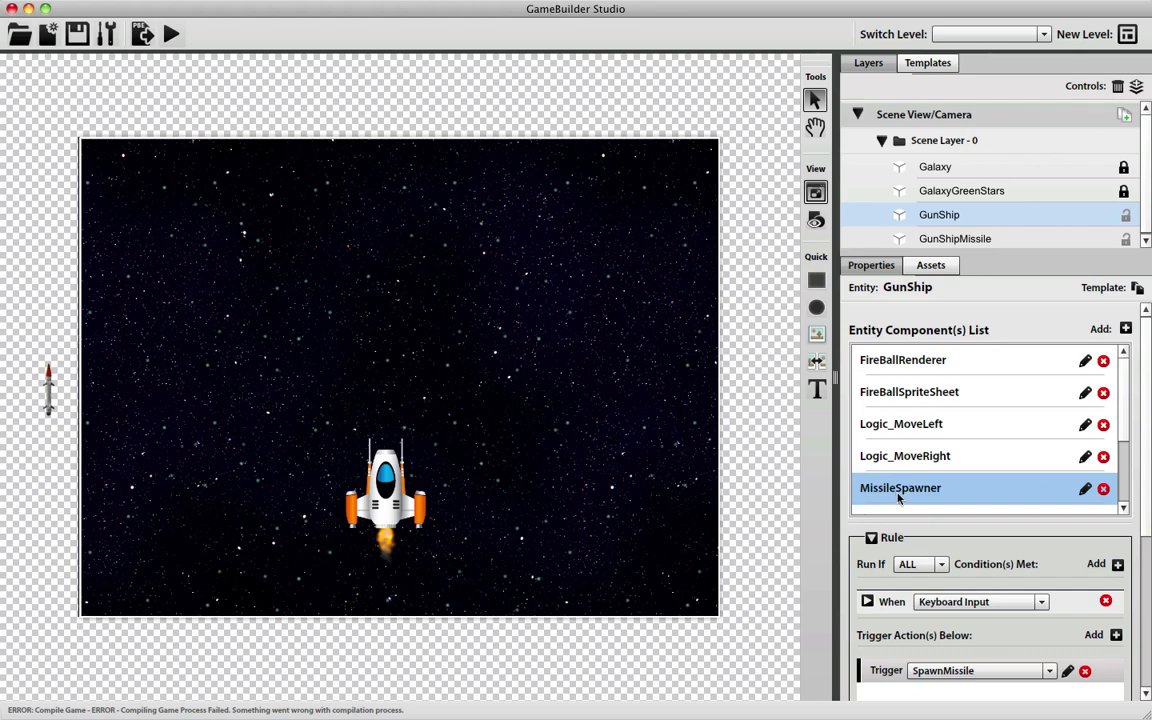
Test-play the game by steering the ship left and right and firing missiles, and close the game player
left_click(171, 34)
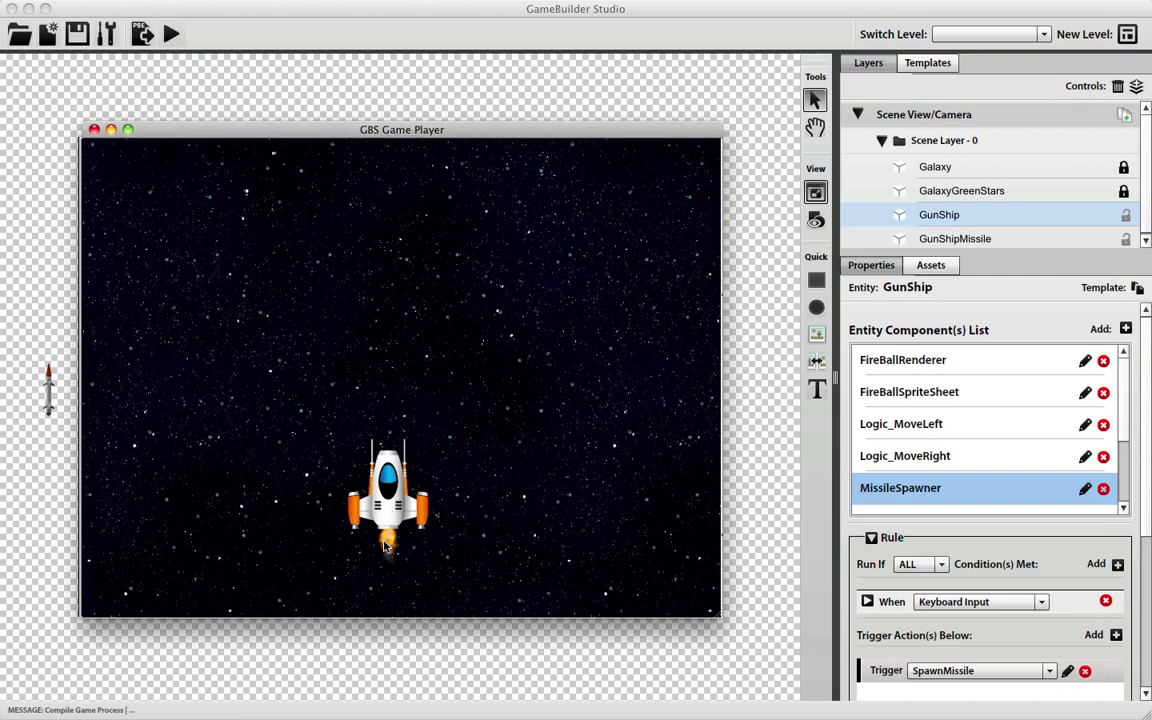
key("Left")
key("Right")
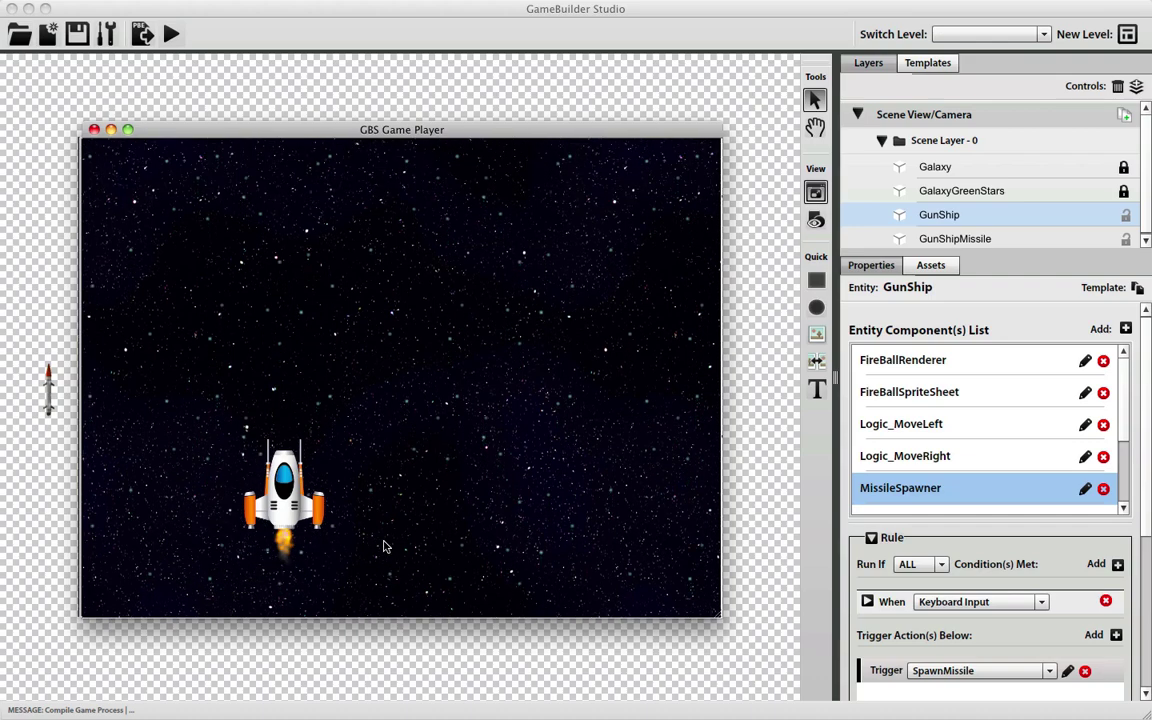
key("space")
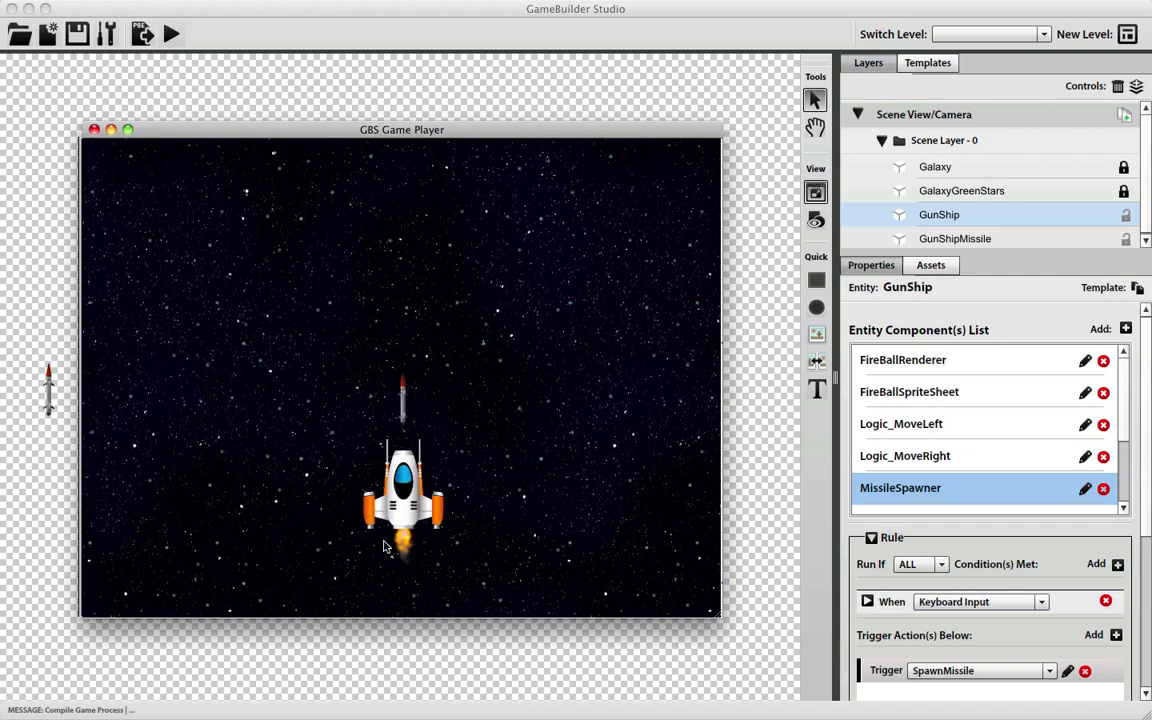
key("Right")
key("Right")
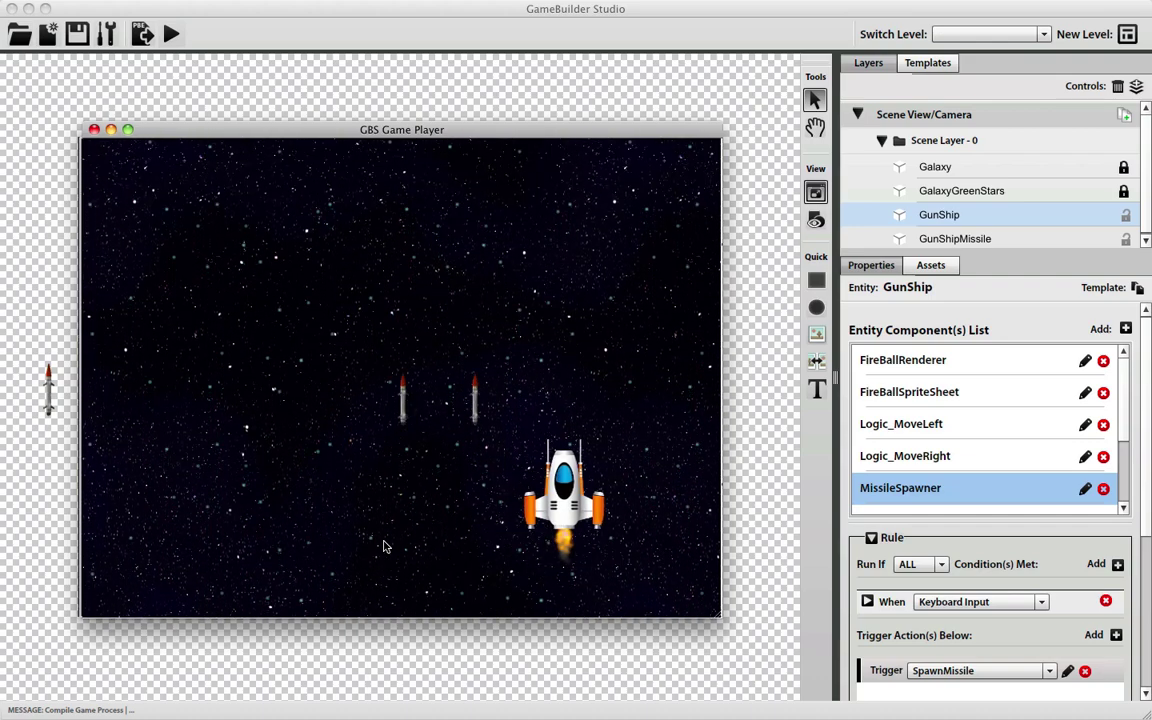
key("space")
left_click(93, 130)
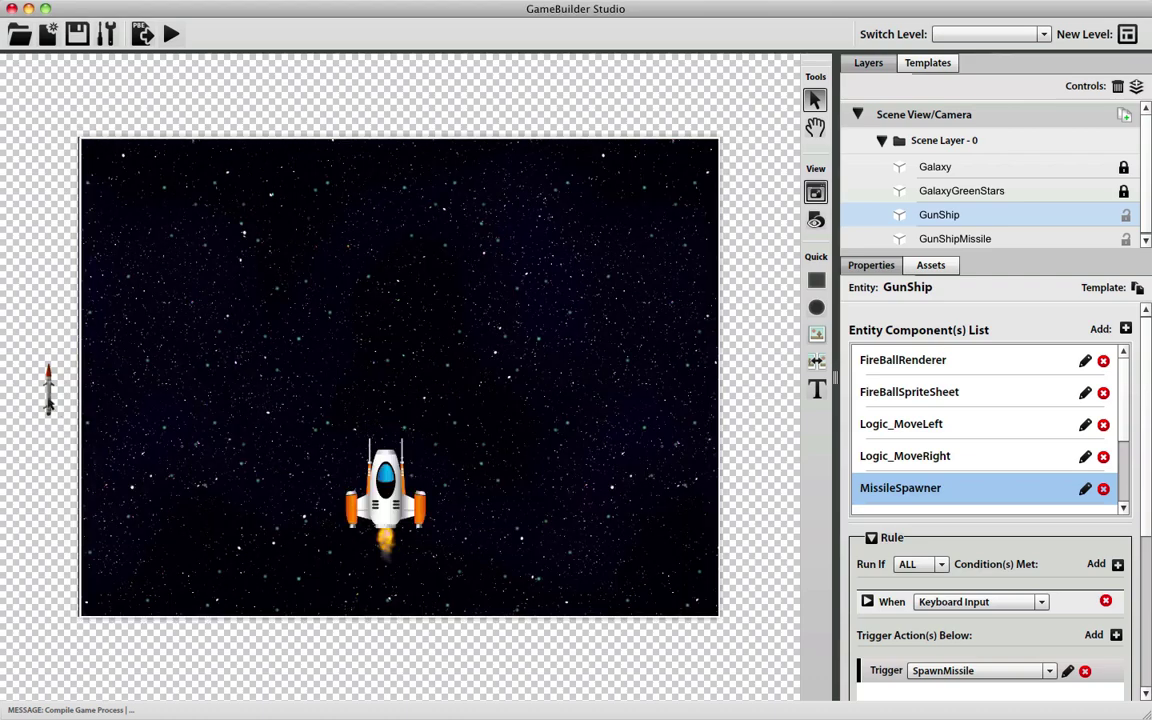
Add a Rule Component named Logic_Move to the GunShipMissile entity
left_click(47, 400)
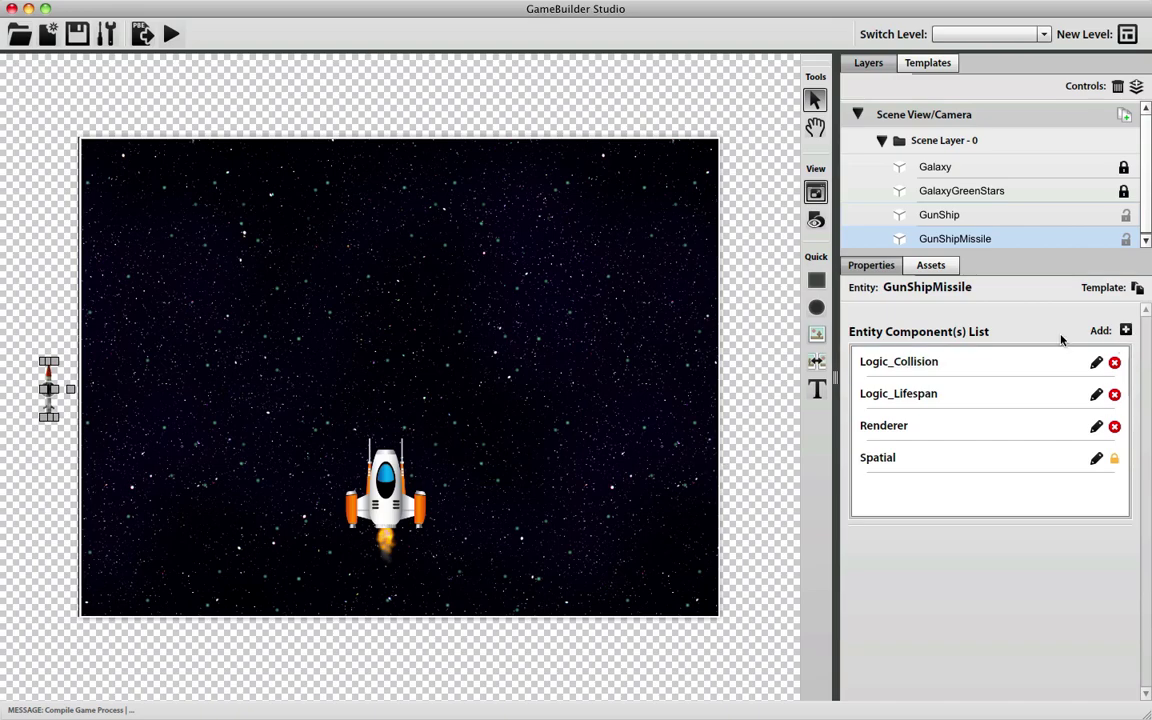
left_click(1125, 330)
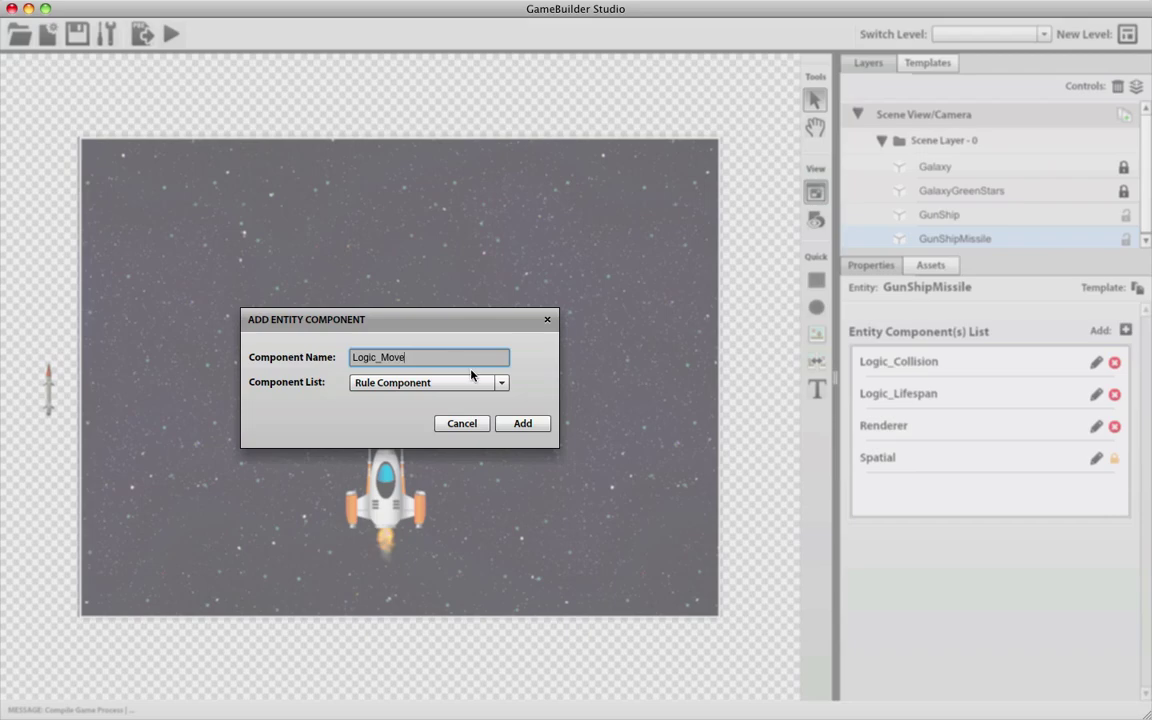
left_click(472, 382)
left_click(501, 382)
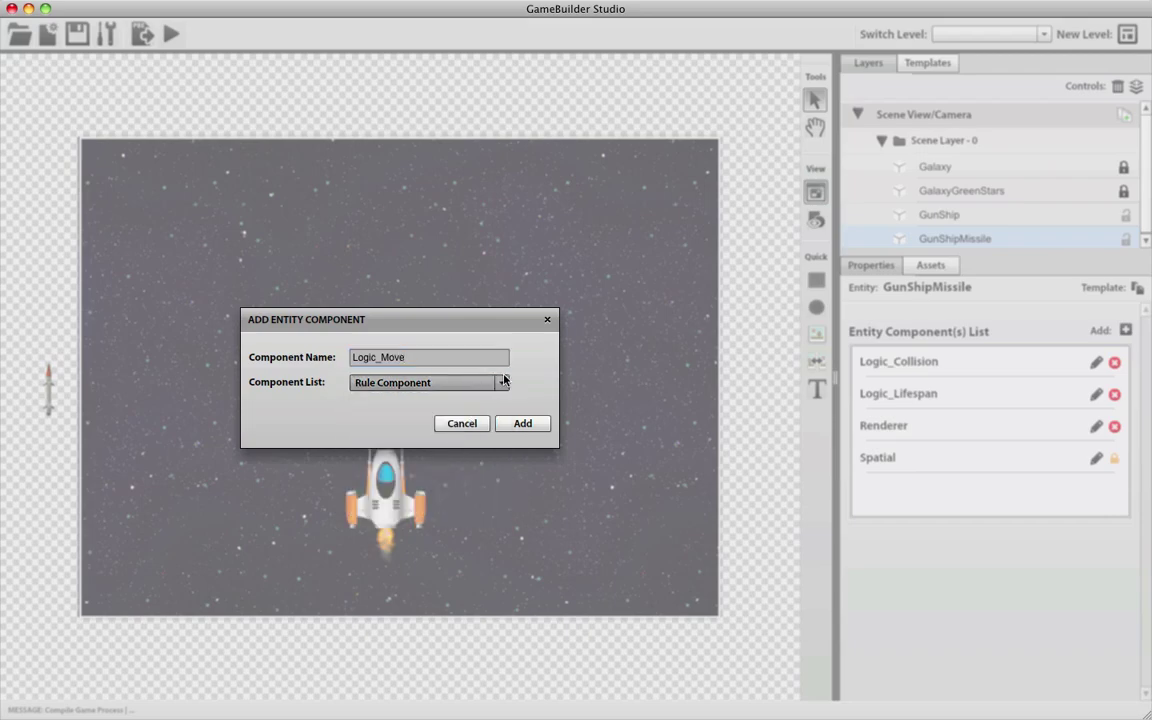
left_click(524, 423)
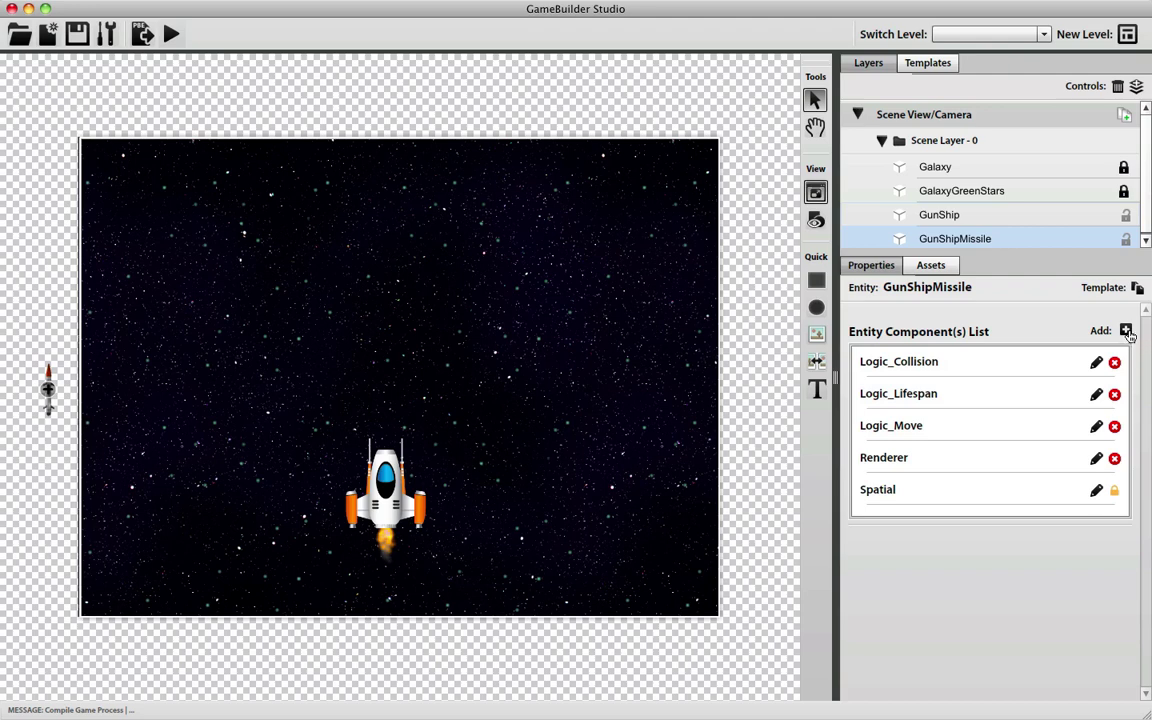
Add a Move trigger action to the missile's Logic_Move rule
left_click(1096, 426)
scroll(1145, 497, "down", 3)
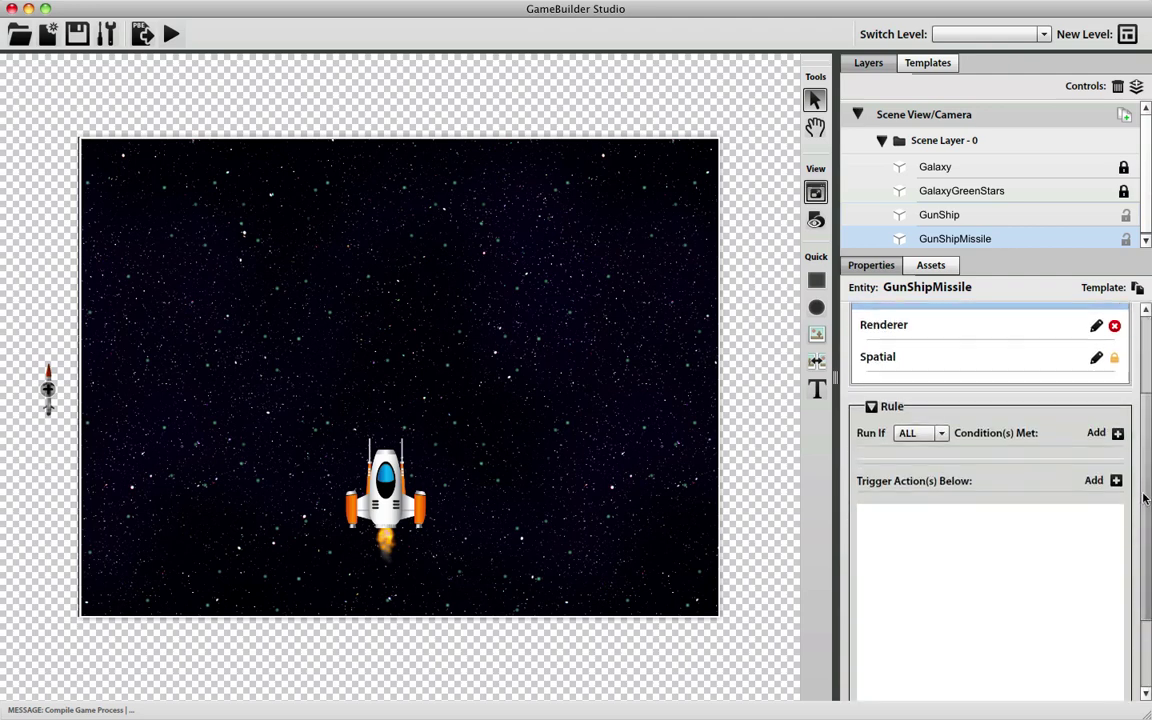
scroll(1145, 497, "down", 1)
left_click(1117, 461)
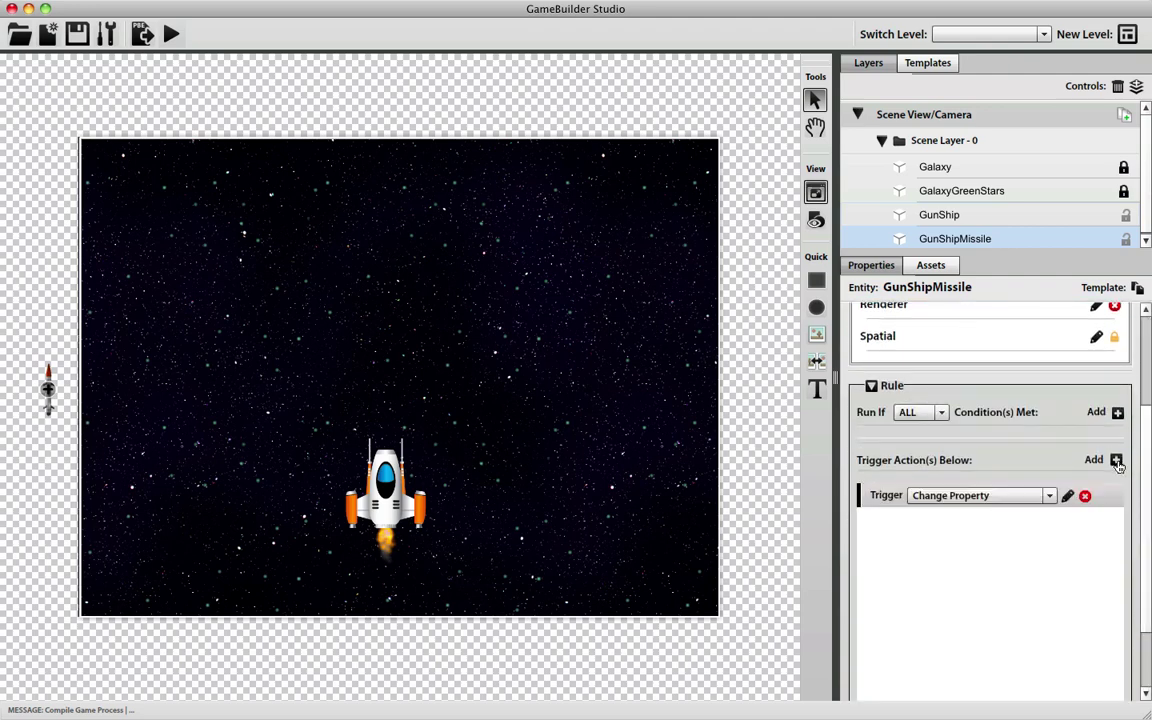
left_click(1047, 494)
scroll(960, 575, "down", 2)
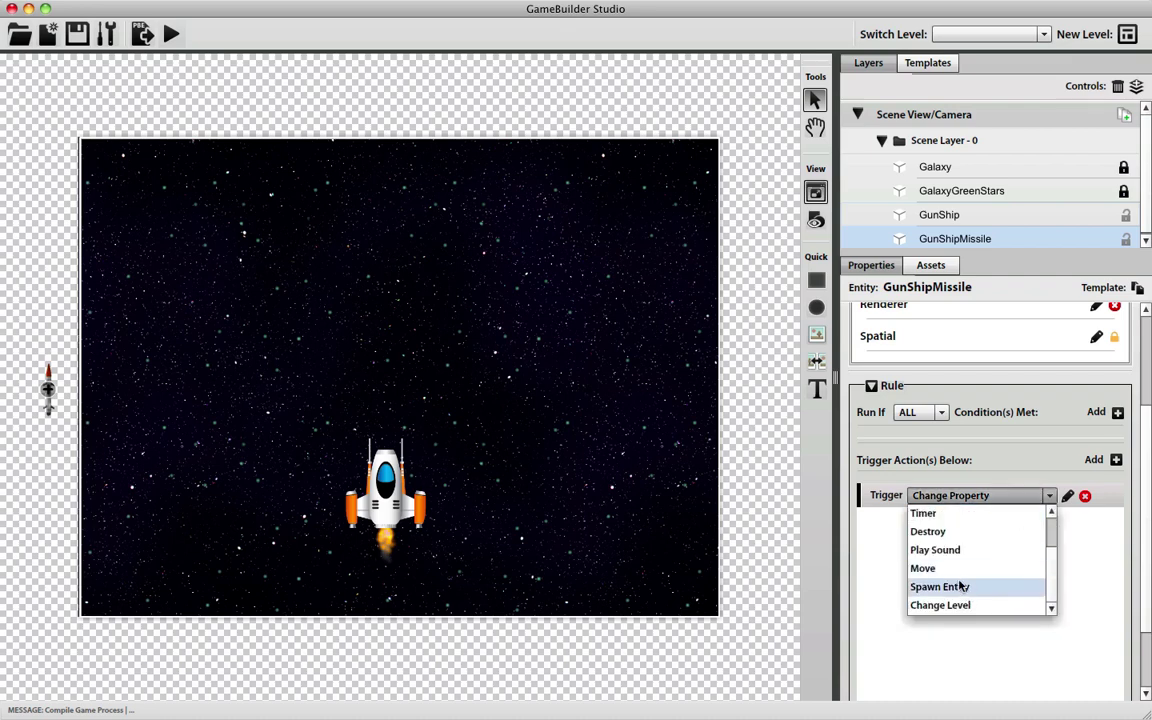
left_click(954, 569)
Configure the Move action to move all spatials at a direction angle of 90, label it MoveUp, and save it
left_click(1066, 496)
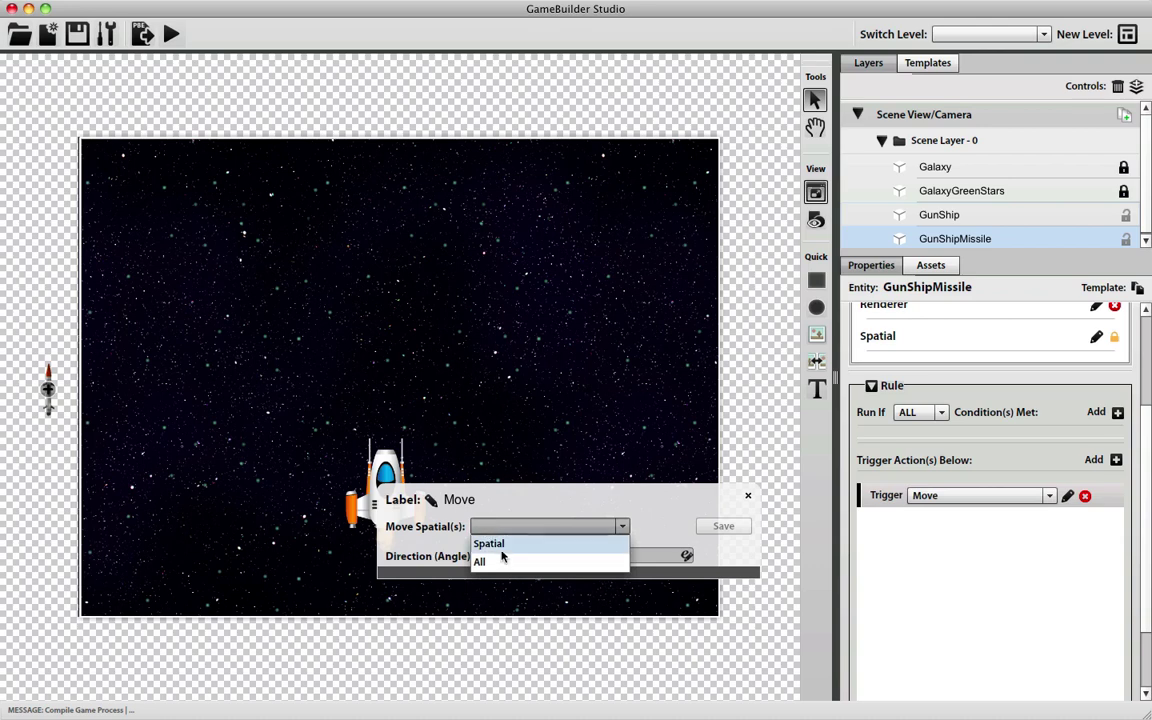
left_click(480, 561)
left_click(488, 503)
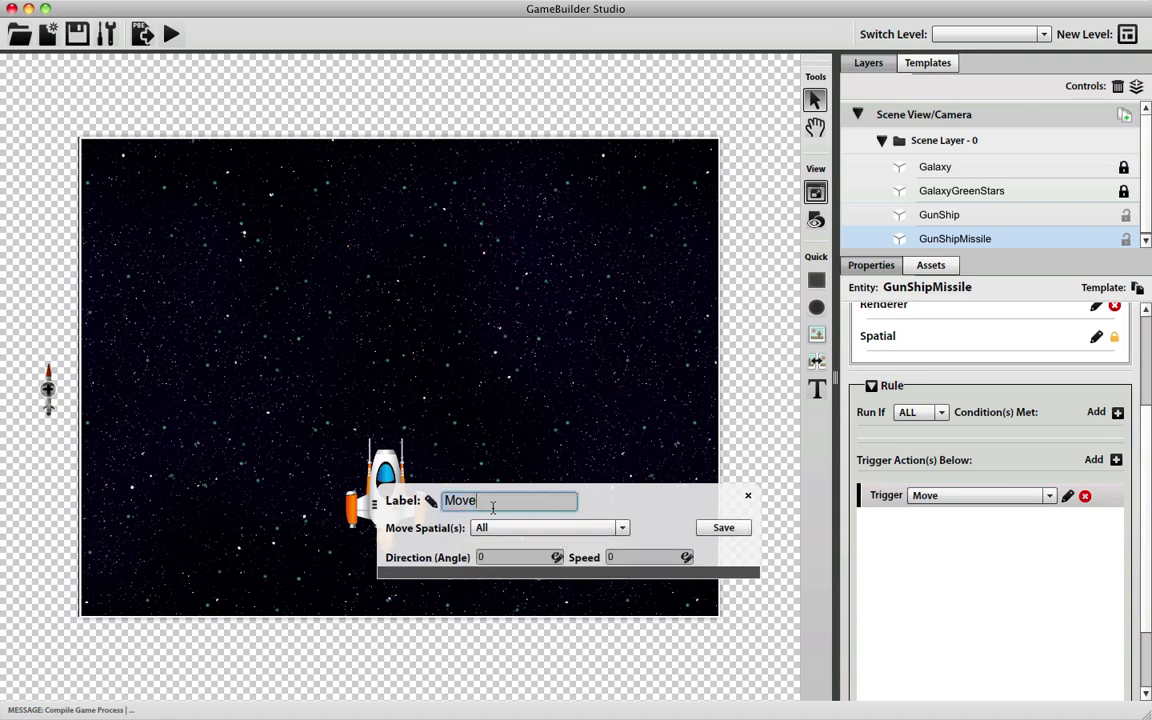
type("Up")
left_click(525, 556)
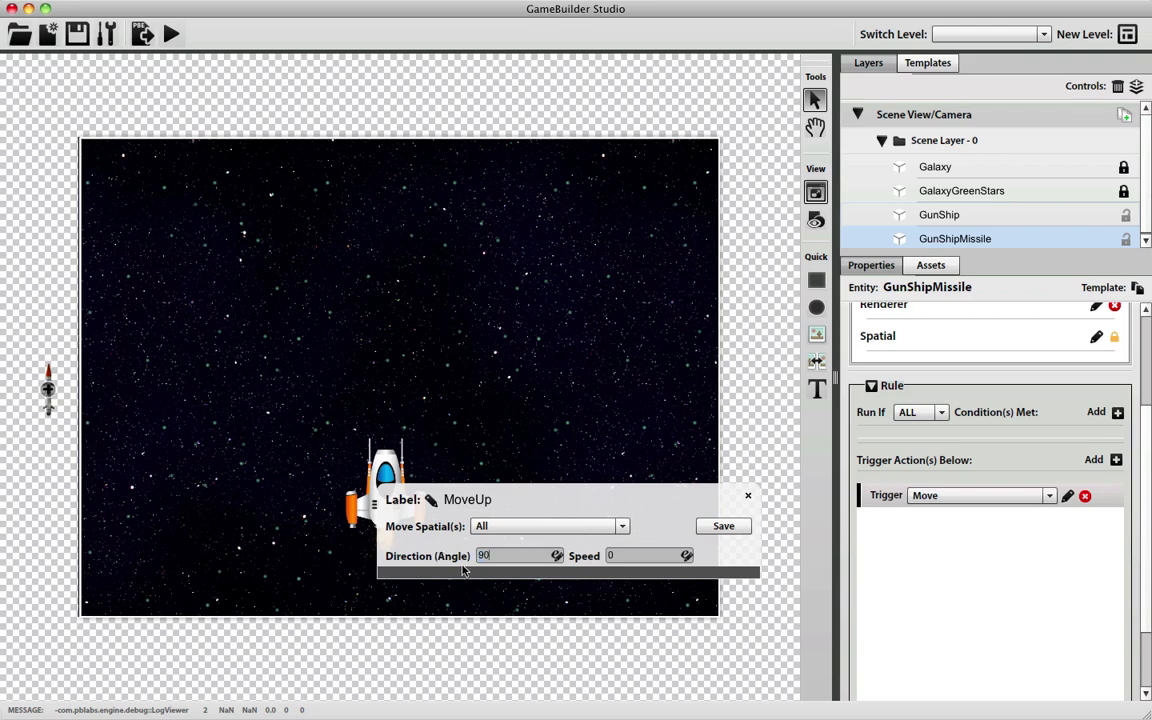
left_click(620, 558)
left_click(723, 526)
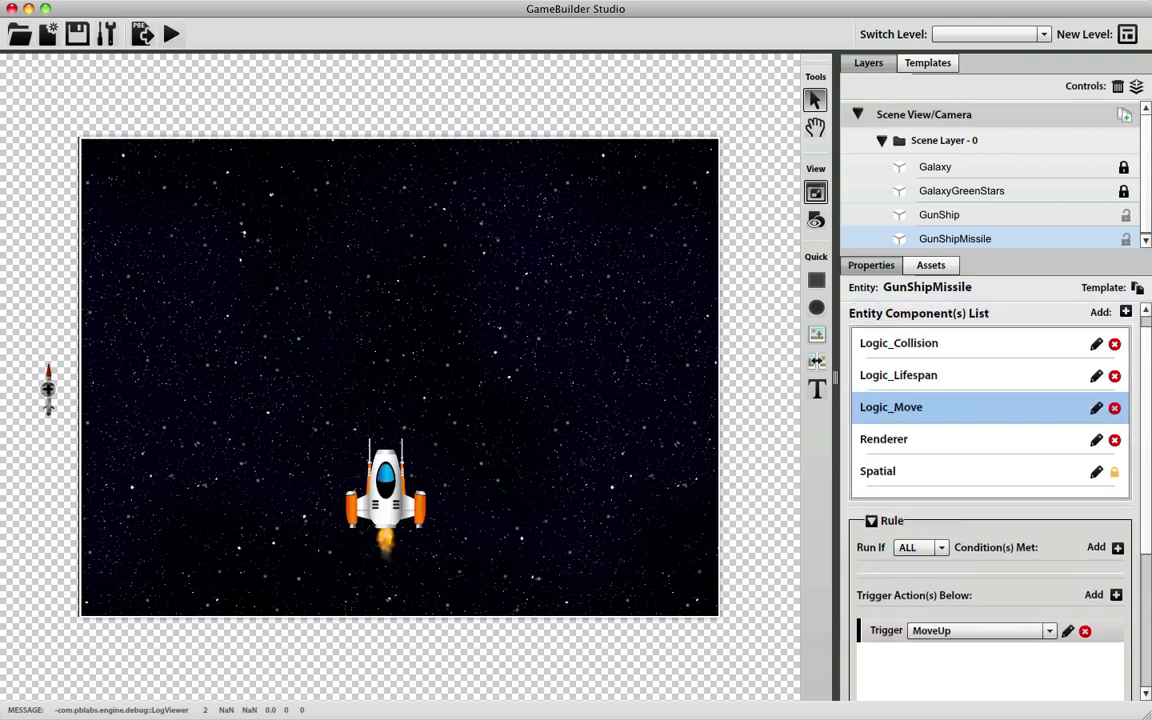
Add a SpriteSheet Controller component named FireBallController to the GunShip entity
left_click(353, 452)
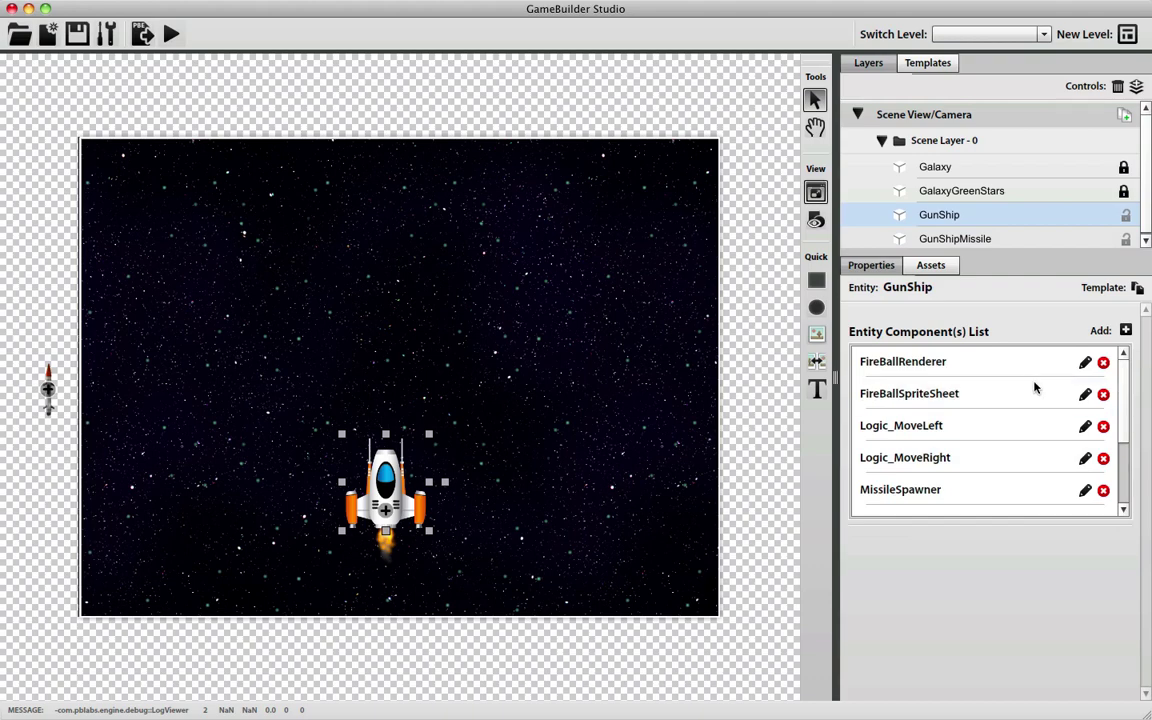
left_click(1125, 331)
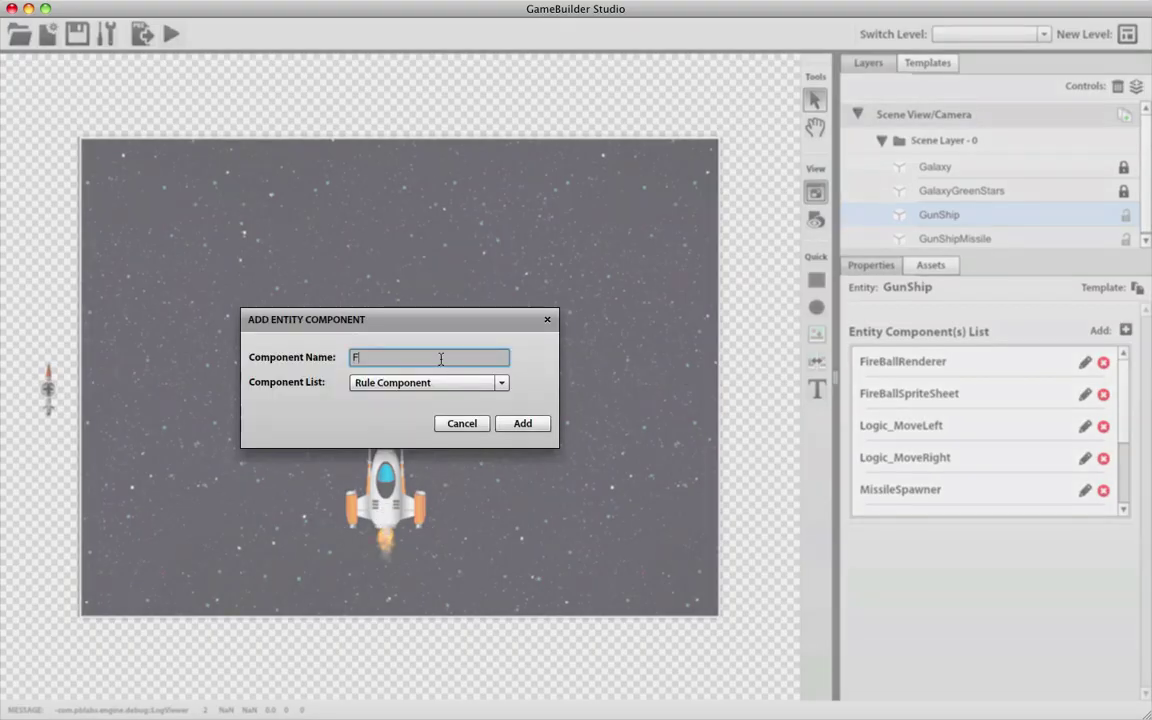
type("FireBallController")
left_click(425, 383)
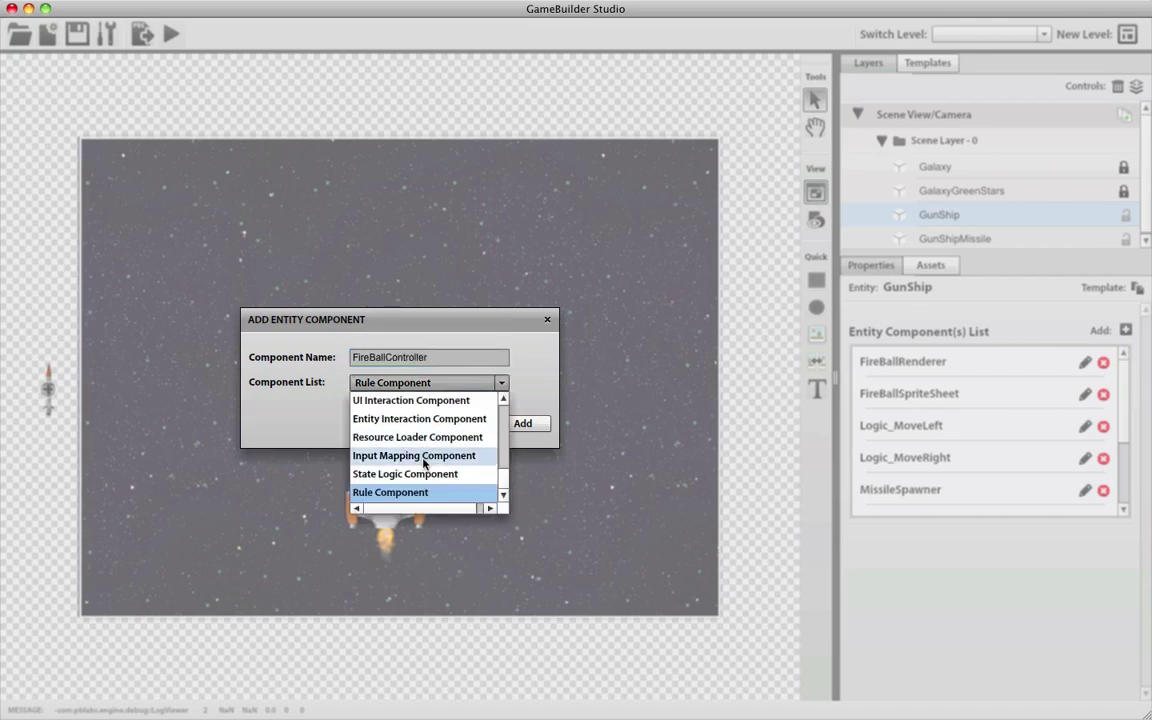
left_click_drag(509, 476, 504, 440)
left_click(440, 445)
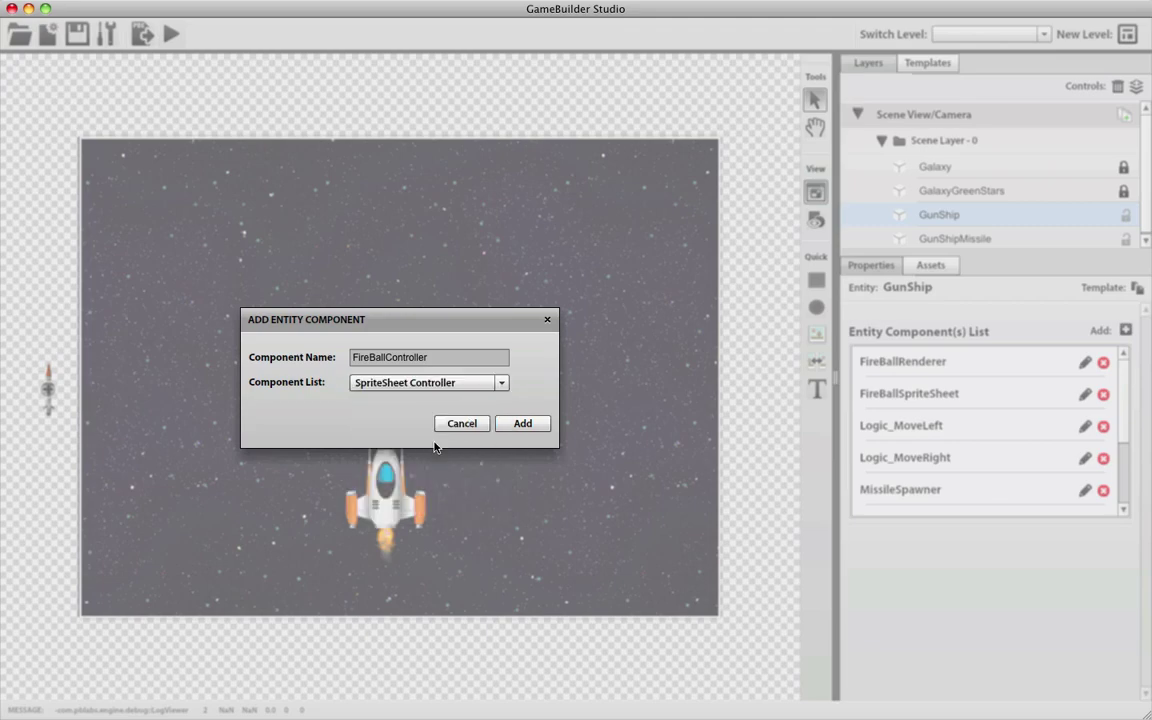
left_click(522, 424)
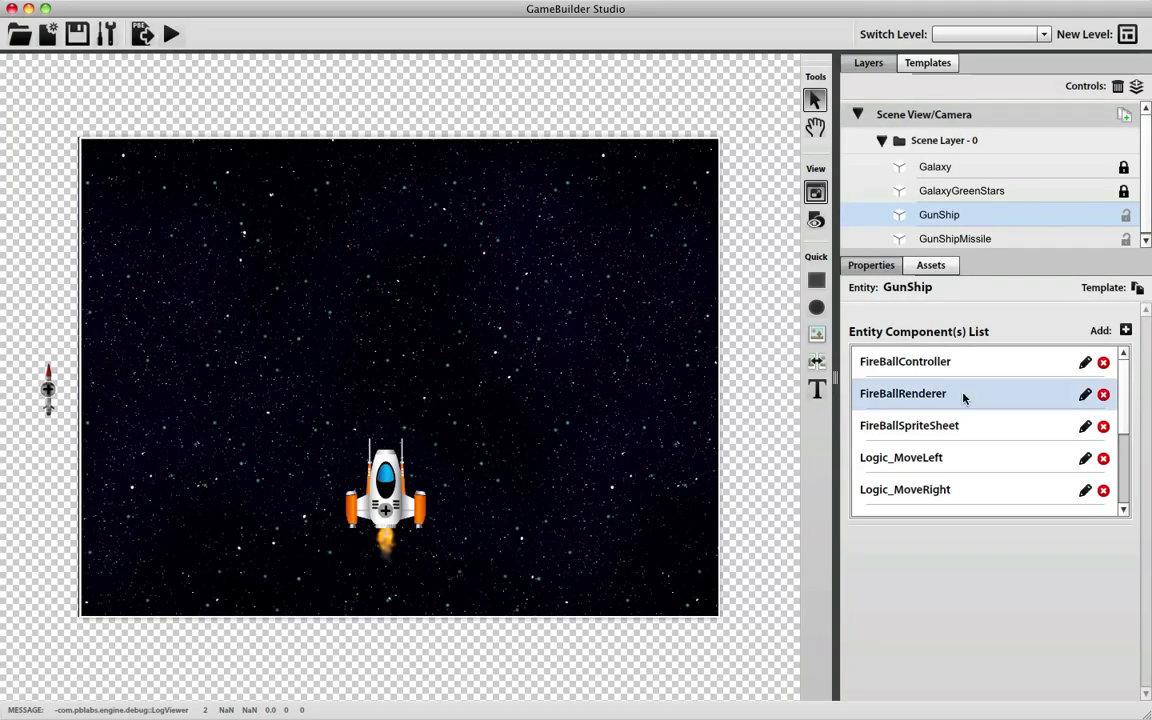
Set FireBallController to control FireBallRenderer and clear its default animation name
left_click(1085, 365)
scroll(956, 420, "down", 5)
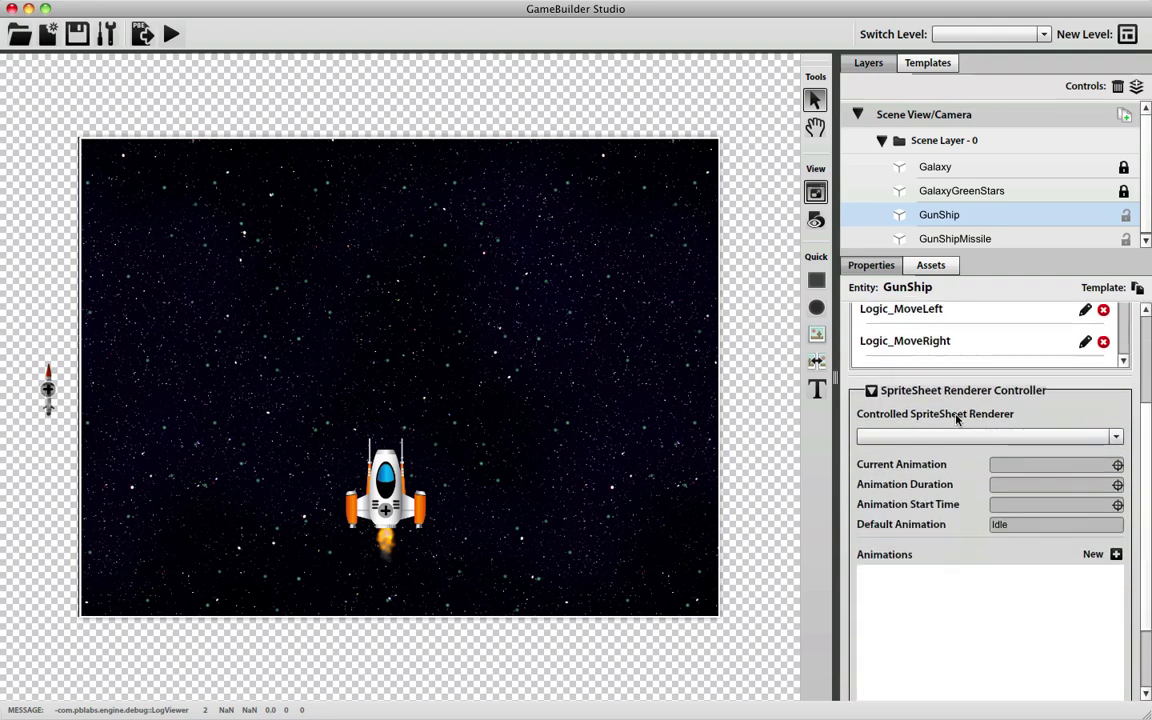
left_click(956, 436)
left_click(940, 452)
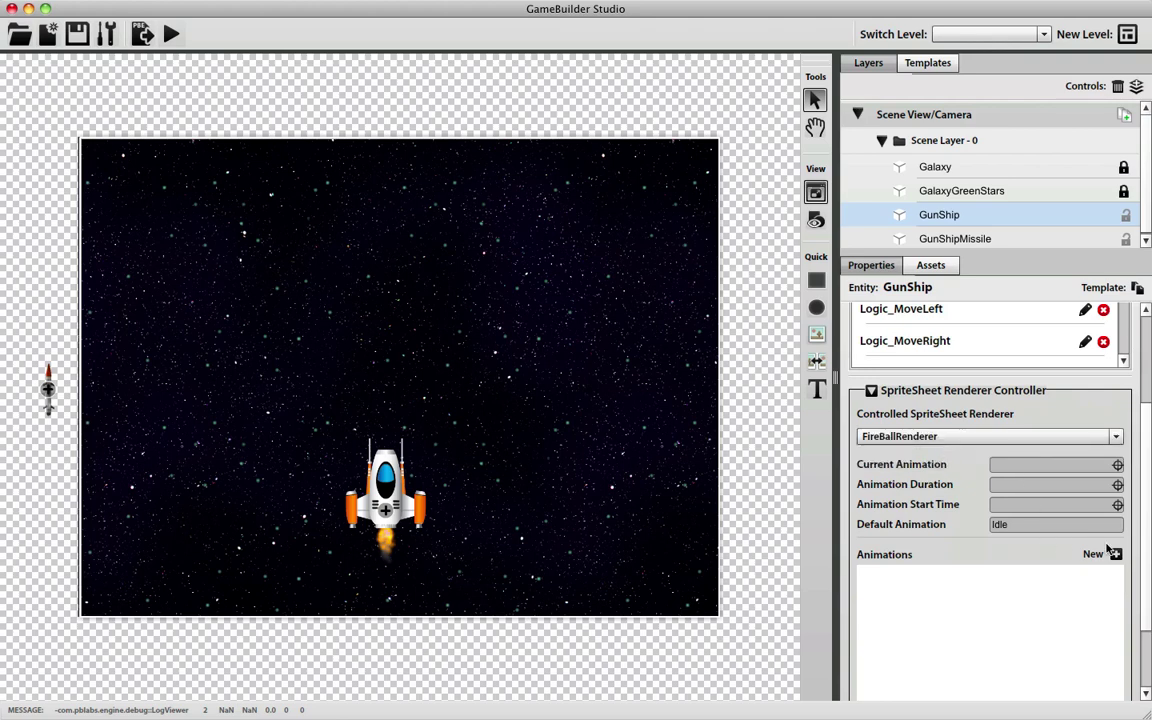
left_click_drag(1044, 525, 951, 528)
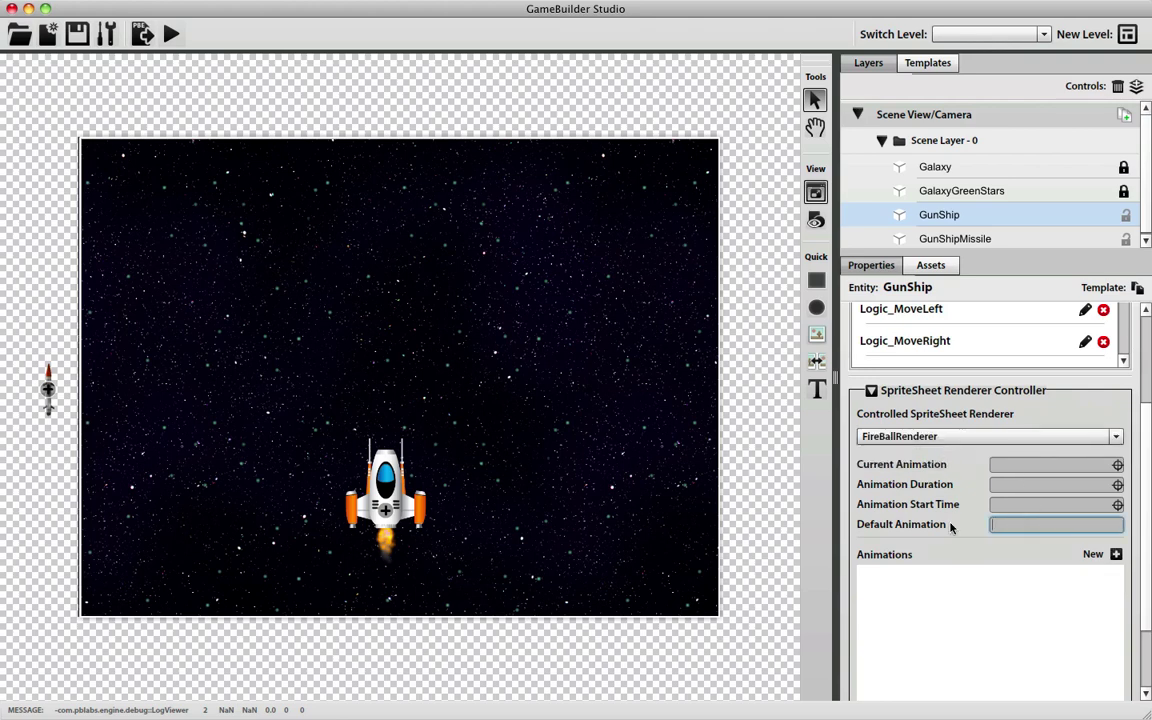
Add a new animation to FireBallController and name it Fire
left_click(1115, 555)
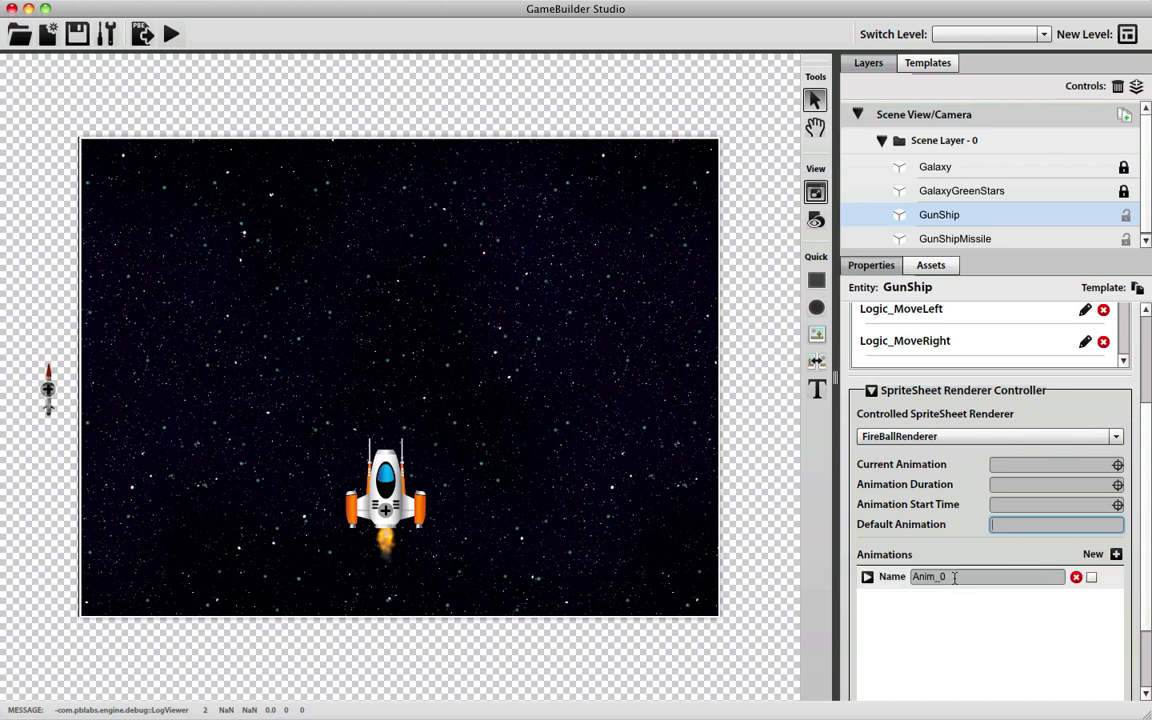
left_click(955, 578)
type("F")
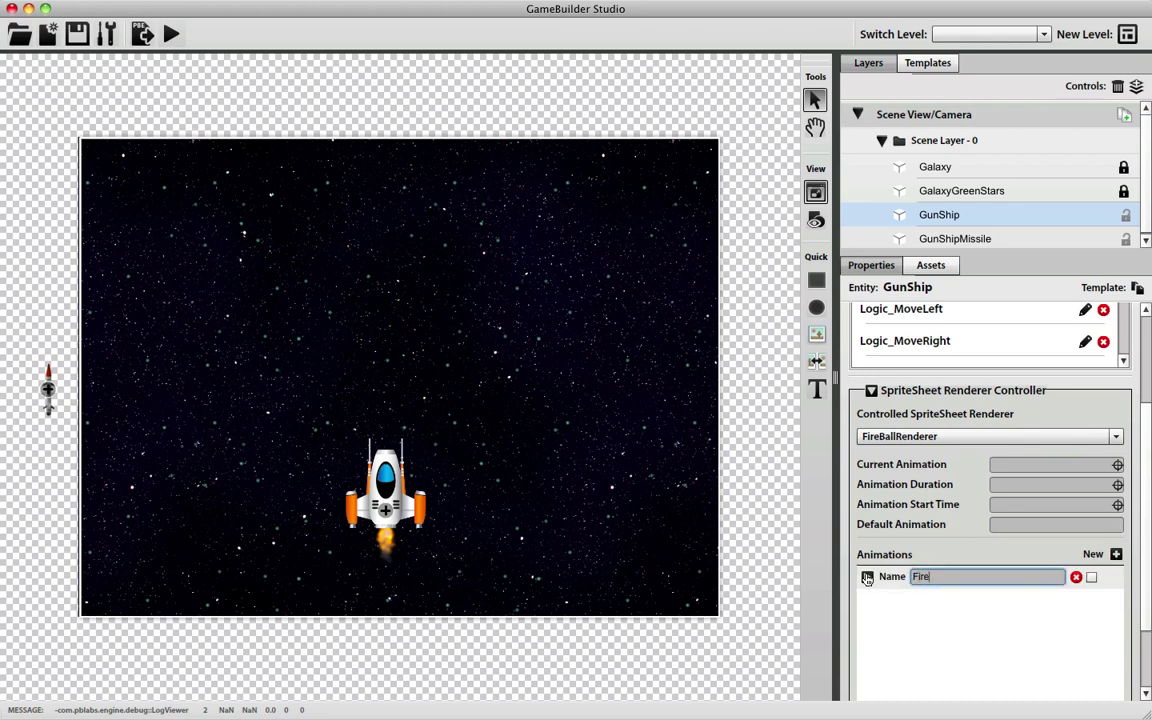
type("ire")
Set the Fire animation to end at frame 7, loop, and use FireBallSpriteSheet
left_click(867, 579)
left_click(886, 624)
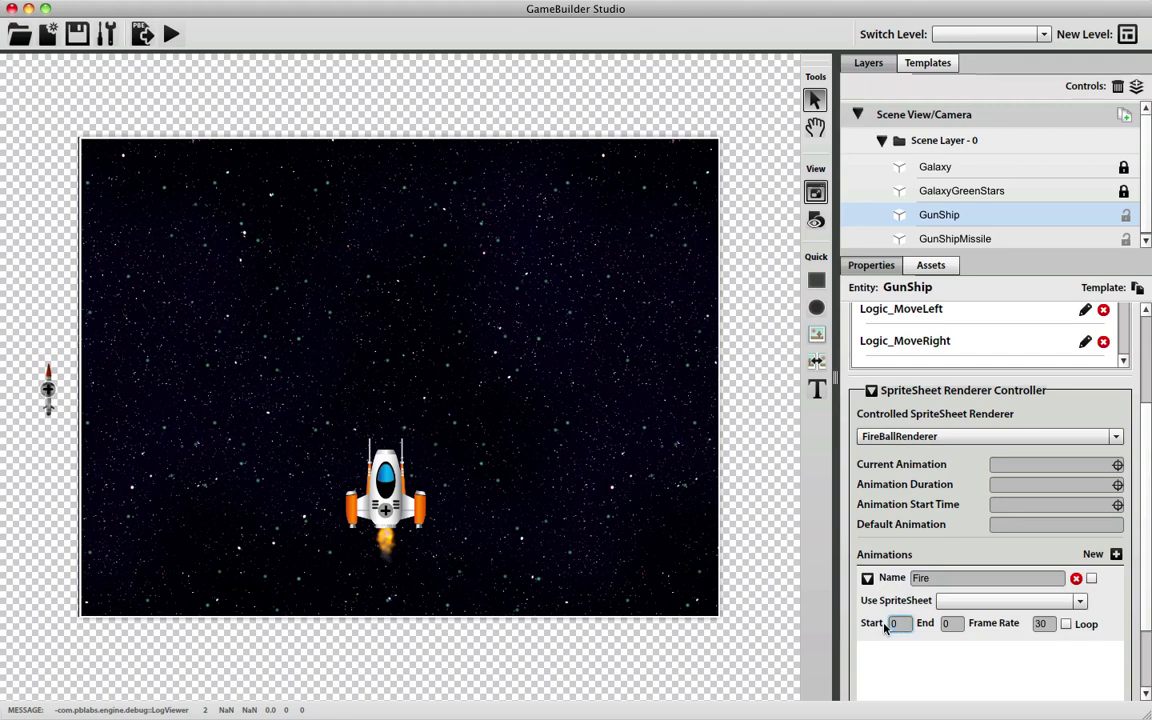
left_click(945, 624)
type("7")
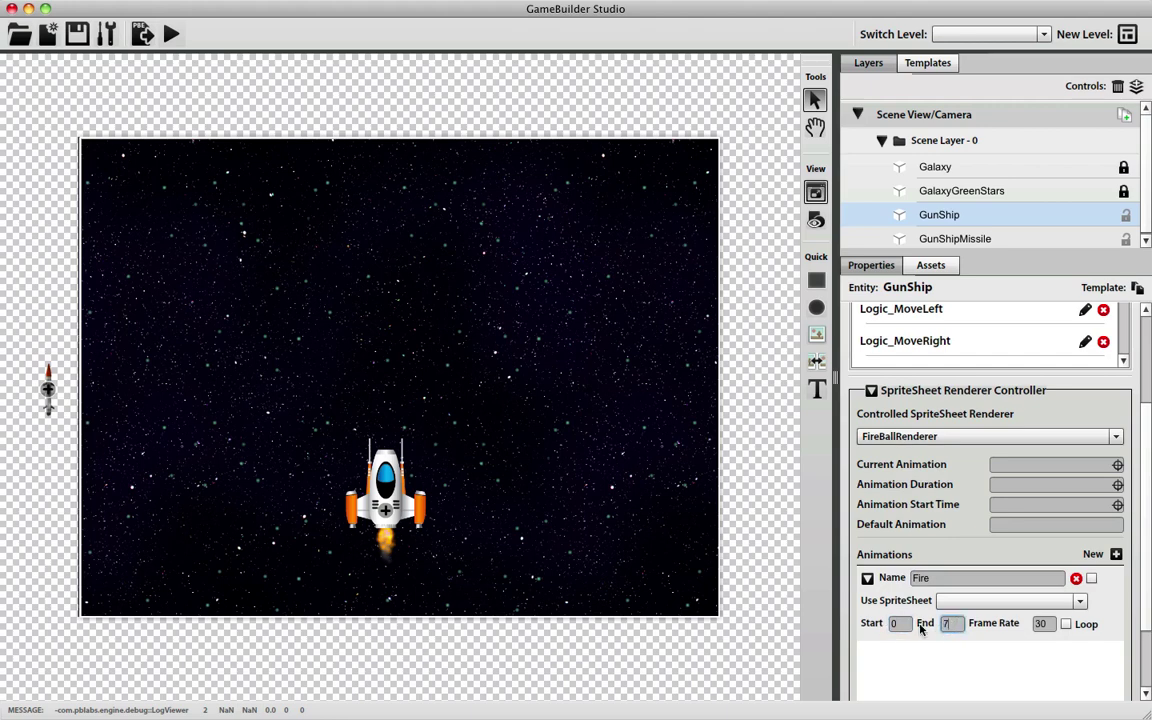
left_click(1040, 624)
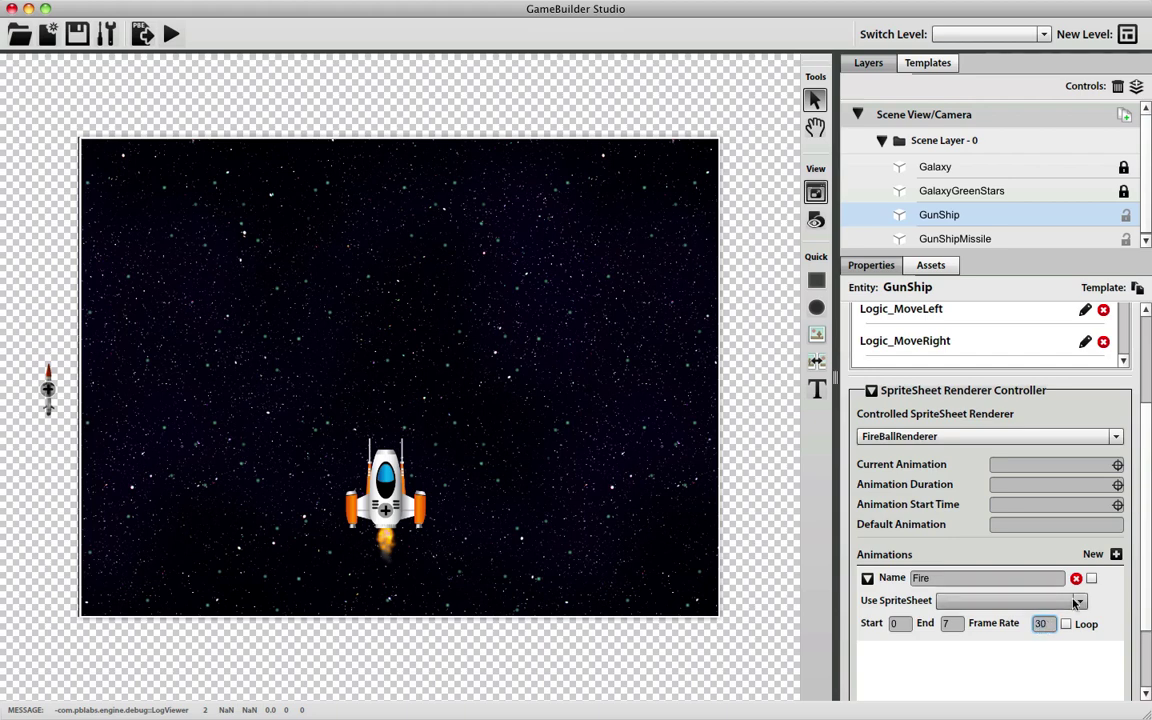
left_click(1066, 624)
left_click(1020, 603)
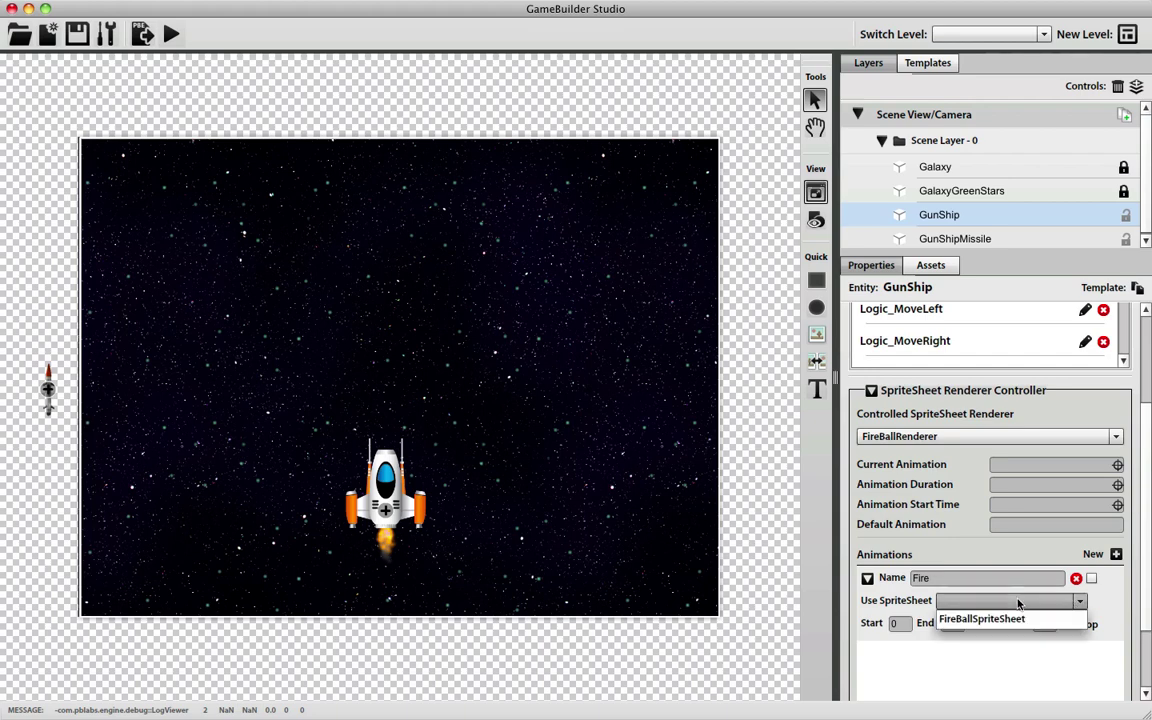
left_click(990, 620)
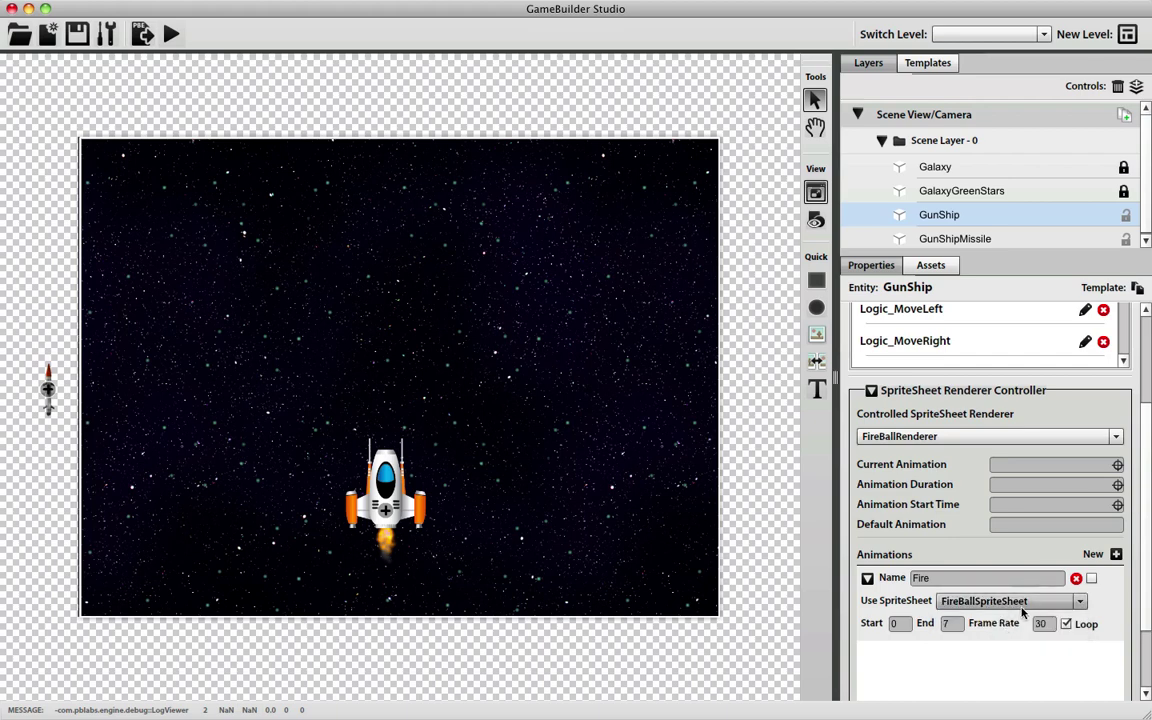
Import asteroid_circle.png from the resources folder as a game asset
left_click(867, 580)
scroll(1030, 515, "up", 5)
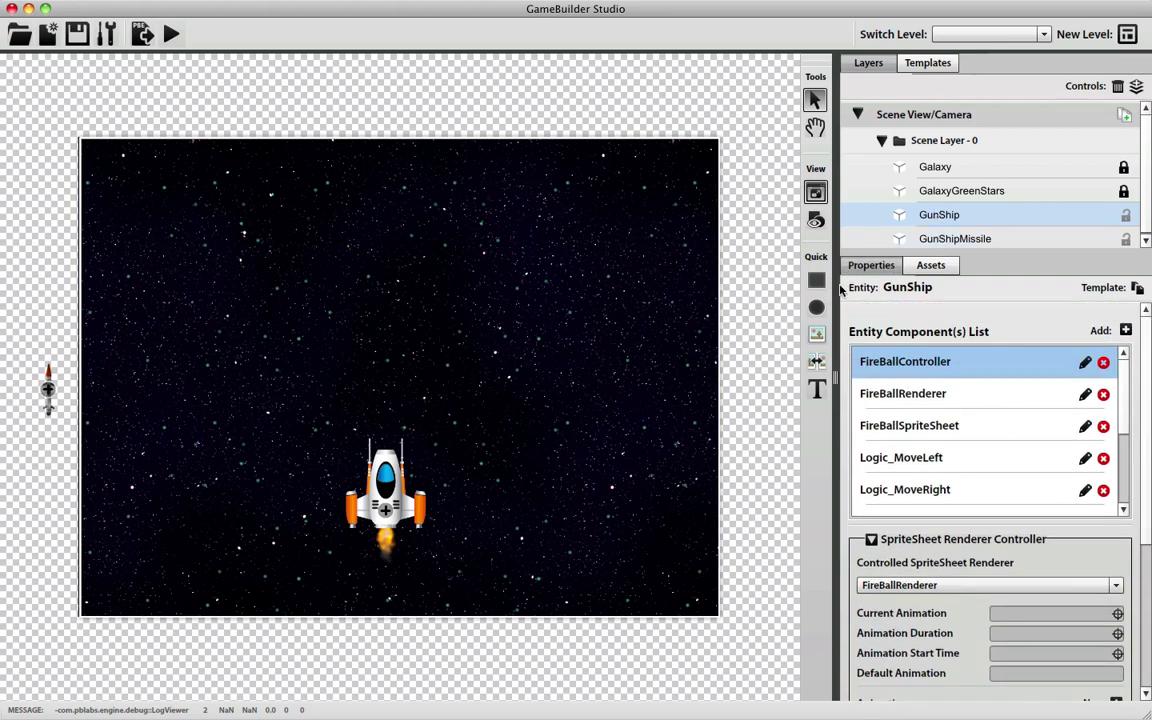
left_click(817, 333)
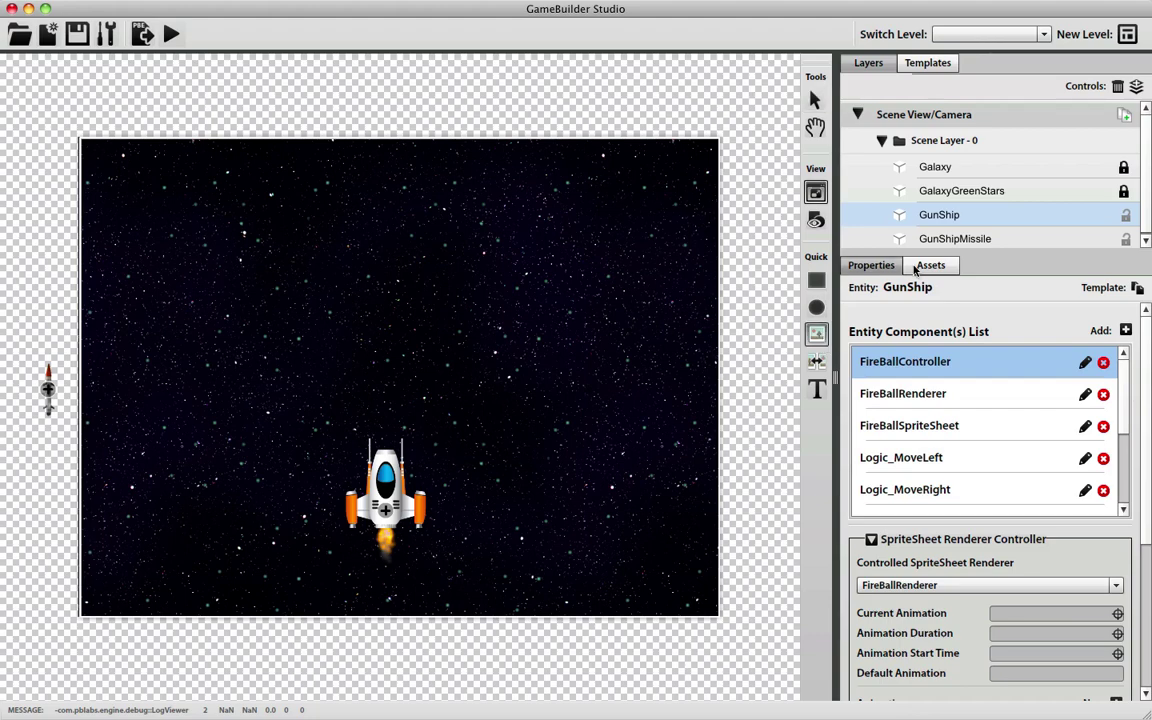
left_click(915, 268)
left_click(1119, 287)
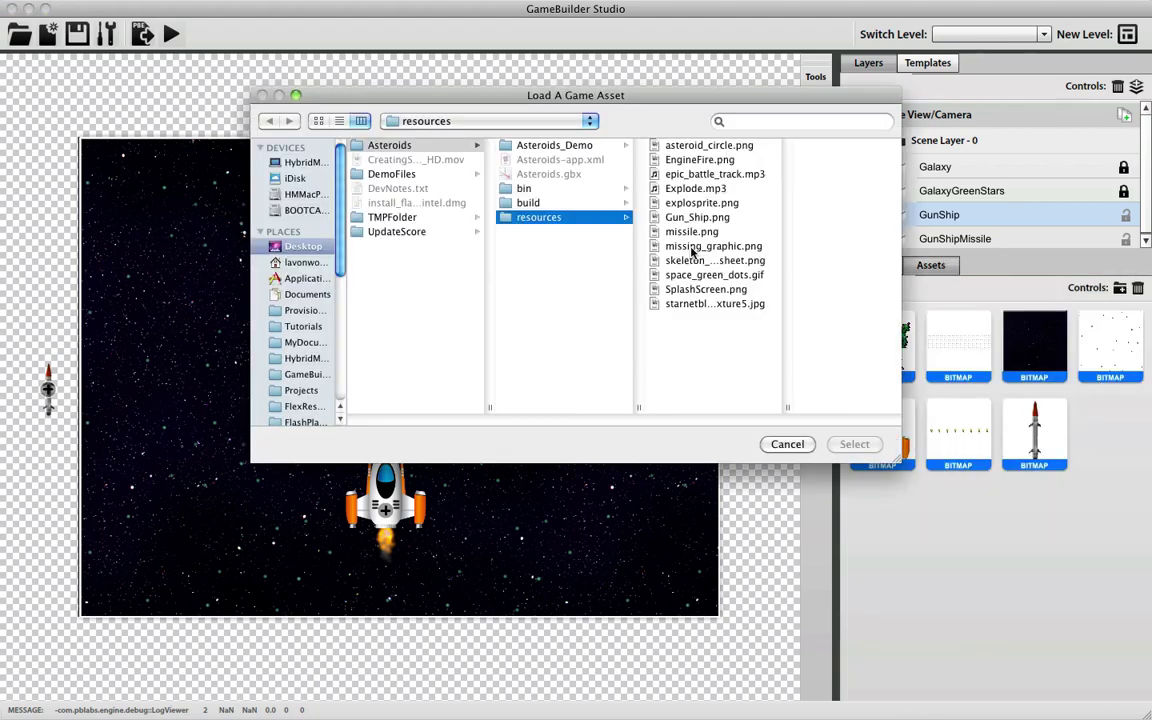
double_click(705, 147)
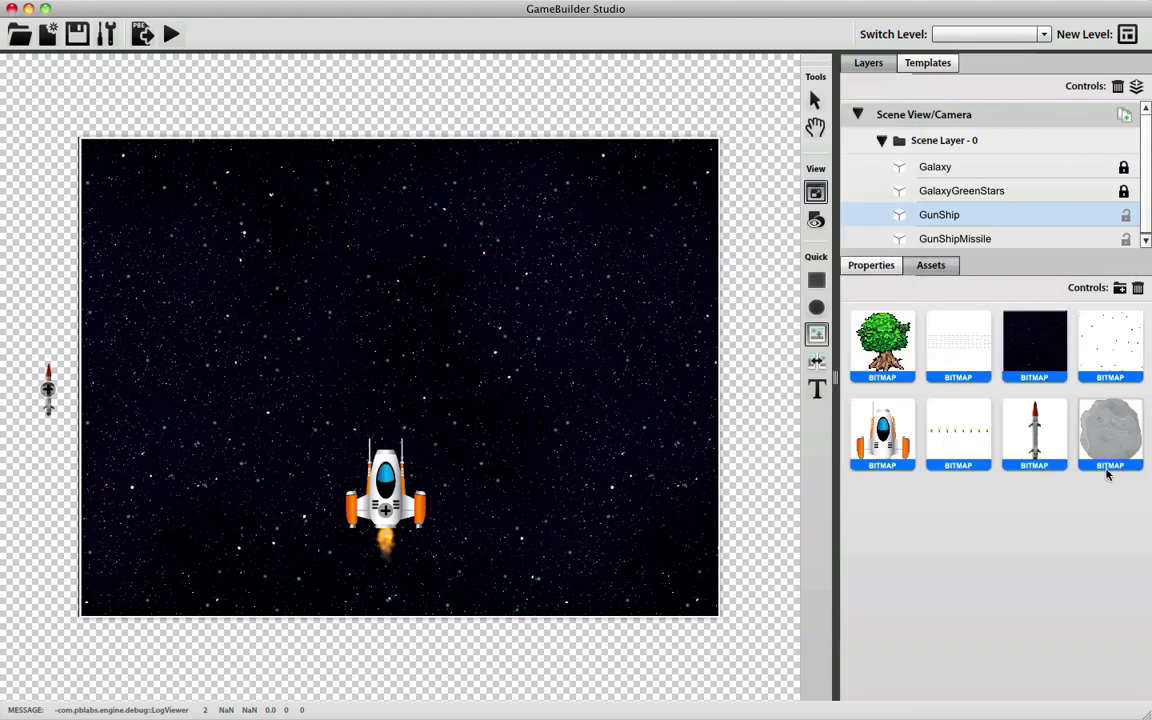
Place the asteroid image in the upper-right area of the scene and delete the extra object
left_click(640, 252)
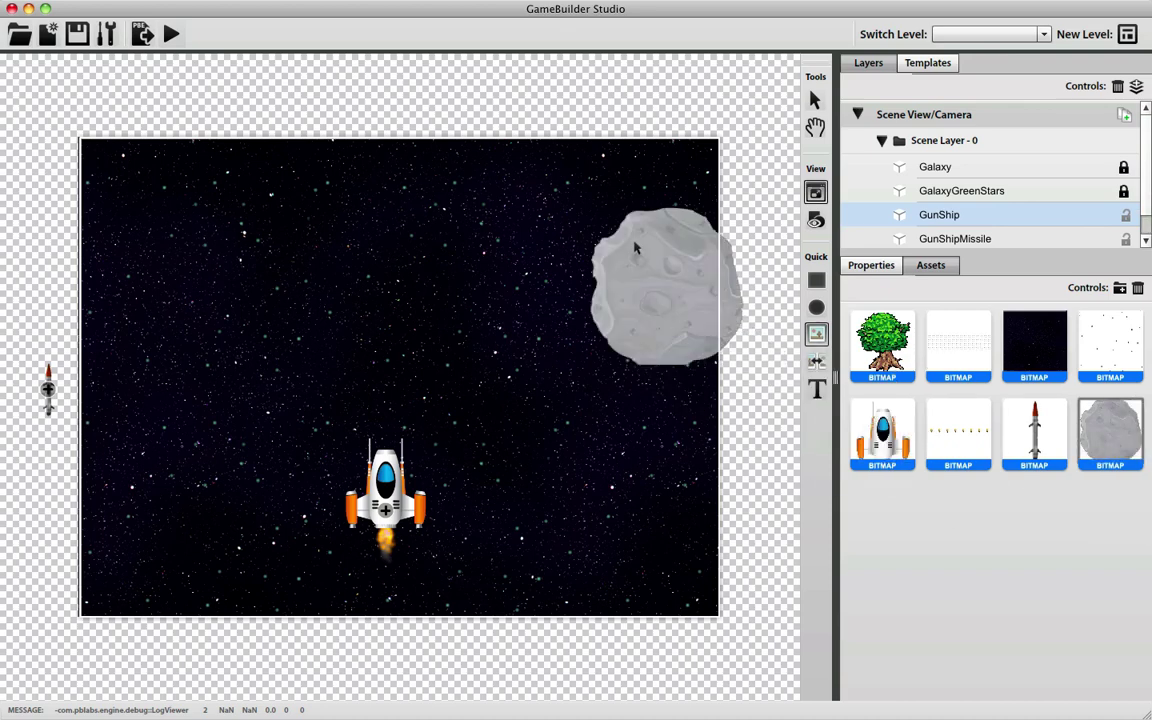
left_click_drag(635, 242, 575, 205)
left_click_drag(632, 245, 632, 345)
key("Delete")
mouse_move(635, 244)
left_mouse_down()
mouse_move(637, 274)
mouse_move(620, 247)
left_mouse_up()
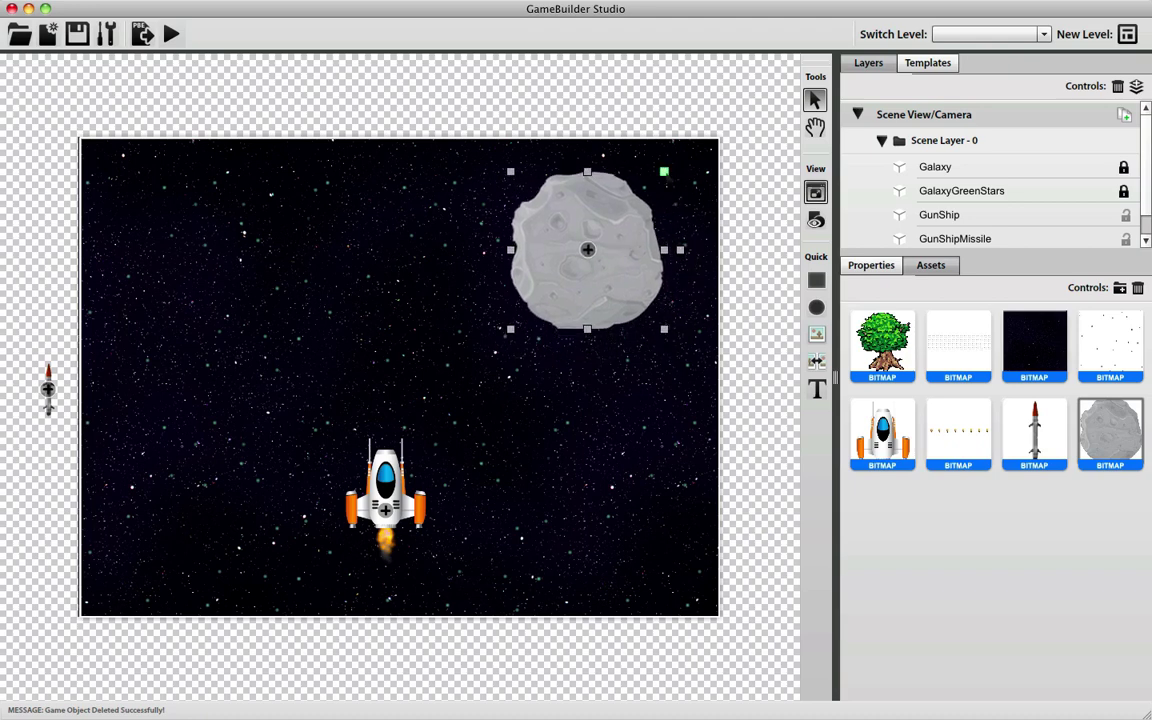
Scale the asteroid down to about two thirds of its size and move it past the scene's upper-right corner
left_click_drag(664, 171, 638, 197)
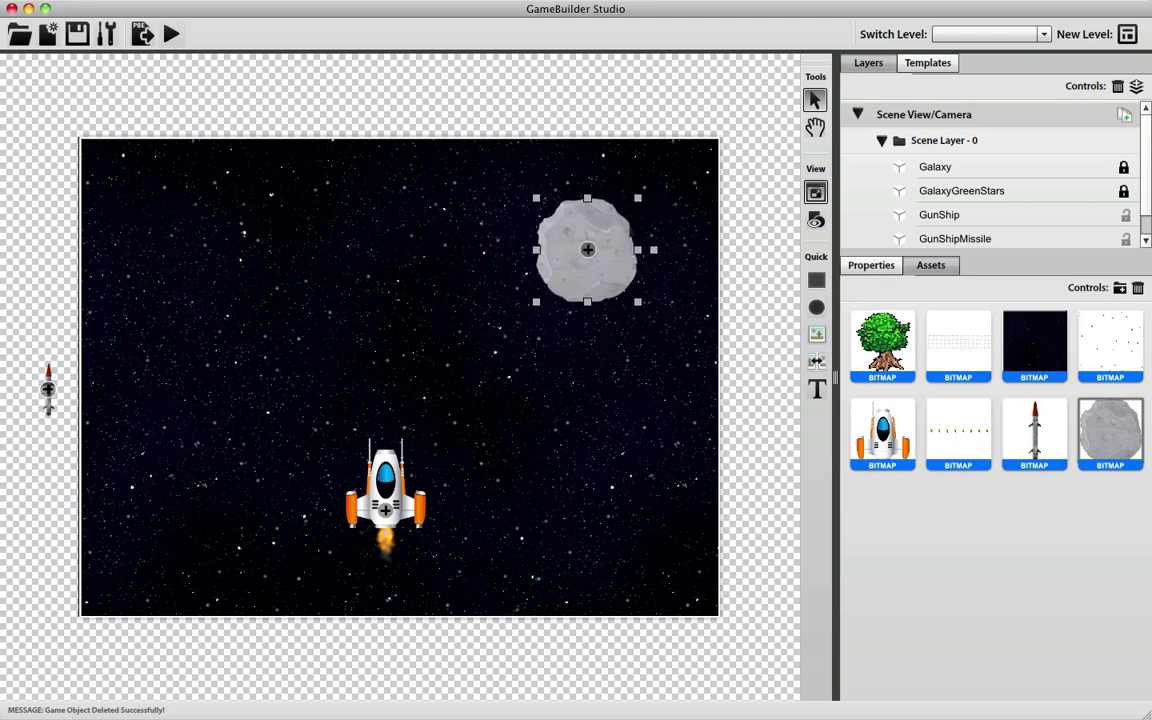
left_click_drag(590, 268, 761, 145)
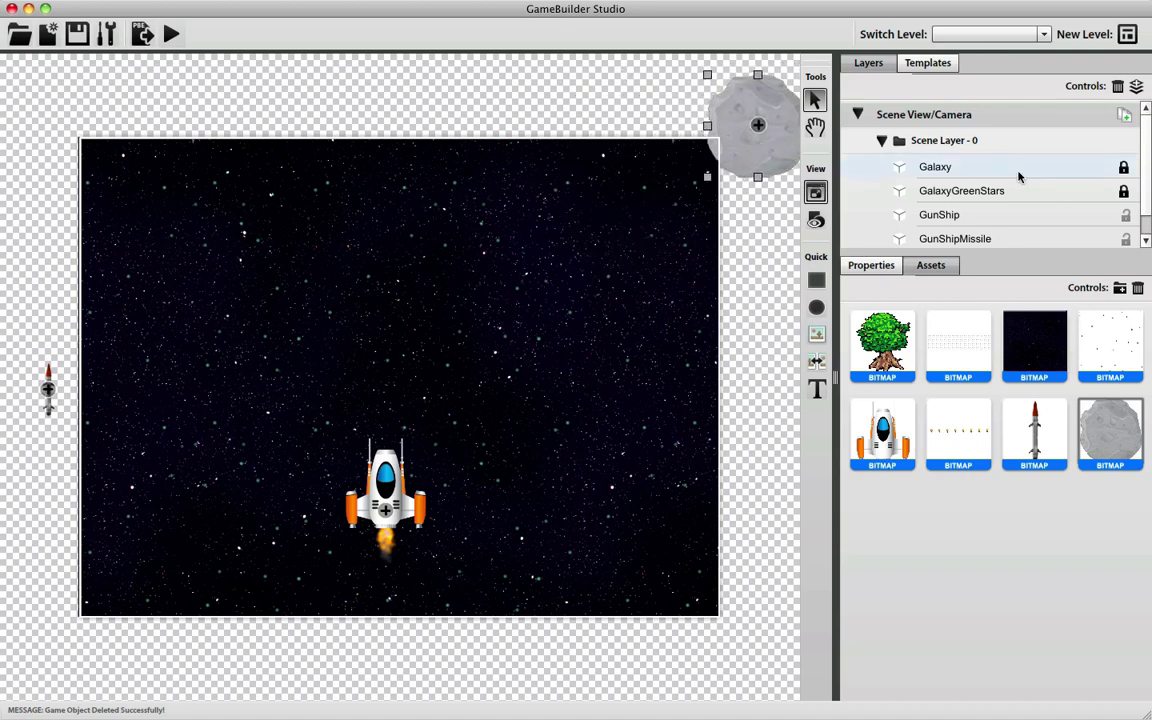
Rename the new entity as Asteroid and reposition it over the scene's upper-right corner
scroll(1019, 177, "down", 1)
double_click(958, 238)
type("Asteroid")
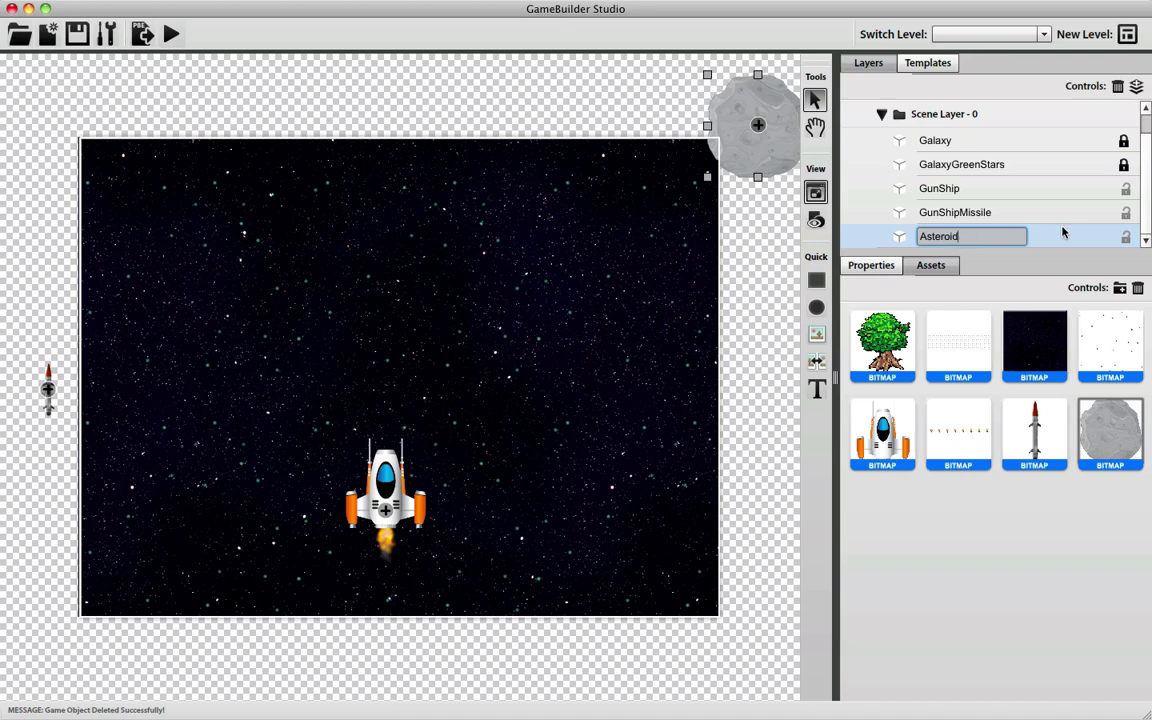
key("Return")
left_click(878, 265)
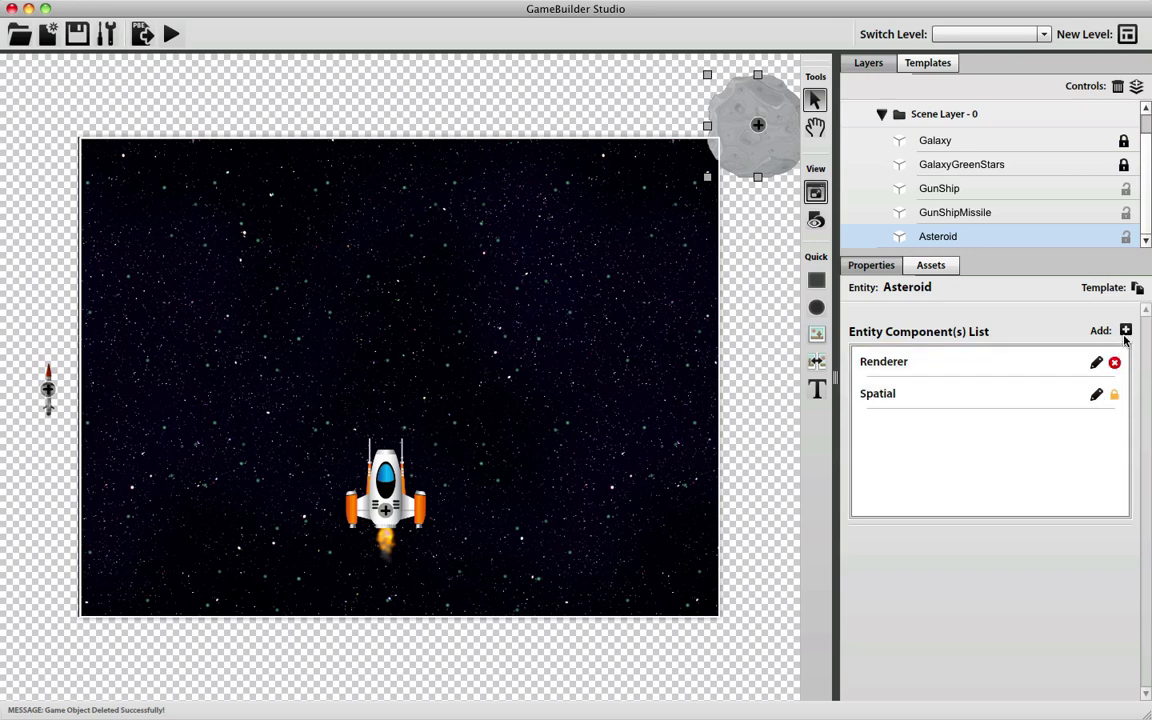
left_click_drag(768, 130, 718, 142)
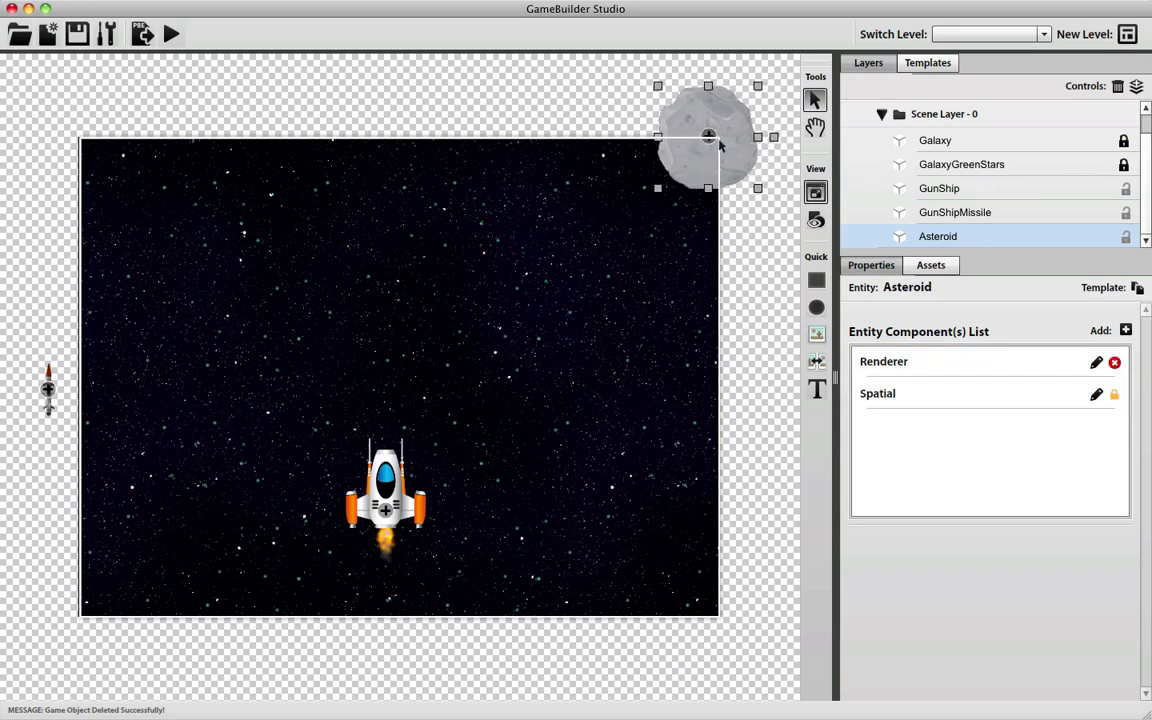
Add a Sprite Renderer Component named ExplosionRenderer to the Asteroid entity
left_click(1126, 331)
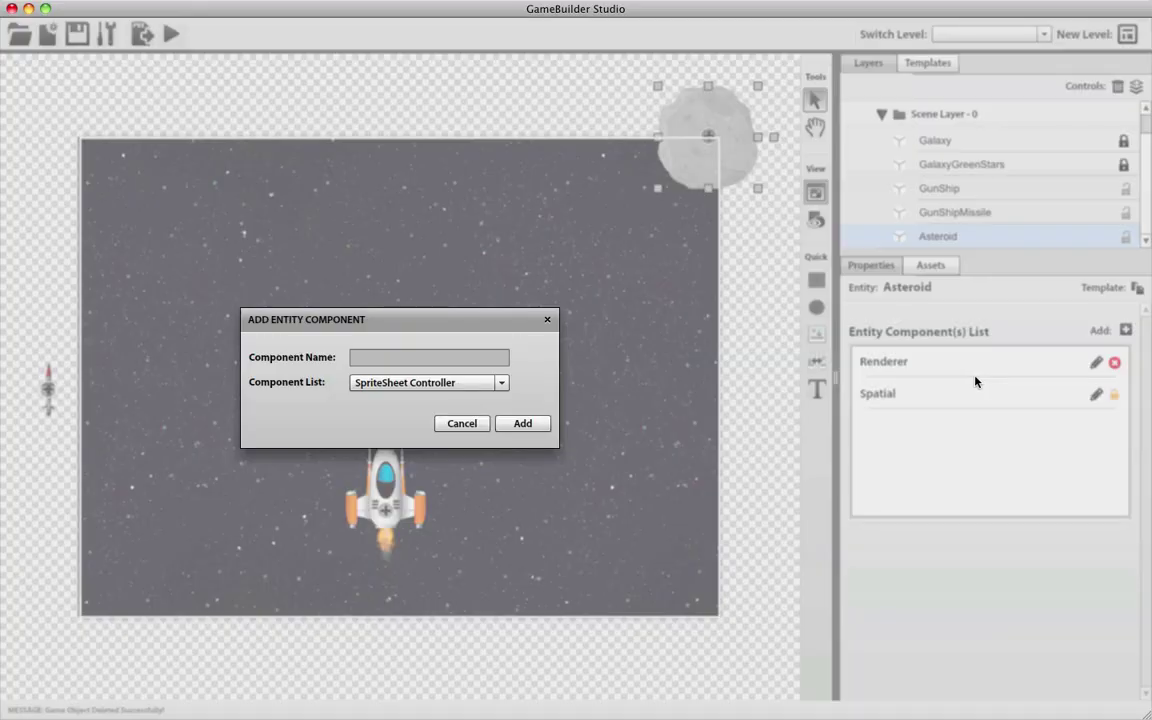
left_click(447, 362)
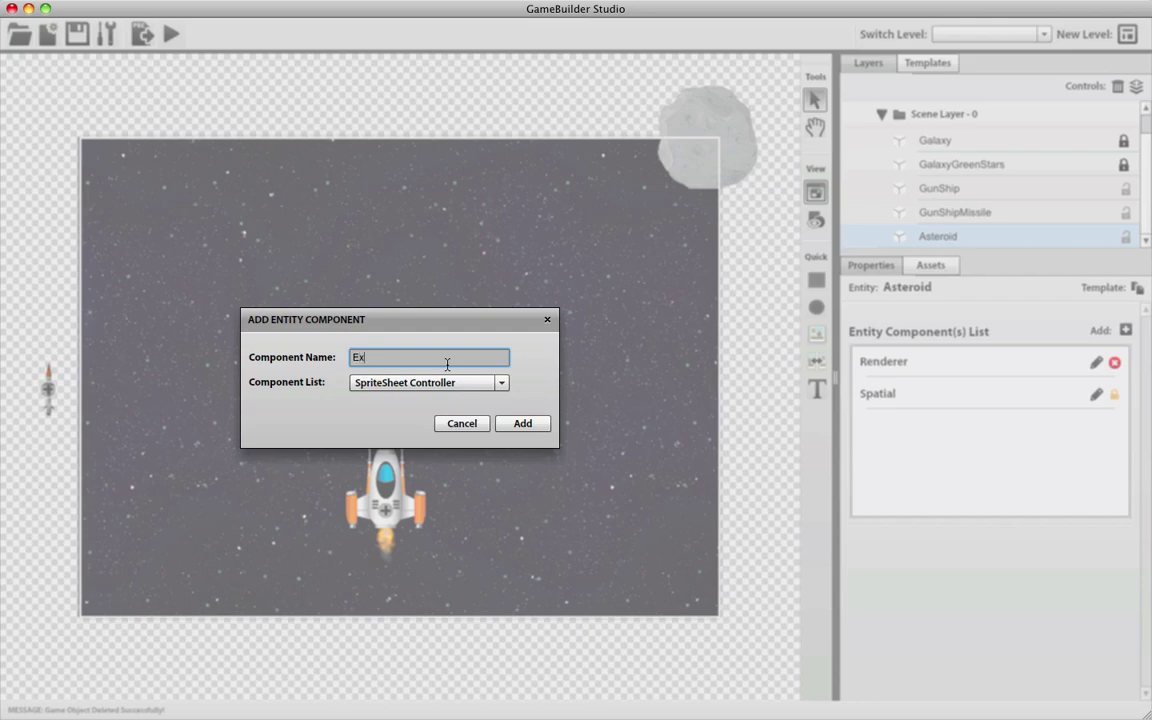
type("ExplosionRenderer")
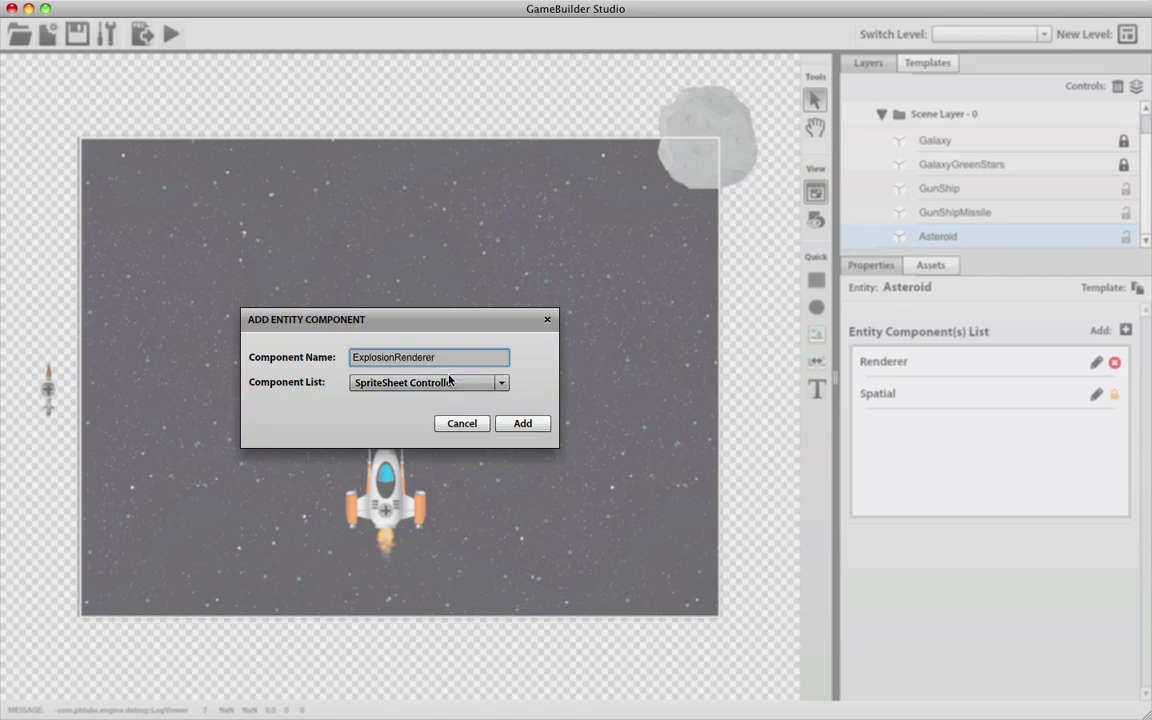
left_click(450, 382)
scroll(440, 458, "down", 1)
scroll(440, 458, "down", 6)
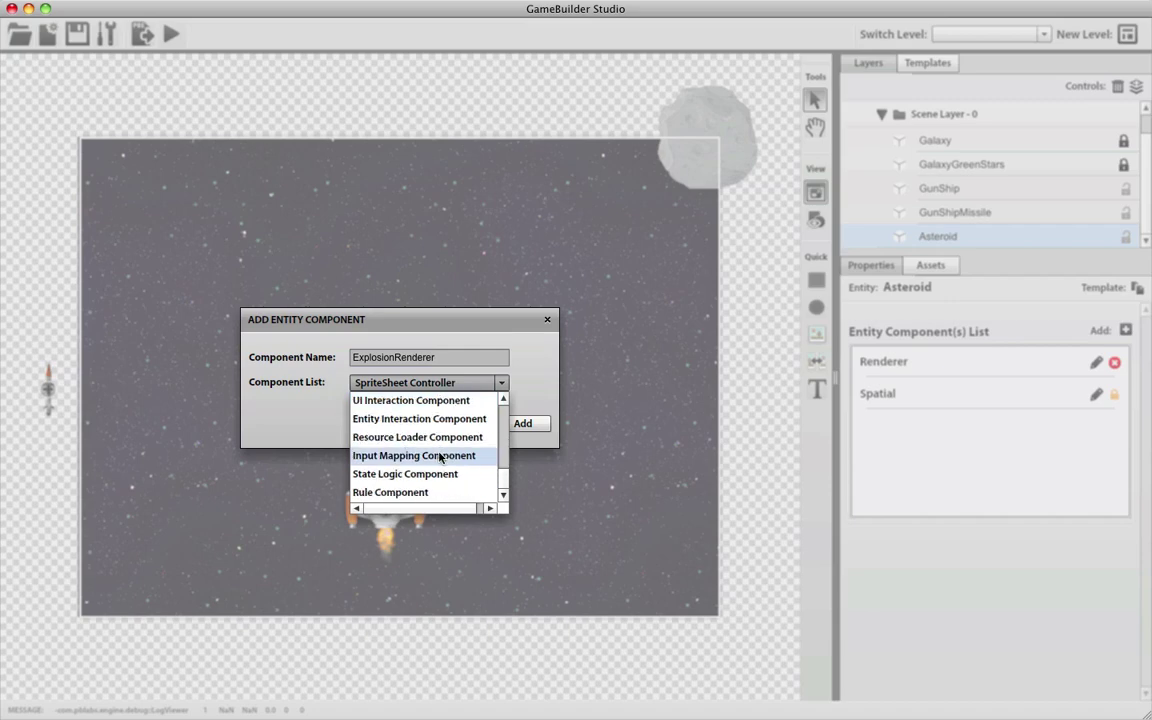
scroll(440, 458, "up", 8)
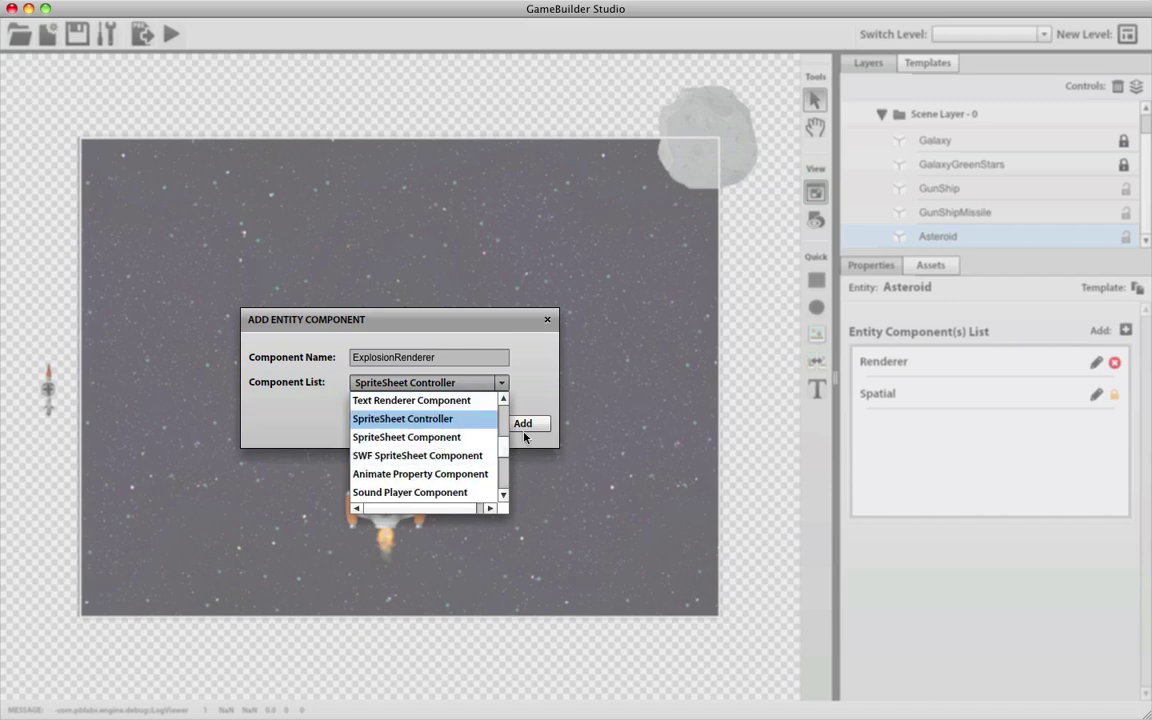
left_click_drag(505, 450, 505, 423)
left_click(431, 402)
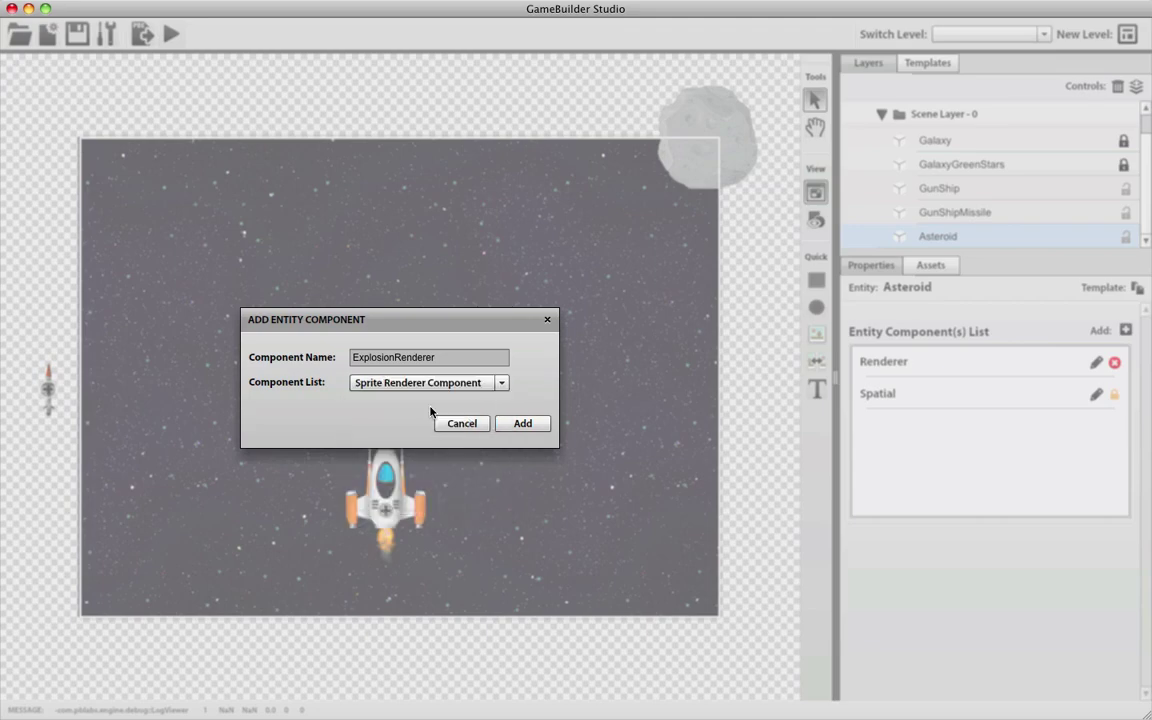
left_click(523, 424)
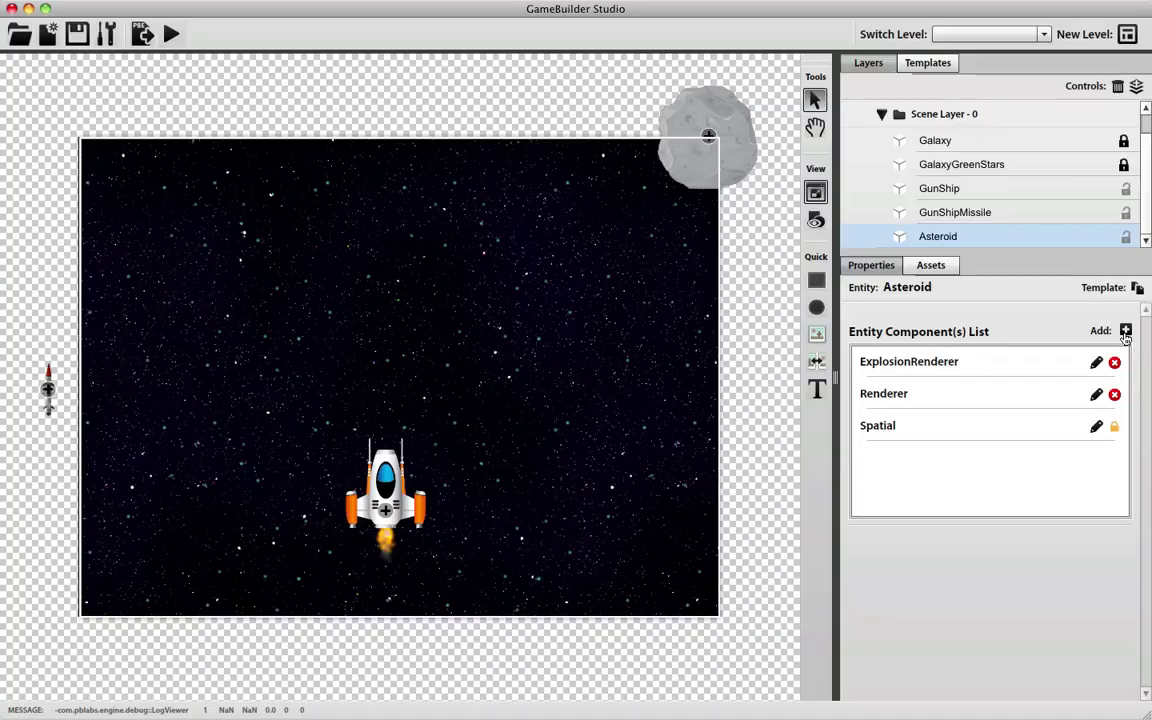
Add a SpriteSheet Component named ExplosionSpriteSheet to the Asteroid entity
left_click(1125, 329)
left_click(428, 358)
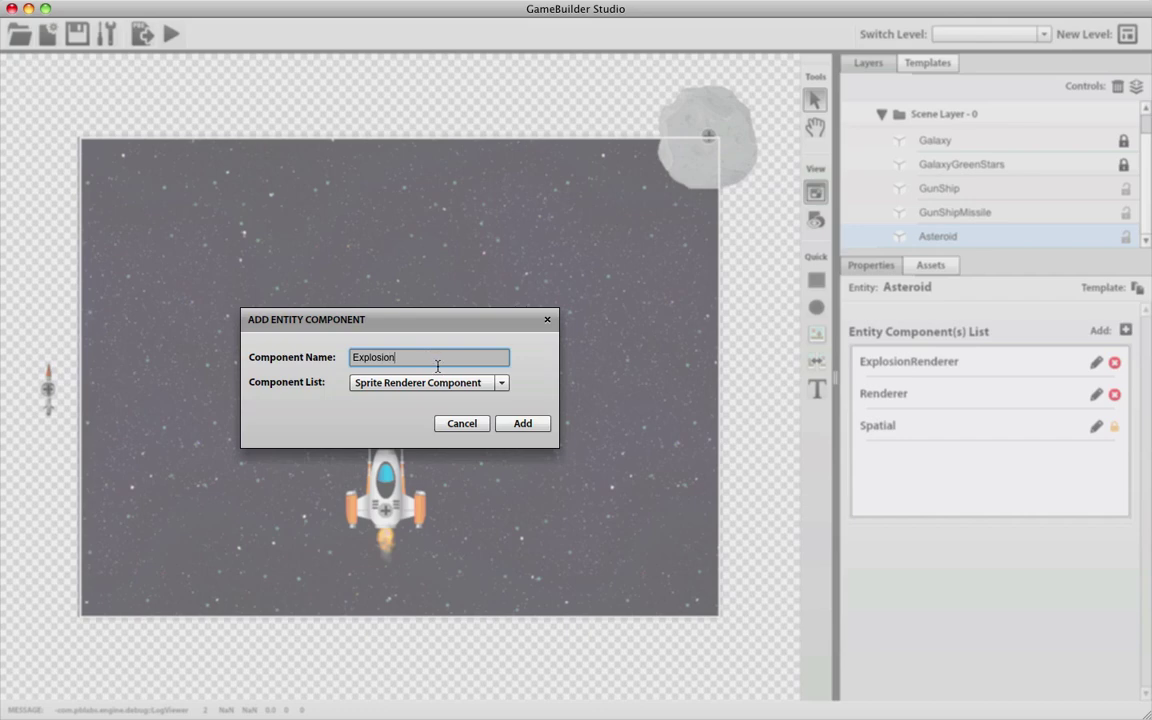
type("ExplosionSpriteSheet")
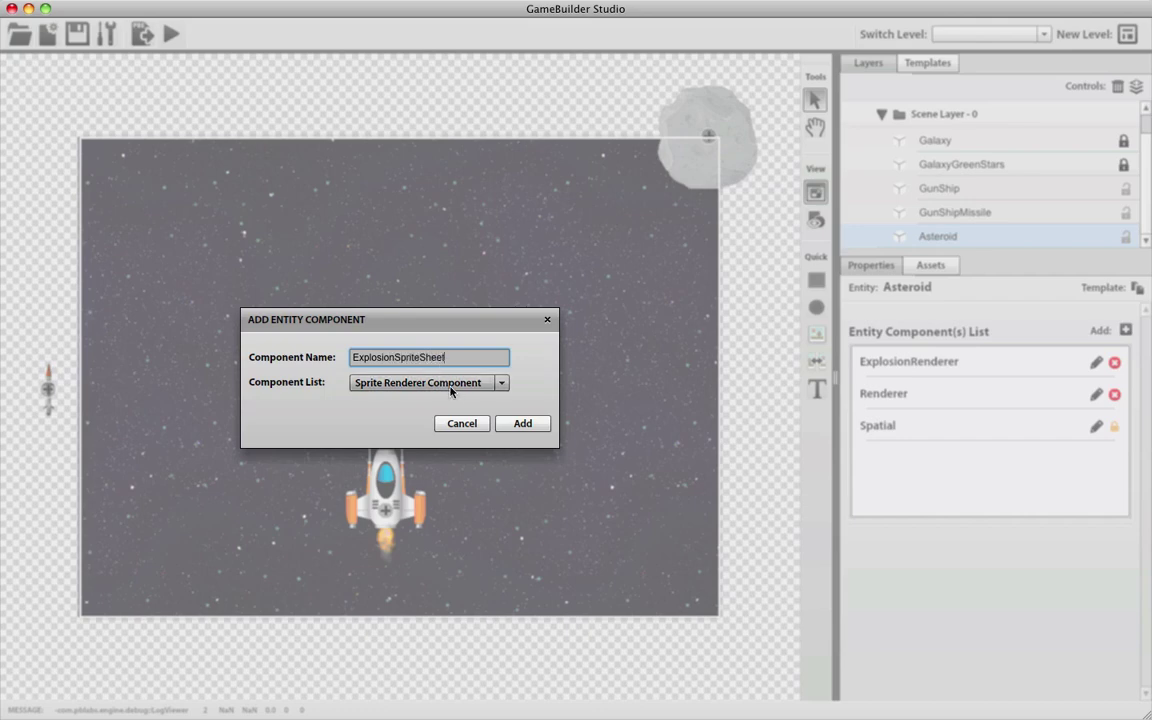
left_click(452, 384)
left_click_drag(505, 421, 505, 437)
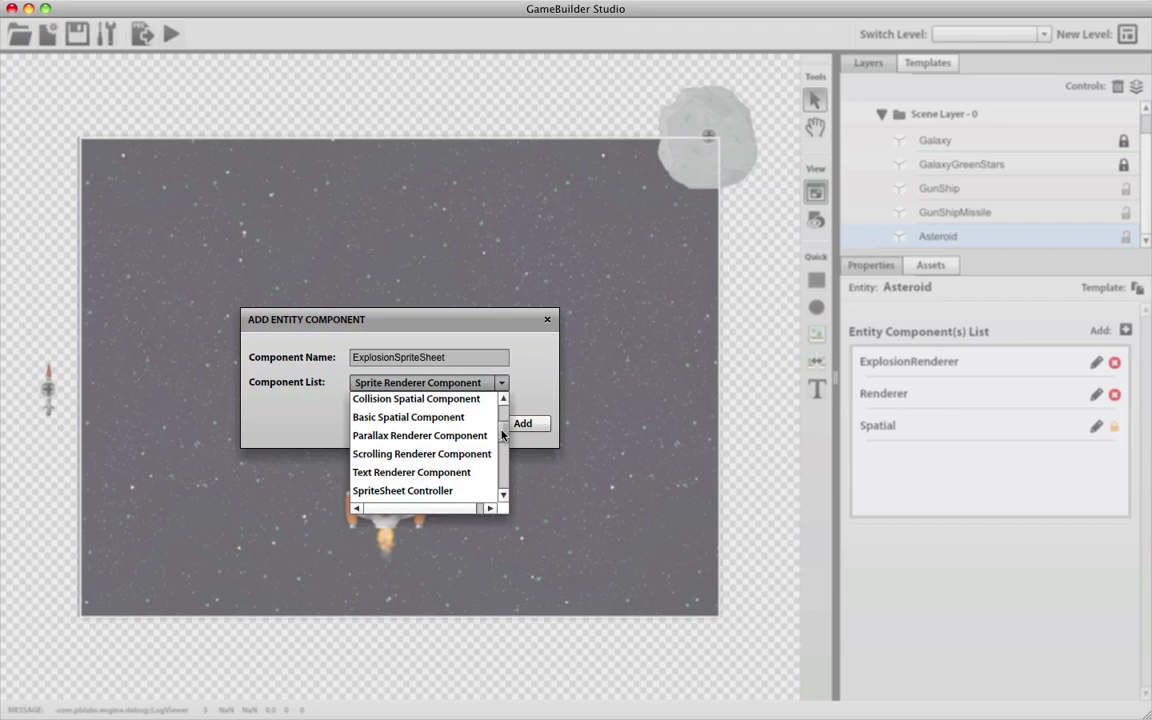
scroll(420, 445, "down", 3)
left_click(420, 454)
left_click(522, 424)
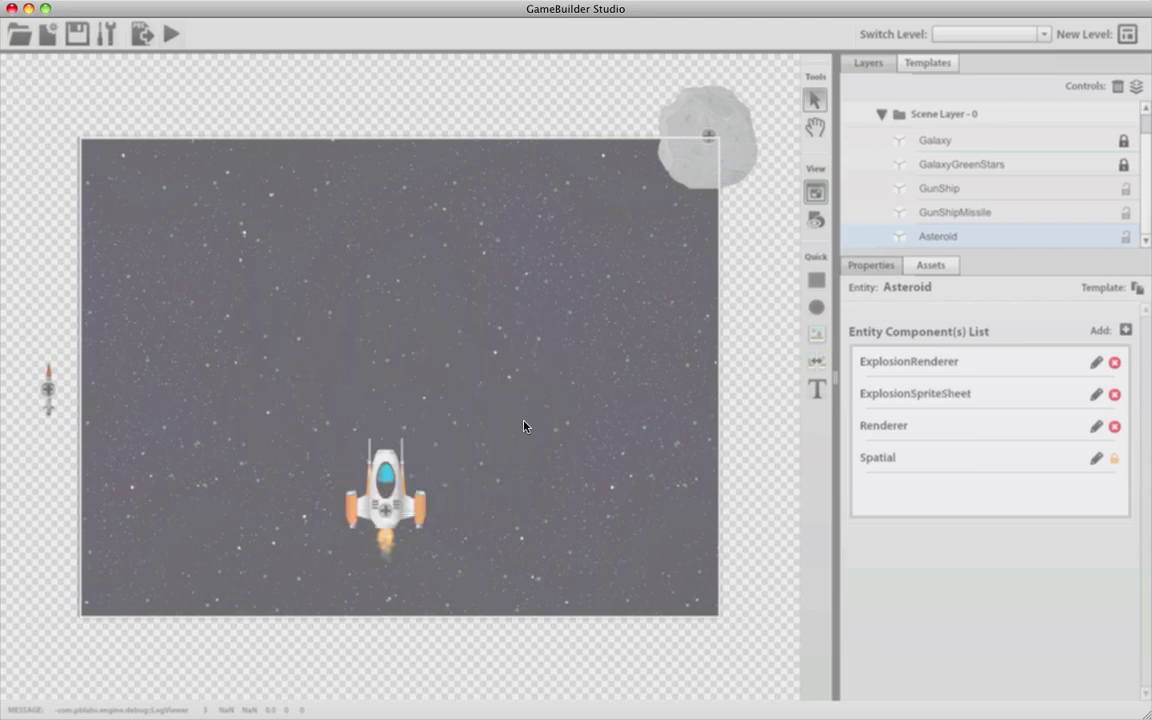
Add a SpriteSheet Controller component named ExplosionController to the Asteroid entity
left_click(1125, 330)
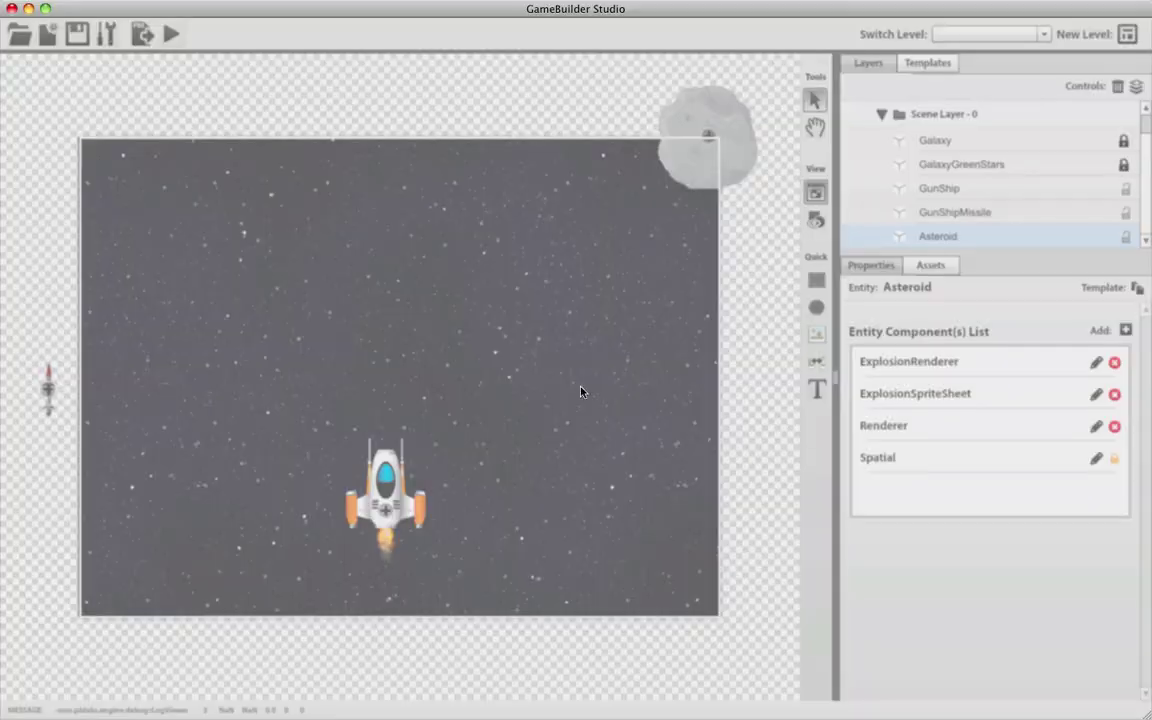
type("Expl")
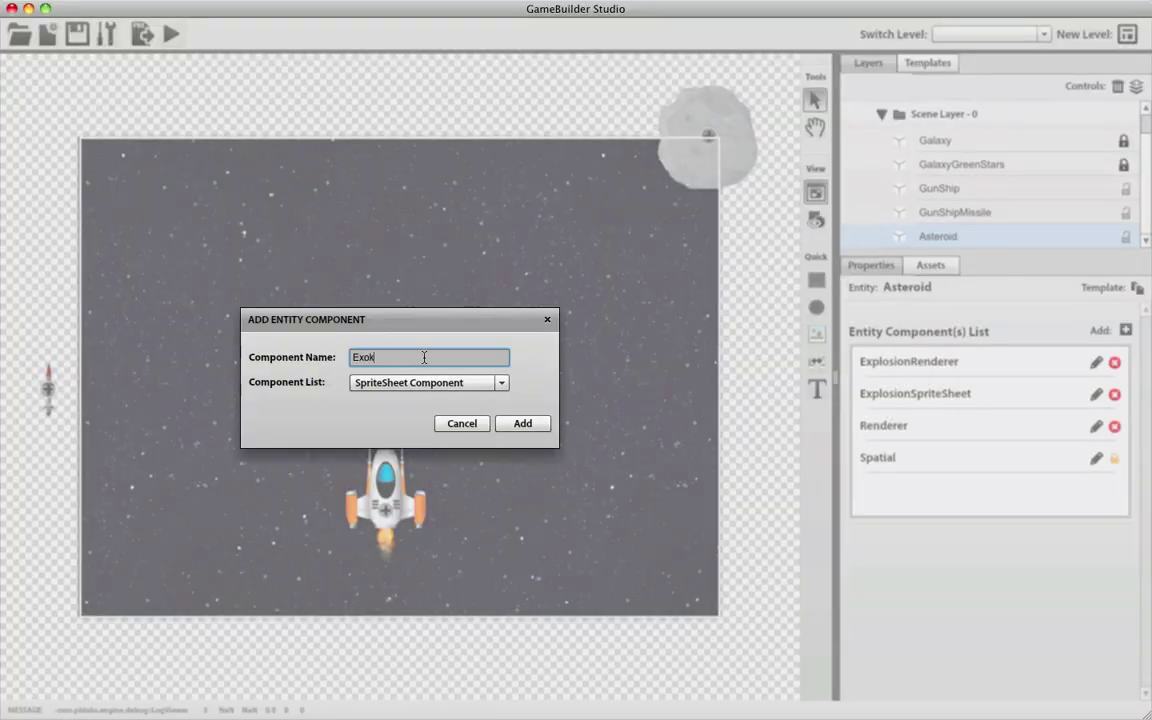
type("xok")
key("BackSpace")
type("plosionController")
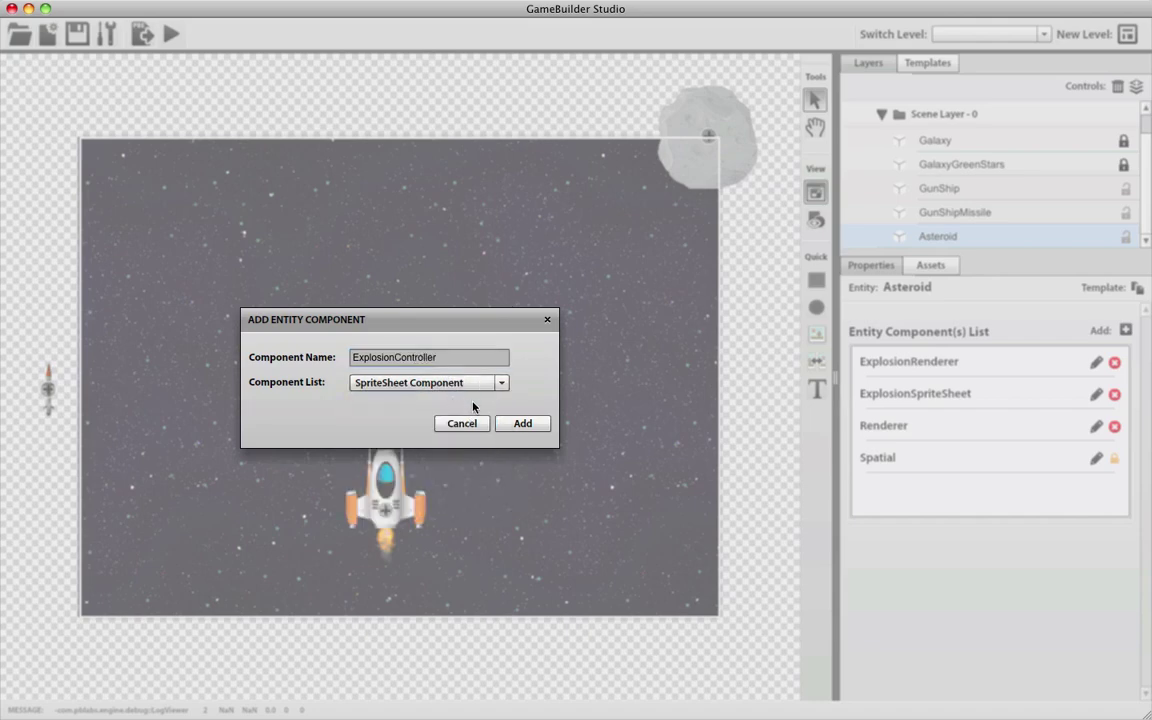
left_click(501, 382)
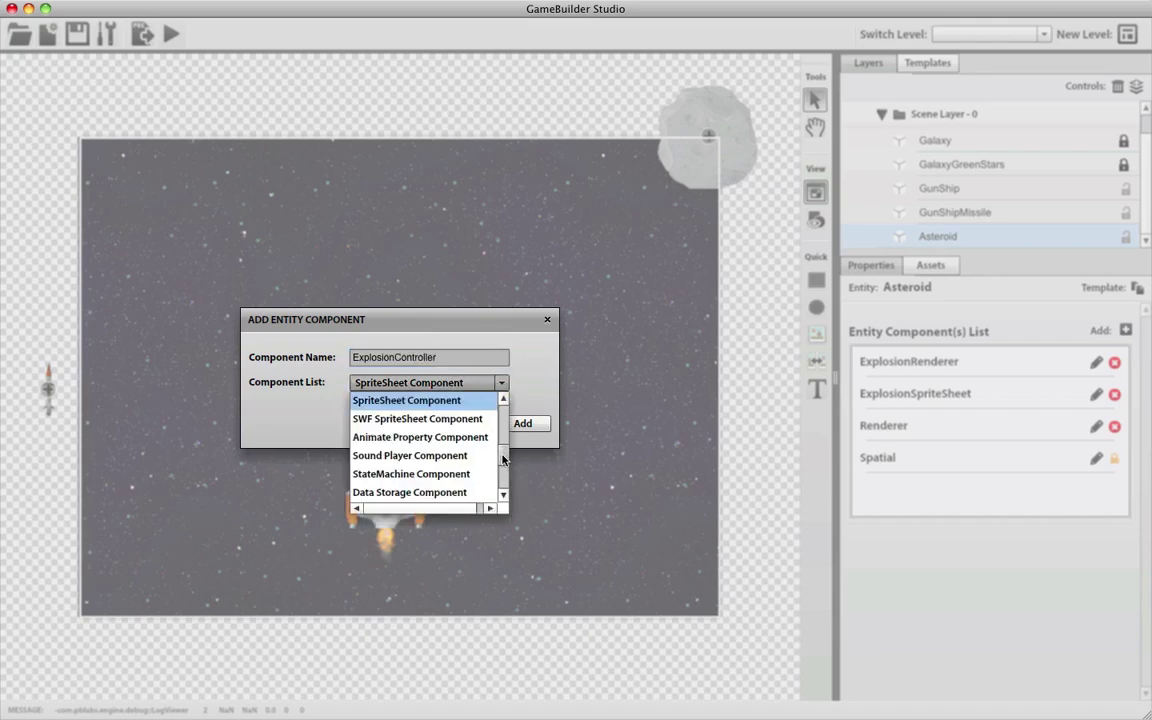
scroll(503, 459, "up", 5)
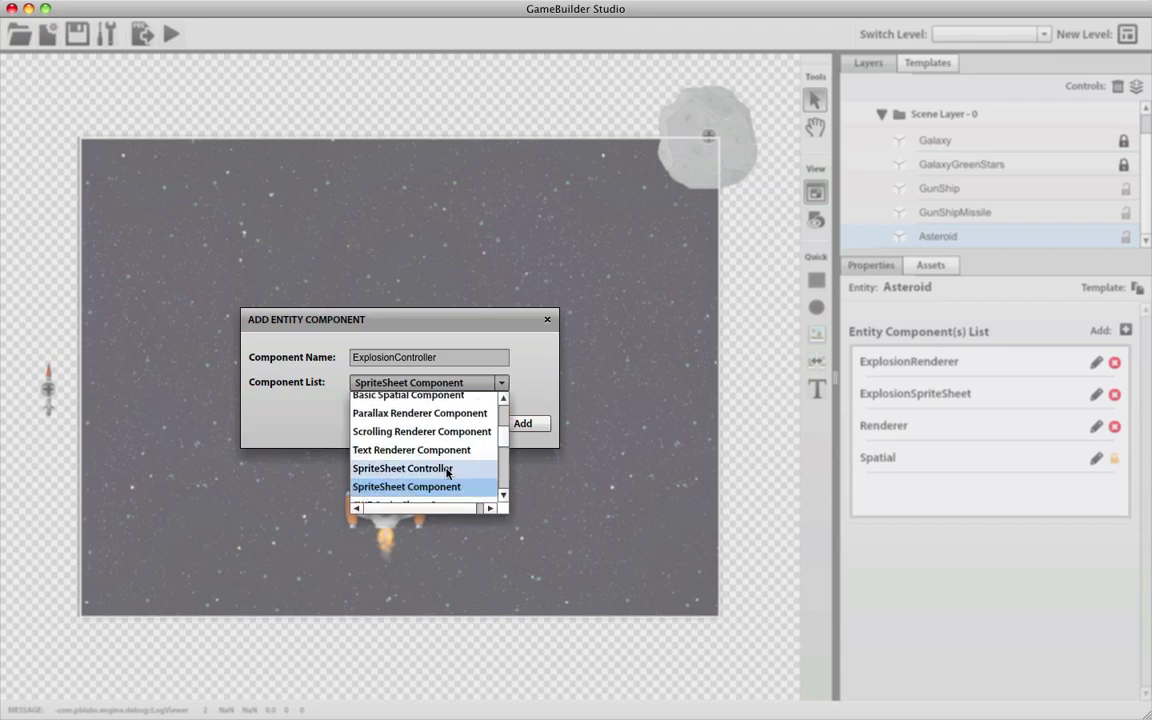
left_click(447, 469)
left_click(525, 425)
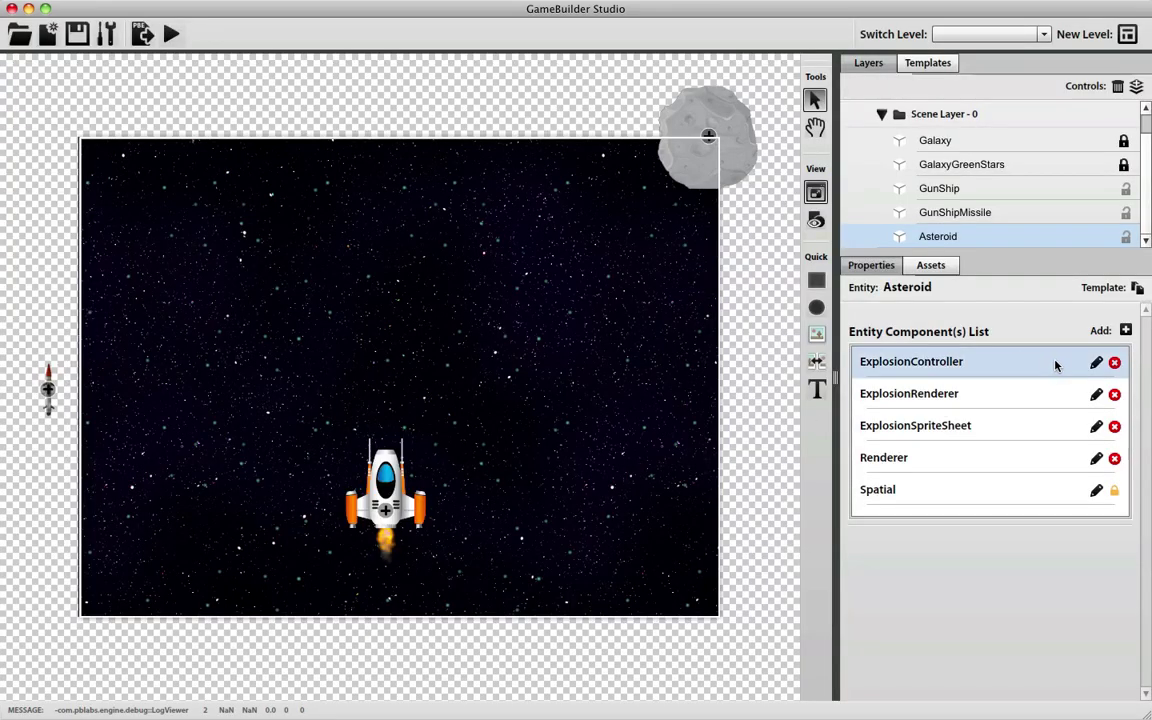
Import explosprite.png from the resources folder as a game asset
left_click(931, 265)
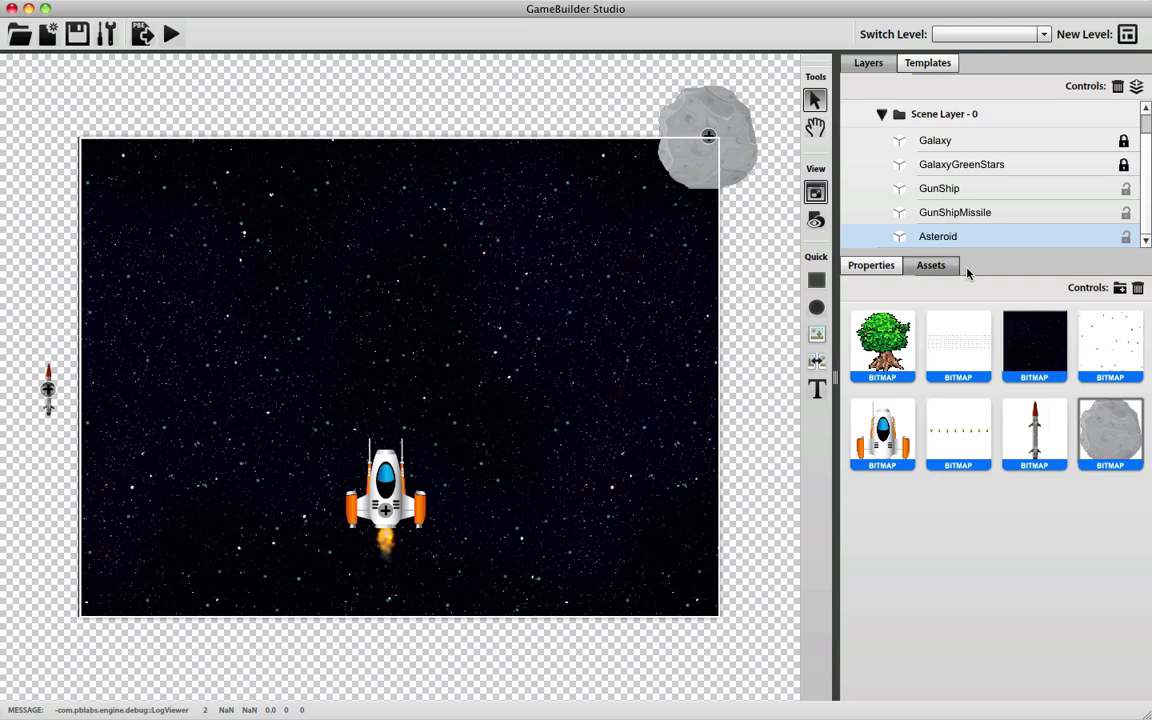
left_click(1119, 288)
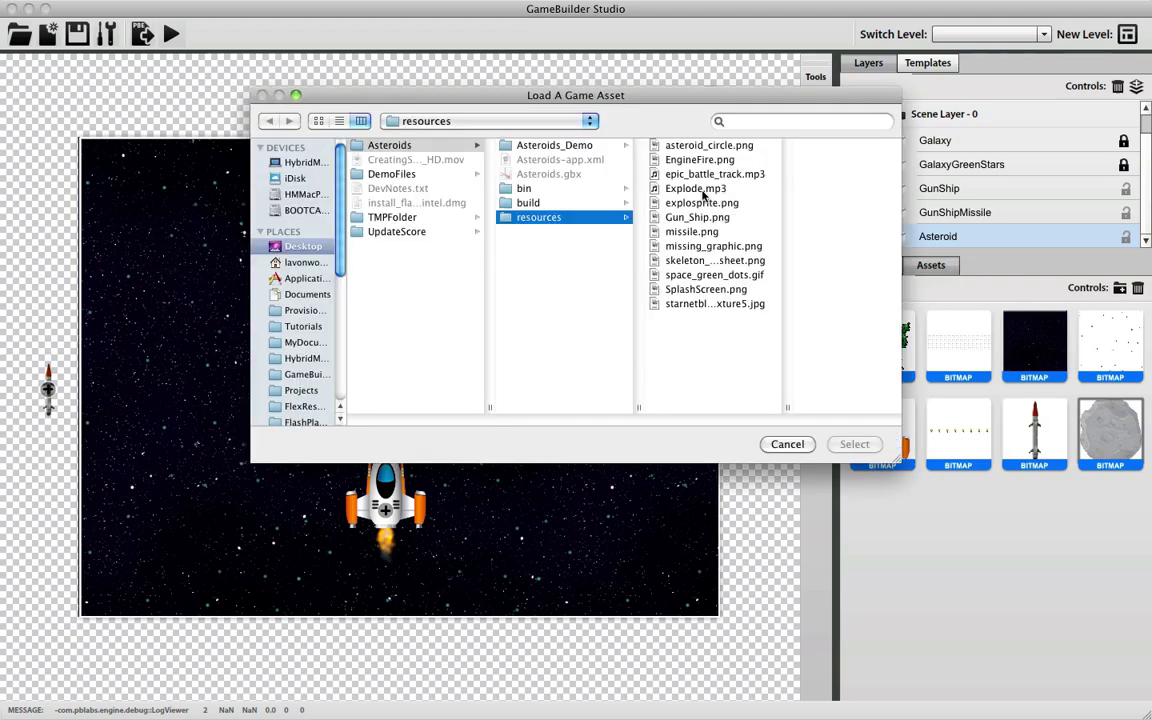
double_click(700, 207)
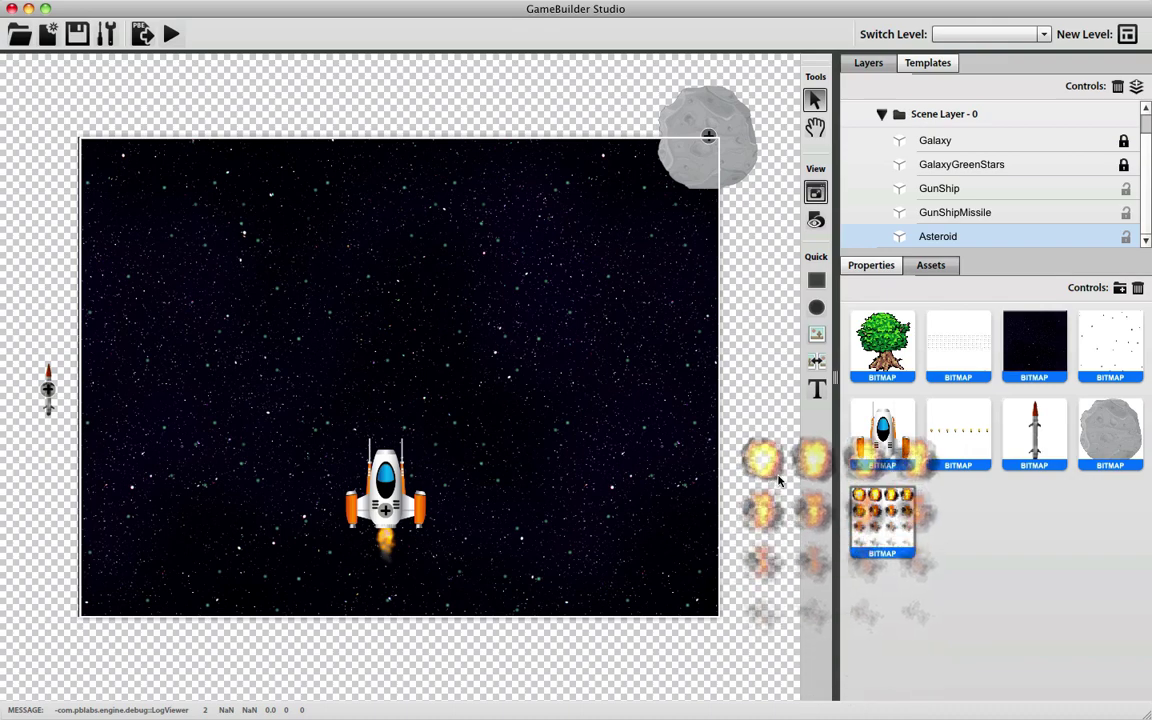
Set the sheet image of the Asteroid's ExplosionSpriteSheet component to explosprite.png
left_click(871, 265)
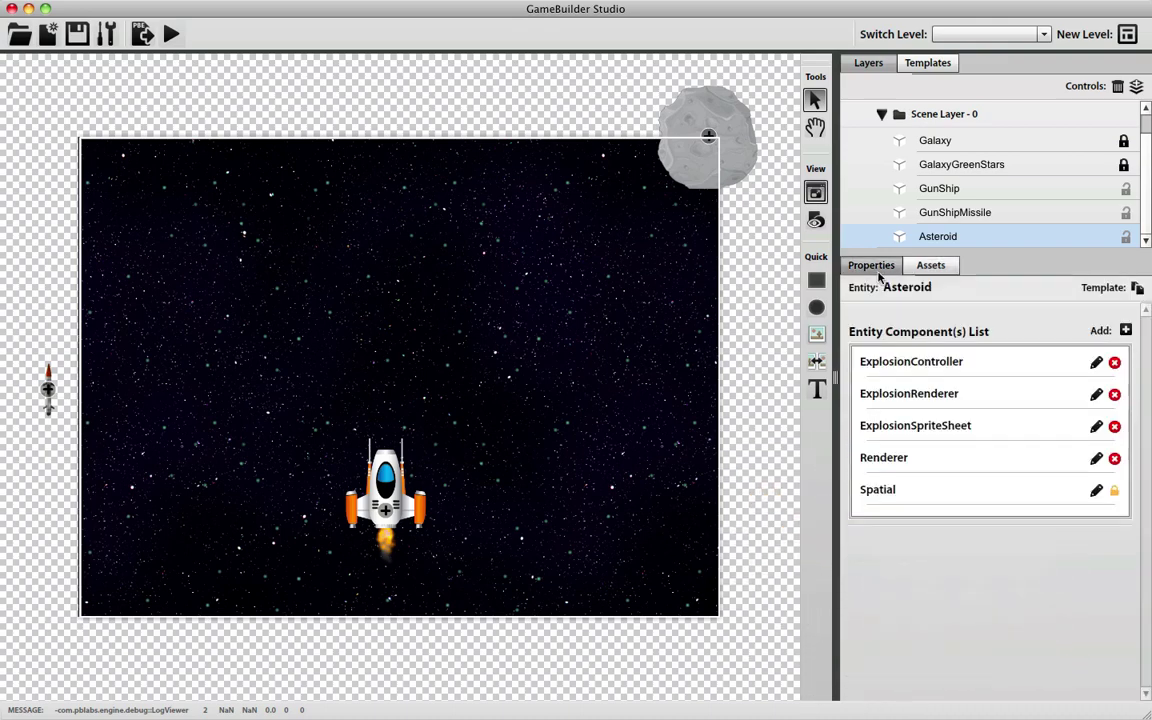
left_click(983, 426)
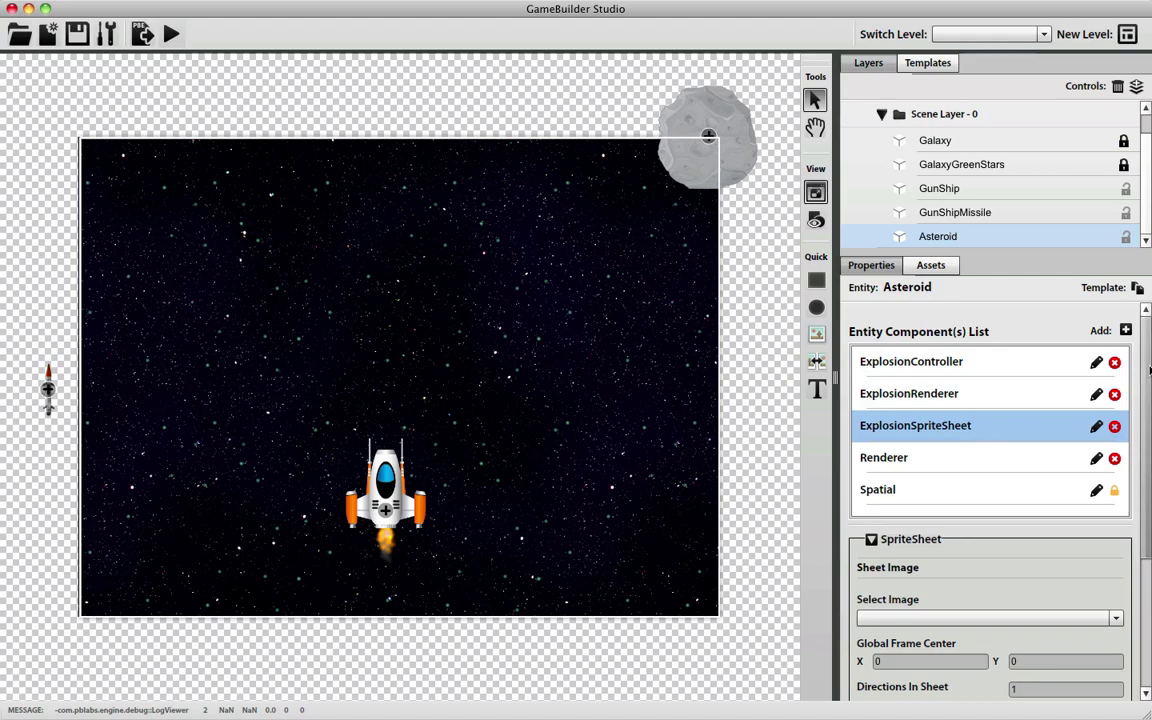
scroll(968, 447, "down", 4)
left_click(968, 444)
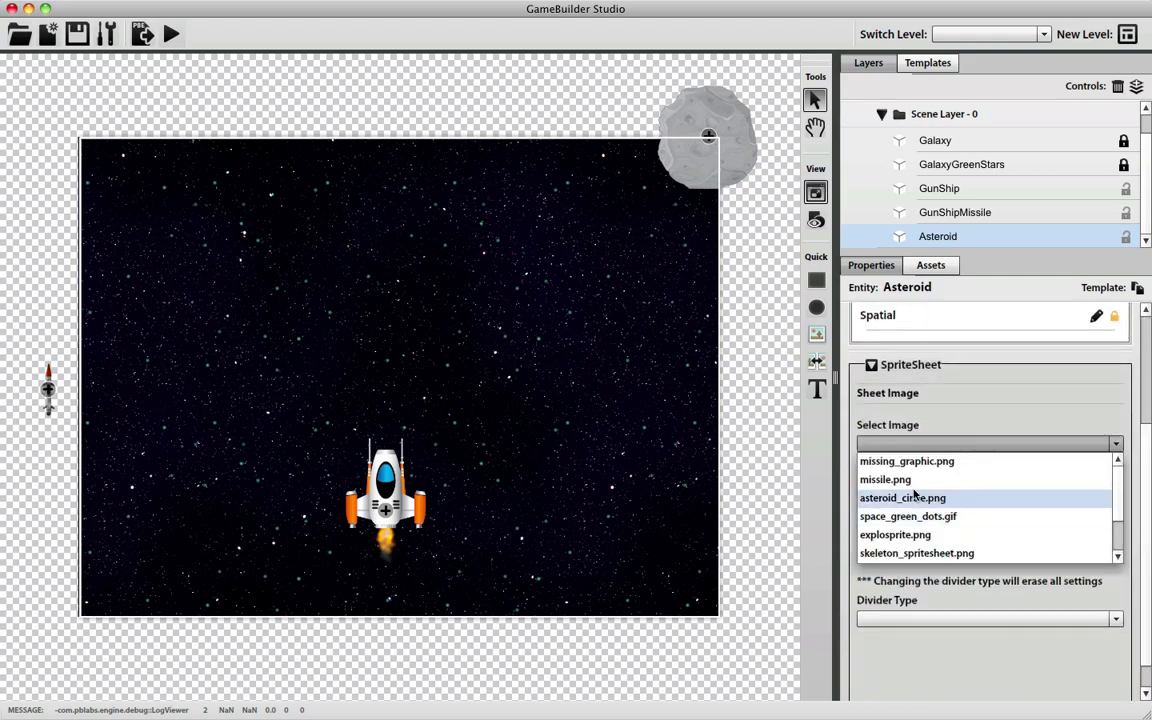
left_click(924, 536)
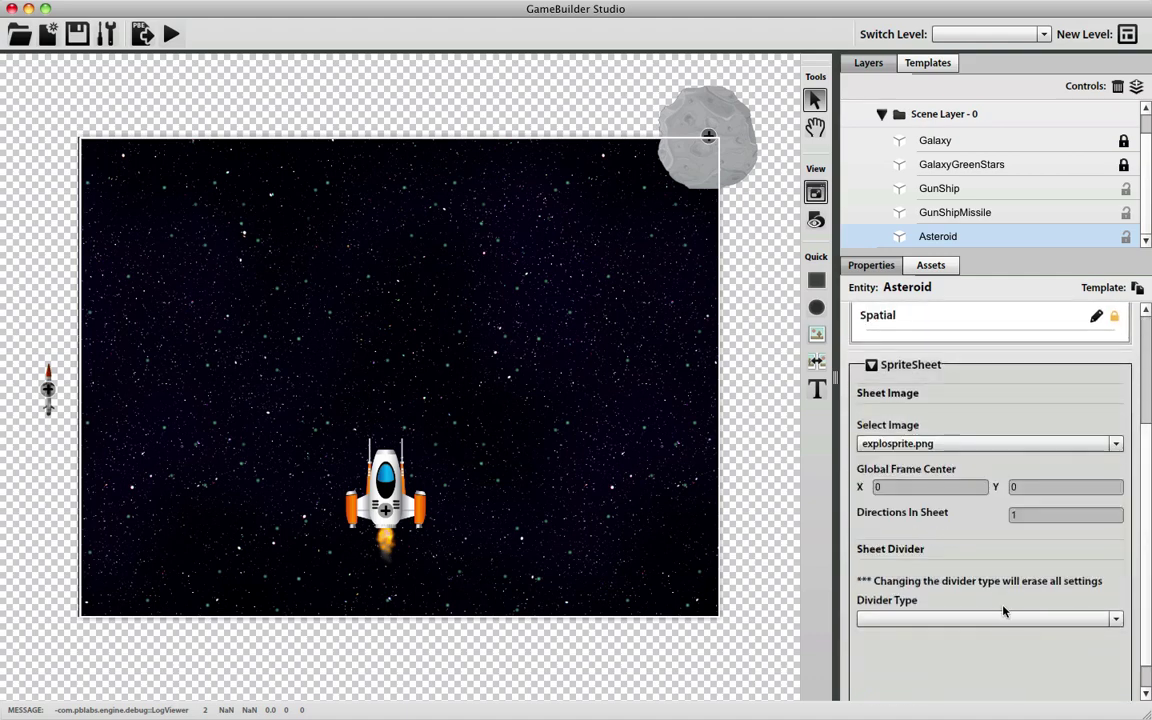
Divide the Asteroid's explosion sprite sheet By Cell Count with a frame count of 4 by 4
left_click(955, 619)
left_click(968, 655)
left_click(968, 657)
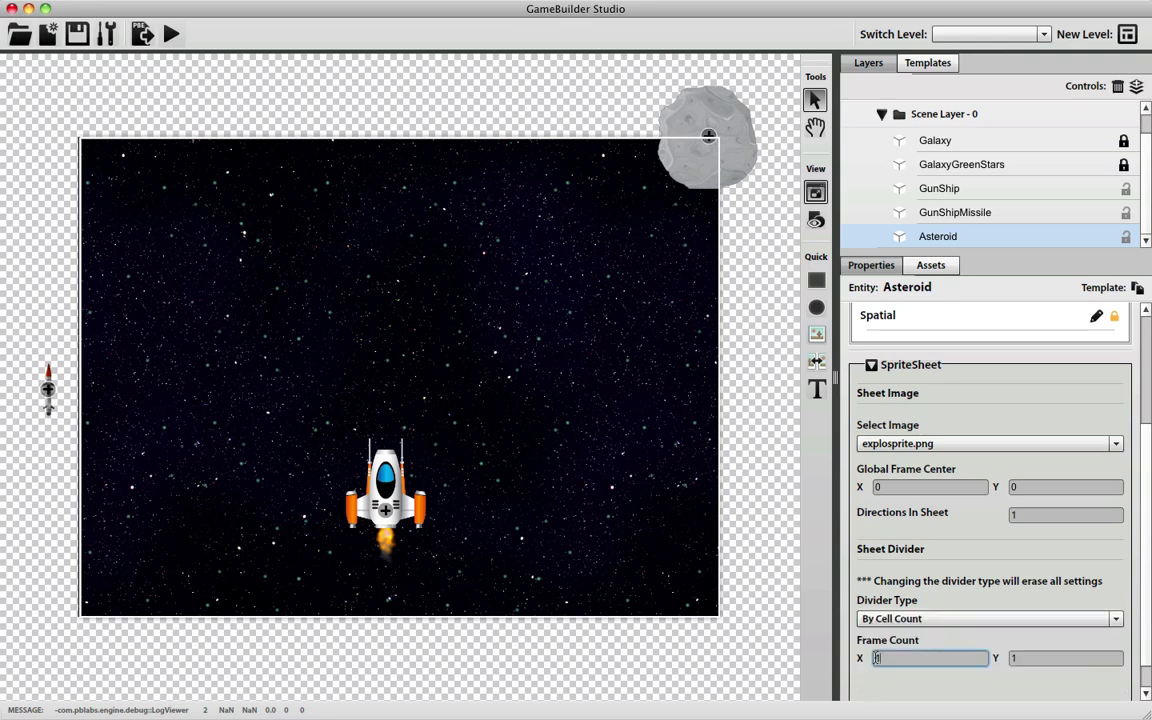
type("4")
key("Tab")
type("4")
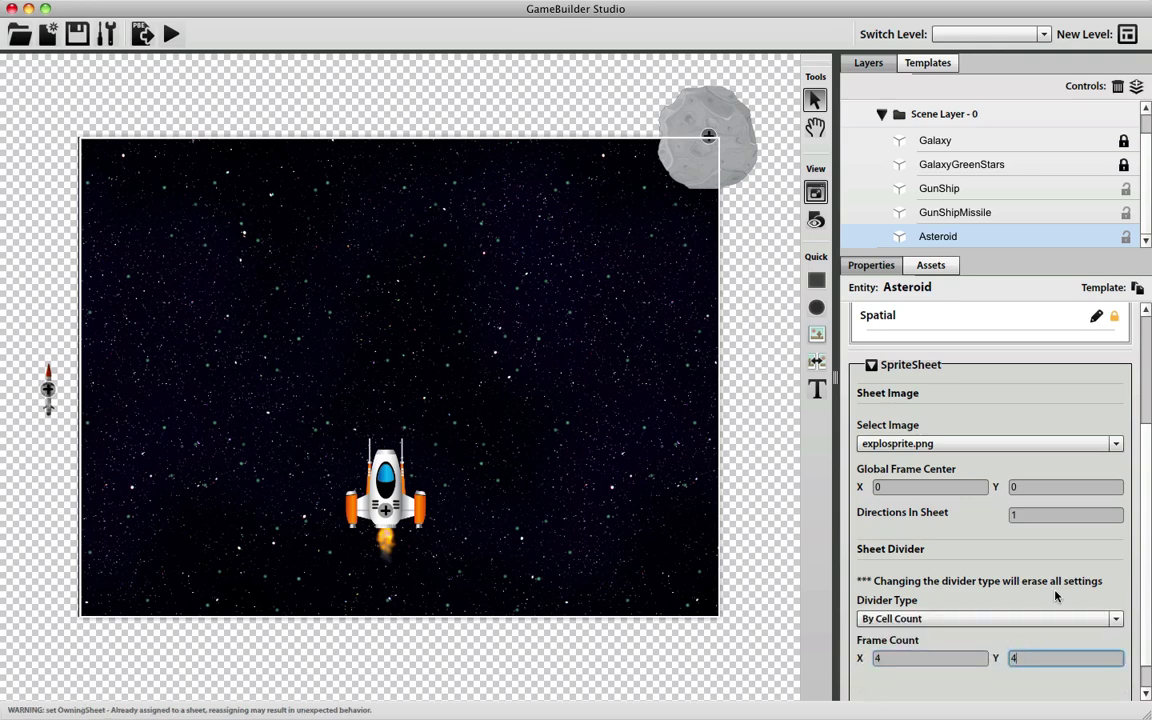
scroll(1133, 492, "up", 5)
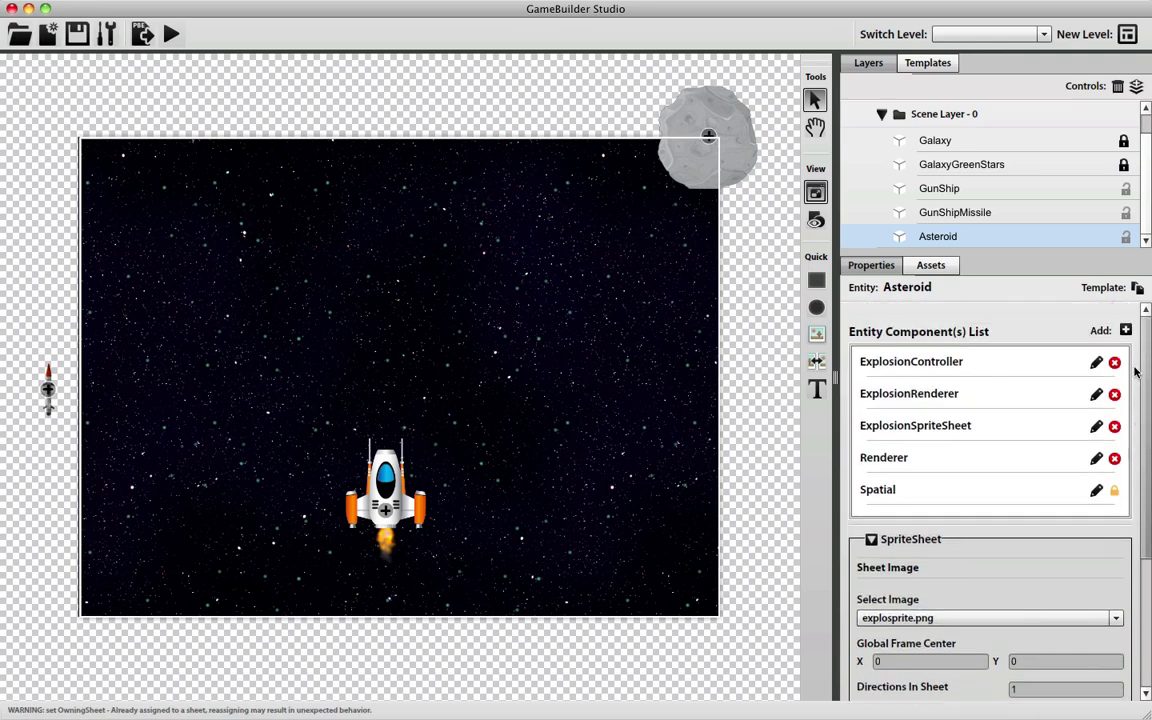
left_click(1097, 394)
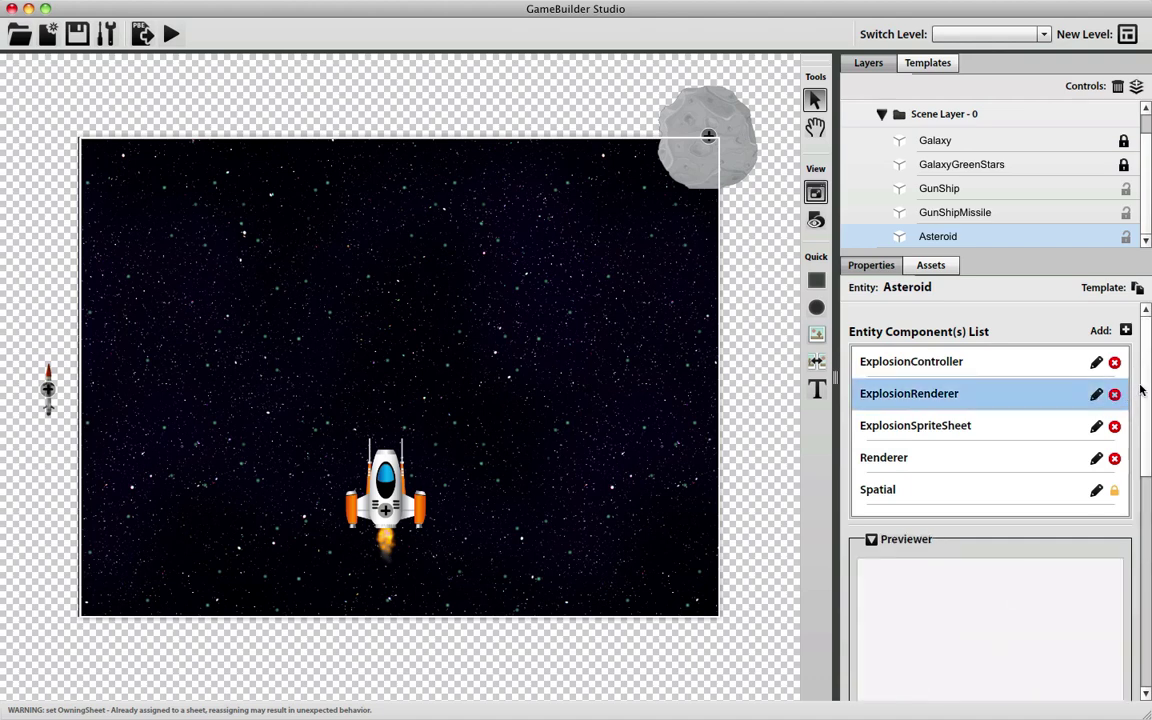
scroll(1148, 468, "down", 3)
scroll(1096, 530, "down", 4)
left_click(1017, 522)
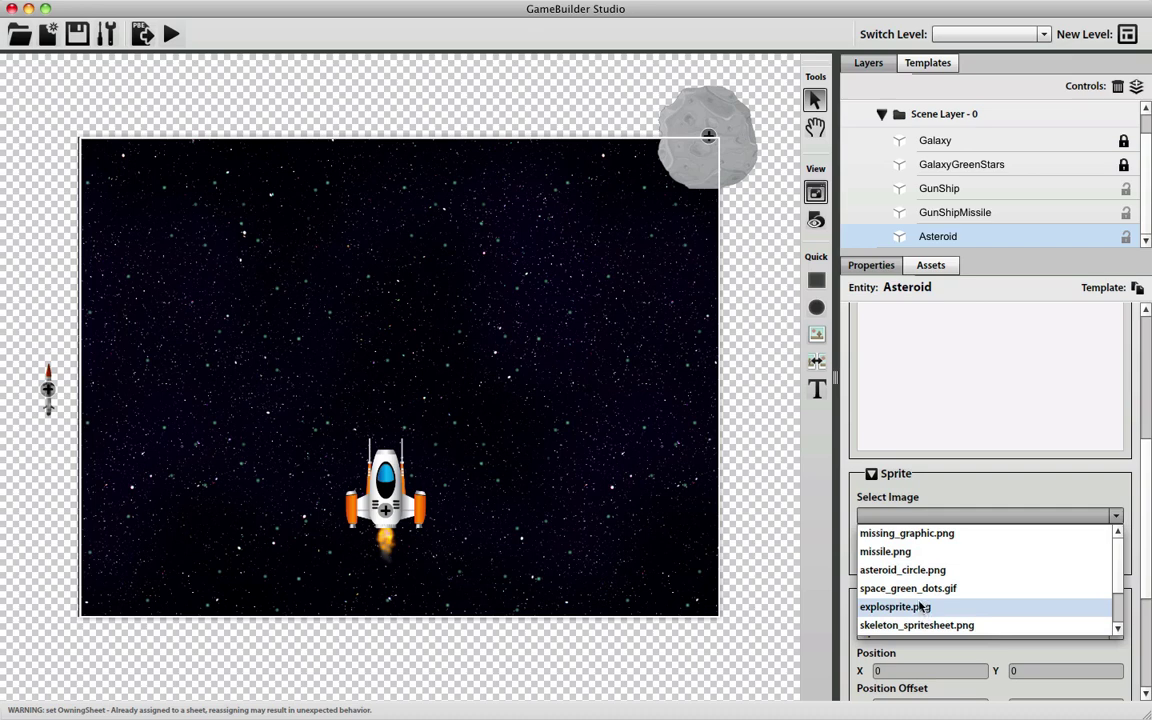
left_click(1059, 488)
left_click_drag(1149, 502, 1149, 528)
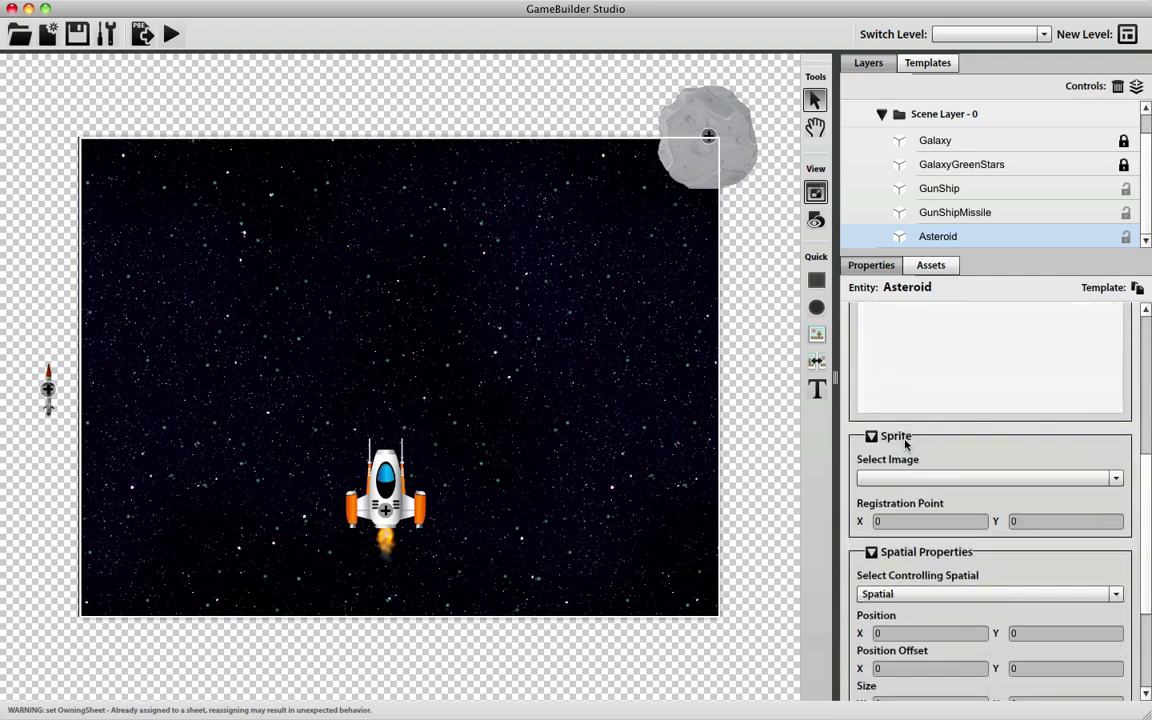
left_click_drag(1145, 481, 1147, 330)
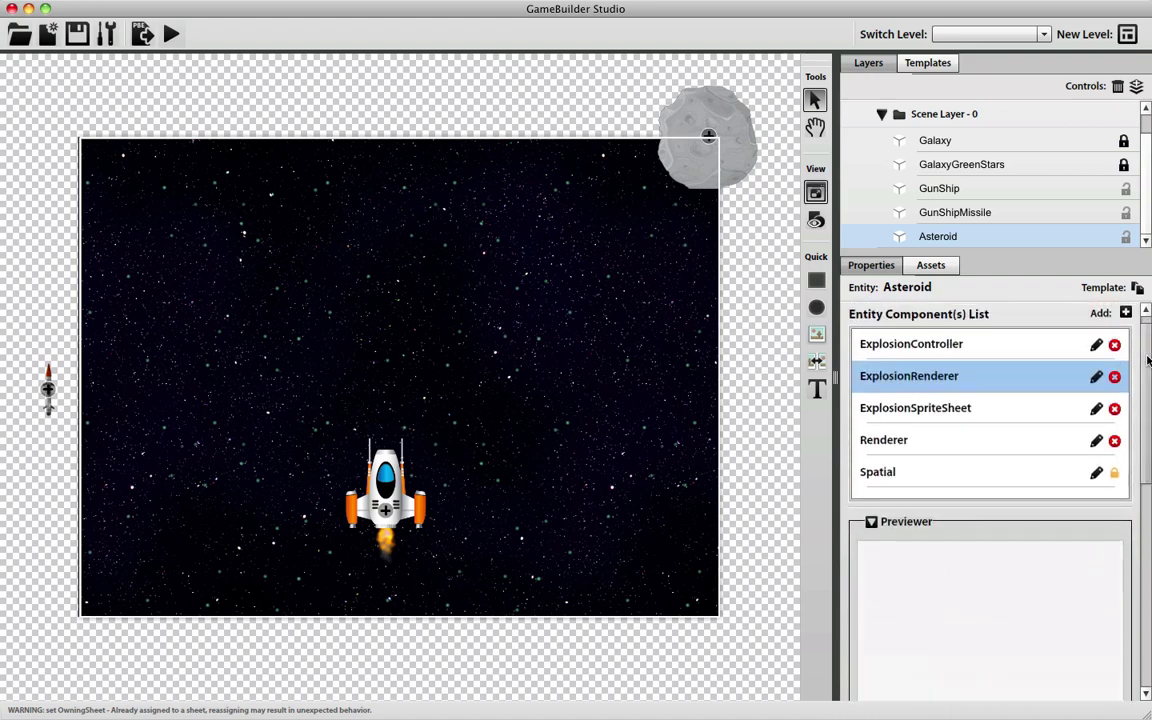
Replace the Asteroid's ExplosionRenderer with a SpriteSheet Renderer Component of the same name
left_click(1114, 376)
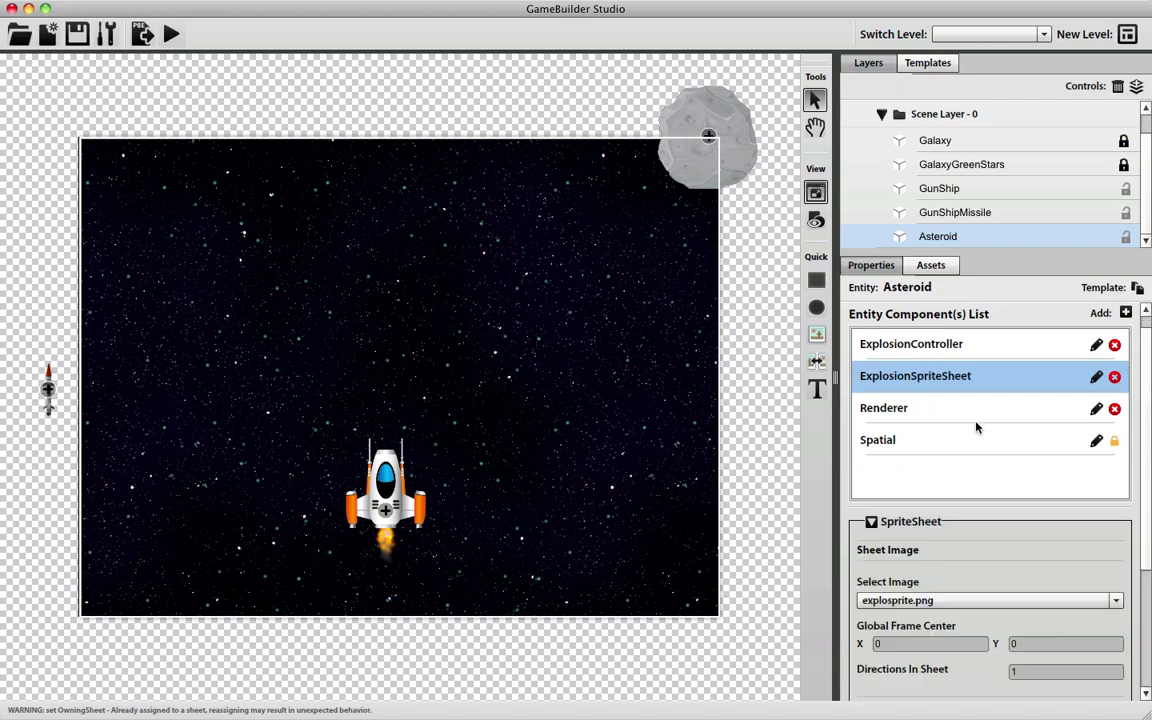
left_click(1126, 313)
left_click(420, 385)
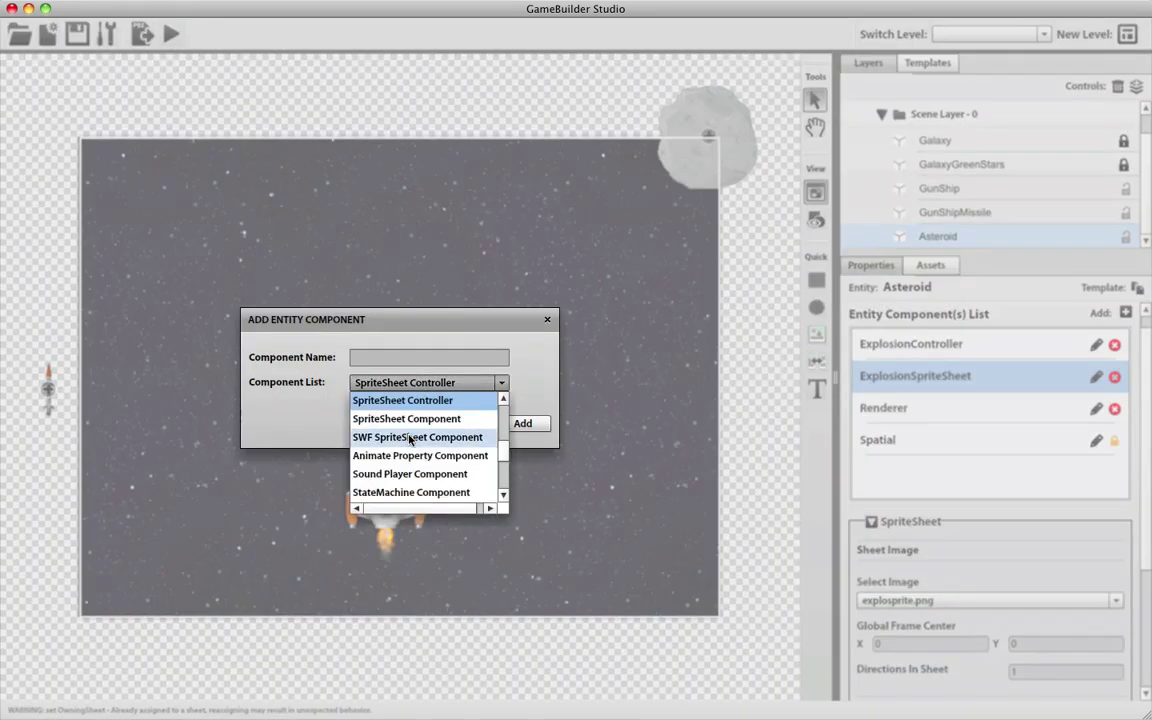
scroll(503, 420, "down", 3)
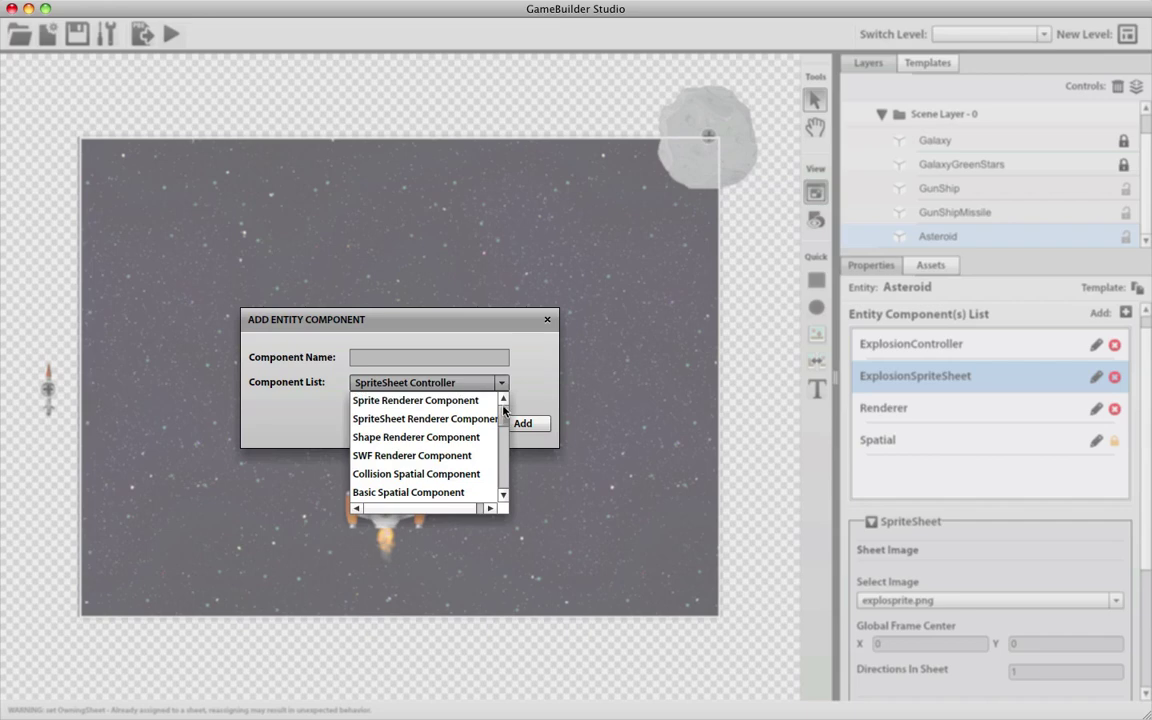
left_click(430, 416)
left_click(411, 359)
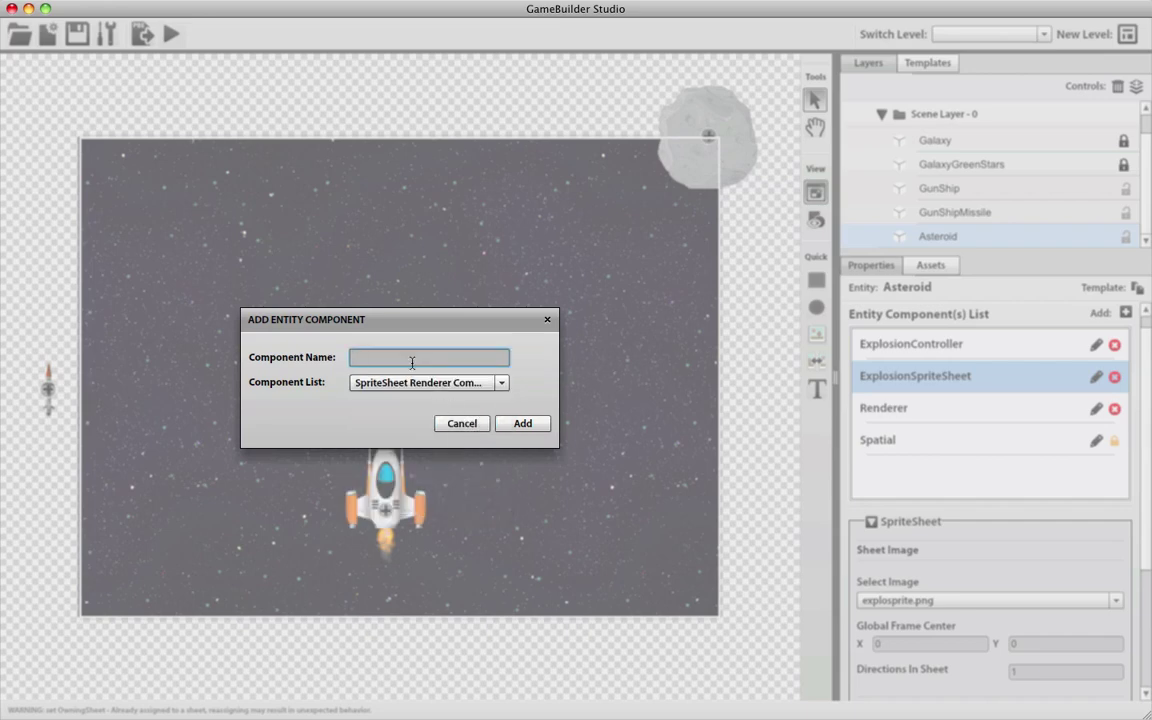
type("ExplosionRend")
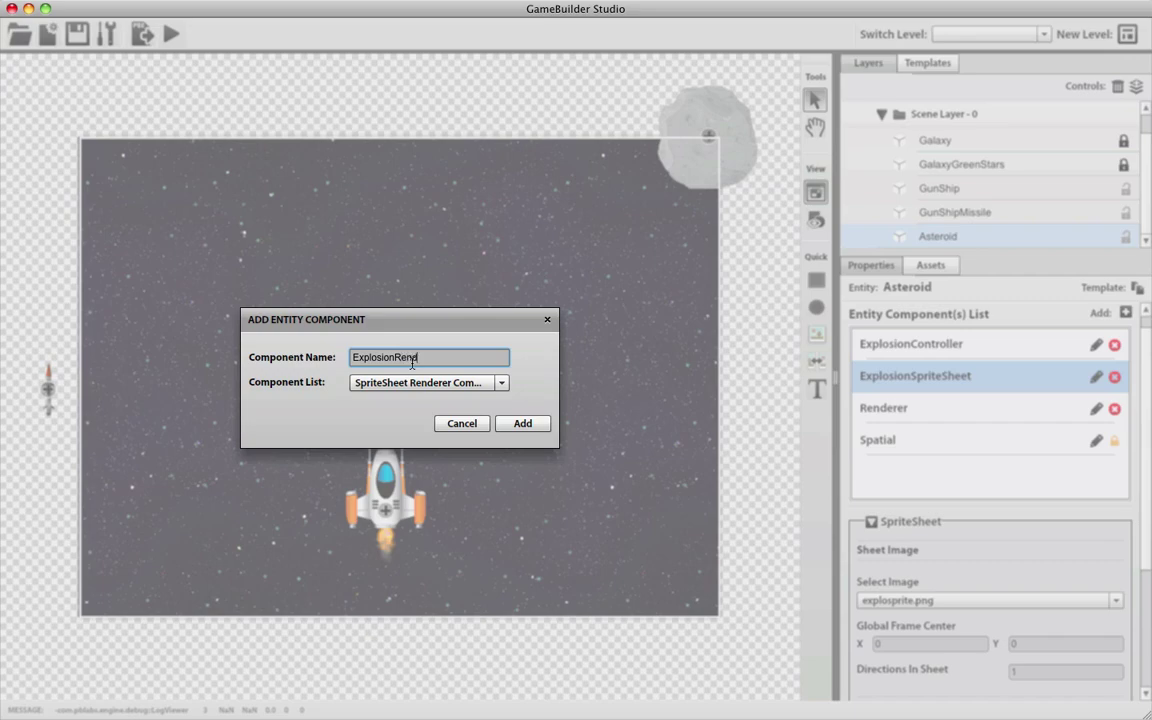
type("erer")
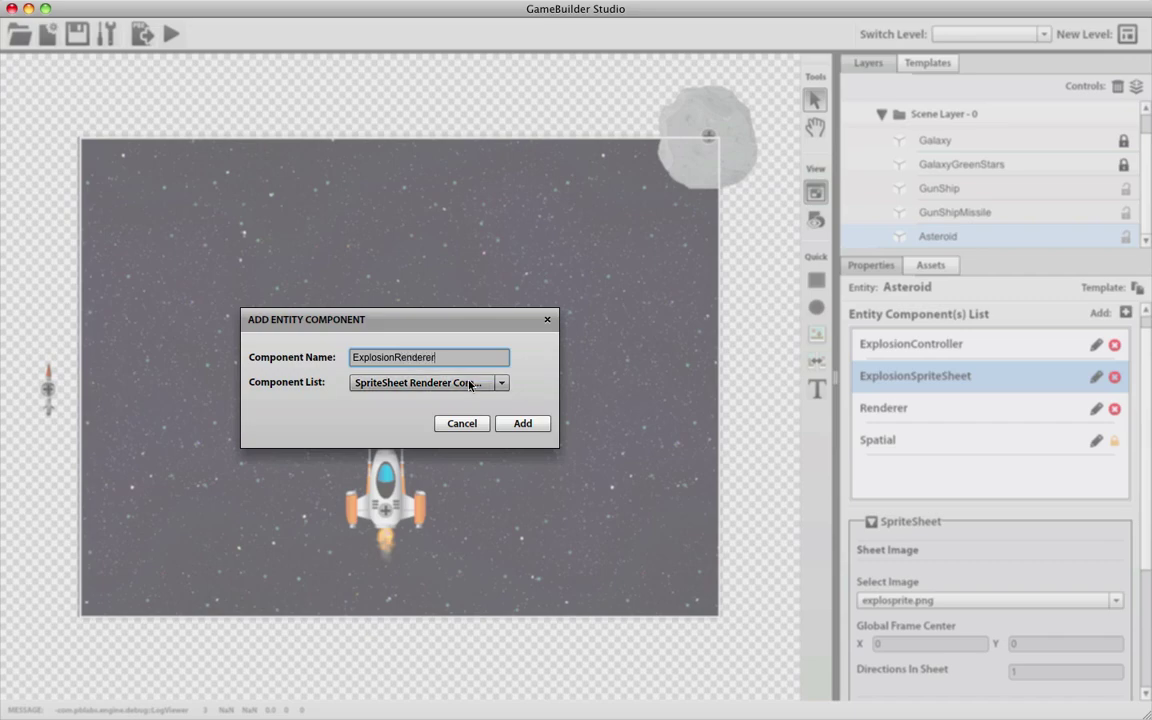
left_click(522, 423)
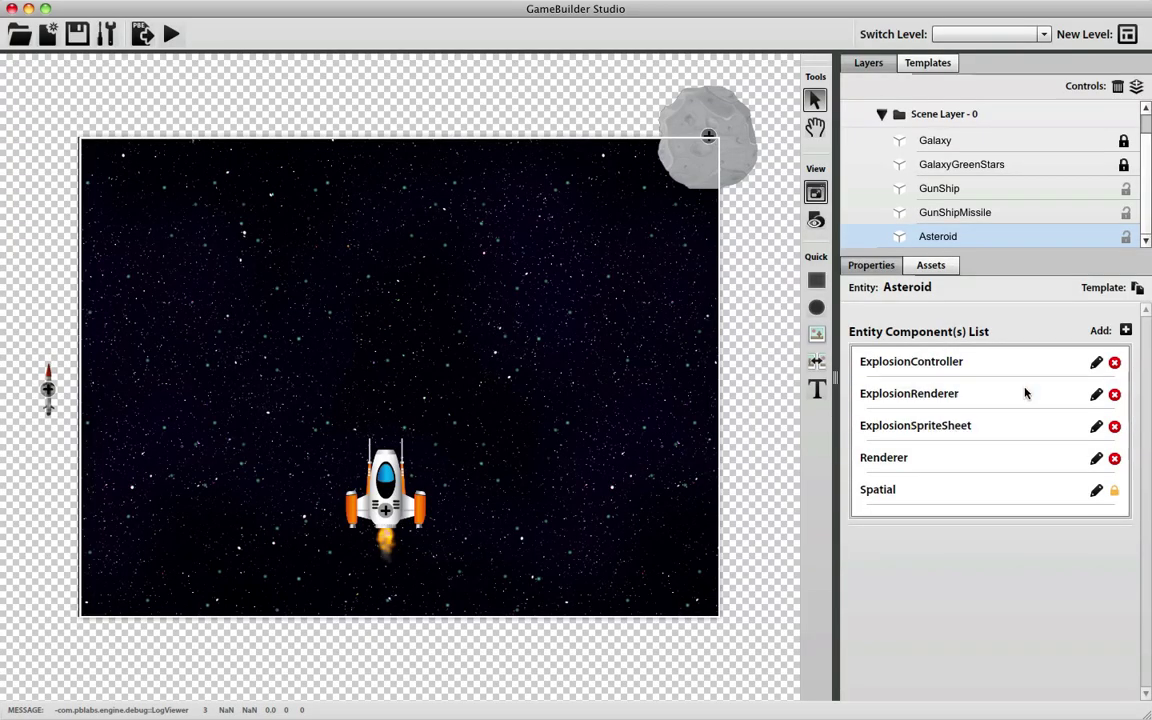
Assign ExplosionSpriteSheet to the new ExplosionRenderer and preview its frames from first to last and back
left_click(1097, 394)
scroll(1077, 507, "down", 5)
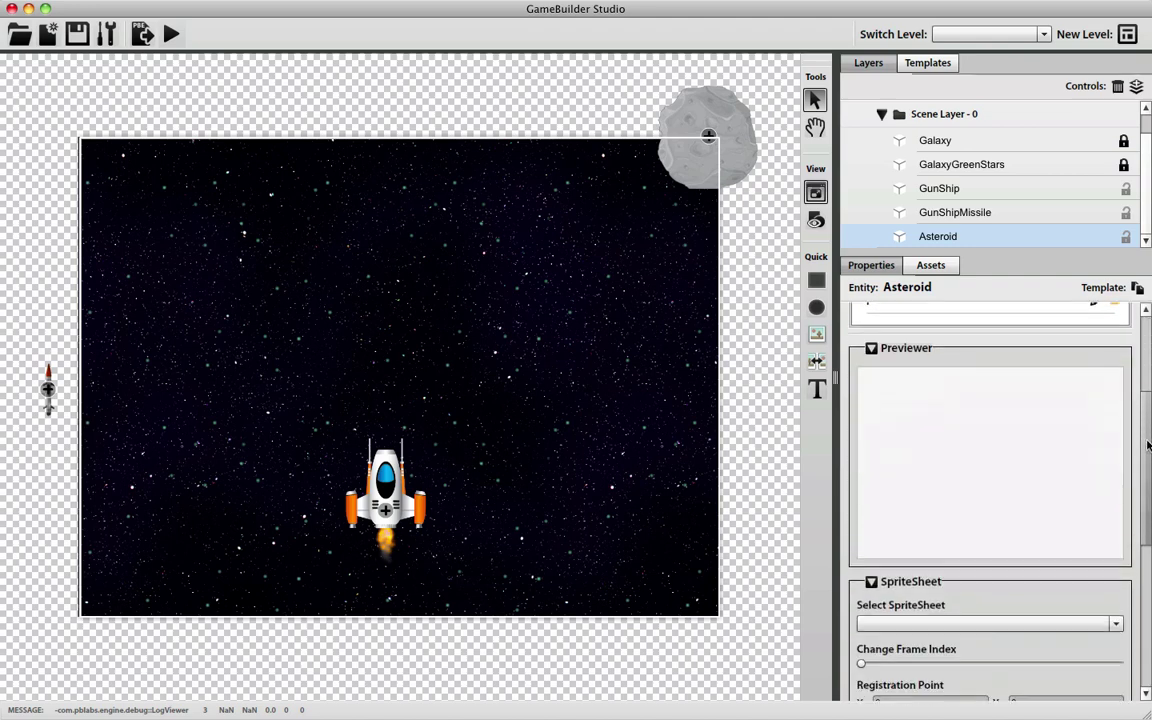
left_click(1048, 585)
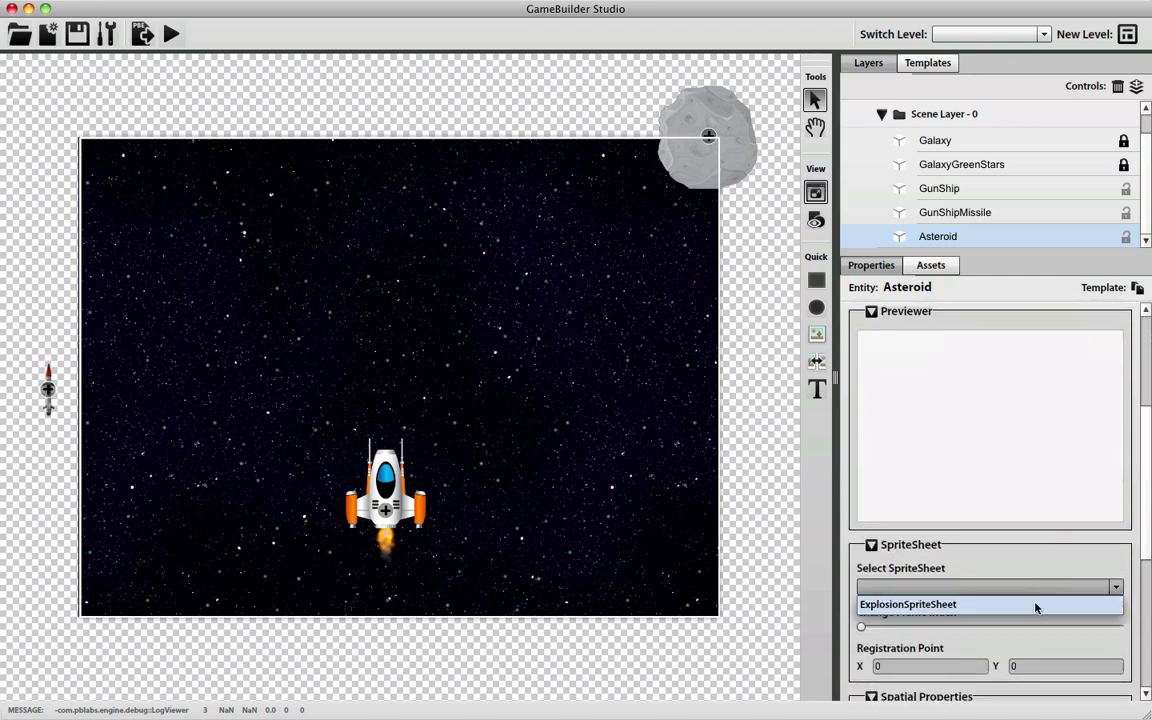
left_click(1036, 607)
left_click_drag(861, 626, 1126, 652)
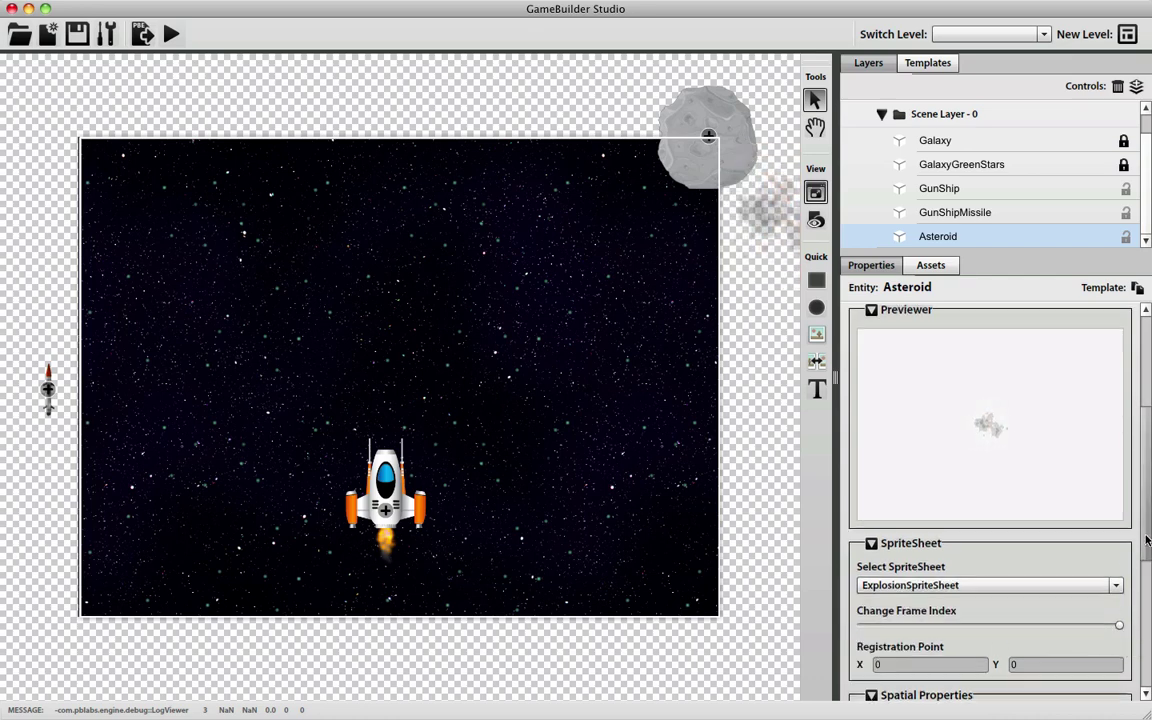
scroll(1120, 519, "down", 3)
left_click_drag(1119, 531, 863, 540)
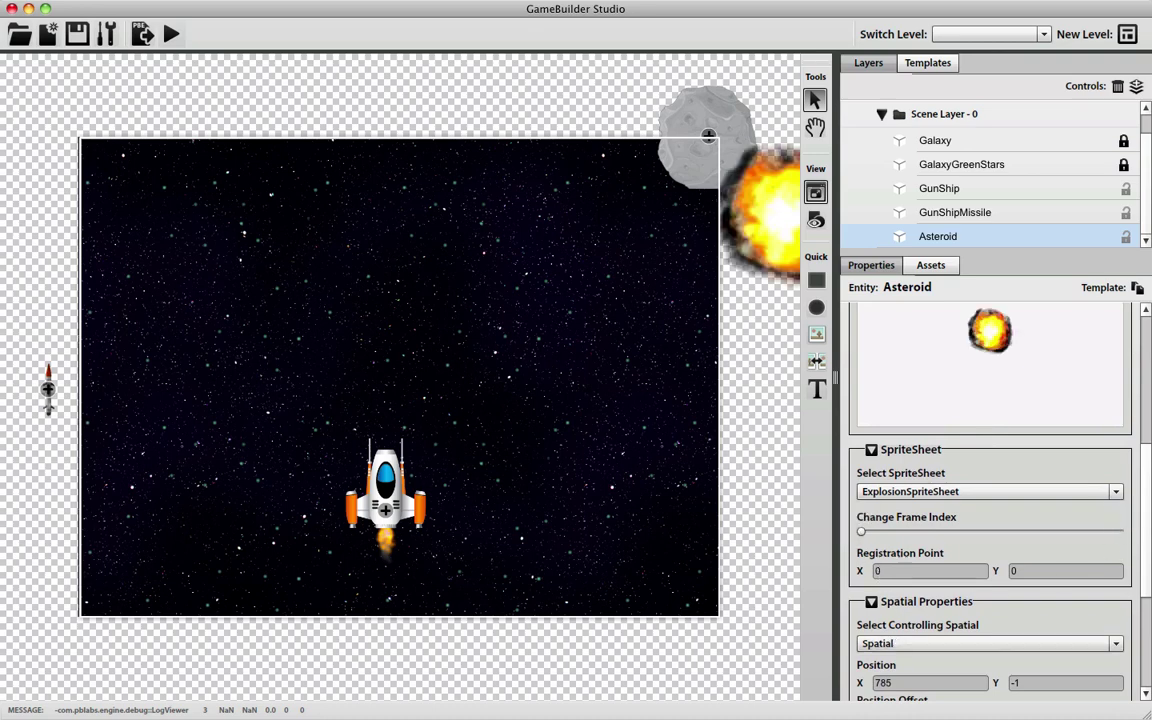
Set the ExplosionRenderer's position offset to X -90 and Y -90 to centre the explosion over the asteroid
scroll(930, 458, "down", 3)
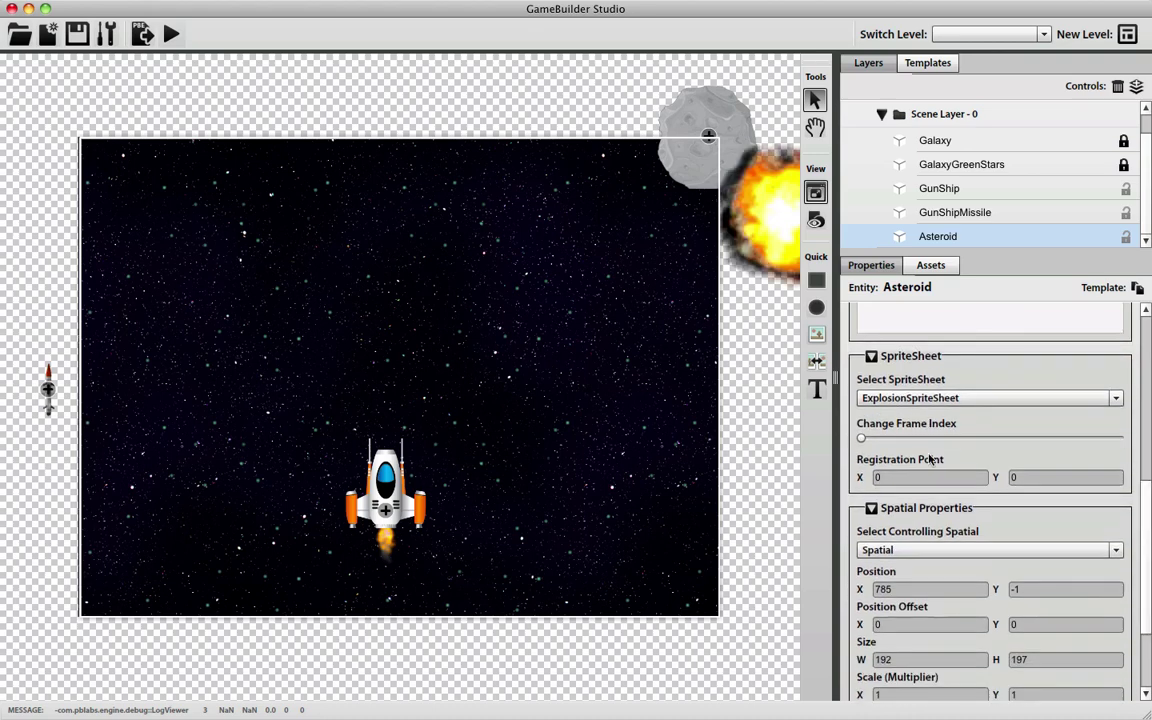
left_click(876, 624)
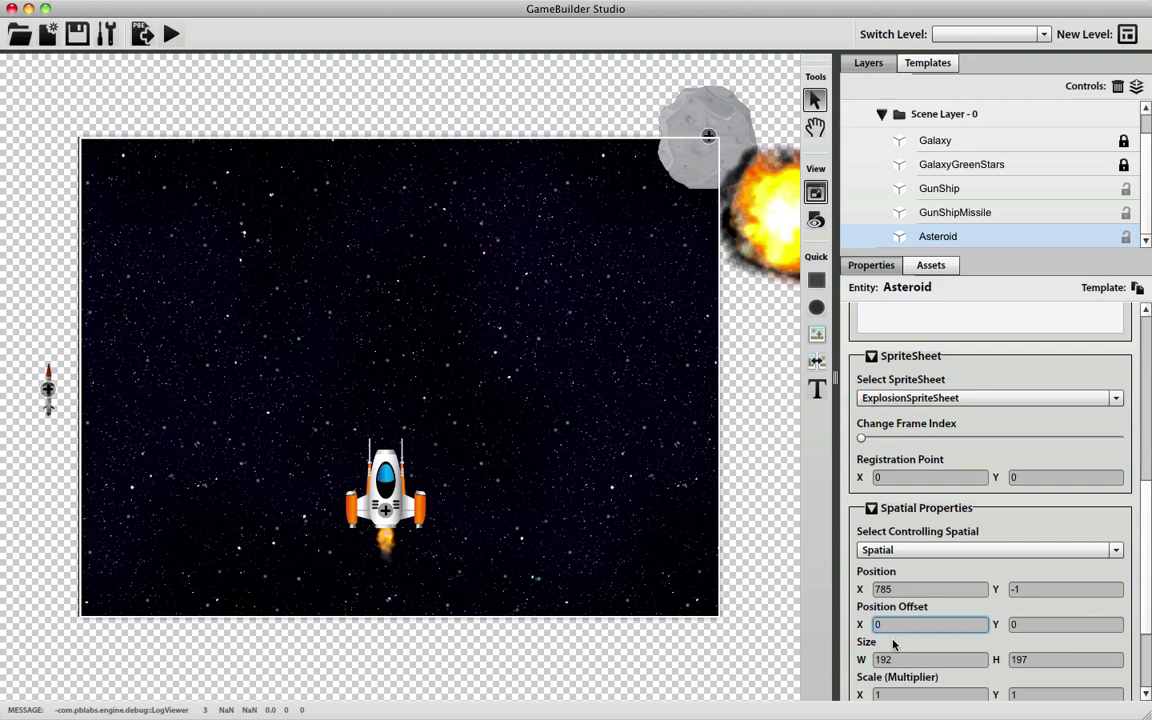
type("-40")
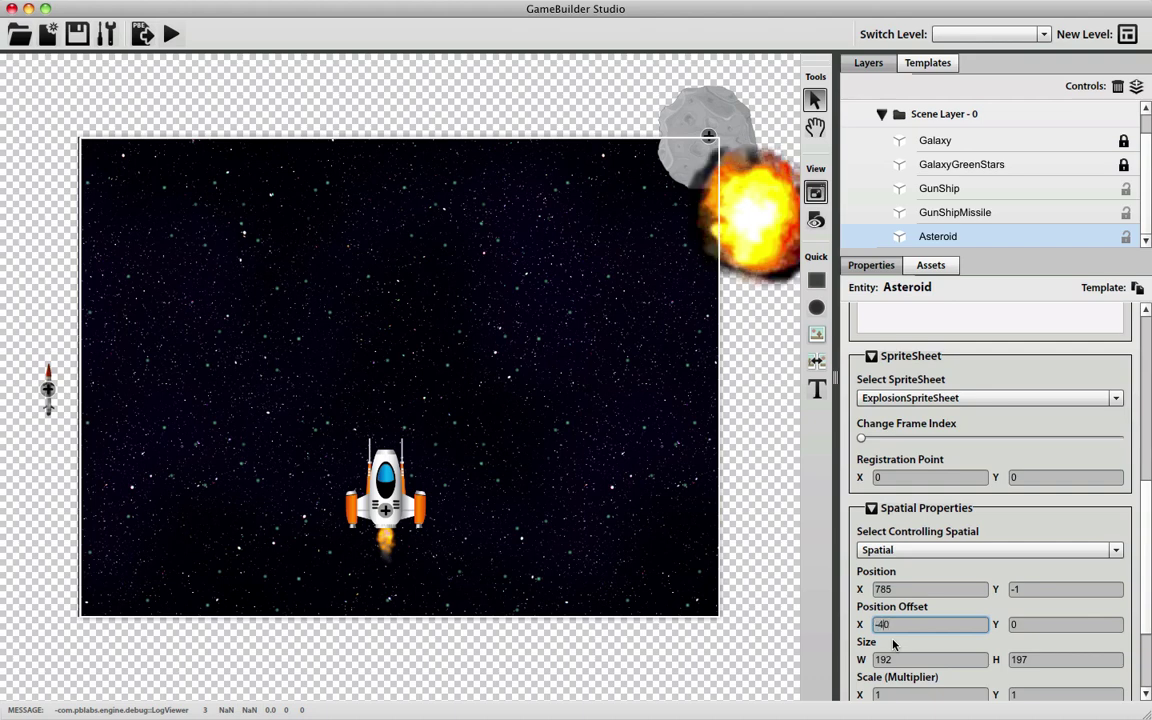
key("BackSpace")
key("BackSpace")
type("70")
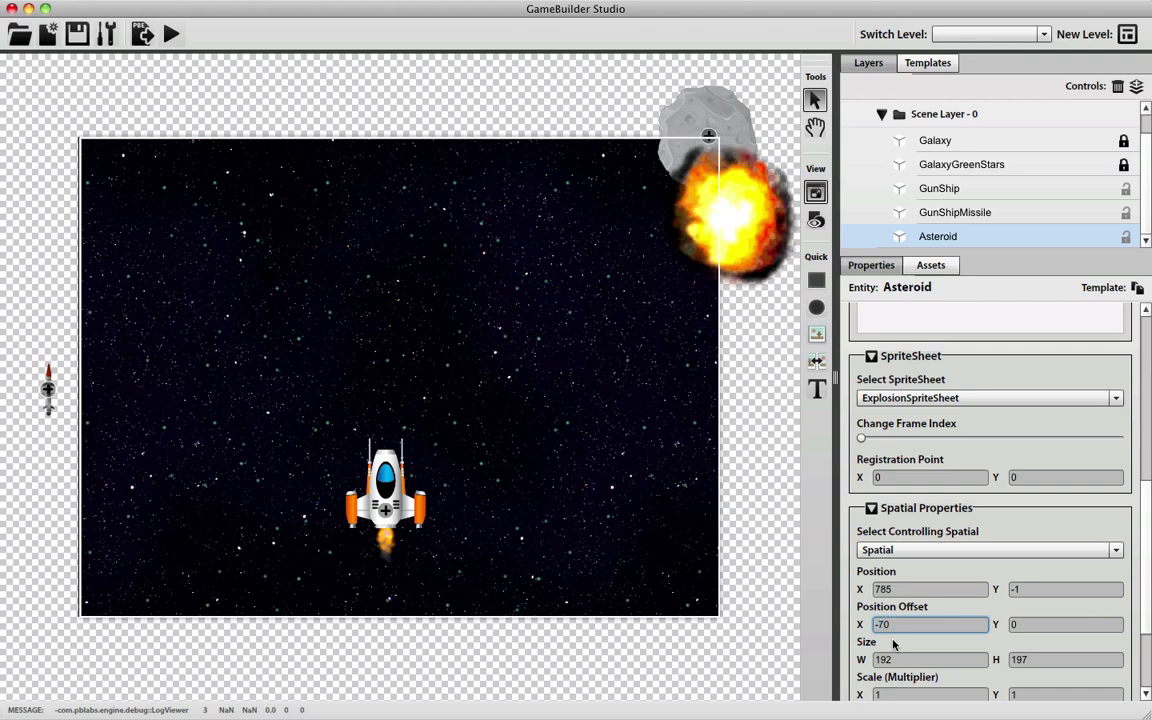
key("BackSpace")
key("BackSpace")
type("90")
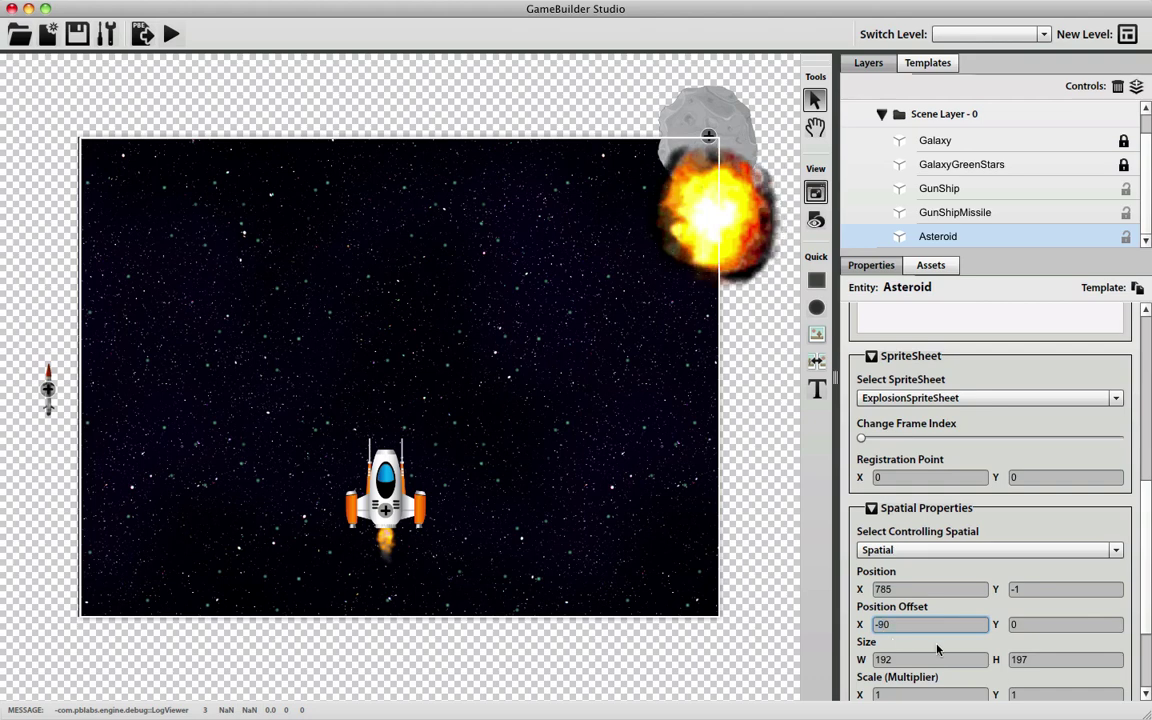
left_click(1024, 626)
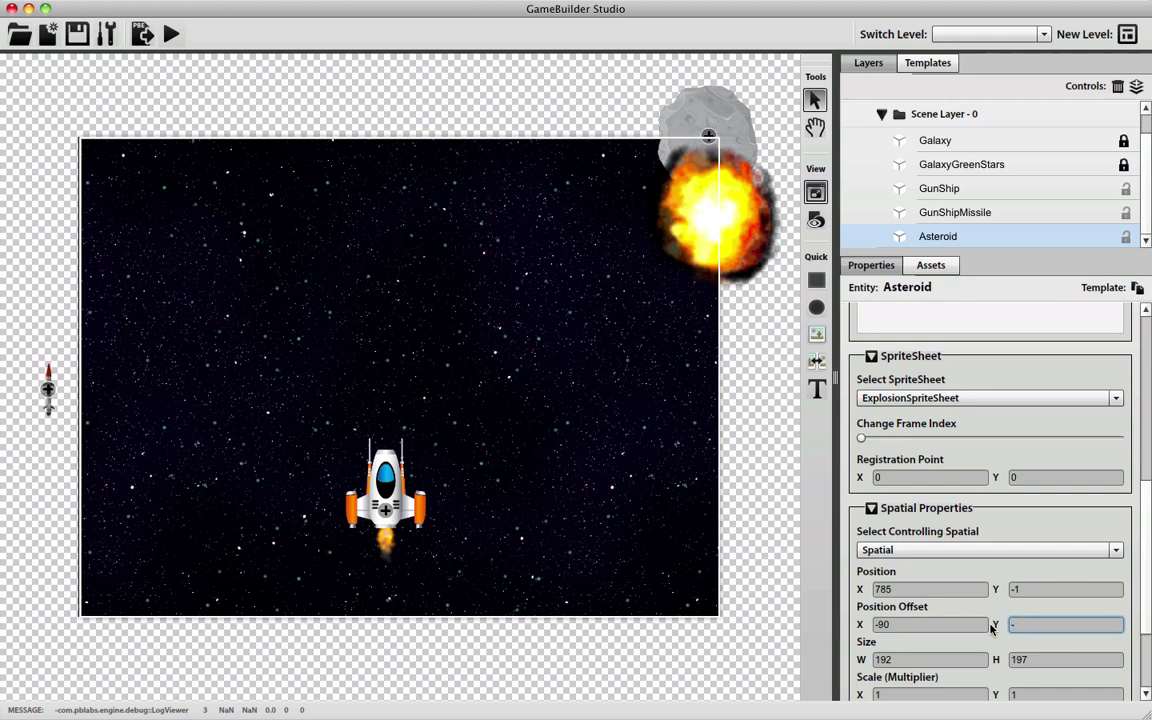
type("-90")
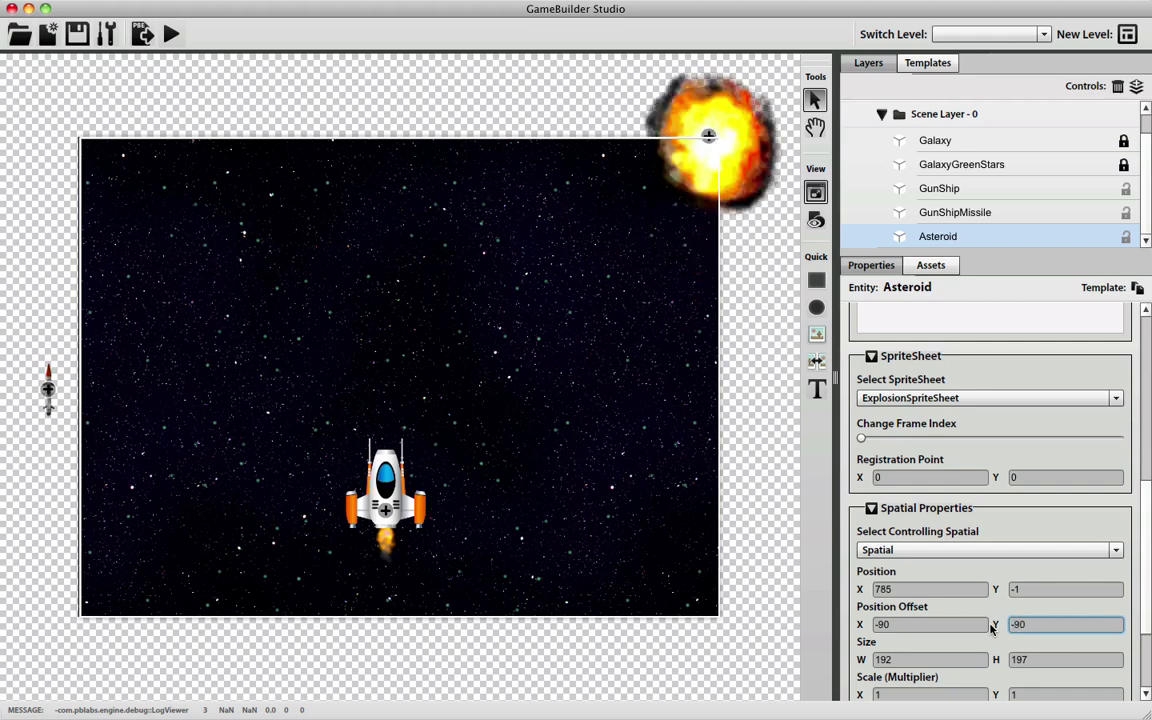
Hide the explosion in the scene through the ExplosionRenderer's alpha and set its frame index to the last frame
left_click_drag(1147, 560, 1148, 640)
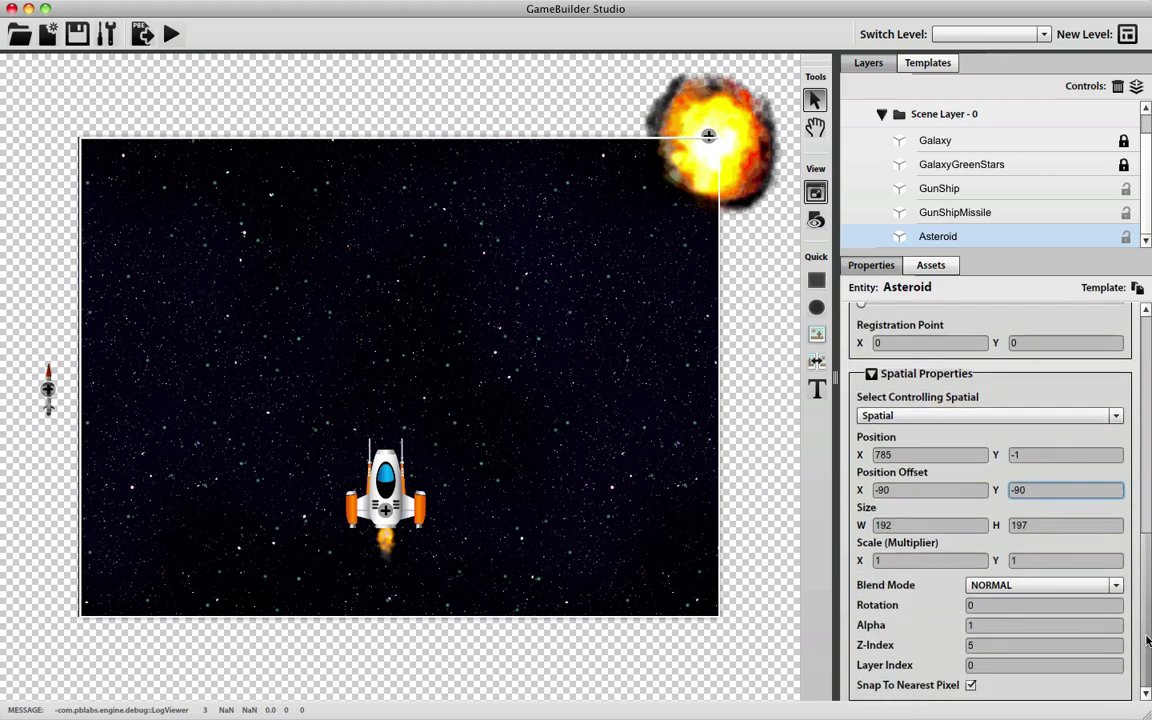
left_click(985, 625)
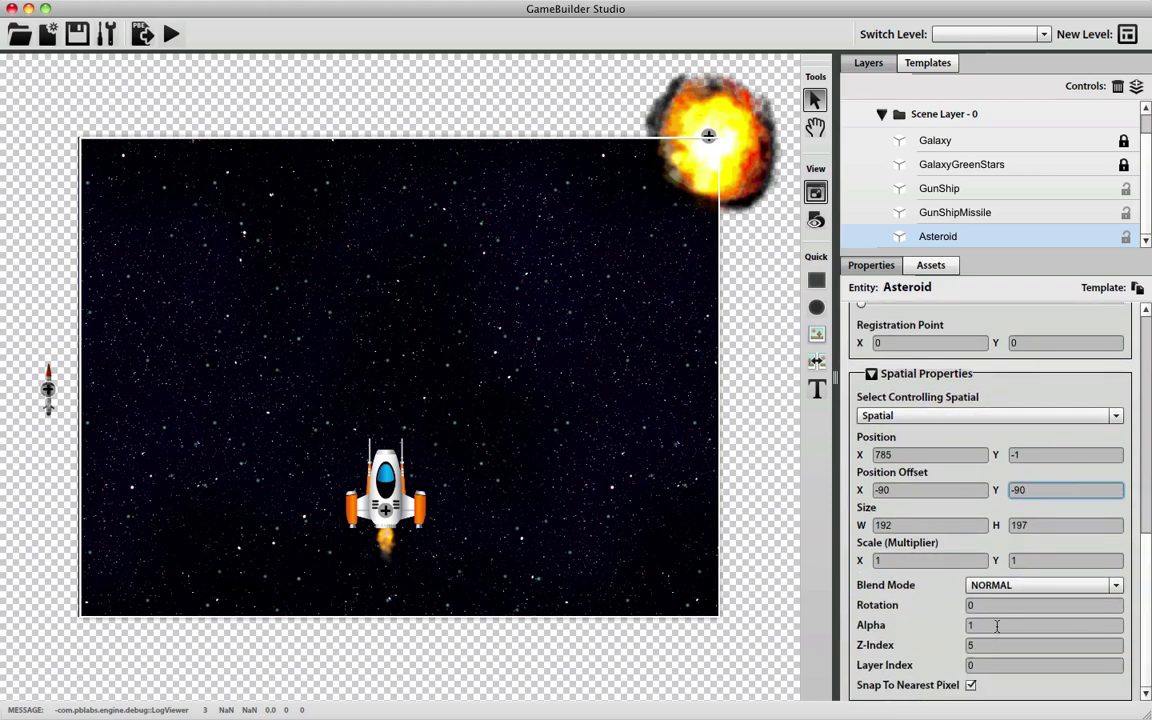
left_click_drag(1147, 612, 1147, 509)
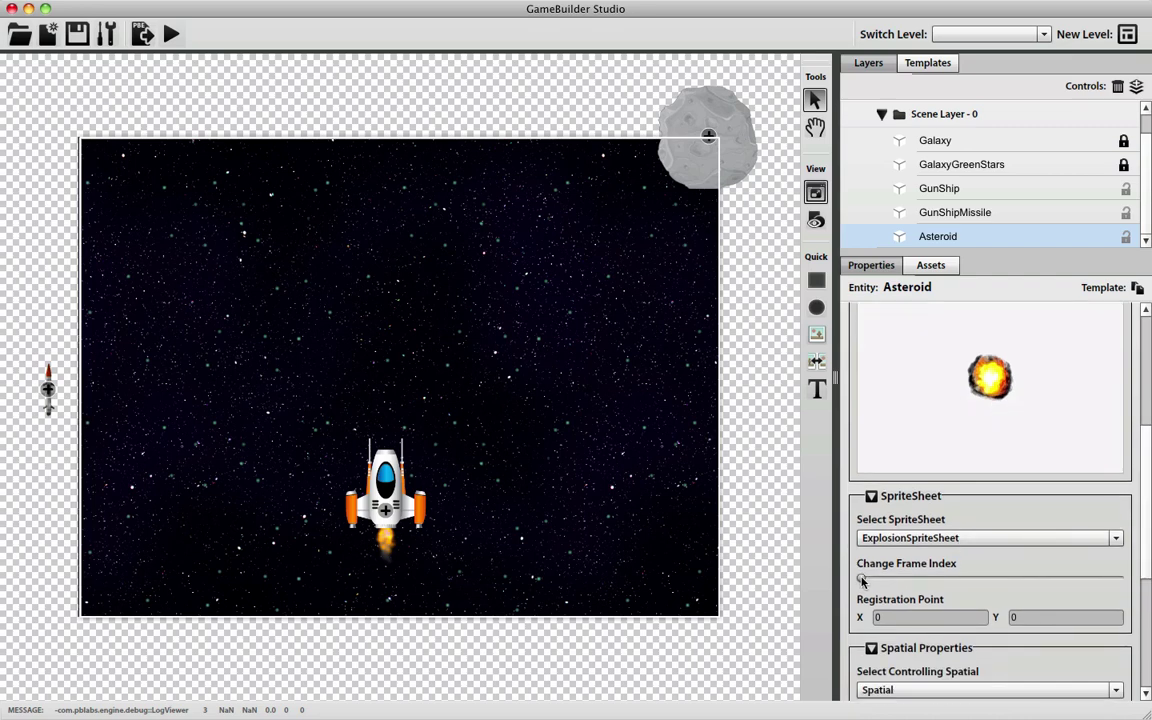
left_click_drag(862, 580, 1080, 381)
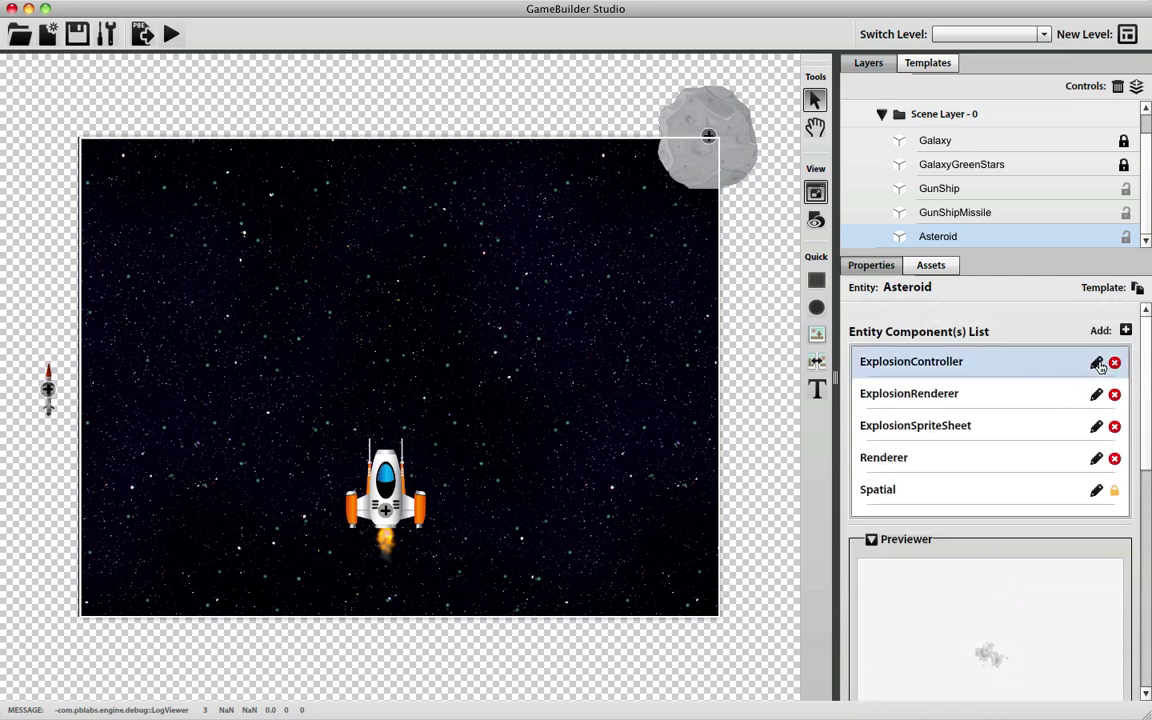
Set ExplosionRenderer as the controlled spritesheet renderer of the Asteroid's ExplosionController
left_click(1098, 364)
scroll(1135, 476, "down", 4)
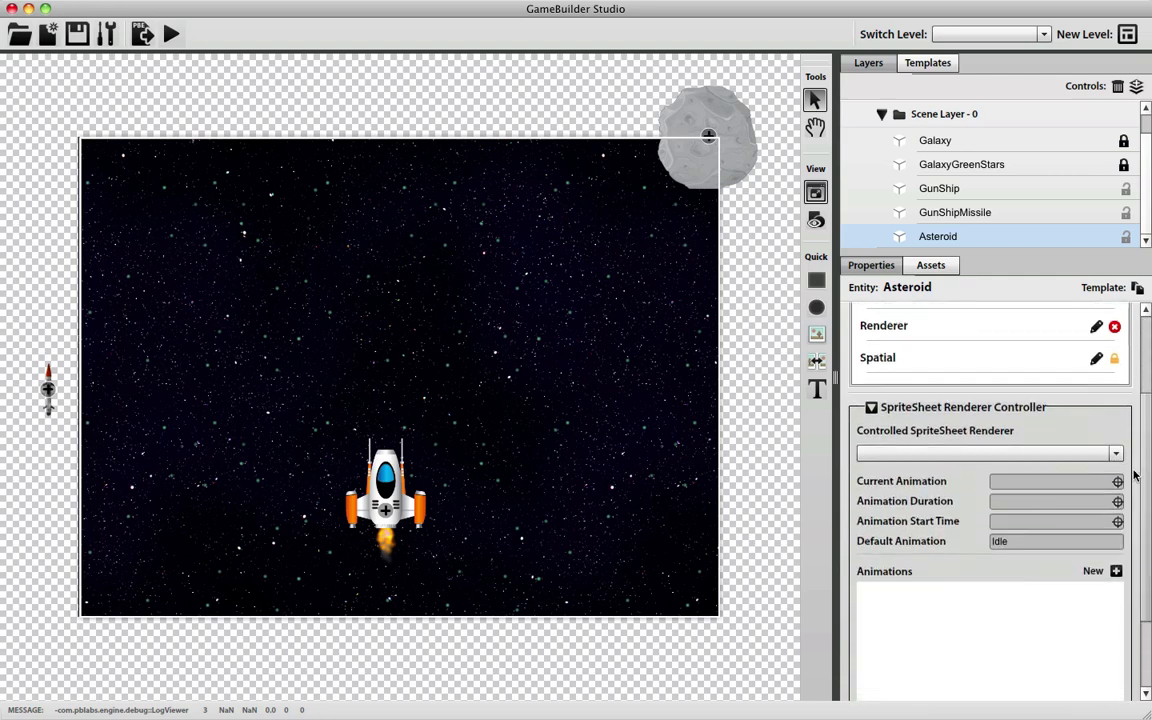
left_click(1115, 453)
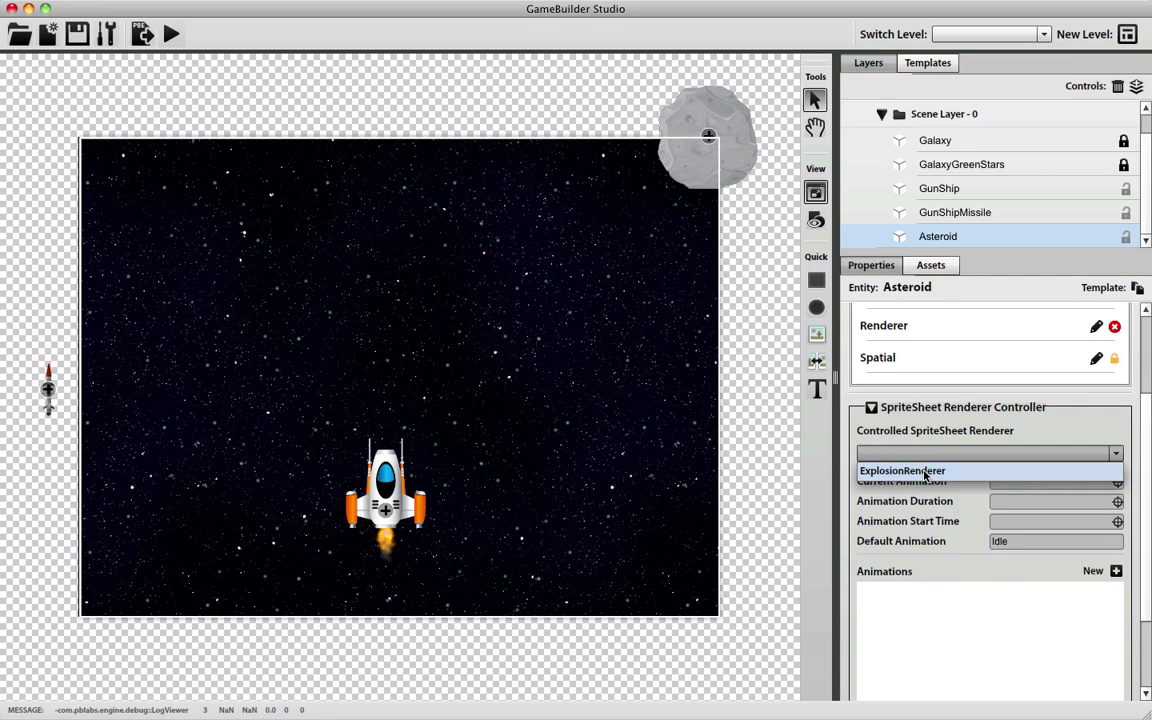
left_click(925, 471)
Add a new animation named Idle to the Asteroid's ExplosionController
scroll(1104, 466, "down", 3)
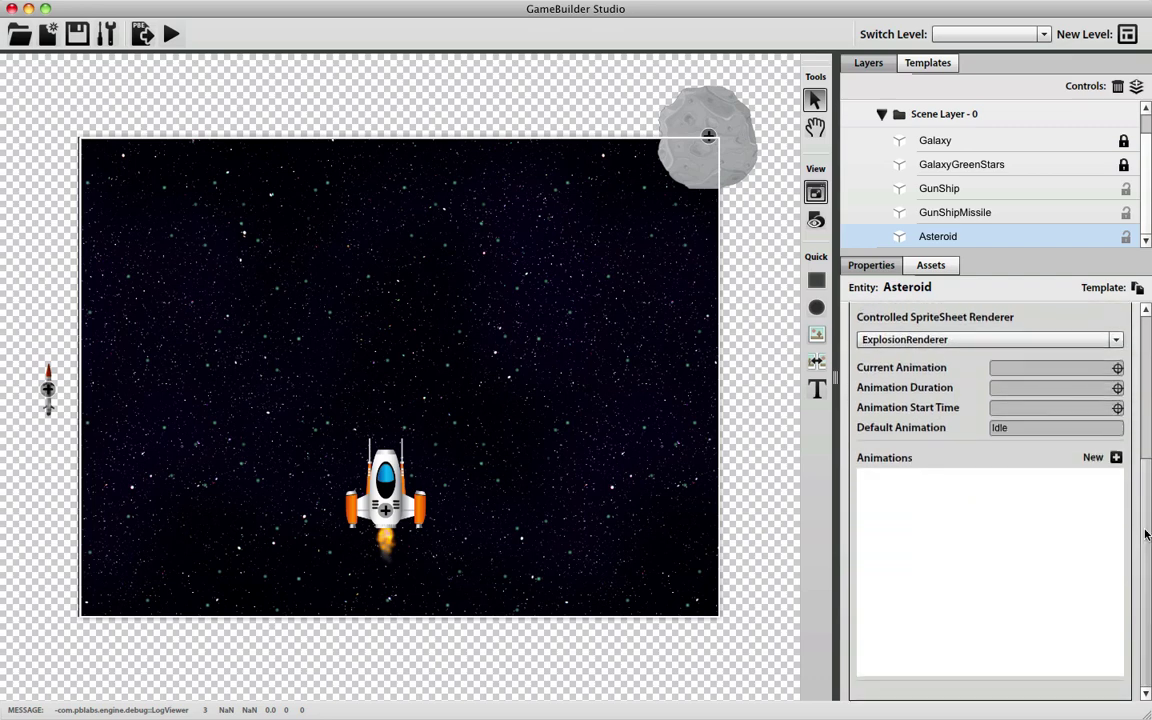
left_click(1115, 458)
left_click(932, 481)
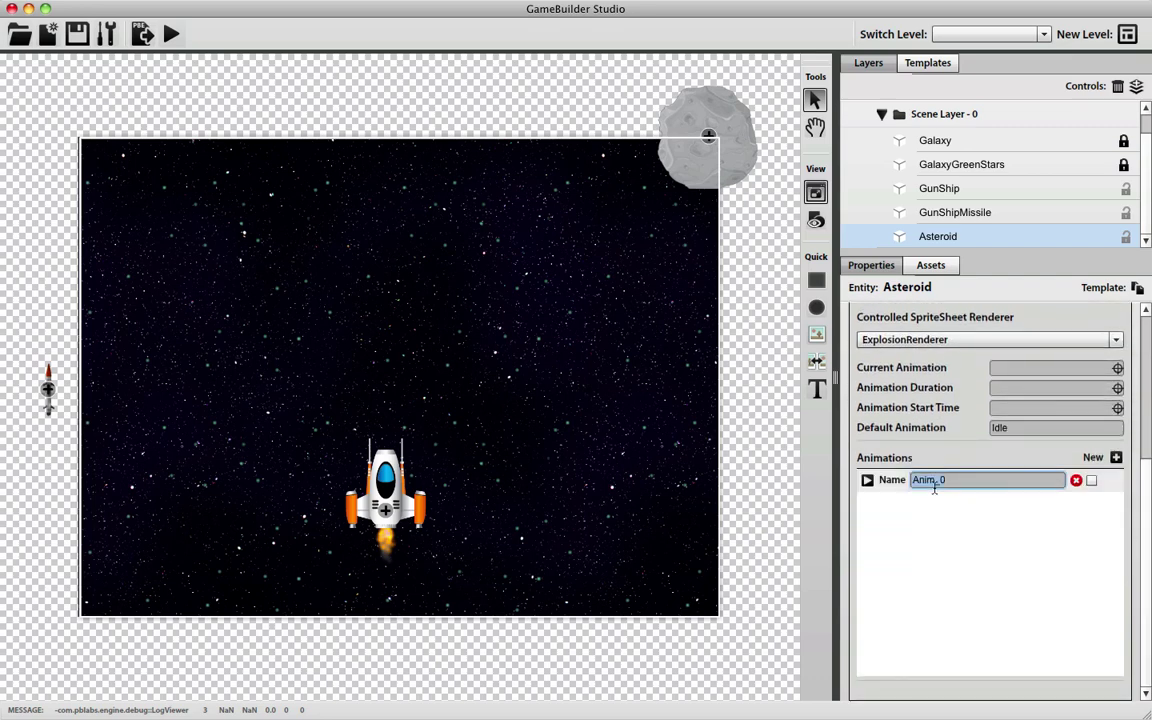
type("Idle")
Configure the Idle animation to use ExplosionSpriteSheet with start and end frames both at 15, and tick the checkbox beside its name
left_click(867, 480)
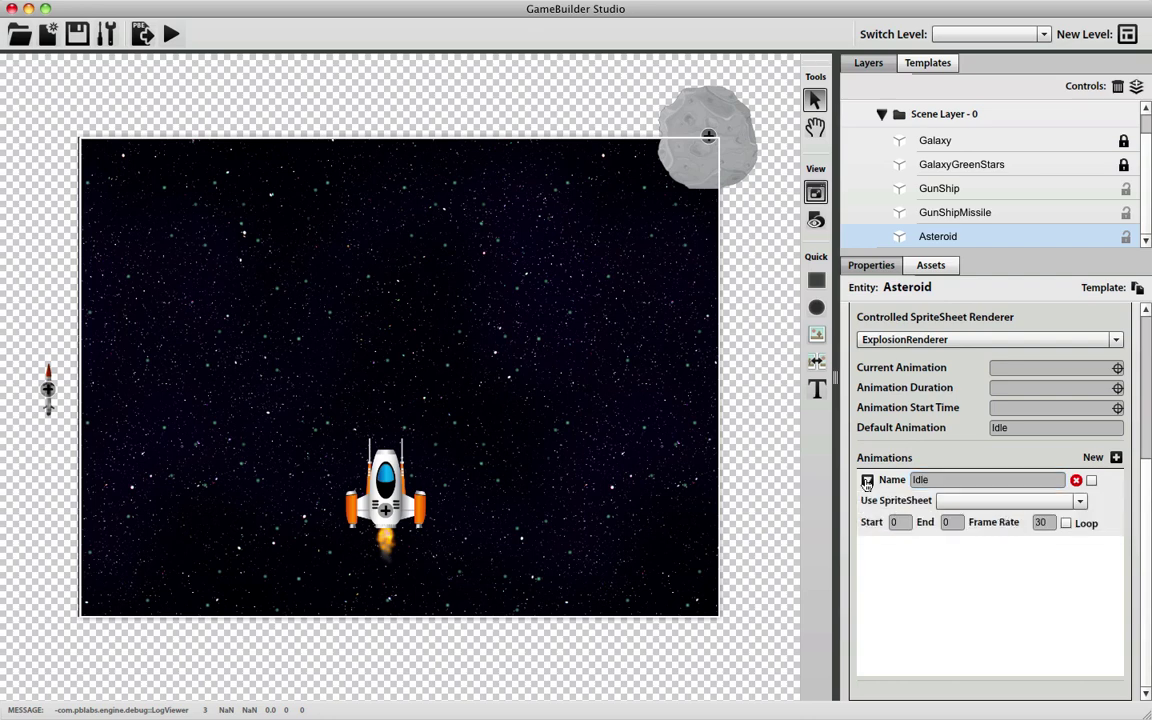
left_click(908, 526)
type("15")
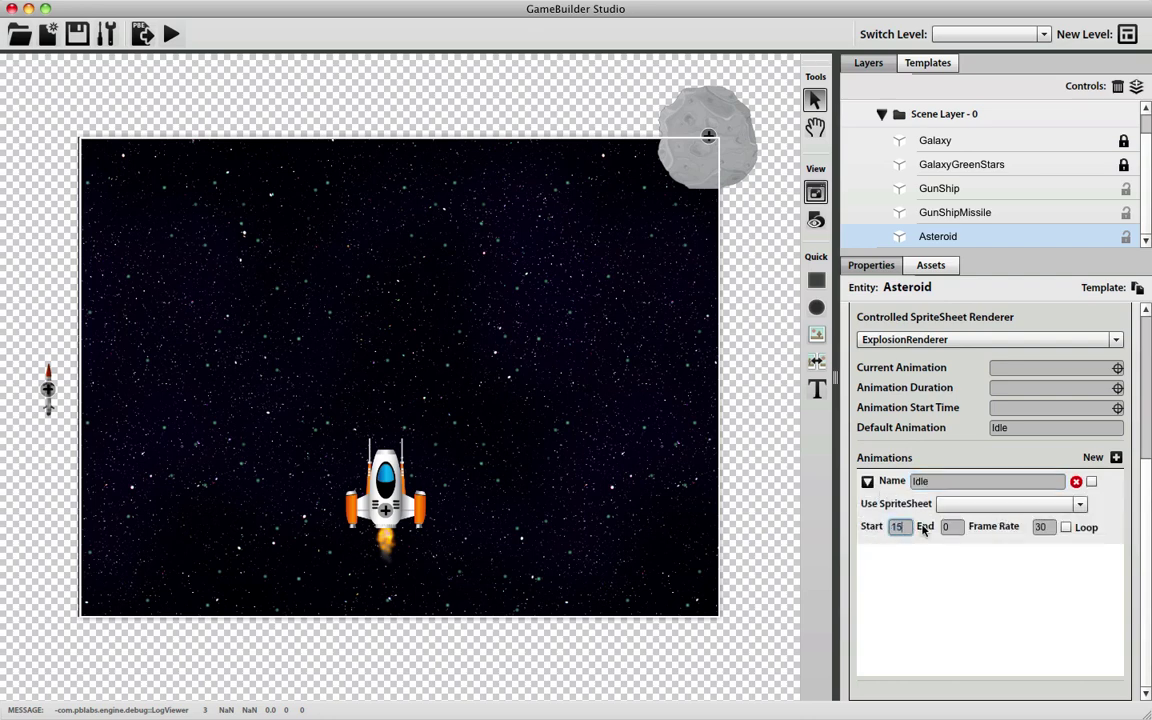
key("Tab")
type("15")
left_click(990, 504)
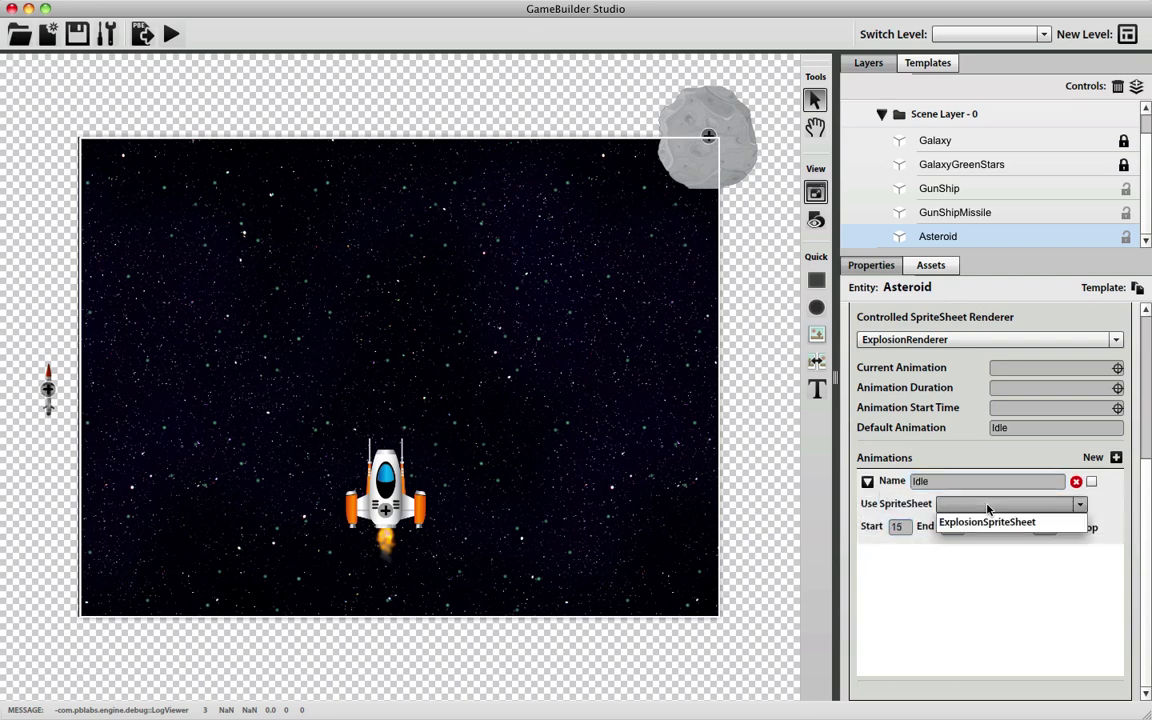
left_click(985, 523)
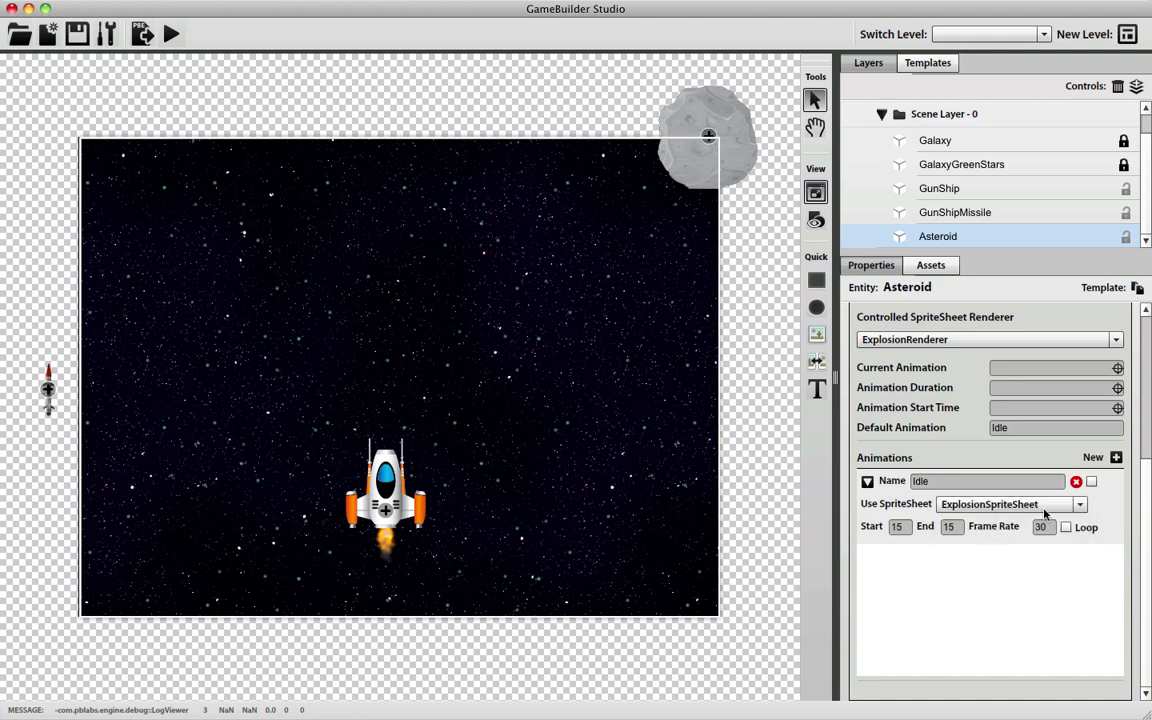
left_click(1091, 482)
scroll(990, 470, "up", 3)
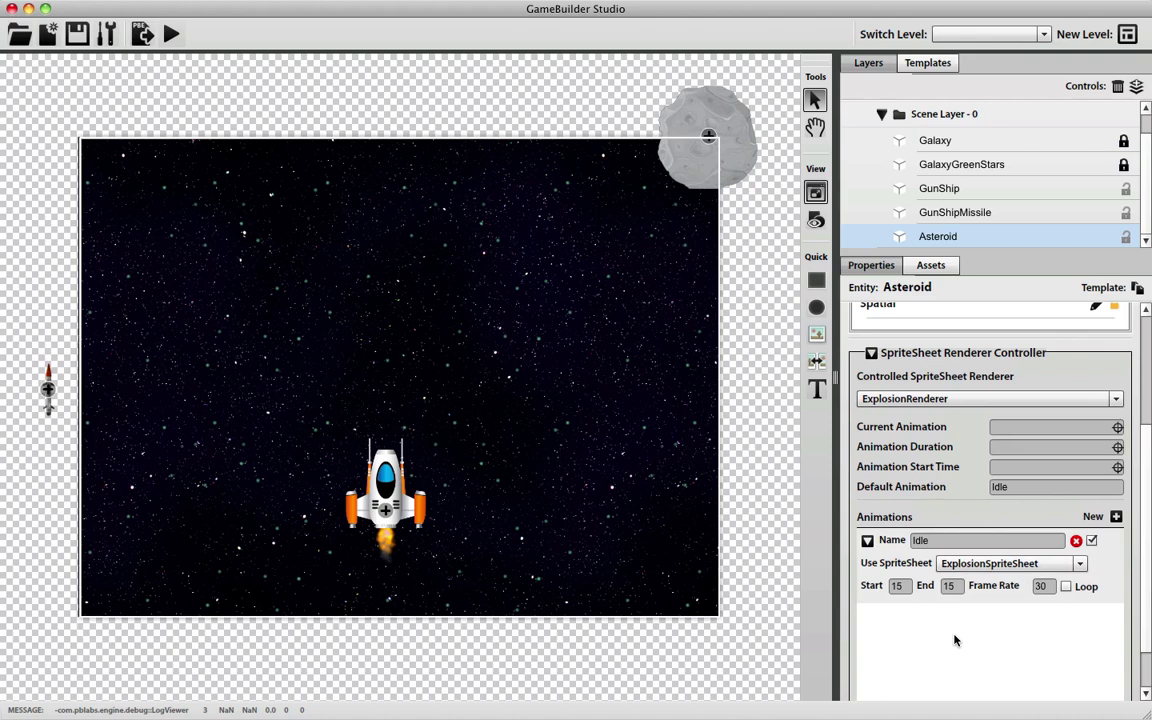
left_click(867, 540)
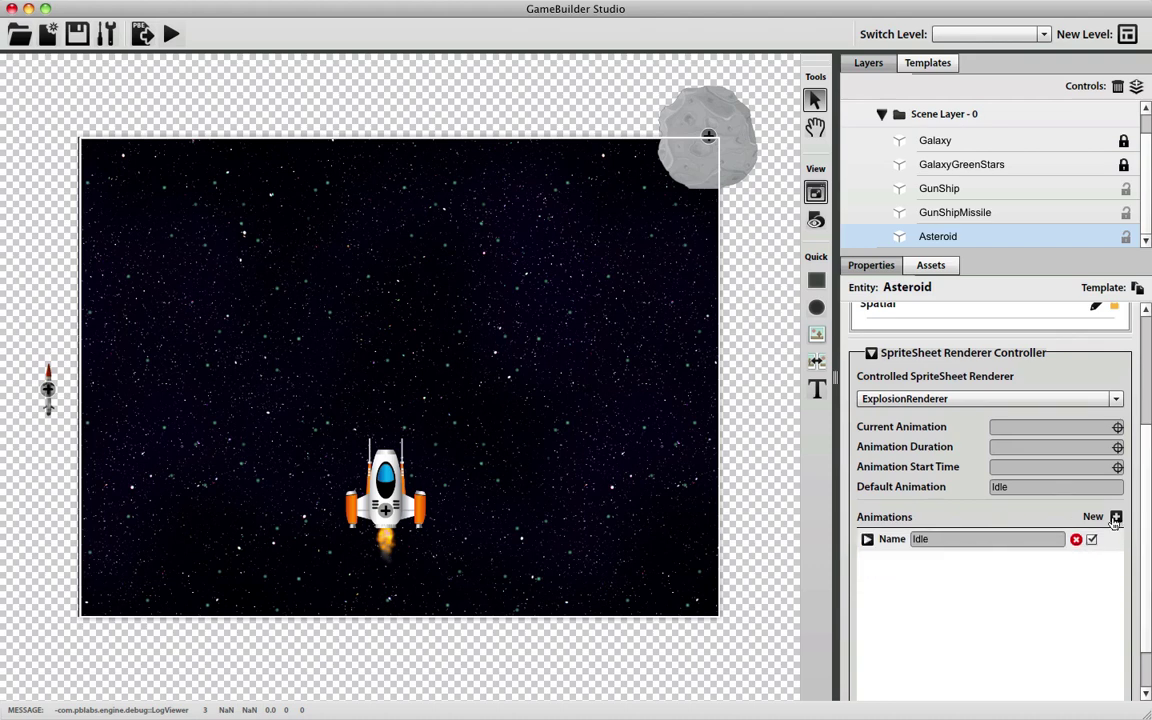
Add a second animation named Explode to the ExplosionController
left_click(1116, 517)
type("Explo")
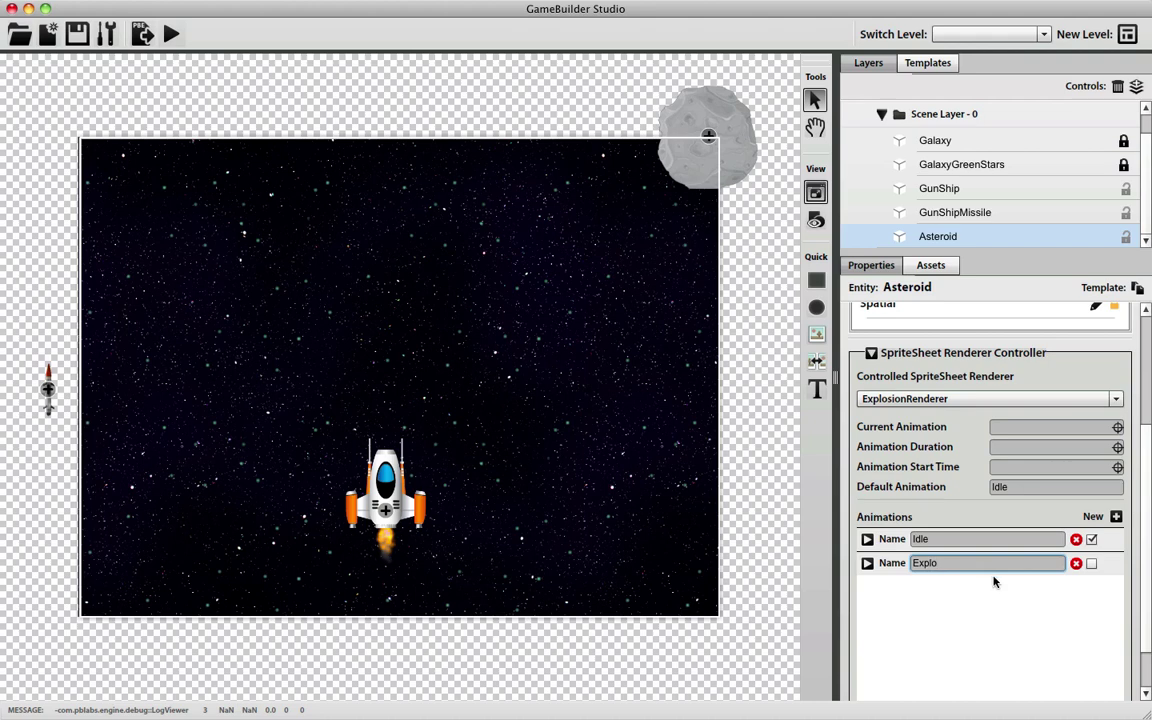
type("de")
Configure the Explode animation with start frame 15, frame rate 60, looping enabled and ExplosionSpriteSheet as its sprite sheet
left_click(867, 563)
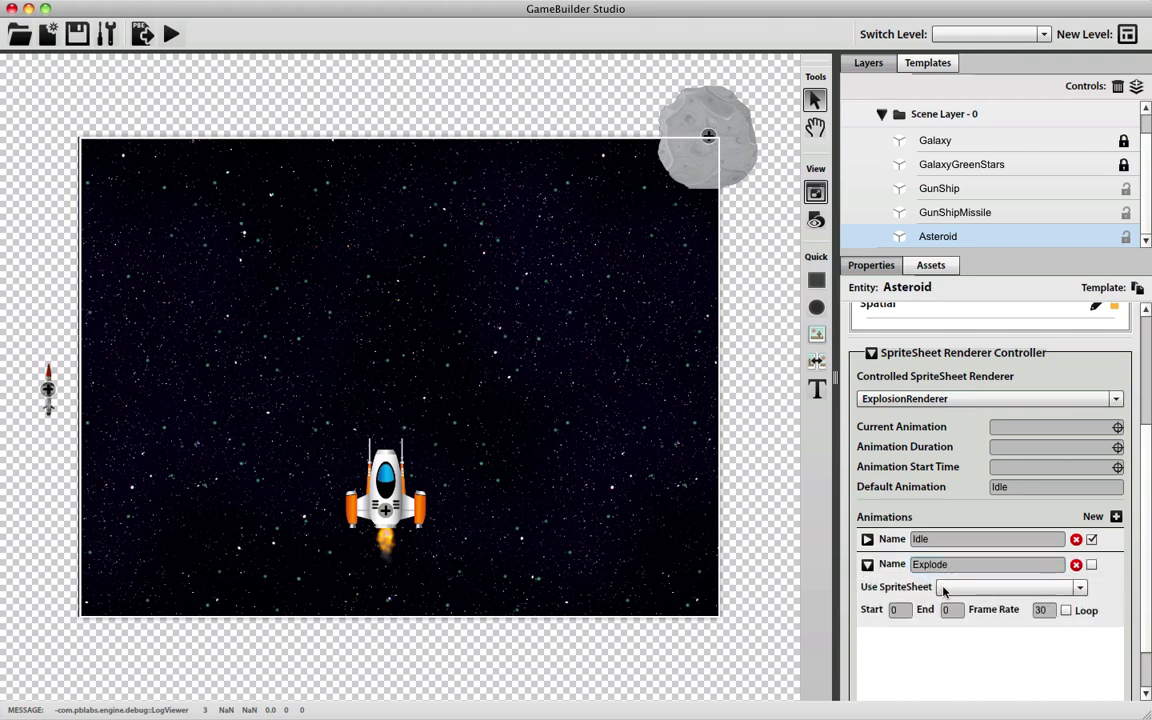
left_click(904, 611)
type("15")
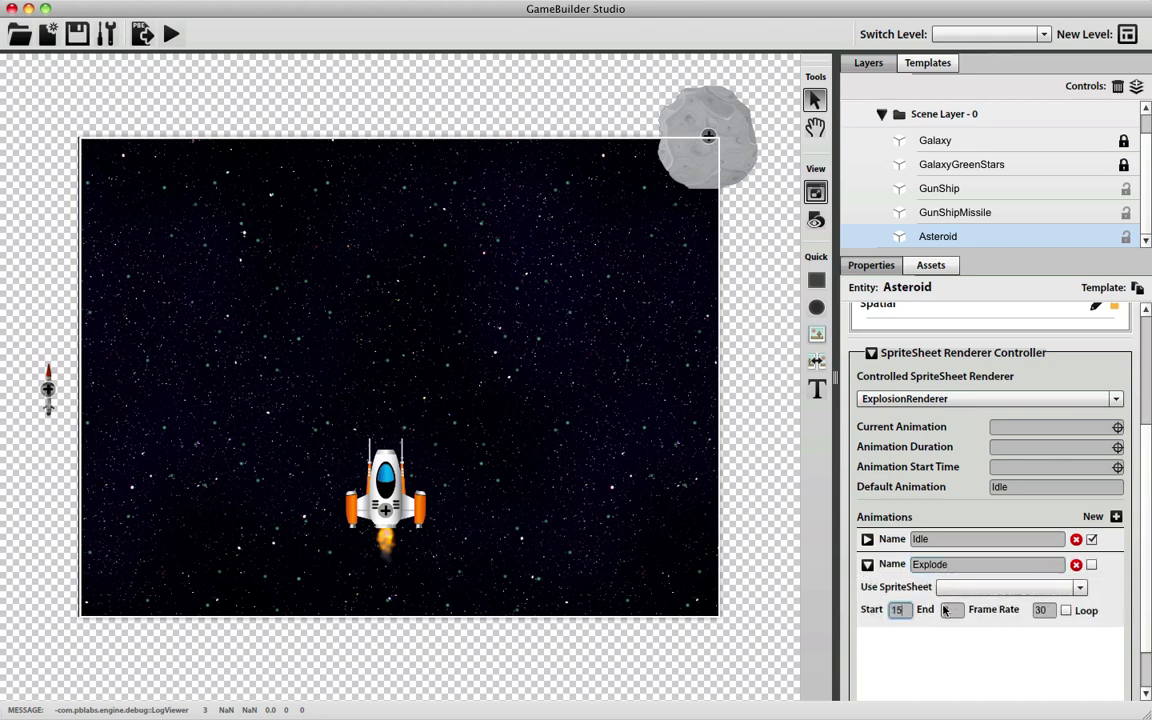
left_click(1040, 612)
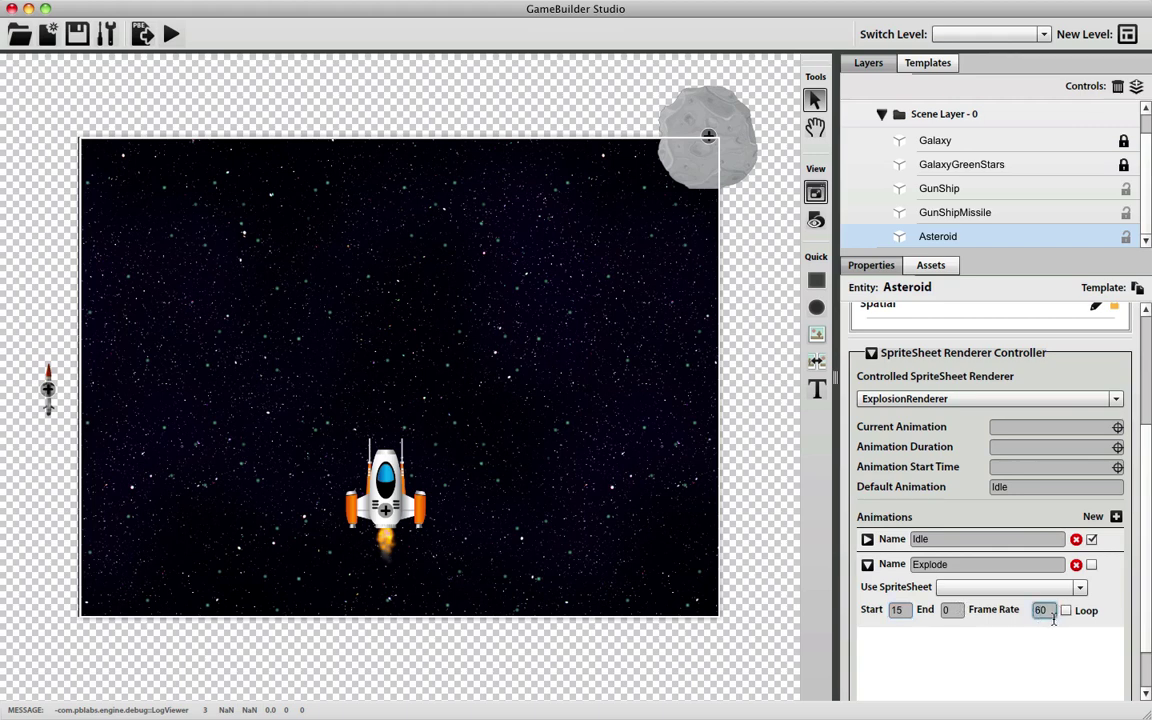
left_click(1067, 612)
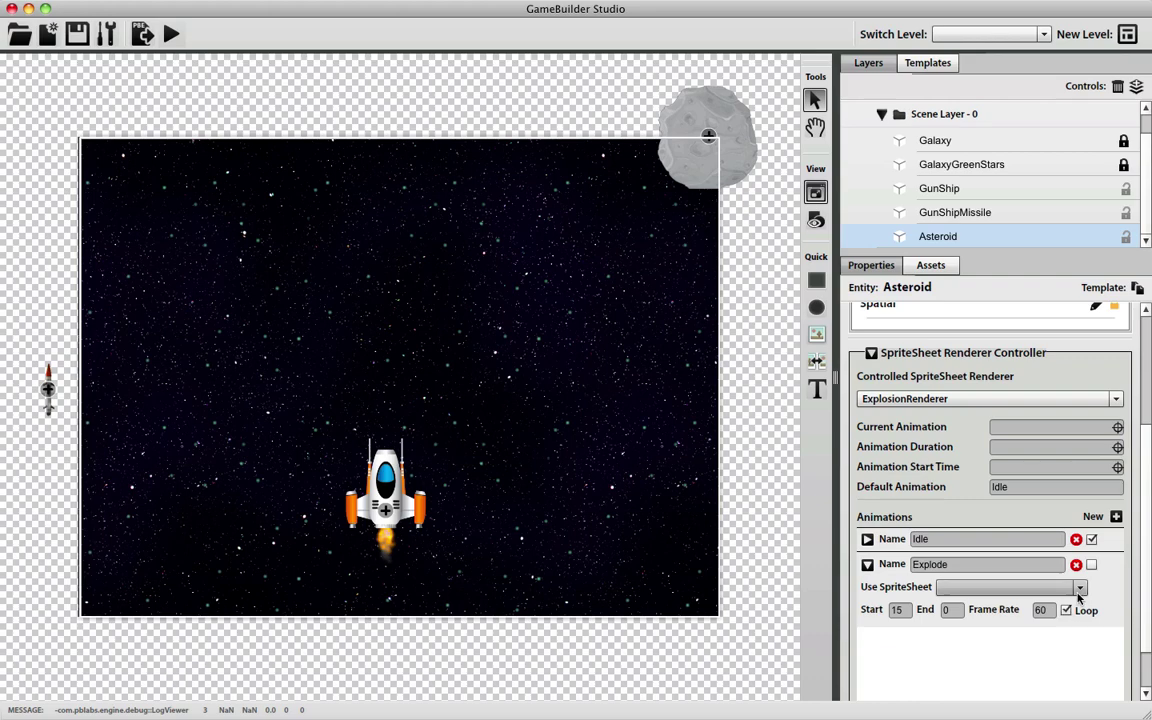
left_click(1079, 587)
left_click(990, 604)
scroll(1100, 575, "up", 5)
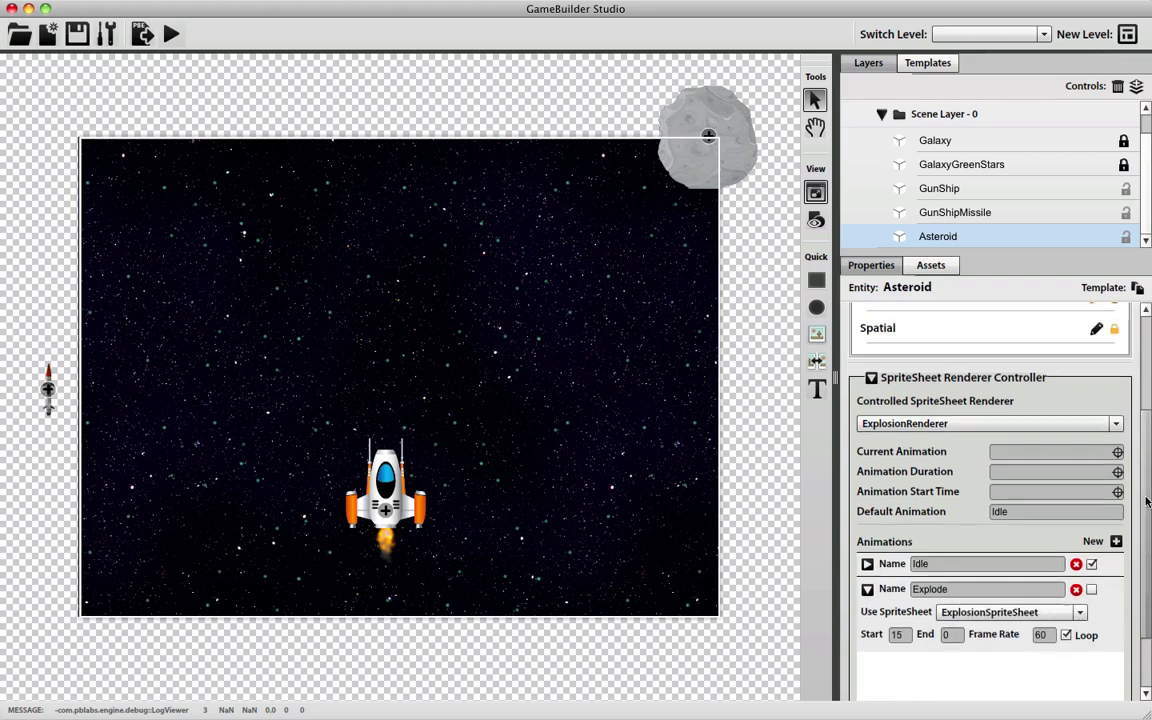
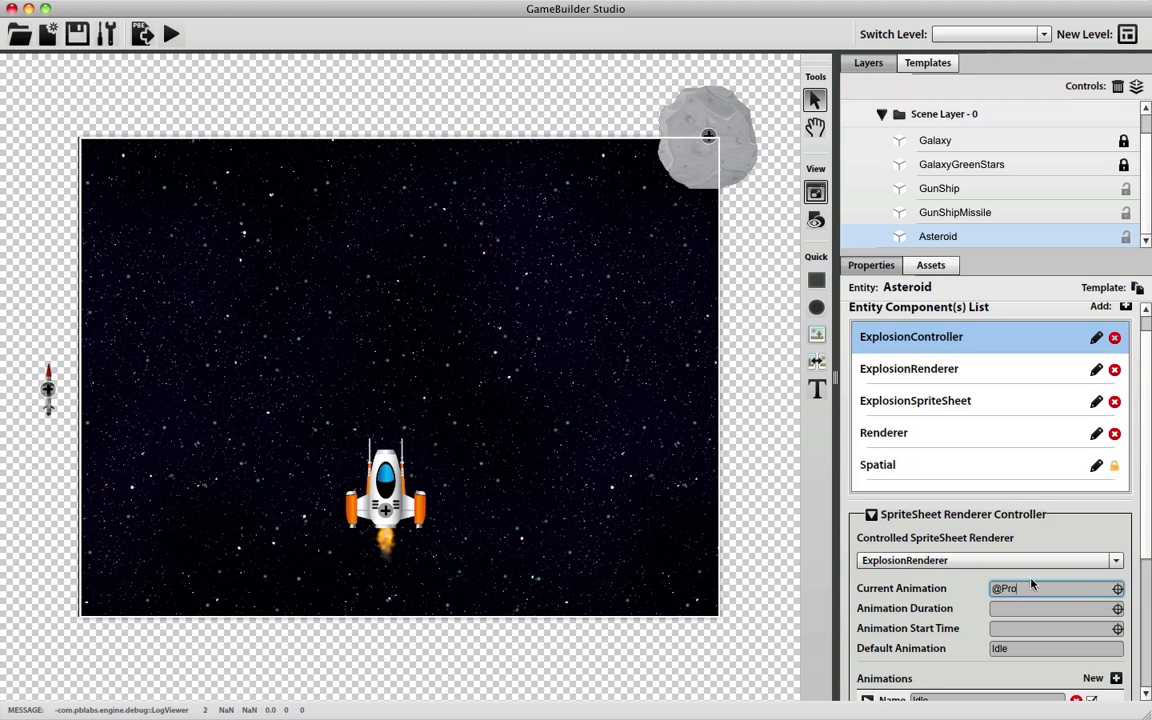
type("perties.animation")
Add a Data Storage Component named Properties to the Asteroid entity
scroll(1030, 500, "up", 1)
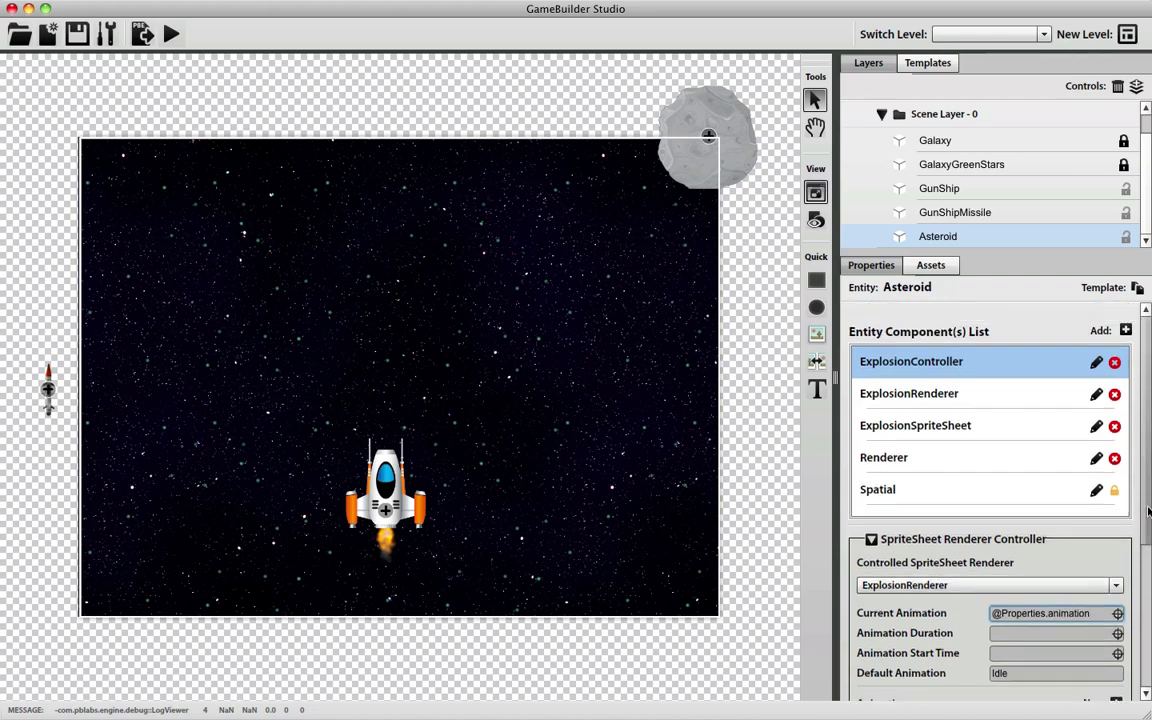
left_click(1125, 330)
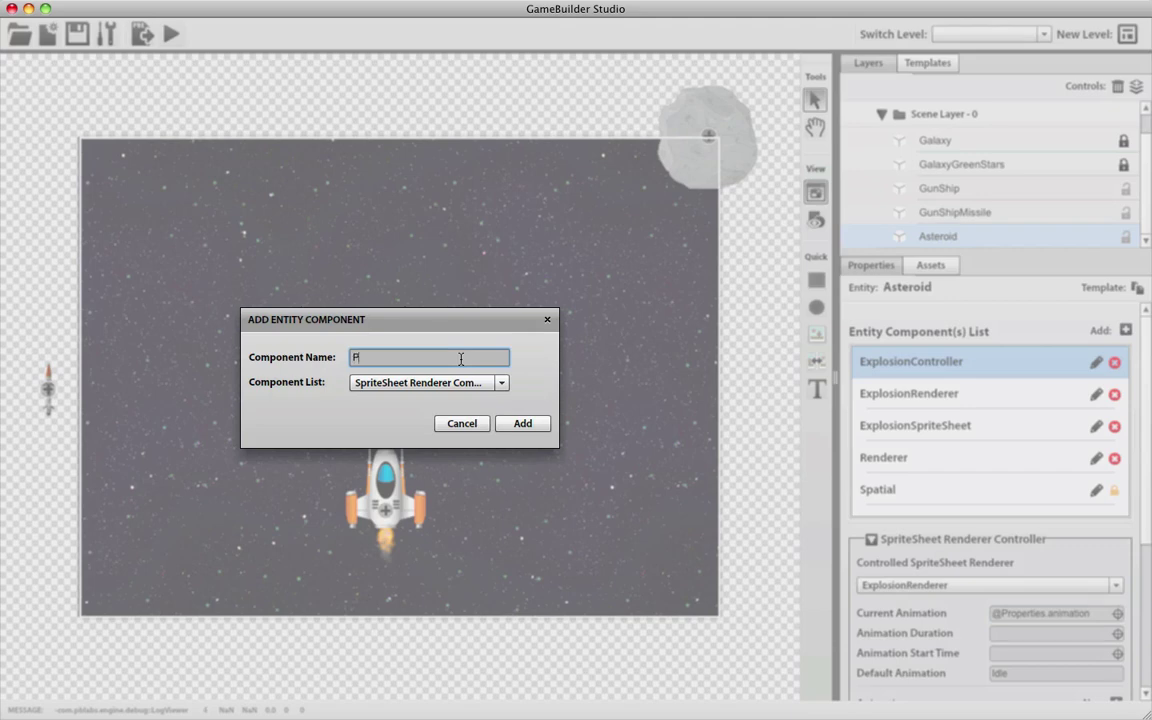
type("Properties")
left_click(501, 382)
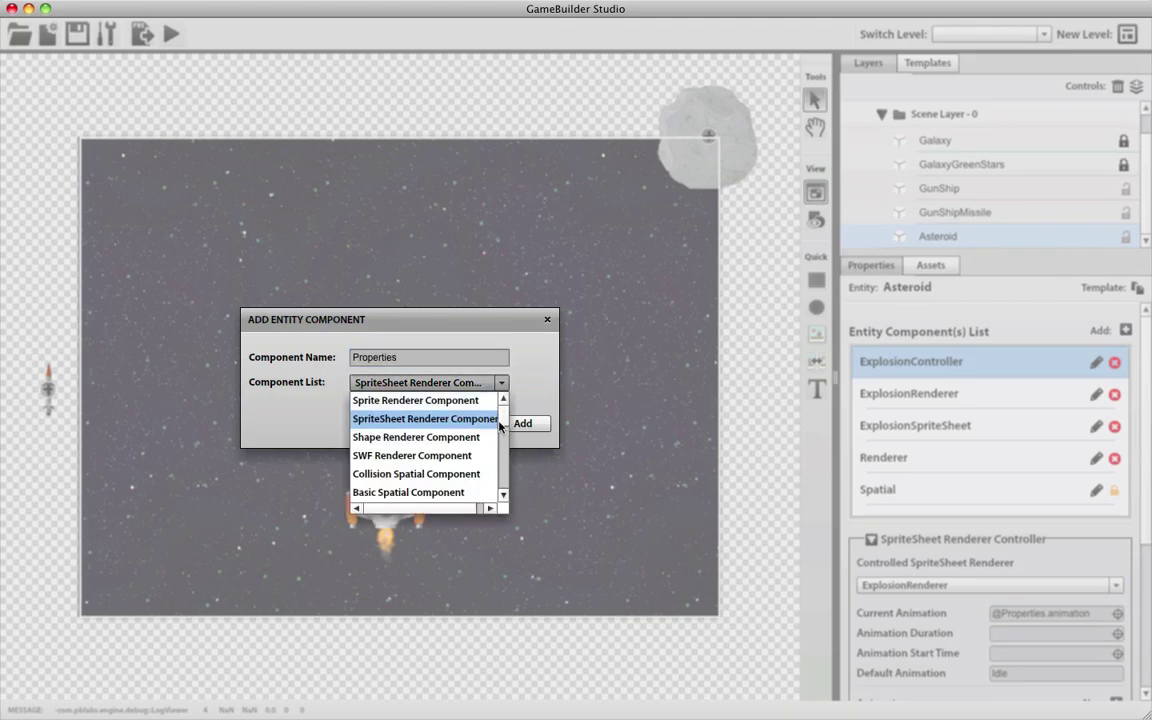
left_click_drag(505, 421, 503, 472)
left_click(458, 437)
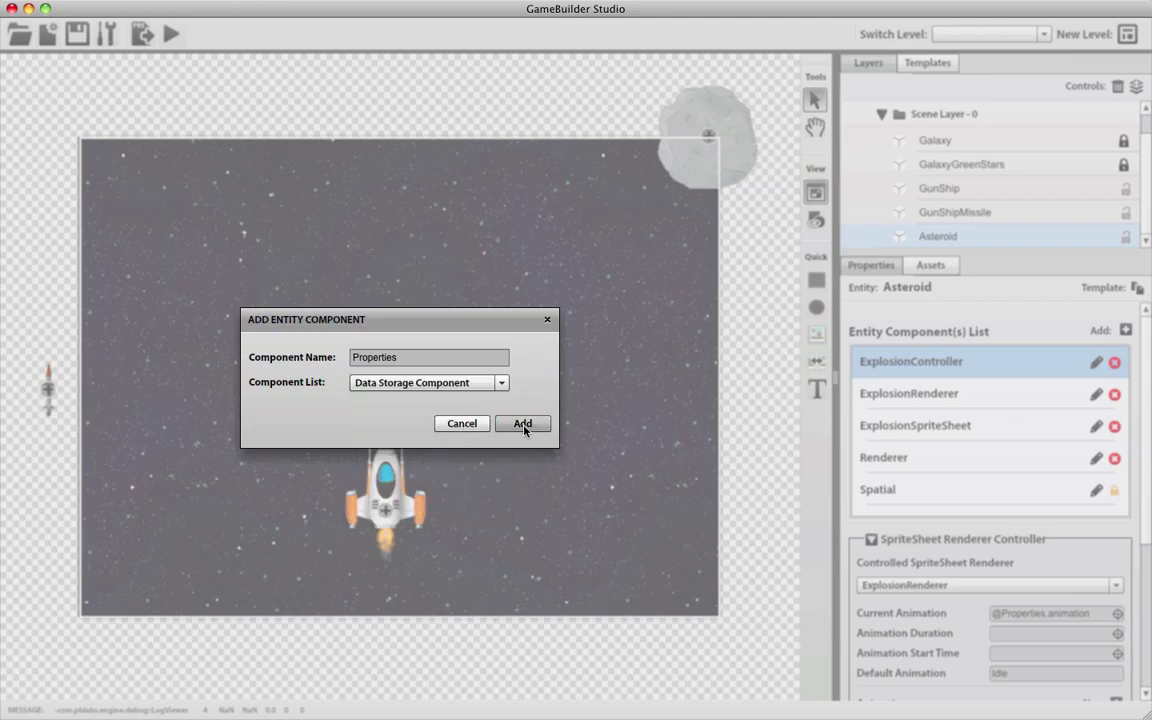
left_click(522, 424)
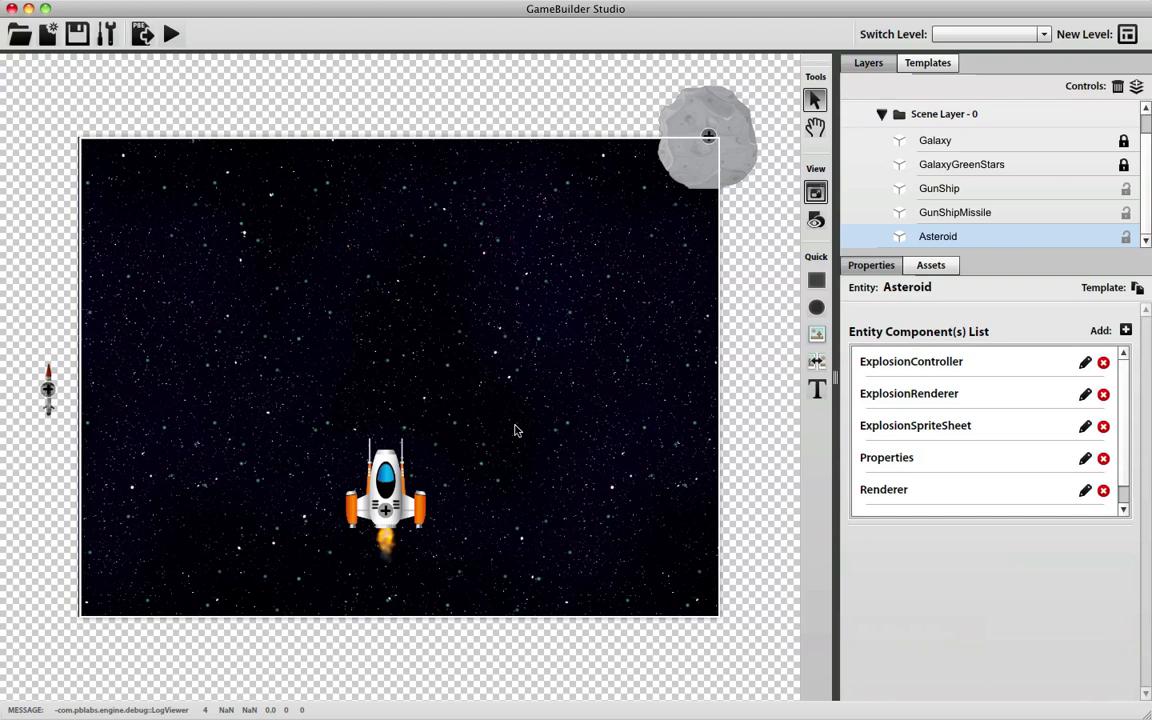
Add a property named animation of type String with the value Idle to the Asteroid's Properties component
left_click(1078, 457)
scroll(1145, 428, "down", 3)
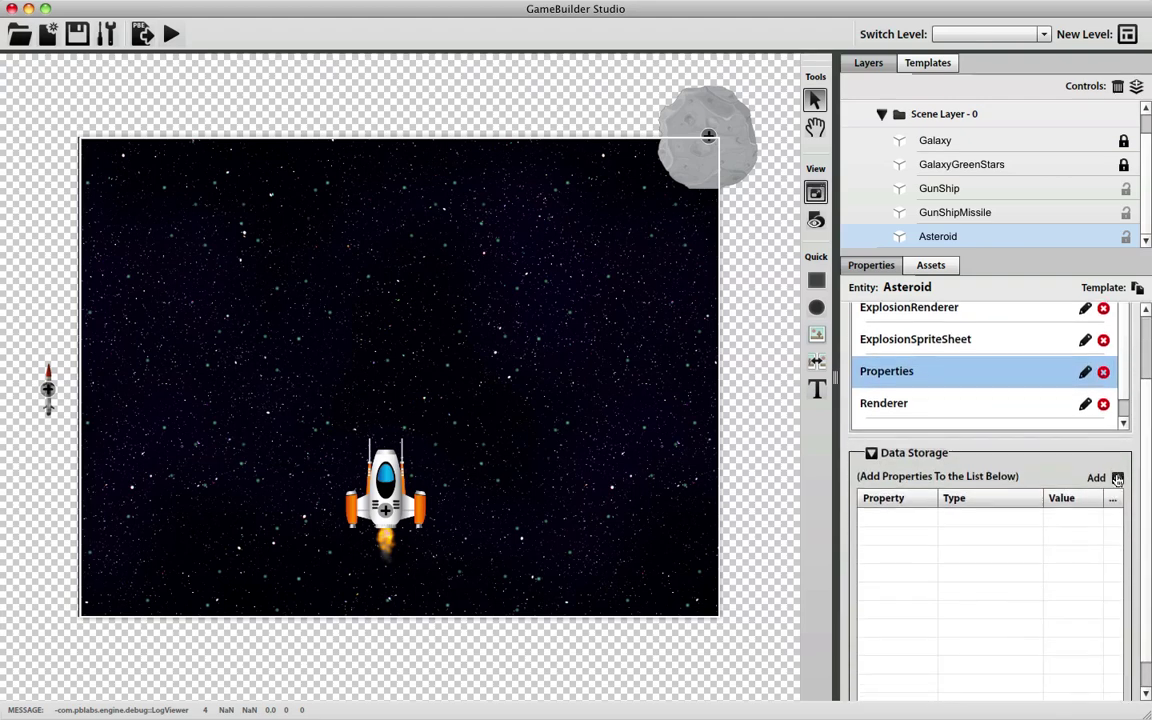
left_click(1113, 477)
type("animi")
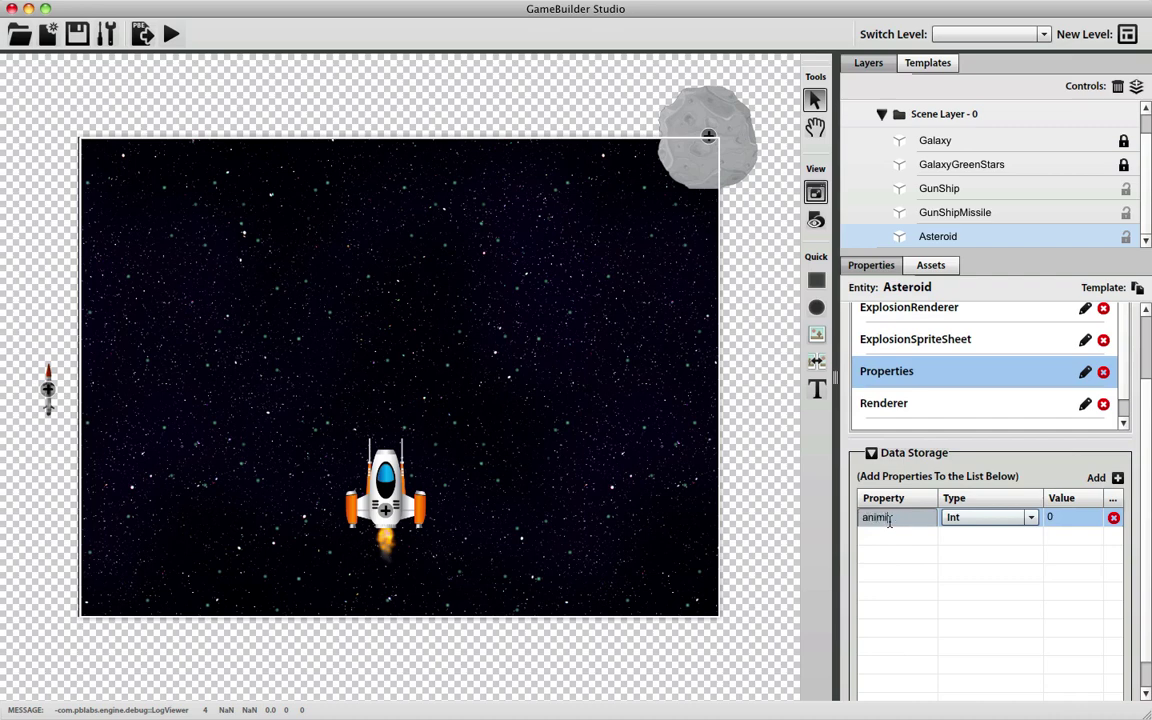
left_click(986, 518)
left_click(975, 572)
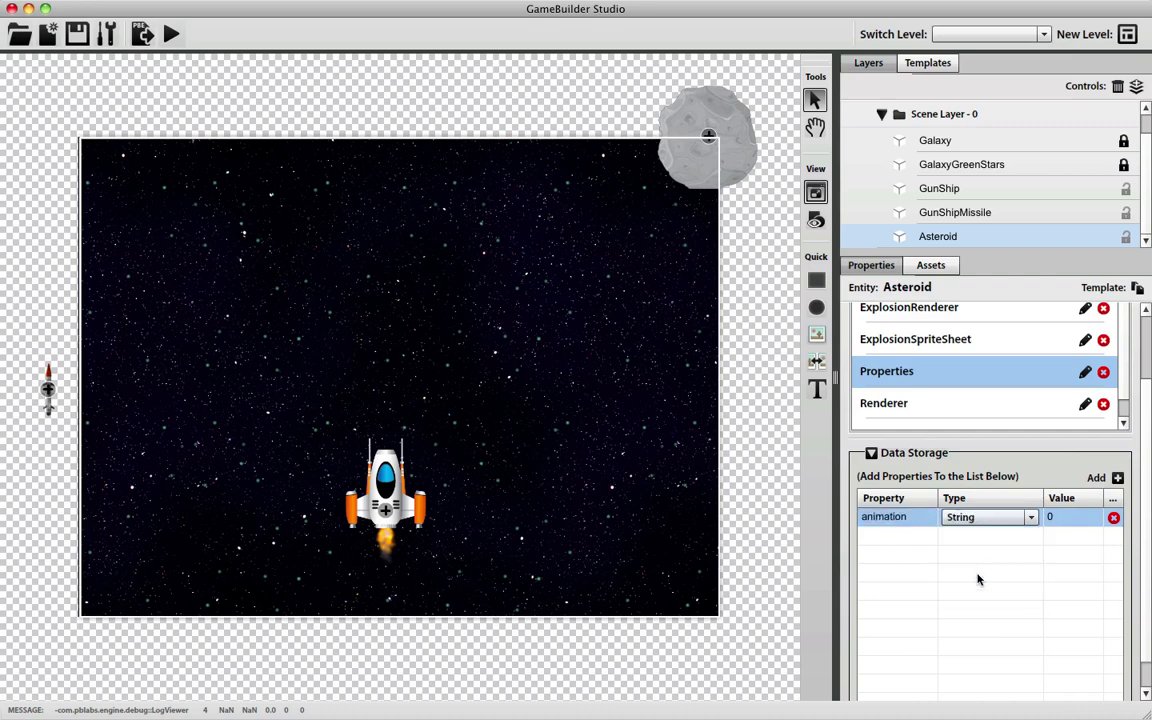
left_click(1050, 517)
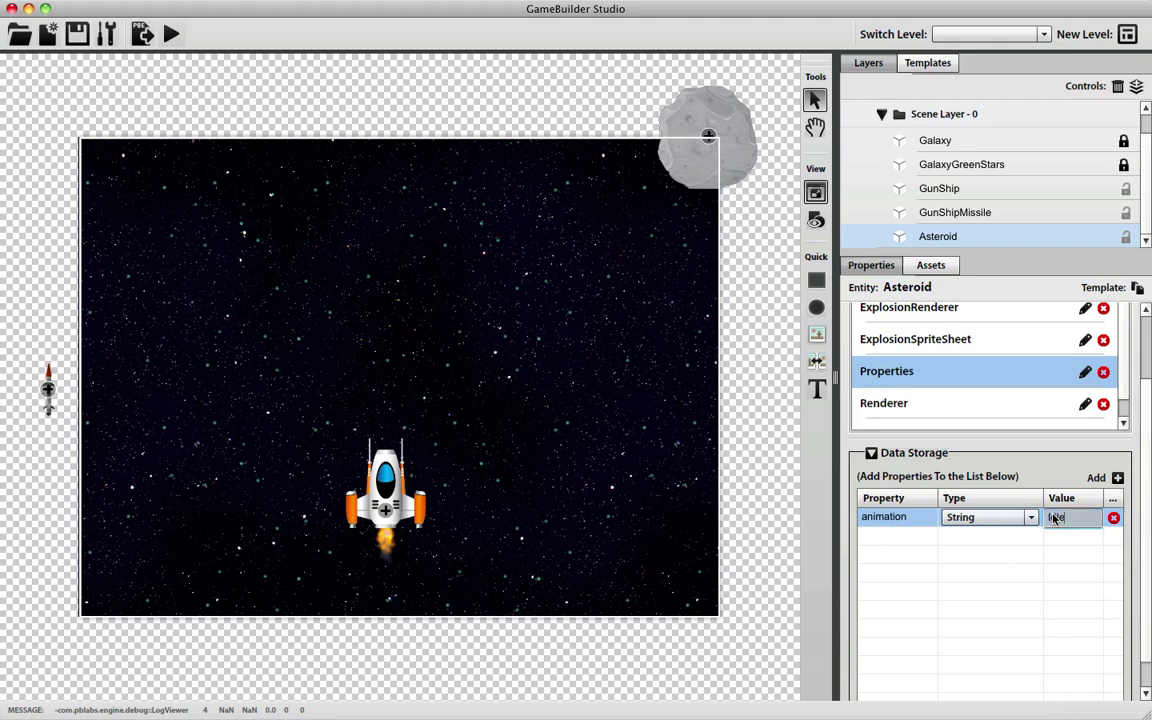
left_click(1073, 551)
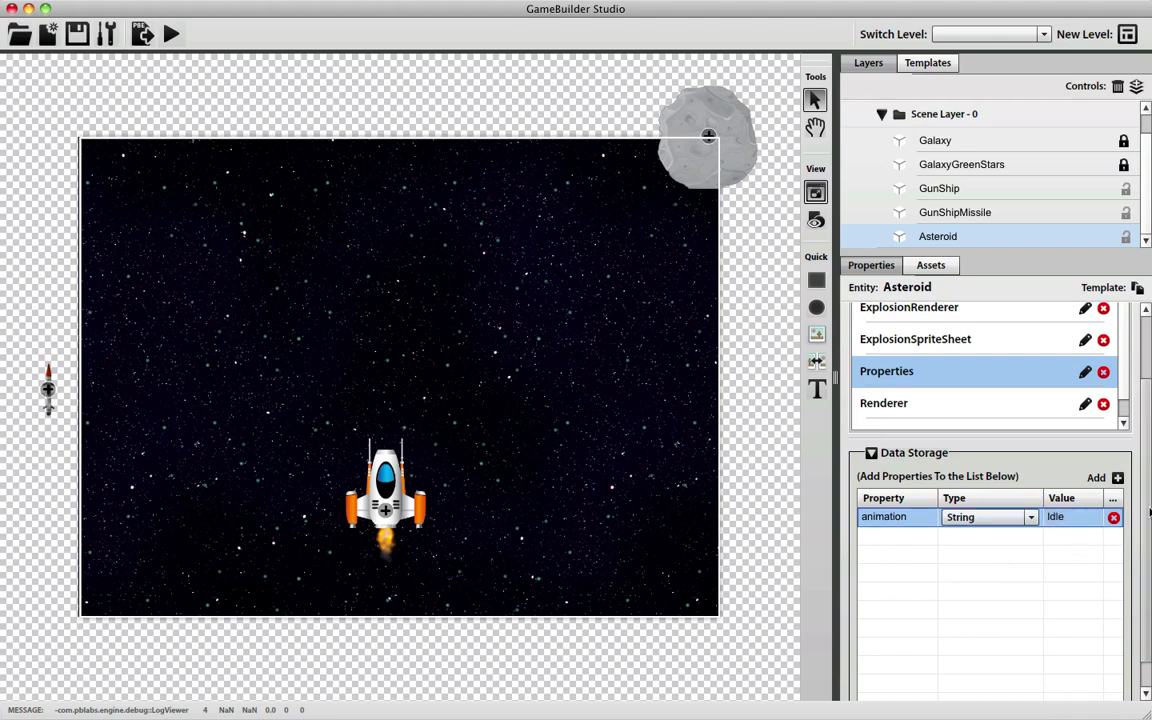
Add a Rule Component named Logic_Destroy to the Asteroid entity
left_click_drag(1149, 511, 1135, 415)
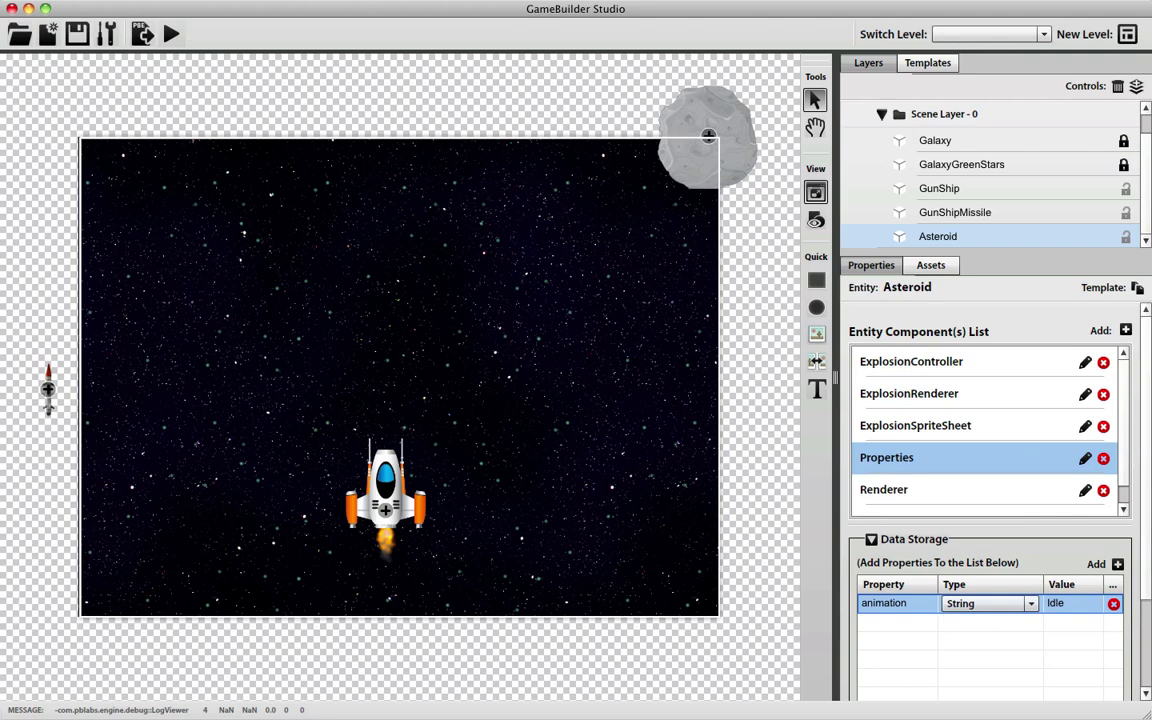
left_click(1126, 330)
left_click(448, 356)
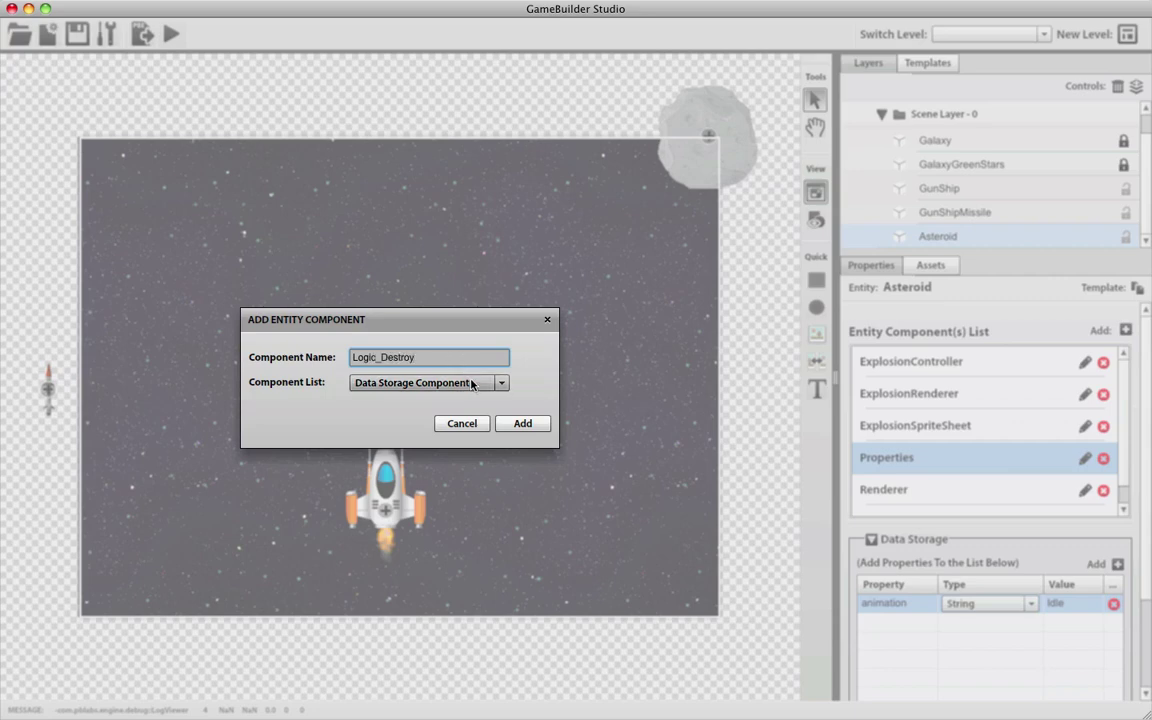
left_click(455, 383)
scroll(459, 440, "down", 1)
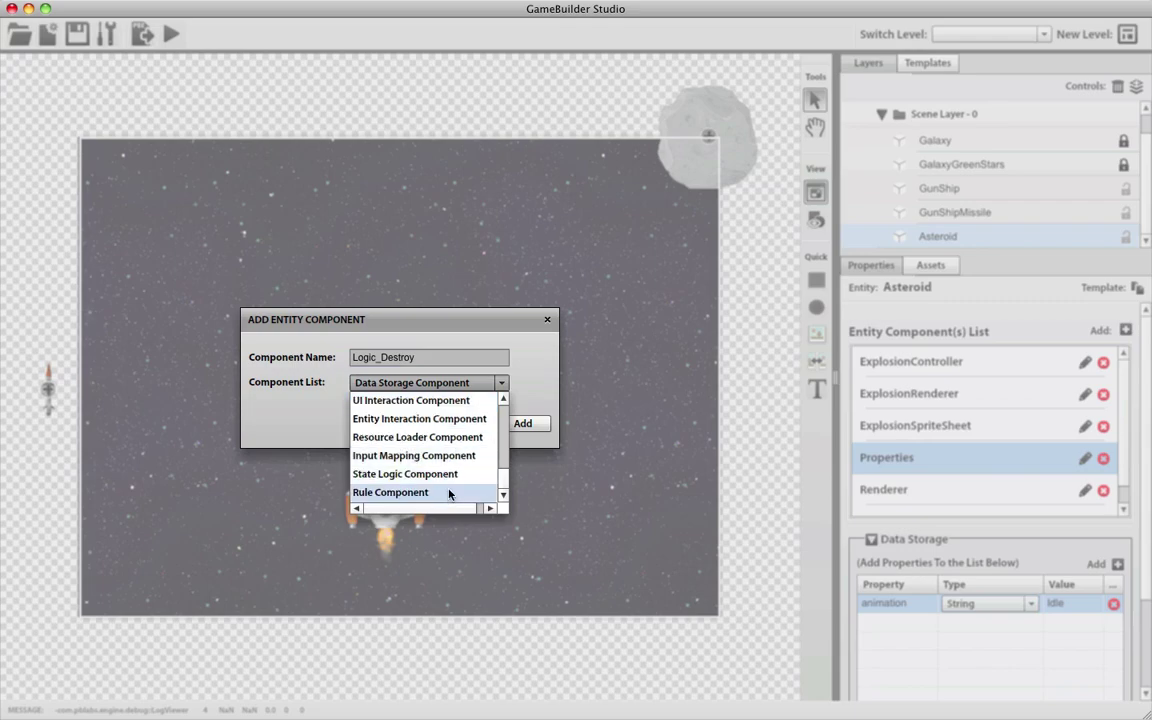
left_click(495, 492)
left_click(526, 423)
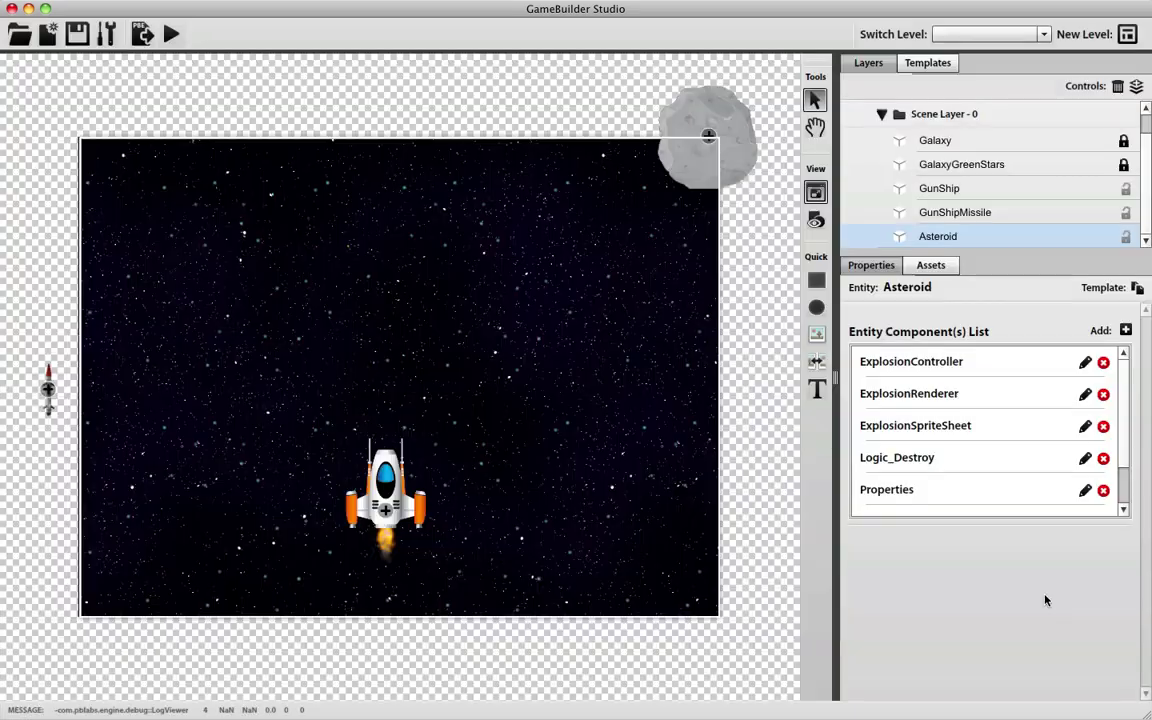
Add a trigger action to the Logic_Destroy rule and set its type to Timer
left_click(1084, 462)
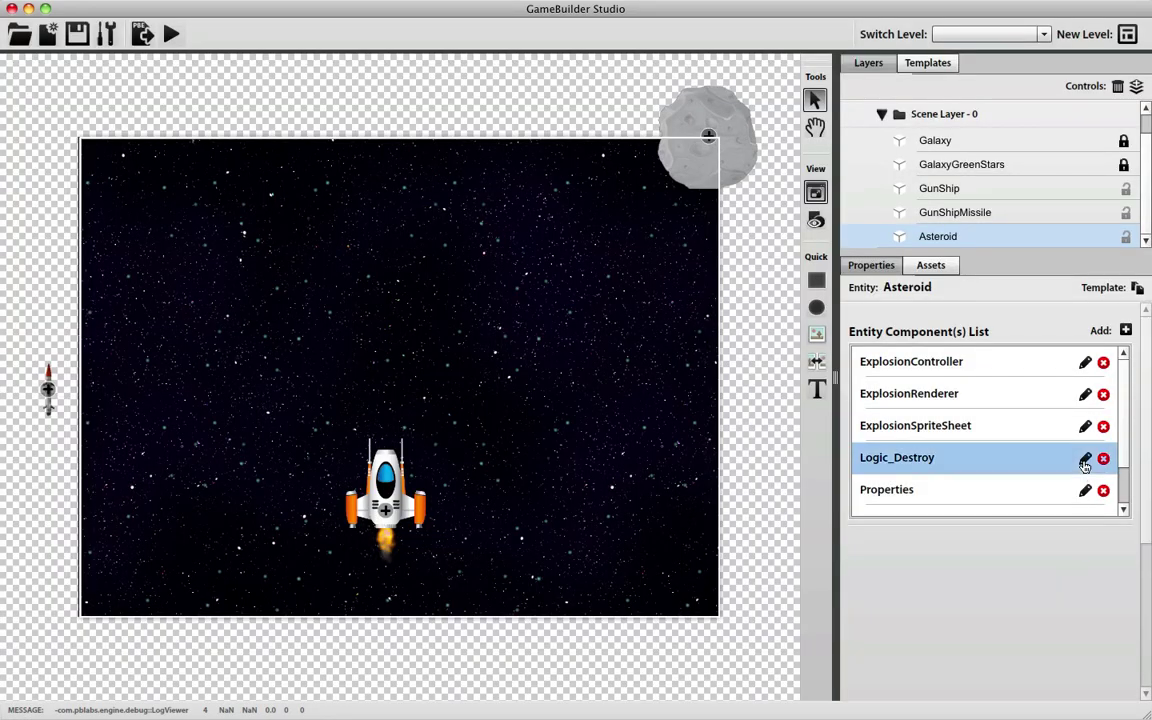
scroll(1125, 452, "down", 4)
left_click(1116, 419)
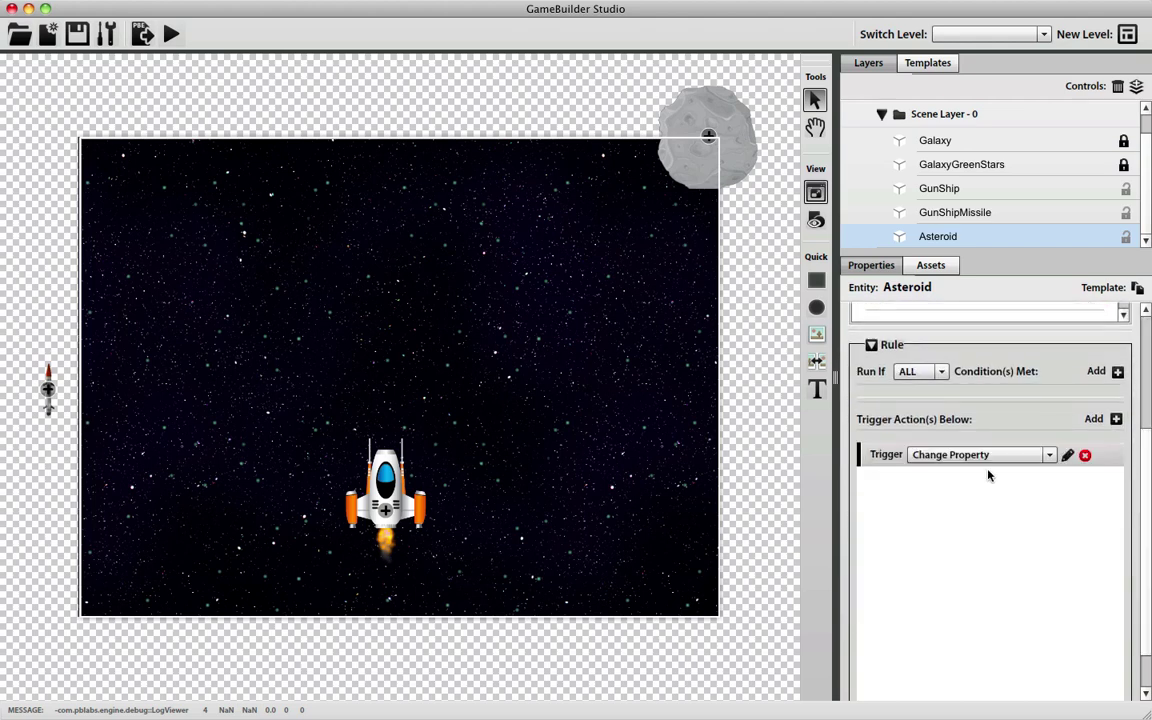
left_click(981, 456)
left_click(966, 509)
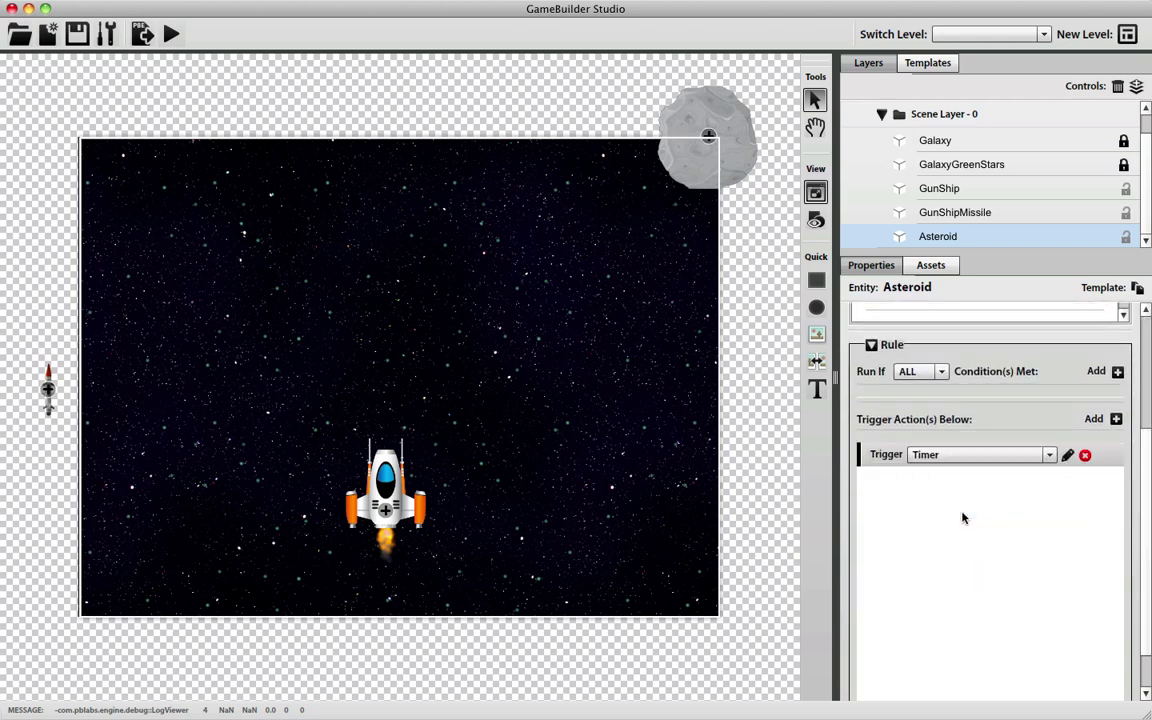
Open the Timer action's settings and change its label to DestroyTimer
left_click(1066, 455)
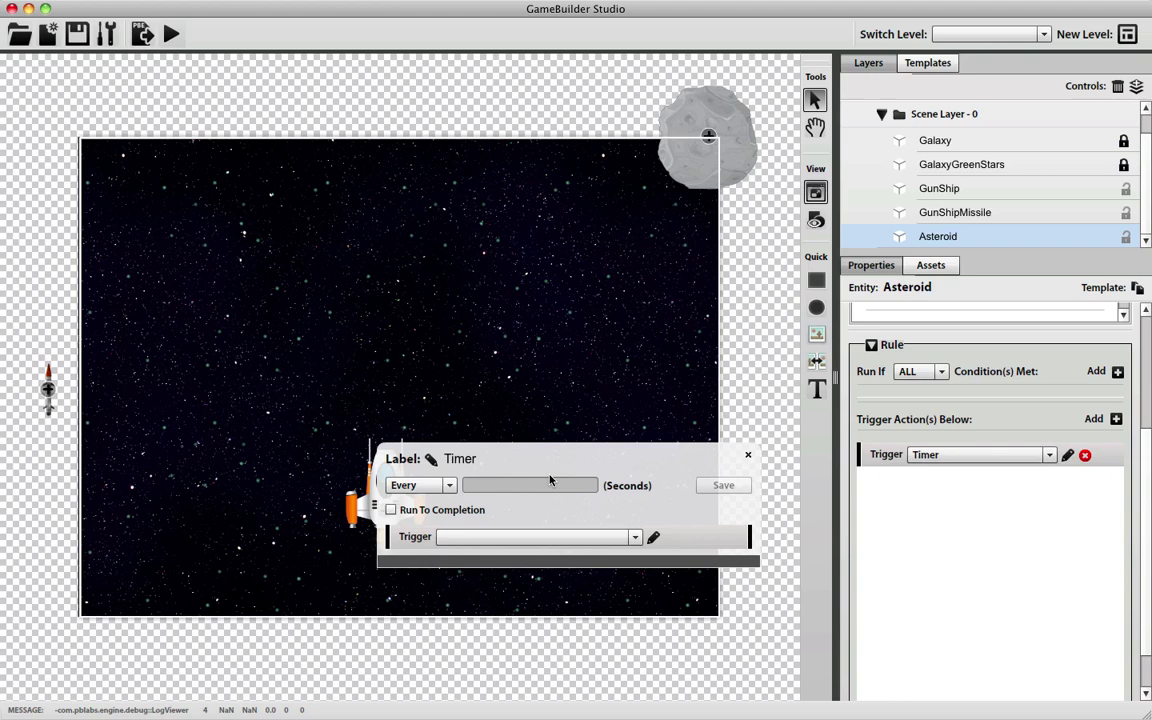
left_click(461, 460)
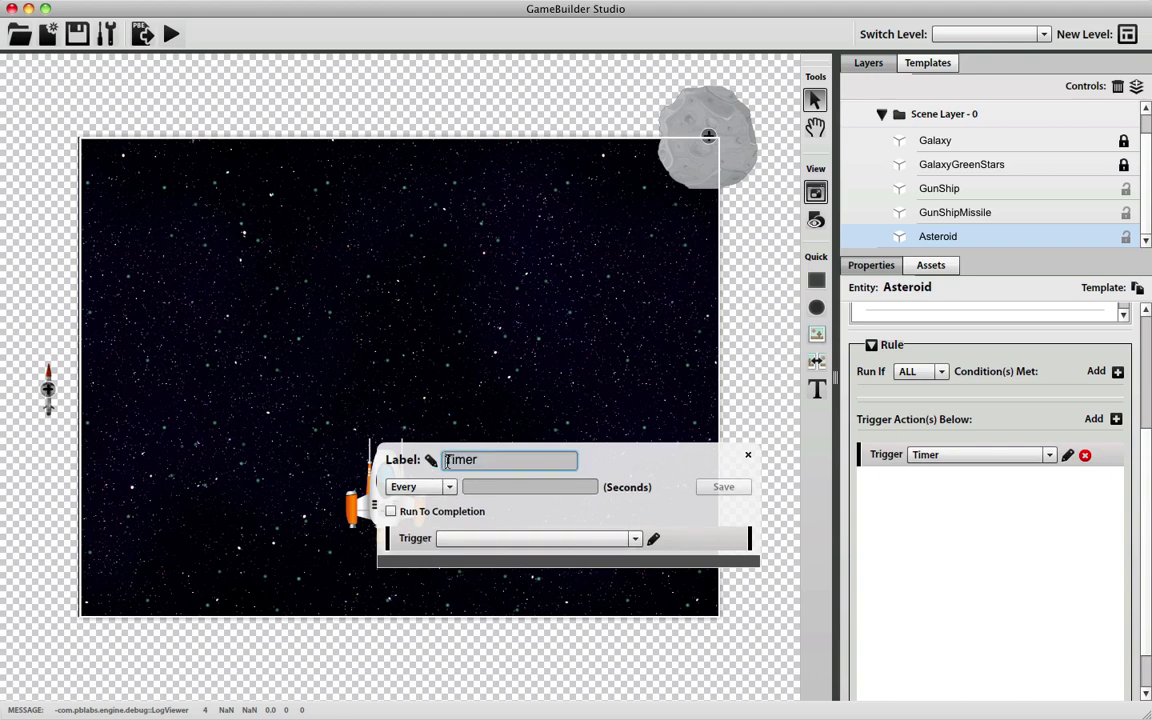
type("Destroy")
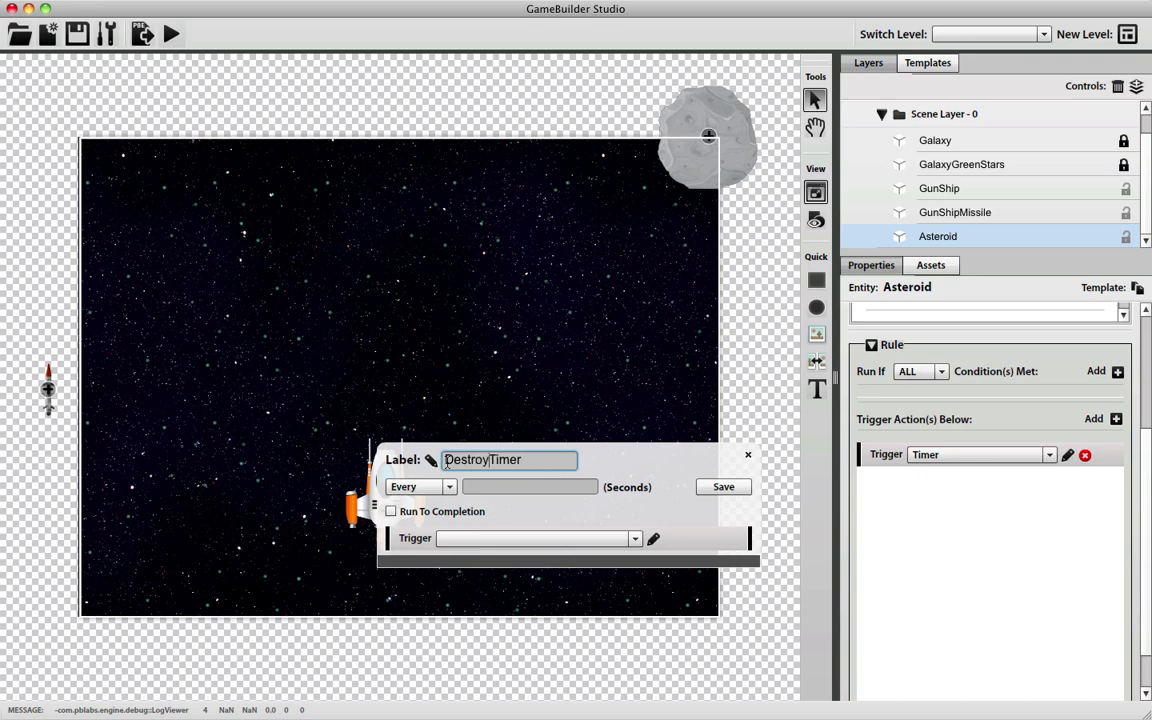
Configure DestroyTimer to trigger Destroy after 20 seconds with Run To Completion enabled, and save it
left_click(447, 487)
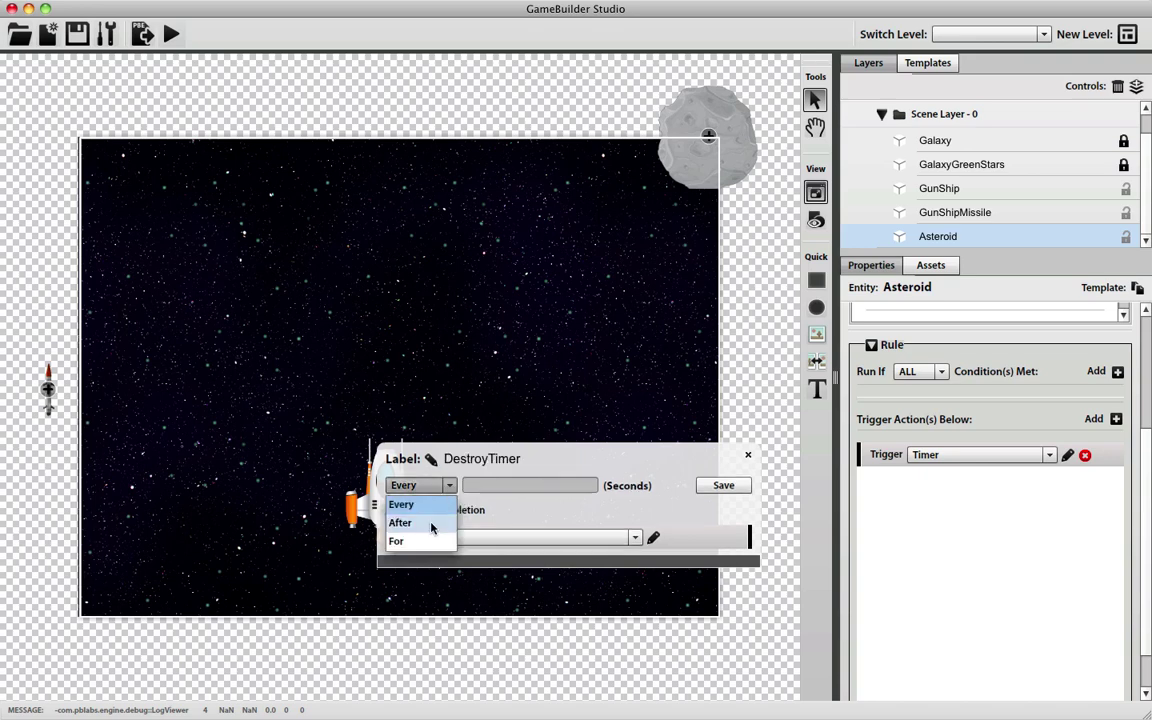
left_click(415, 523)
left_click(477, 485)
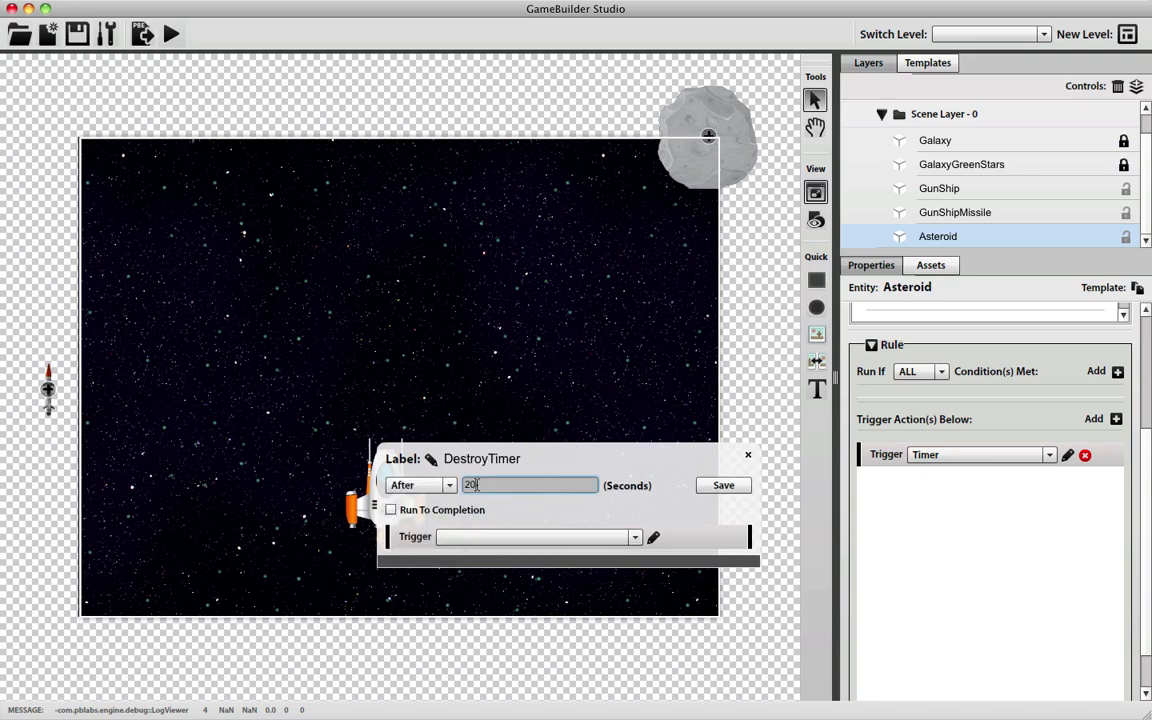
left_click(391, 510)
left_click(527, 537)
left_click(514, 627)
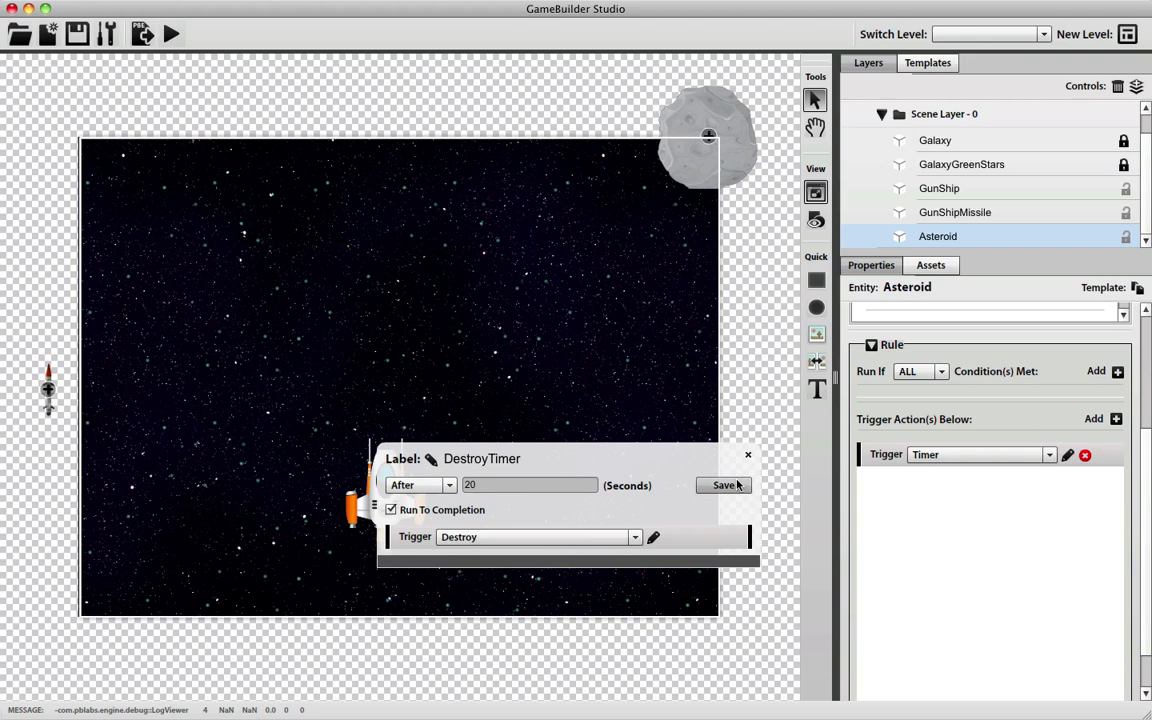
left_click(724, 485)
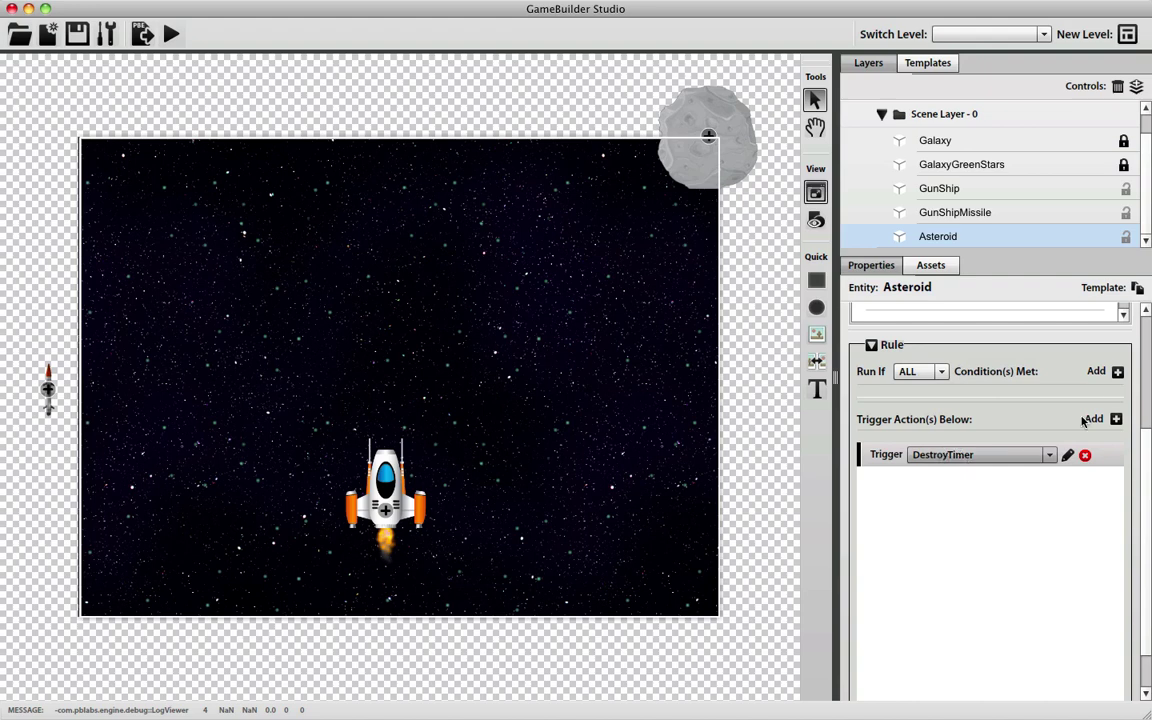
Add a Rule Component named Logic_Collision to the Asteroid entity
left_click_drag(1144, 437, 1145, 345)
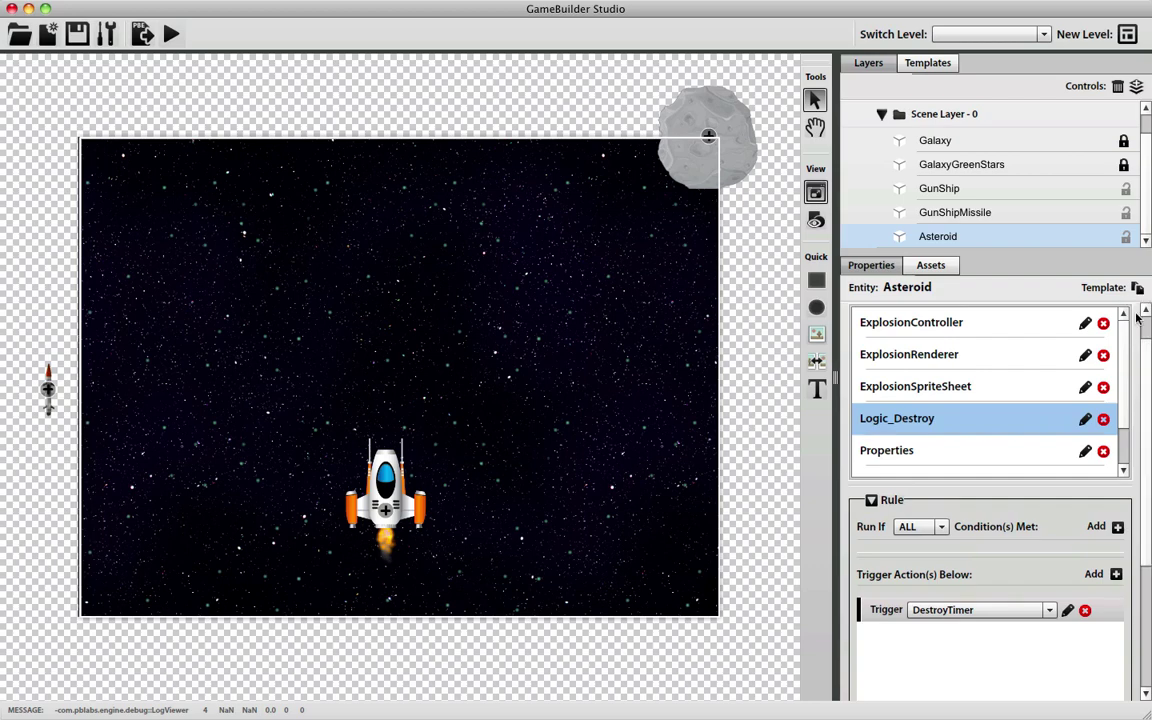
scroll(1141, 372, "up", 2)
left_click(1126, 330)
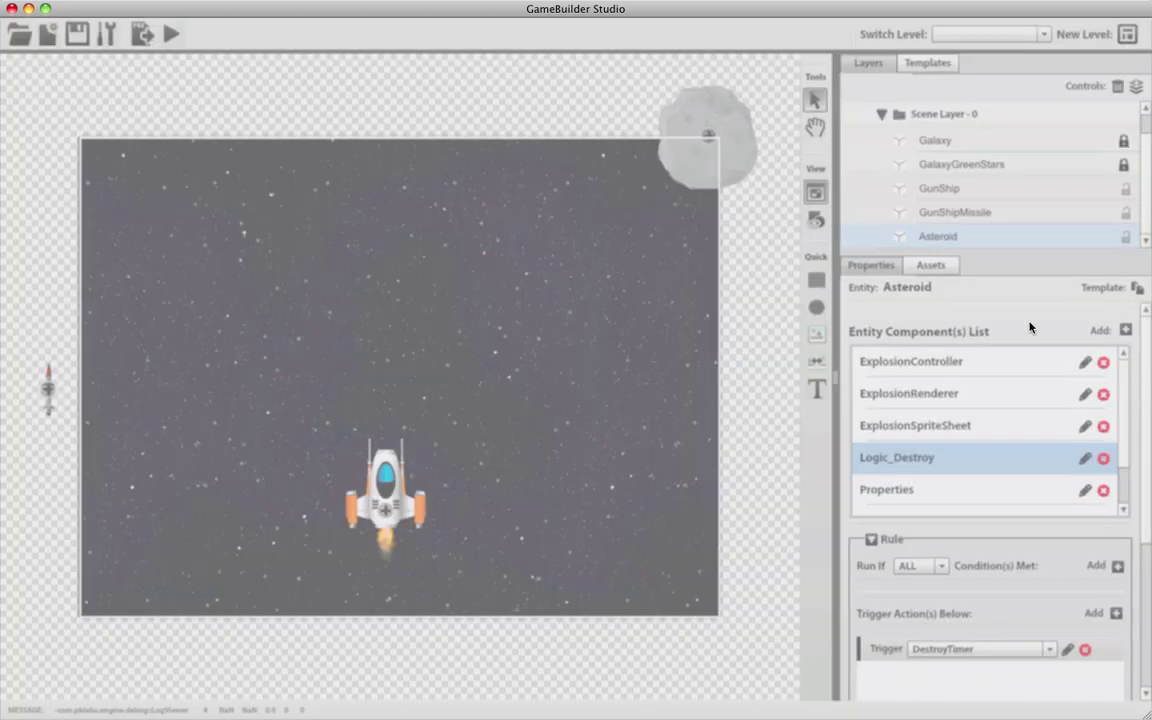
left_click(480, 357)
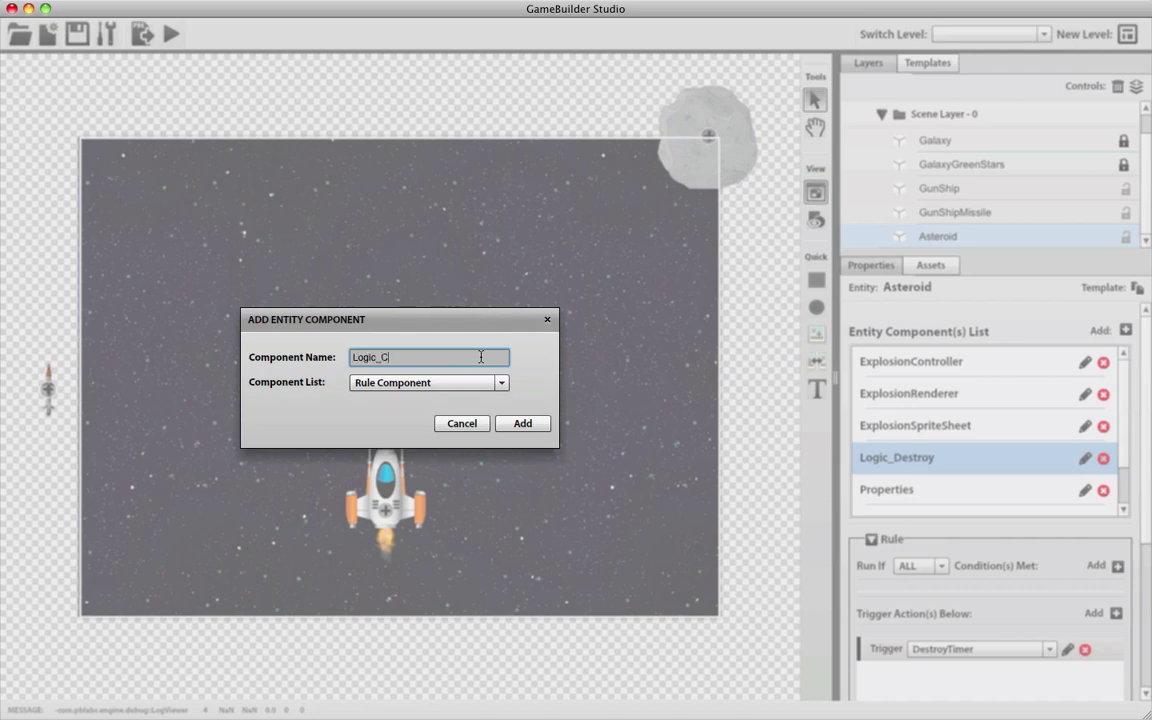
type("Logic_Collision")
left_click(522, 423)
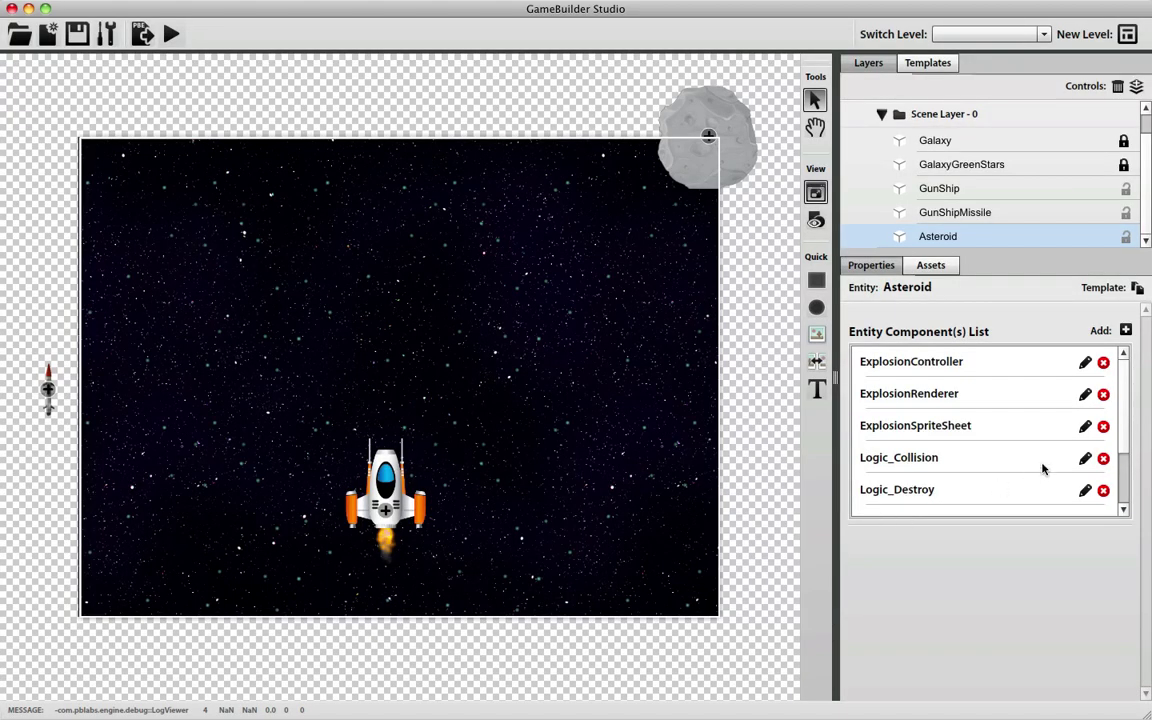
Add a condition to the Logic_Collision rule for the entity receiving a Collision Started event with Missiles
left_click(1085, 460)
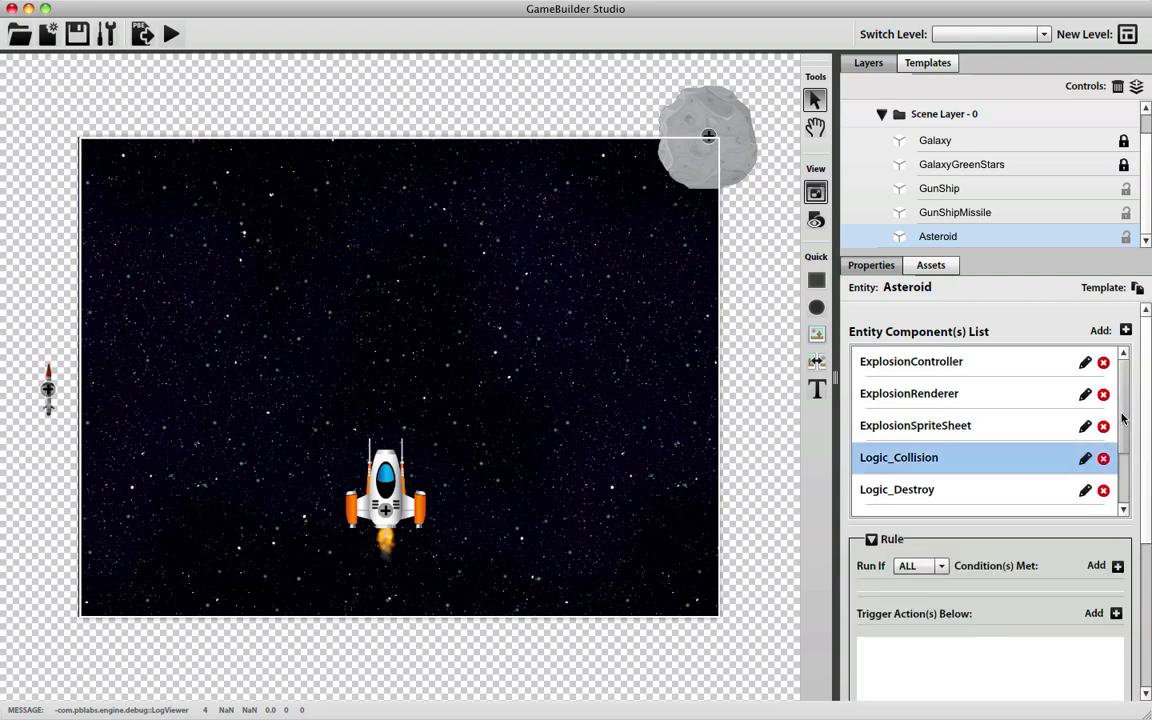
scroll(1128, 468, "down", 3)
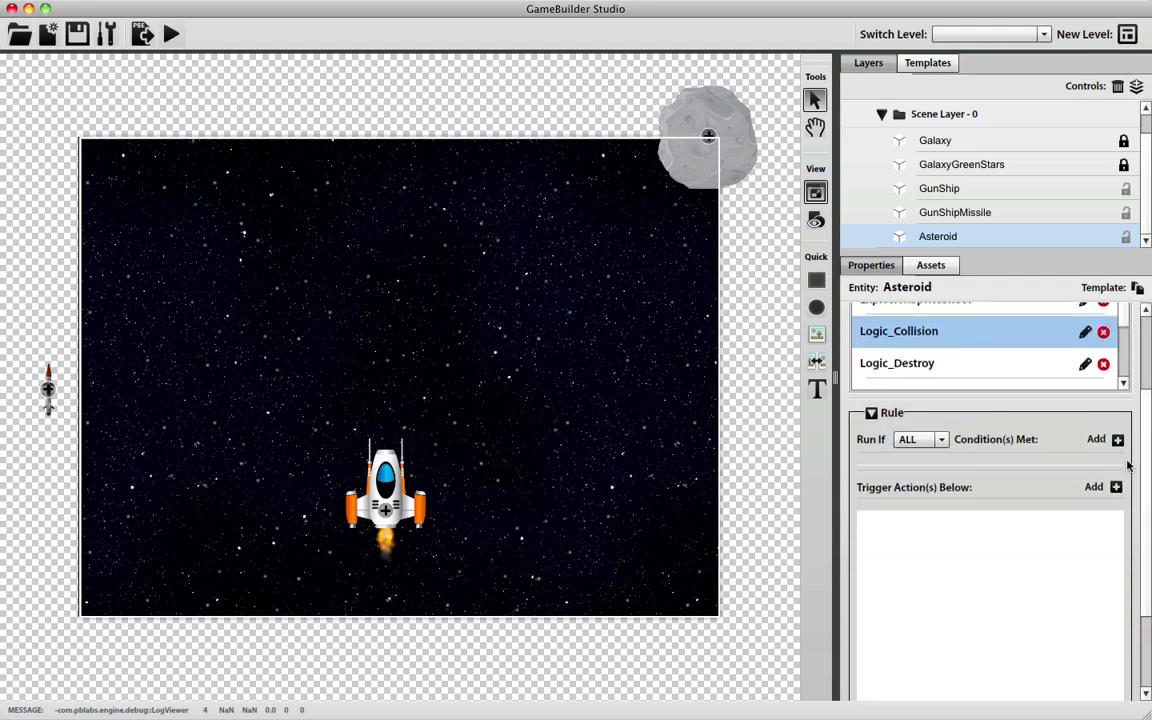
left_click_drag(1145, 446, 1145, 402)
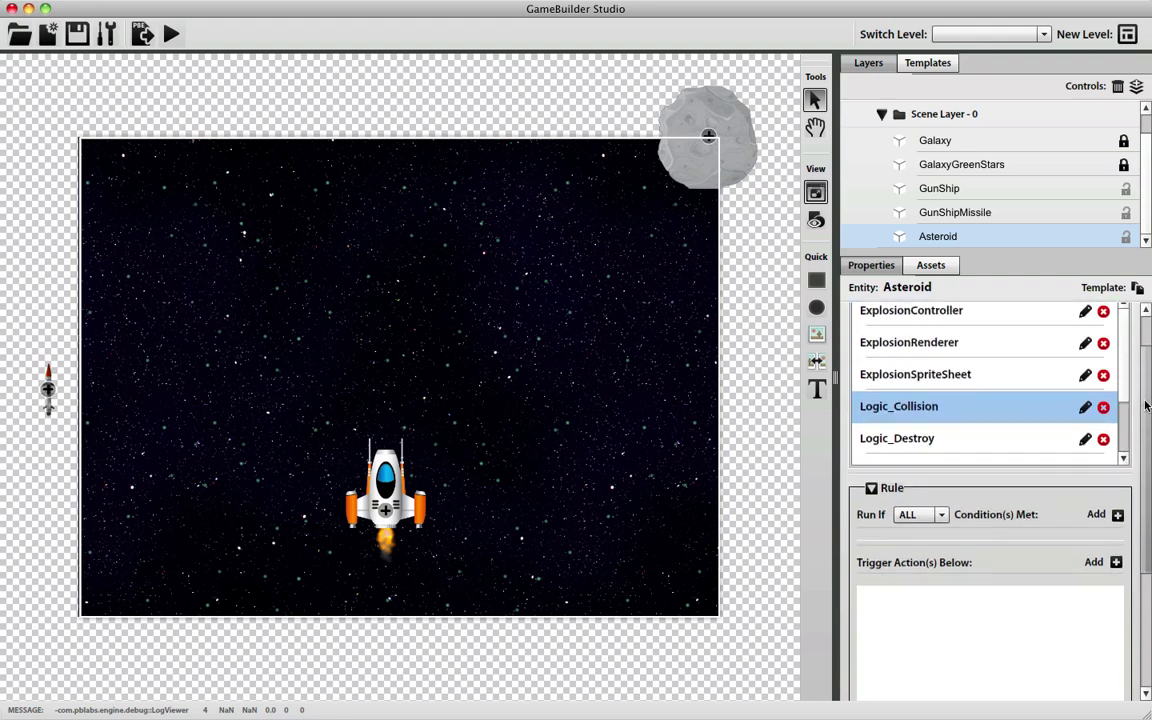
left_click(1118, 515)
left_click(867, 552)
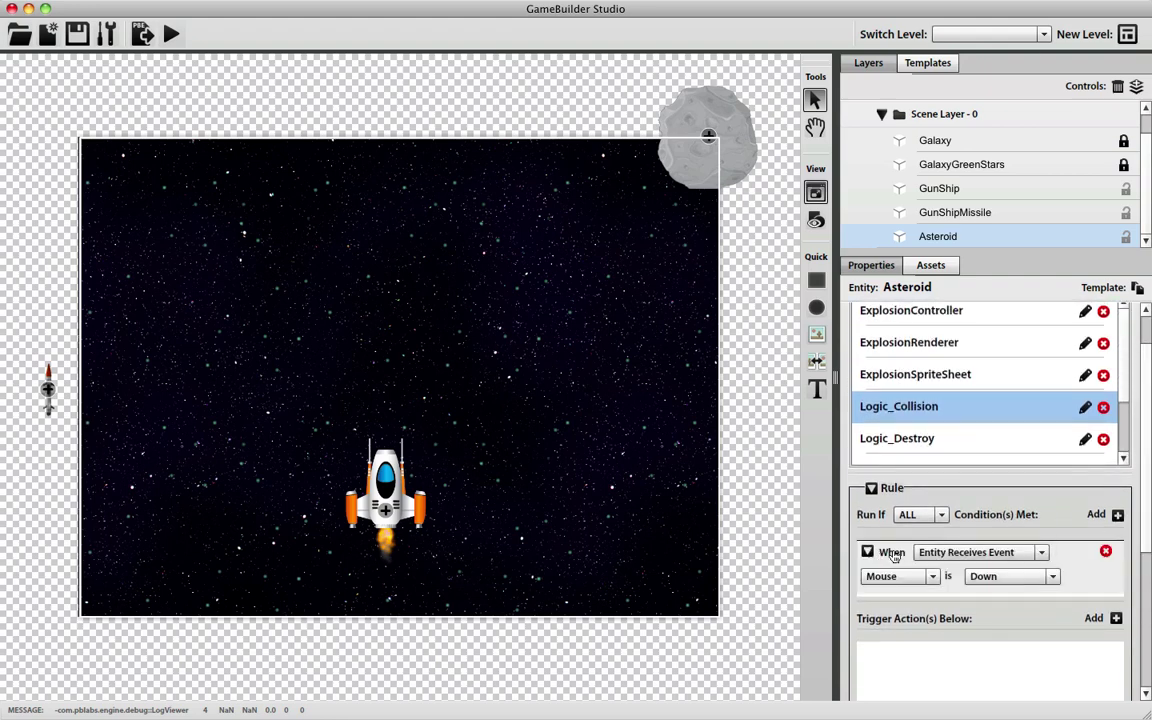
left_click(966, 552)
left_click(888, 580)
left_click(882, 614)
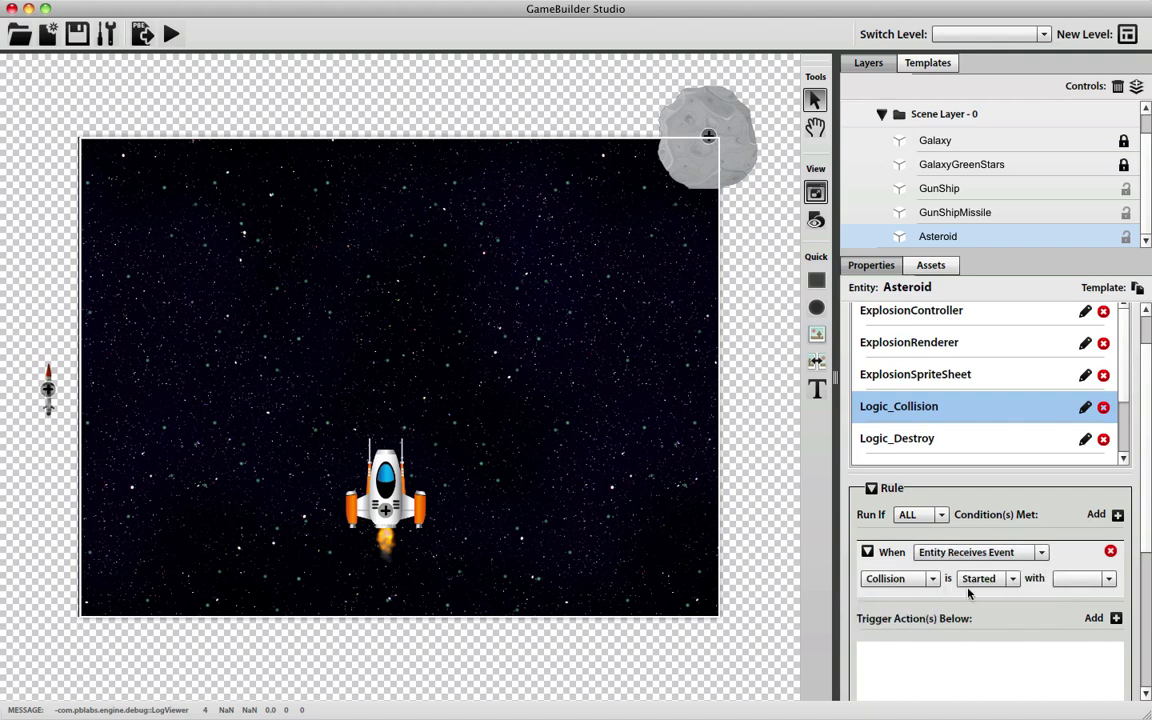
left_click(1065, 580)
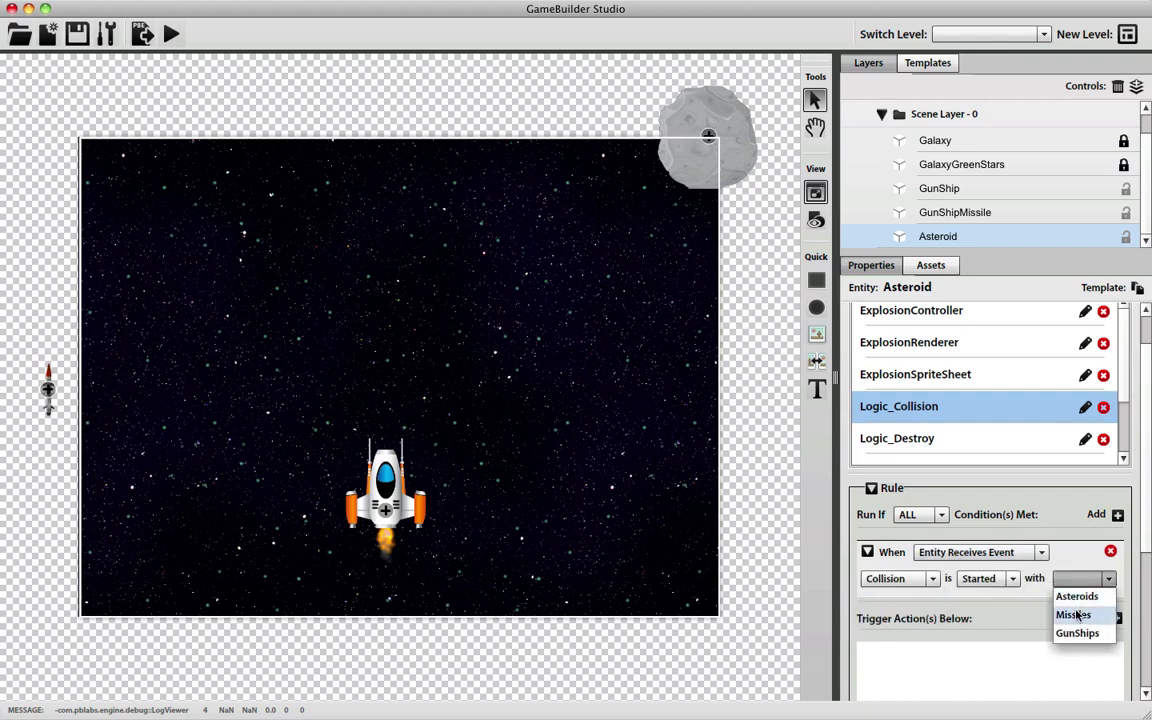
left_click(1073, 614)
Add a Change Property trigger action to the Logic_Collision rule
scroll(1090, 560, "down", 2)
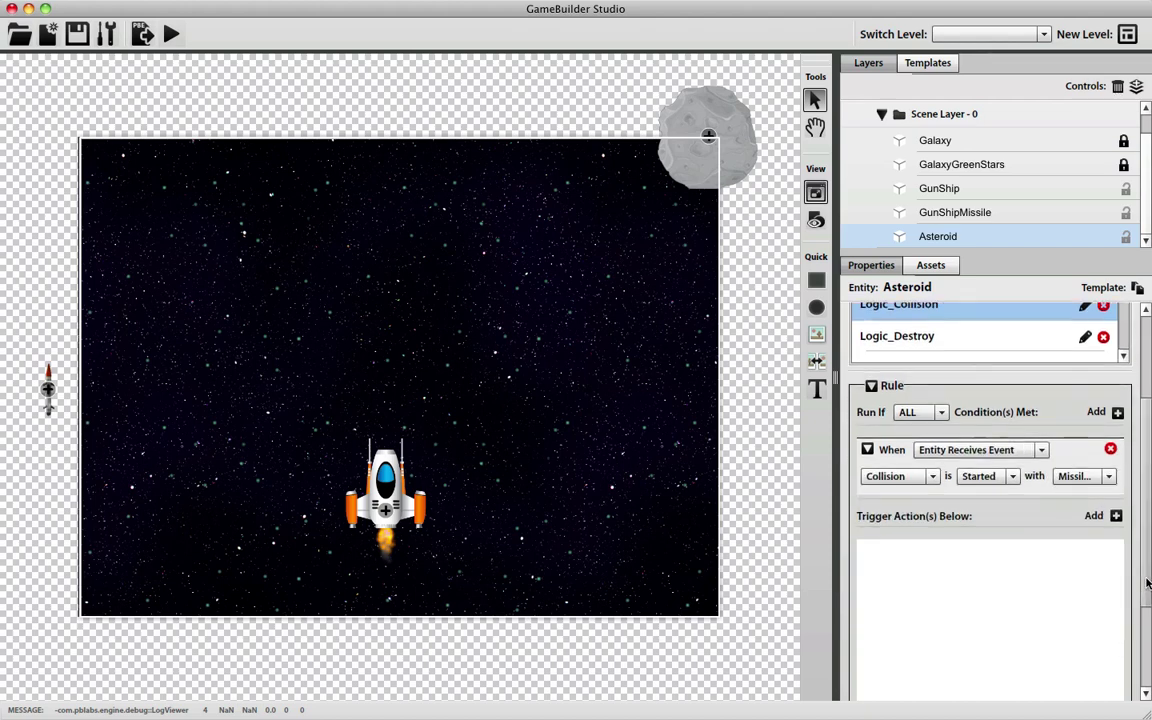
left_click(1116, 516)
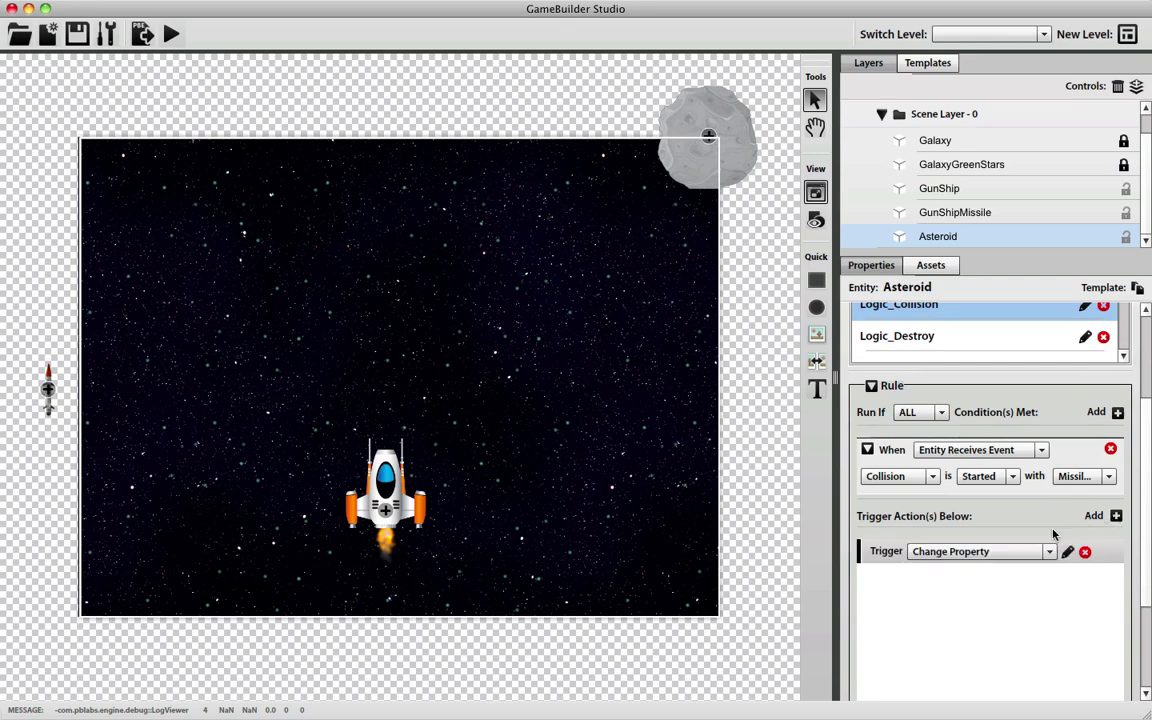
left_click(1005, 555)
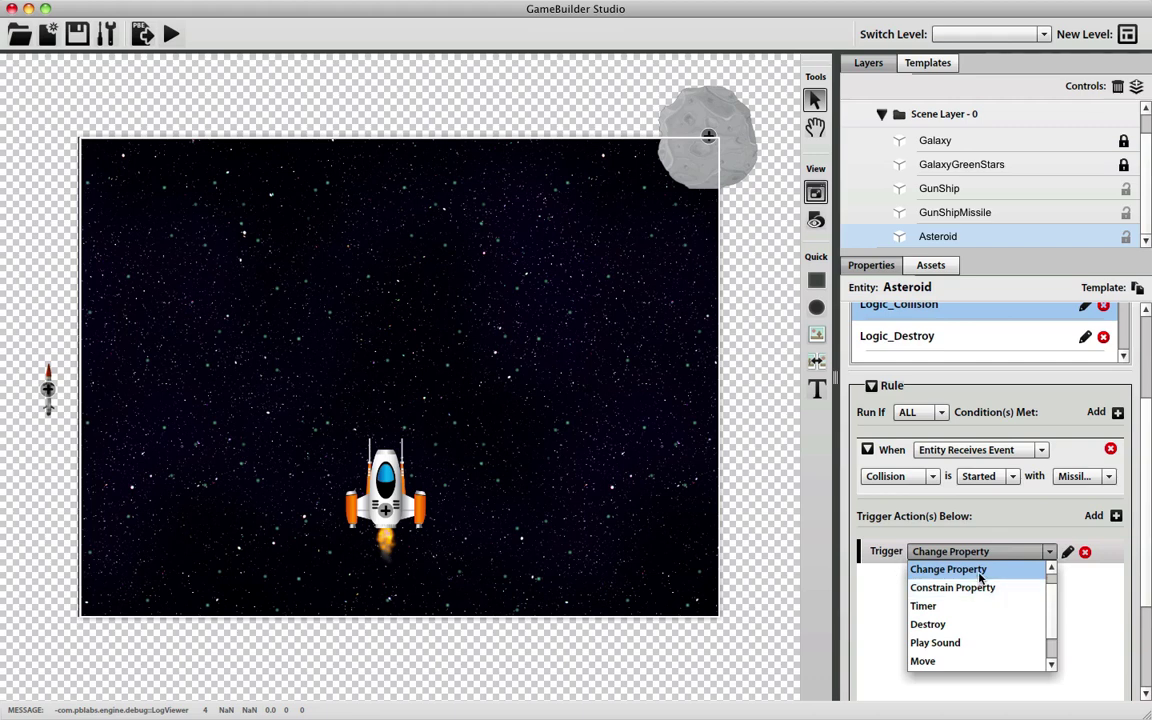
left_click(980, 572)
left_click(1067, 552)
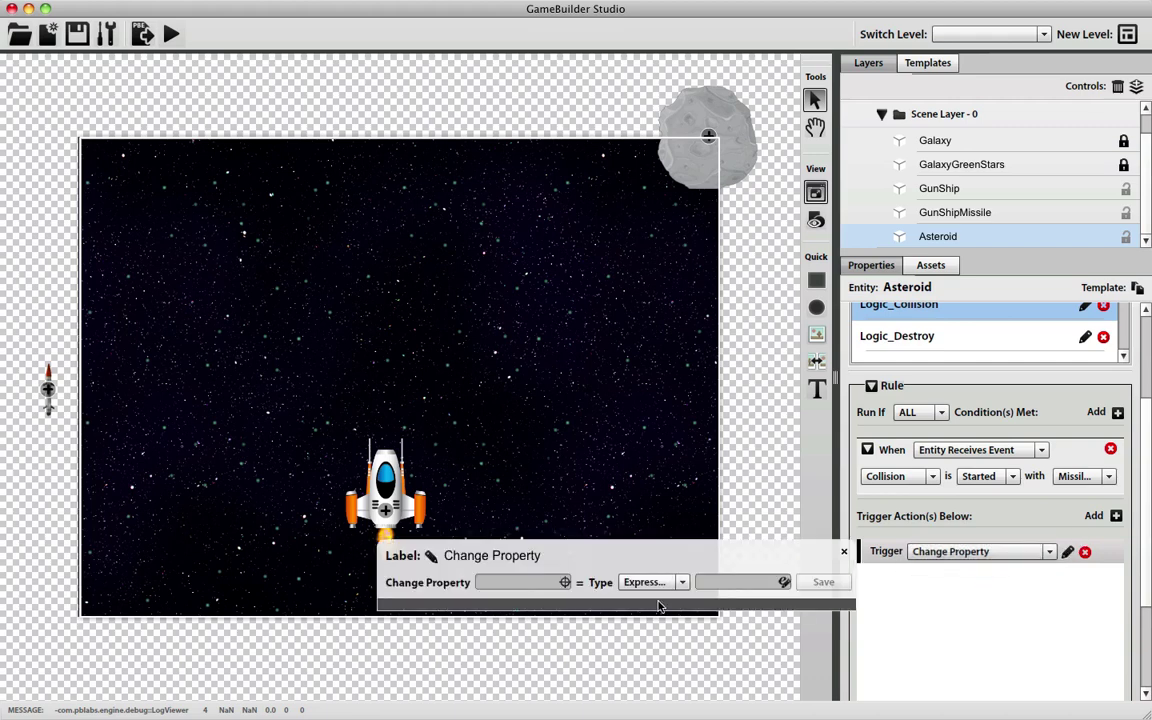
left_click(537, 584)
type("Properties.")
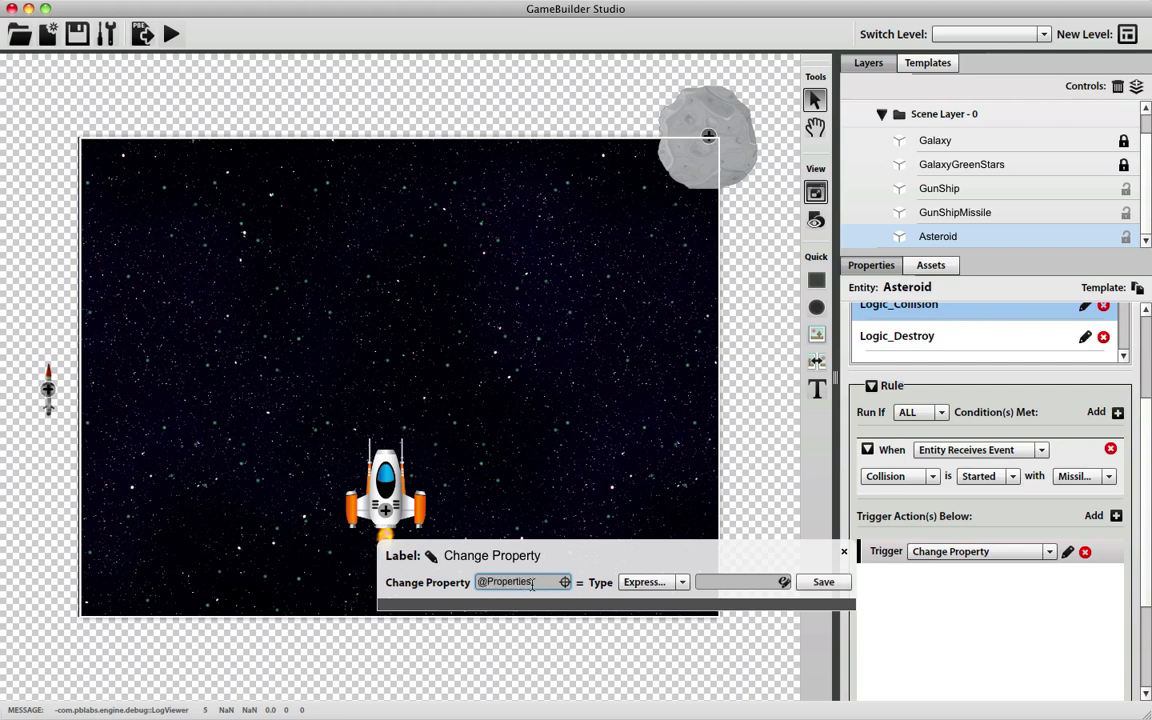
left_click_drag(536, 583, 479, 583)
type("animation")
left_click(650, 582)
left_click(636, 604)
left_click(726, 582)
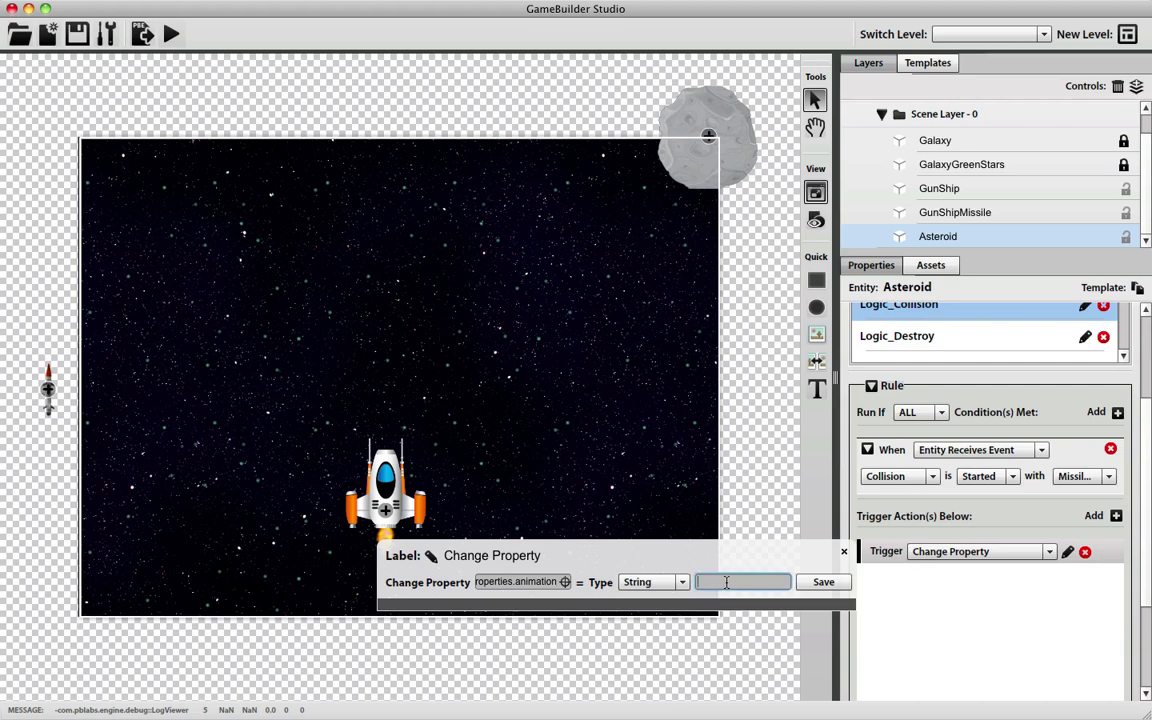
type("Explode")
left_click(823, 582)
Relabel the saved property-change action as ChangeAnimation and save it
left_click(1068, 553)
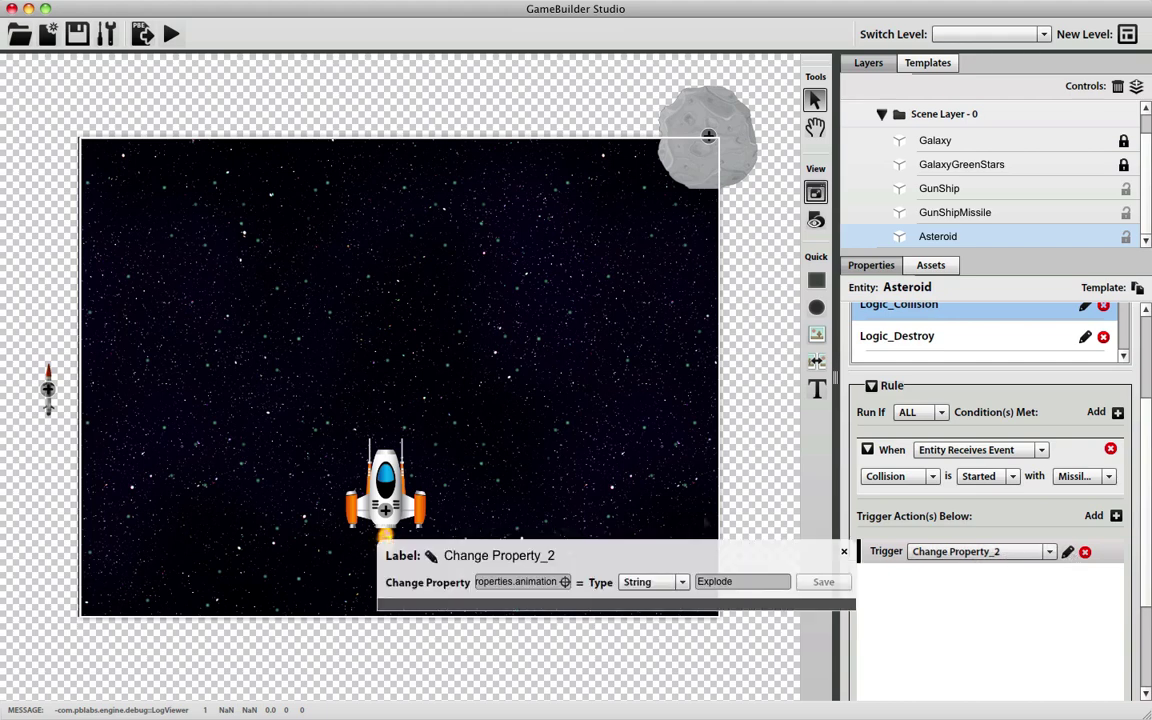
left_click(430, 558)
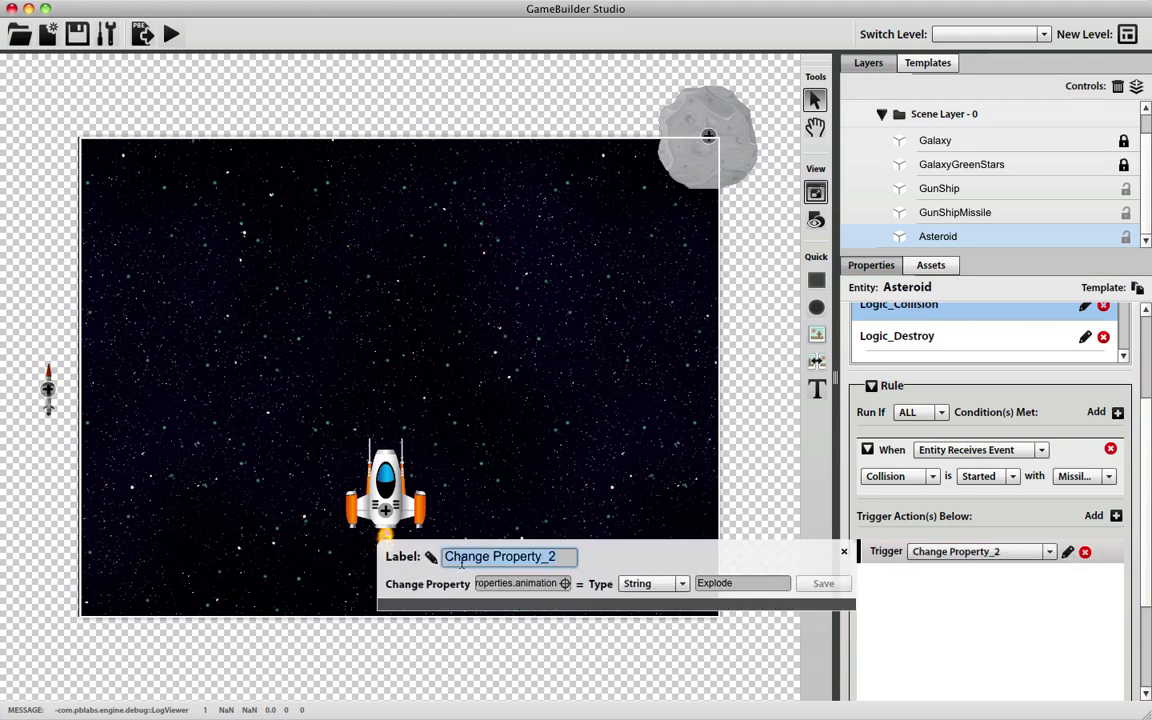
type("ChangeAnimation")
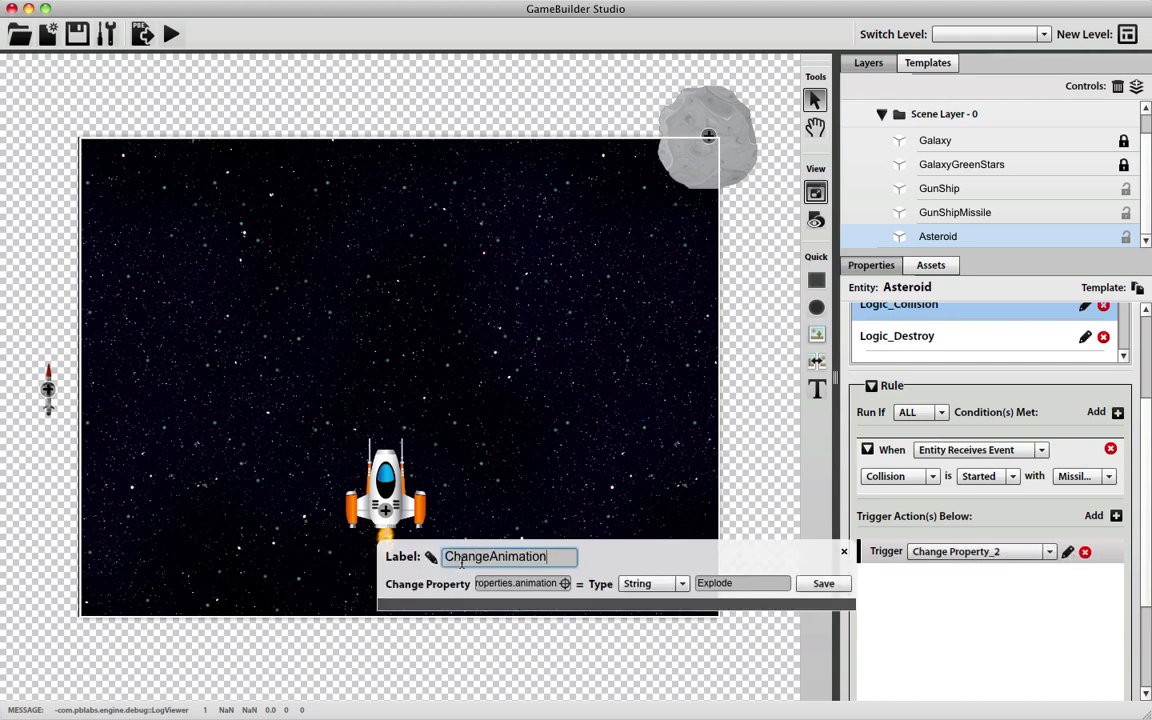
left_click(823, 583)
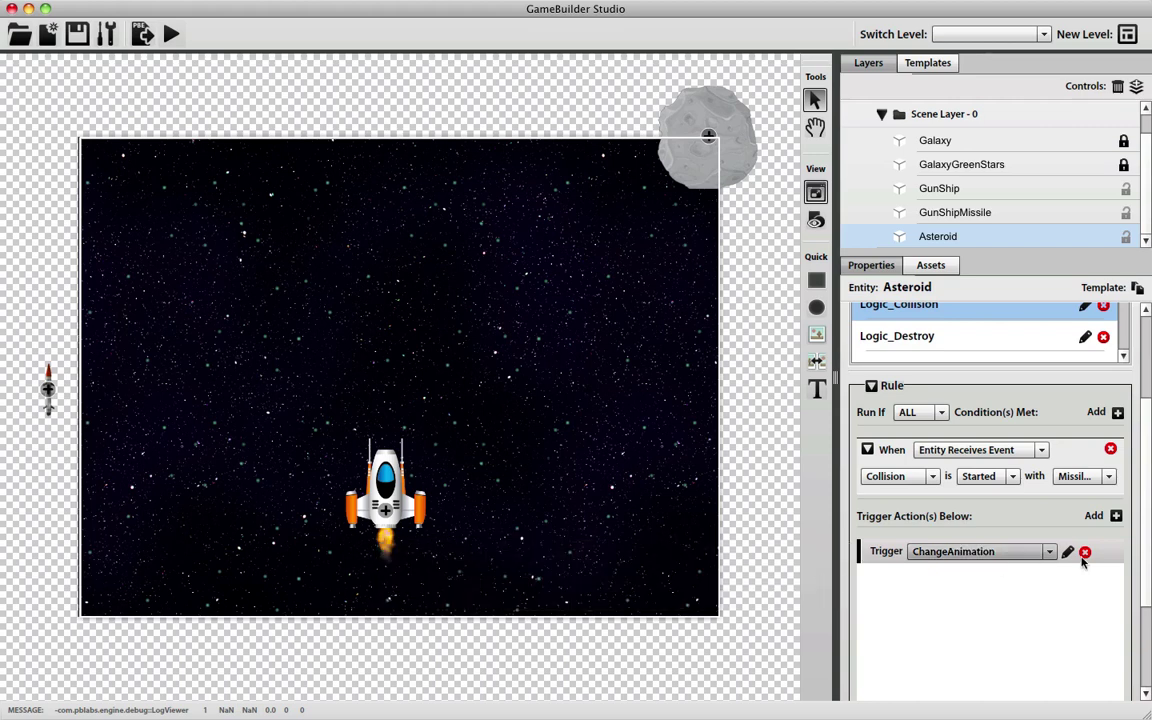
Add a second Change Property trigger action to the Logic_Collision rule and label it ShowExplosion
left_click(1116, 519)
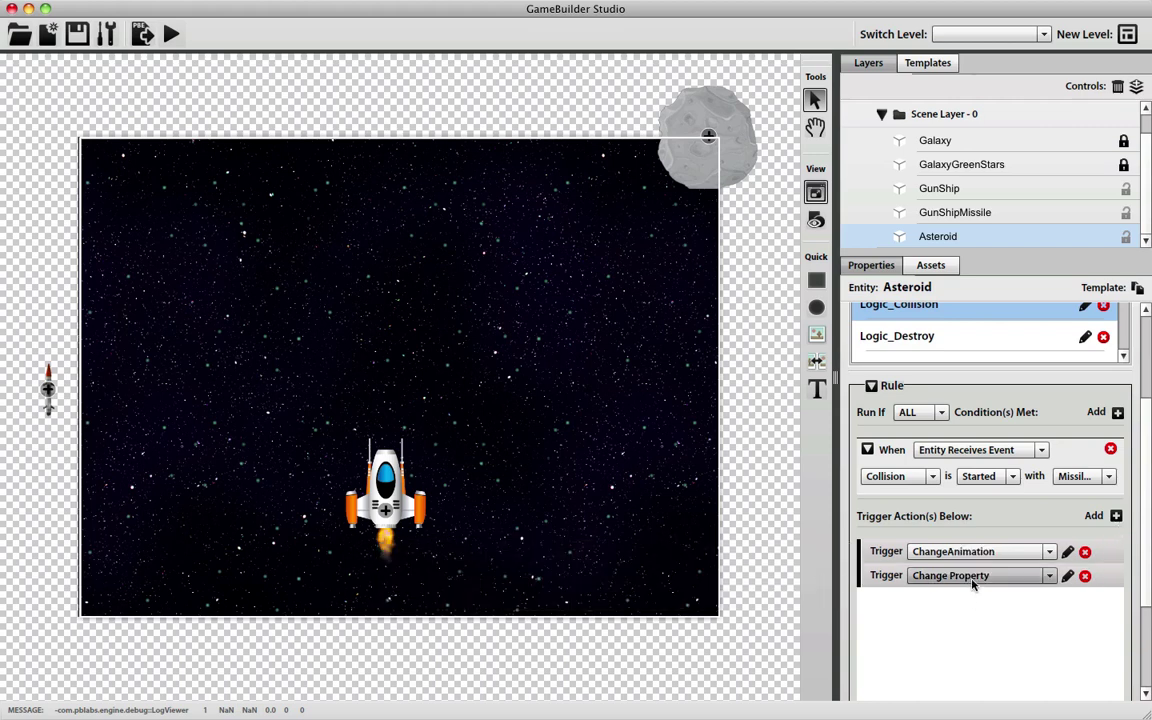
left_click(973, 576)
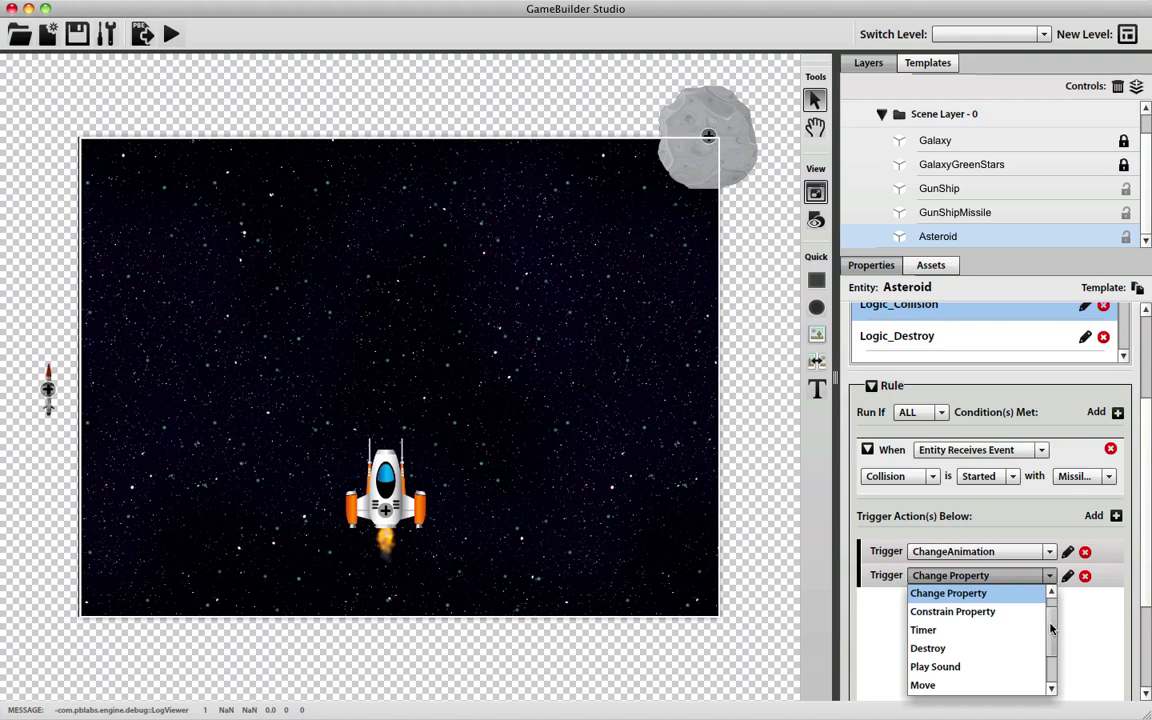
left_click(975, 596)
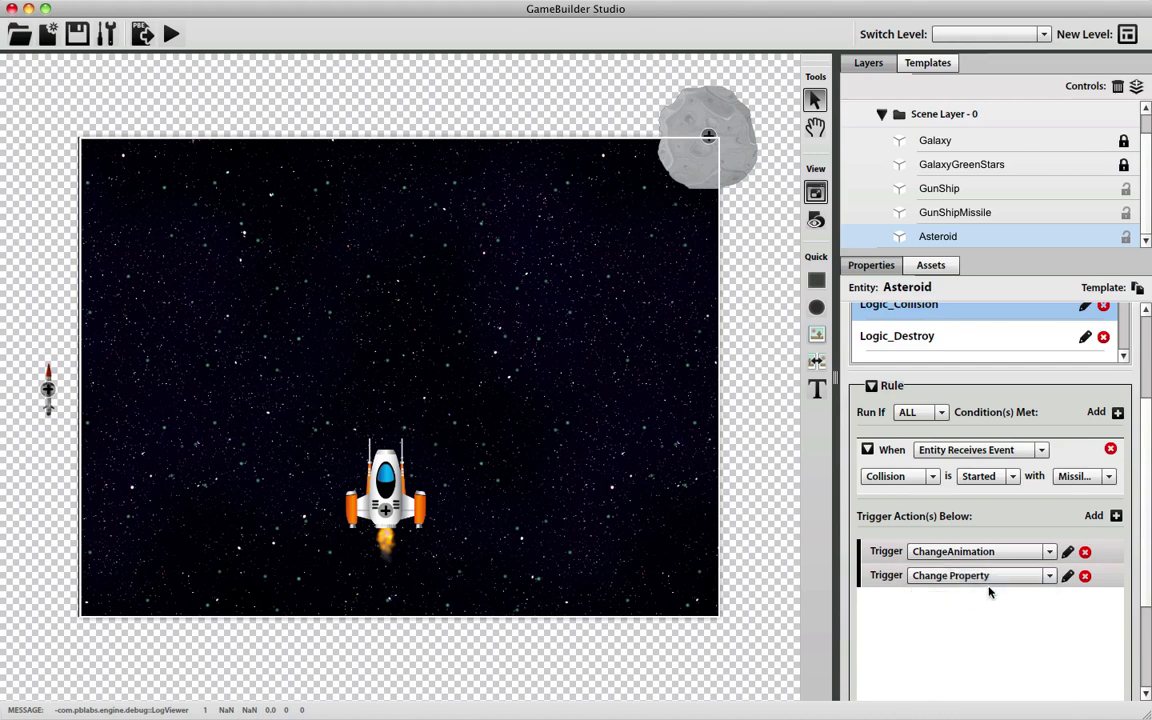
left_click(1066, 578)
left_click(431, 585)
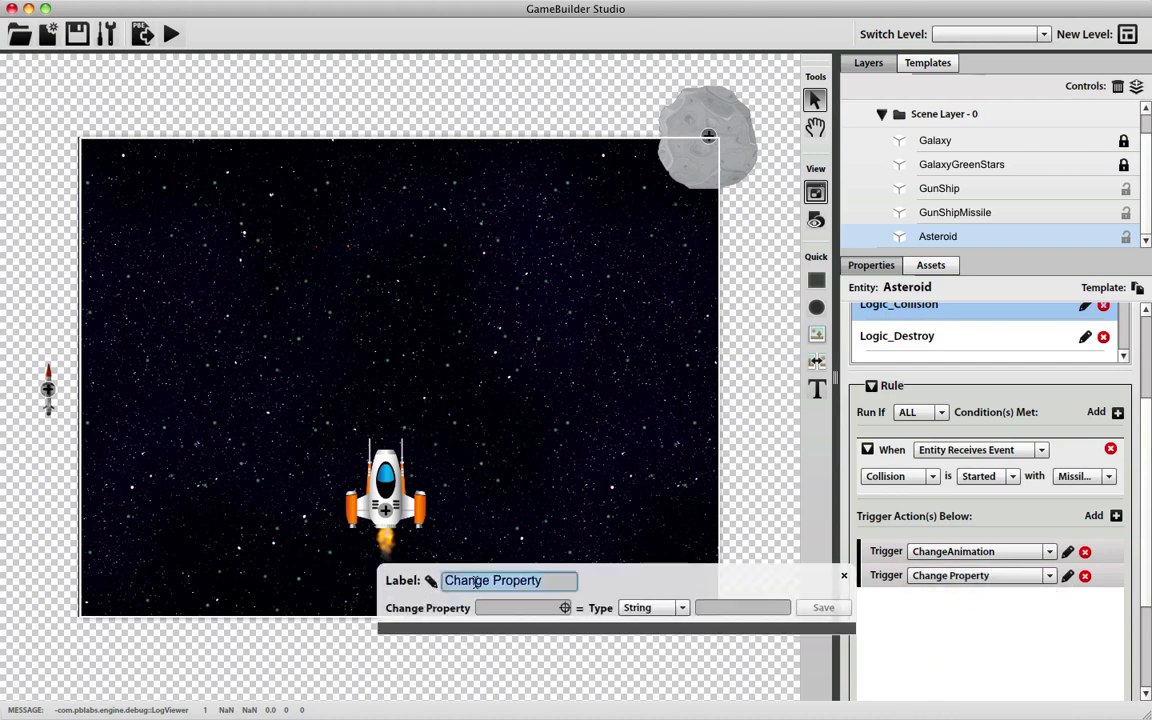
type("ShowExpolo")
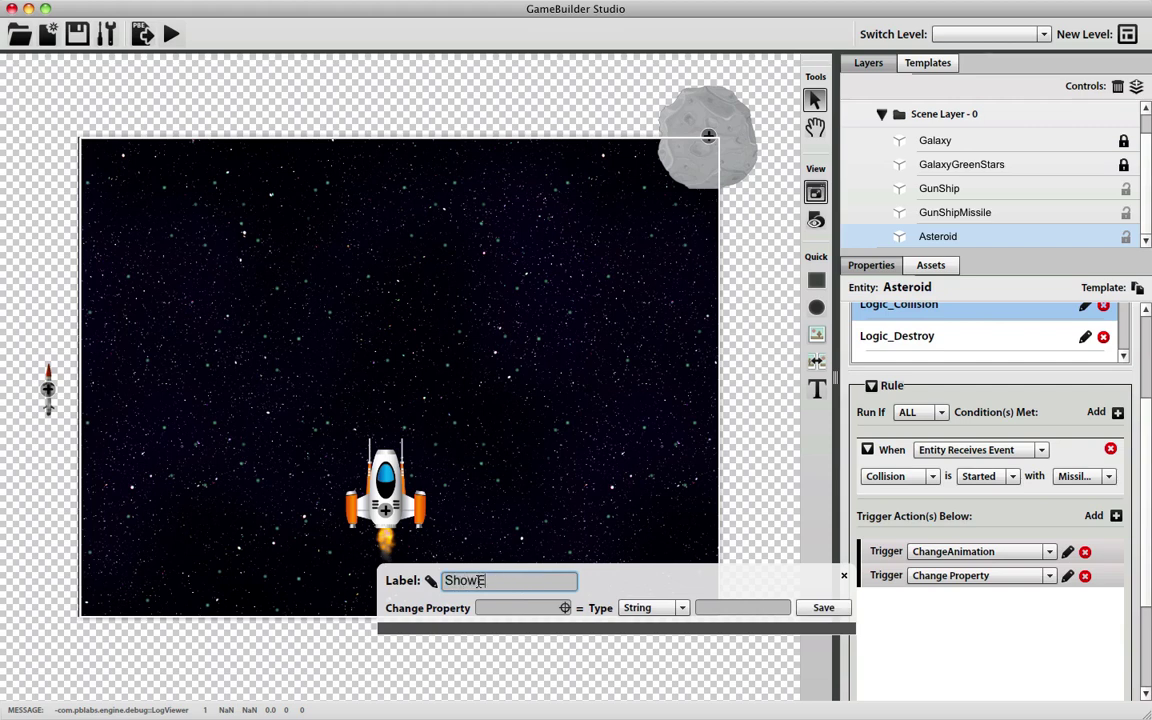
key("BackSpace")
key("BackSpace")
left_click(487, 607)
type("@E")
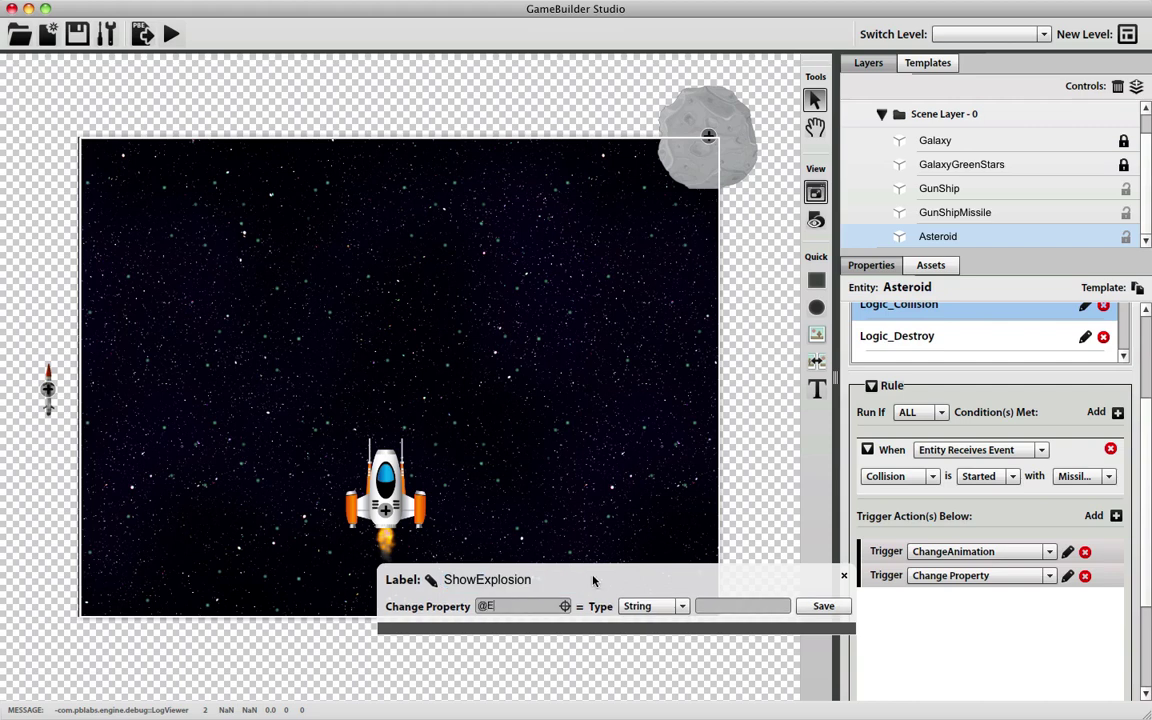
type("xplosion")
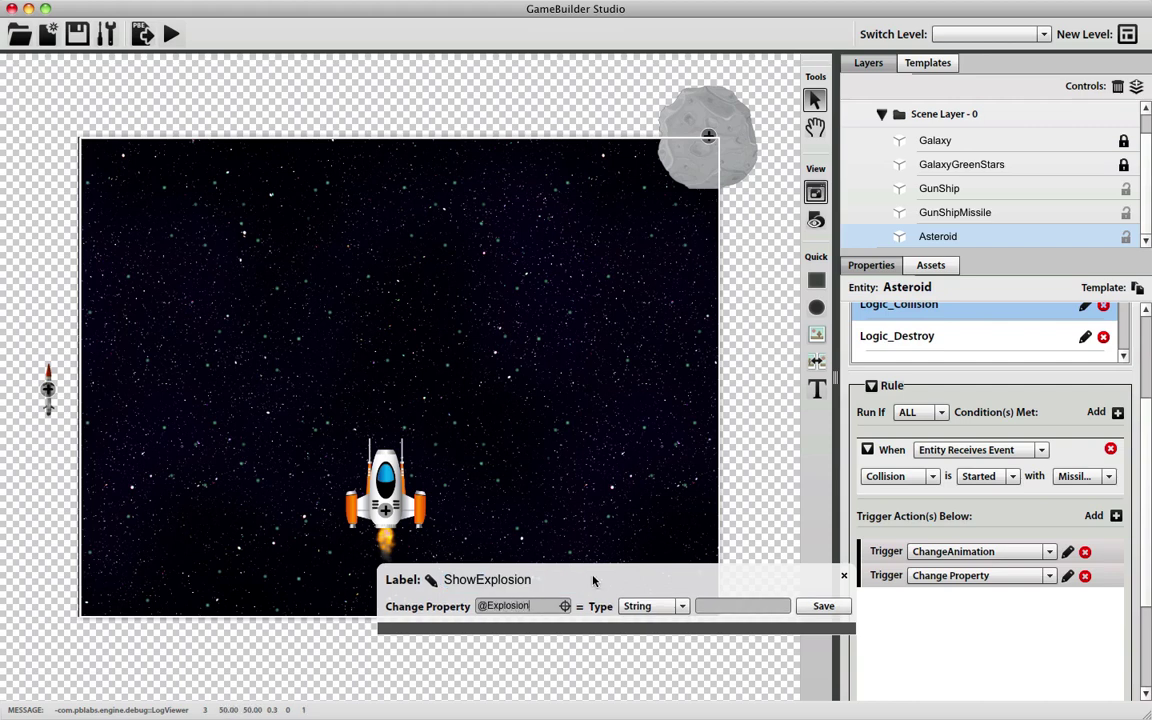
type("Renderer")
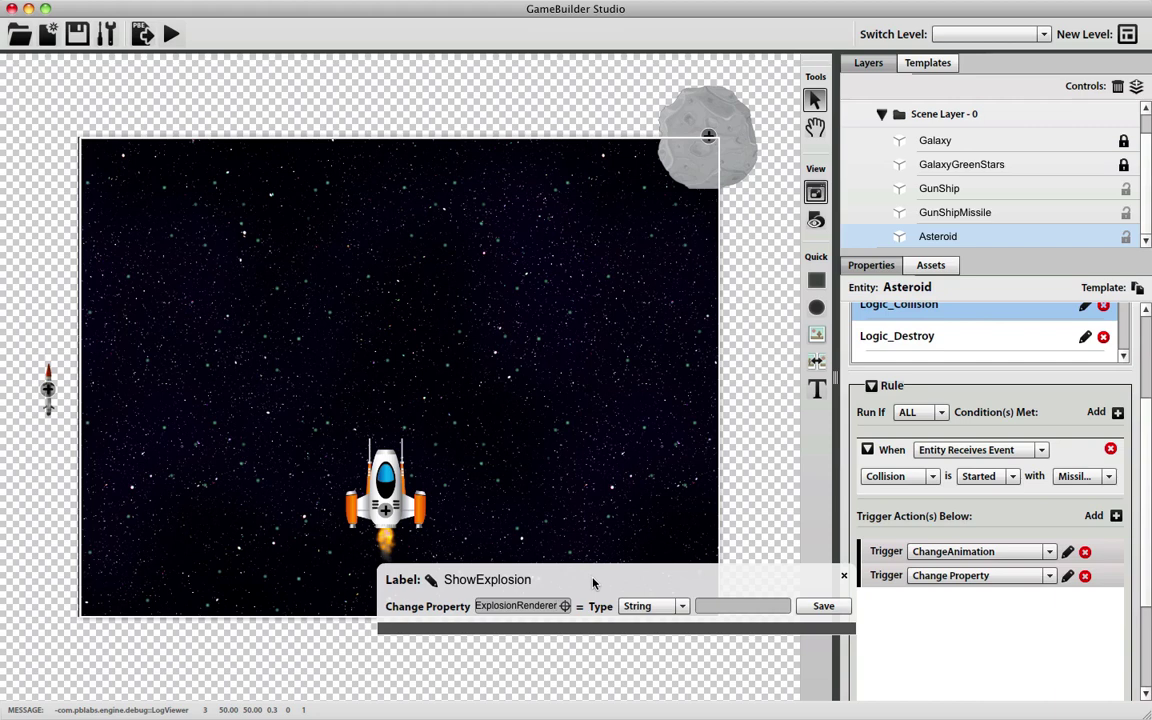
type(".alpha")
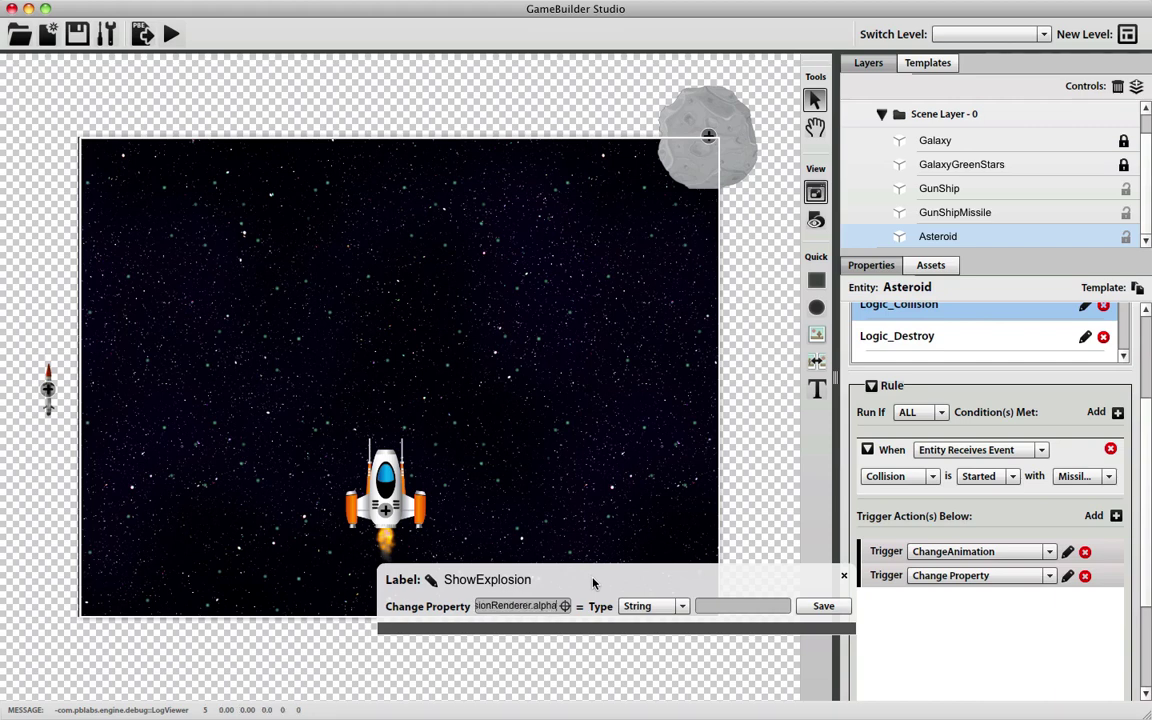
left_click(660, 606)
left_click(638, 513)
left_click(704, 607)
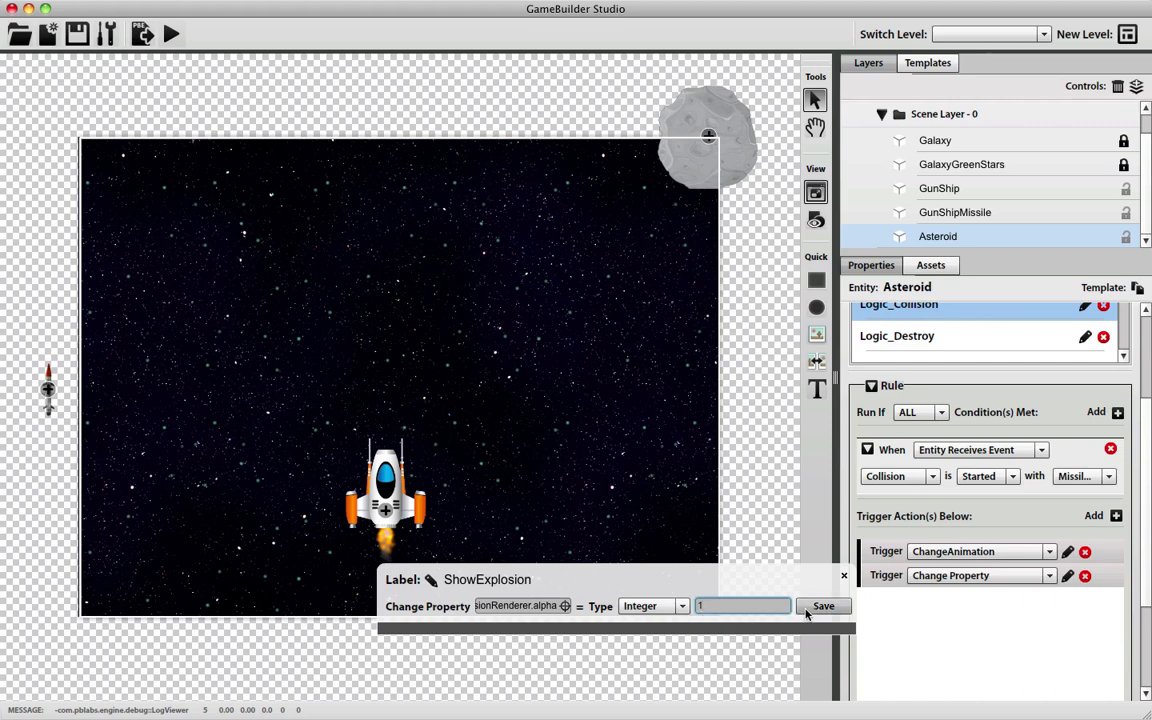
type("1")
left_click(822, 607)
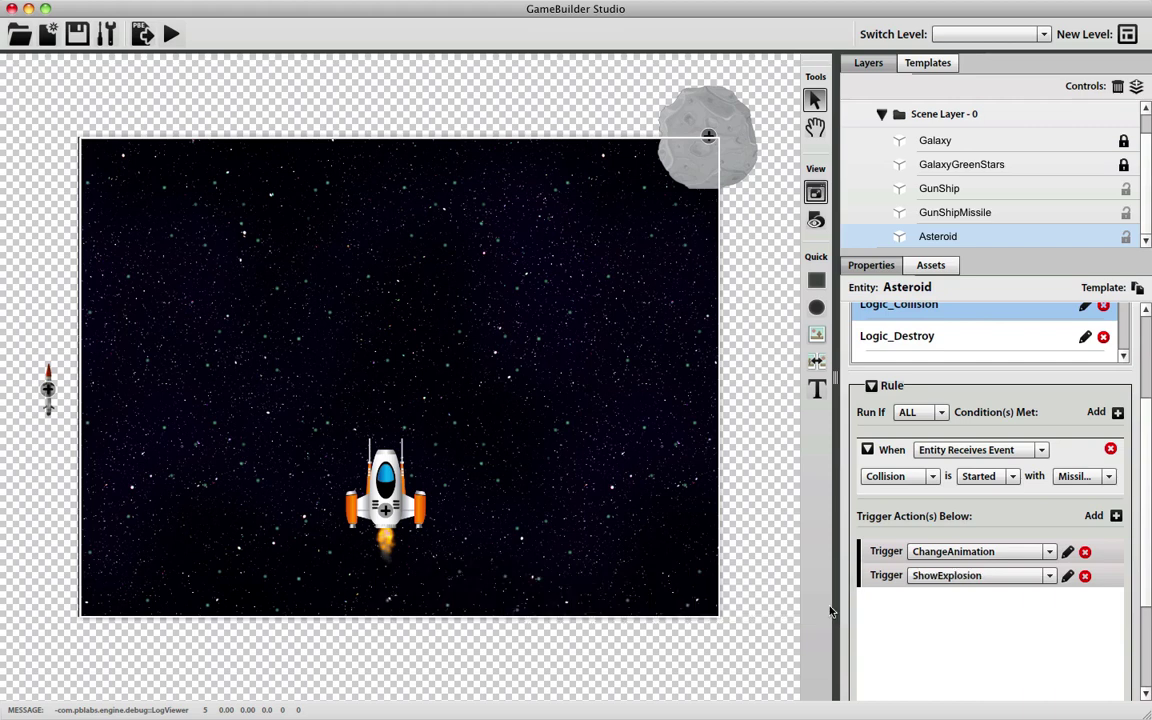
Add a third Change Property trigger action to the Logic_Collision rule and label it HideAsteroid
left_click(1116, 515)
left_click(1018, 600)
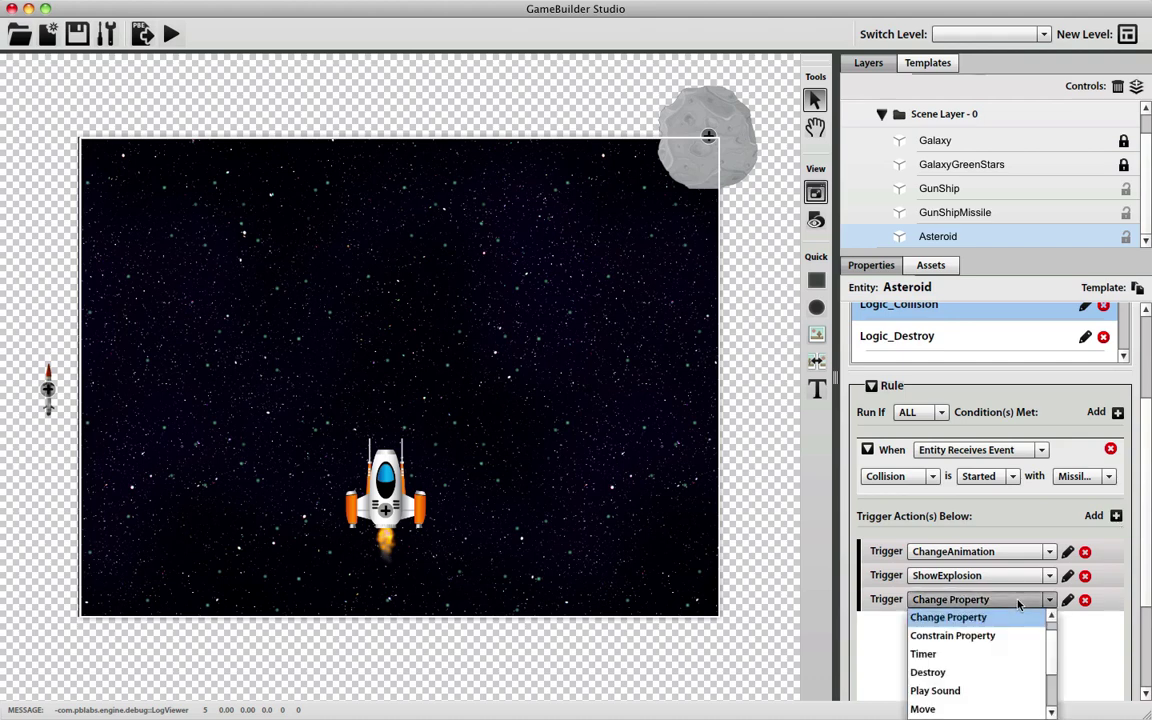
left_click(1015, 617)
left_click(442, 612)
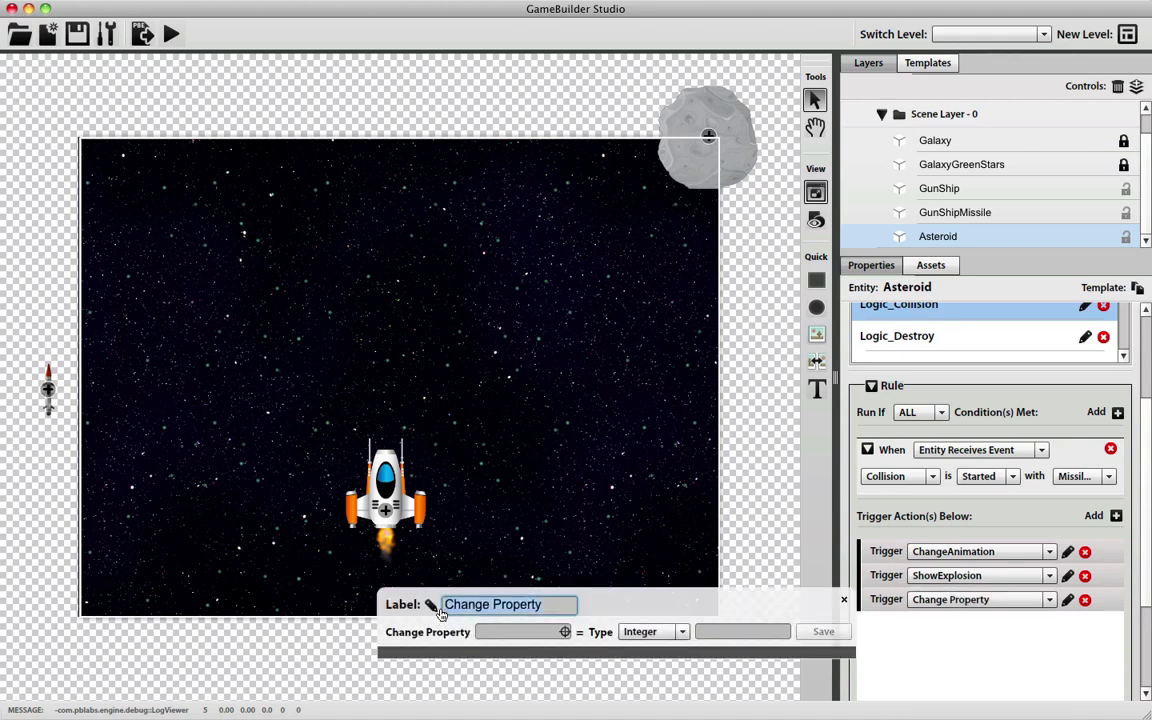
type("Re")
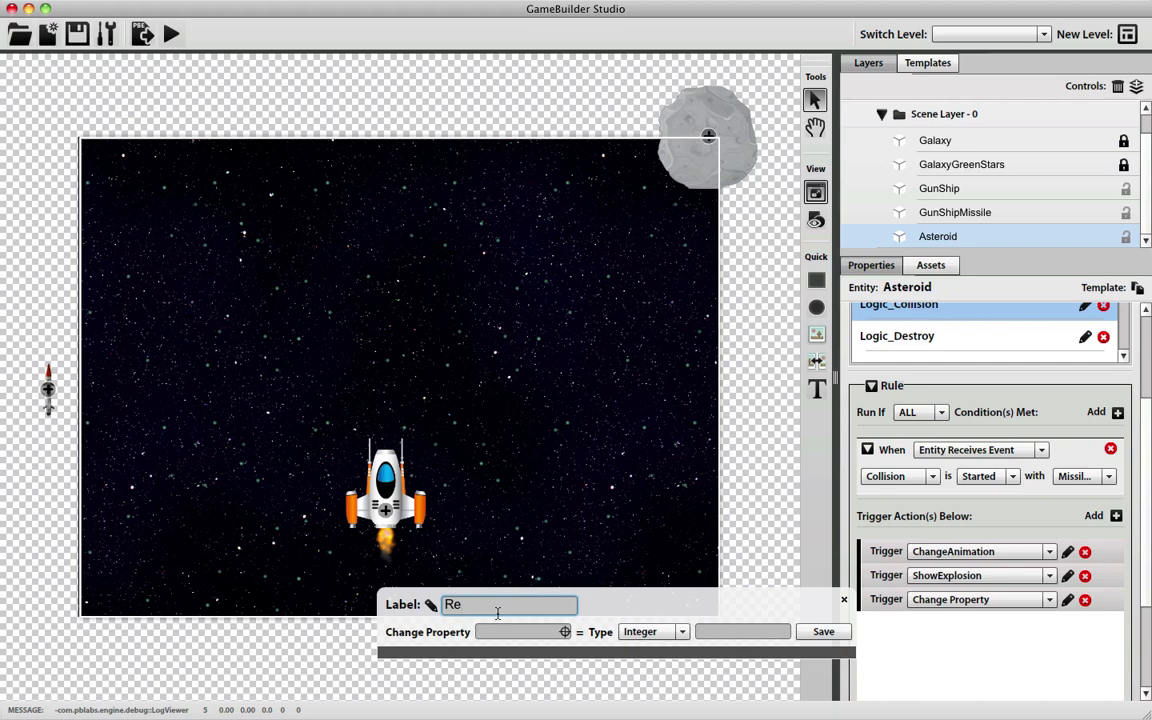
type("HideAsteroid")
left_click(524, 634)
type("@")
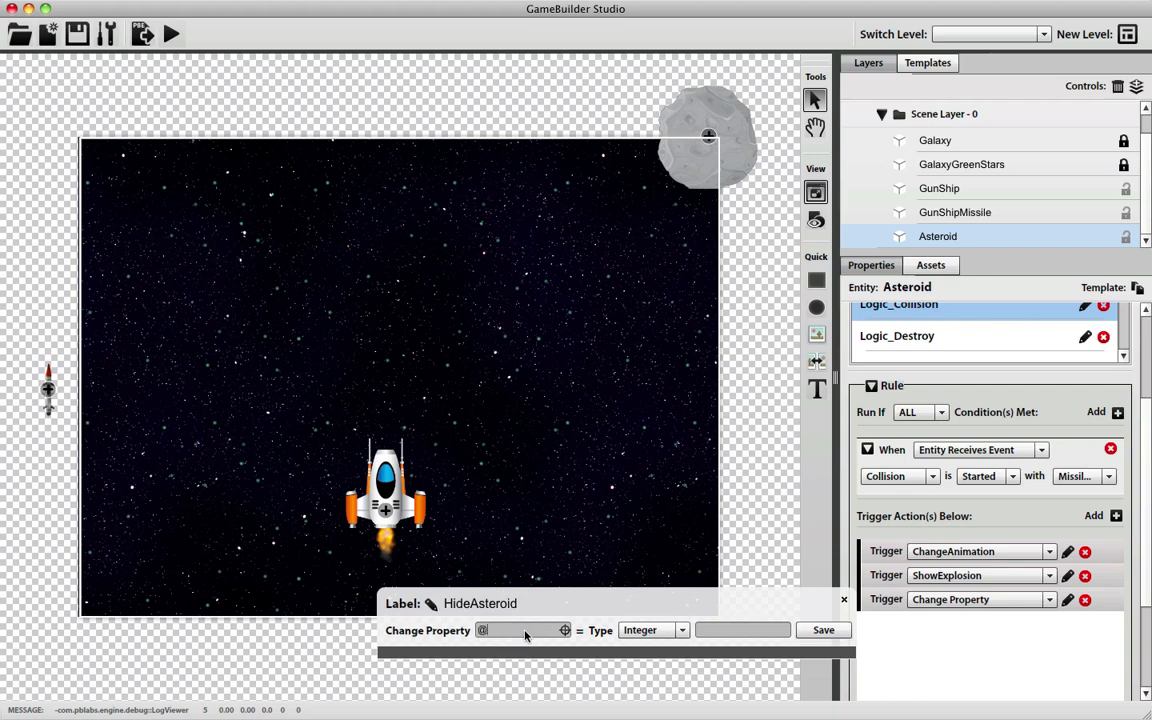
type("Renderer")
scroll(1046, 384, "up", 1)
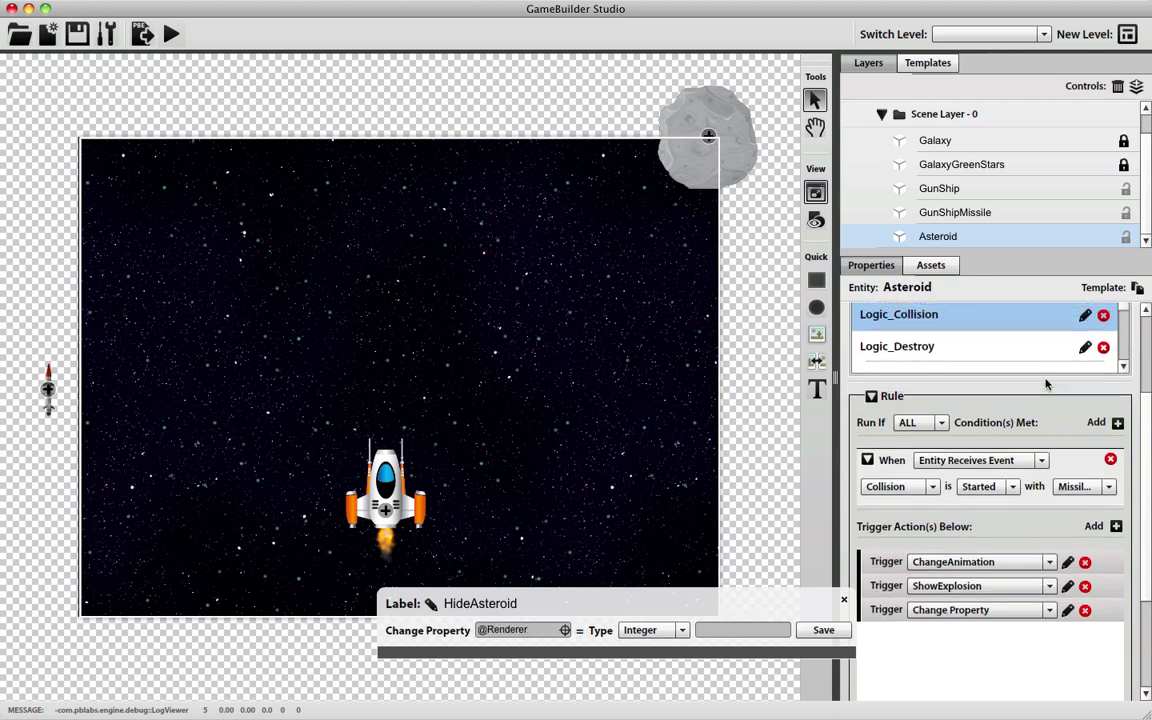
scroll(1105, 428, "up", 3)
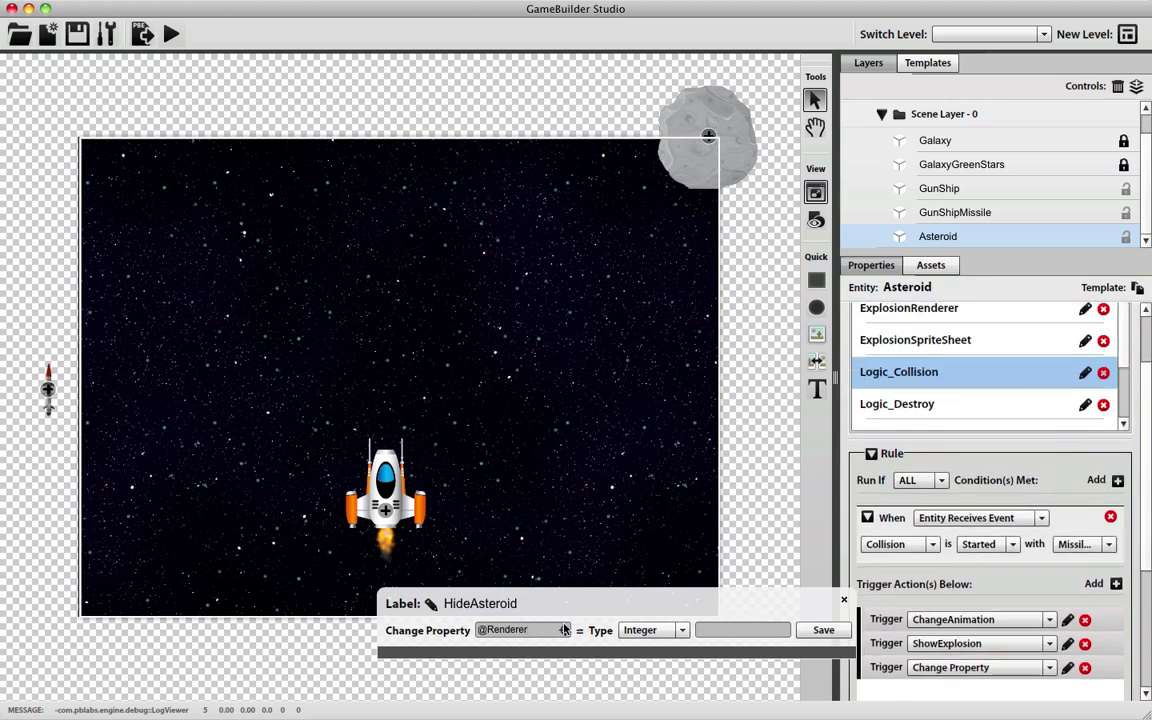
type(".alpha")
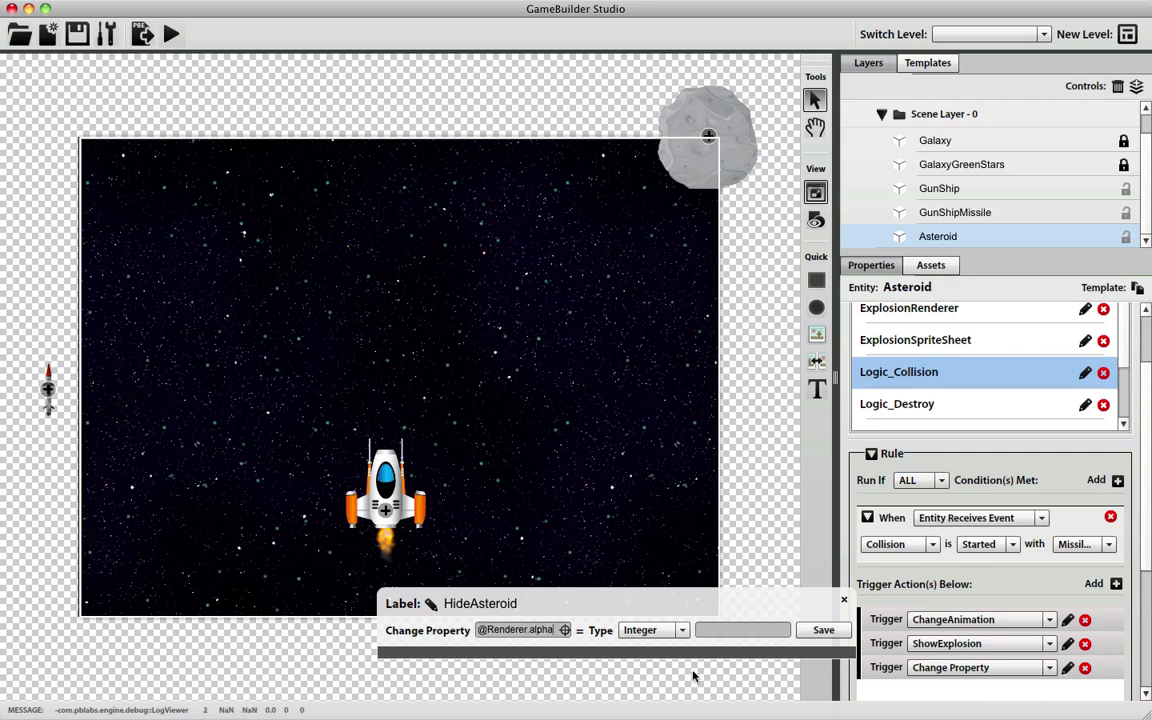
left_click(718, 630)
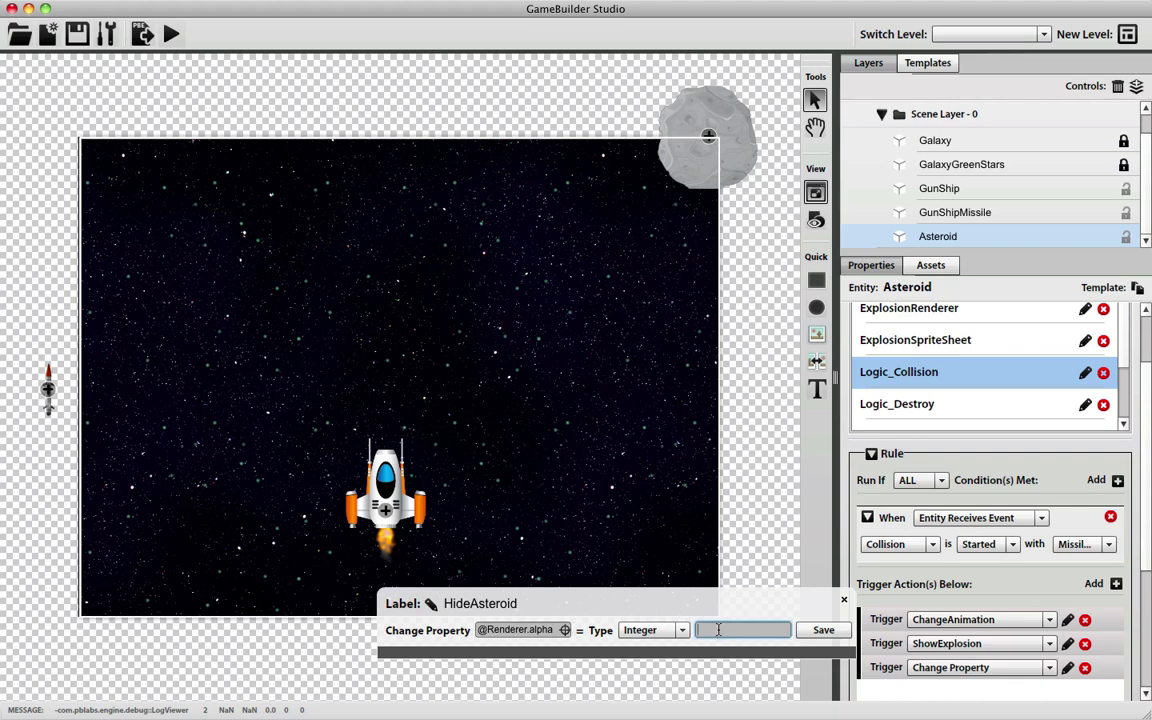
type("0")
left_click(806, 634)
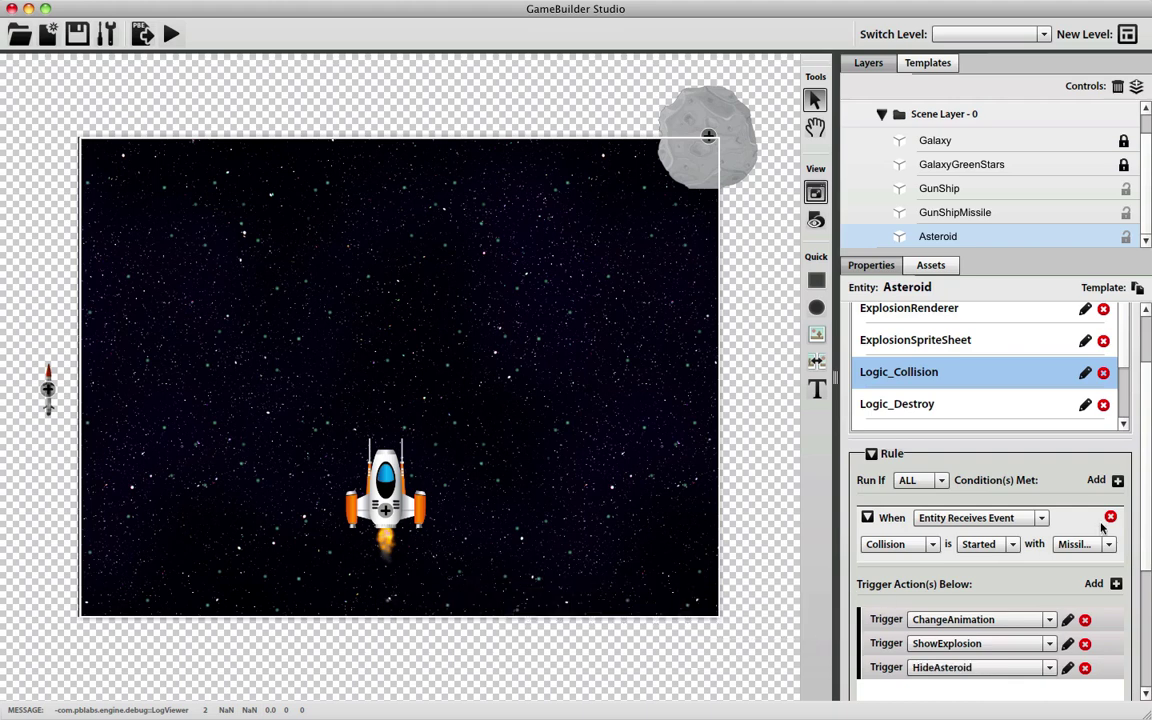
Add a fourth trigger action to the Logic_Collision rule and set its type to Play Sound
scroll(1146, 513, "down", 1)
scroll(1146, 513, "down", 2)
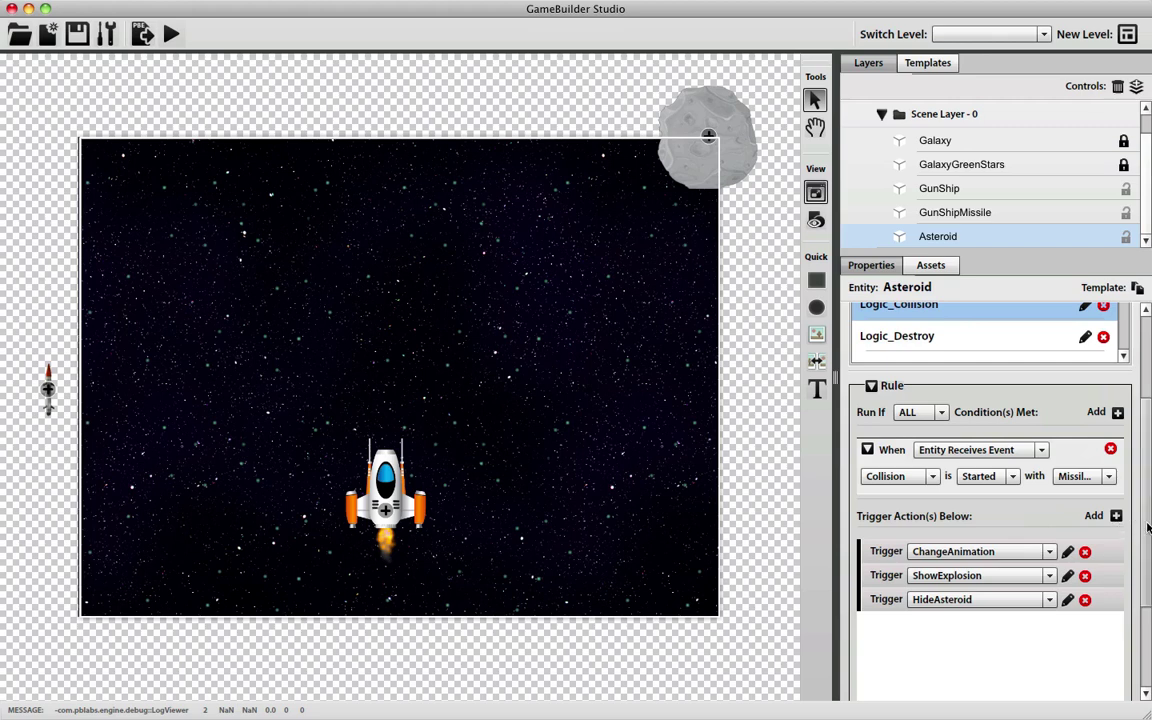
scroll(1138, 520, "down", 1)
left_click(1117, 474)
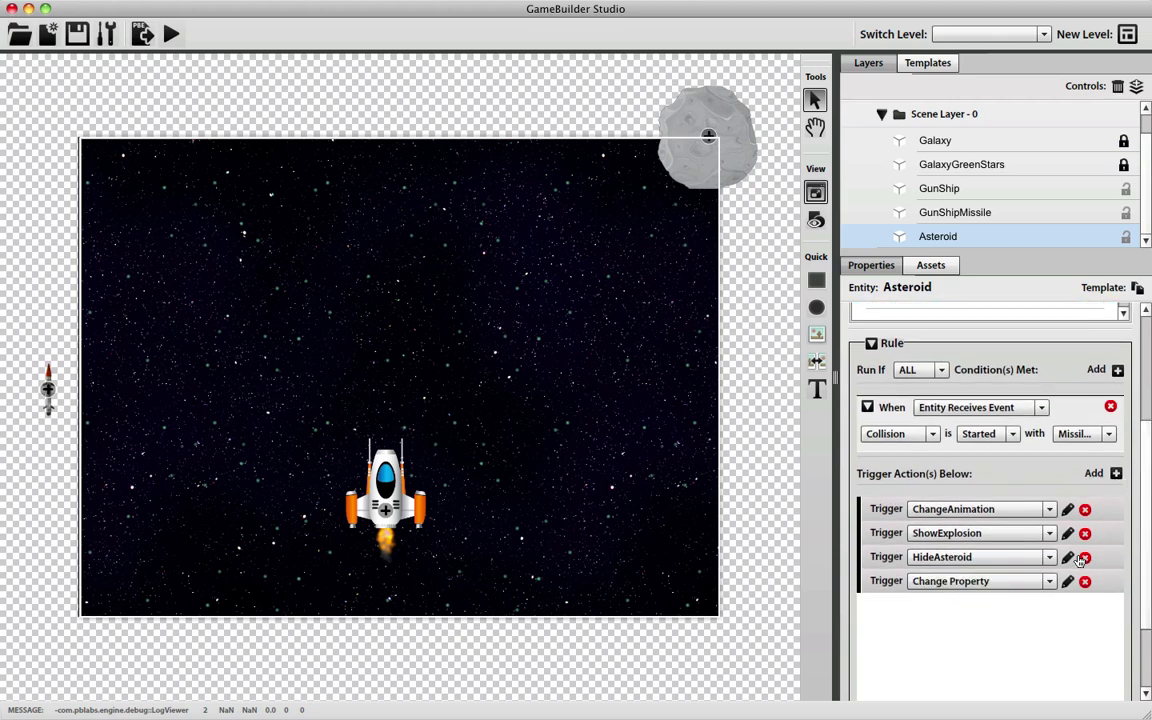
left_click(1050, 584)
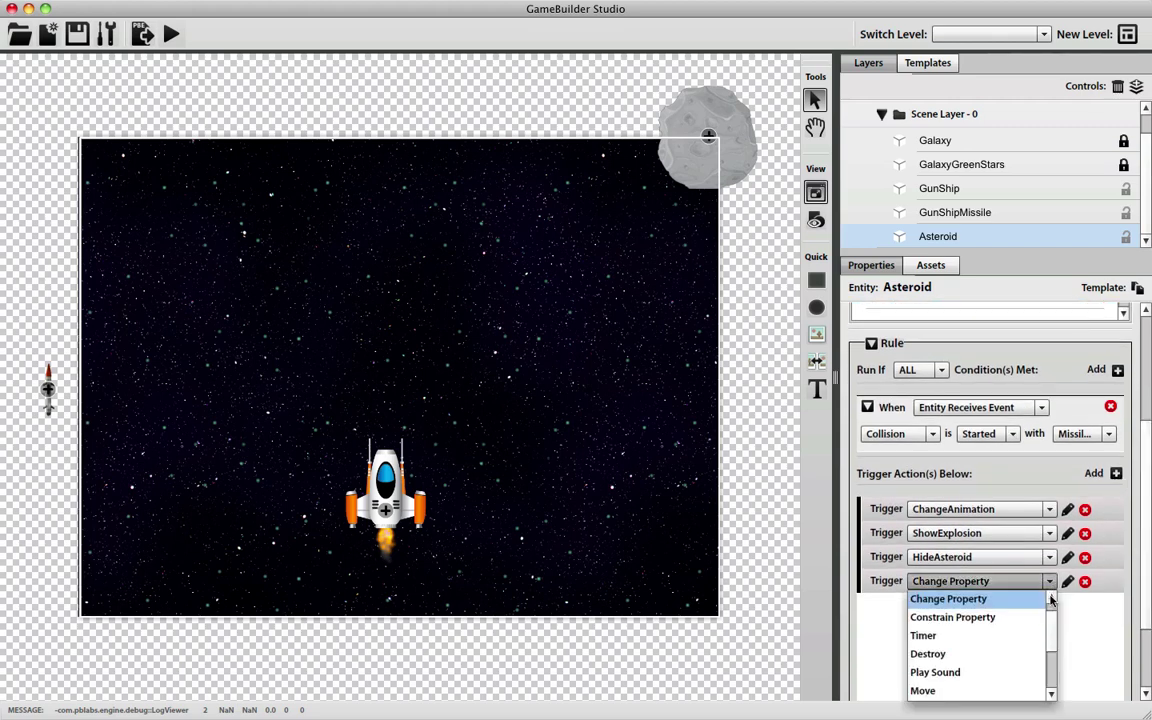
scroll(1005, 625, "down", 3)
scroll(1005, 625, "up", 3)
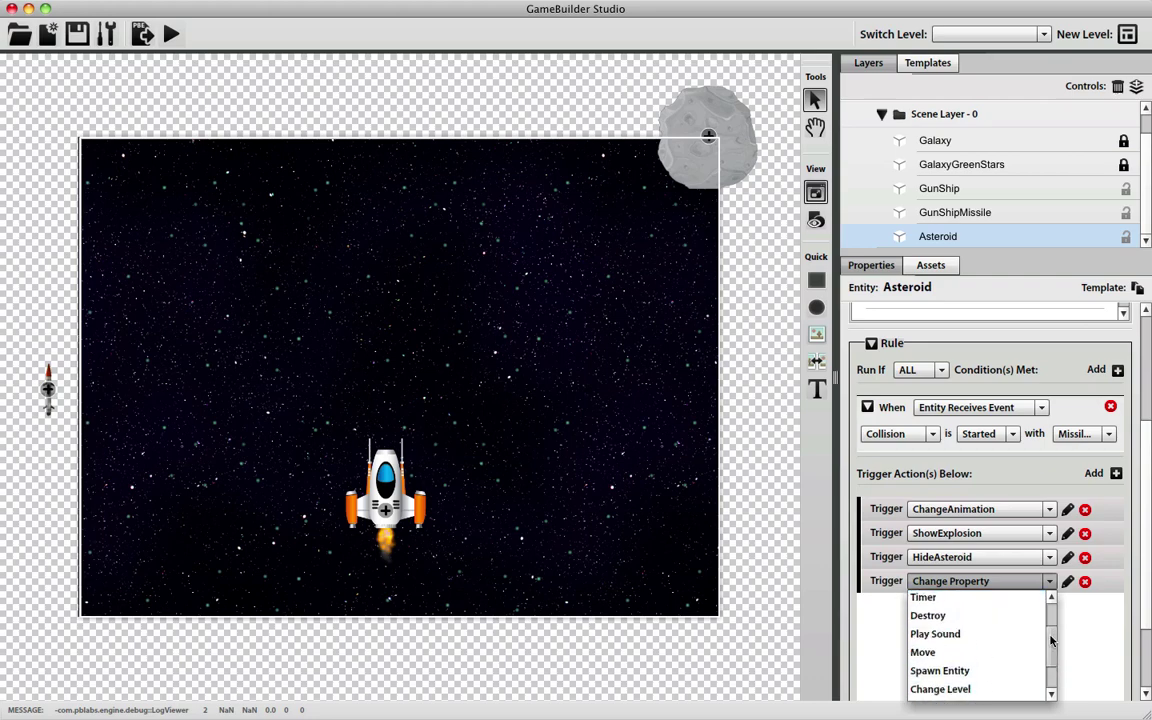
left_click(1010, 632)
Import the sound files Explode.mp3 and epic_battle_track.mp3 from the resources folder as game assets
left_click(935, 266)
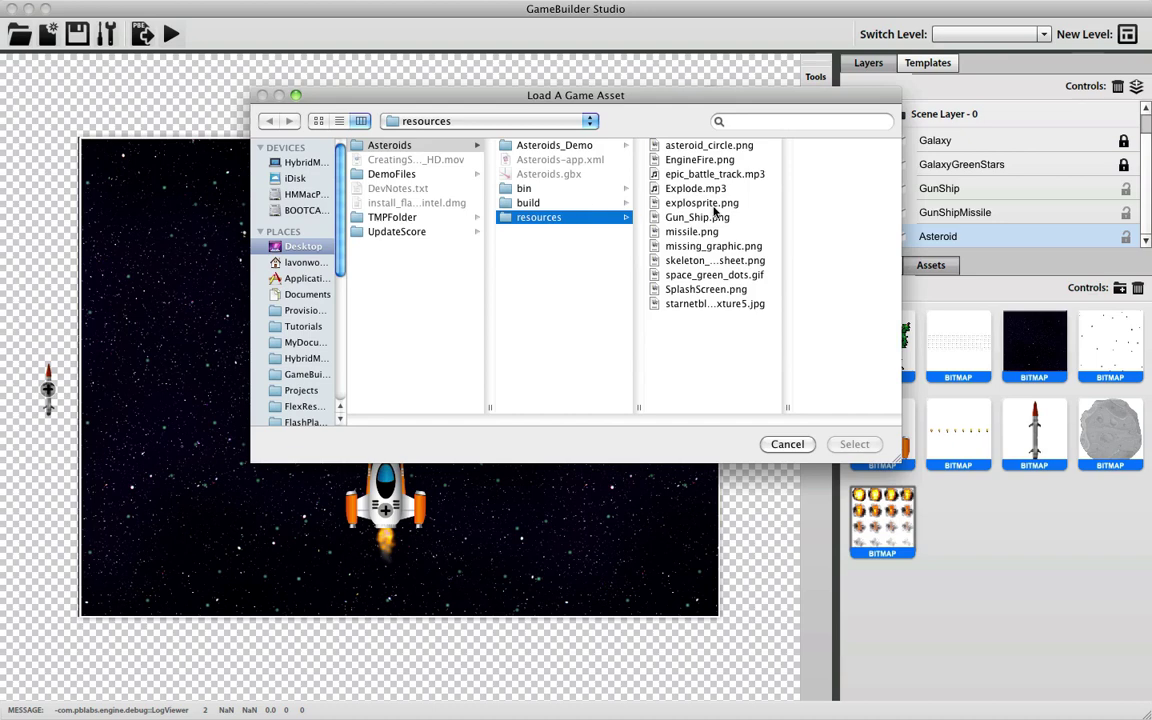
double_click(707, 189)
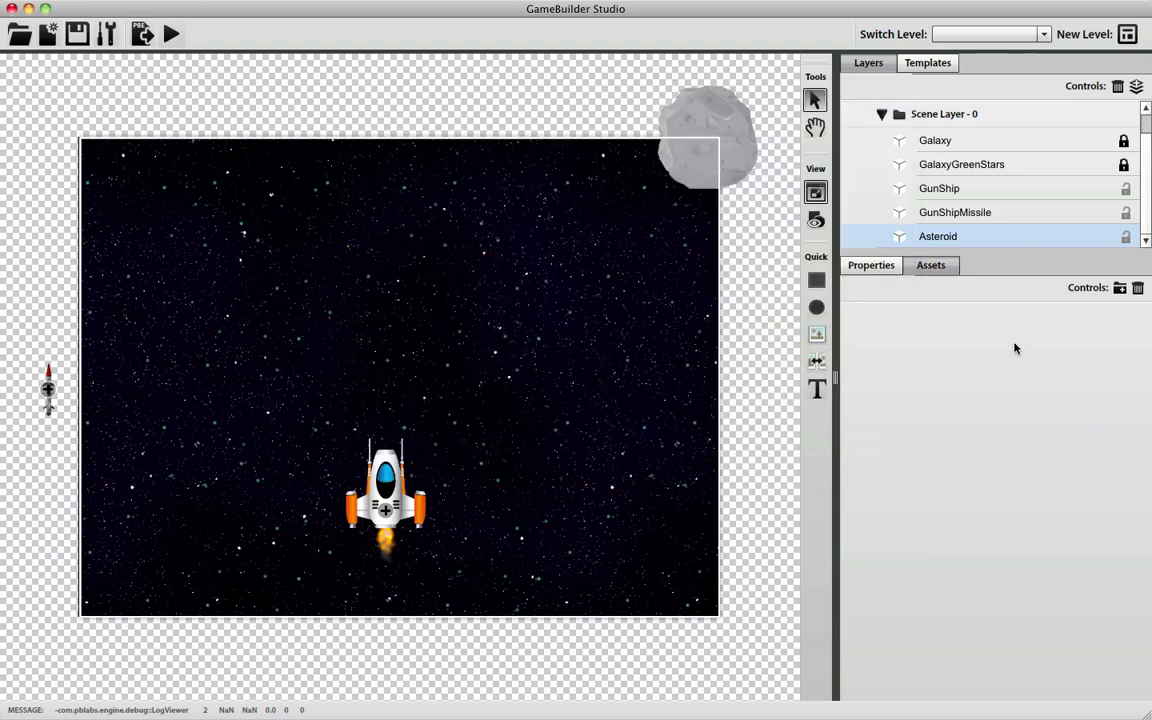
left_click(1121, 289)
double_click(714, 174)
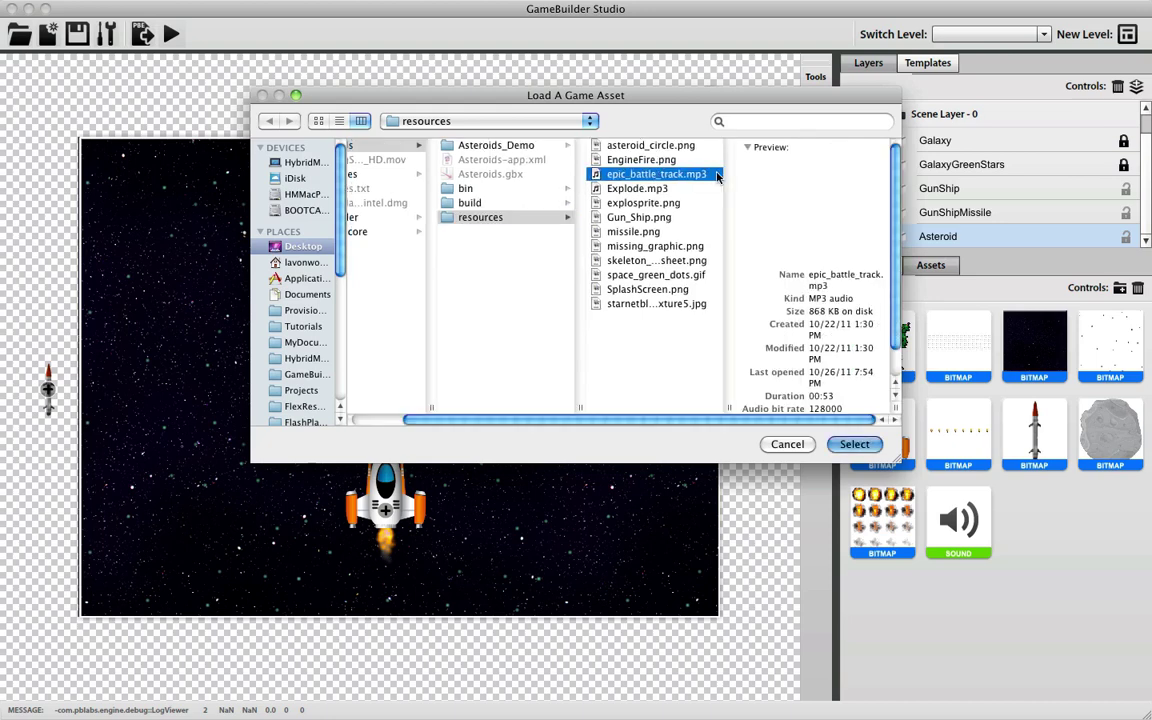
Label the Asteroid's Play Sound action PlayExplosion, assign it the sound Explode.mp3, and save it
left_click(871, 265)
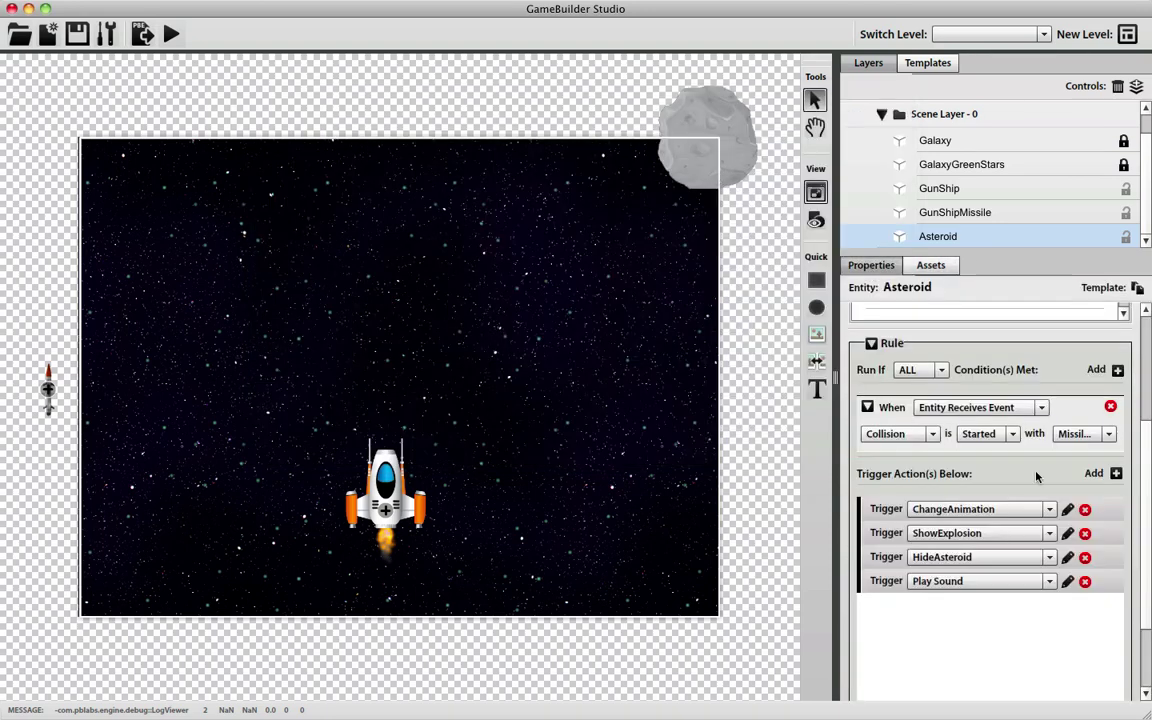
left_click(1068, 583)
triple_click(476, 592)
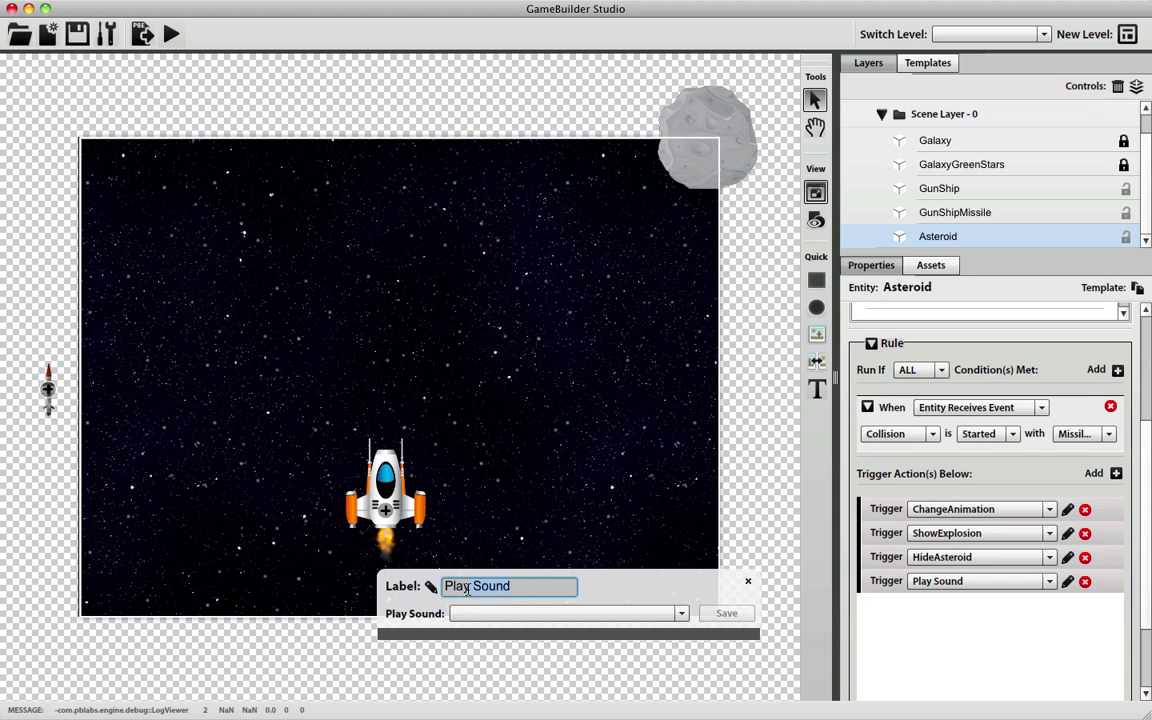
type("PlayExplosio")
left_click(508, 612)
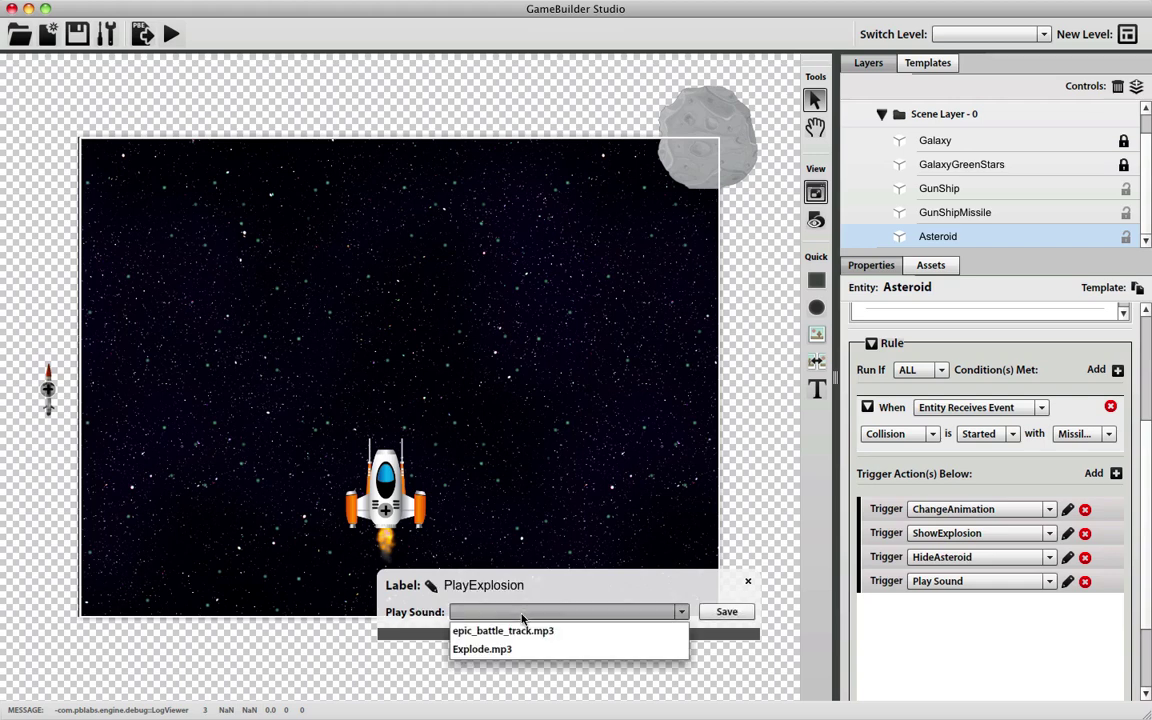
left_click(507, 648)
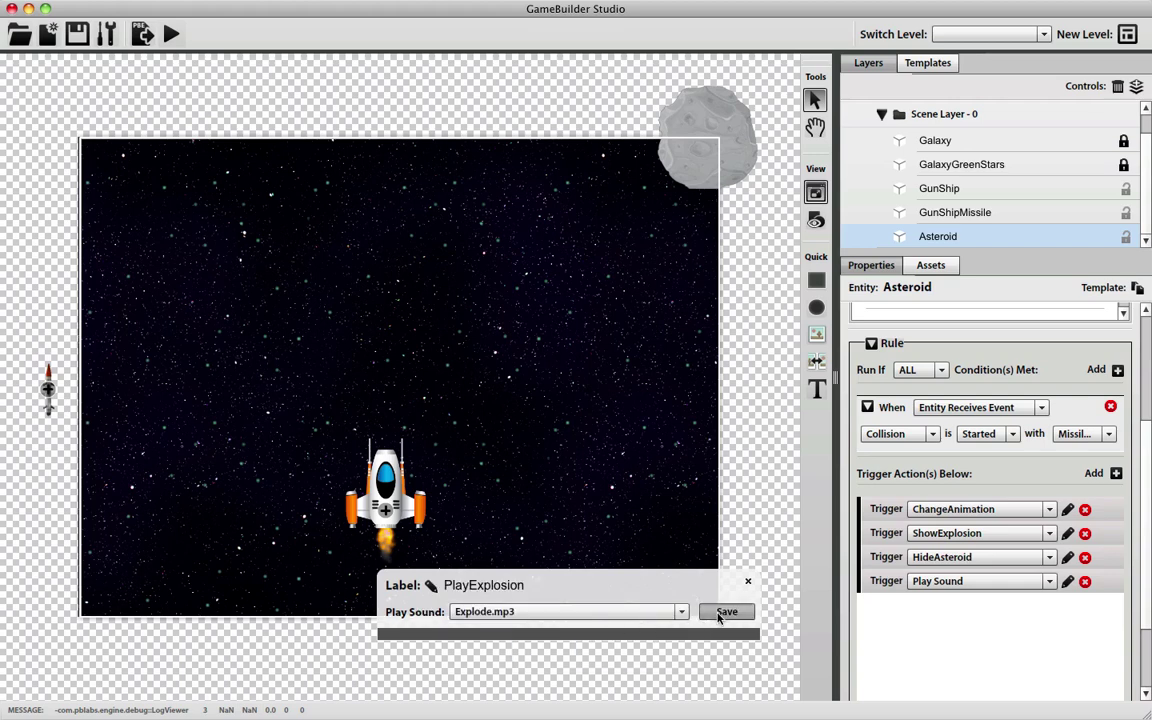
left_click(722, 611)
Add a Timer trigger action to the Logic_Collision rule and label it DestroyTimer
left_click(1117, 473)
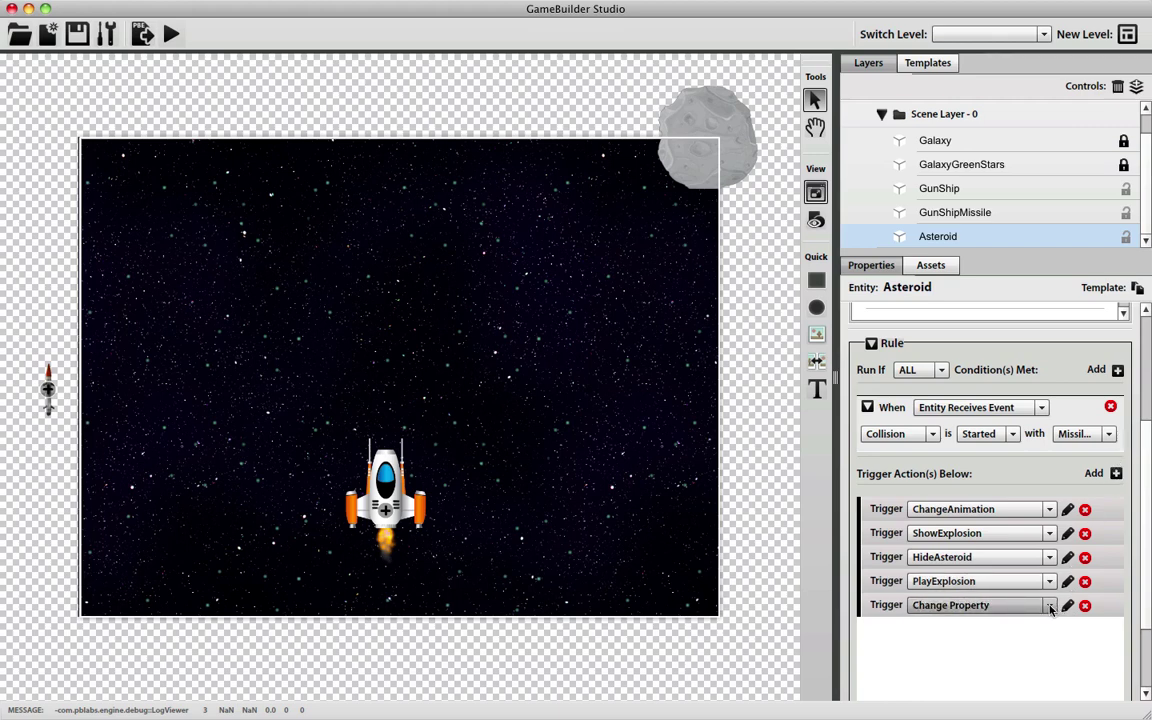
left_click(1049, 605)
left_click(990, 533)
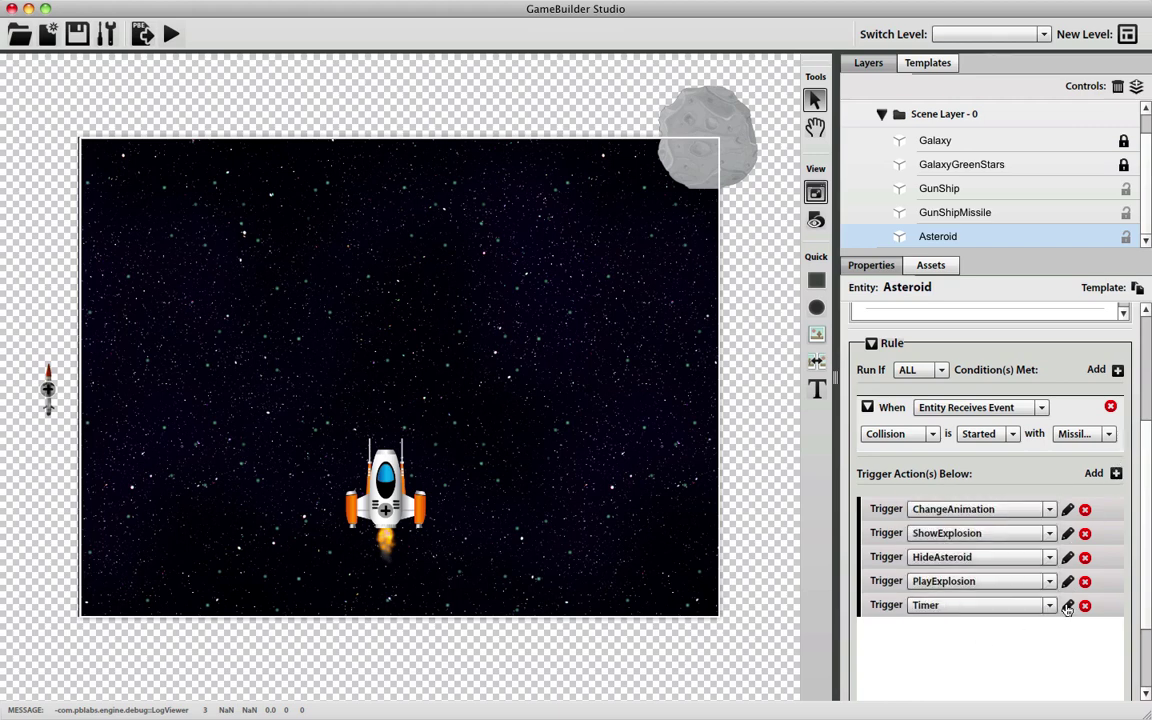
left_click(445, 610)
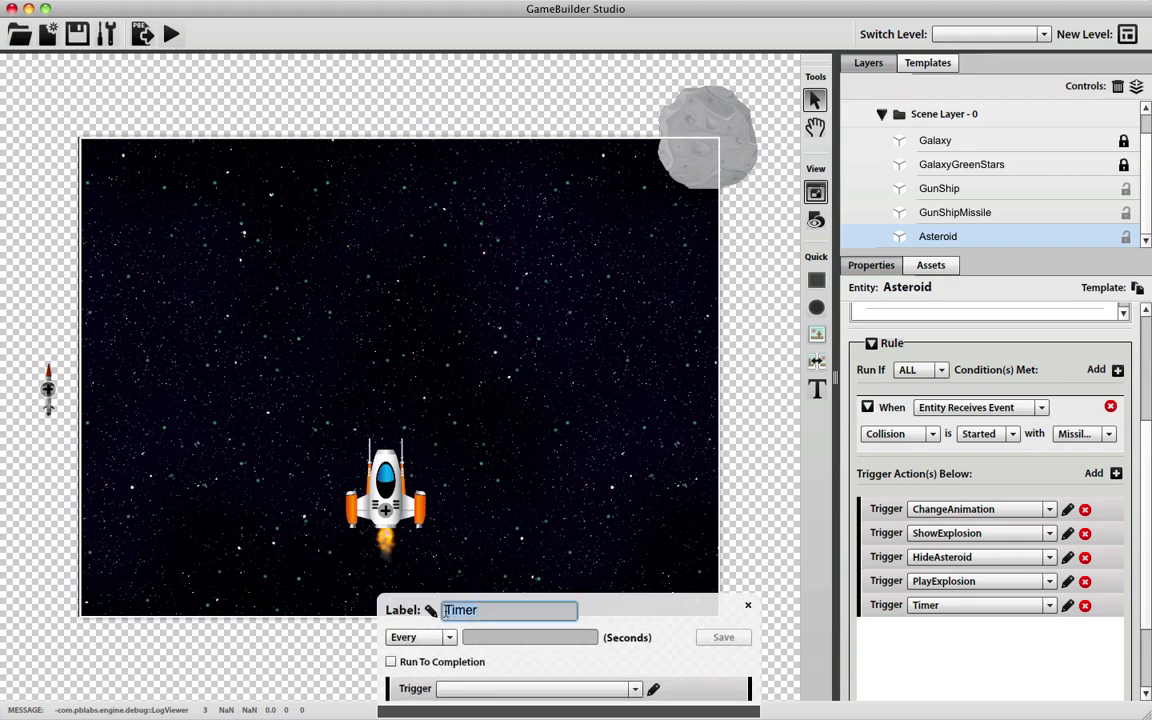
type("Destory")
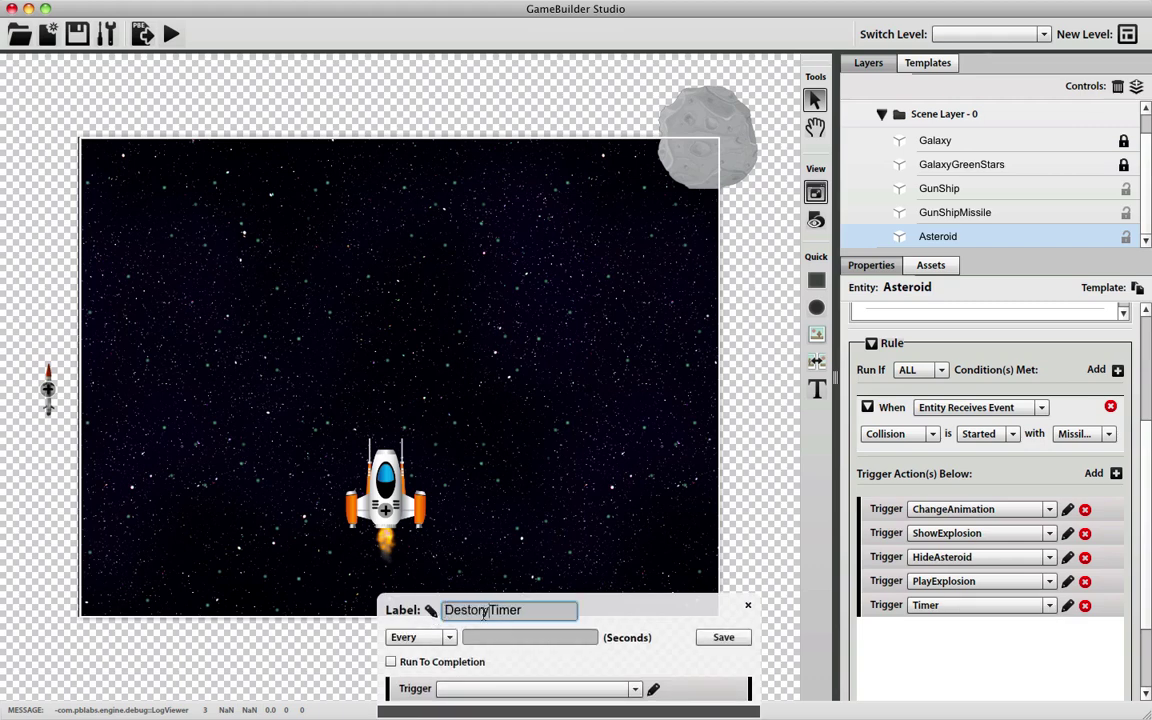
key("BackSpace")
key("BackSpace")
type("roy")
Set DestroyTimer to trigger Destroy after 5 seconds with Run To Completion enabled, and save it
left_click(451, 638)
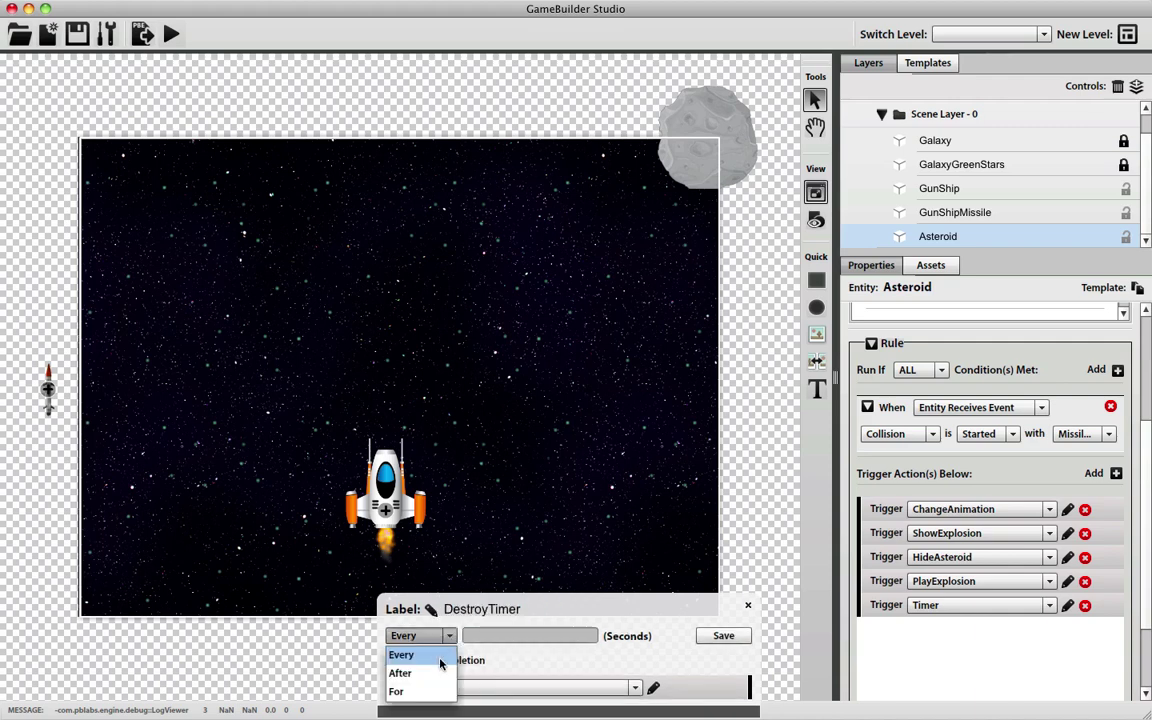
left_click(425, 673)
left_click(494, 636)
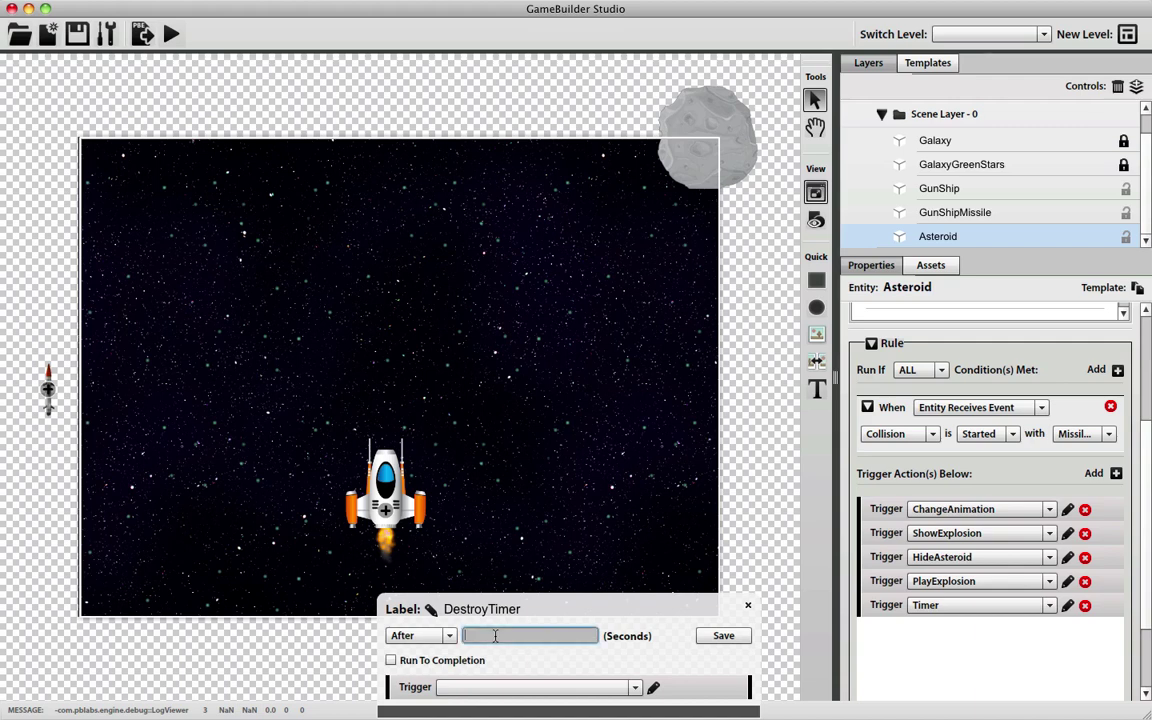
type("5")
left_click(391, 660)
left_click(501, 687)
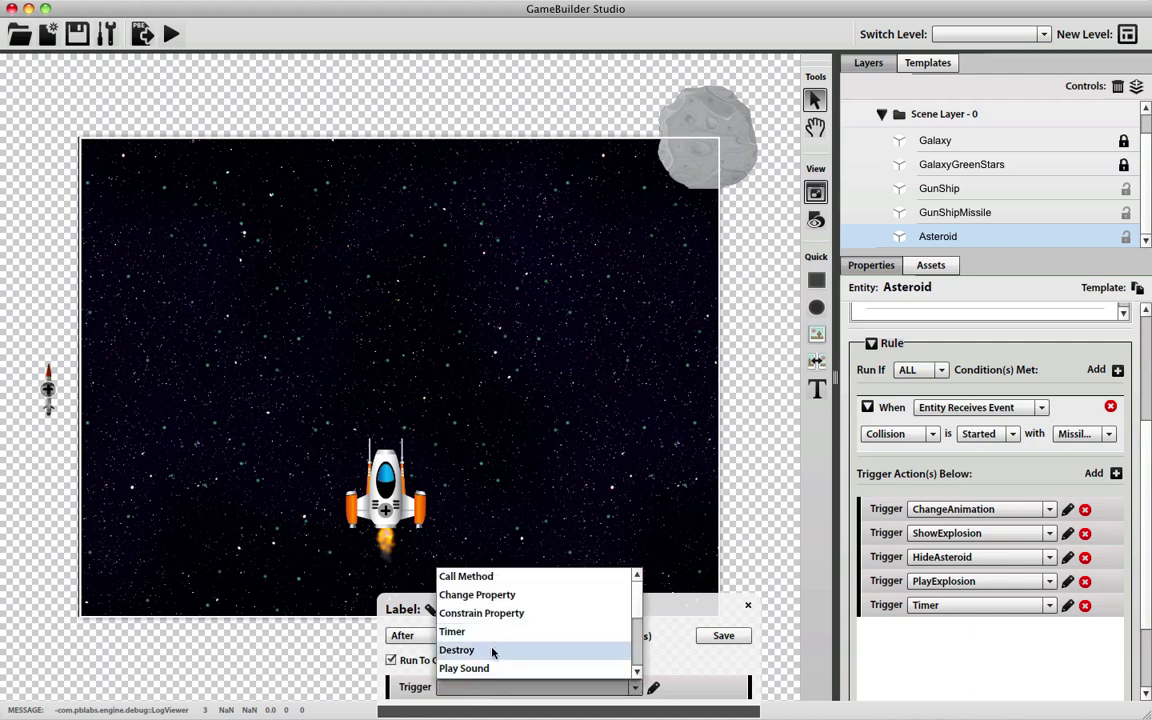
left_click(494, 650)
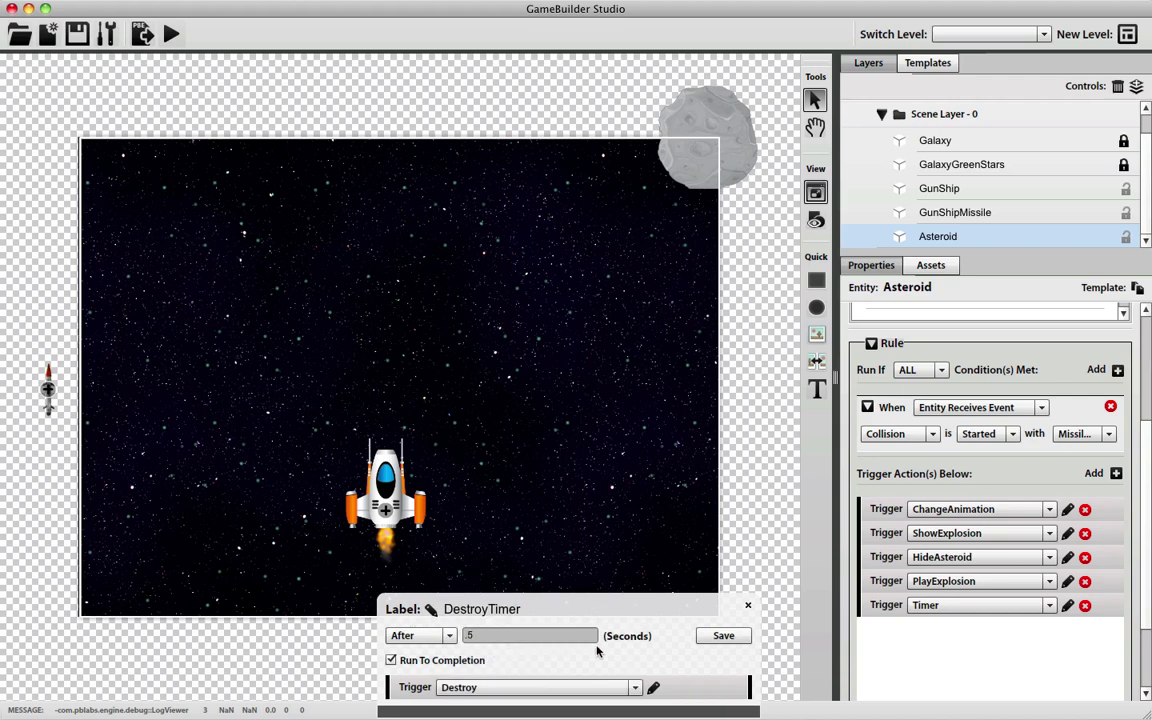
left_click(724, 637)
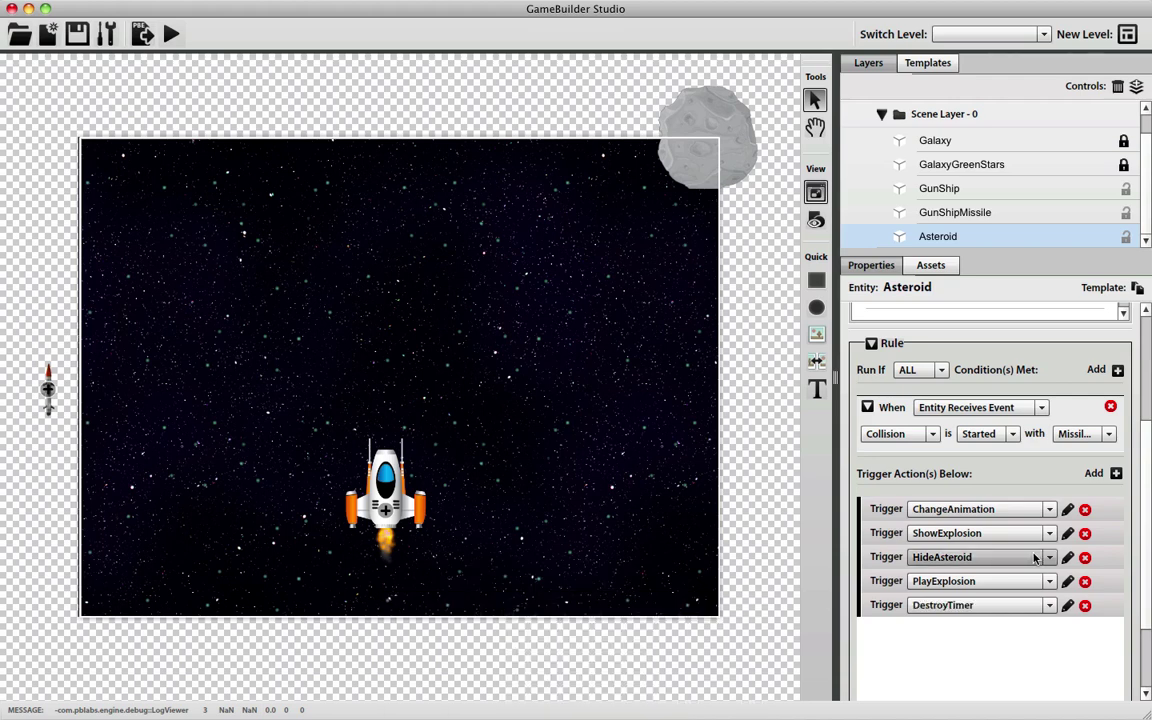
Move the asteroid horizontally out of the game scene, past the scene's upper-right corner
left_click_drag(1144, 540, 1126, 450)
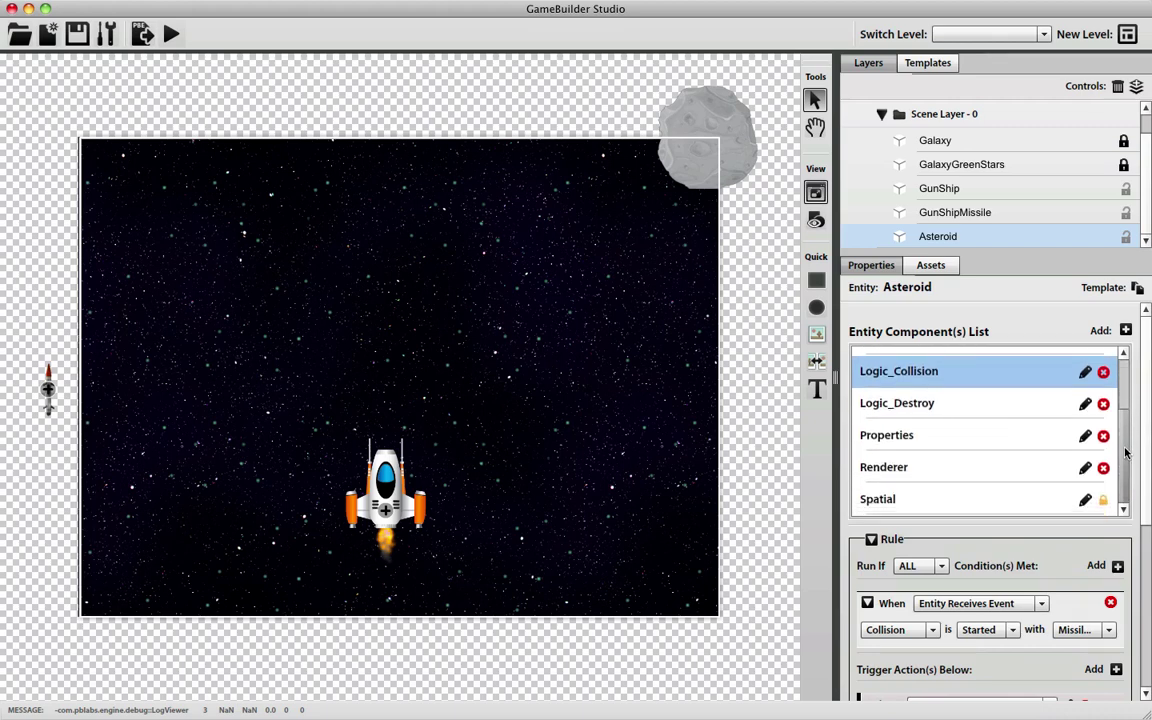
scroll(1125, 447, "up", 3)
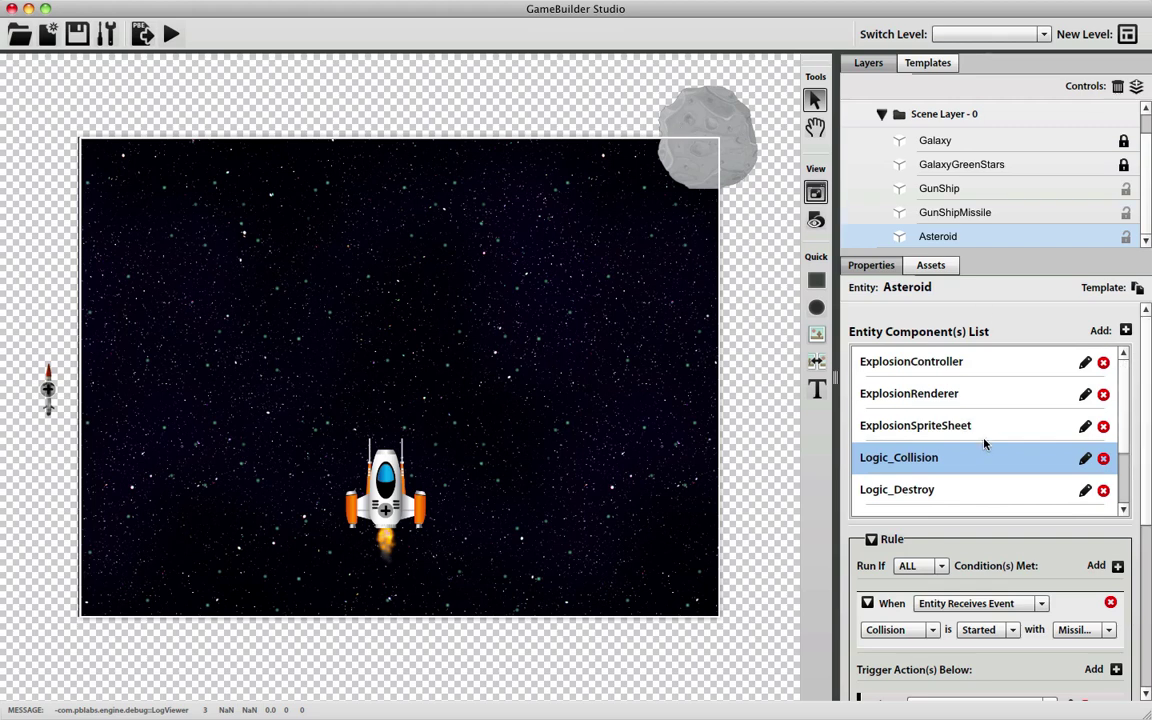
left_click_drag(705, 128, 760, 126)
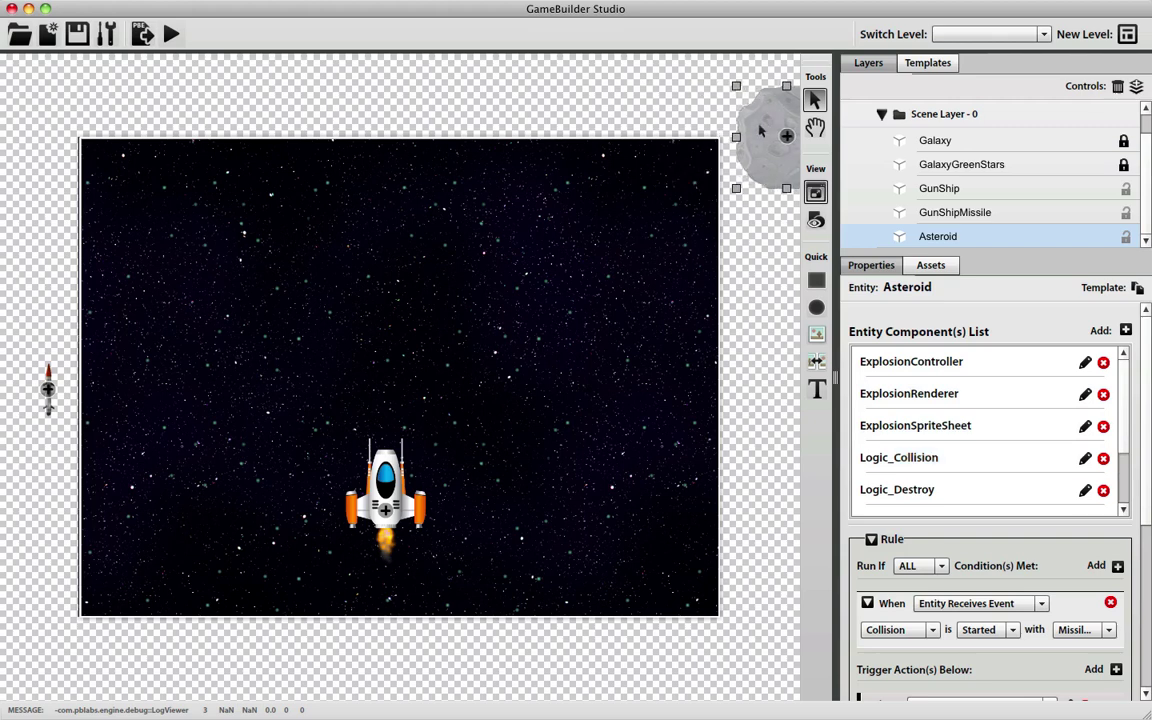
Run the game and test steering the gunship sideways while firing missiles
left_click(170, 37)
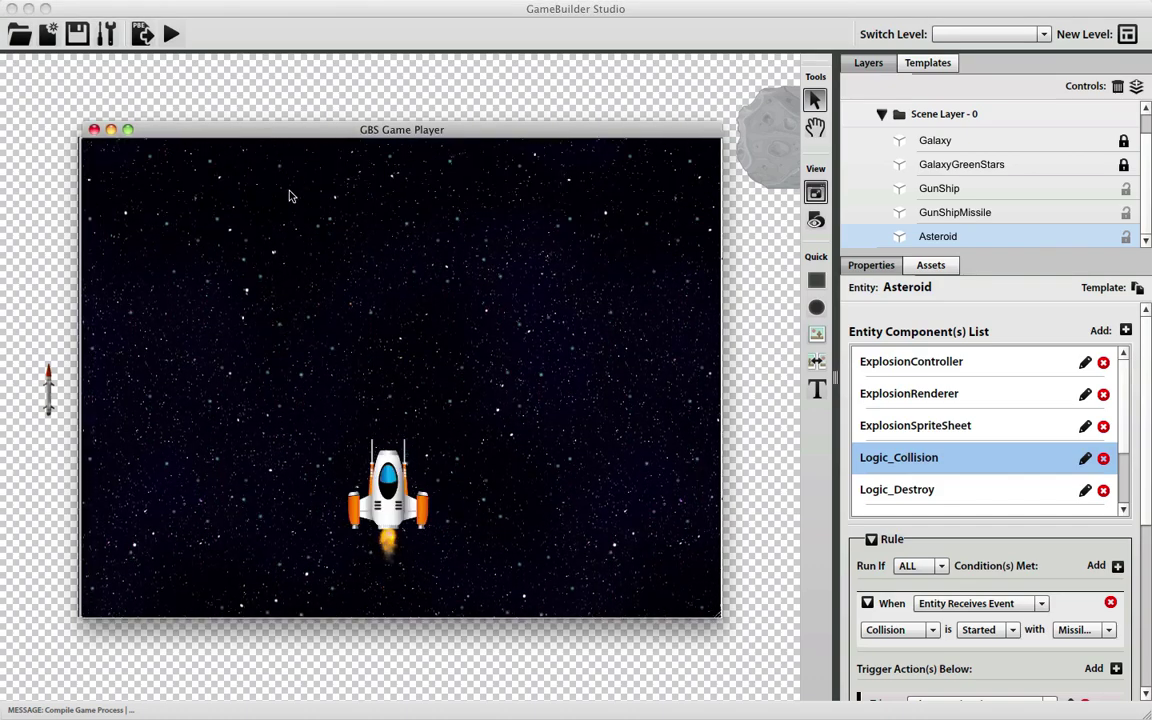
key("Right")
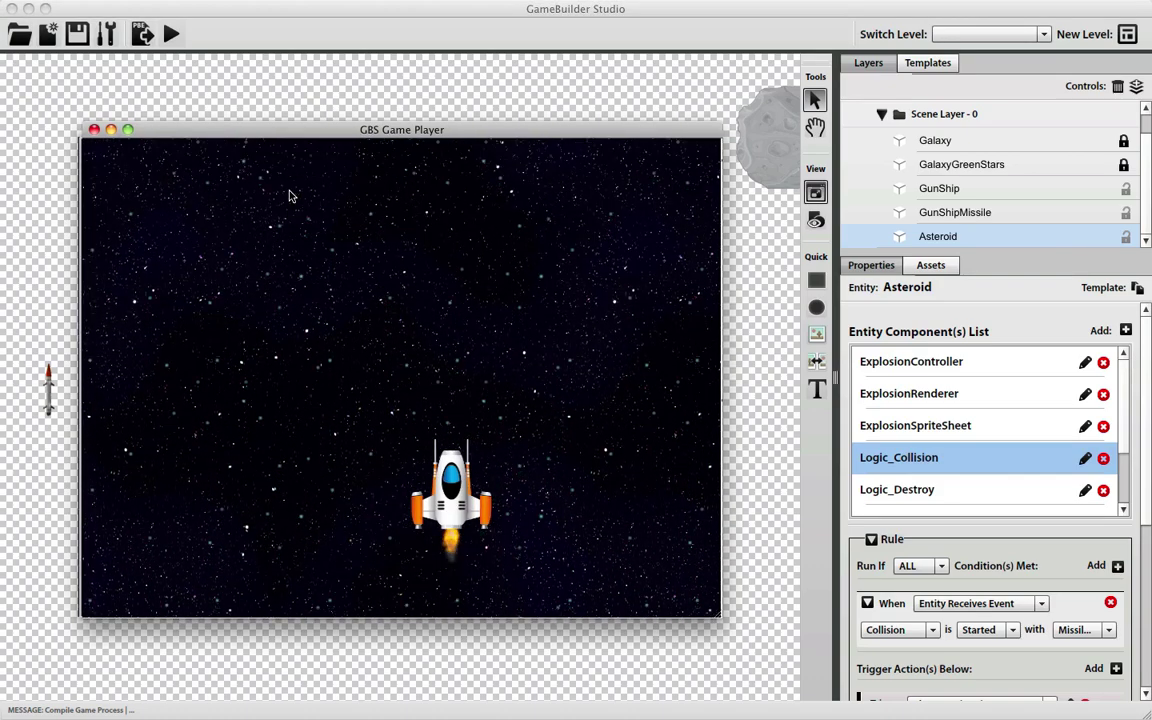
key("space")
key("space")
key("Left")
key("space")
key("space")
key("Right")
key("space")
key("space")
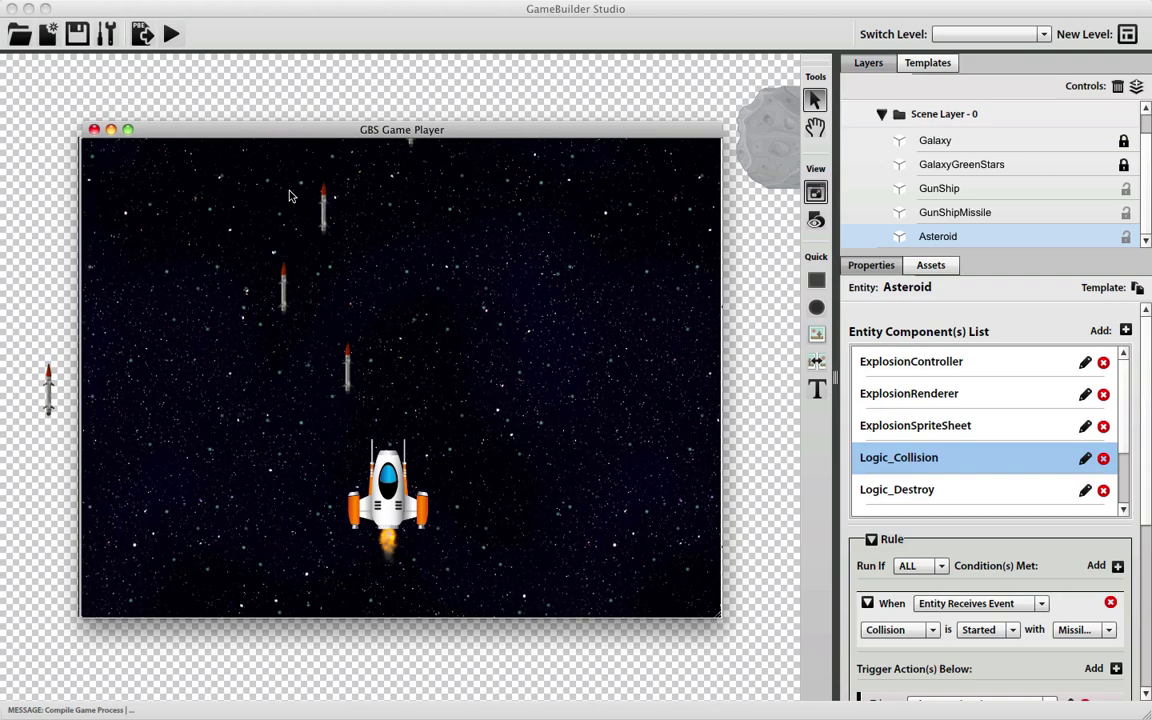
Keep test-firing missiles while steering the gunship right and left, and close the game player
key("space")
key("space")
key("space")
key("space")
key("Right")
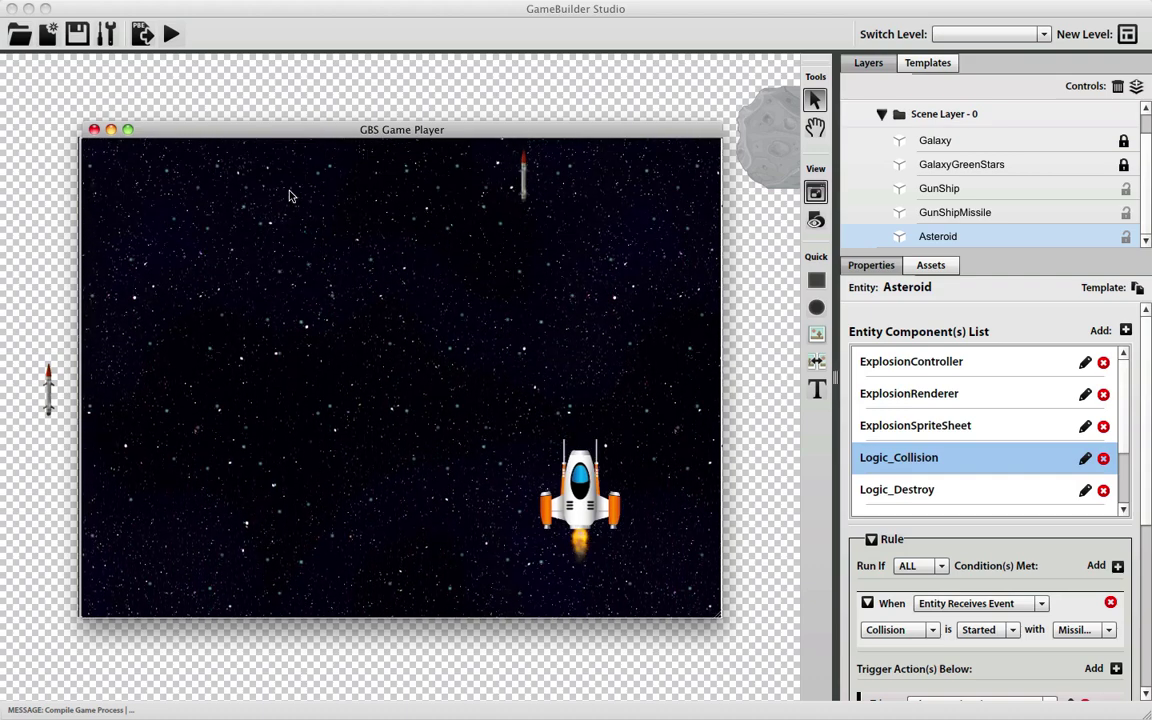
key("space")
key("Left")
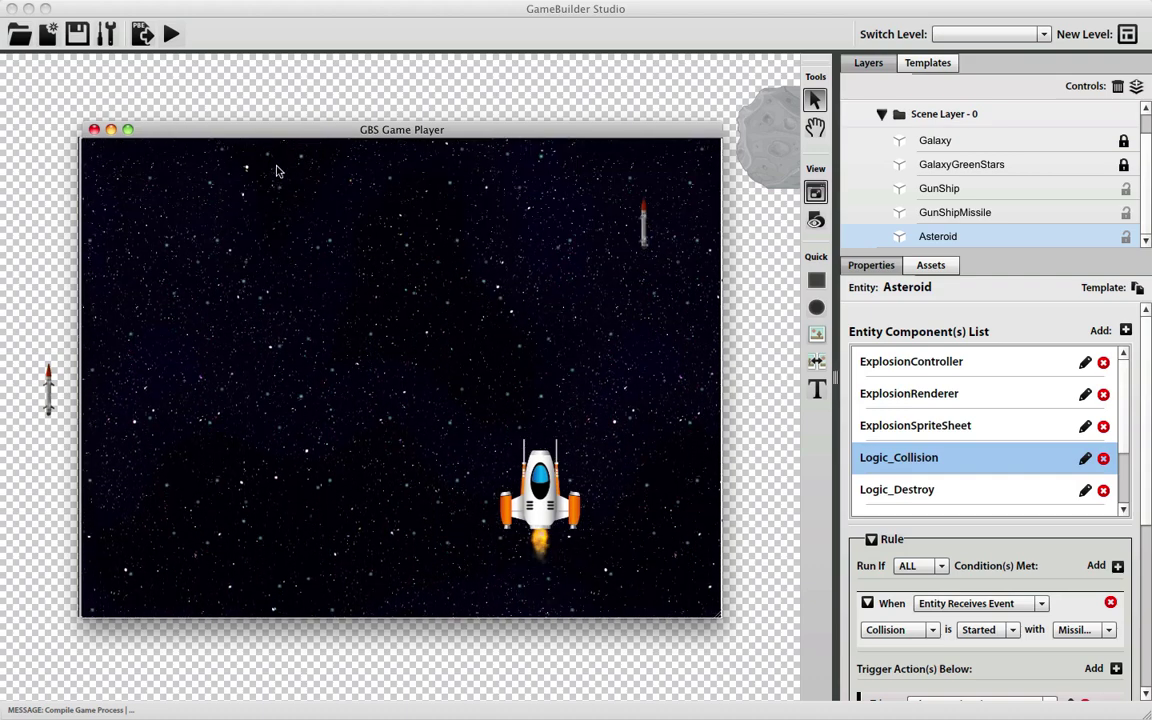
left_click(94, 129)
Add a square entity and place it outside the game scene, beyond the scene's lower-right edge
left_click(762, 136)
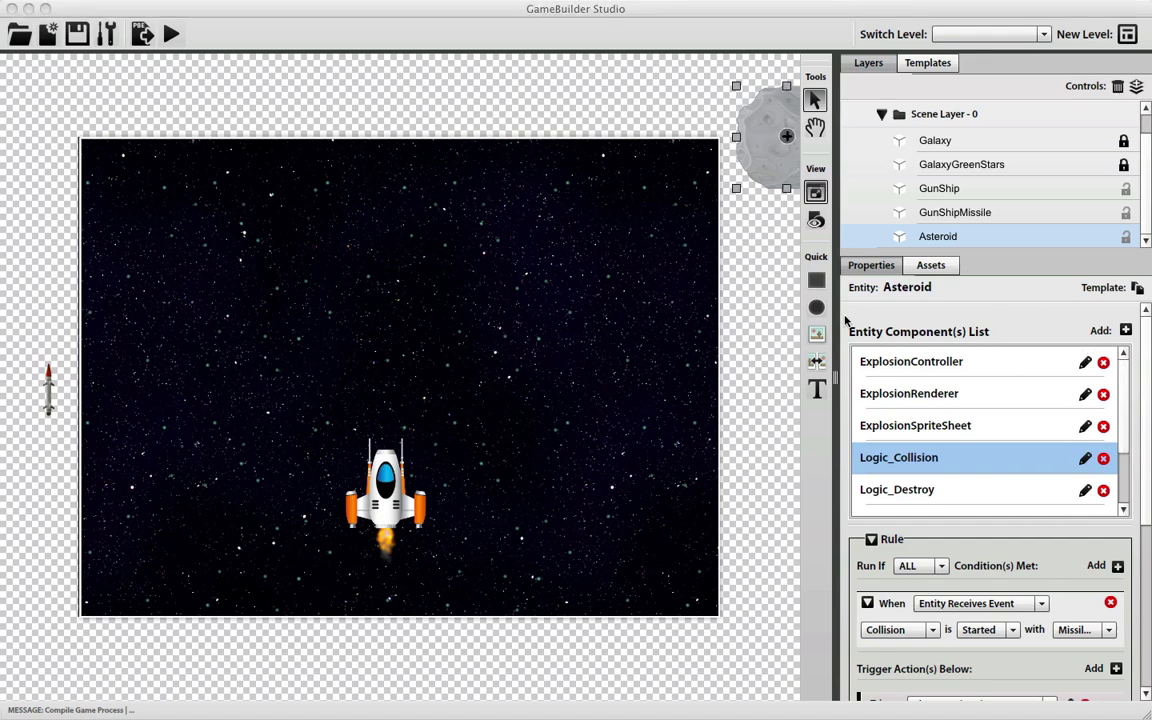
left_click(776, 345)
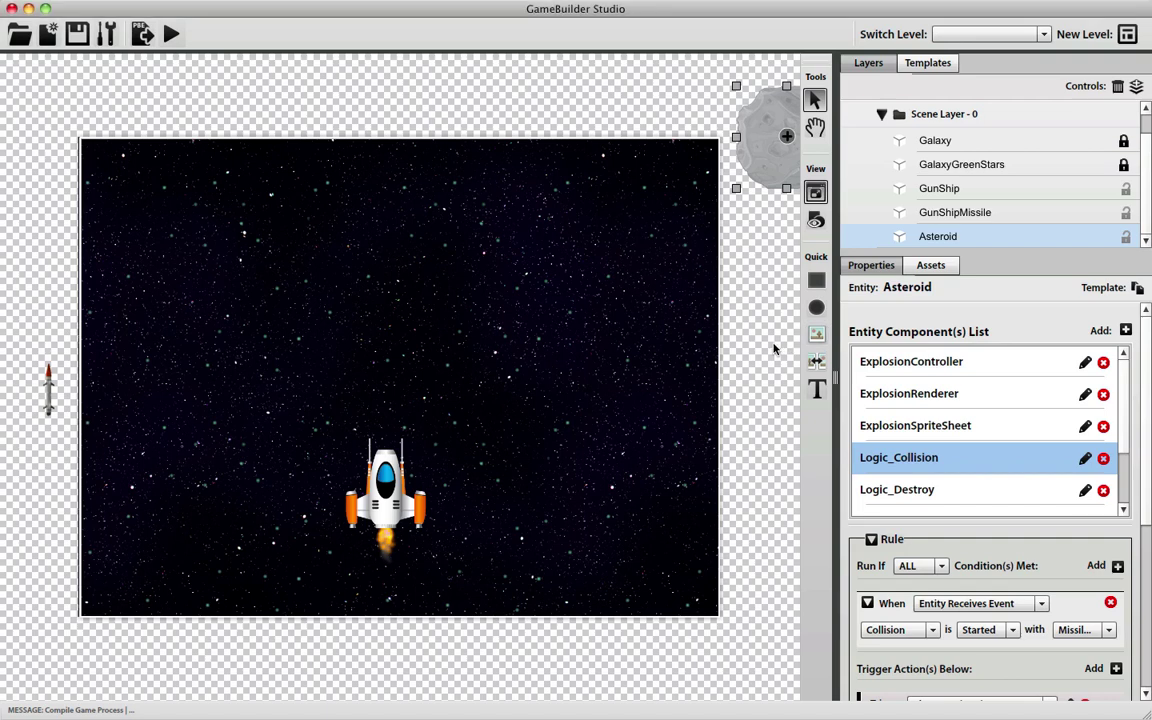
left_click(818, 283)
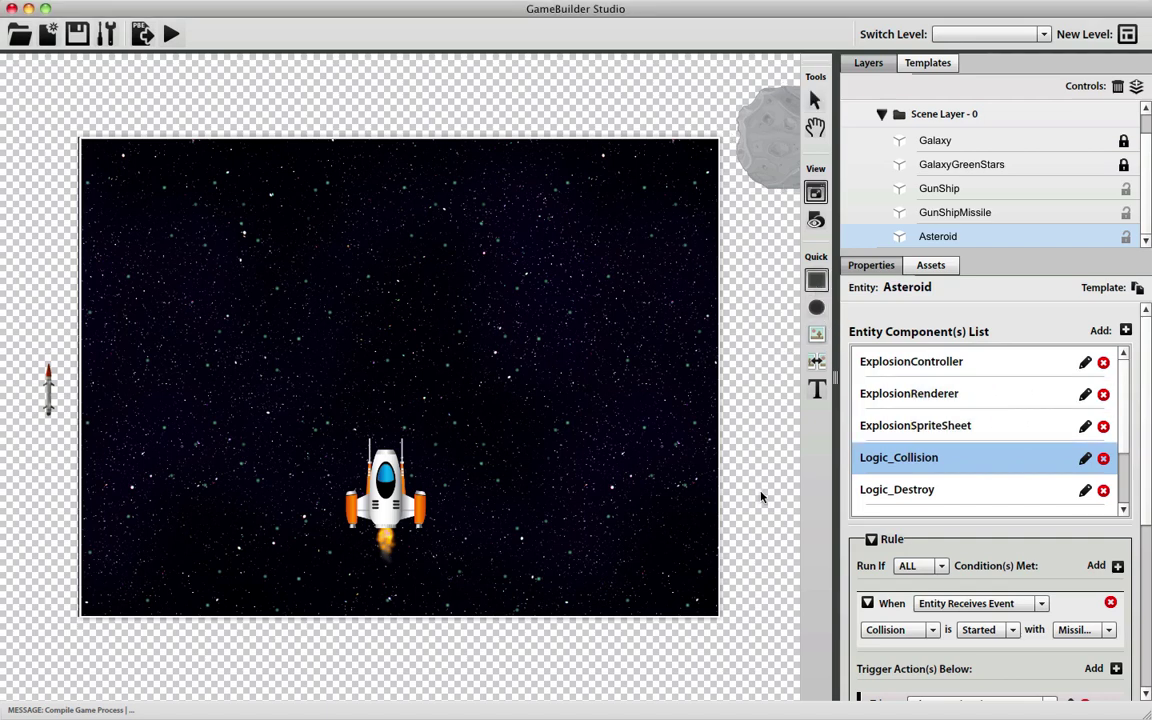
left_click(679, 472)
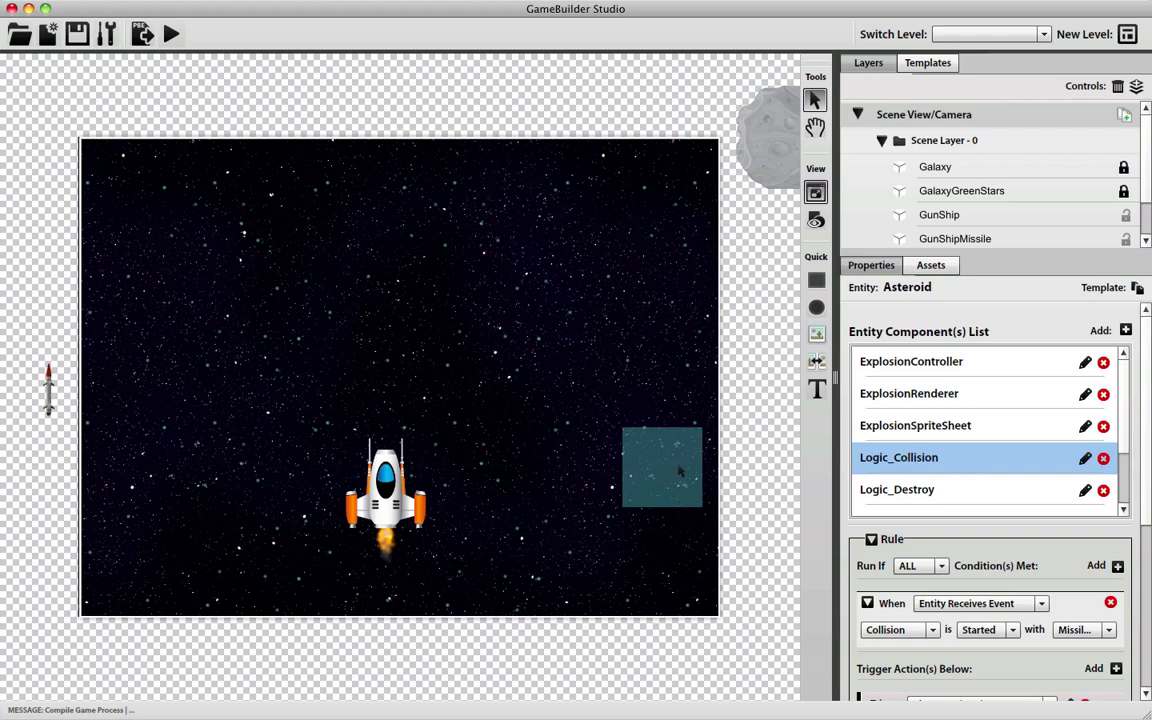
left_click_drag(679, 472, 786, 558)
Set the square's Spatial body type to STATIC and turn off its Can Move option
left_click(1088, 395)
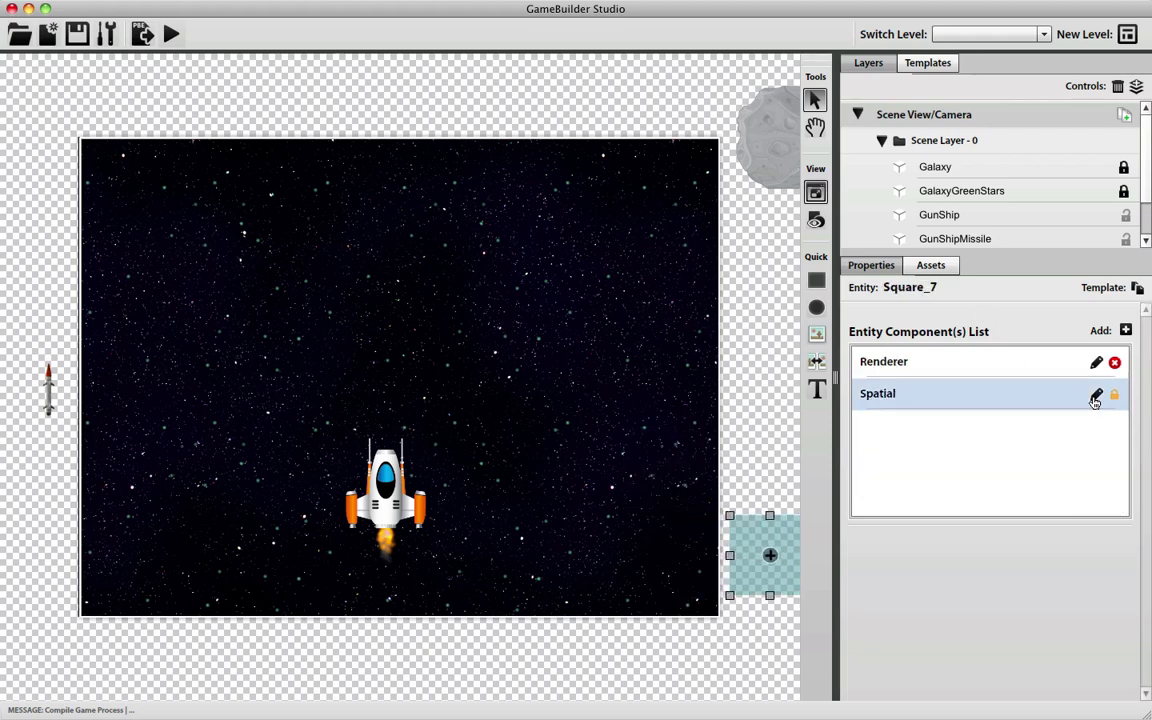
scroll(1140, 372, "down", 2)
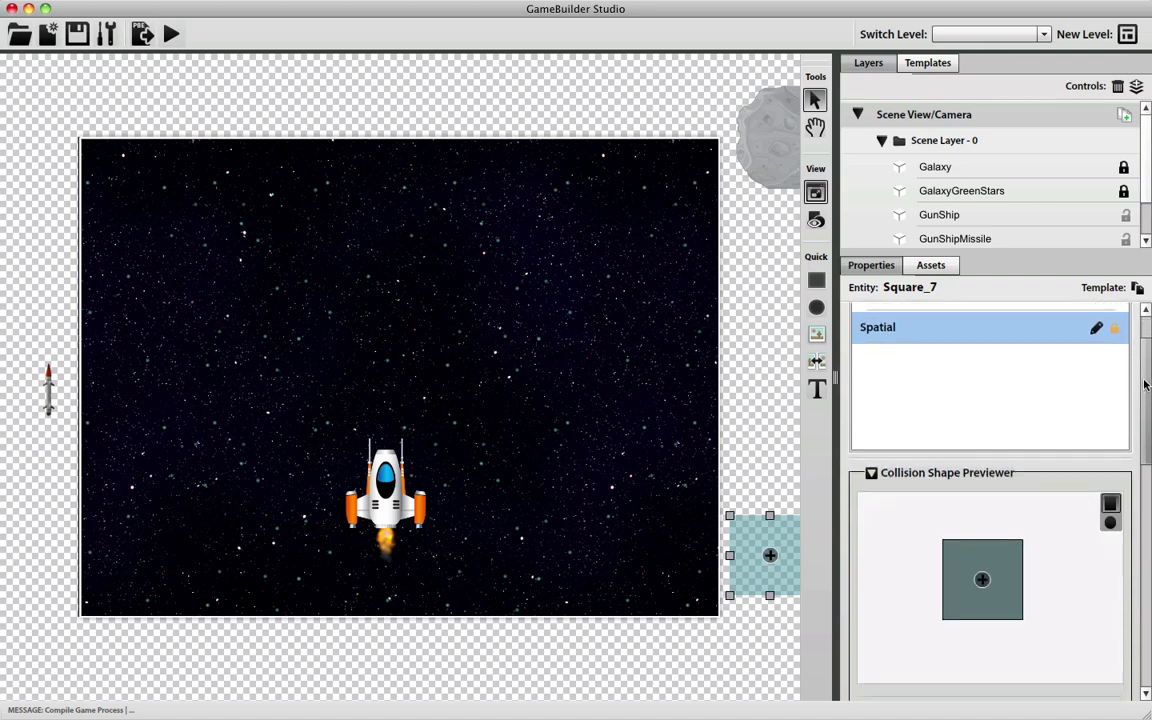
scroll(1144, 360, "up", 2)
scroll(1147, 364, "down", 3)
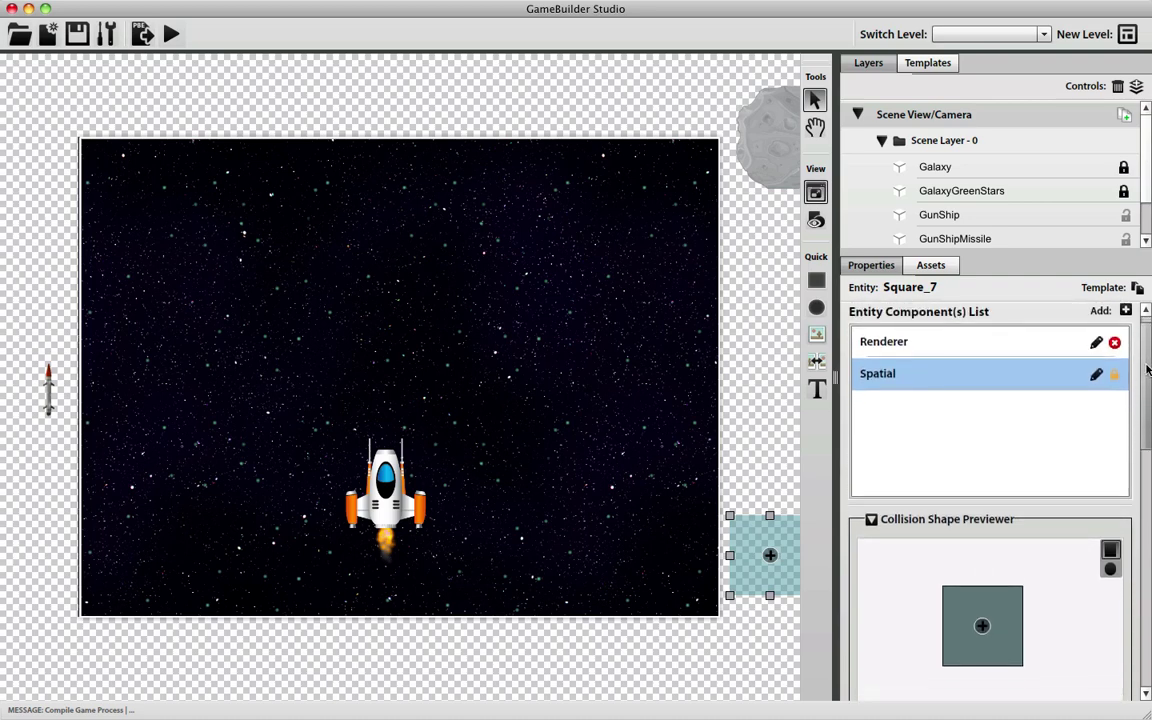
left_click_drag(1149, 416, 1147, 467)
scroll(1147, 467, "down", 3)
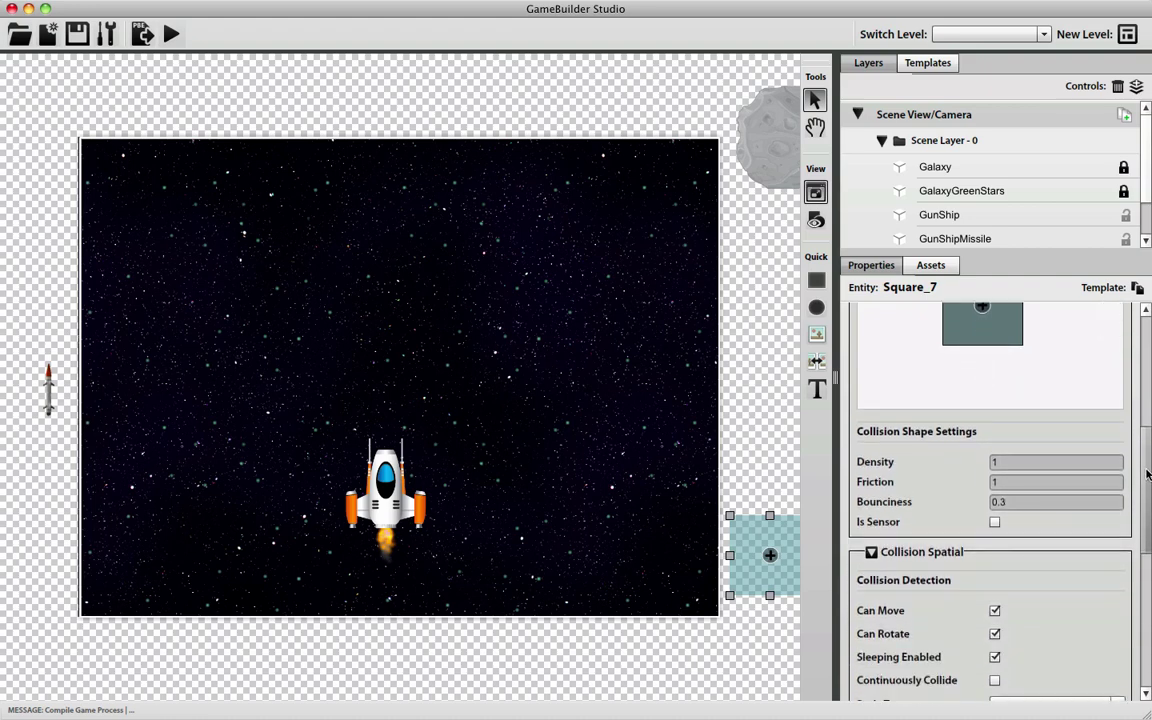
left_click(1103, 612)
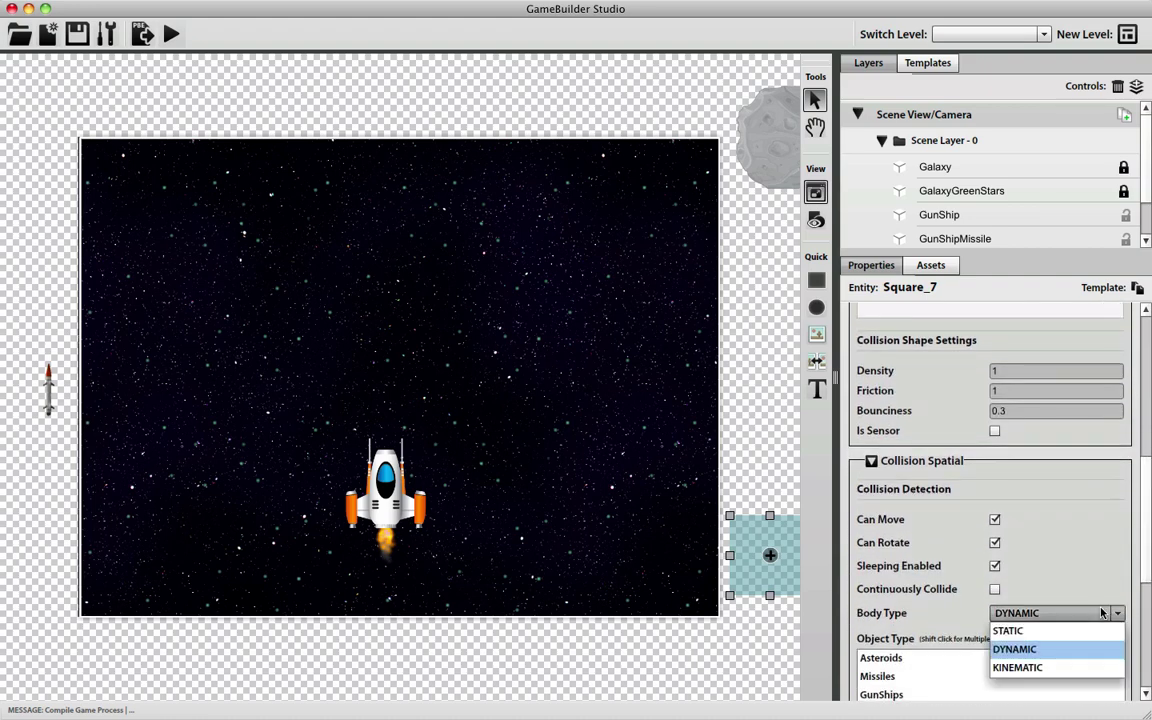
left_click(1030, 630)
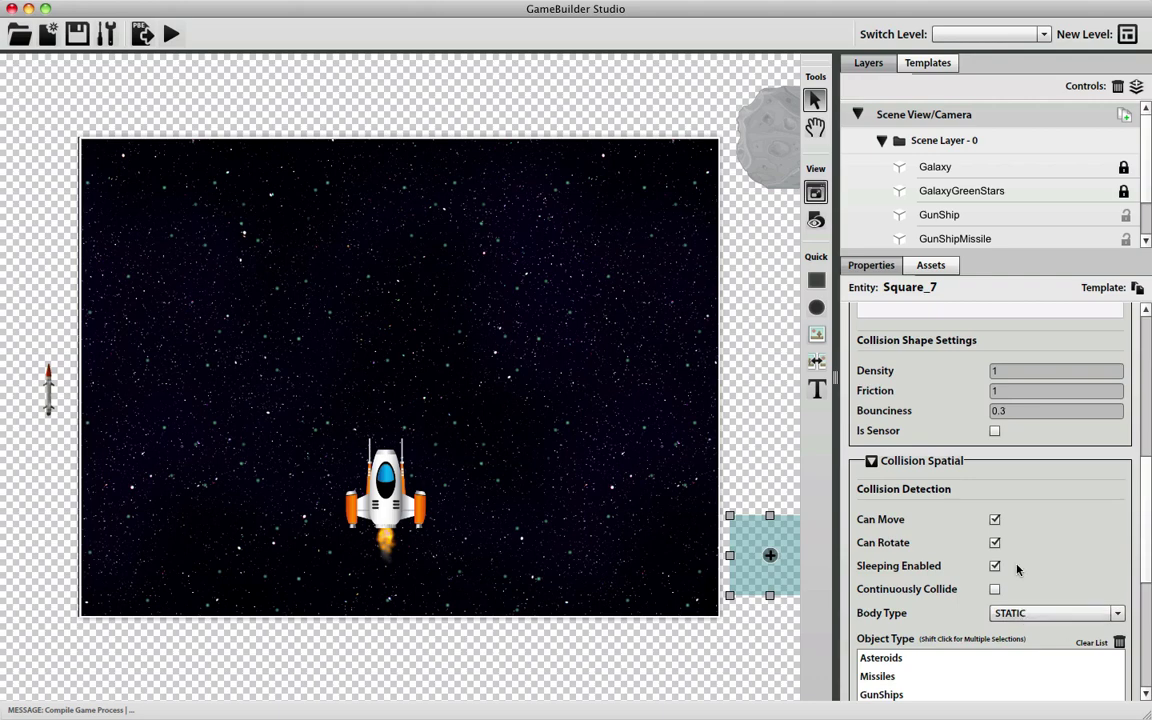
left_click(994, 519)
left_click(995, 542)
left_click(995, 544)
scroll(1140, 567, "down", 5)
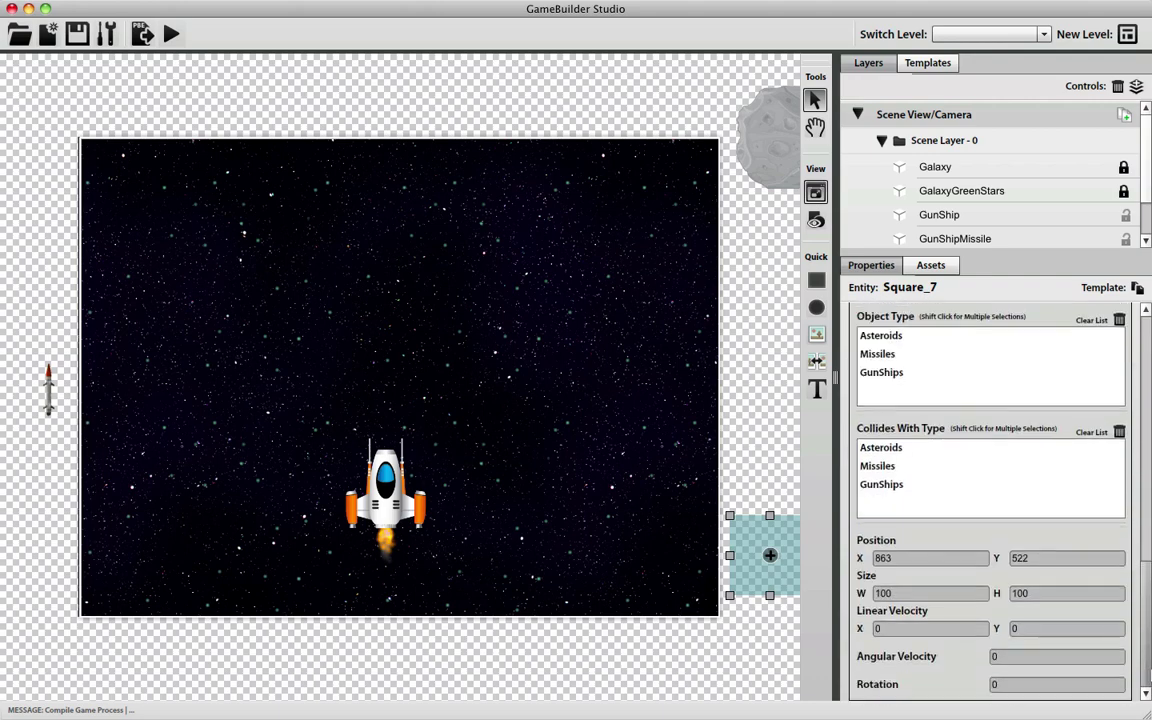
Add a Rule Component named Logic_Spawner to the square entity
scroll(1120, 479, "up", 10)
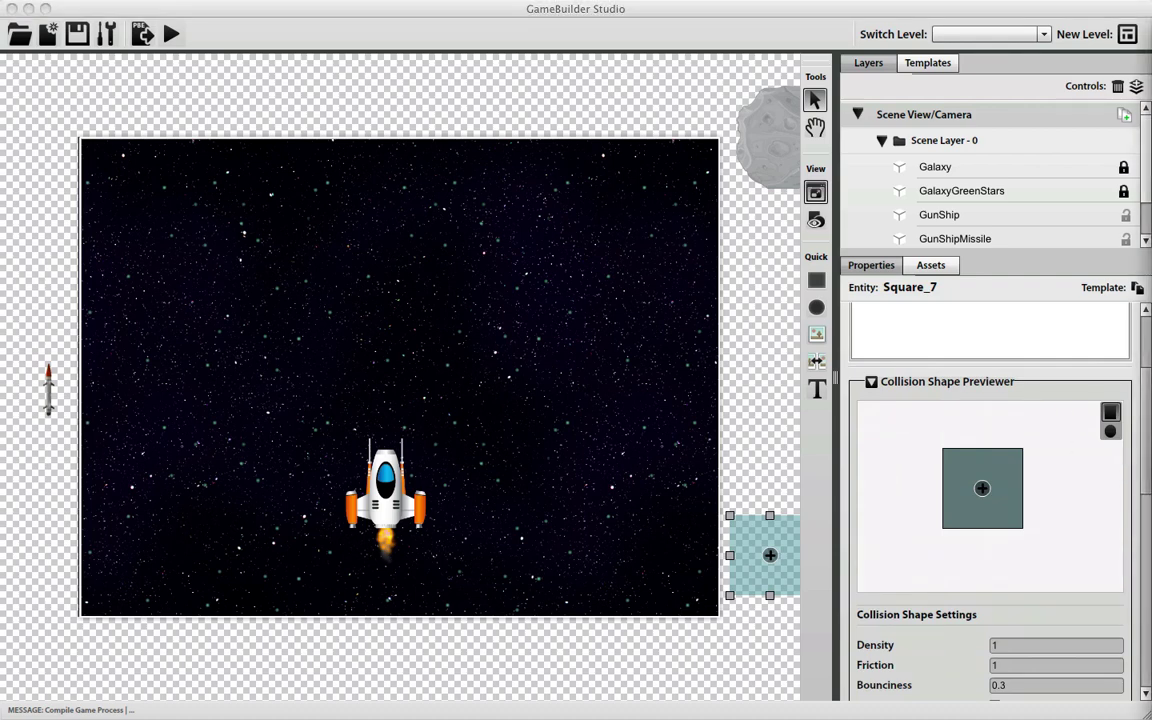
scroll(1145, 455, "up", 3)
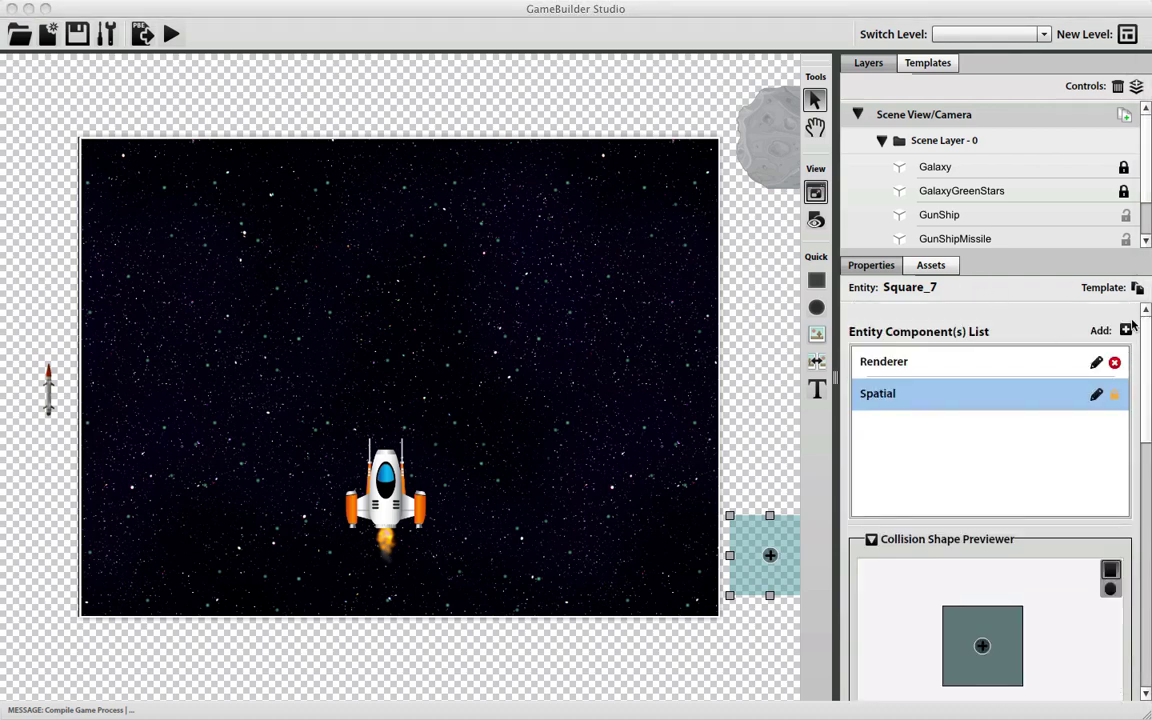
left_click(1126, 329)
left_click(478, 357)
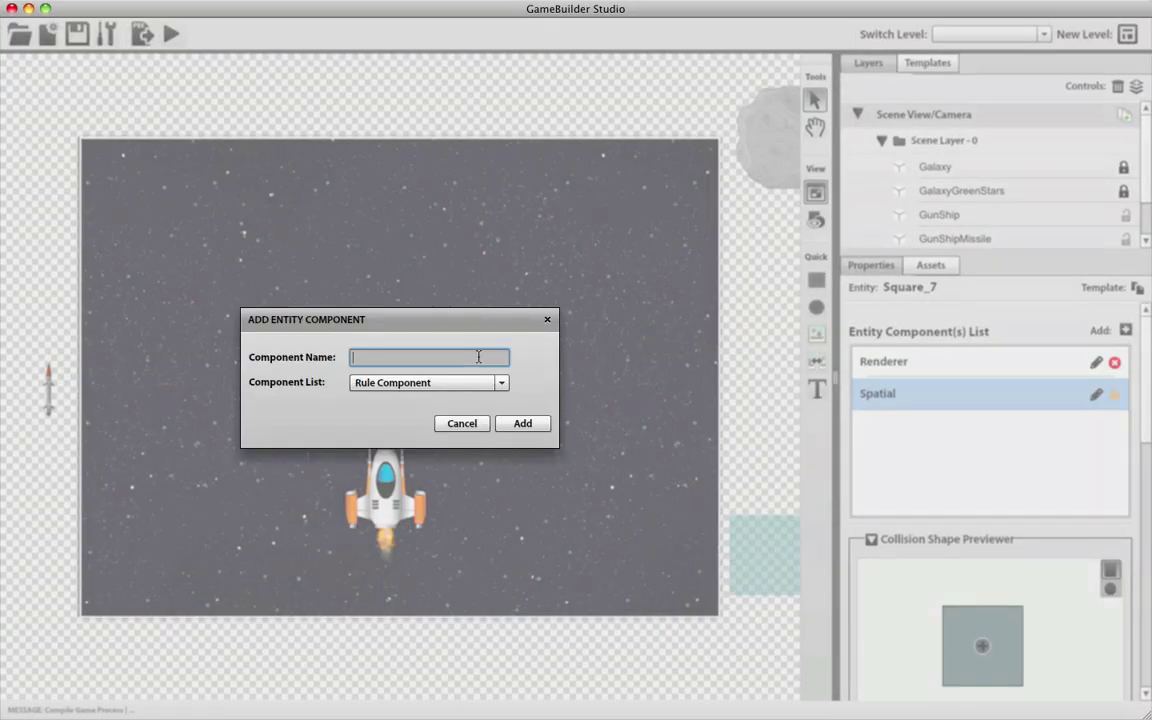
type("Logic_Spawner")
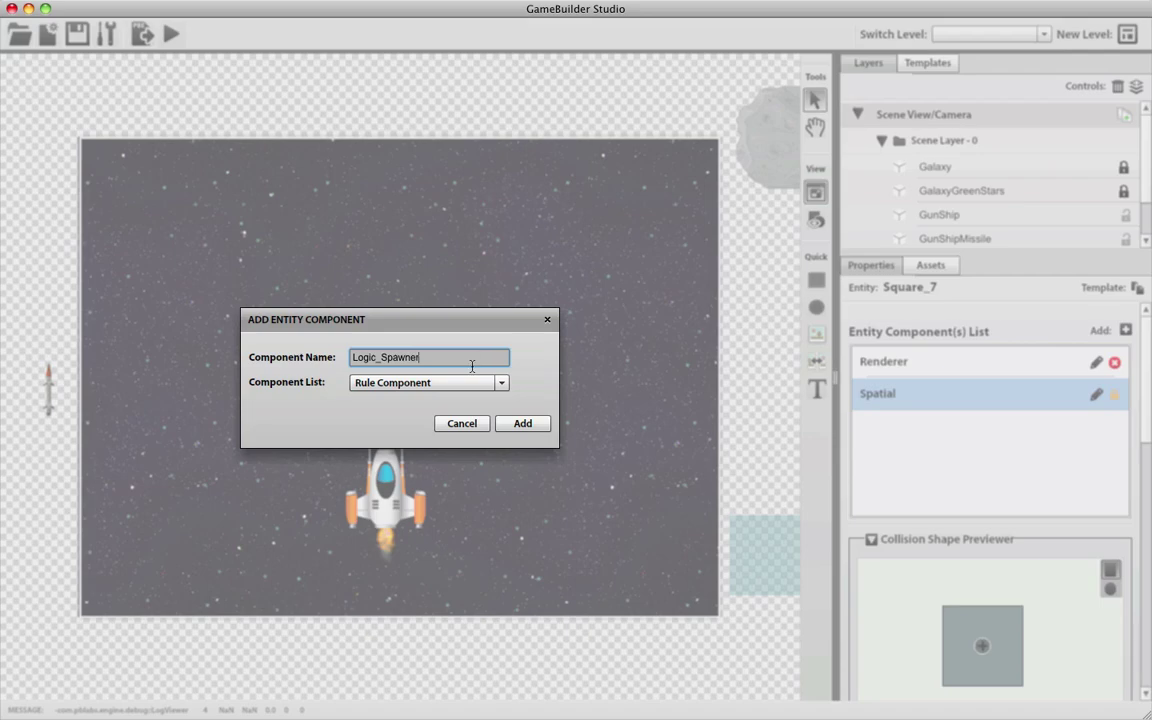
left_click(522, 423)
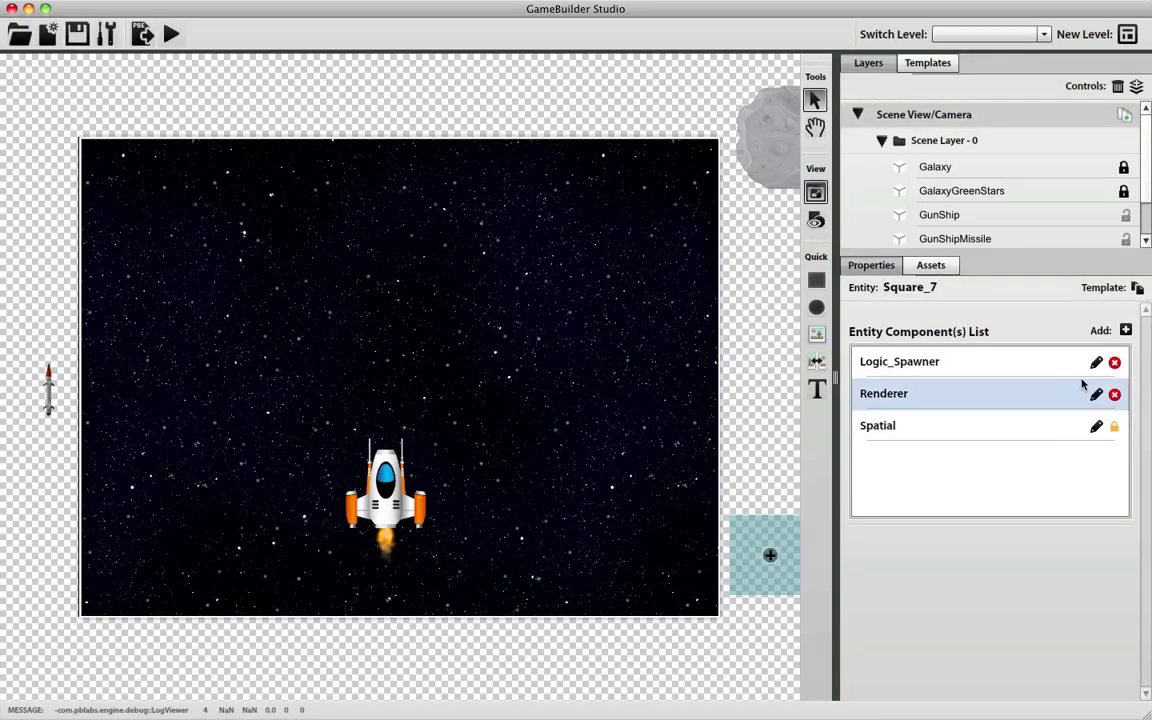
Add a Keyboard Input condition to the Logic_Spawner rule that is met when SPACE is Down
left_click(1092, 362)
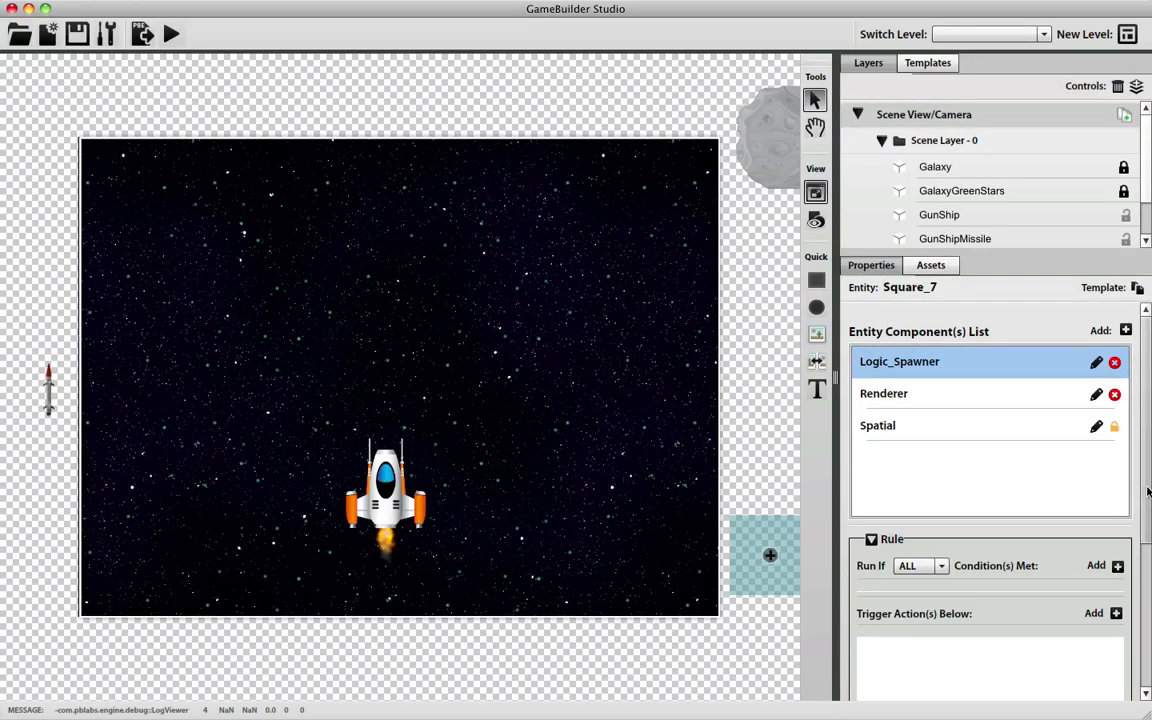
scroll(1148, 490, "down", 3)
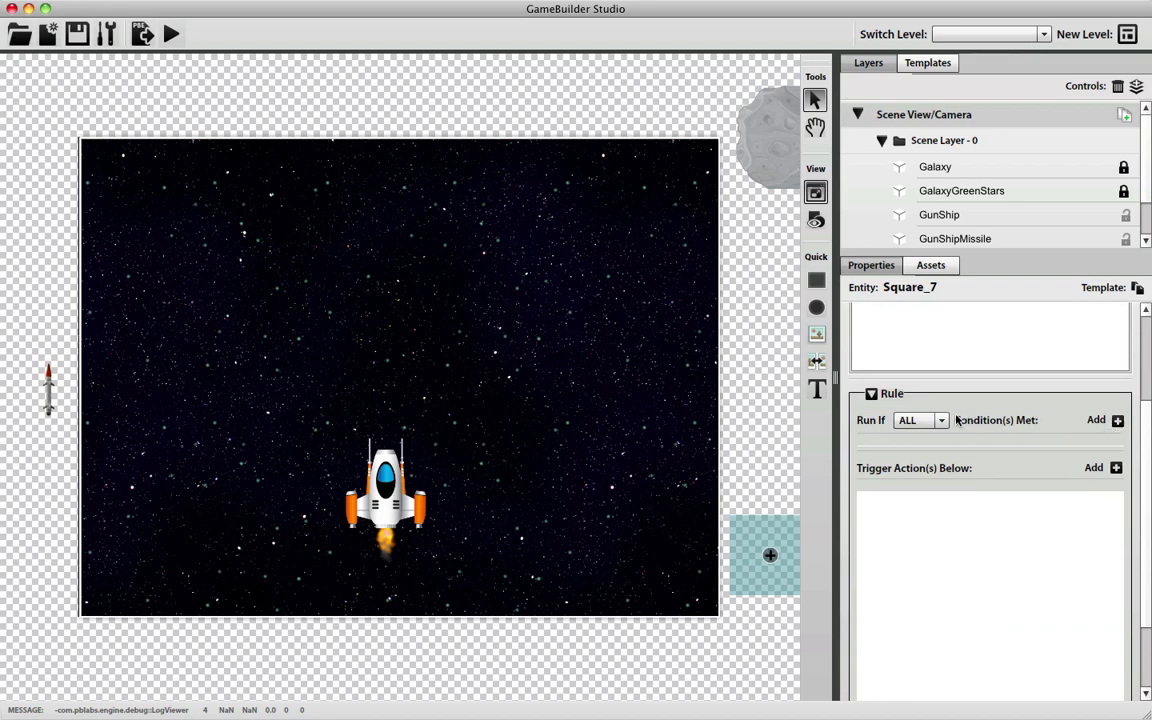
left_click(1117, 420)
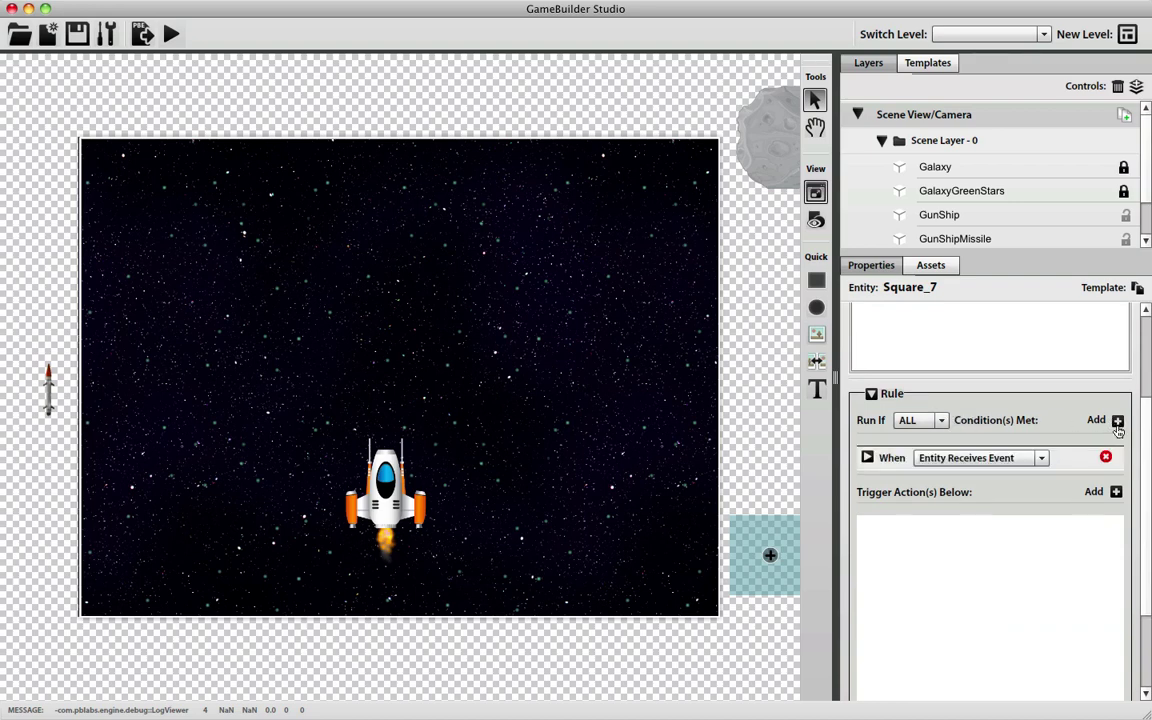
left_click(866, 458)
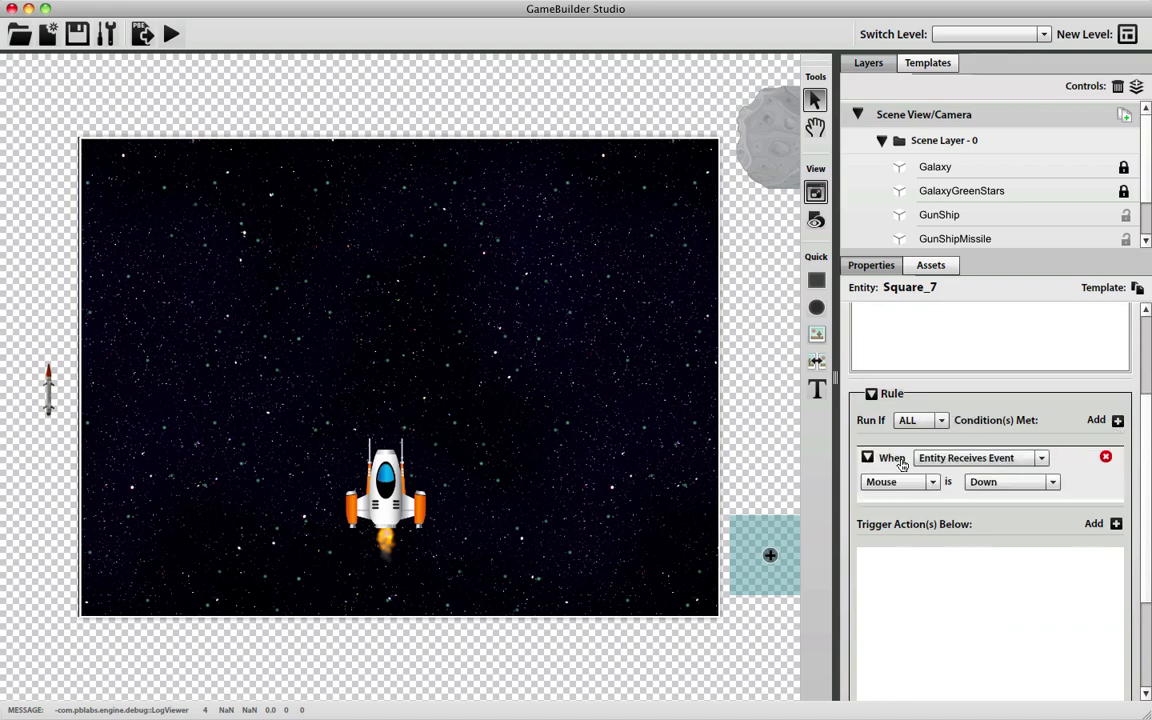
left_click(985, 458)
left_click(952, 512)
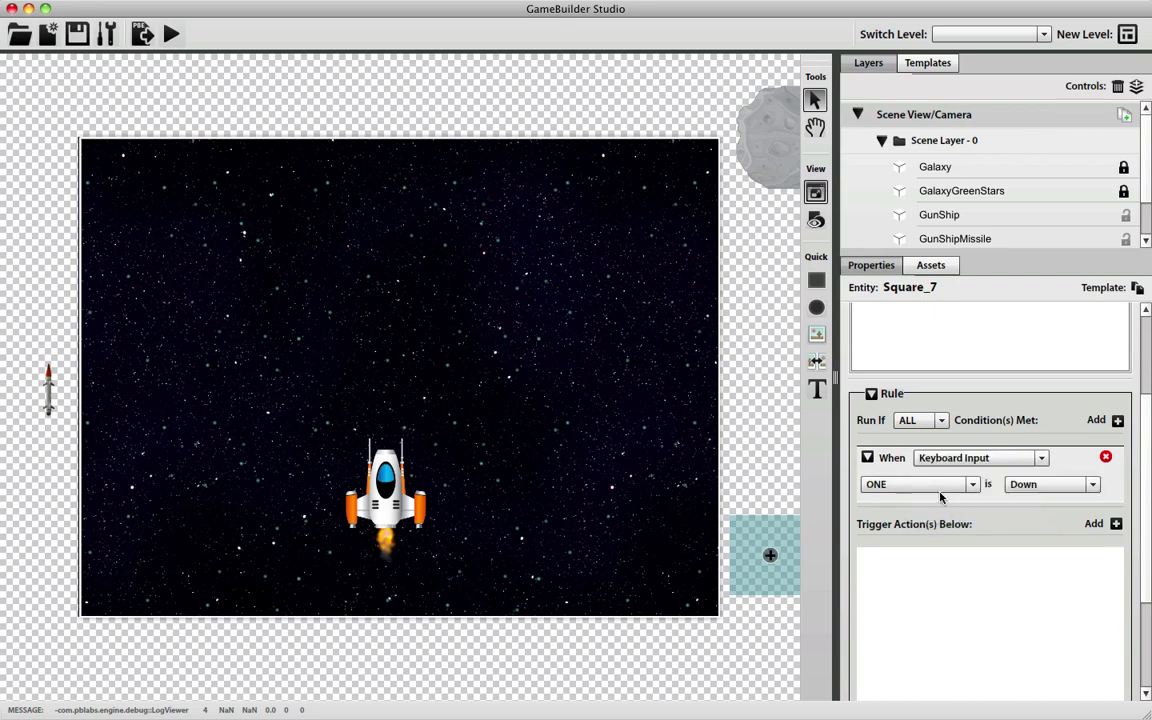
left_click(941, 490)
key("s")
key("p")
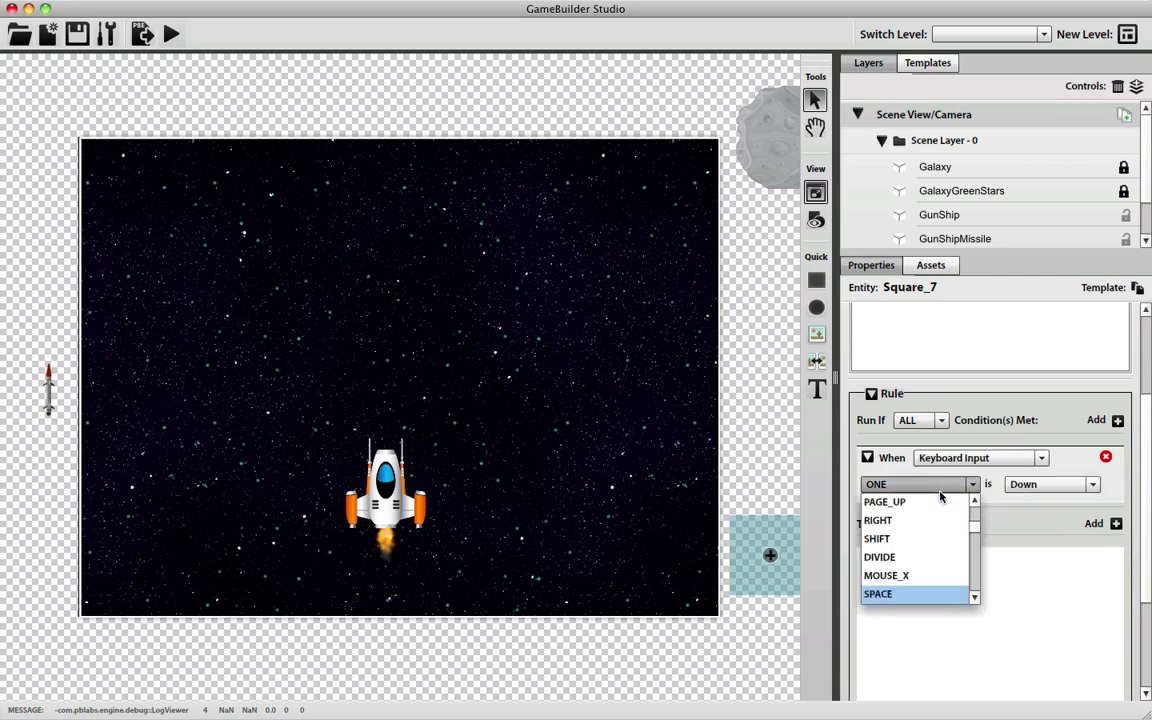
left_click(940, 594)
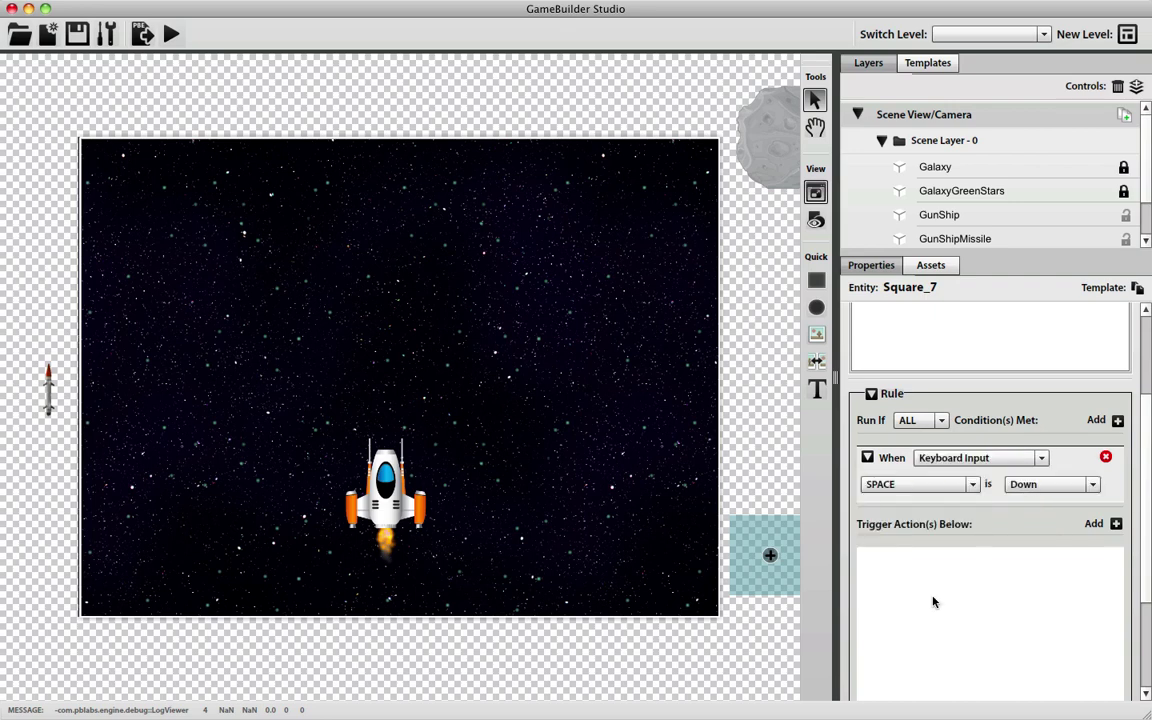
Add a Spawn Entity trigger action to the Logic_Spawner rule
left_click(1116, 528)
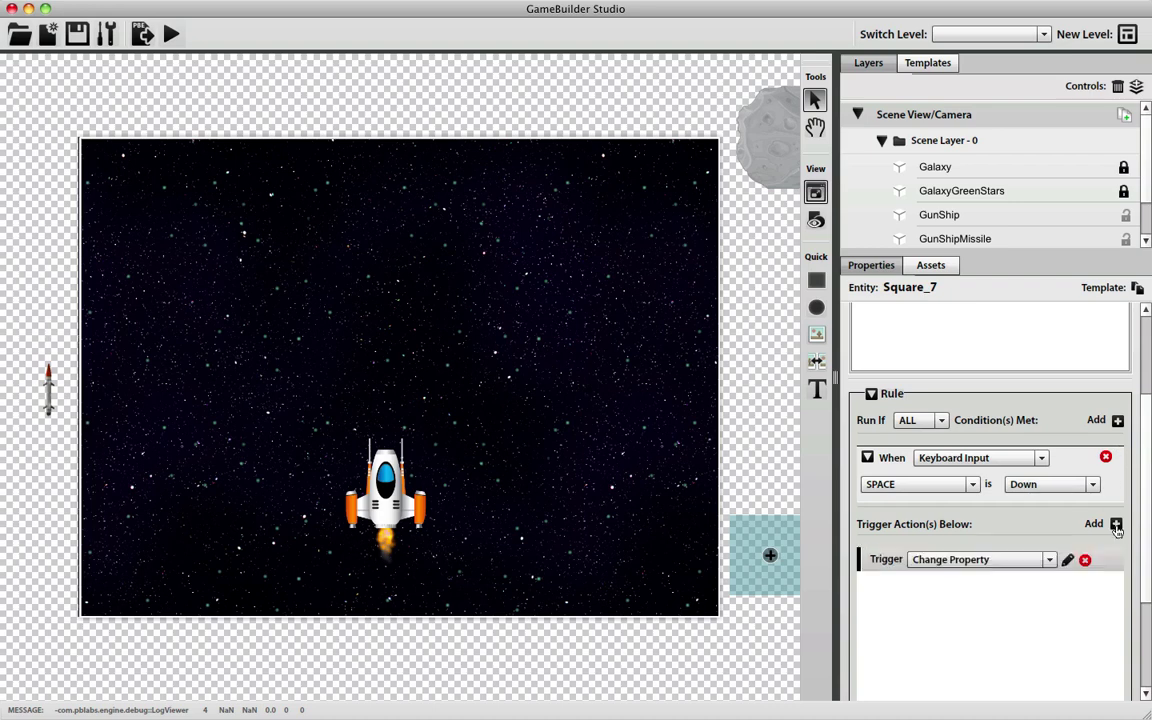
scroll(1147, 501, "down", 3)
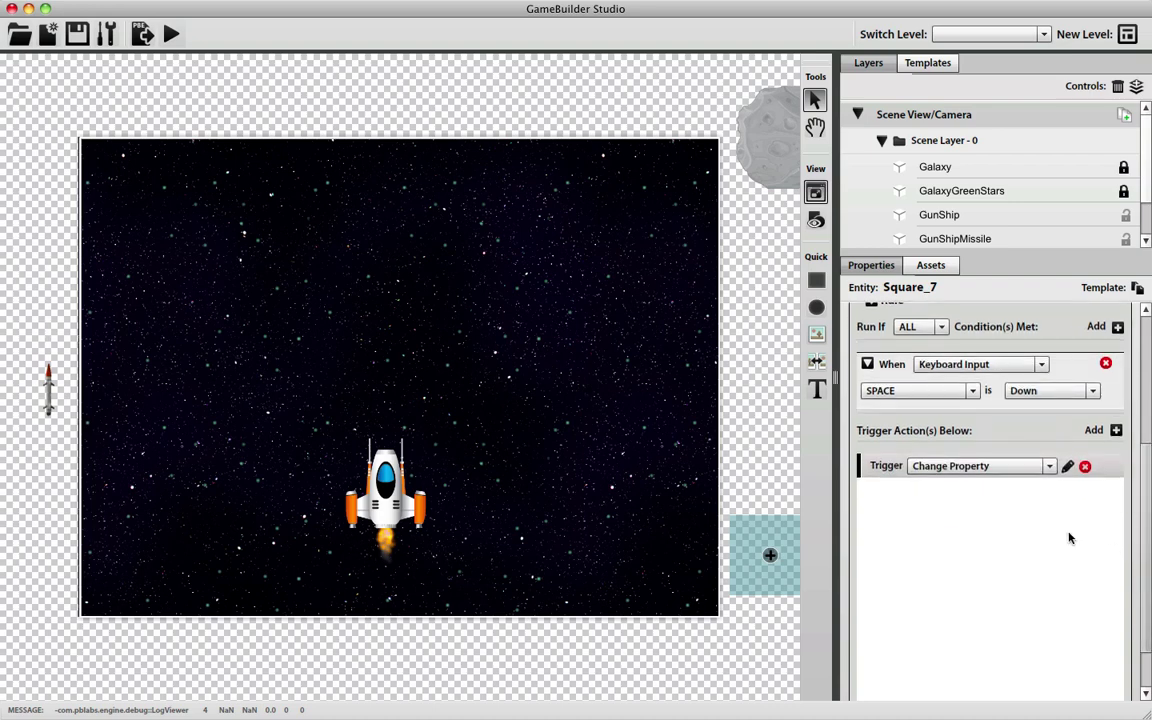
left_click(1048, 467)
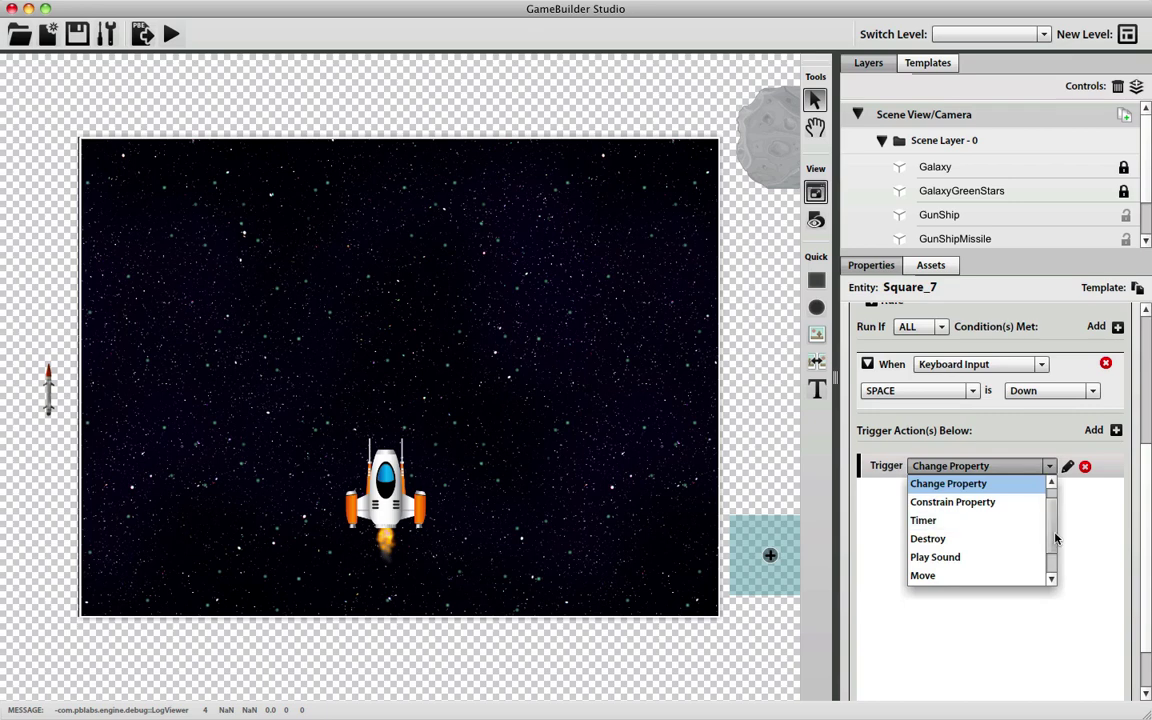
left_click_drag(1050, 532, 1055, 565)
left_click(945, 557)
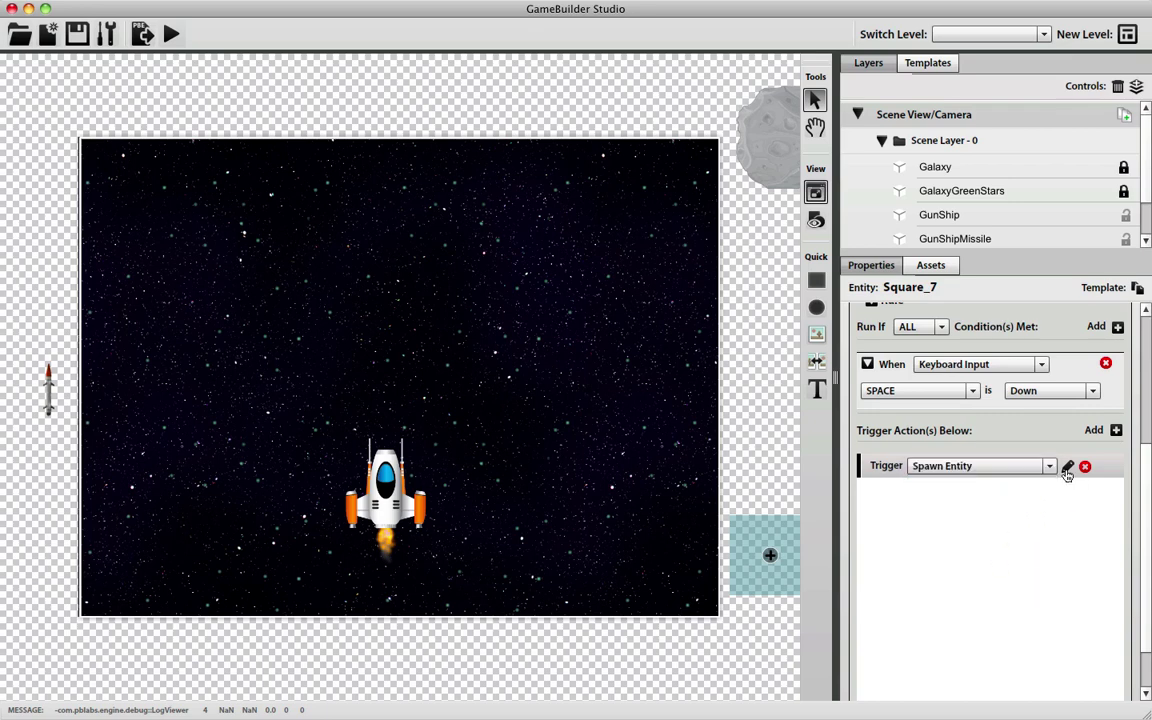
Set the Spawn Entity action to spawn Asteroid at position X random()*800 and Y -200
left_click(1067, 470)
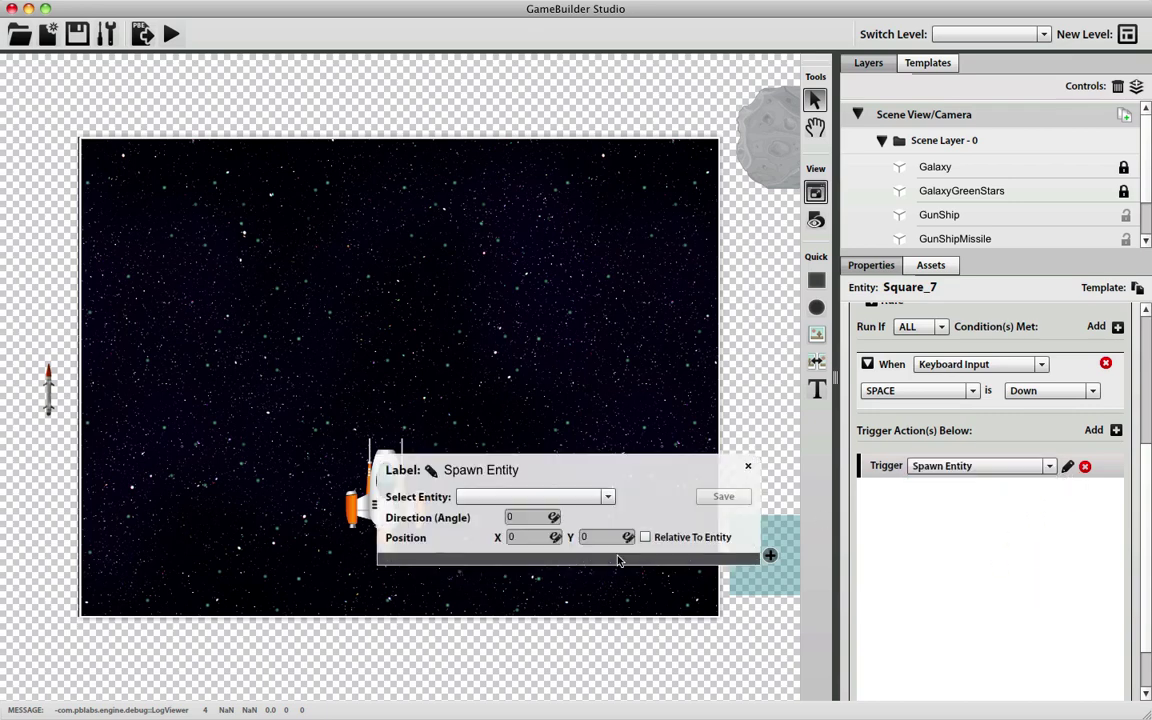
left_click(612, 497)
left_click(498, 590)
left_click(515, 538)
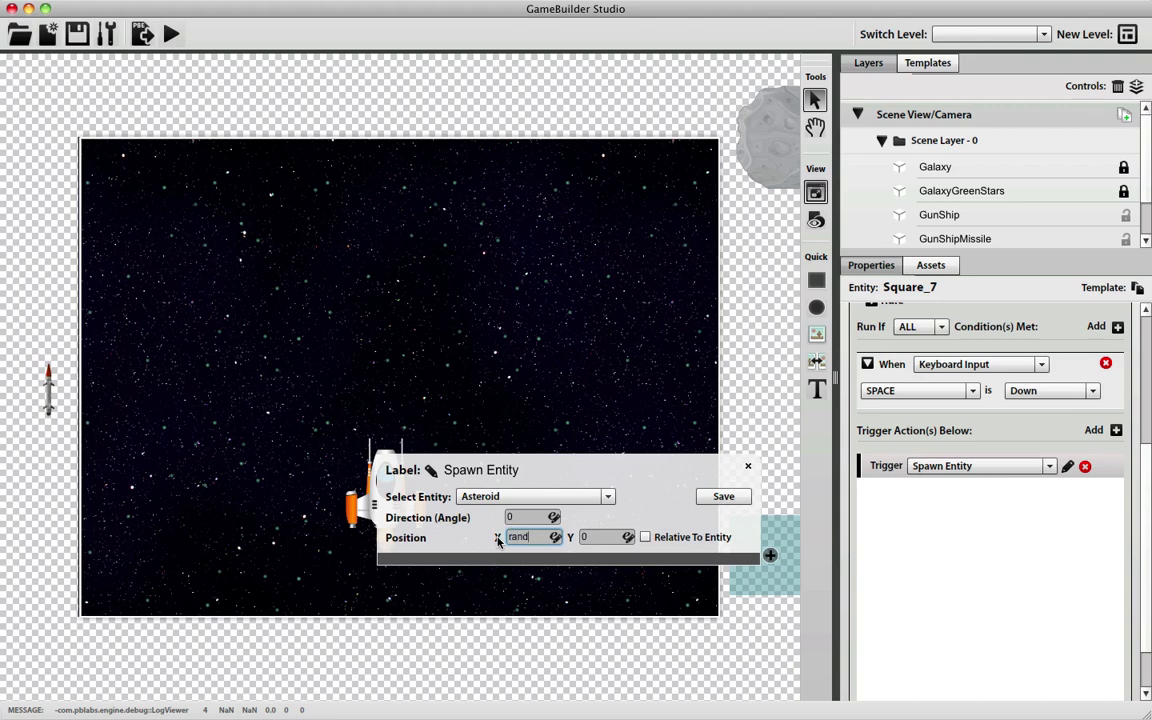
type("*800")
left_click(580, 538)
left_click(604, 538)
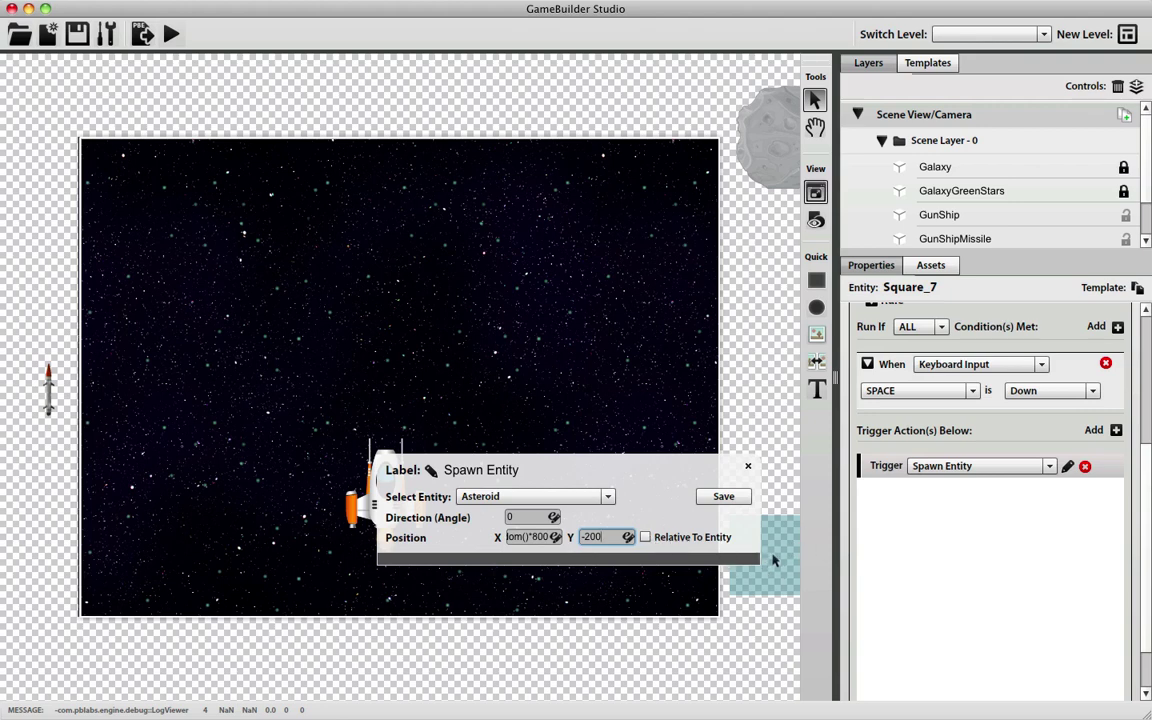
Label the spawn action SpawnAsteroid and save it
left_click(431, 471)
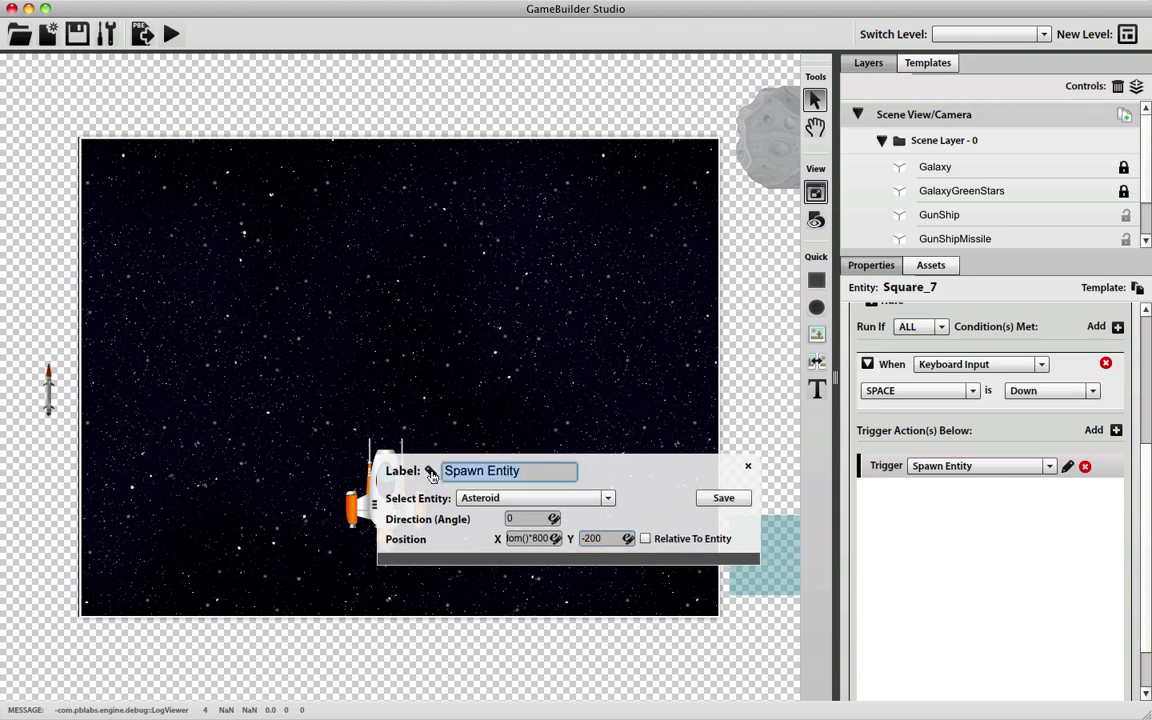
type("SpawnAsteroid")
left_click(724, 499)
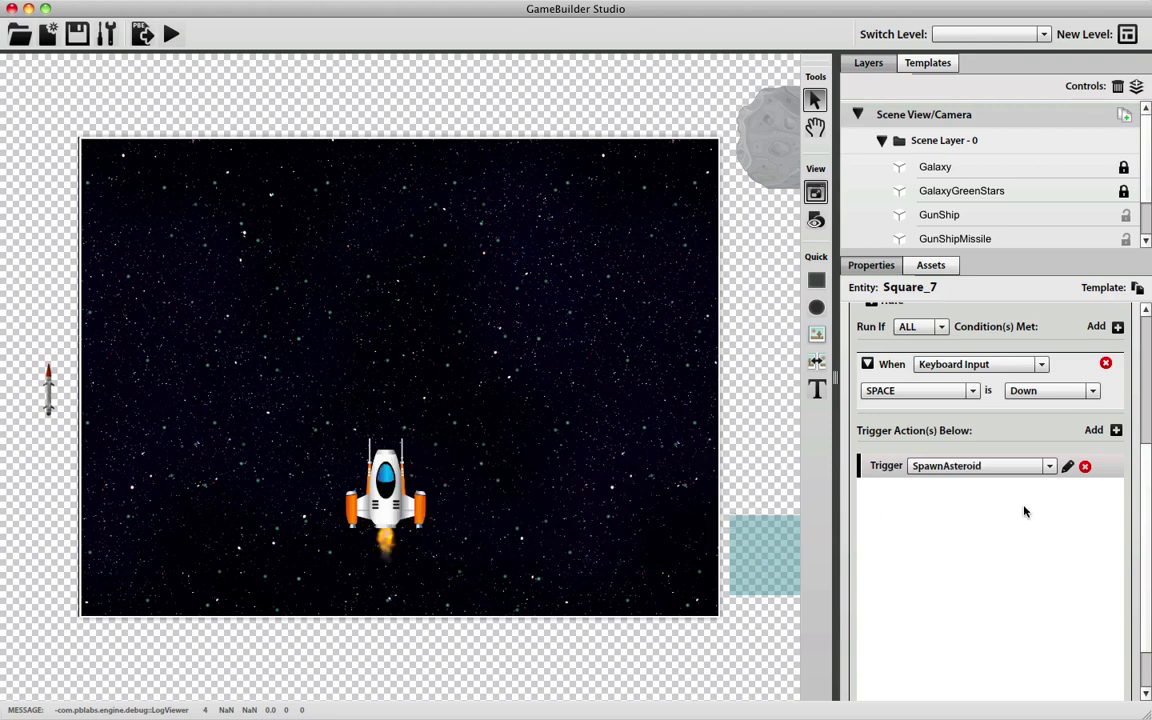
left_click_drag(1146, 499, 1146, 369)
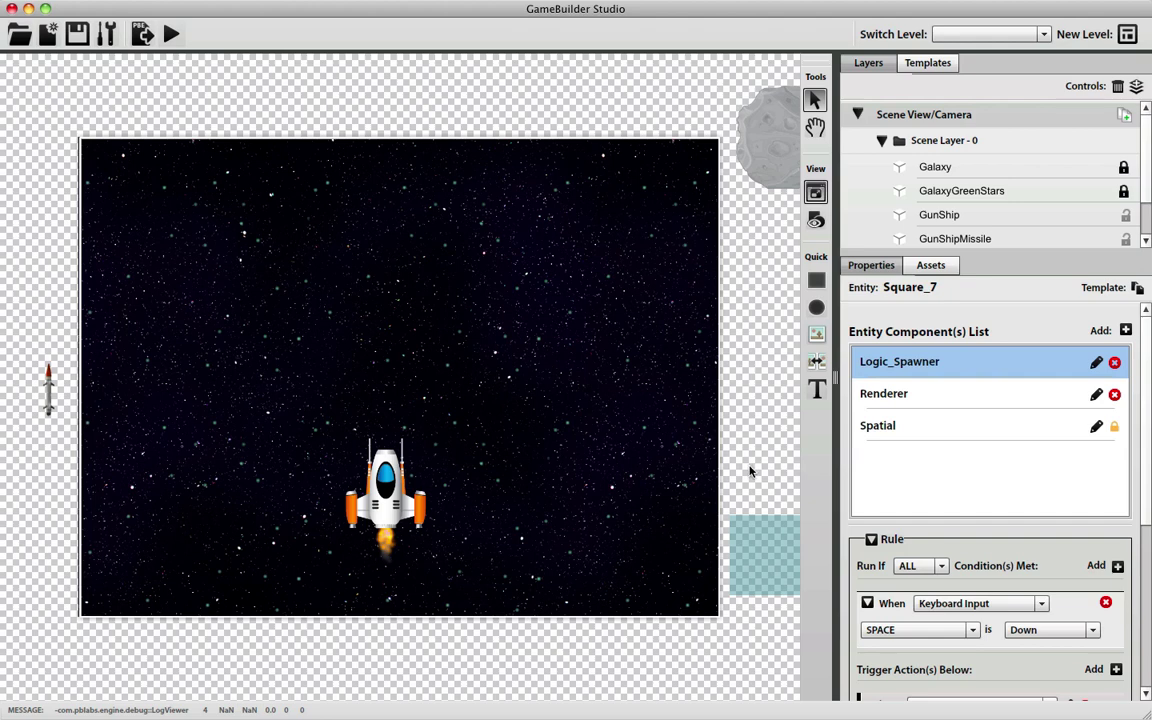
Replace the Asteroid's rectangular collision shape with a circle fitted around the rock
left_click(993, 433)
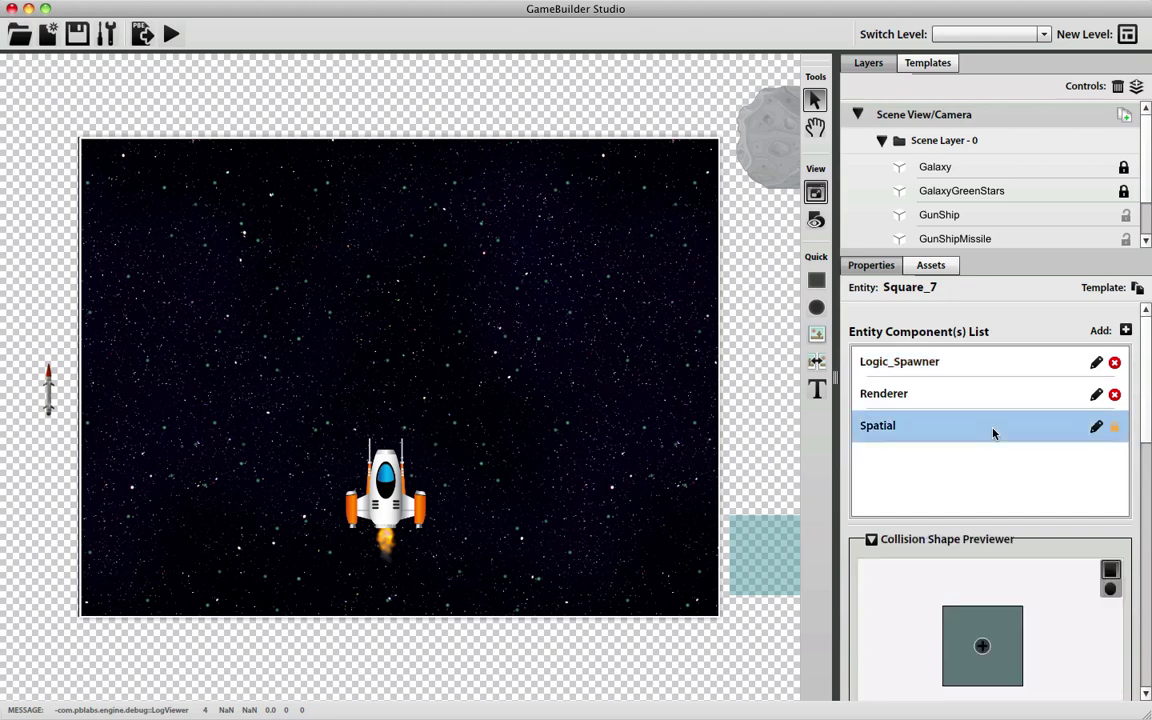
left_click(770, 128)
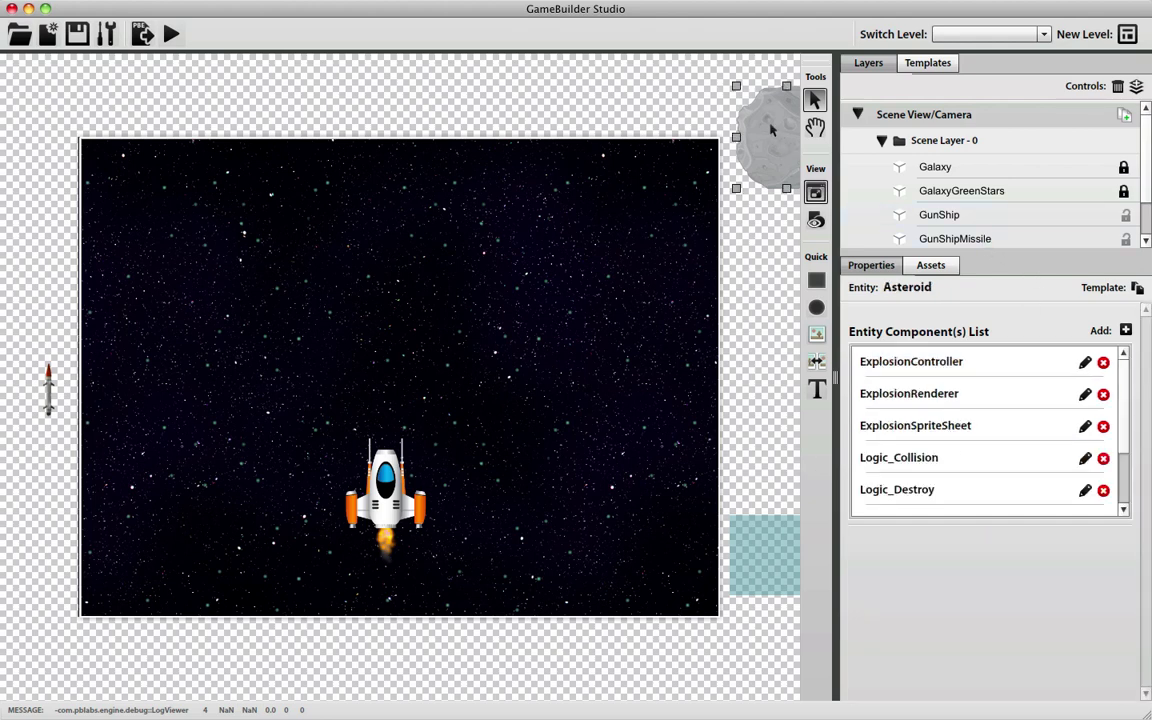
scroll(1070, 485, "down", 3)
left_click(1078, 499)
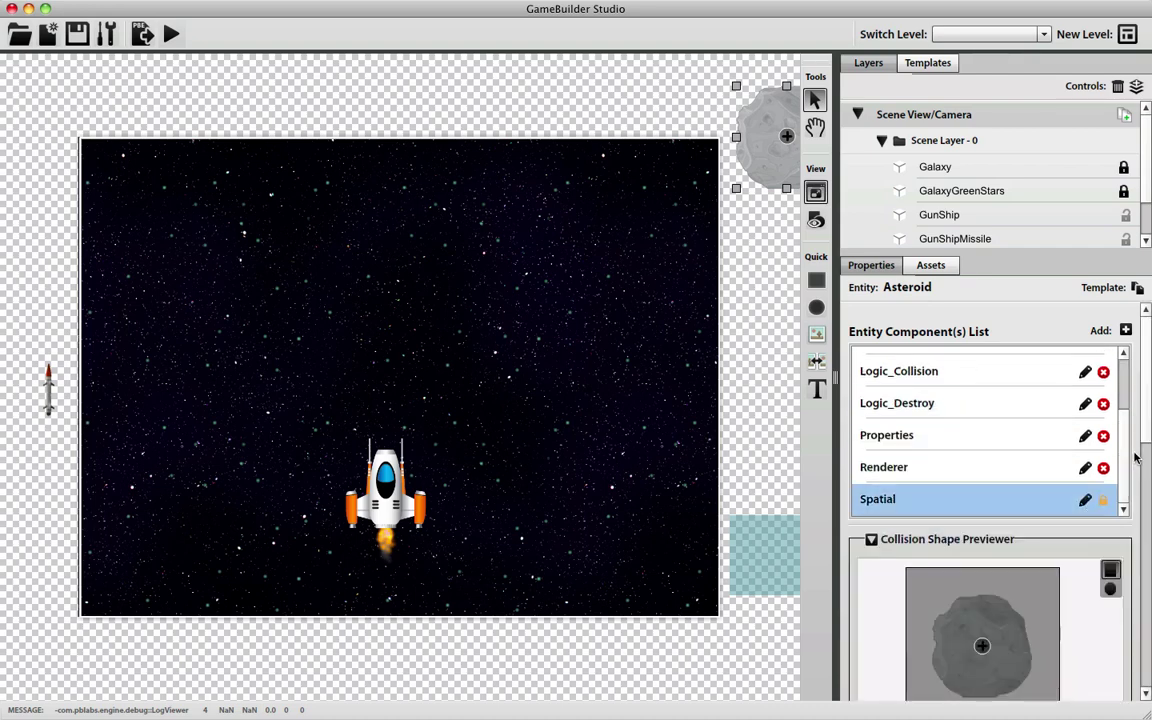
scroll(1142, 440, "down", 3)
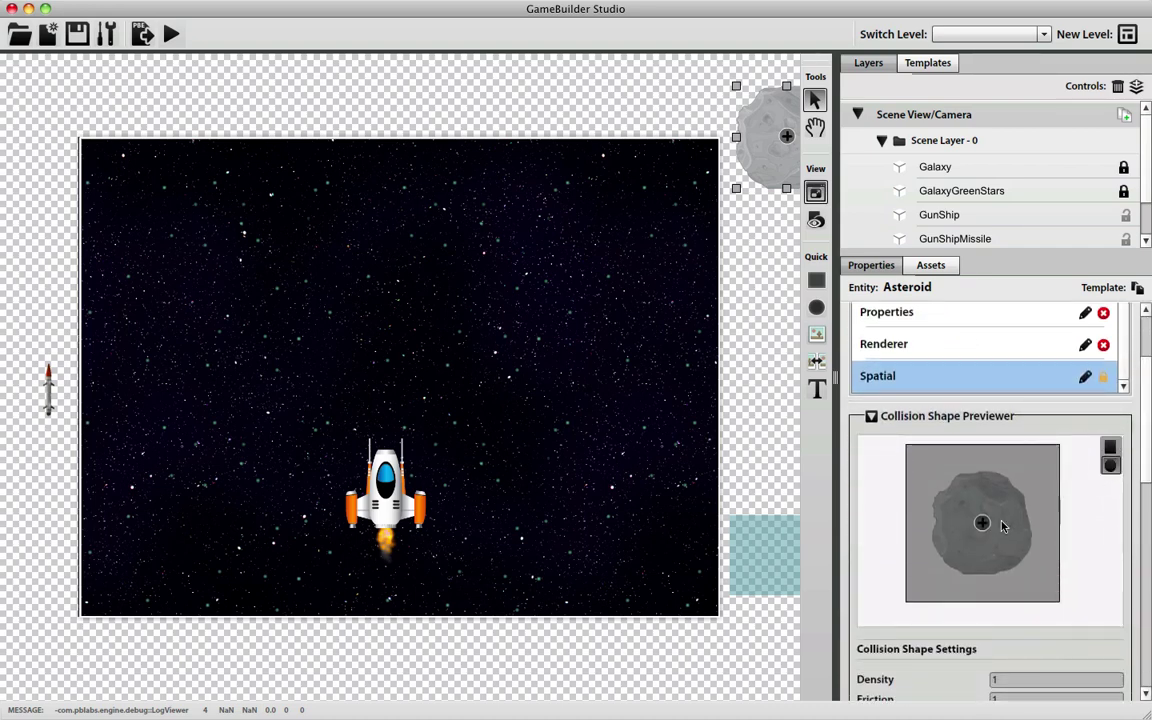
left_click_drag(982, 523, 1011, 569)
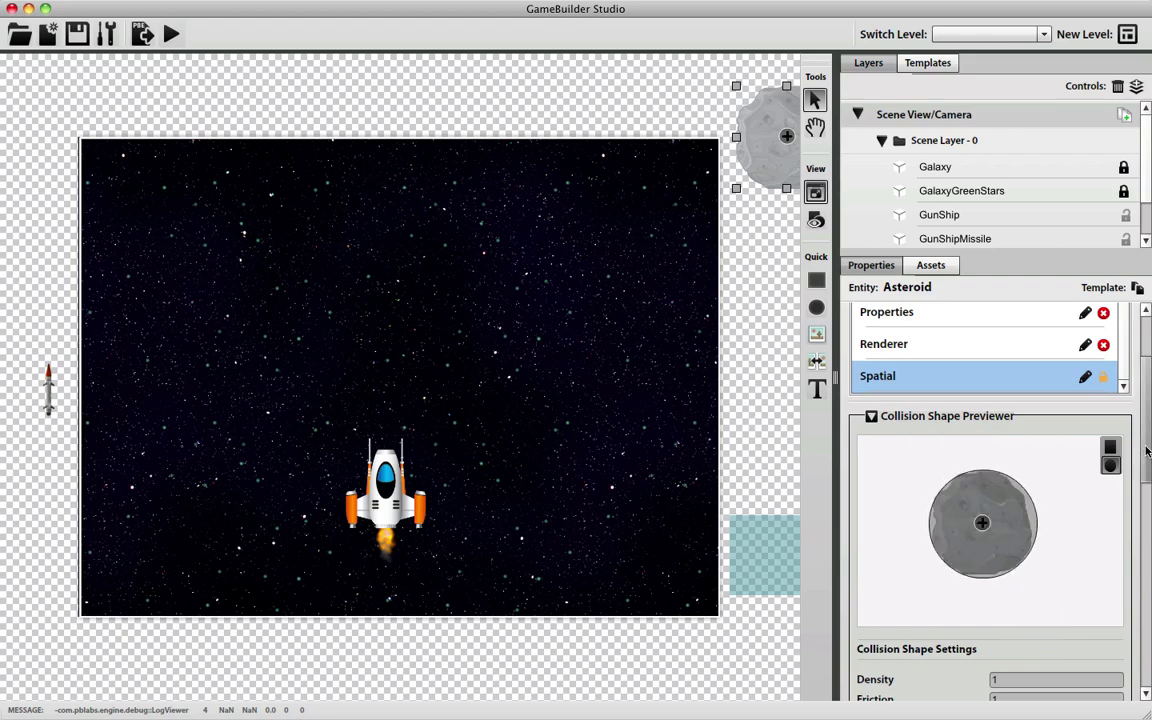
Set the Asteroid's object type to Asteroids, make it collide with Missiles, and disable Sleeping Enabled
scroll(1146, 451, "down", 10)
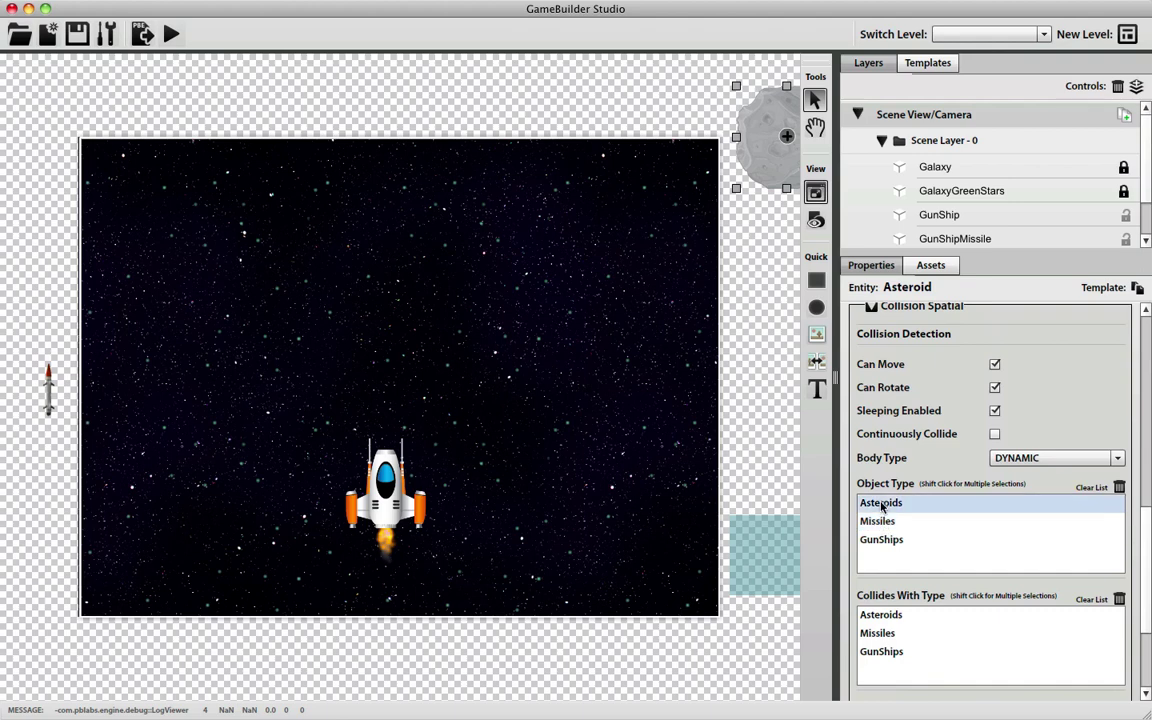
left_click(884, 524)
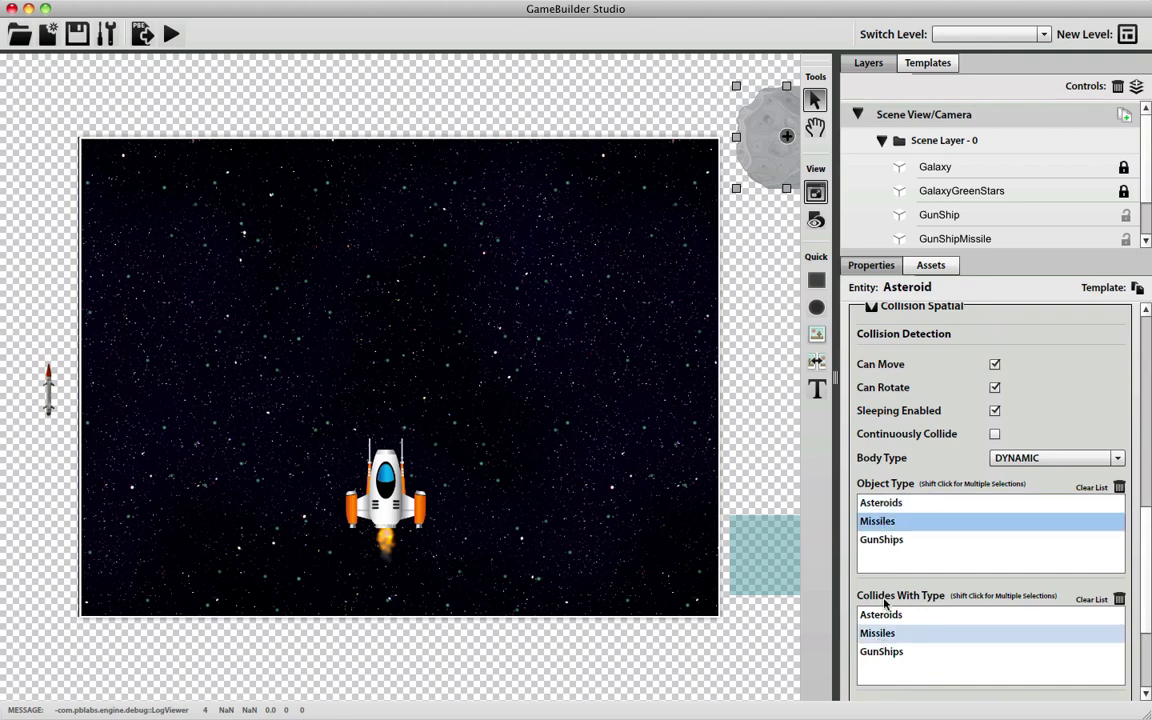
left_click(890, 503)
left_click(887, 633)
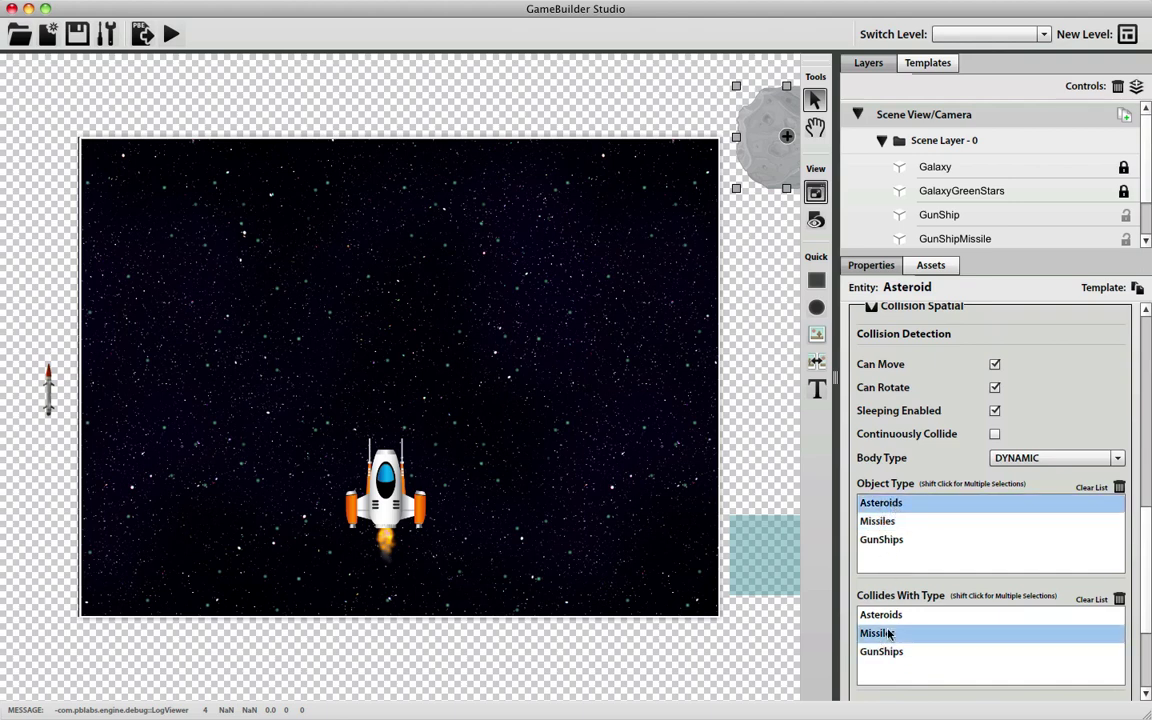
left_click_drag(1146, 605, 1146, 540)
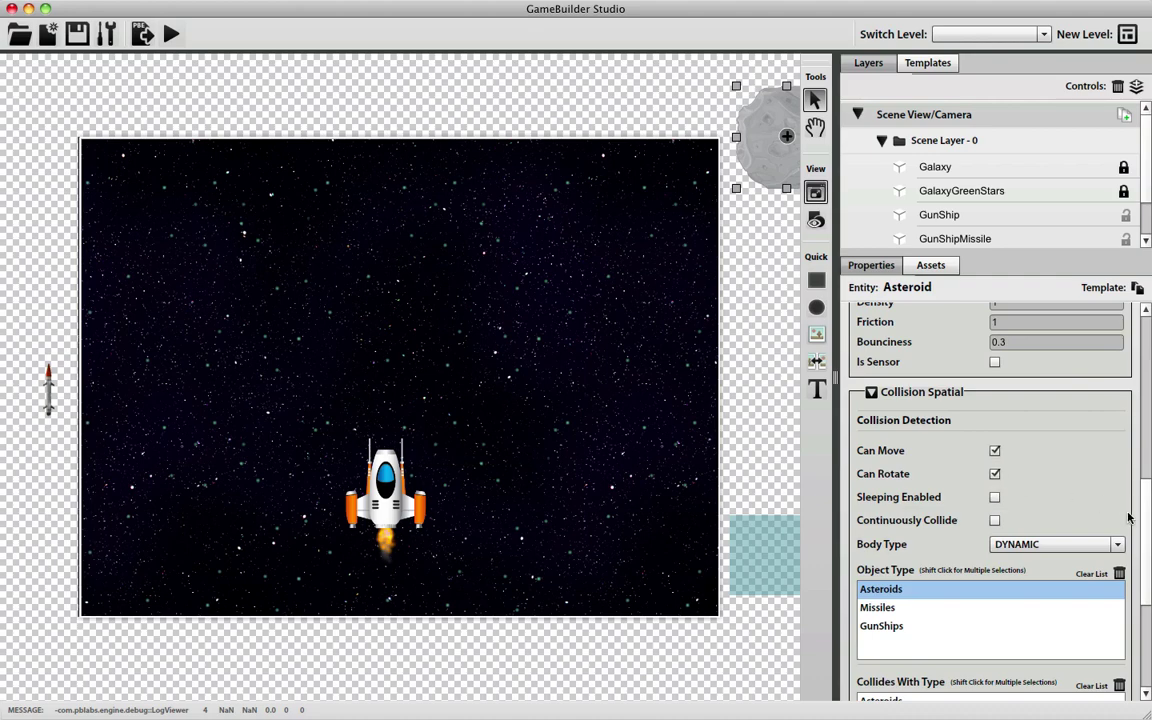
mouse_move(1147, 534)
left_mouse_down()
mouse_move(1147, 464)
mouse_move(1147, 535)
left_mouse_up()
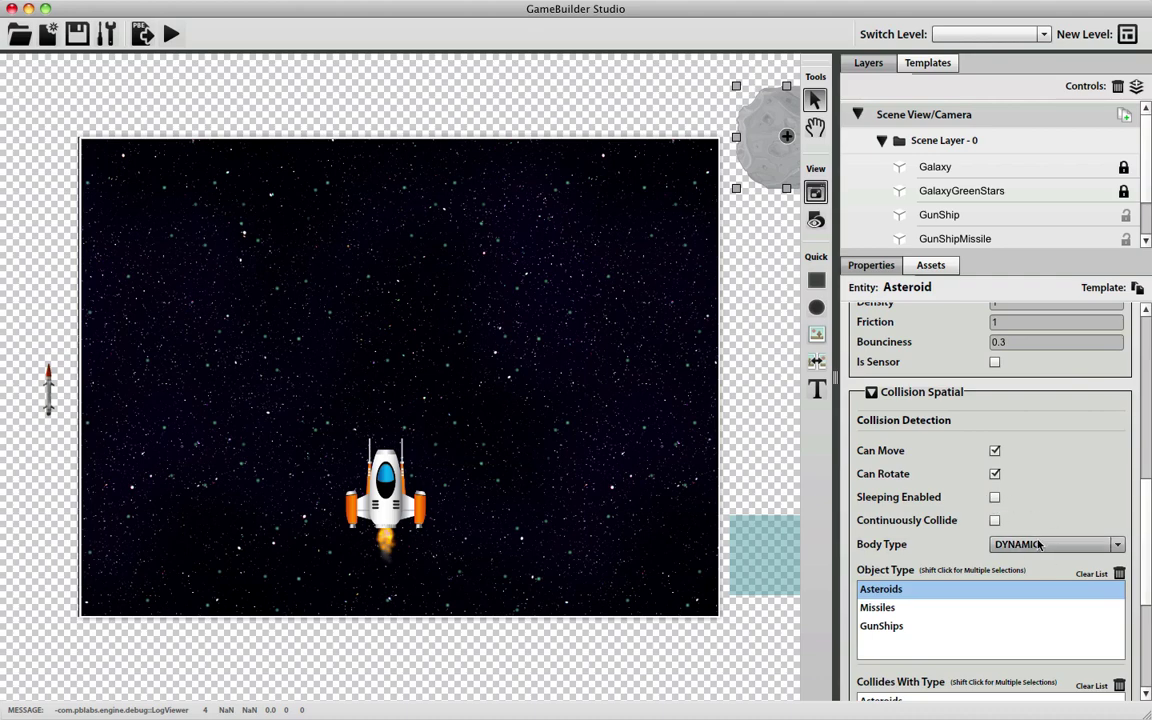
left_click_drag(1146, 507, 1148, 356)
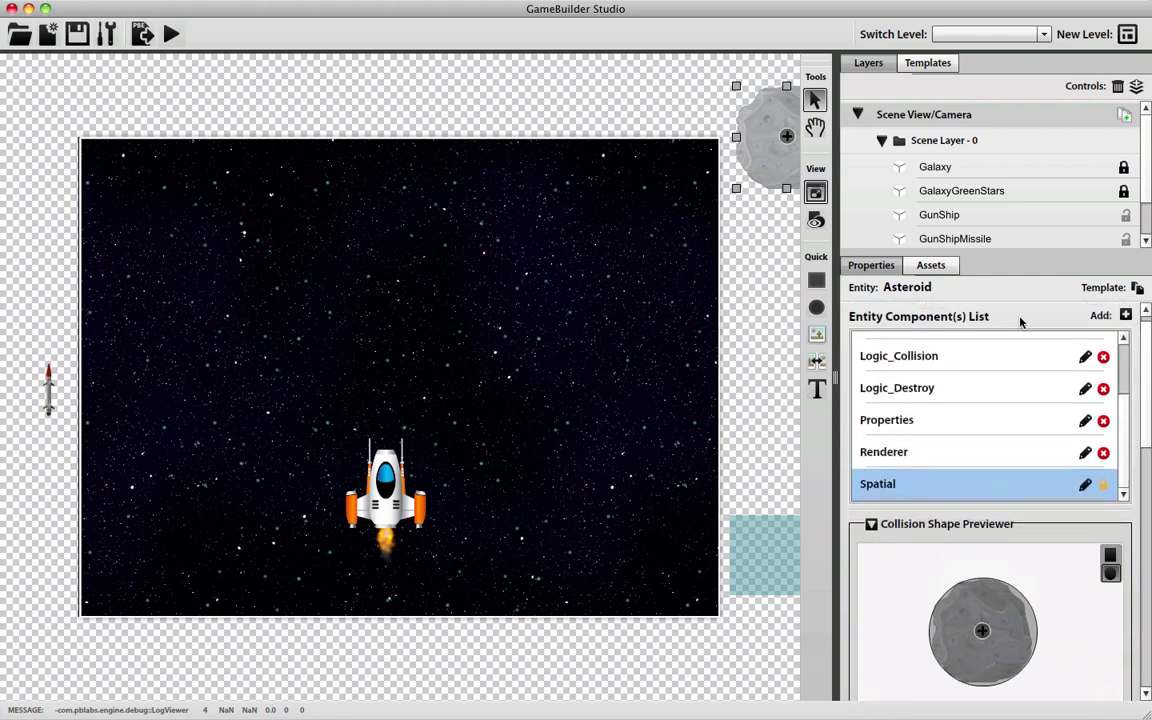
Add a text object near the upper-right corner of the scene, at about X 522, Y 19
left_click(816, 394)
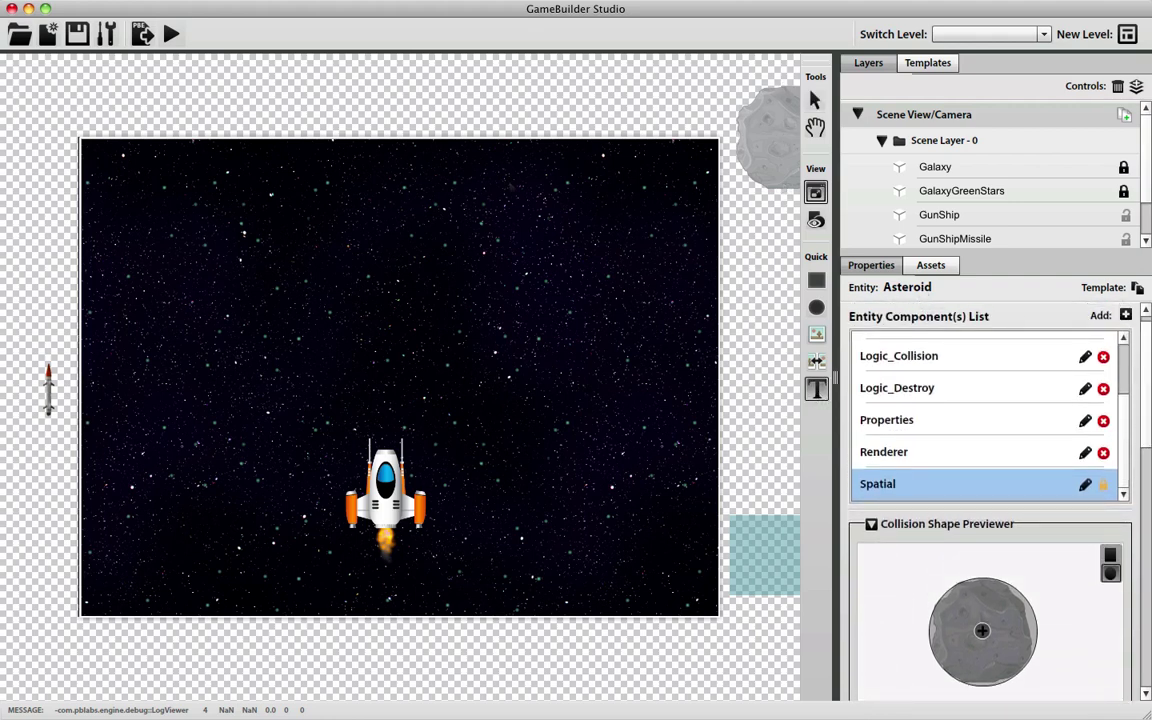
left_click(511, 186)
left_click_drag(566, 202, 556, 171)
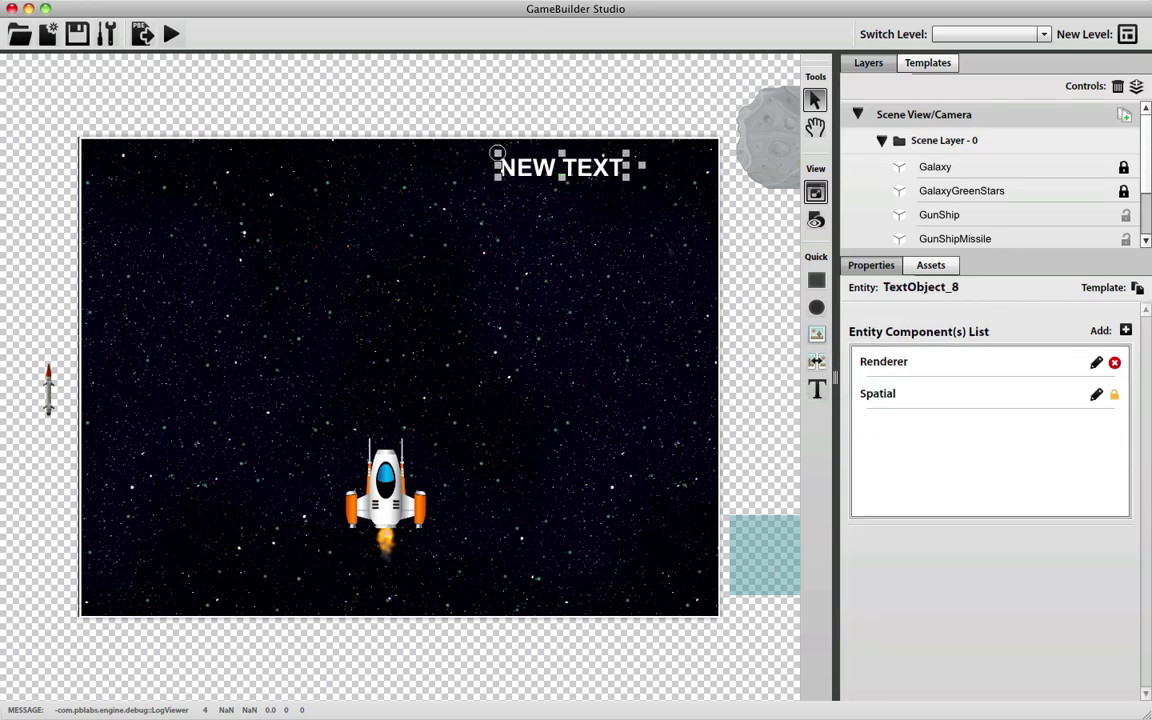
Set the new text object's display text to ASTEROIDS
left_click(1095, 362)
scroll(1090, 450, "down", 3)
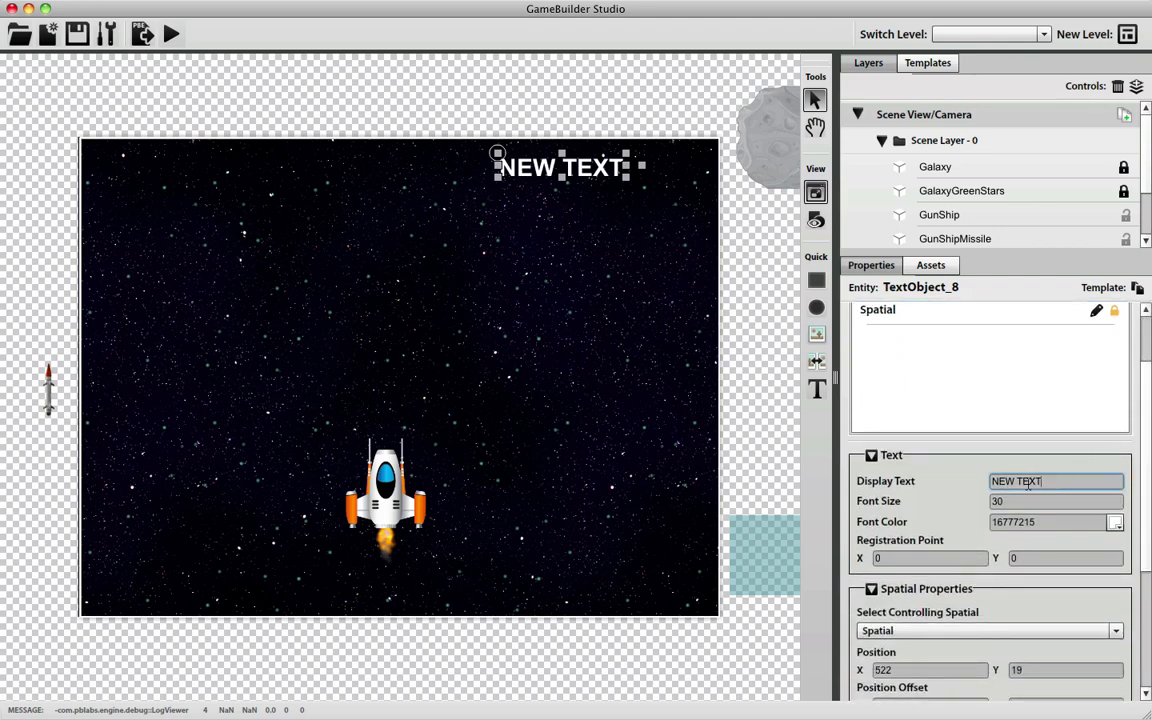
left_click(995, 481)
type("ASTEROI")
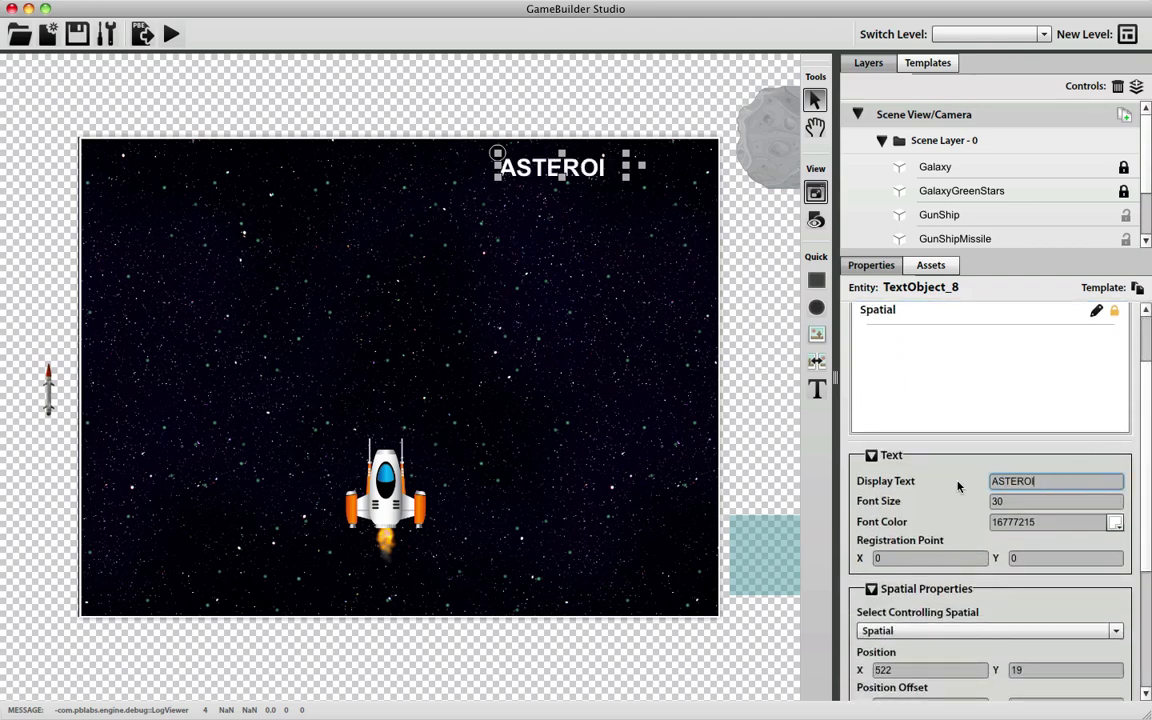
type("DS")
Try to make the whole title fit by enlarging the ASTEROIDS text box on the scene
left_click_drag(1147, 516, 1145, 440)
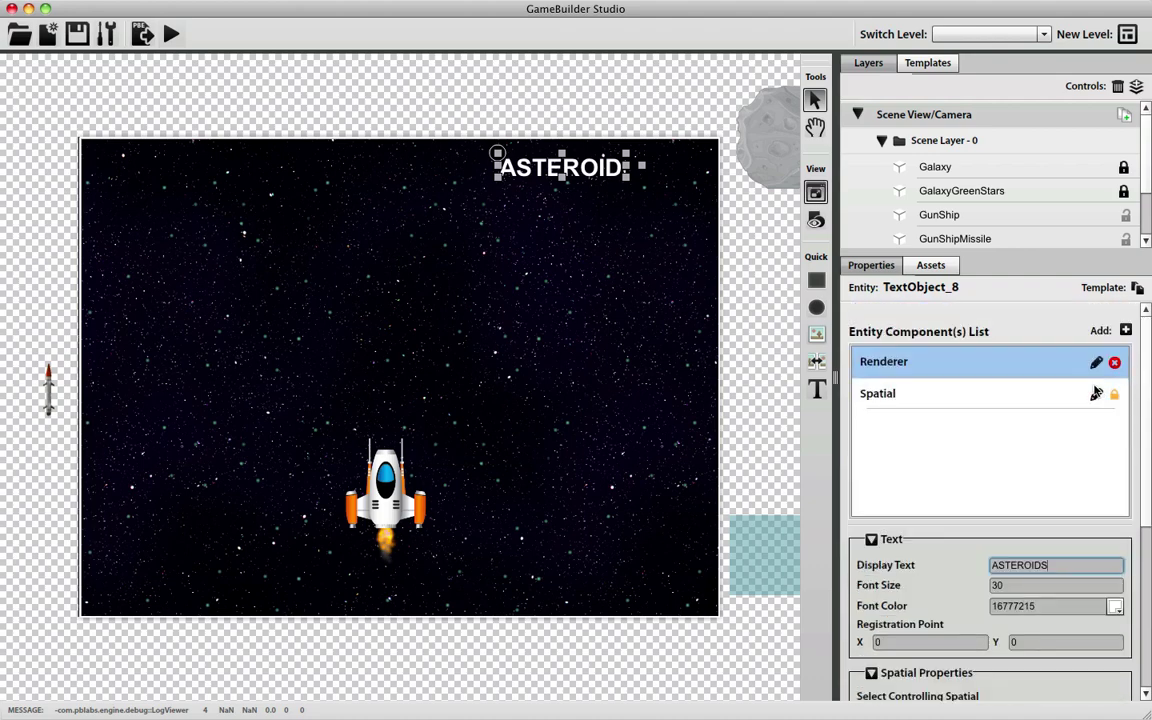
left_click(1097, 394)
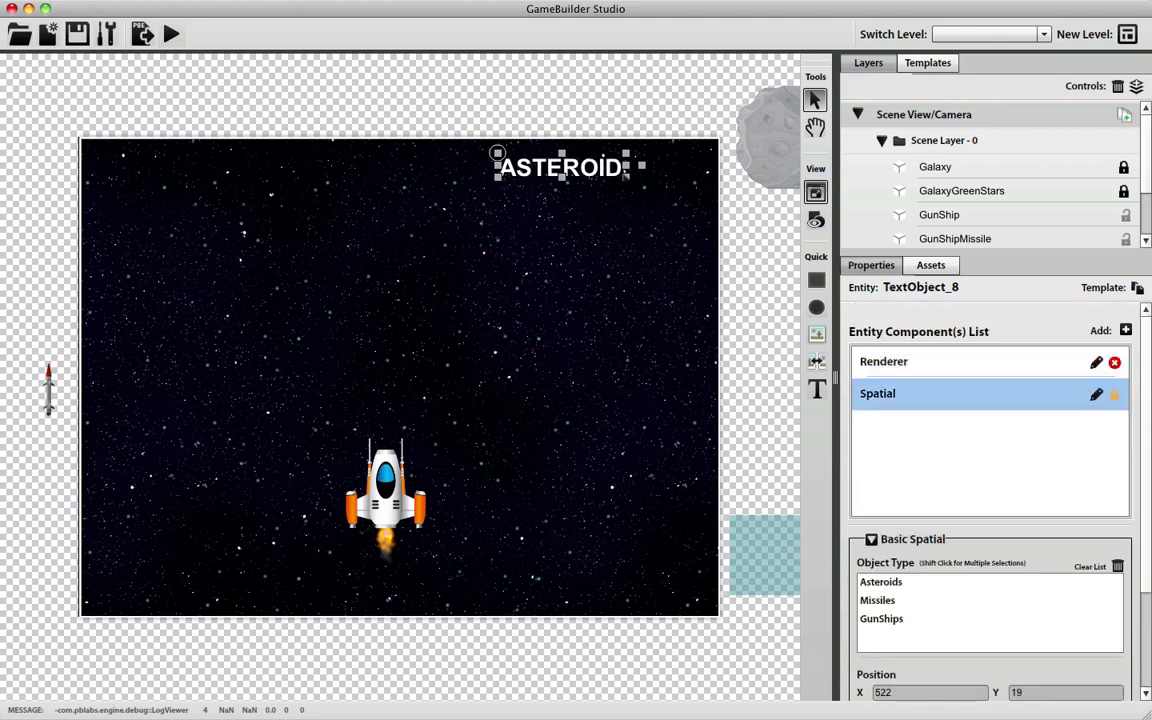
left_click_drag(625, 176, 684, 186)
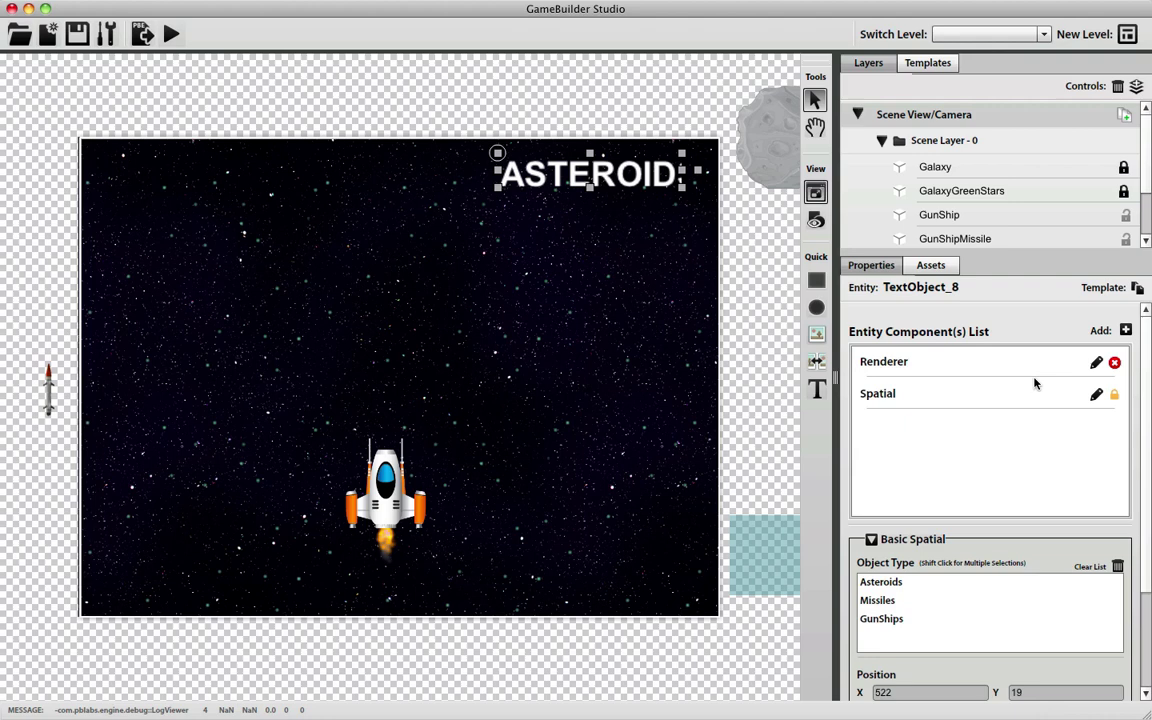
Set the ASTEROIDS text object's width to 190 in its Spatial component
left_click(1092, 393)
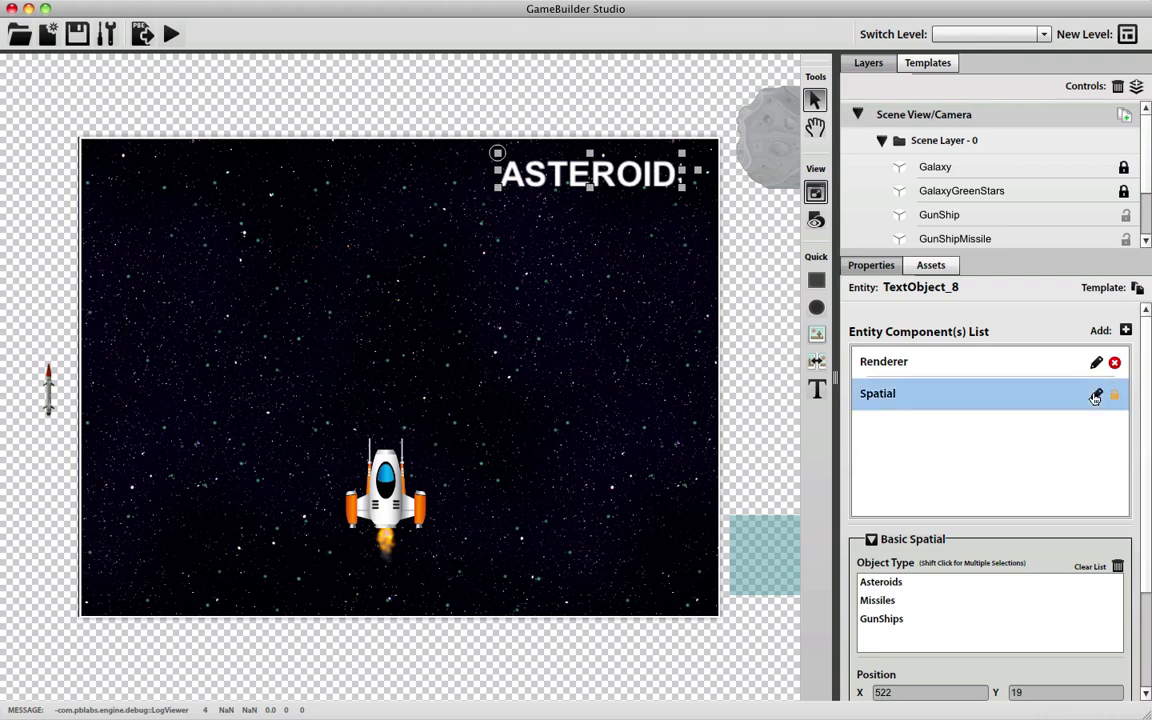
scroll(1145, 393, "down", 3)
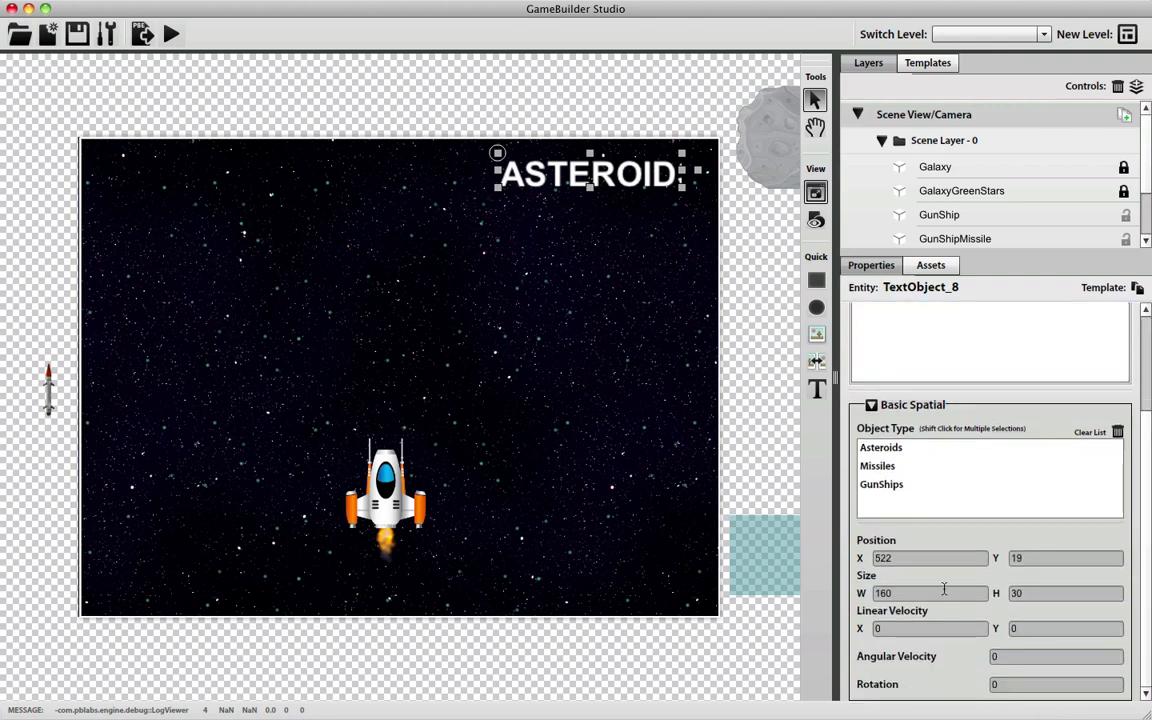
left_click(883, 593)
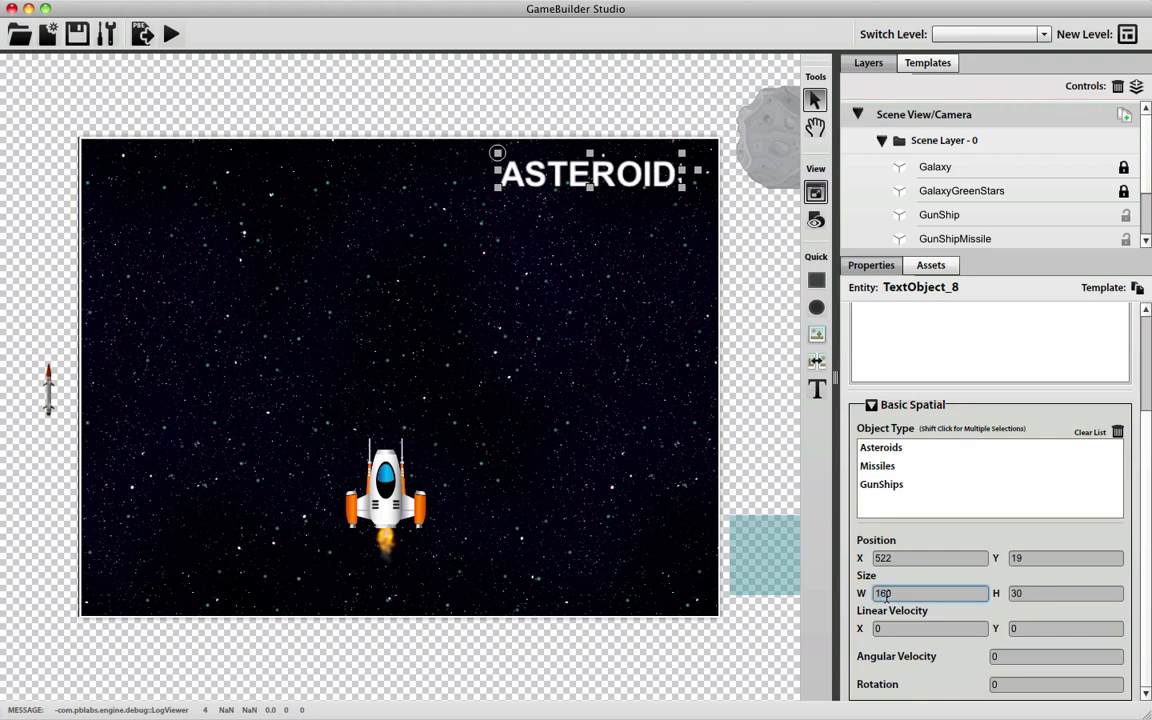
key("BackSpace")
type("9")
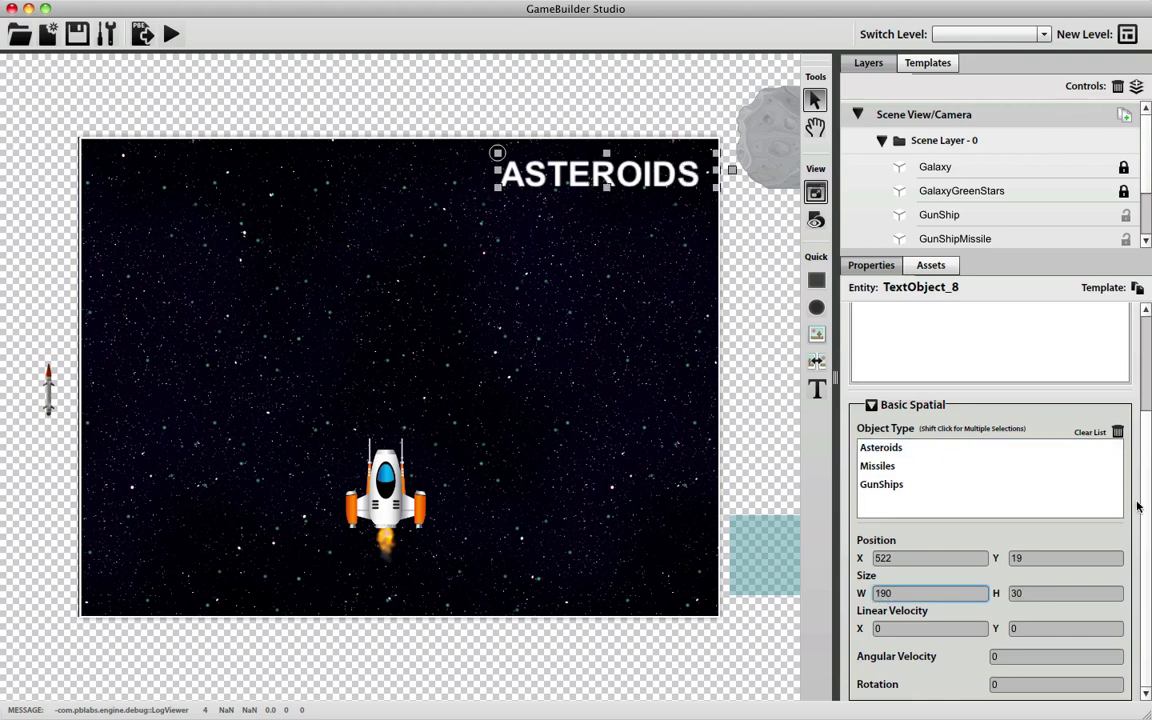
Set the X and Y scale multipliers of the ASTEROIDS text's Renderer to 1
scroll(999, 461, "up", 3)
left_click(1096, 365)
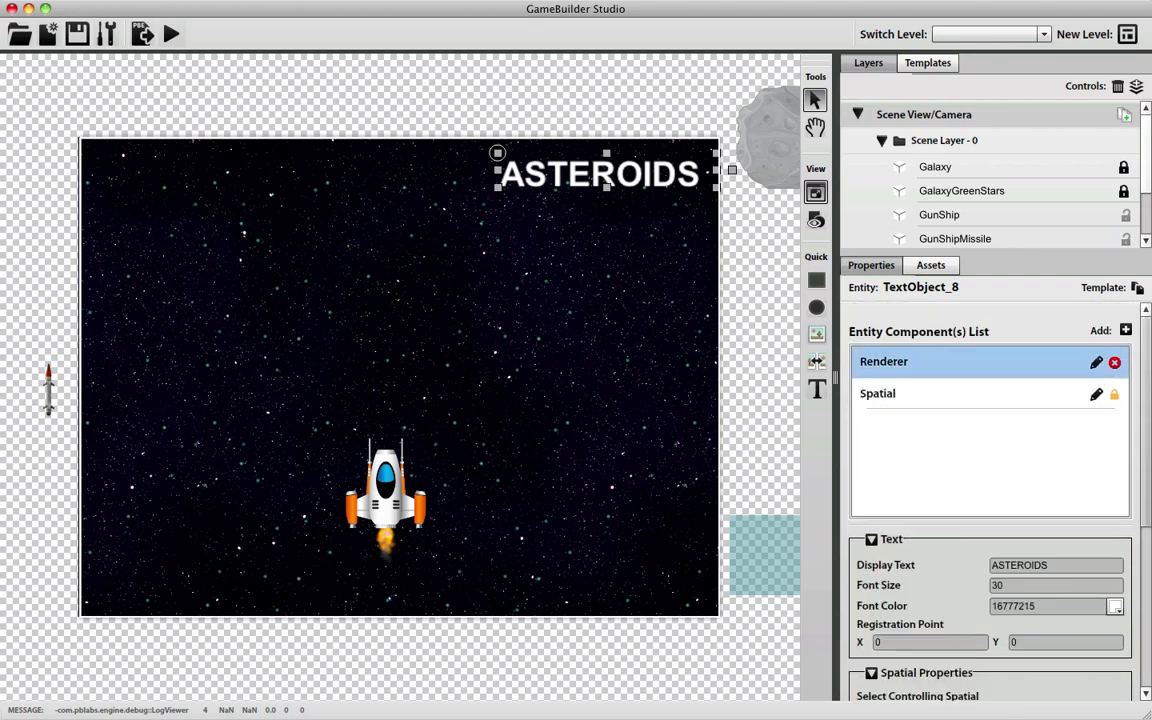
scroll(917, 582, "down", 5)
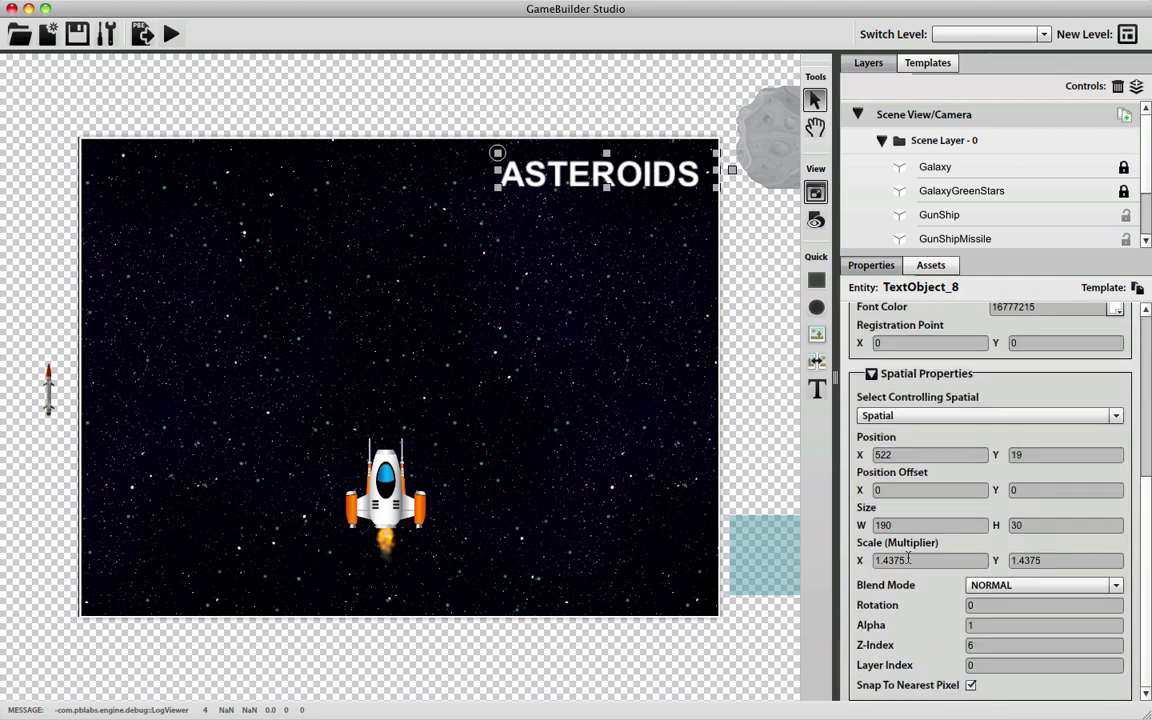
double_click(900, 560)
type("1")
key("Tab")
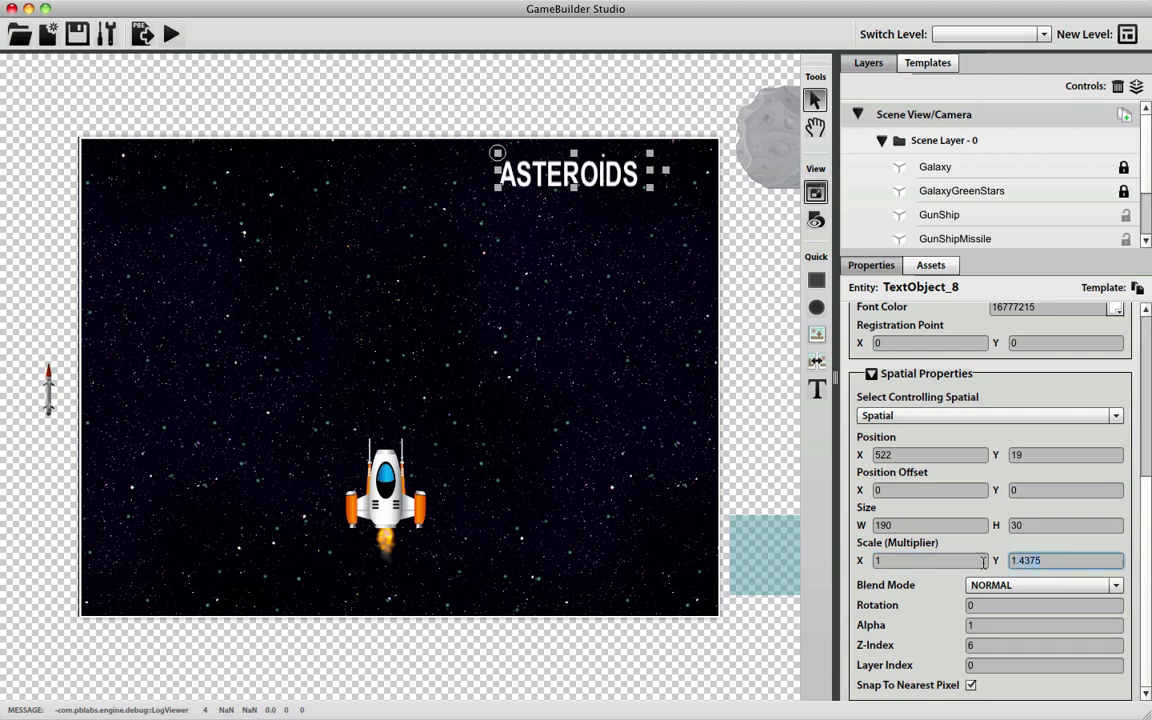
type("1")
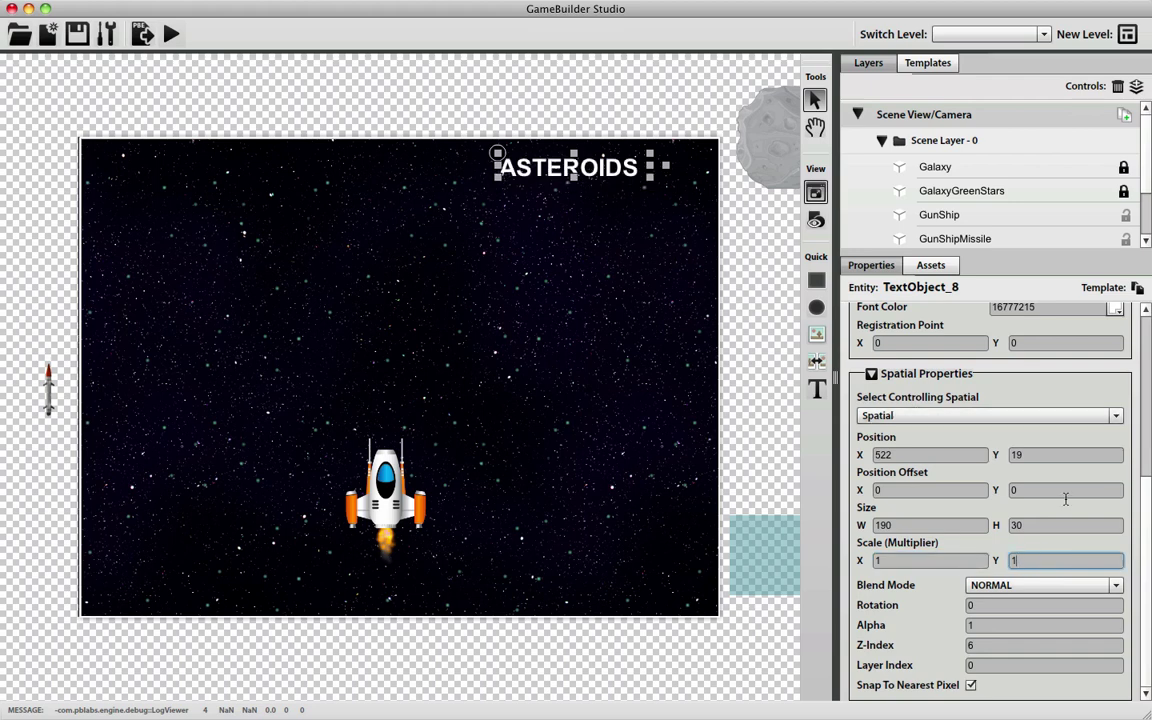
Add a second text object directly to the right of the ASTEROIDS text
scroll(1148, 497, "up", 1)
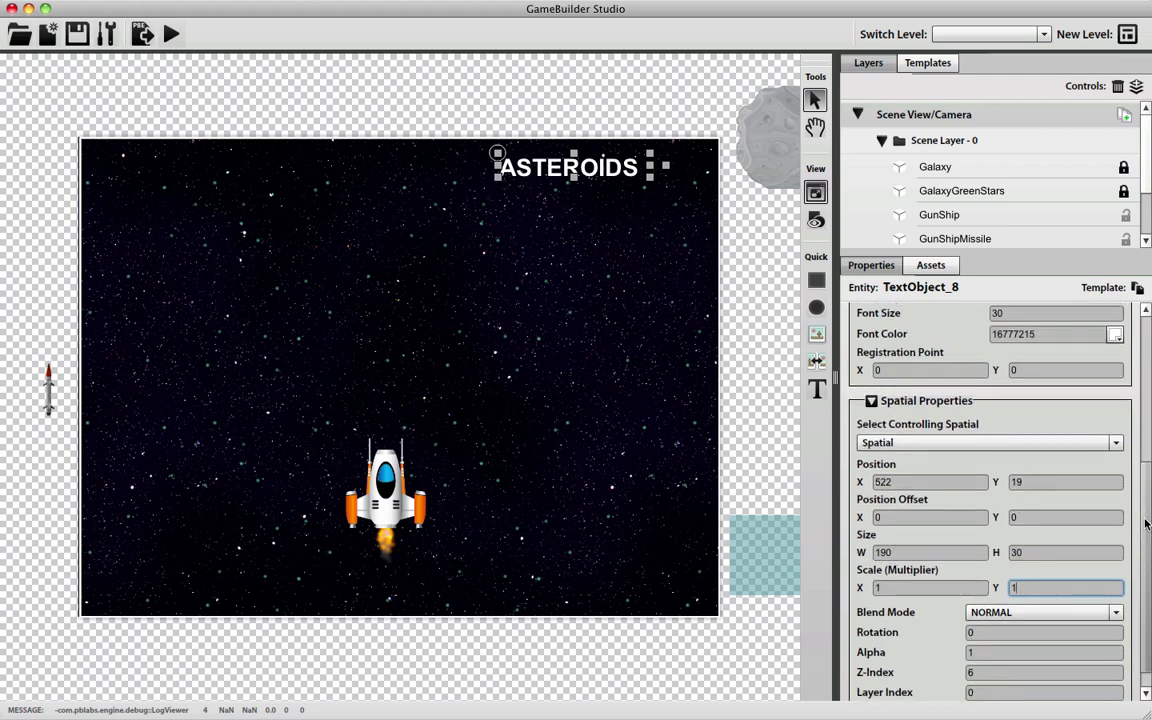
scroll(1148, 476, "up", 4)
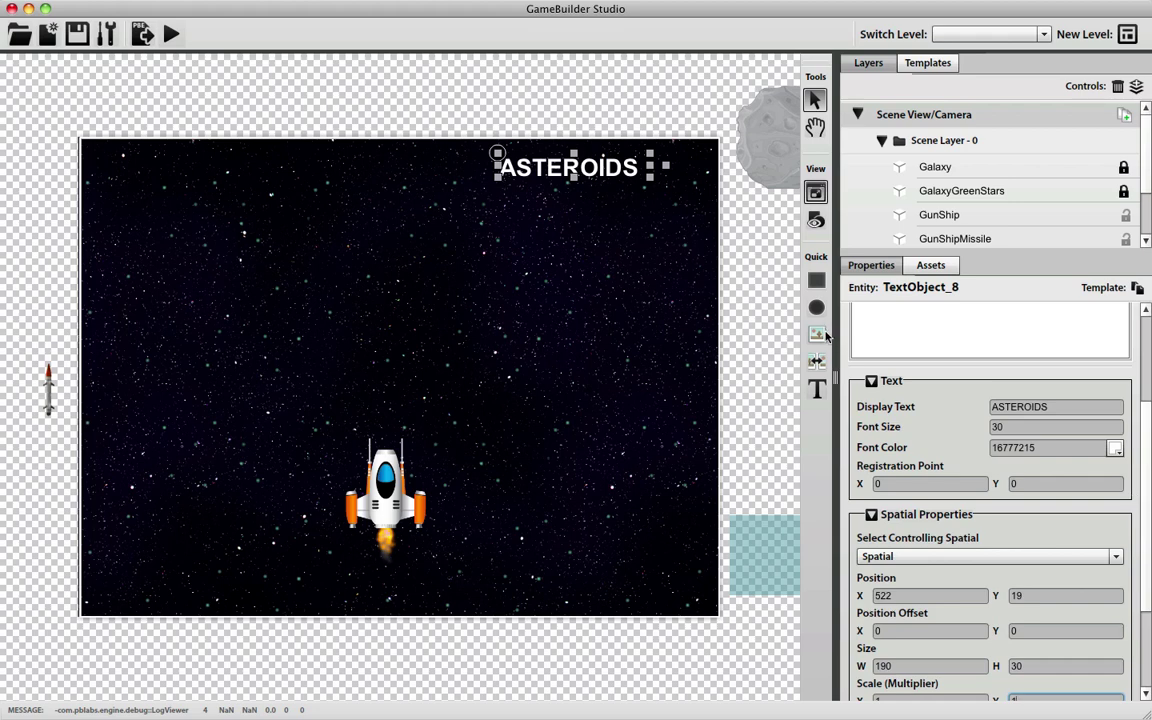
left_click(816, 389)
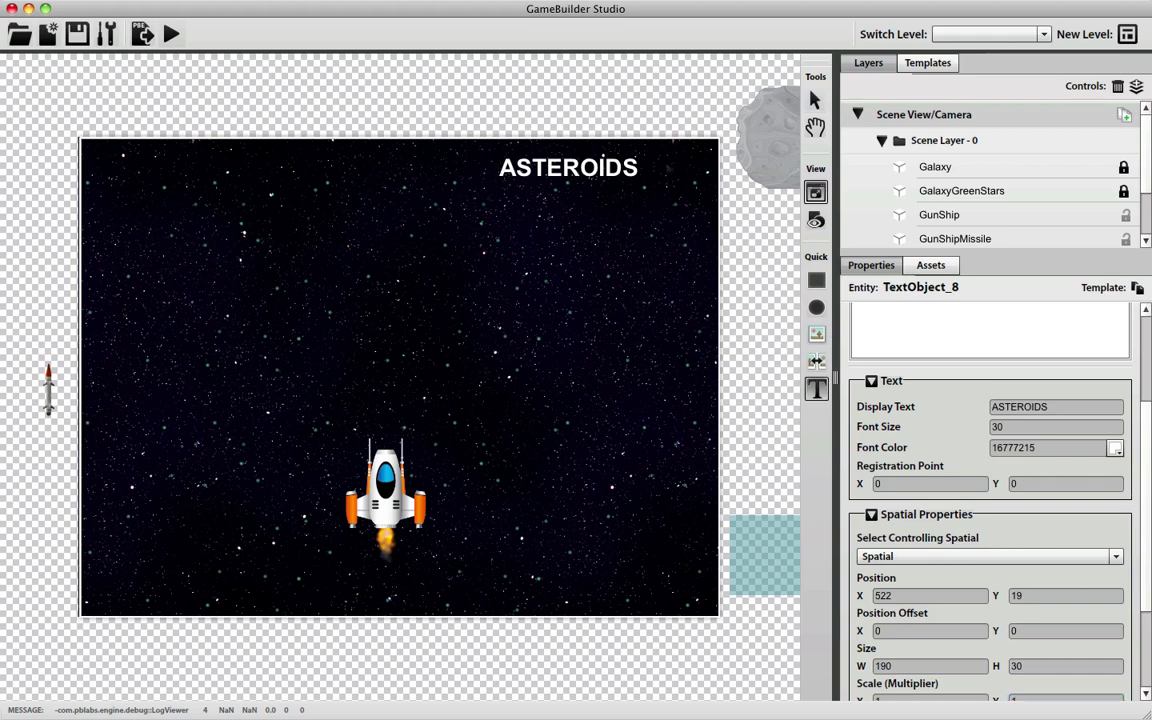
left_click(728, 180)
left_click_drag(728, 180, 711, 168)
Rename the ASTEROIDS text object as AsteroidLabel
left_click(600, 168)
scroll(1048, 228, "down", 3)
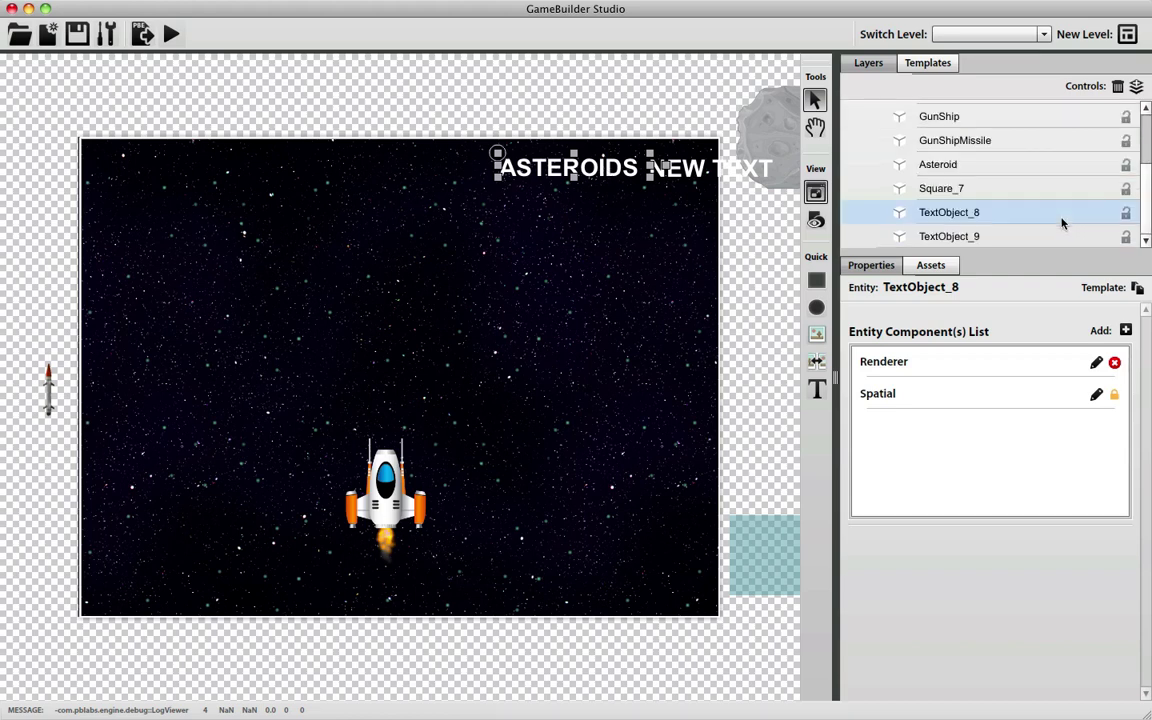
left_click(951, 218)
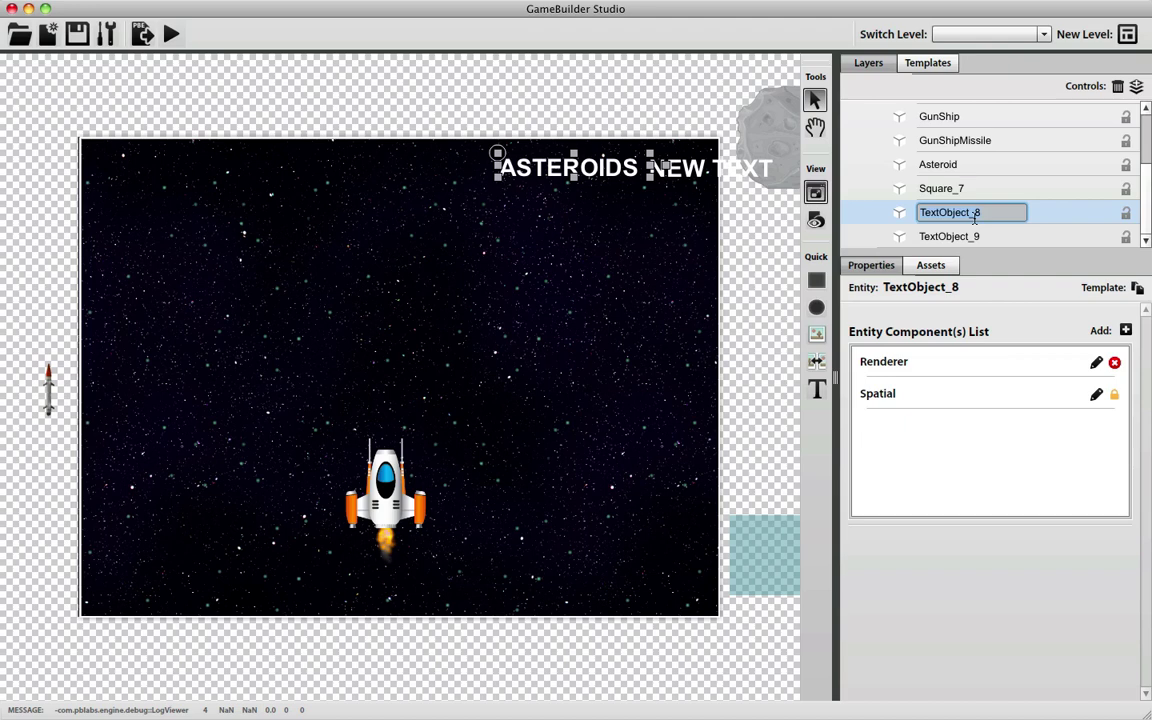
type("Aster")
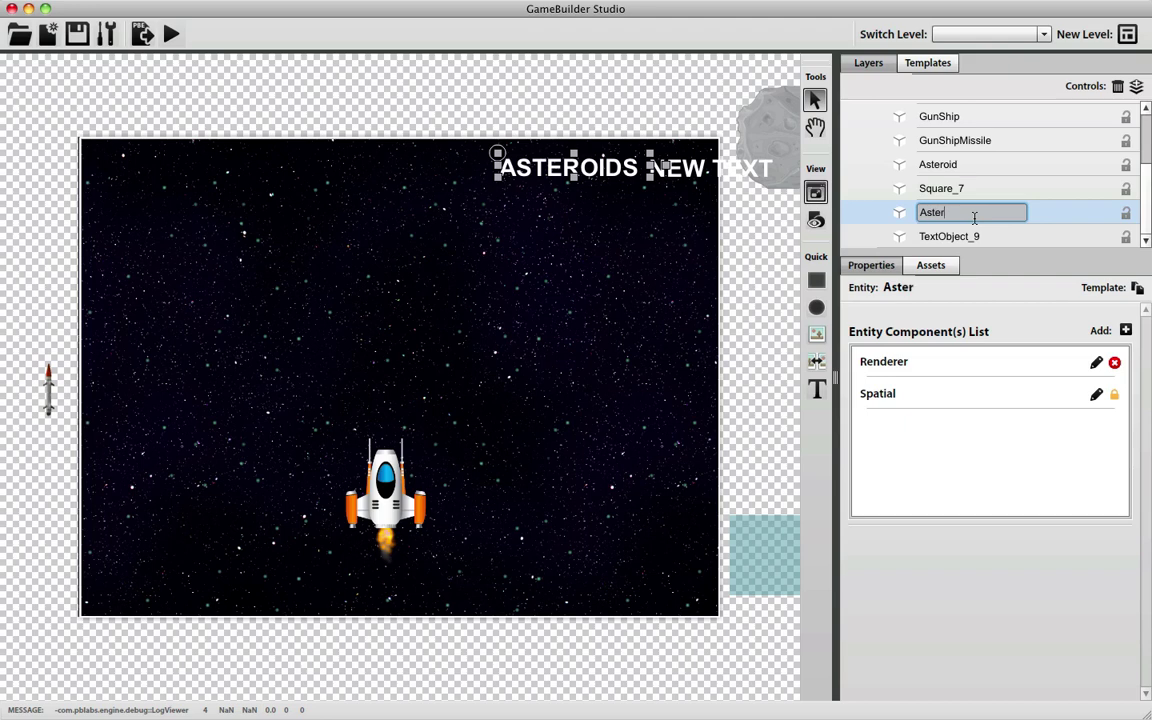
type("oidLa")
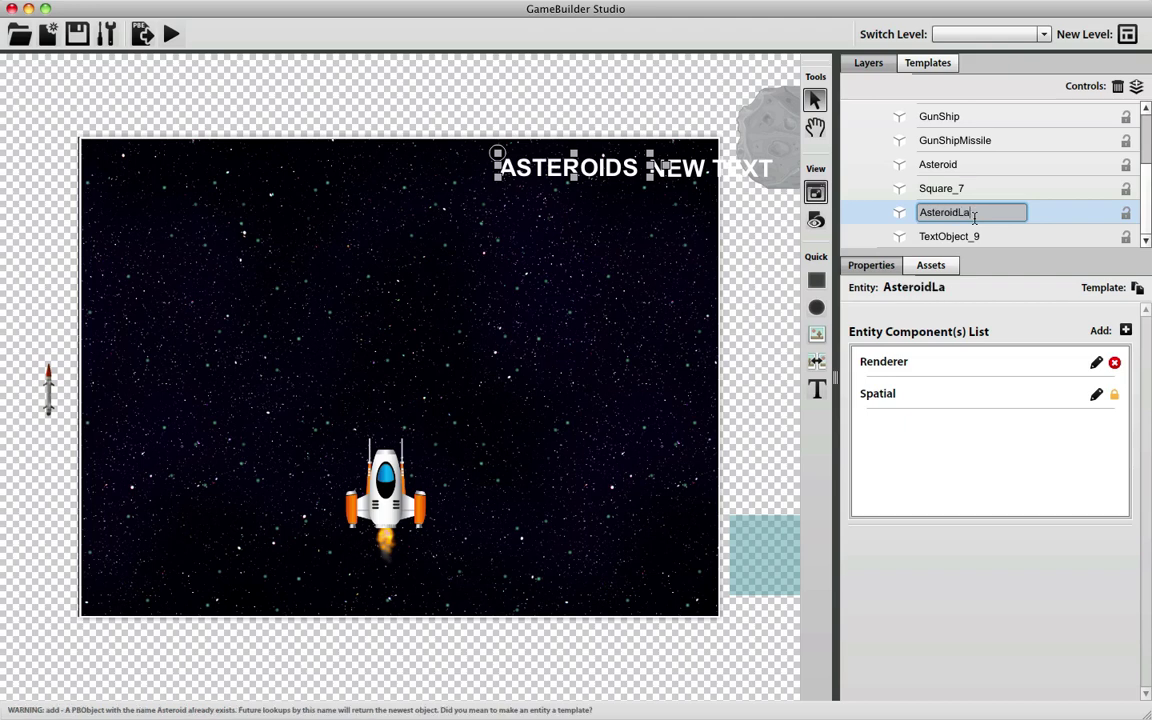
type("bel")
Rename the second text object as ScoreLabel and open its Renderer properties
left_click(956, 238)
type("S")
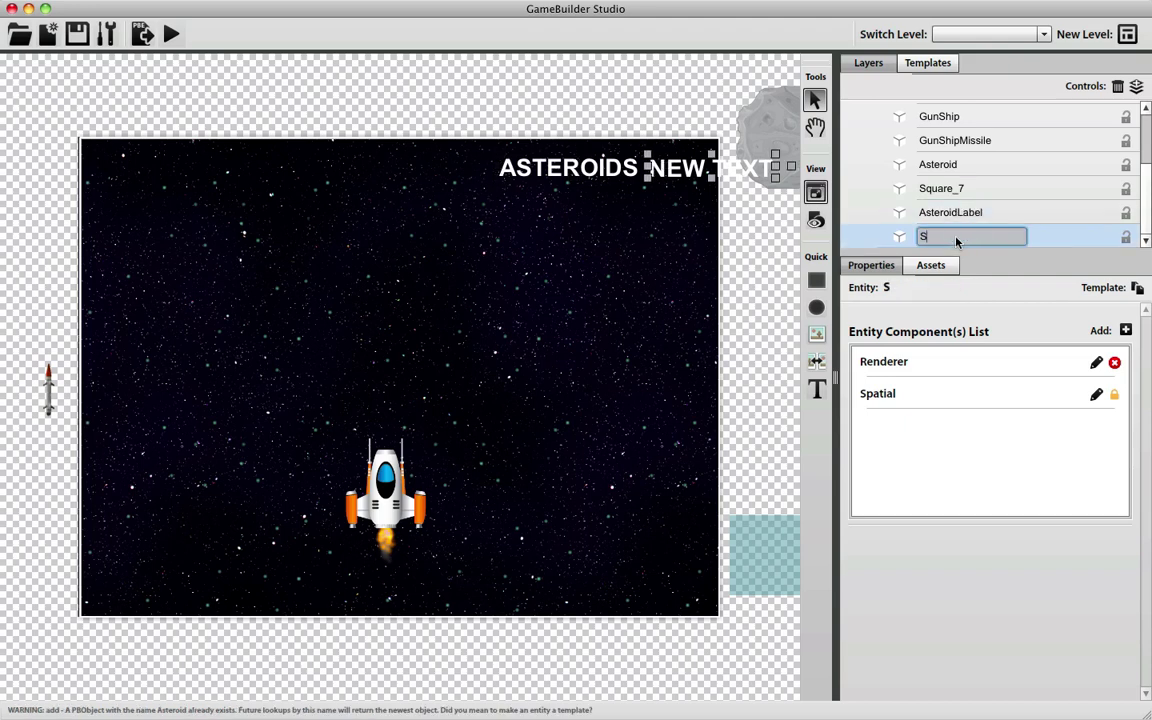
type("coreLabel")
left_click(913, 365)
left_click(913, 365)
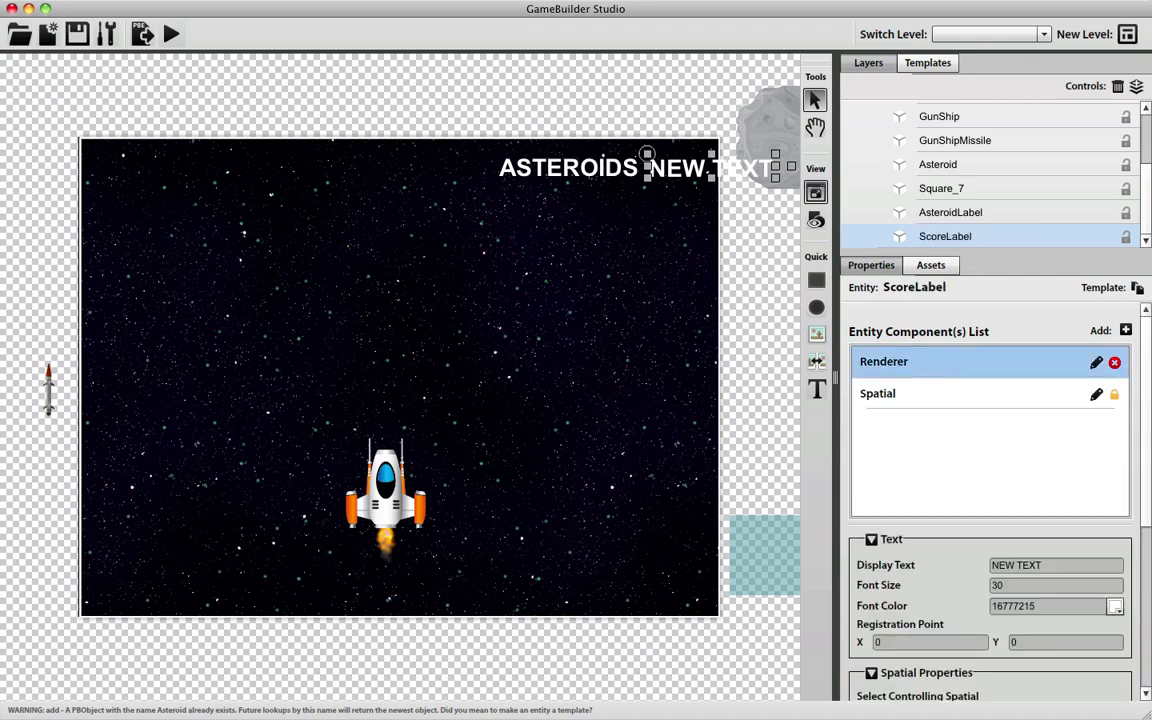
Set the ScoreLabel's display text to 0 and its font color to dark green 0x006600
left_click_drag(690, 168, 691, 167)
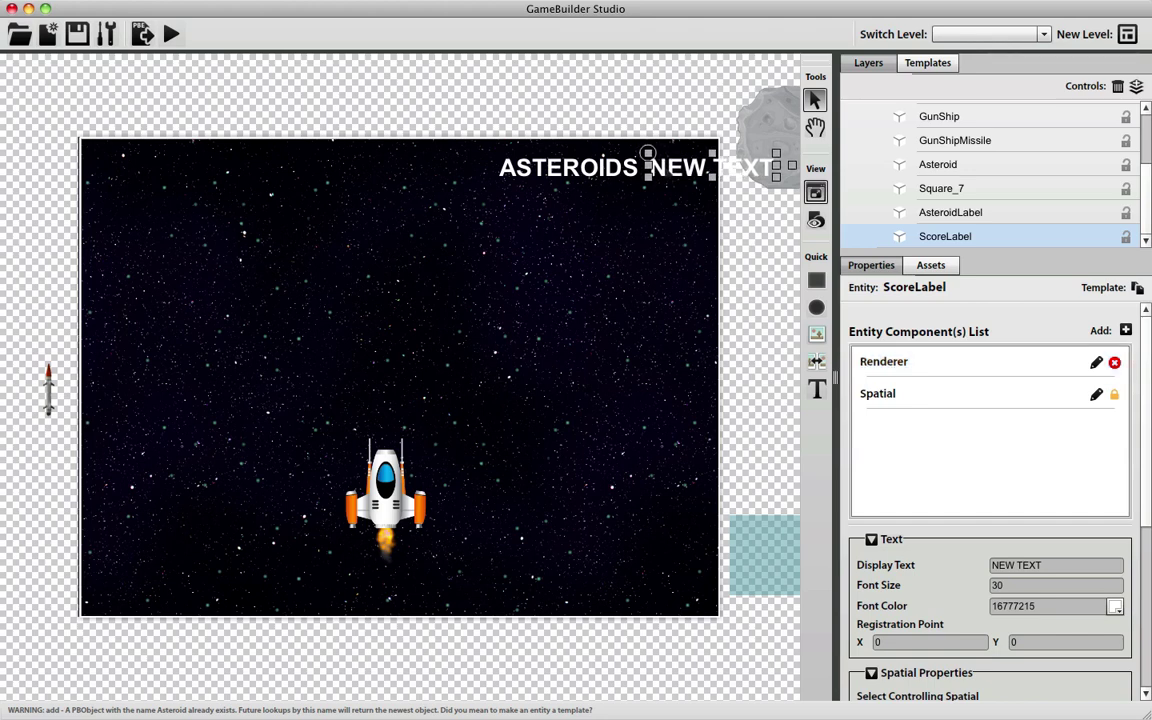
left_click(1053, 568)
type("0")
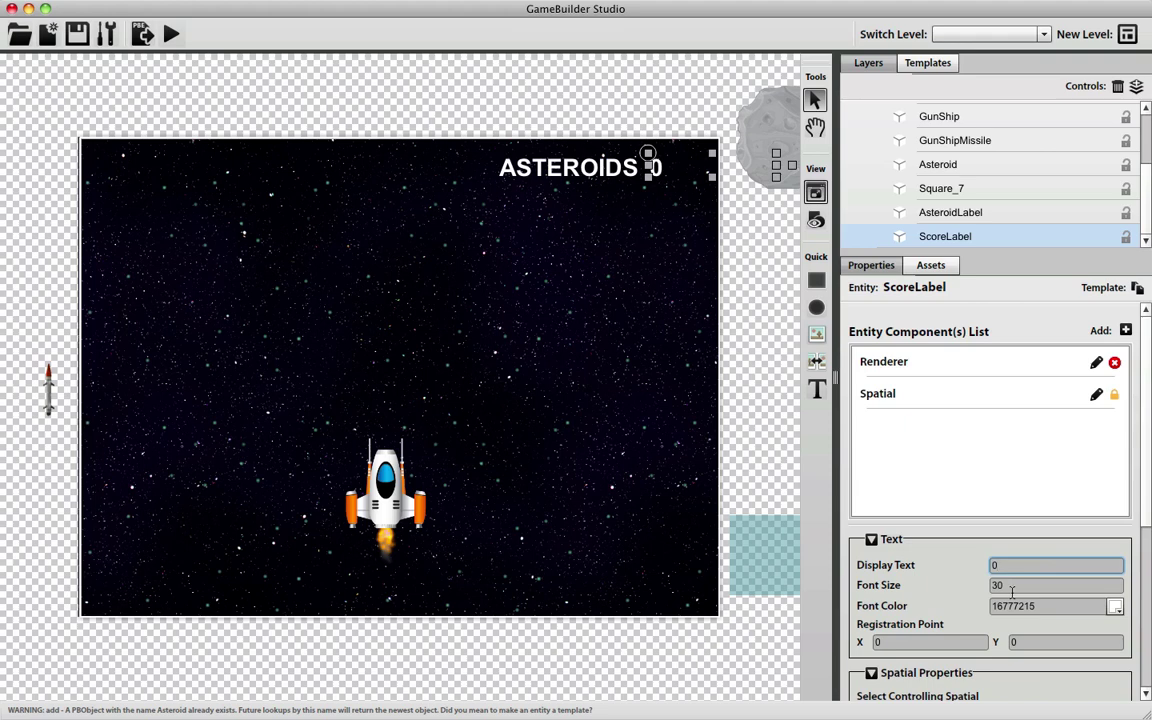
left_click(1115, 607)
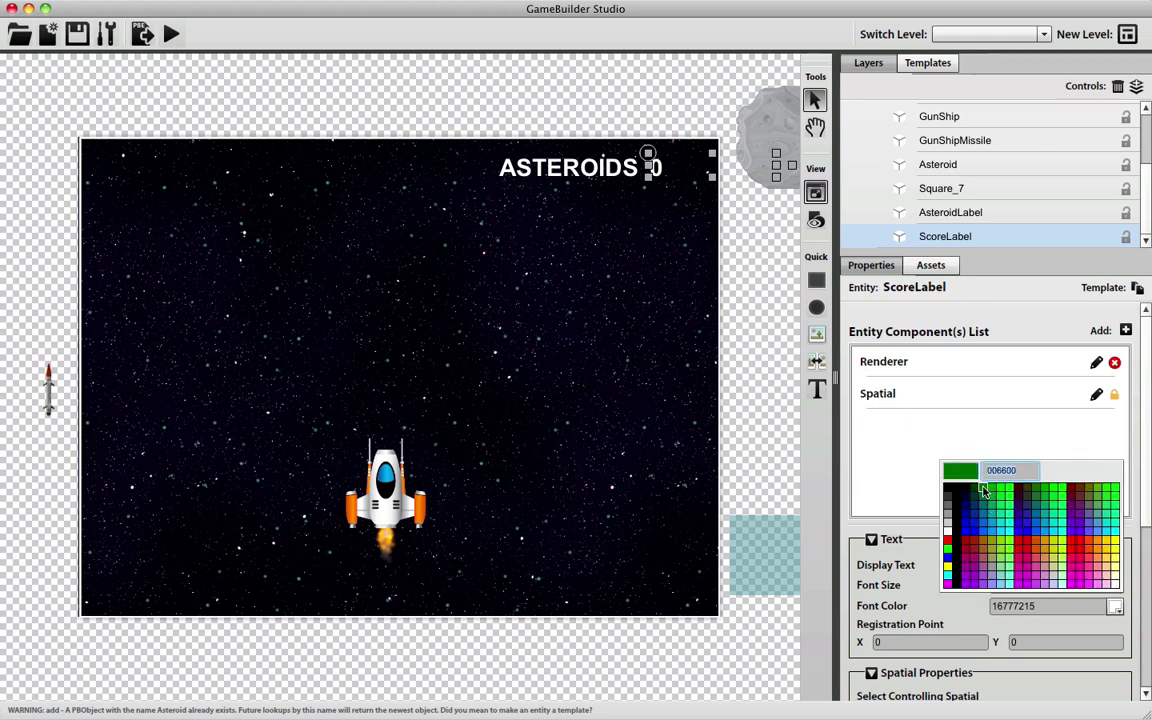
left_click(988, 498)
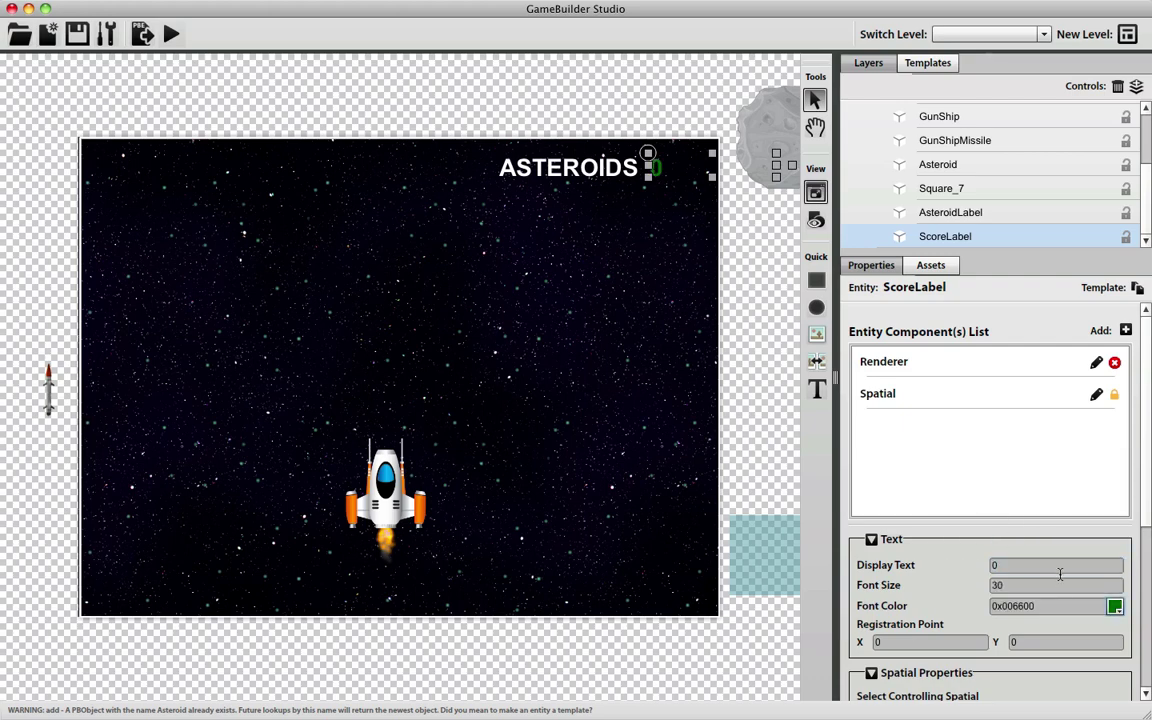
left_click_drag(1144, 481, 1118, 391)
Check the data stored in the GunShip's ScoreKeeper component
left_click(341, 453)
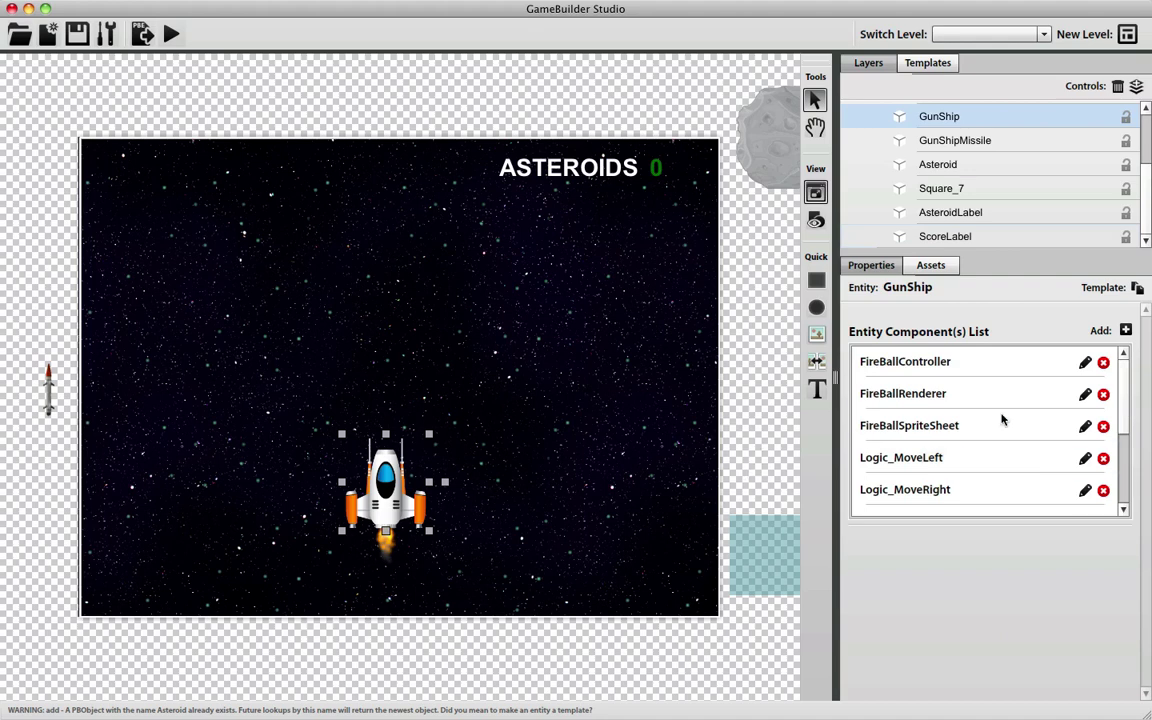
scroll(1003, 418, "down", 5)
left_click(930, 440)
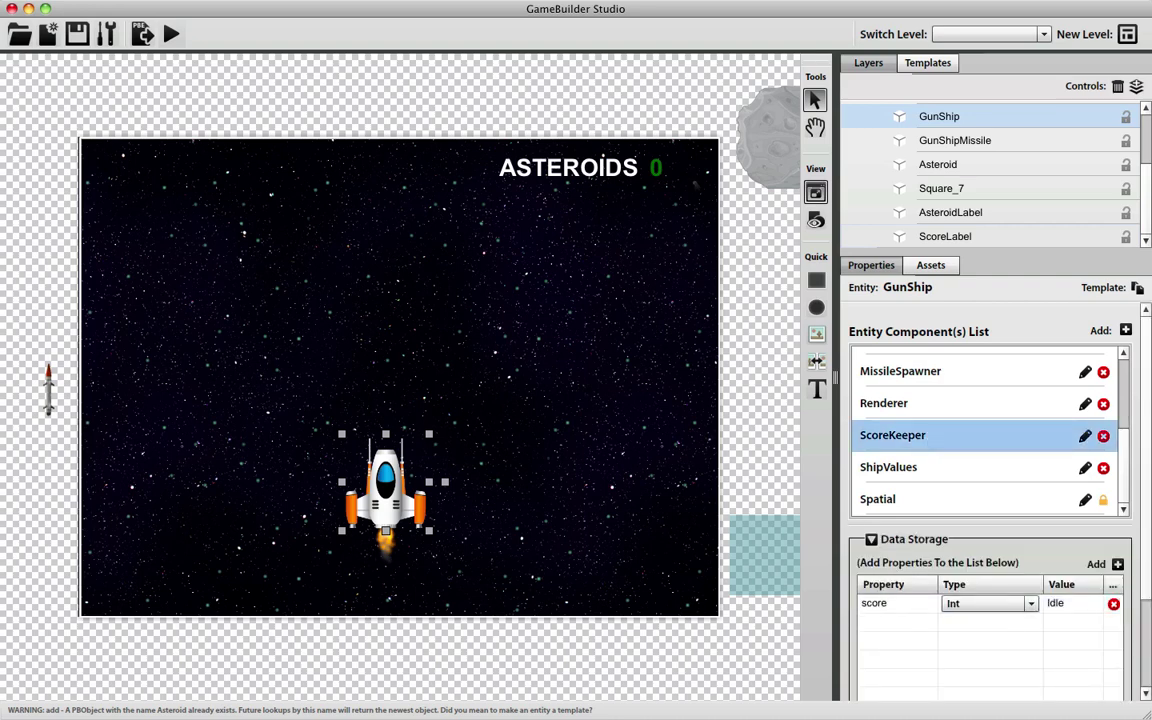
Add a Rule Component named BindScoreValue to the ScoreLabel
left_click(655, 167)
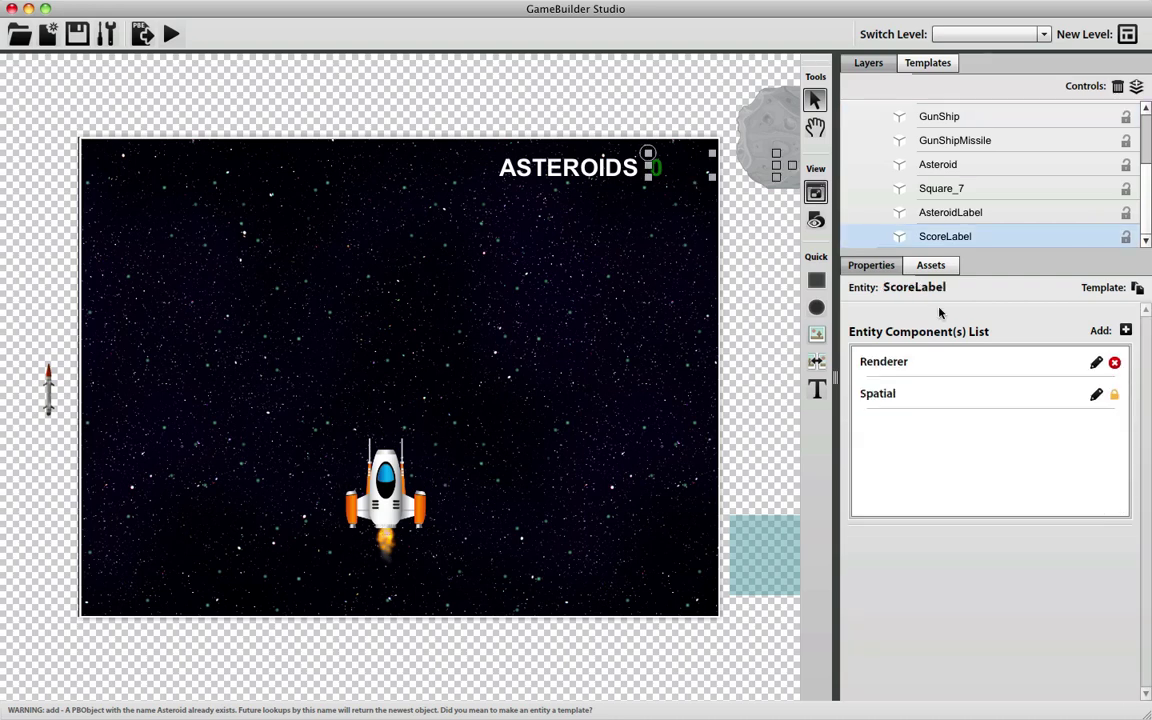
left_click(1125, 330)
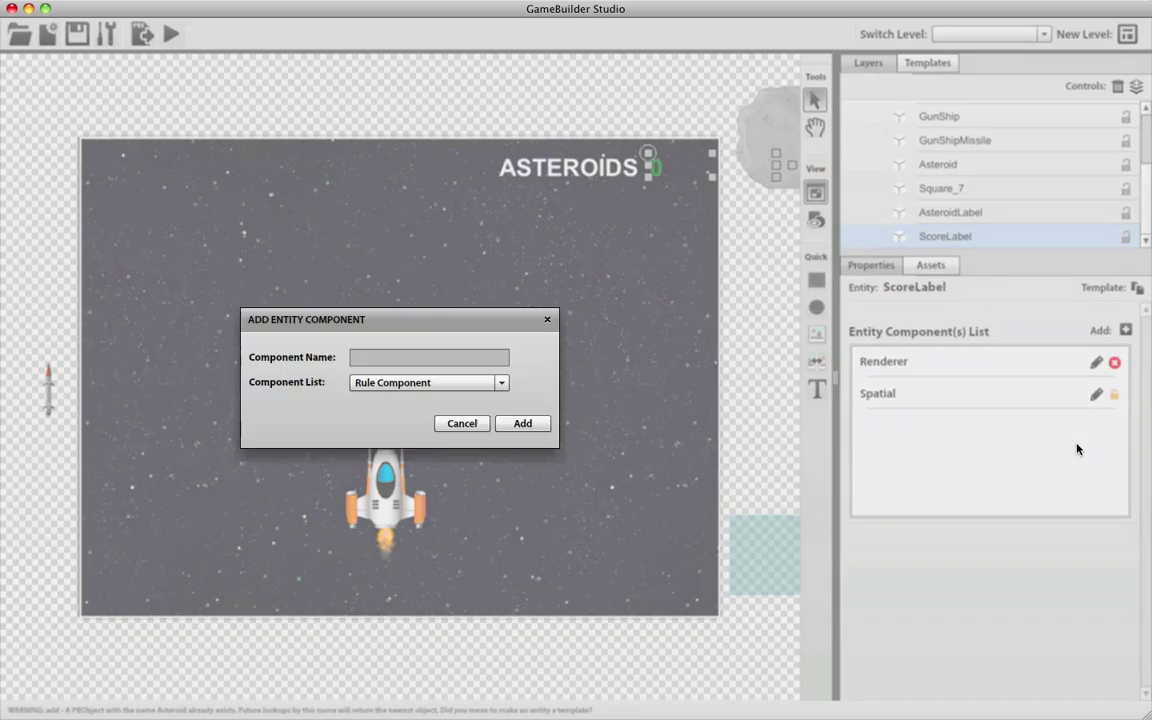
left_click(481, 359)
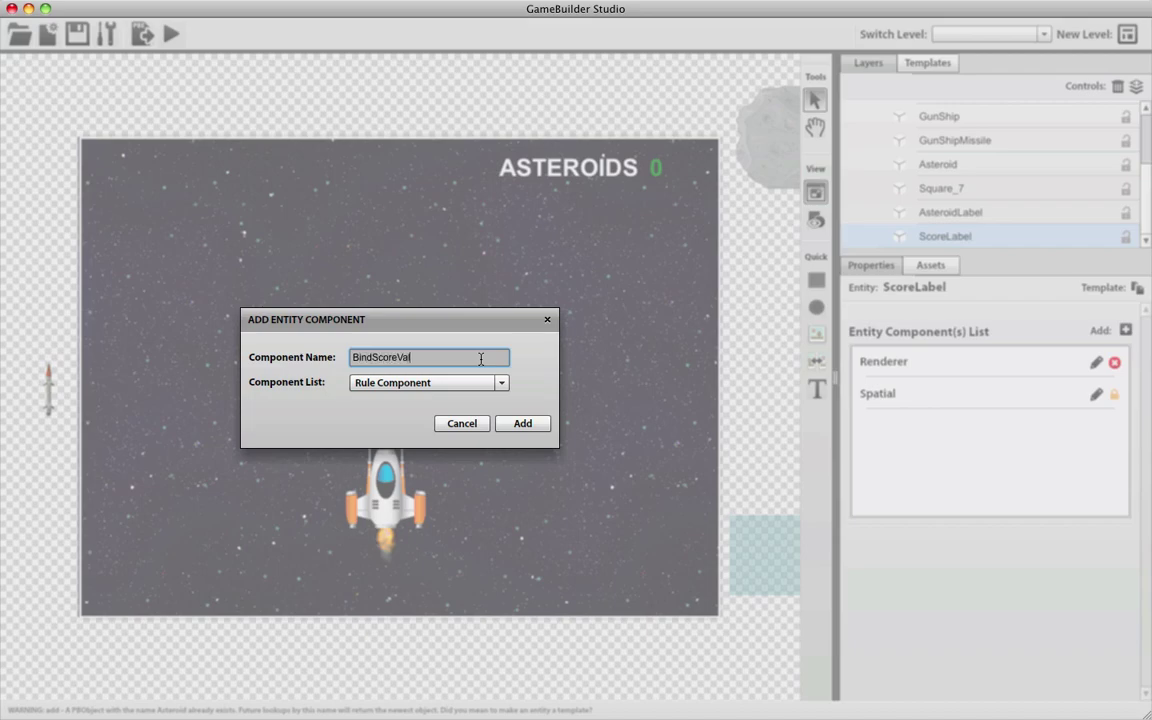
left_click(522, 422)
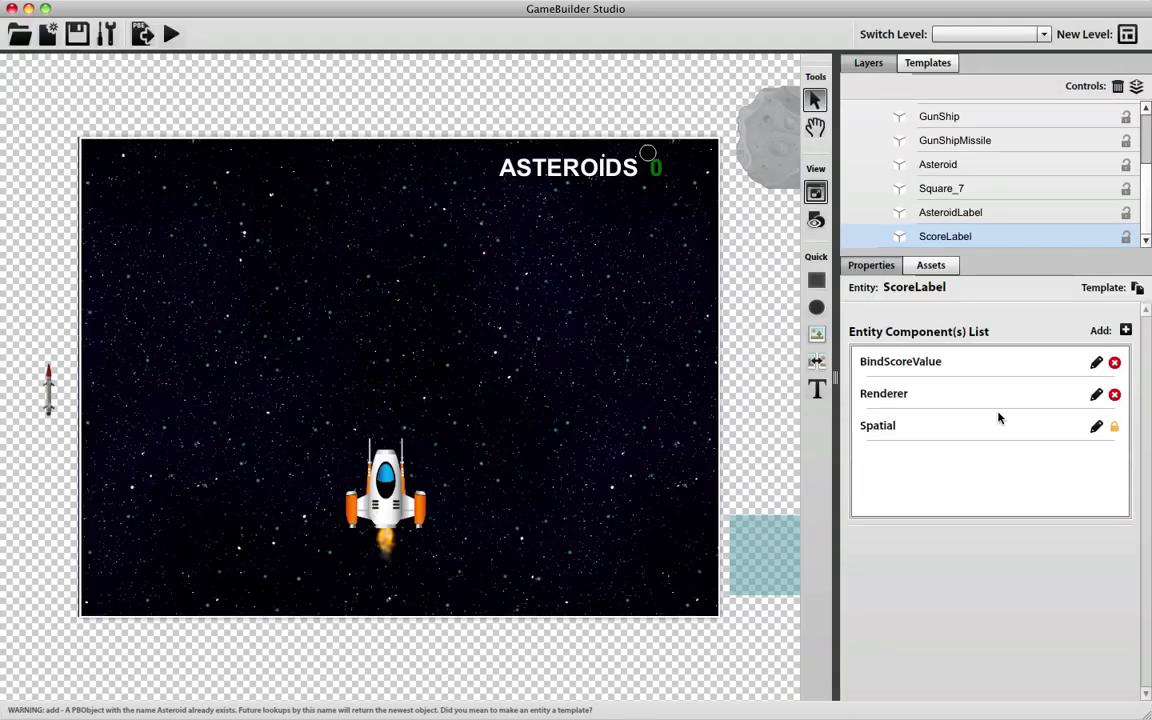
Add a Constrain Property trigger action to the BindScoreValue rule
left_click(1000, 362)
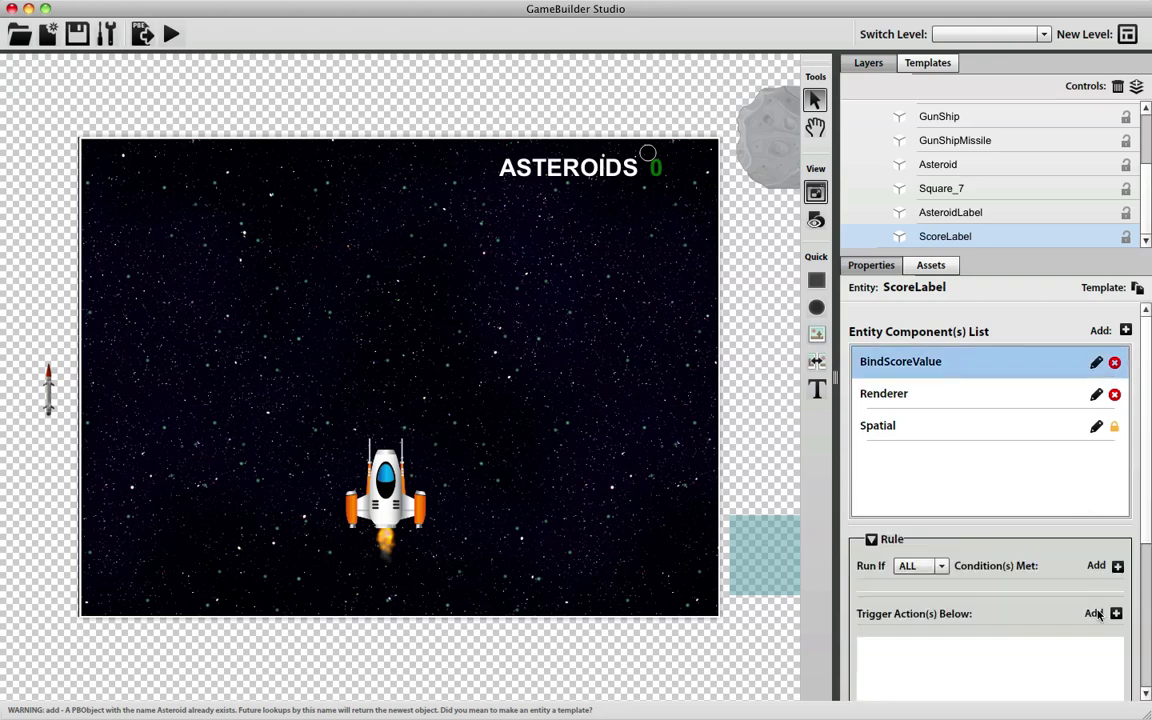
left_click(1118, 614)
left_click(955, 649)
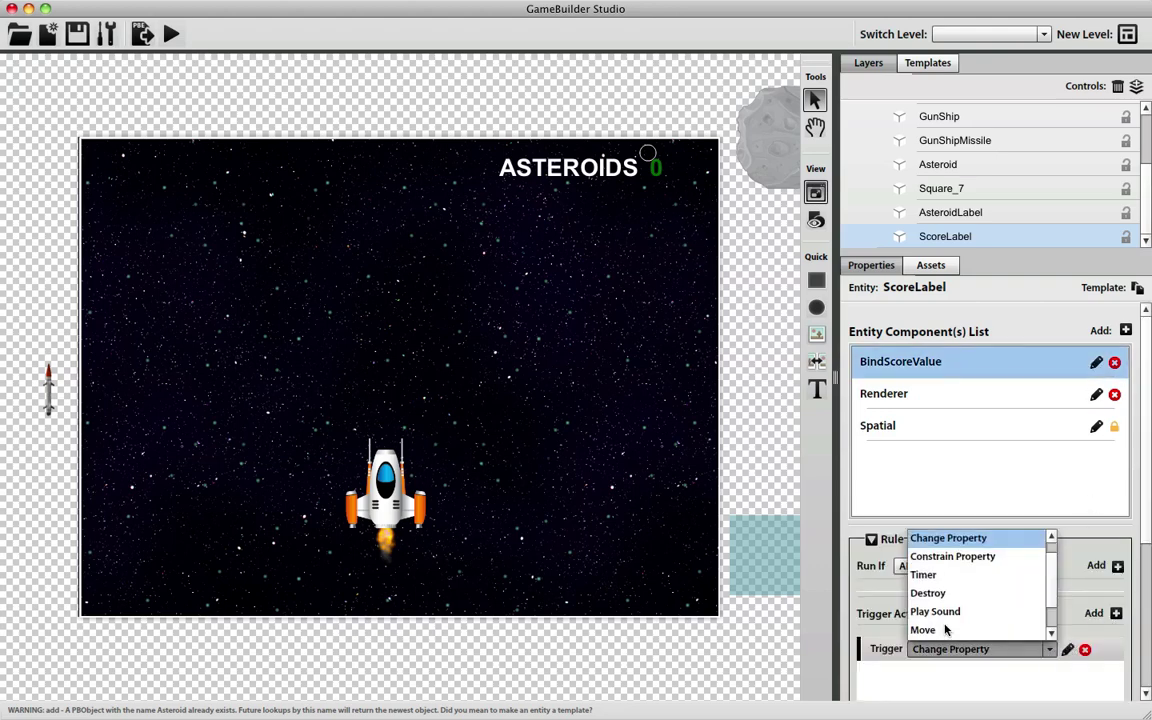
left_click(955, 556)
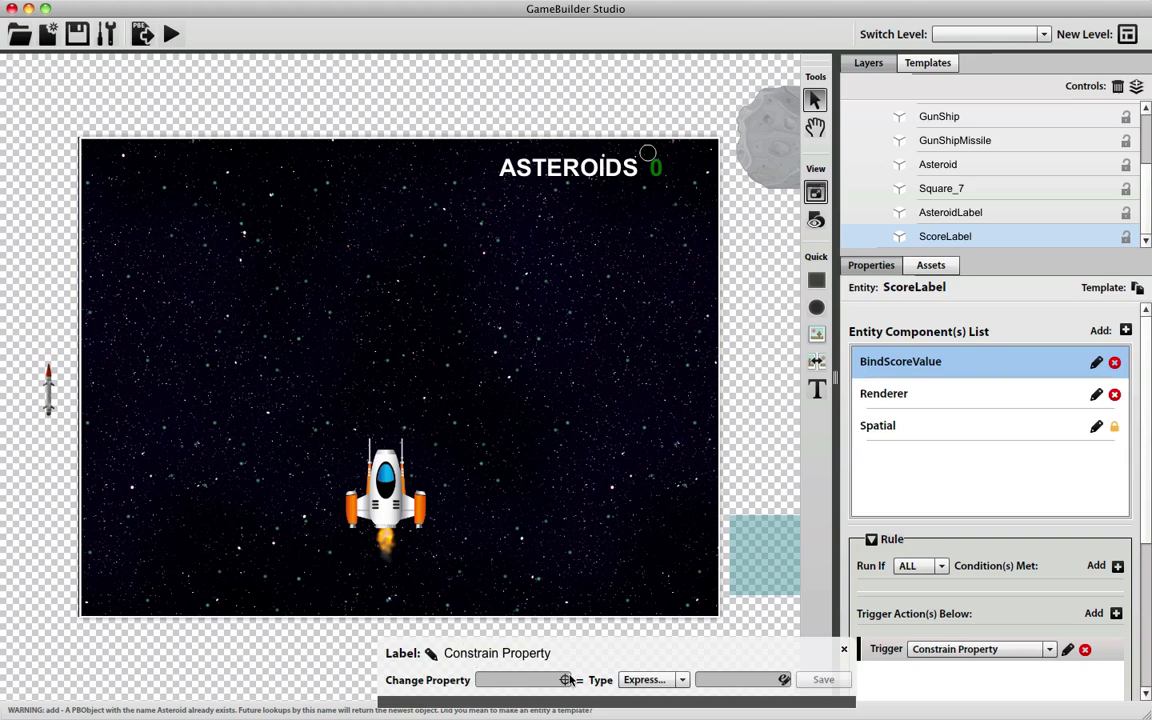
left_click(502, 681)
type("GunShip")
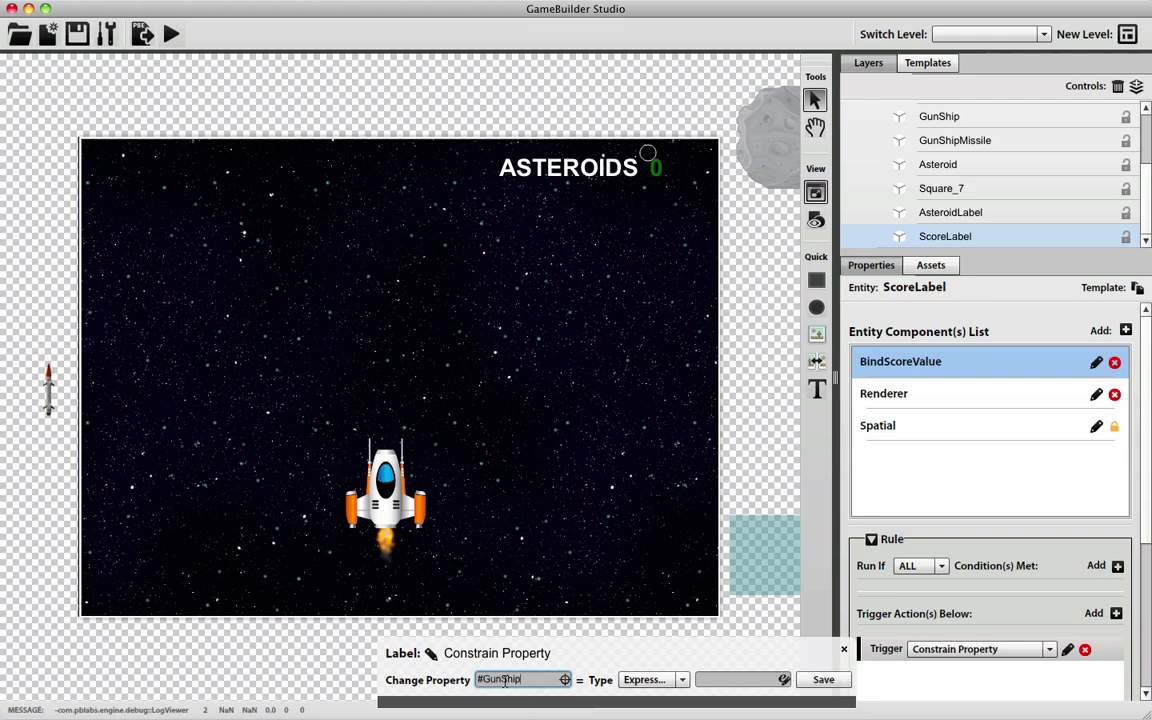
type(".")
type("Scor")
type("eKeeper")
type(".sc")
type("ore")
triple_click(555, 681)
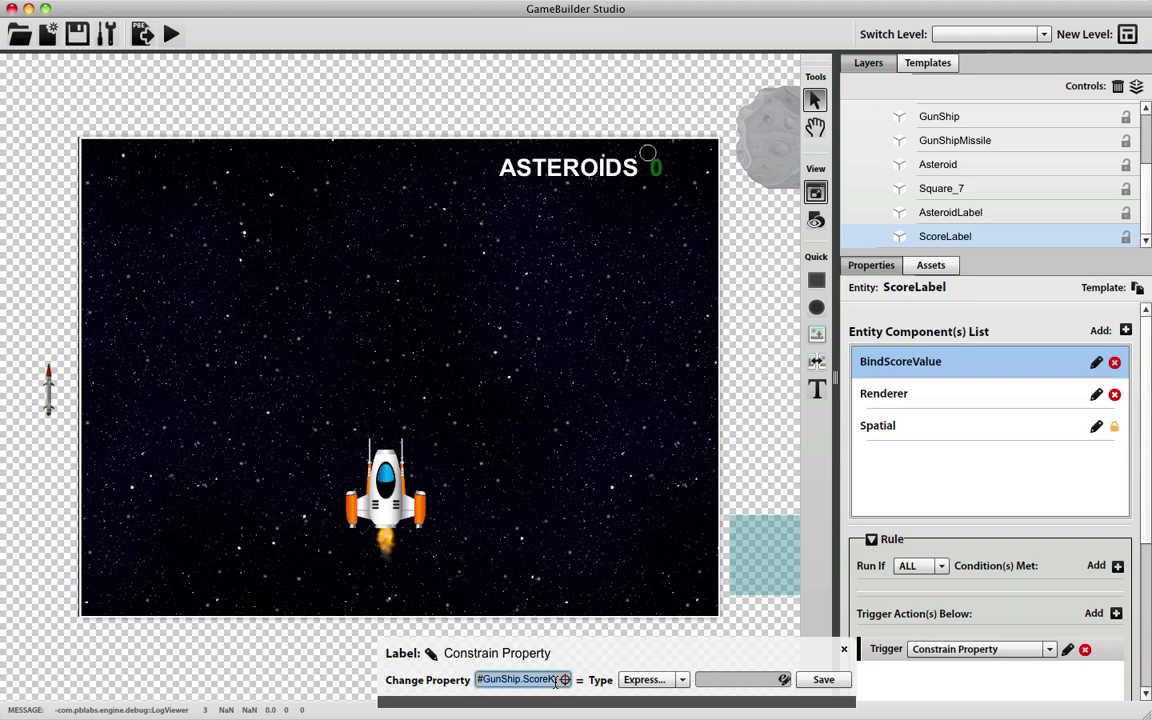
key("BackSpace")
type("Renderer.text")
key("Tab")
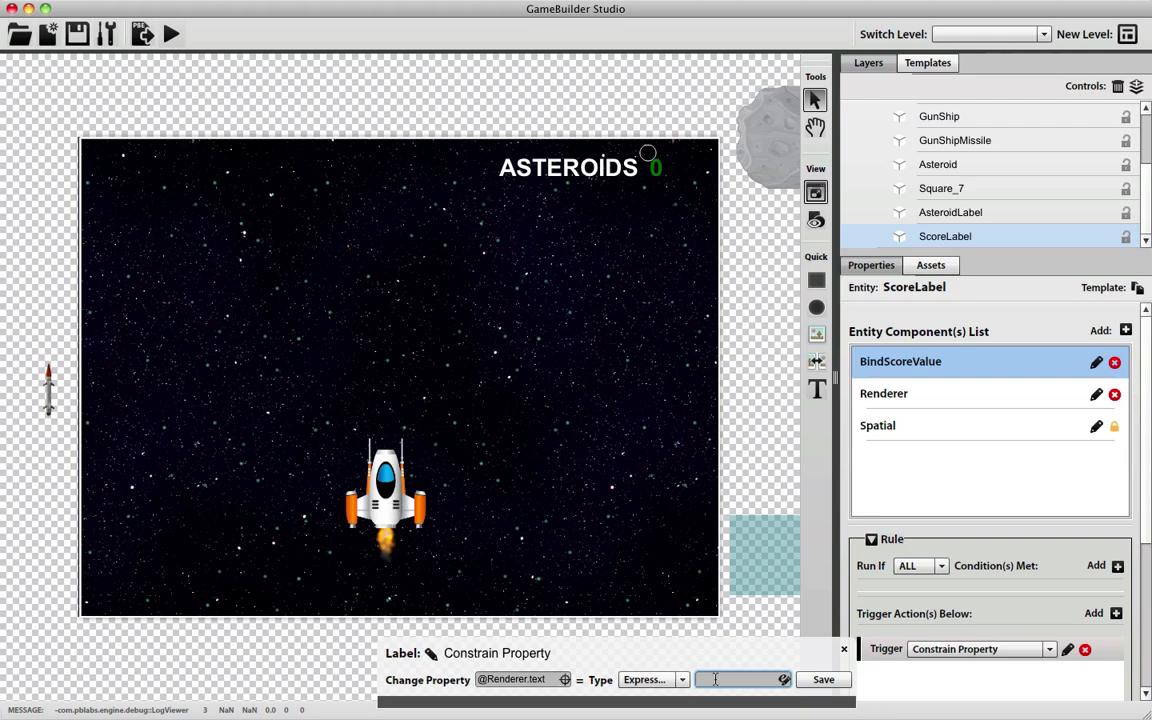
type("getEntity")
type("Ship")
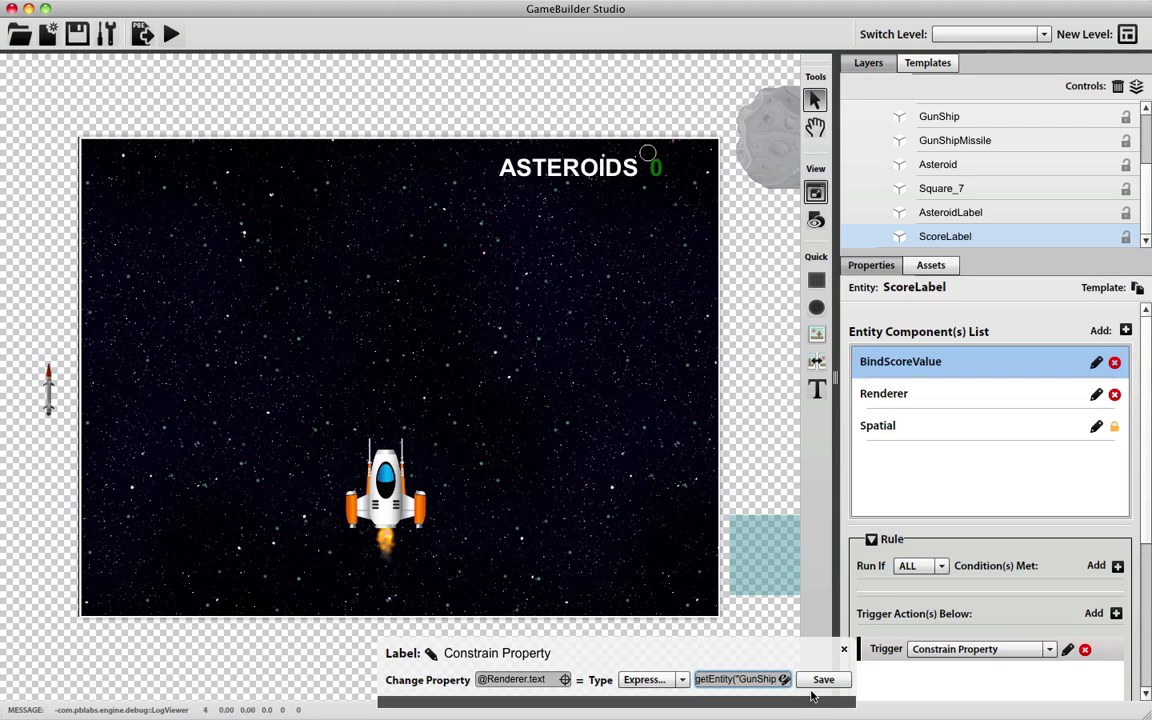
type("\")..")
type("ScoreKeeper.score")
key("Left")
key("Left")
key("BackSpace")
key("BackSpace")
key("BackSpace")
key("BackSpace")
type("p\").#")
key("alt+Right")
key("alt+Right")
key("alt+Left")
key("alt+Left")
key("alt+Left")
key("alt+Left")
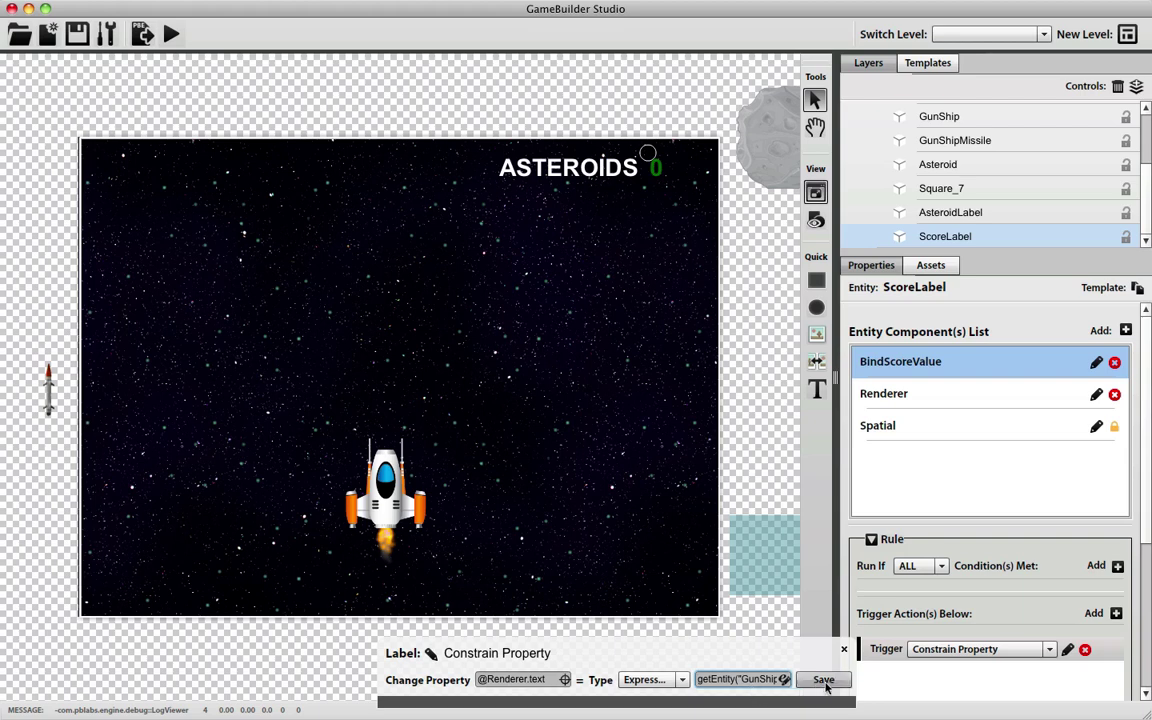
Rename the Constrain Property action as ConstrainScore and save it
left_click(433, 655)
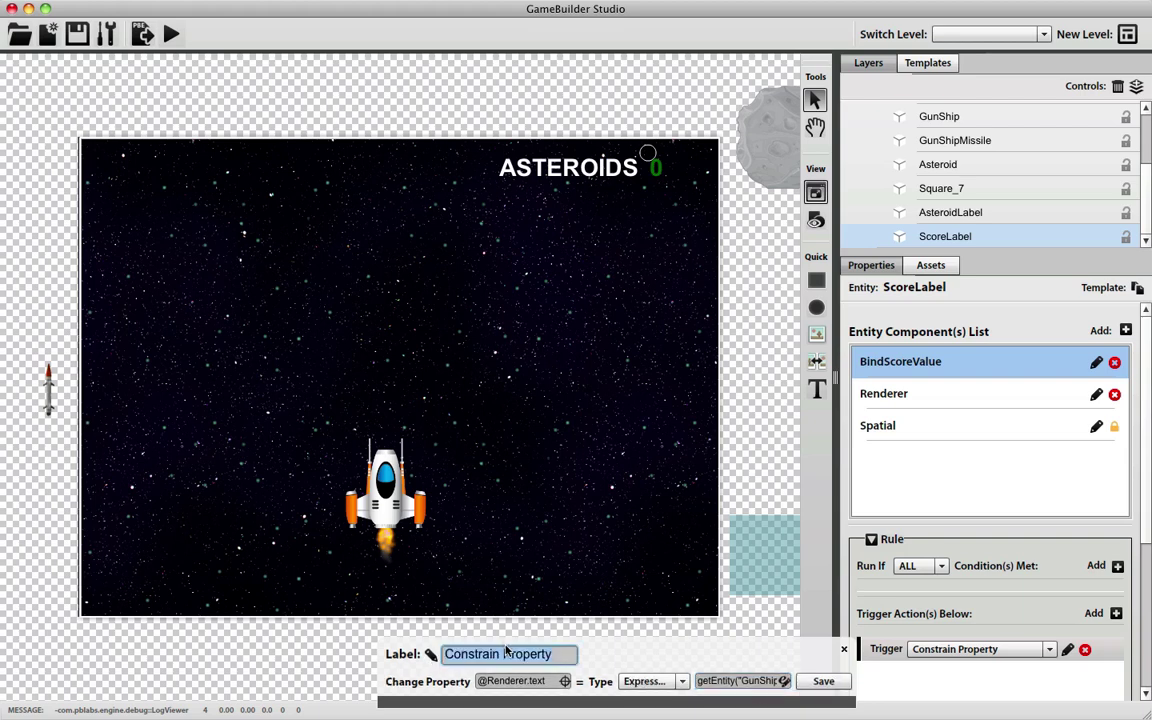
double_click(506, 654)
key("BackSpace")
type("Score")
key("BackSpace")
key("BackSpace")
key("BackSpace")
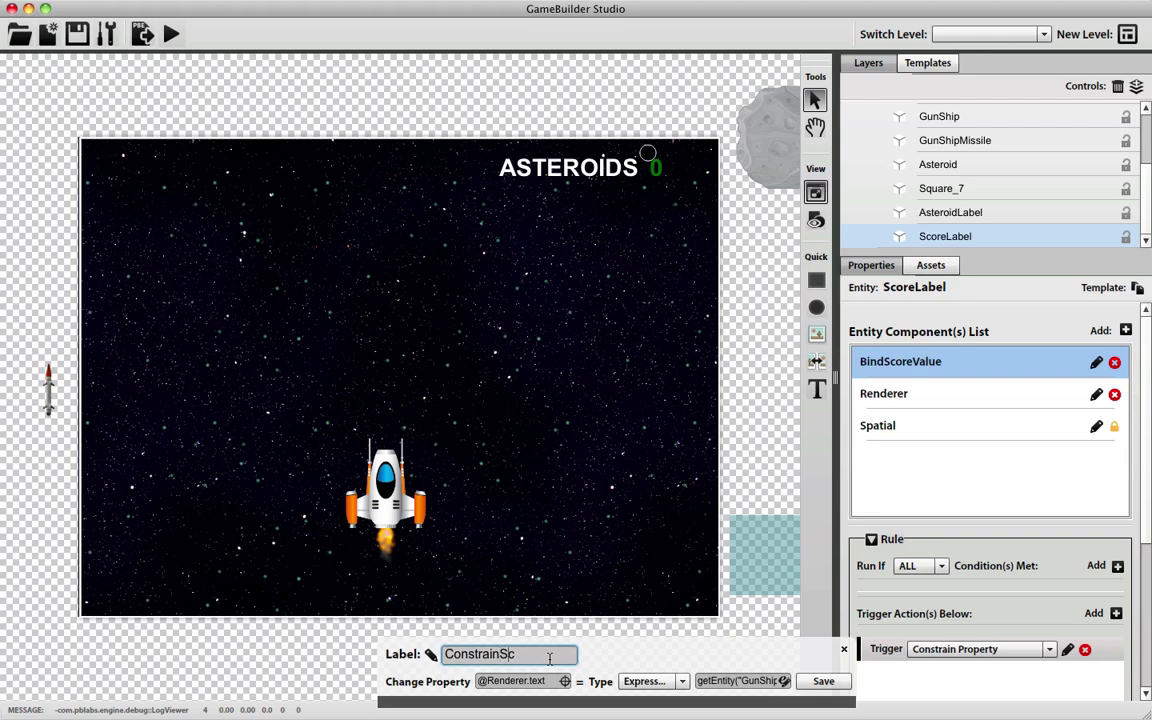
type("ore")
left_click(823, 681)
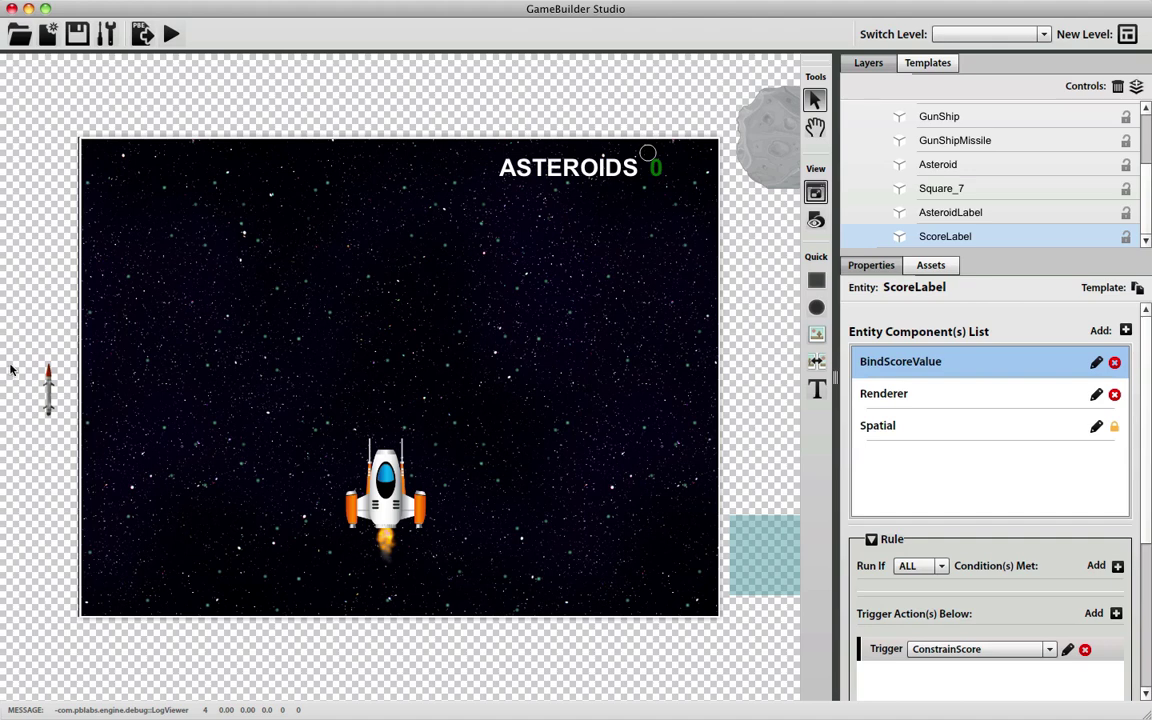
Append +1 to the expression of the IncrementScore action in the GunShipMissile's Logic_Collision rule
left_click(48, 392)
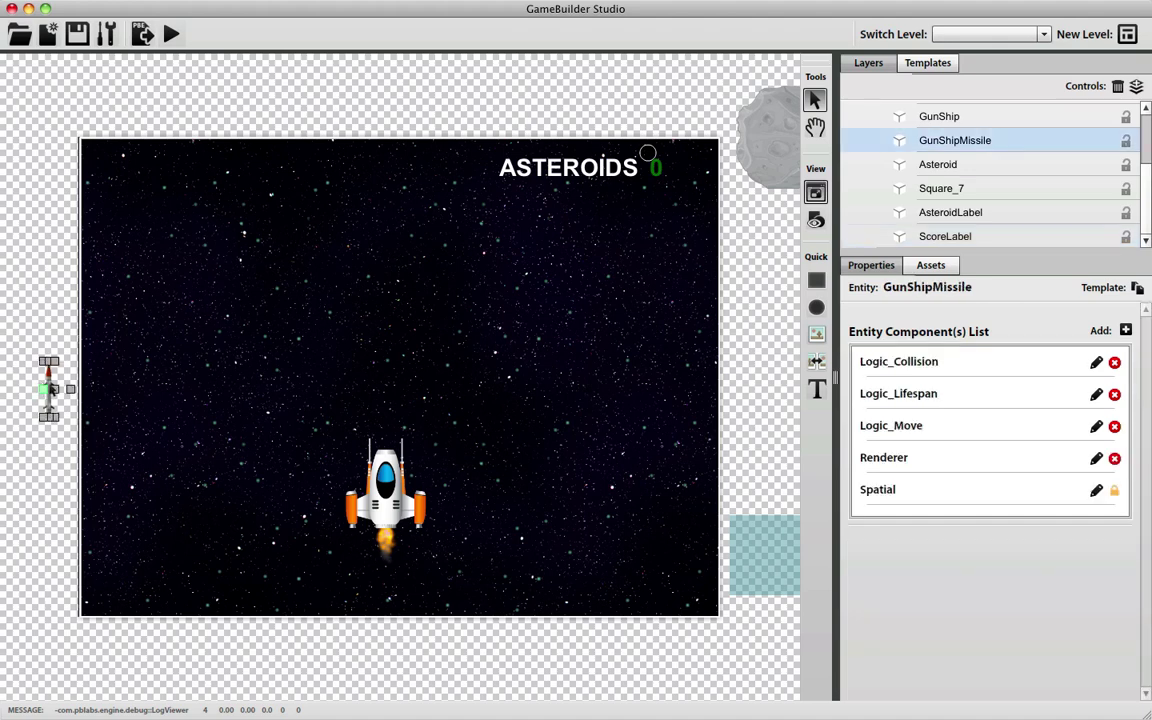
left_click(1044, 368)
scroll(1148, 516, "down", 2)
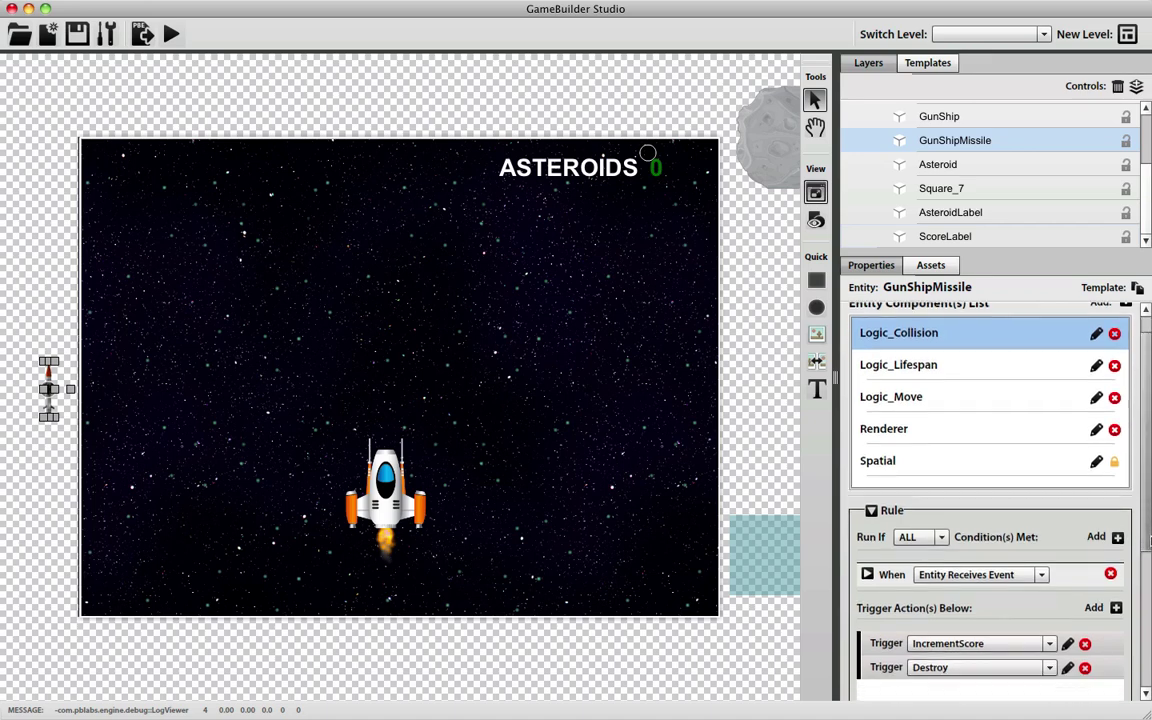
left_click(1067, 607)
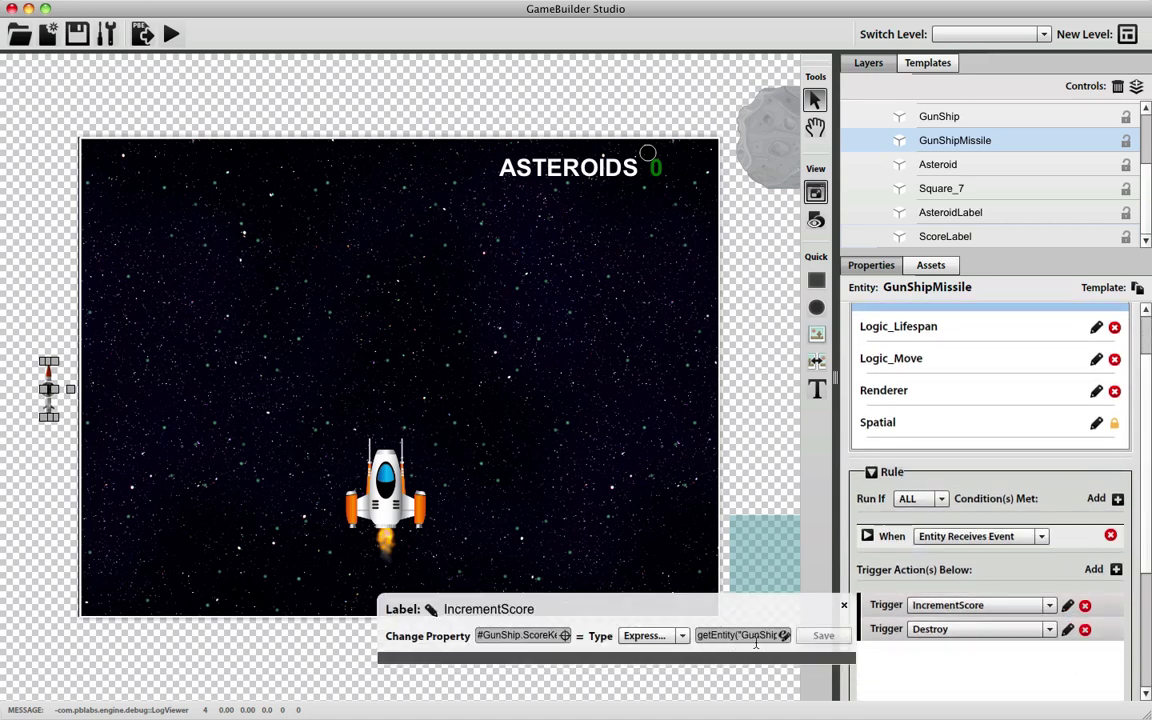
left_click_drag(730, 638, 827, 637)
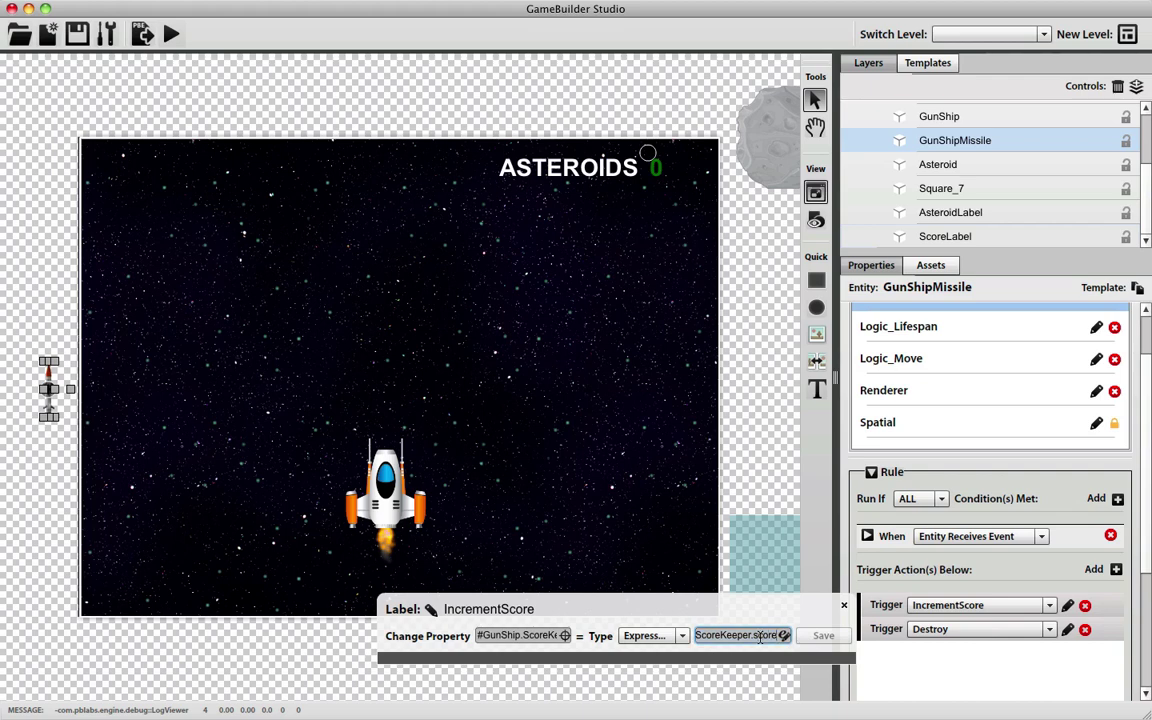
type("+1")
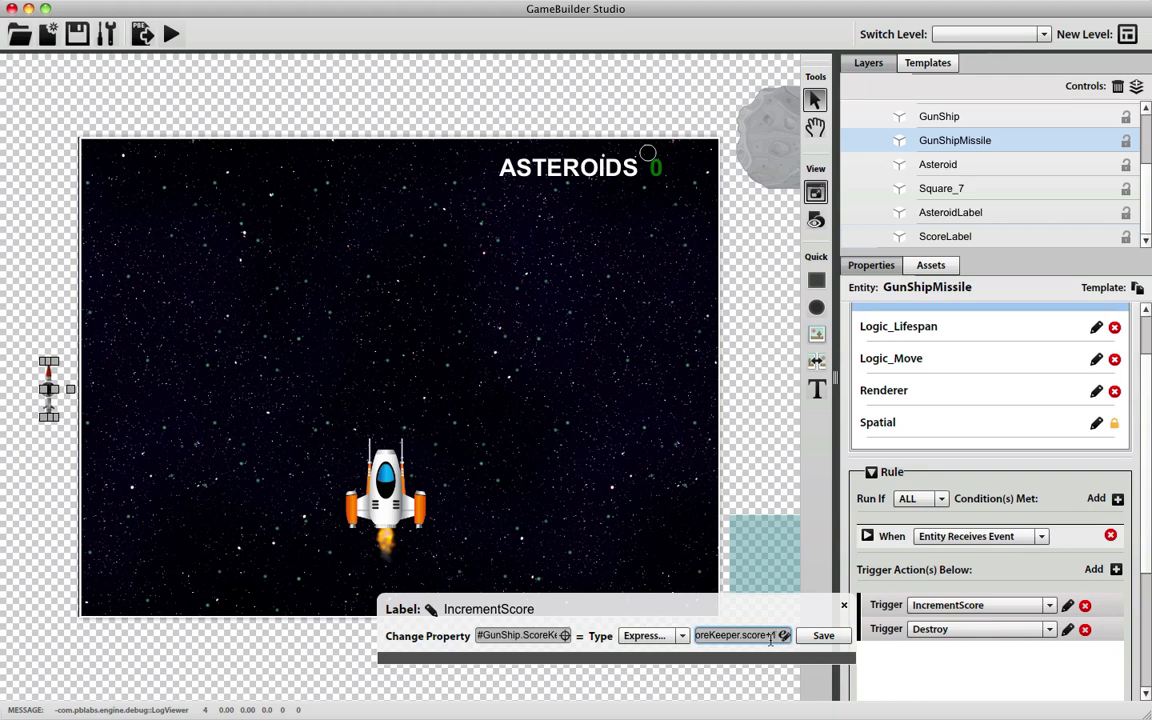
Check the IncrementScore action's full expression and target property, and save the action
left_click_drag(760, 640, 666, 629)
key("Right")
key("Right")
key("Right")
key("Right")
key("Right")
key("Right")
key("Right")
key("Right")
key("Right")
key("Right")
key("Right")
key("Right")
key("Right")
key("Right")
key("Right")
key("Right")
key("Right")
key("Right")
key("Right")
key("Right")
left_click_drag(518, 636, 596, 635)
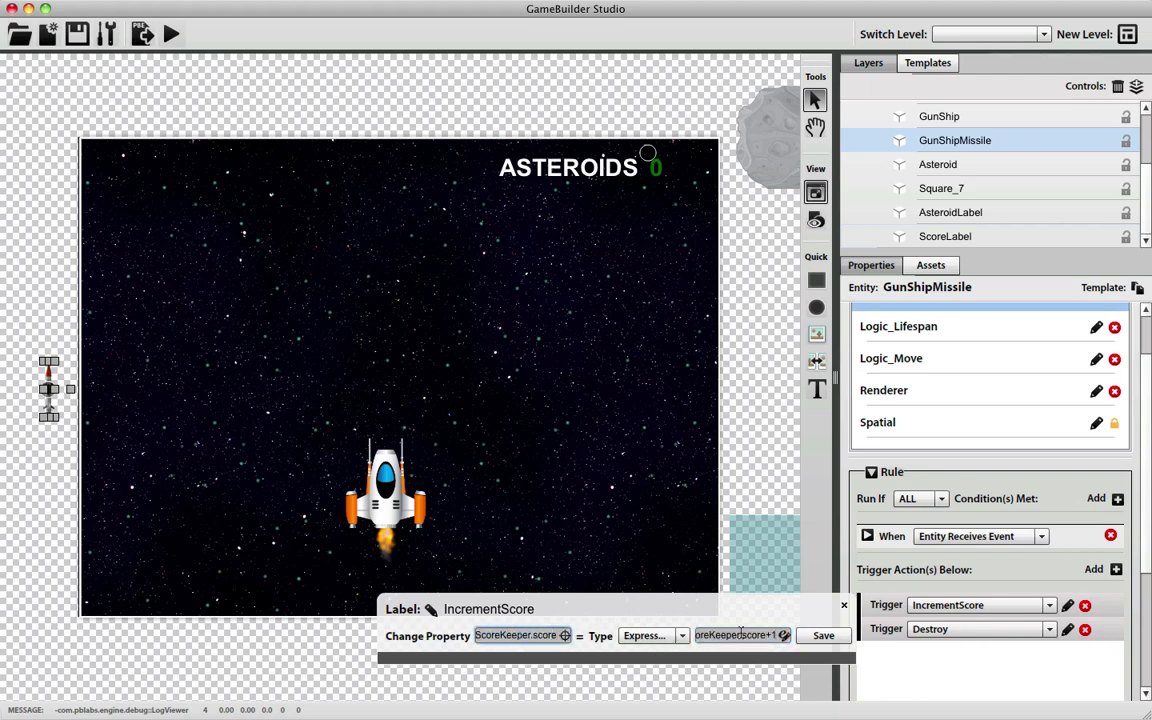
left_click(820, 635)
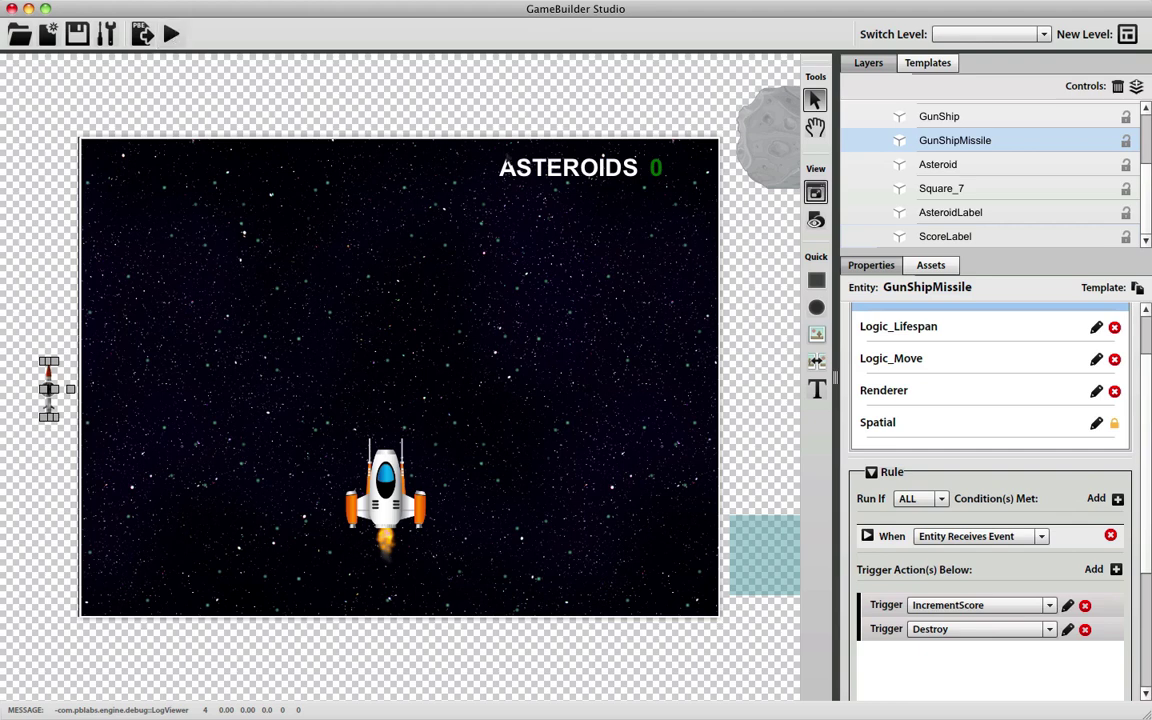
Test-play the game by moving the ship and firing missiles at asteroids to check the score display, and close the player
left_click(172, 35)
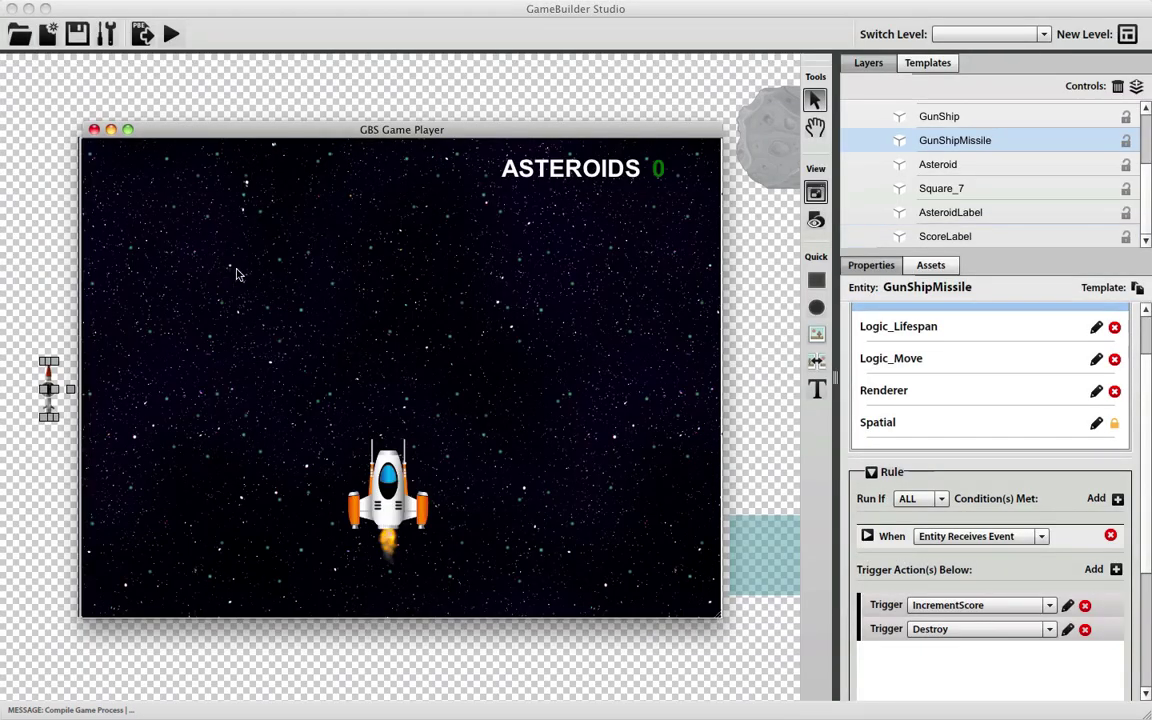
key("Left")
key("Right")
key("space")
key("space")
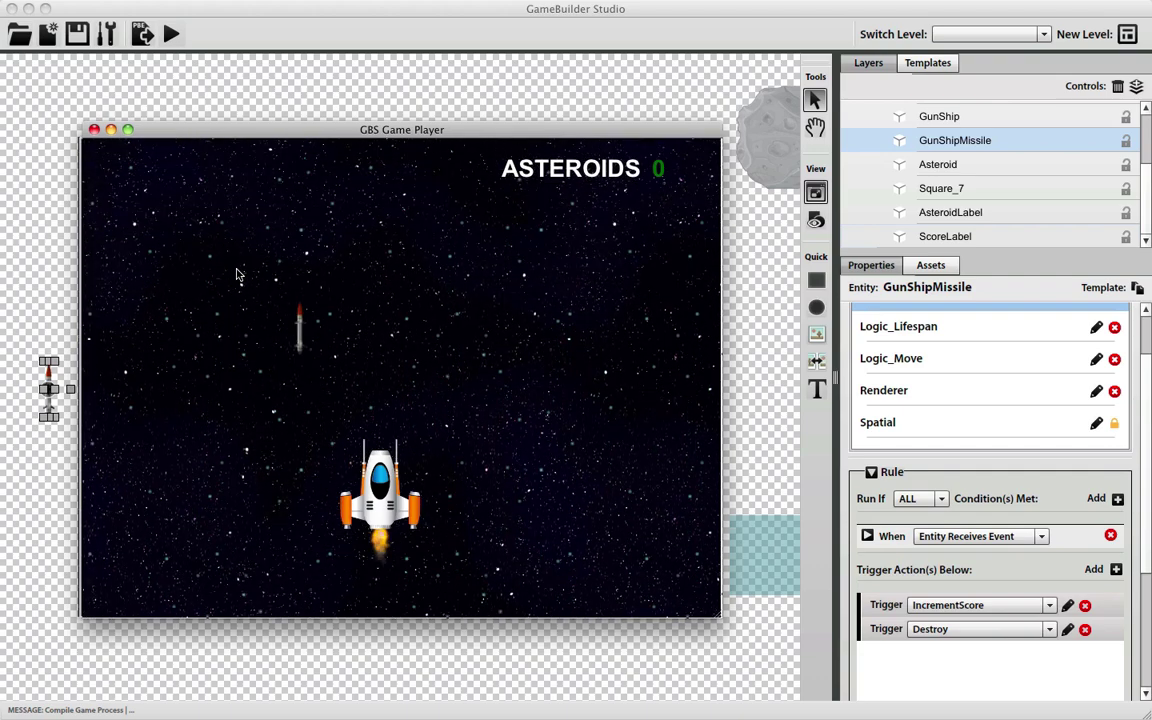
key("Left")
key("space")
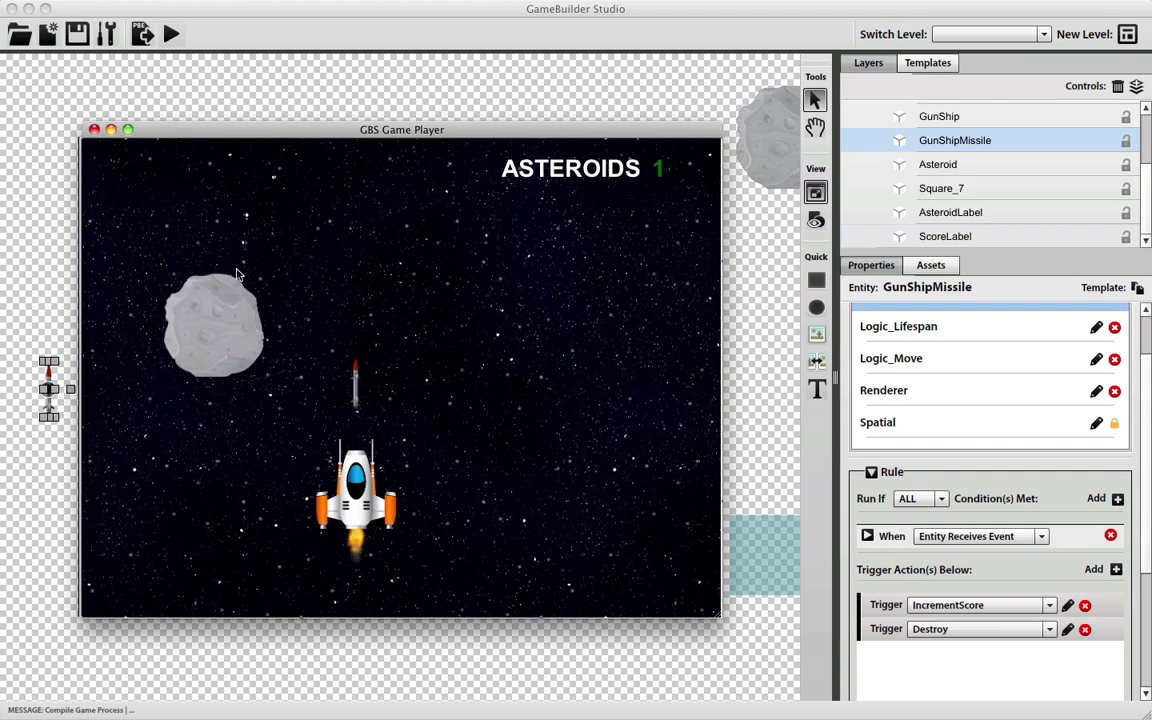
key("Left")
key("space")
key("space")
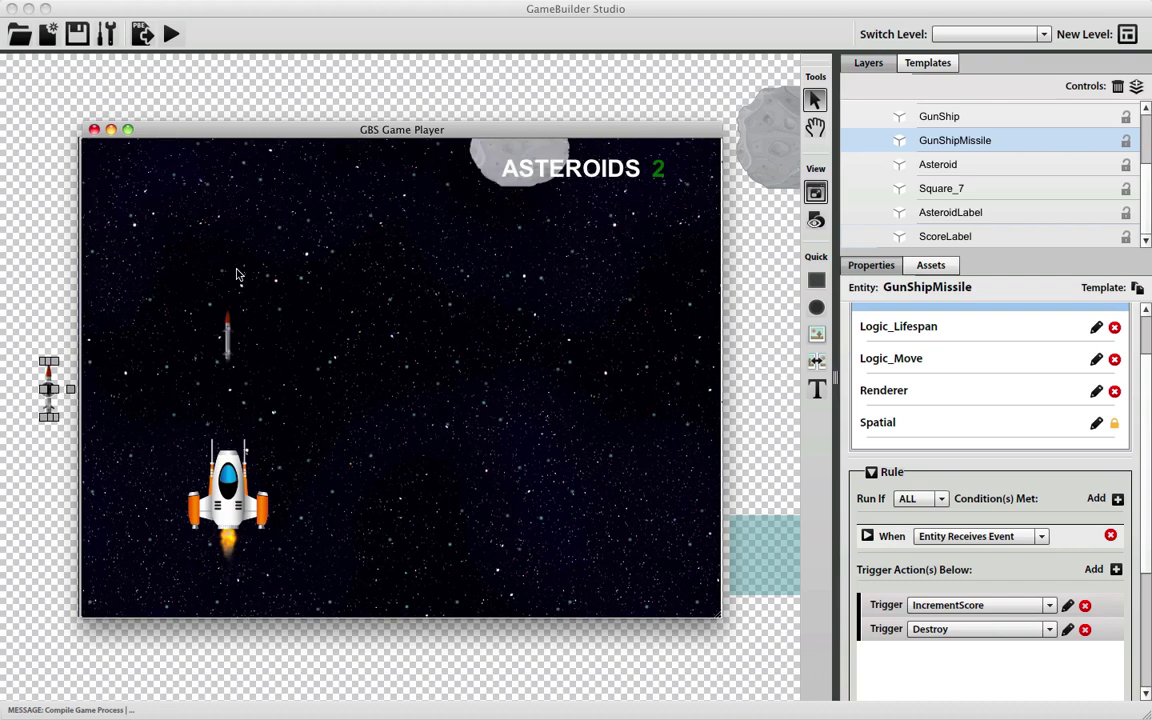
key("Right")
key("Right")
key("space")
key("space")
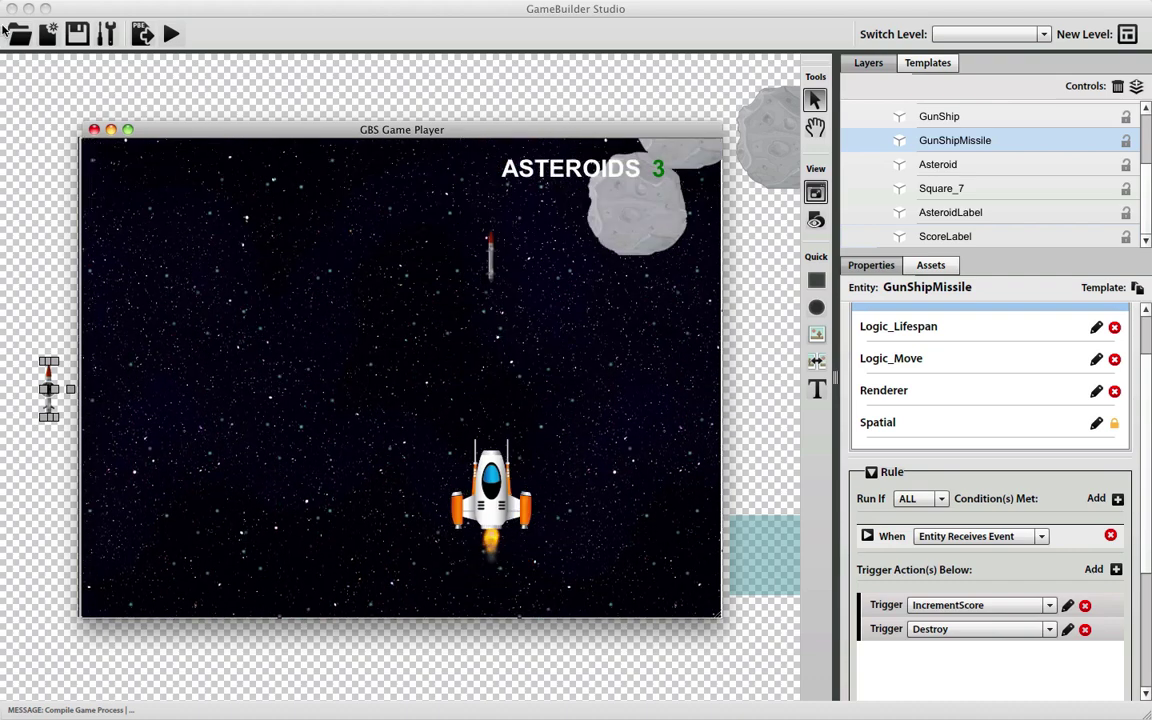
left_click(92, 129)
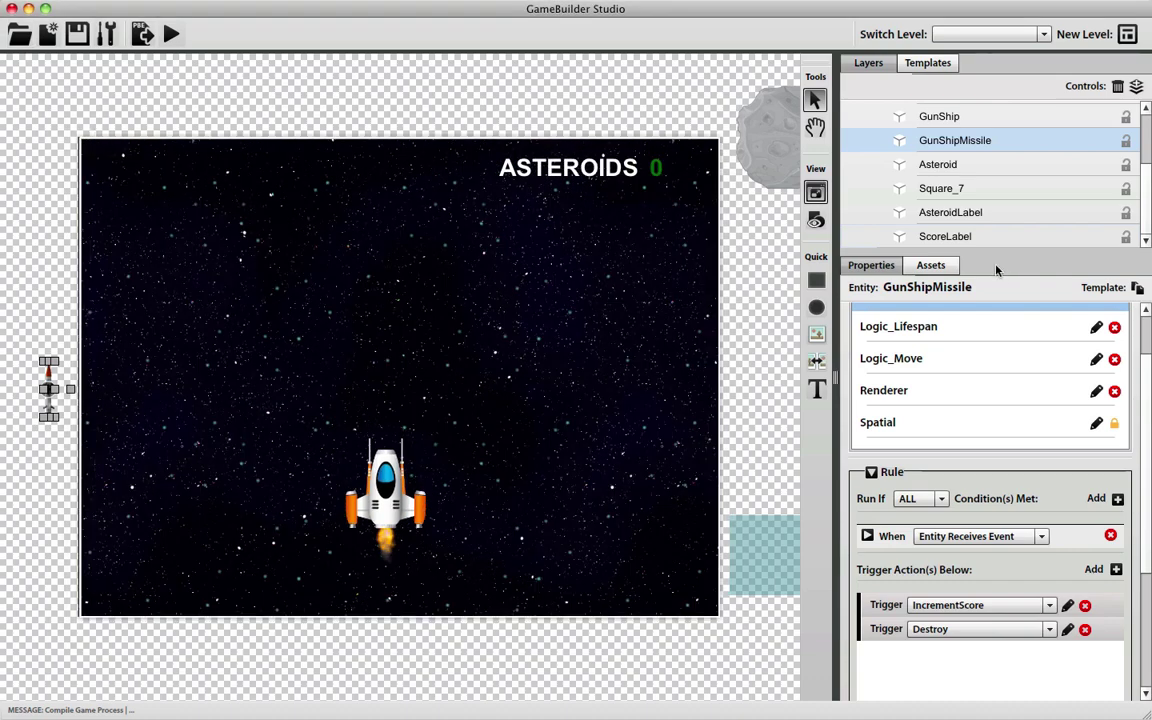
Add the second sound asset to the scene as a new object and rename that object as BGMusic
left_click(931, 265)
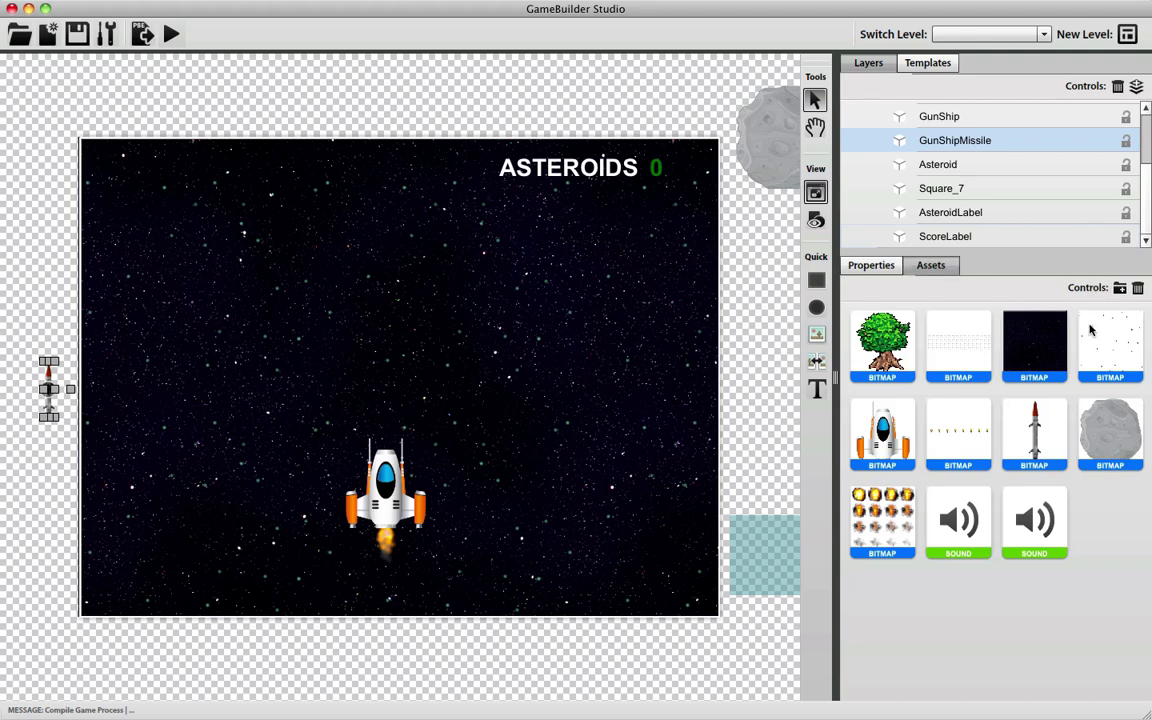
left_click(1034, 520)
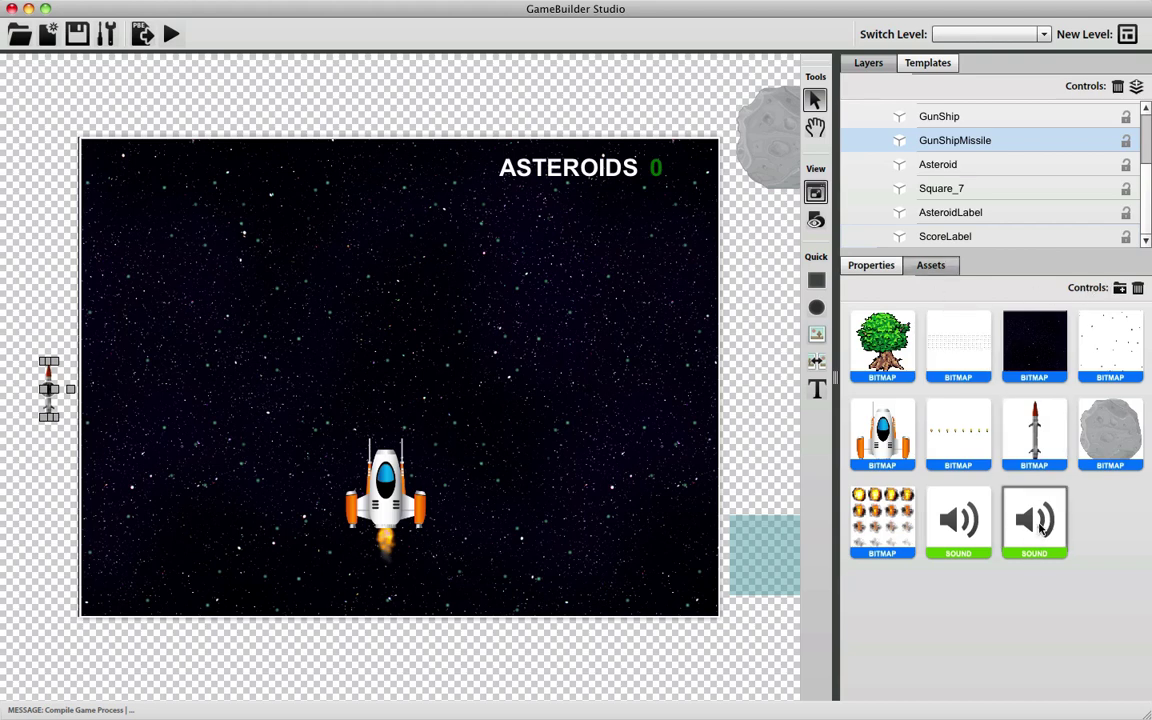
left_click_drag(1034, 520, 782, 330)
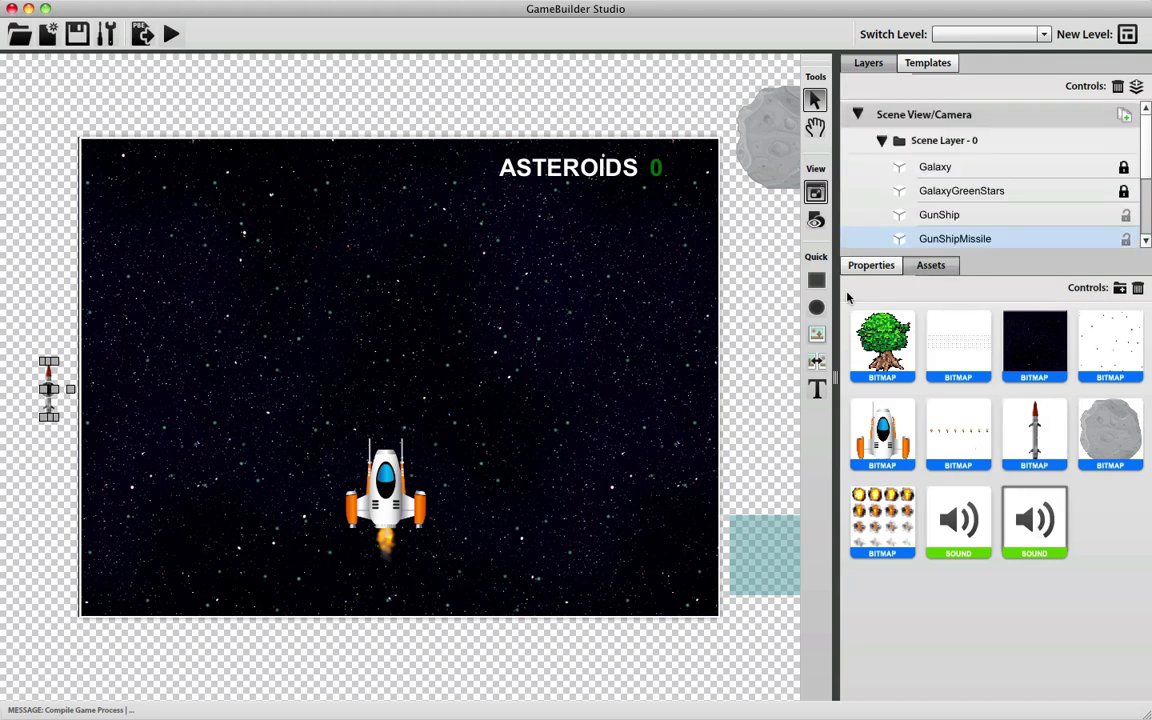
scroll(962, 222, "down", 5)
double_click(956, 237)
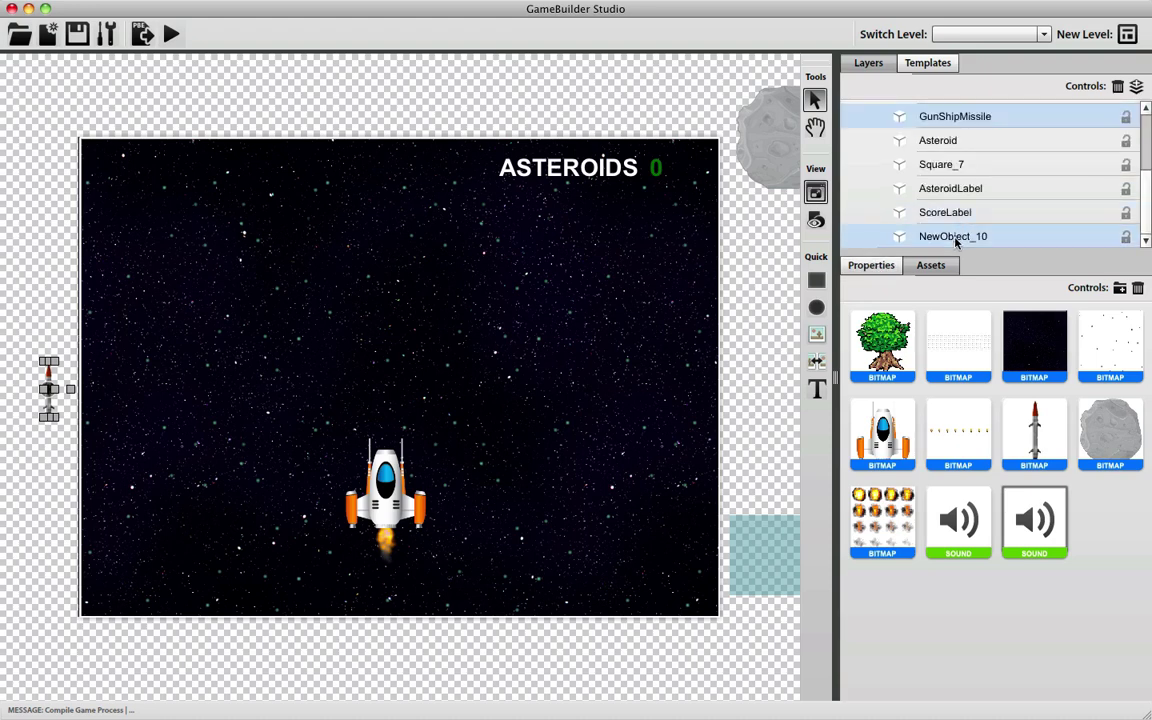
type("BGMus")
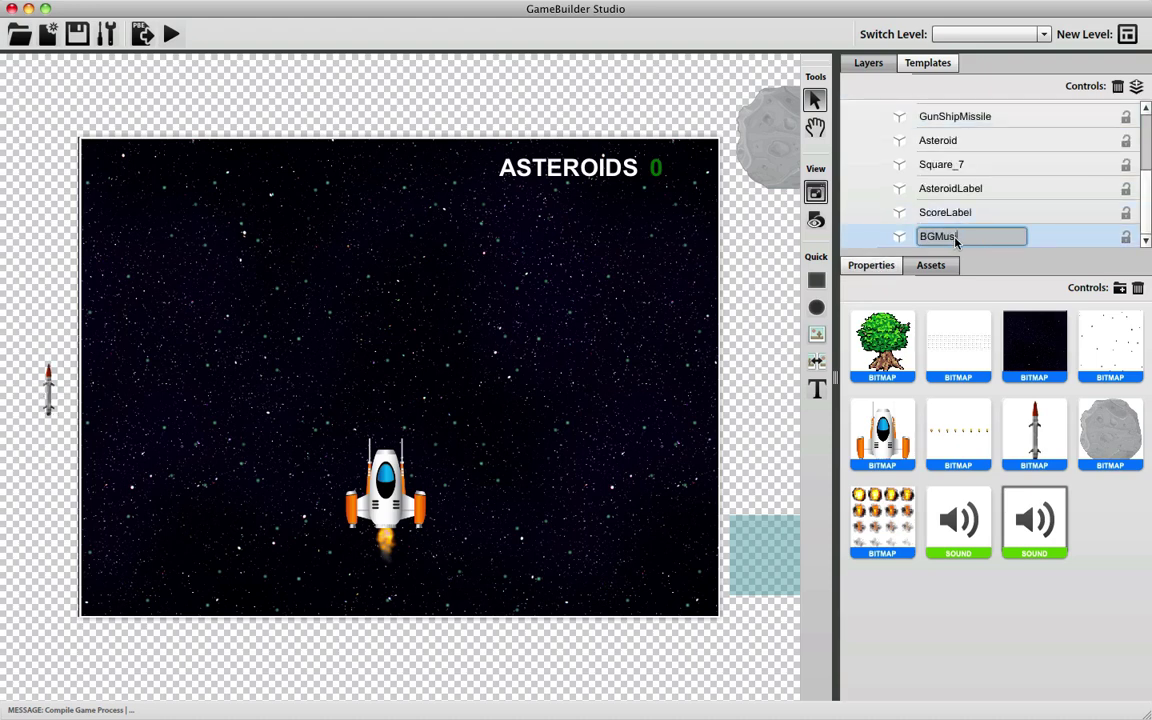
type("ic")
key("Return")
Assign epic_battle_track.mp3 to BGMusic's SoundPlayer with Auto Start enabled, and preview the track
left_click(1045, 213)
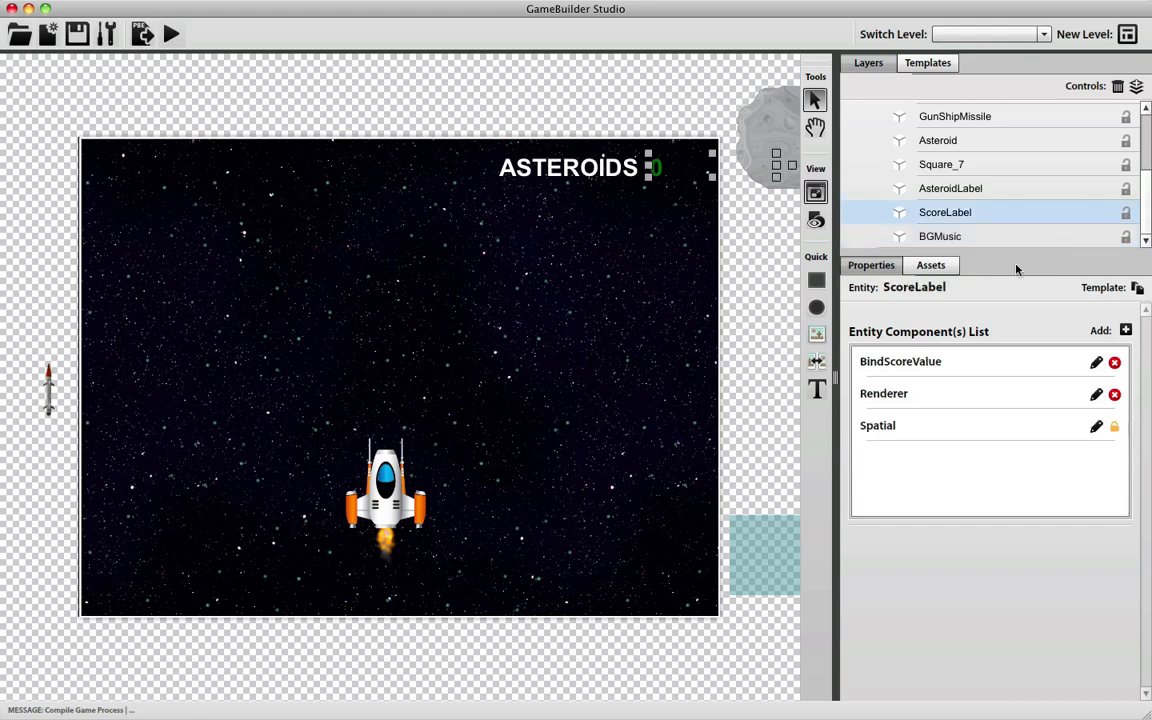
left_click(987, 237)
left_click(1035, 363)
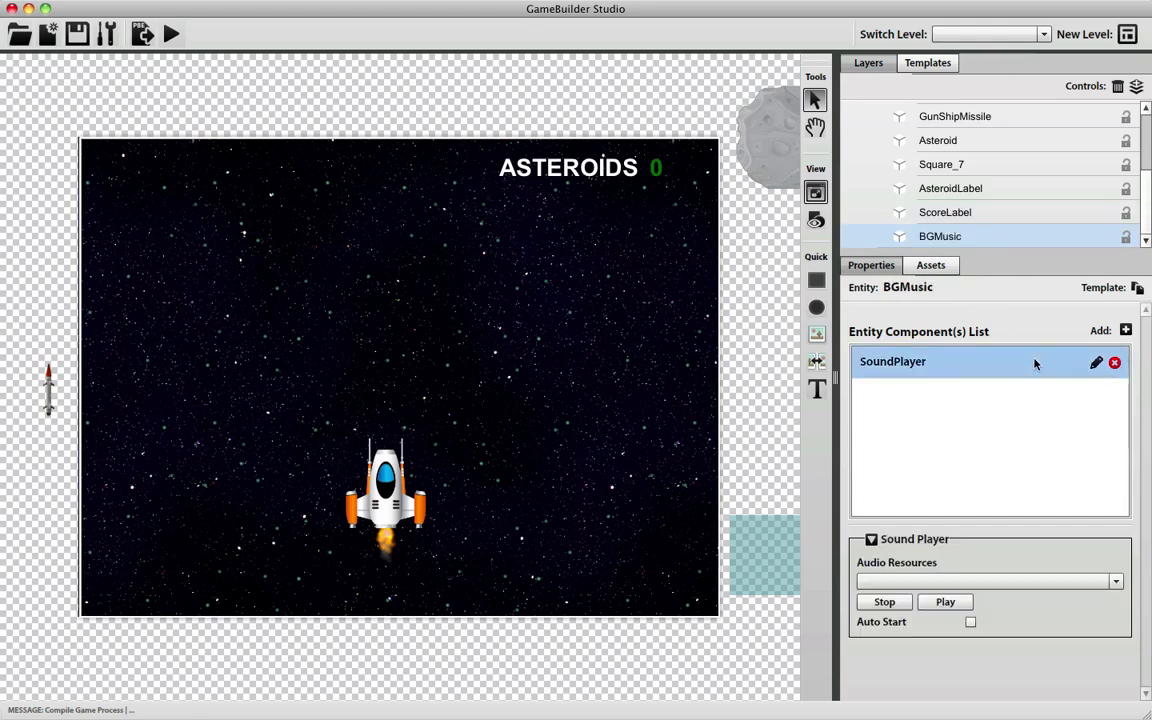
left_click(1075, 583)
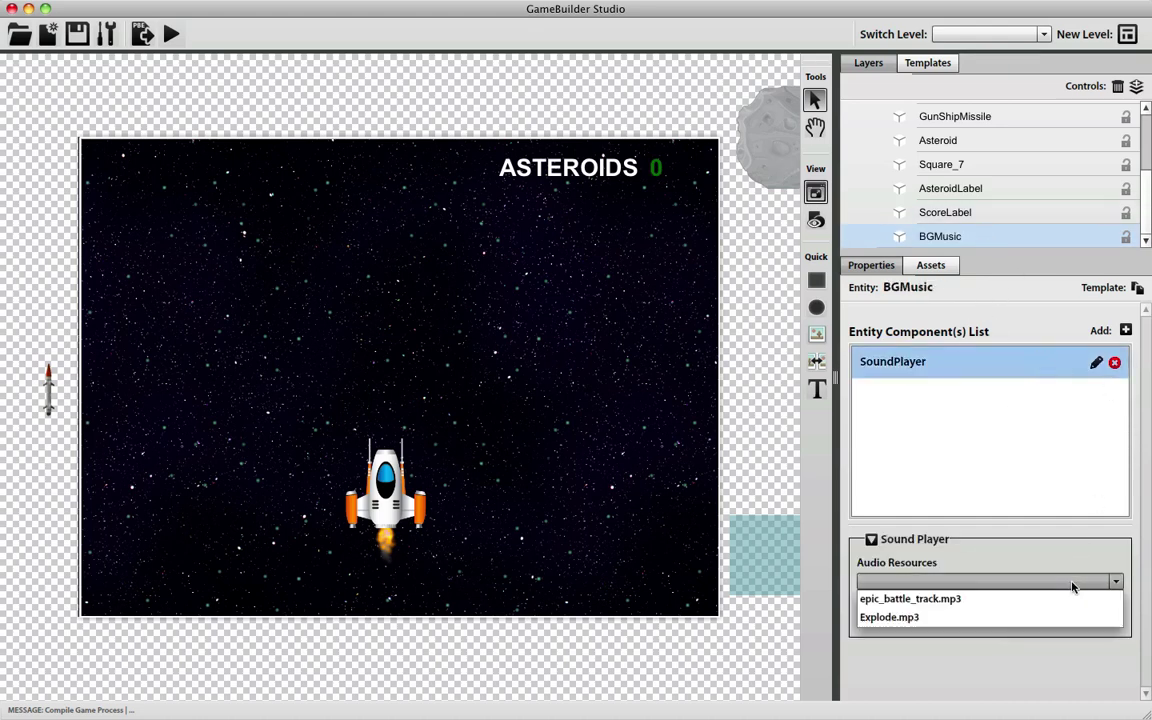
left_click(930, 597)
left_click(945, 602)
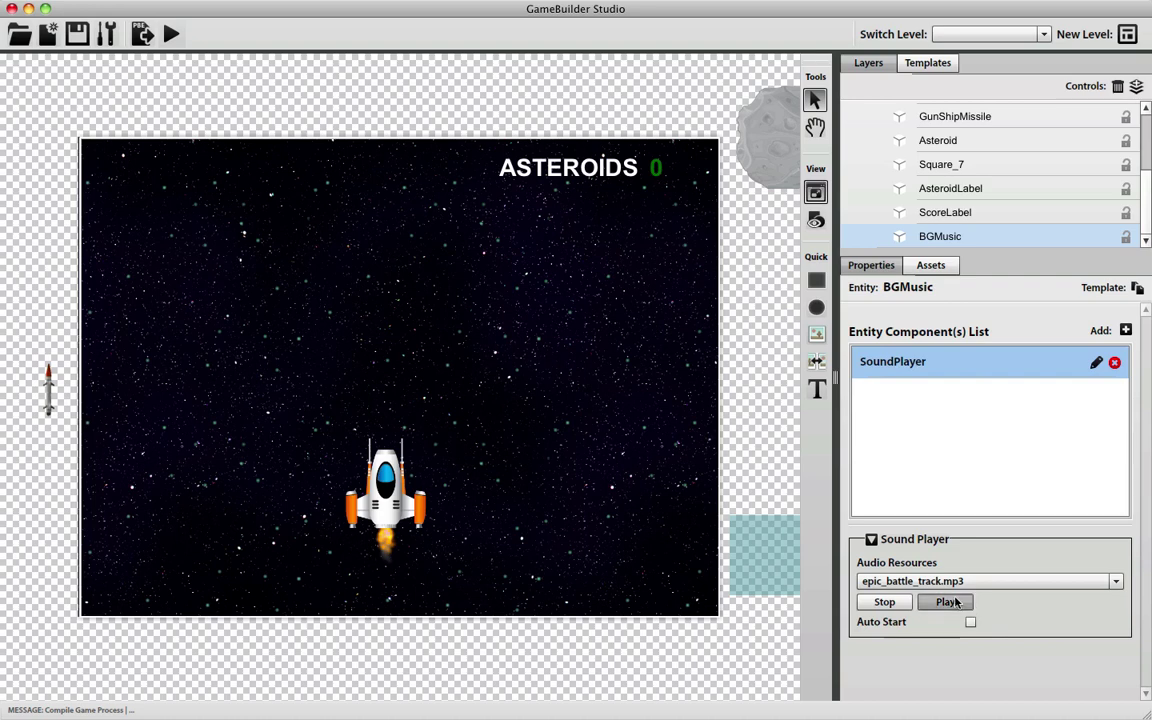
left_click(903, 604)
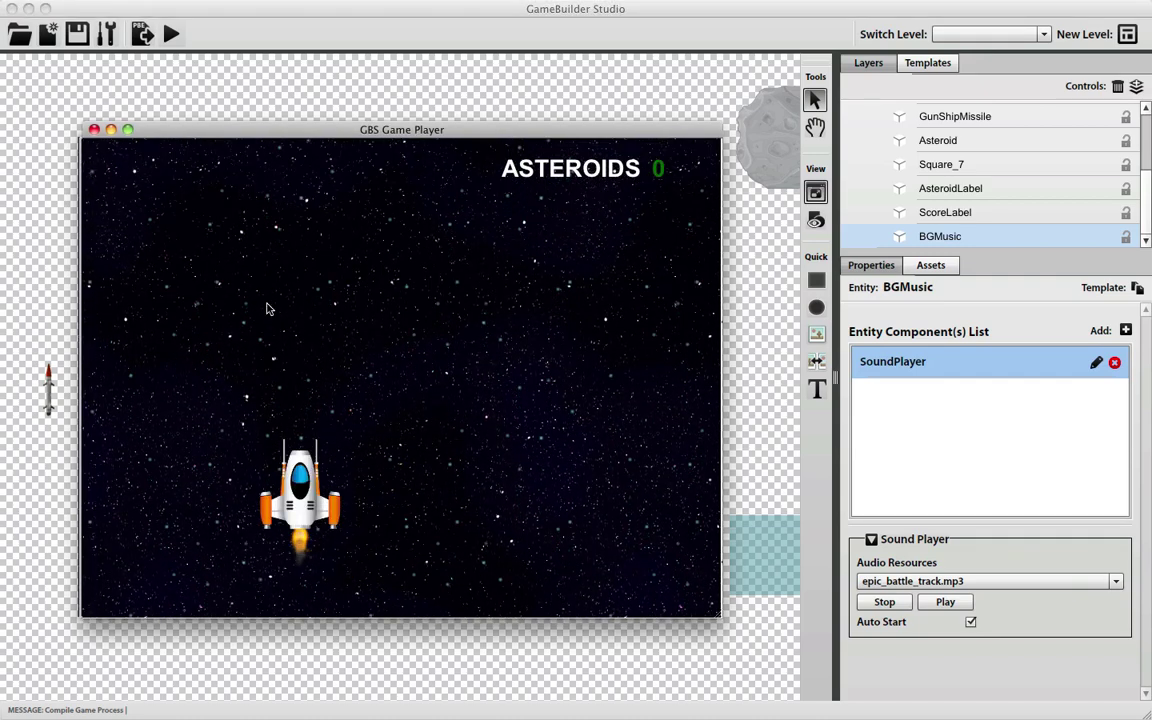
Test-play the game with the background music by moving the ship and firing missiles at asteroids, and close the player
key("Right")
key("space")
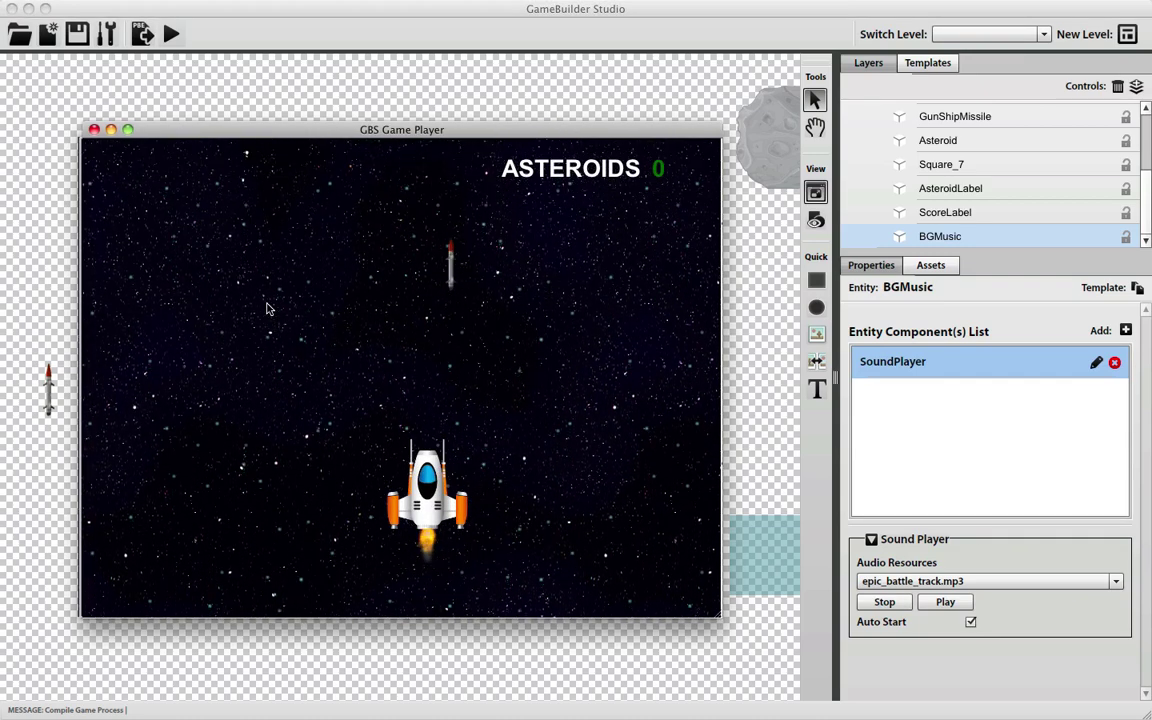
key("Left")
key("space")
key("space")
key("Right")
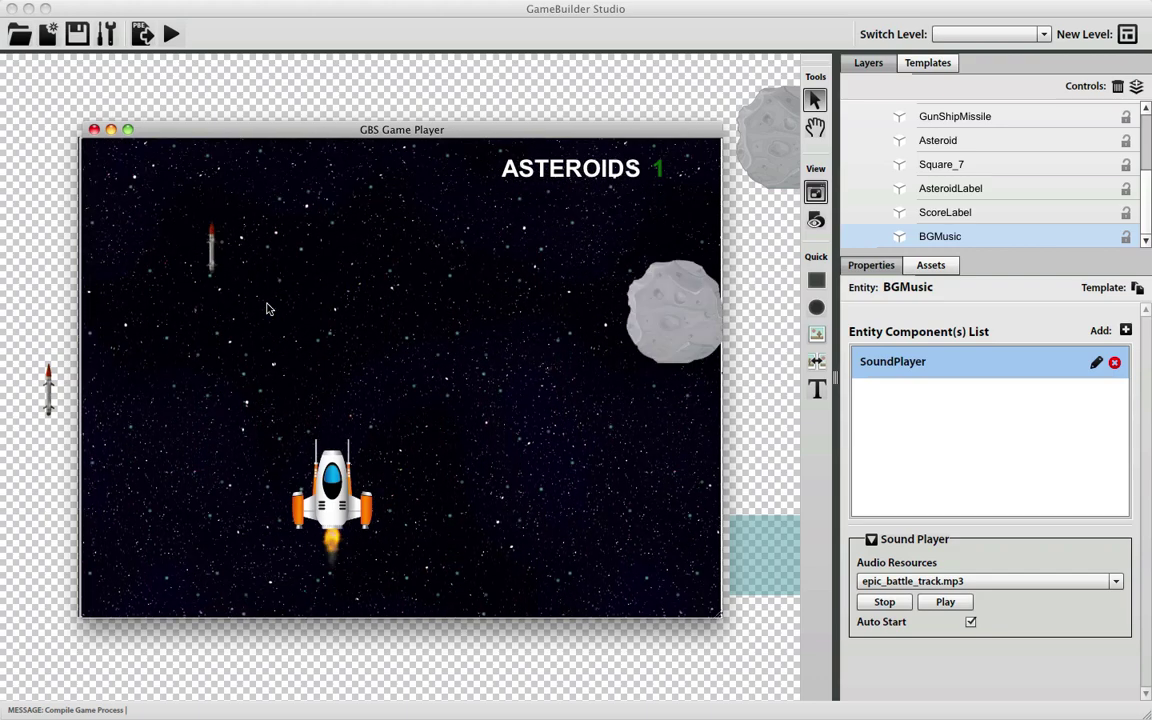
key("Right")
key("space")
key("space")
key("space")
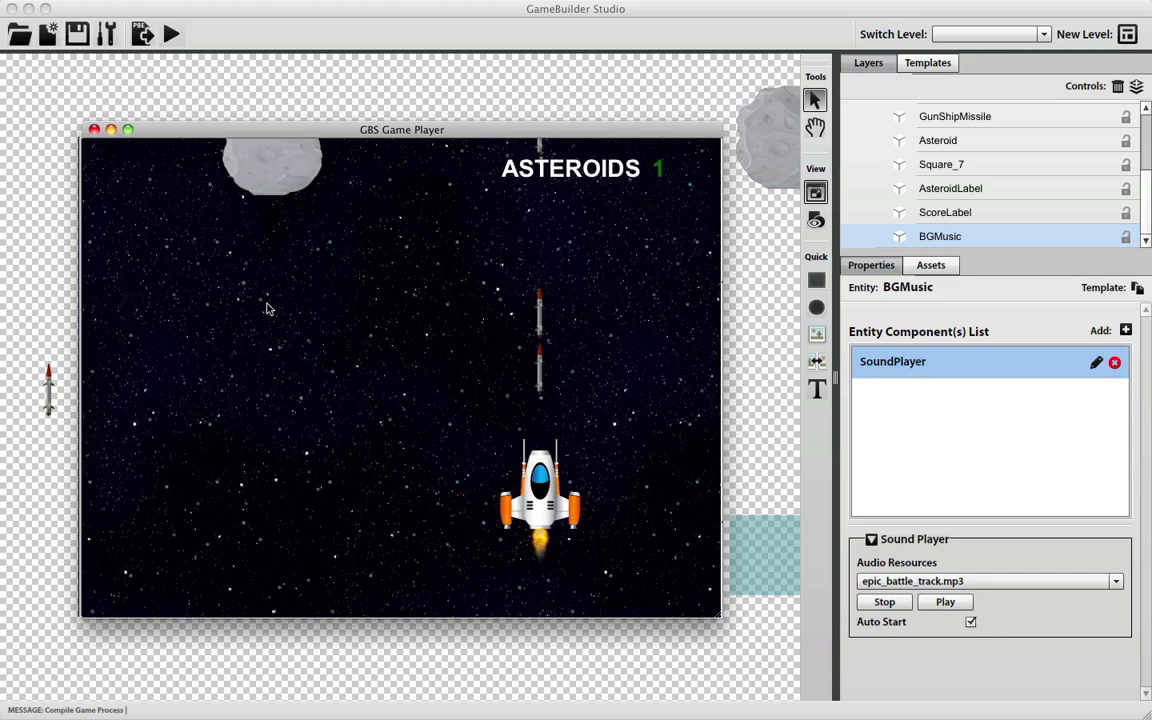
key("Left")
key("space")
key("space")
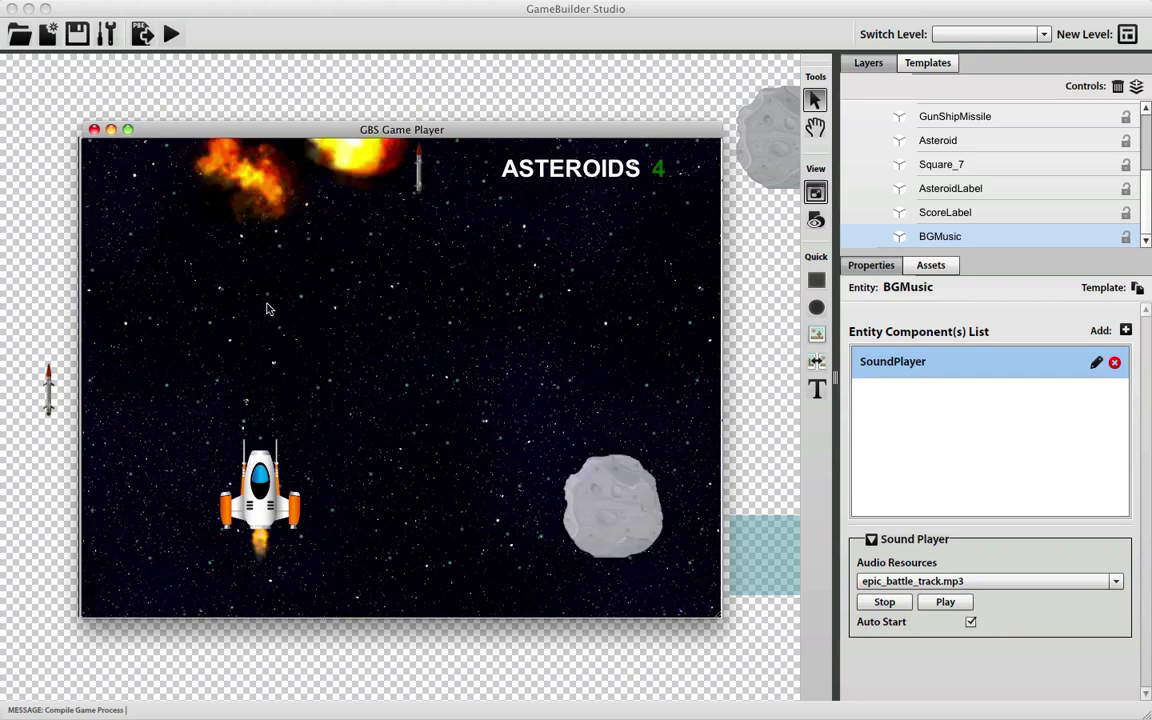
key("Left")
key("space")
key("Right")
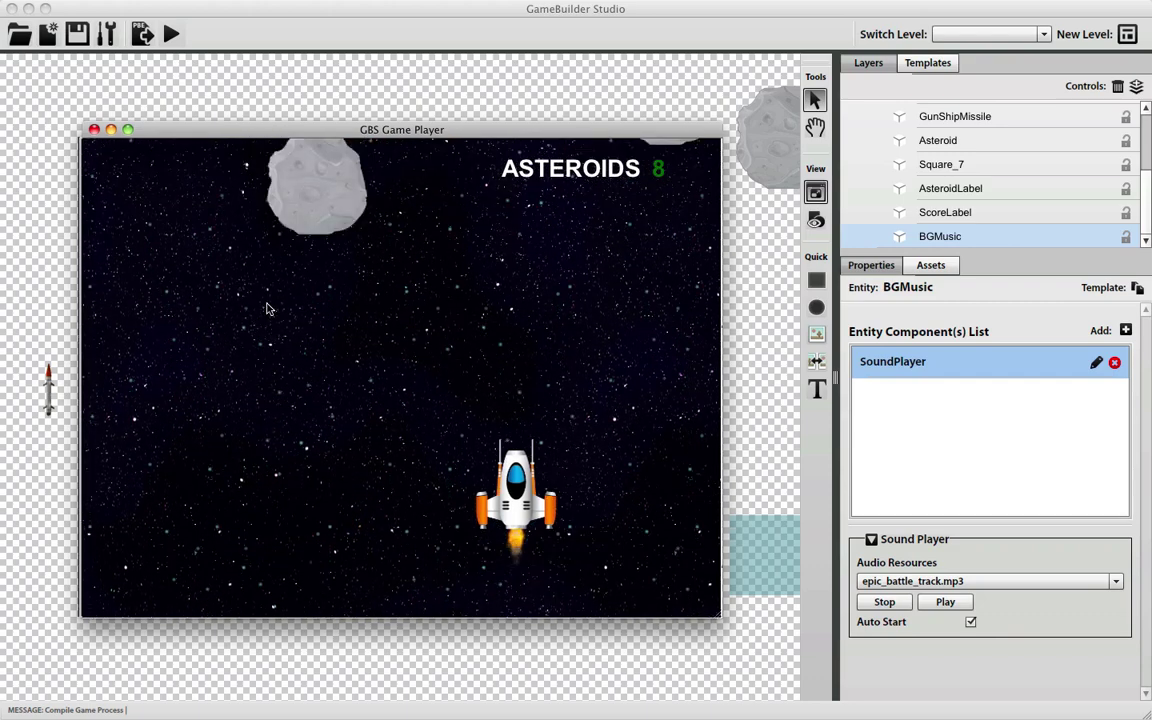
key("Left")
key("space")
key("space")
key("space")
key("Left")
key("space")
key("space")
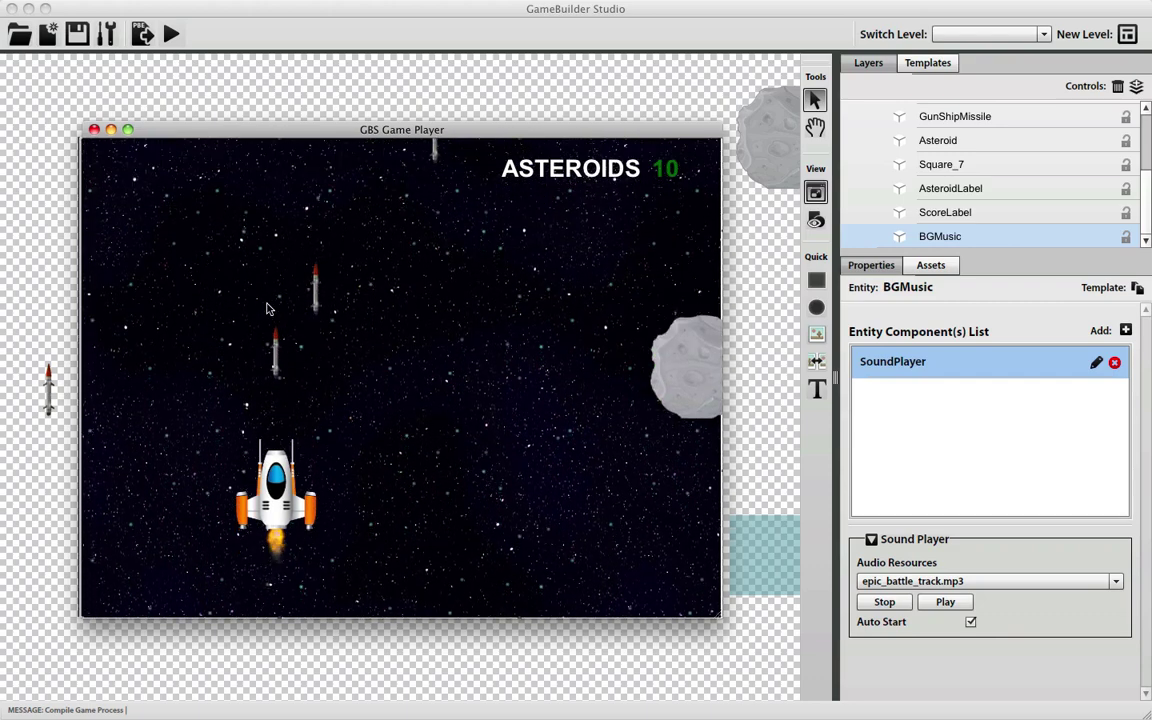
left_click(95, 130)
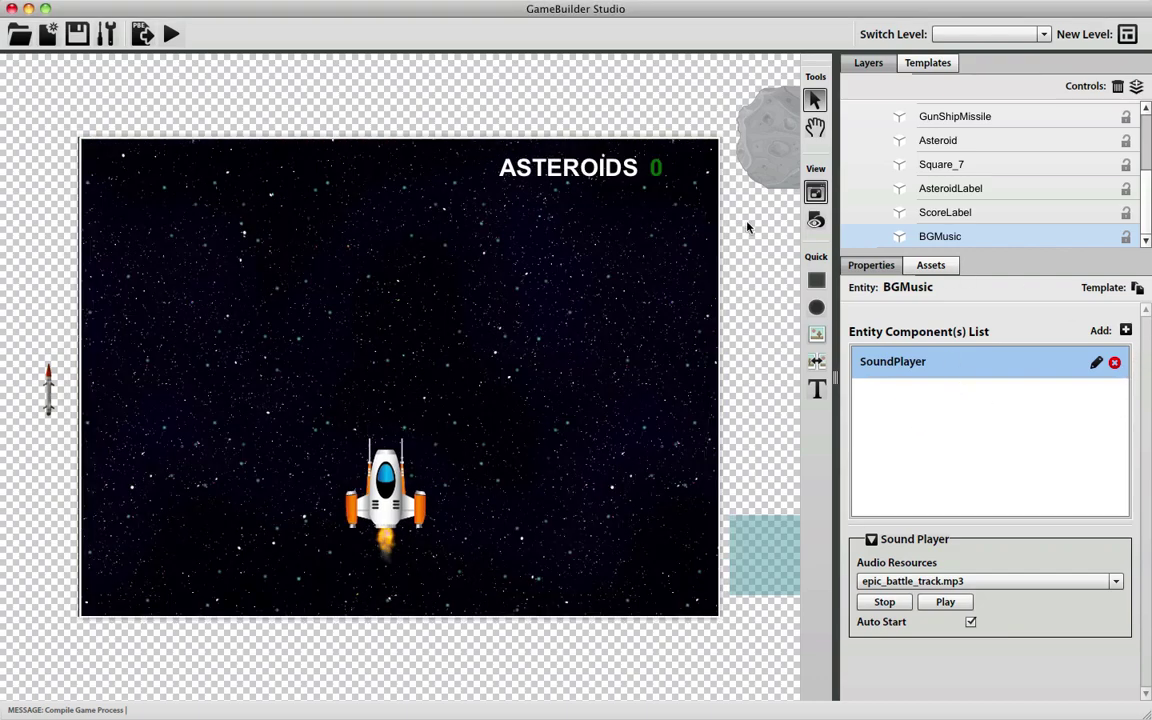
scroll(1078, 166, "up", 5)
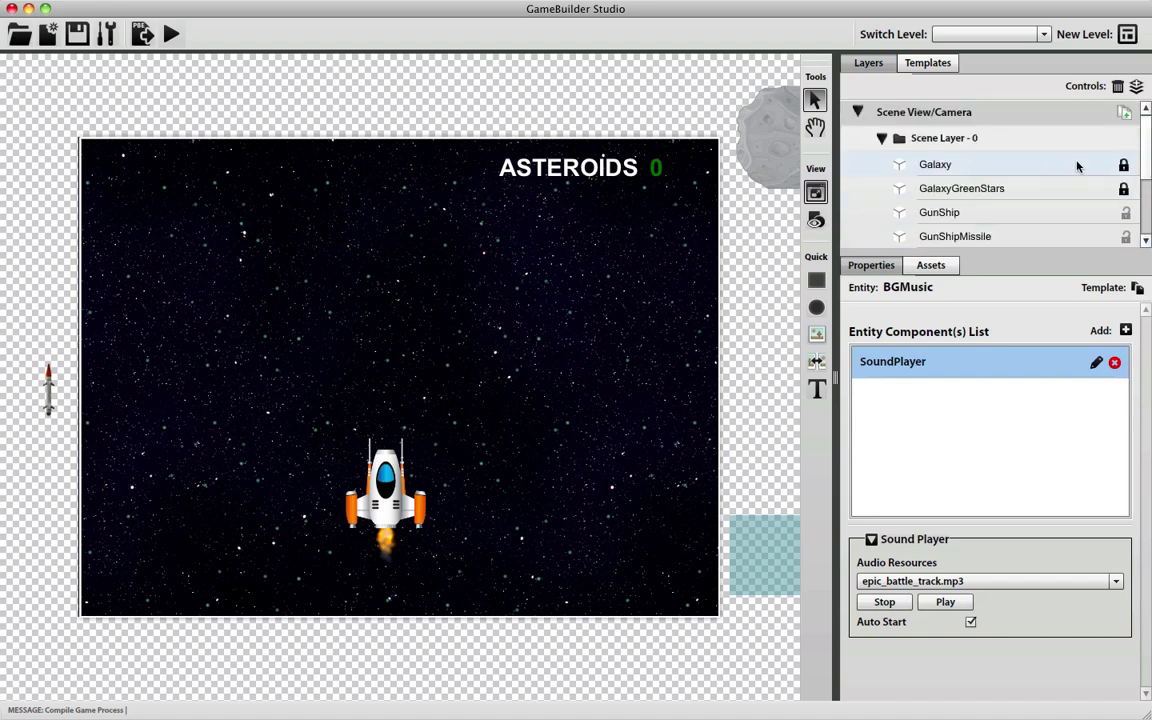
scroll(1078, 166, "down", 5)
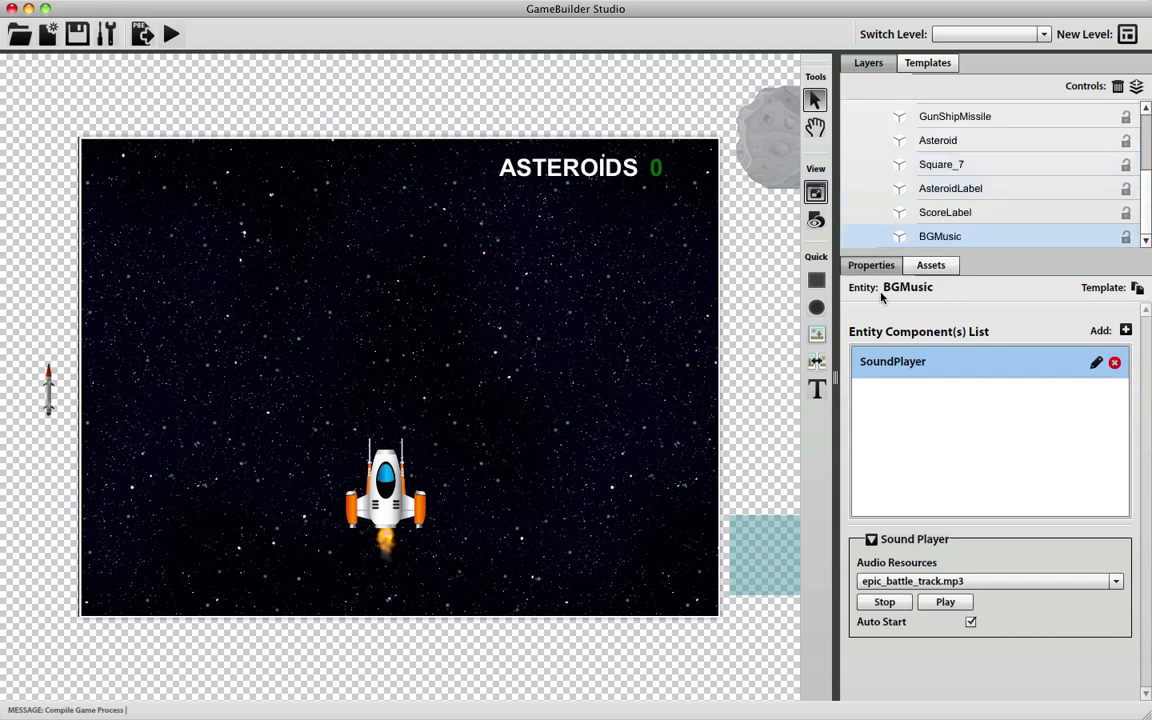